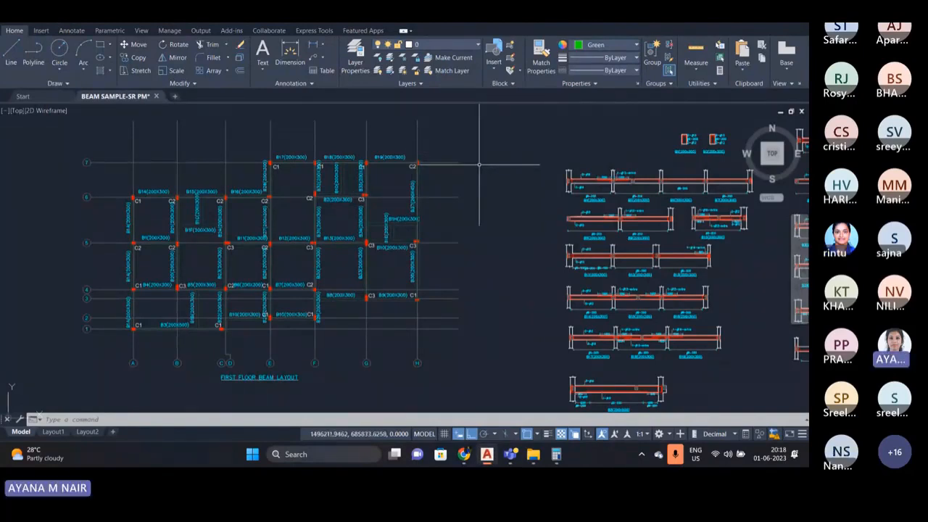
- Examine the first floor beam layout and the reinforcement detail of beam B3(200X500)
scroll(442, 210, "down", 2)
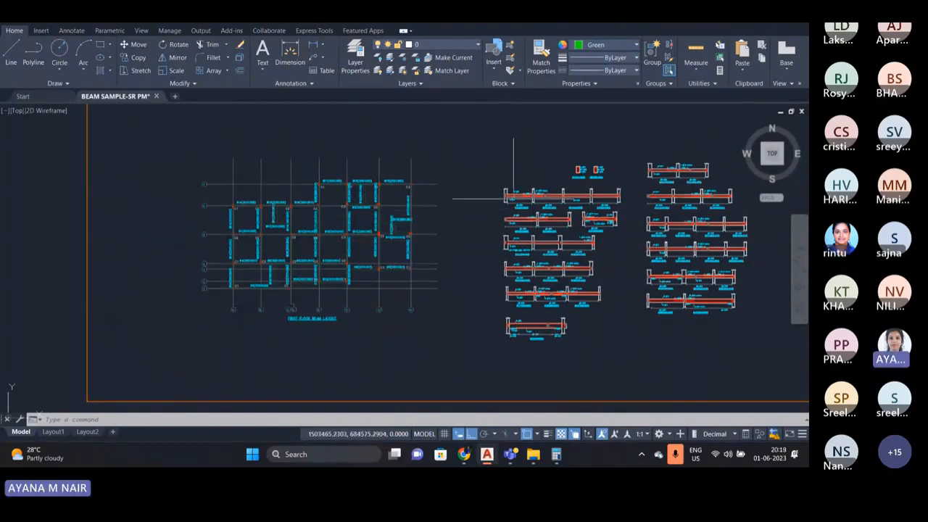
scroll(514, 197, "up", 2)
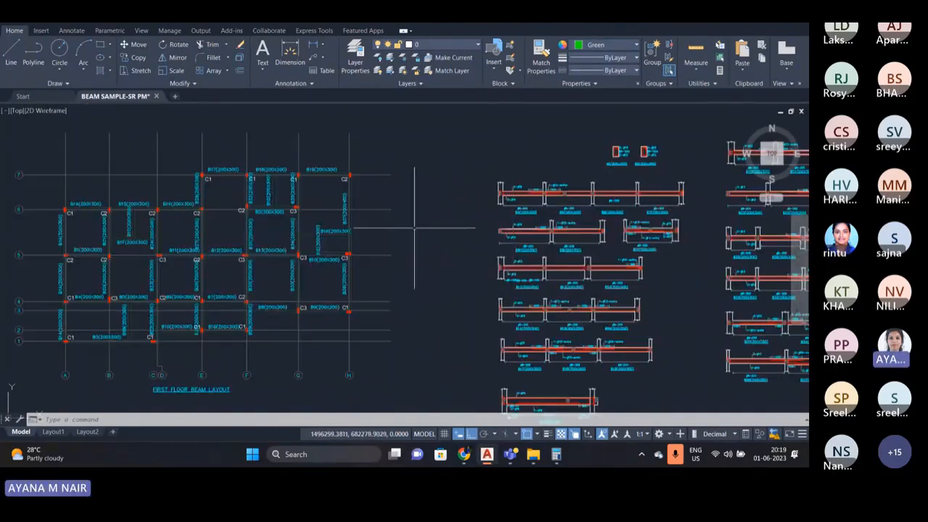
scroll(422, 227, "down", 3)
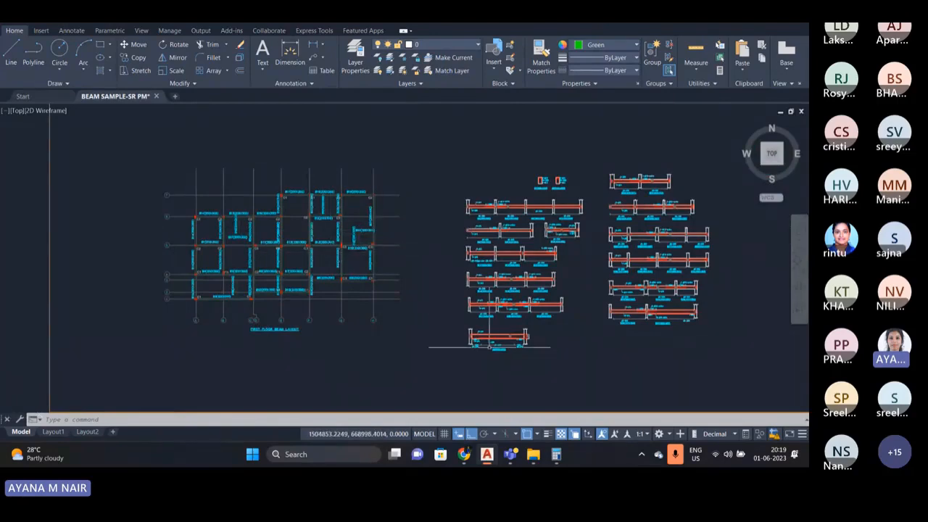
scroll(483, 363, "up", 3)
scroll(356, 293, "down", 3)
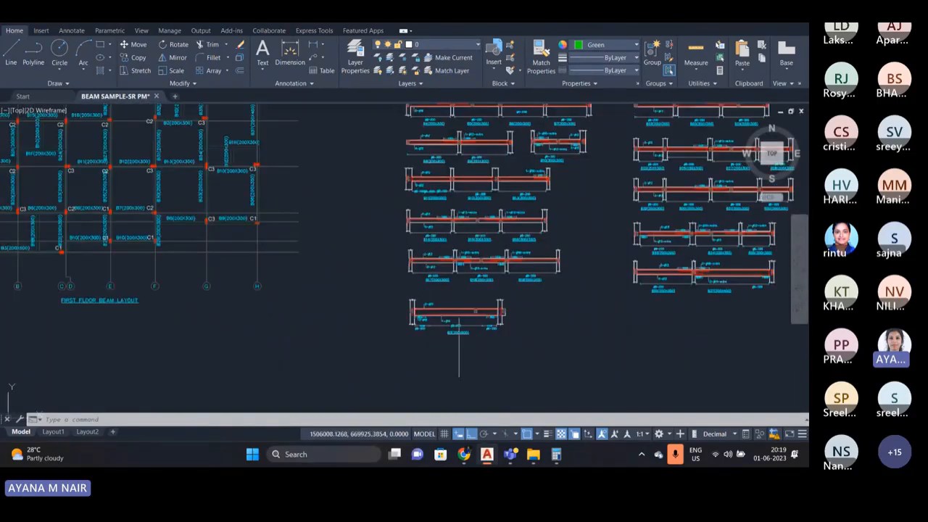
scroll(464, 319, "up", 3)
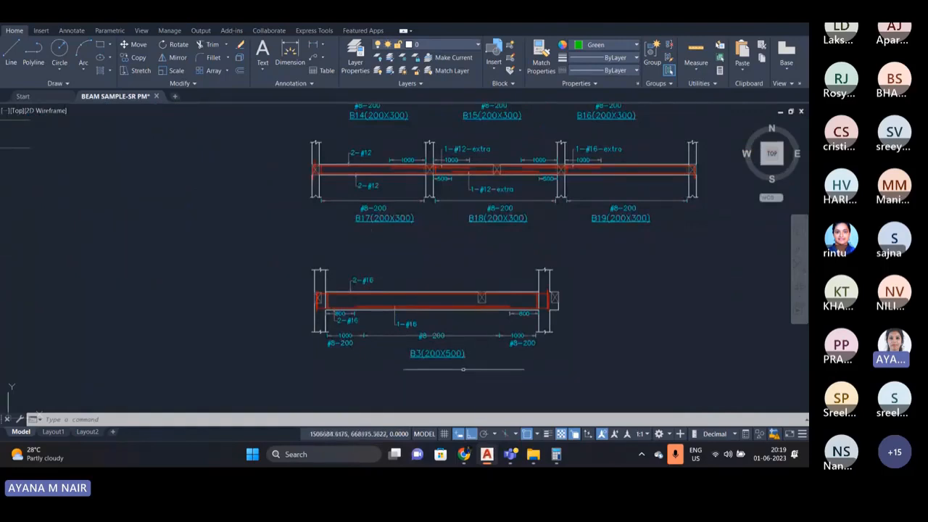
scroll(462, 369, "up", 2)
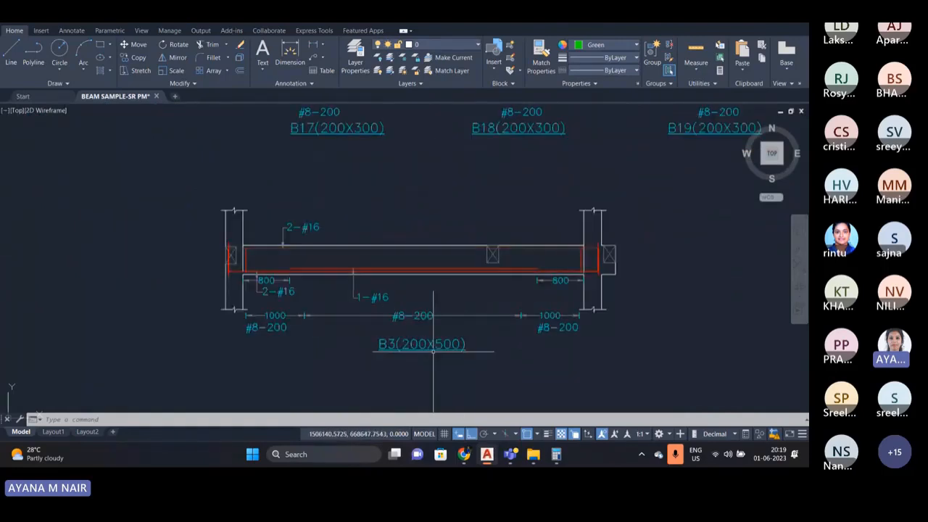
scroll(319, 260, "up", 2)
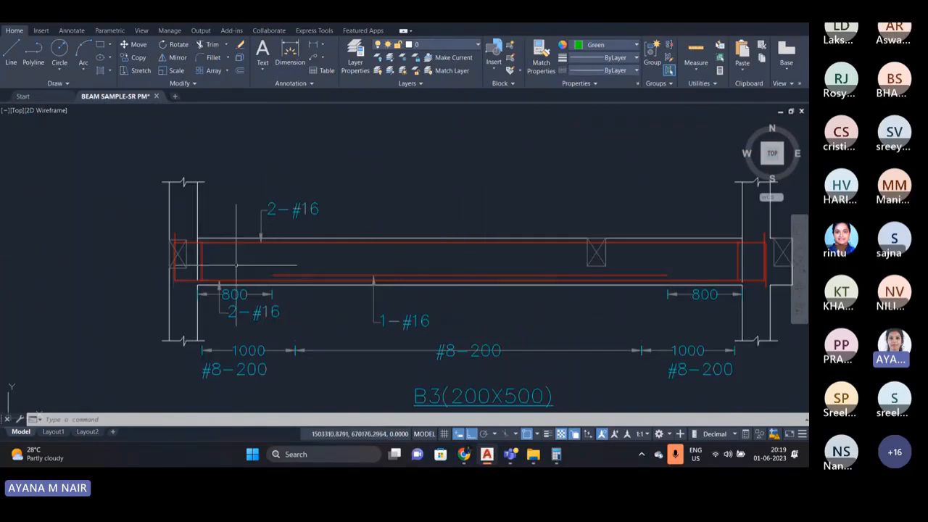
scroll(263, 294, "down", 8)
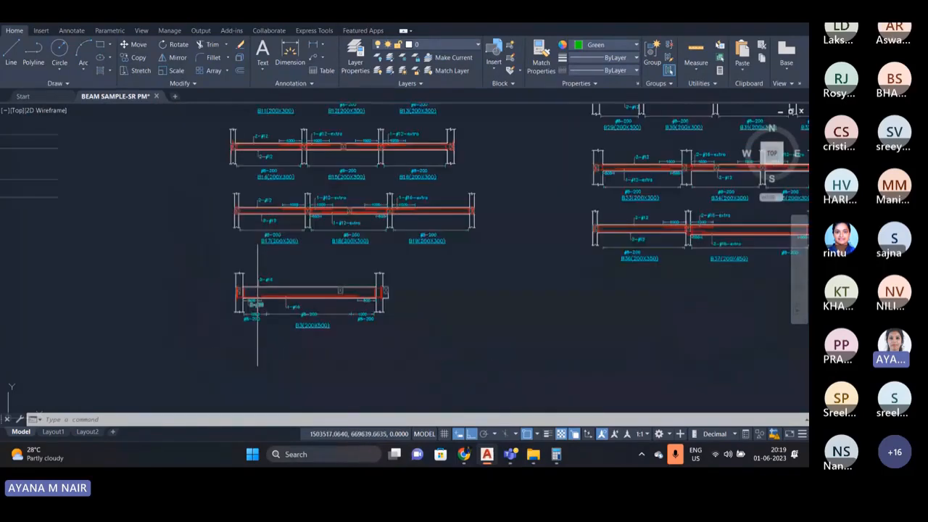
- Examine the reinforcement in the cross-sections of beams B1(200x300) and B2(200x300)
scroll(375, 154, "up", 7)
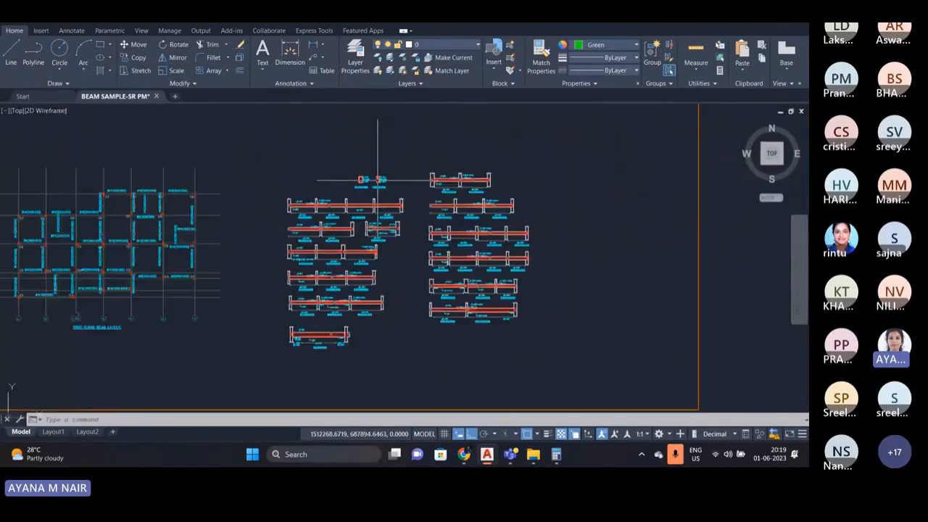
middle_click_drag(347, 115, 351, 161)
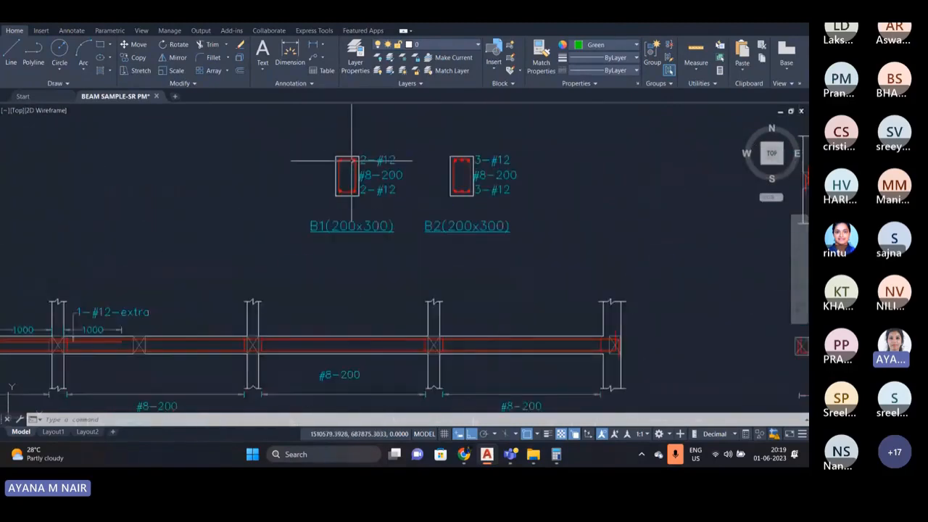
scroll(352, 161, "up", 2)
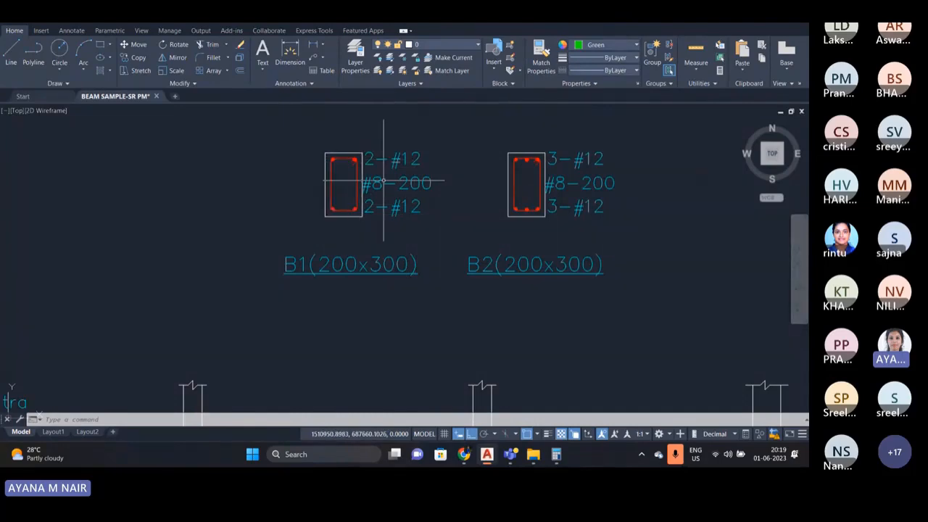
scroll(398, 182, "down", 6)
scroll(339, 208, "down", 2)
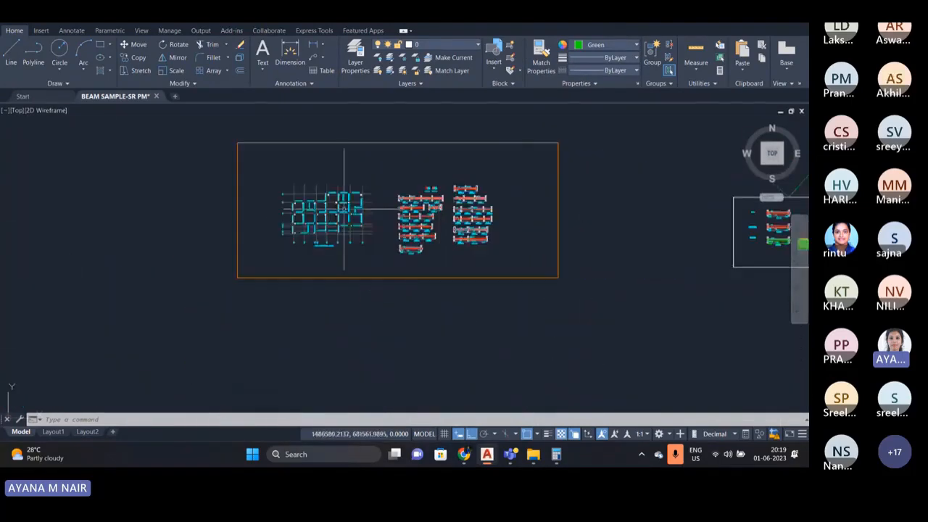
- Compare beam B3 in the first floor layout with its longitudinal reinforcement detail
scroll(329, 225, "up", 4)
scroll(330, 225, "up", 2)
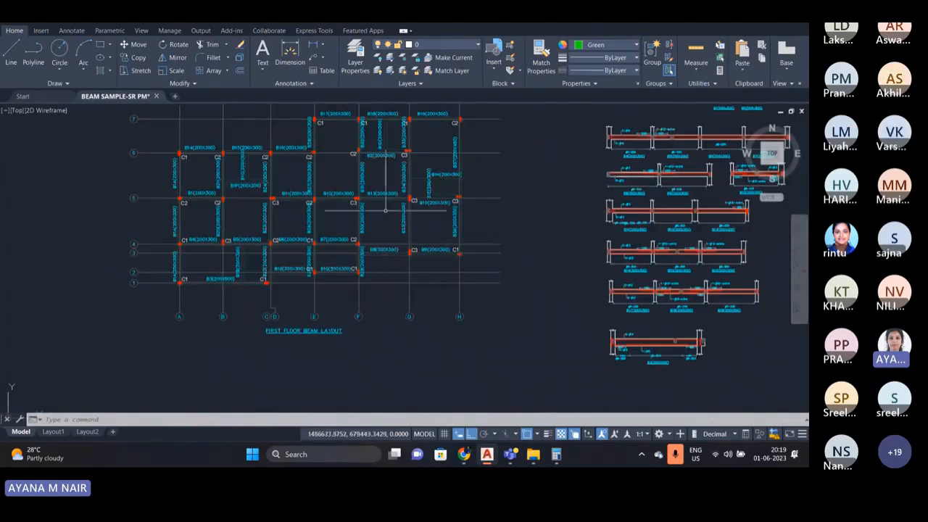
scroll(517, 236, "down", 2)
scroll(578, 304, "up", 5)
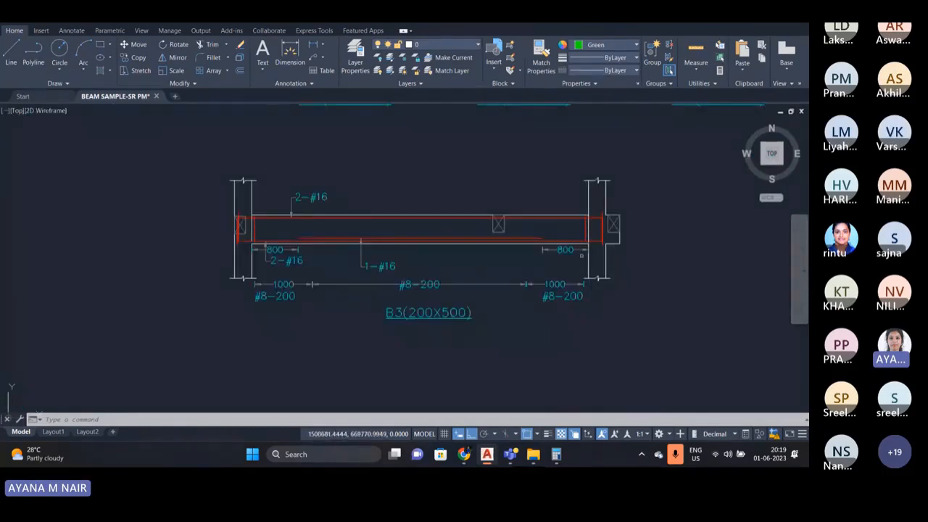
scroll(569, 278, "down", 2)
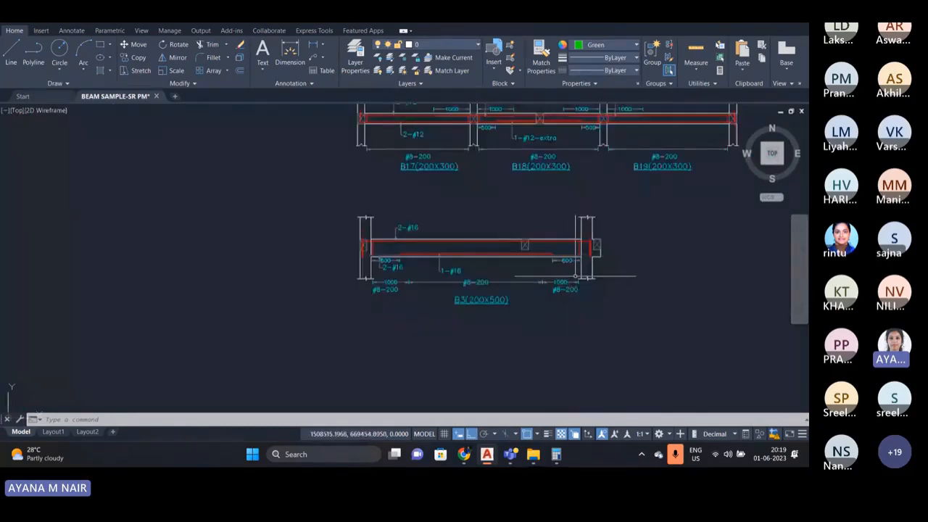
scroll(624, 276, "up", 2)
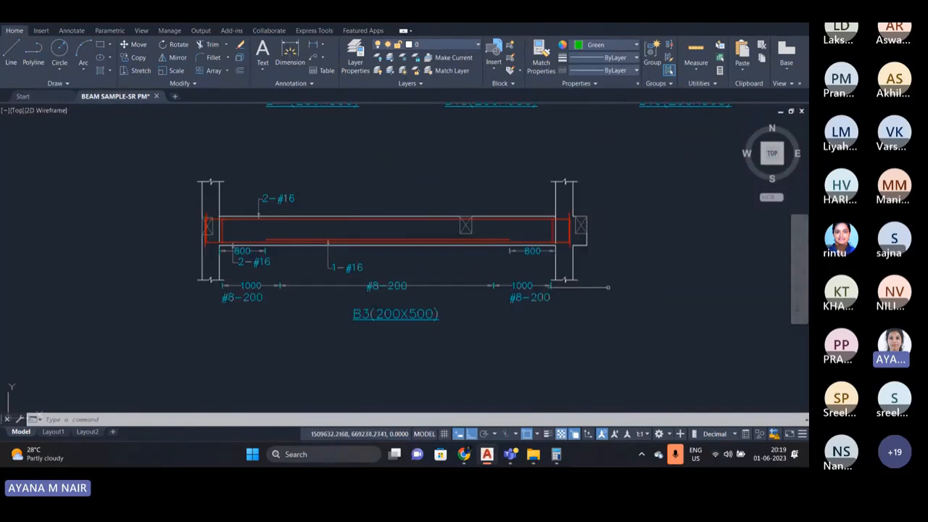
- Draw vertical construction lines through both side faces of column C1 at grid A and grid 1, using XLINE's Ver option
scroll(609, 286, "down", 8)
scroll(294, 195, "up", 4)
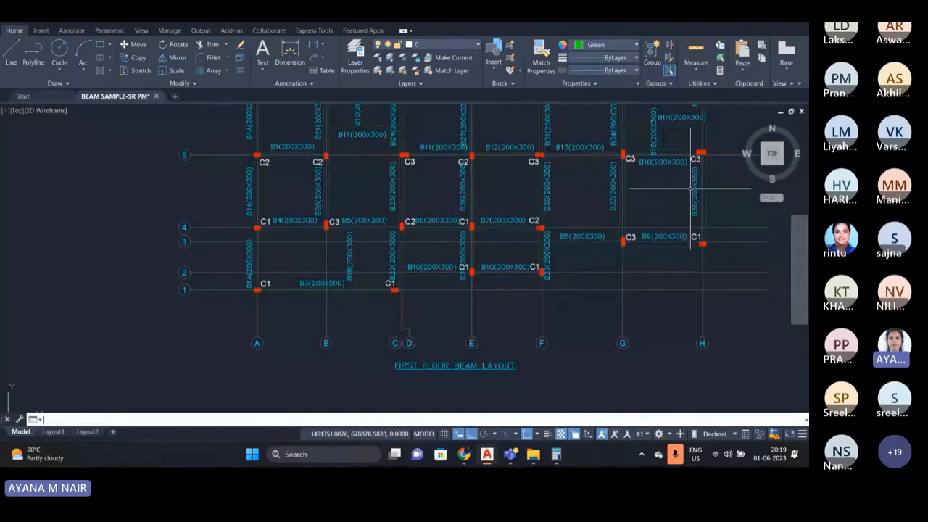
key("Return")
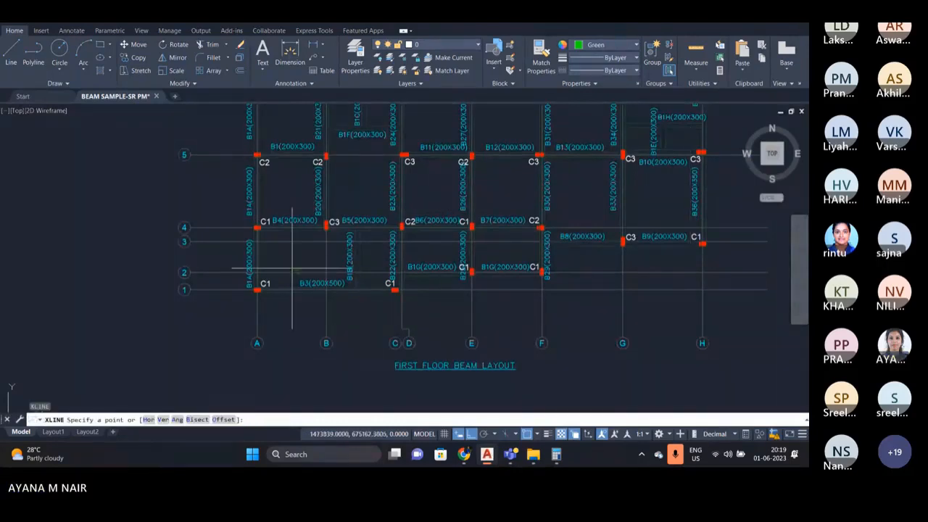
type("v")
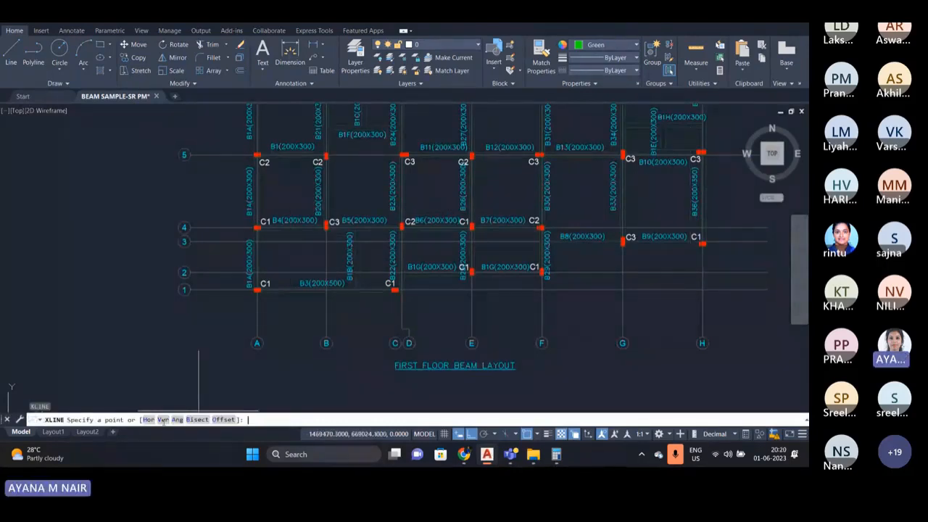
key("Return")
scroll(180, 283, "down", 2)
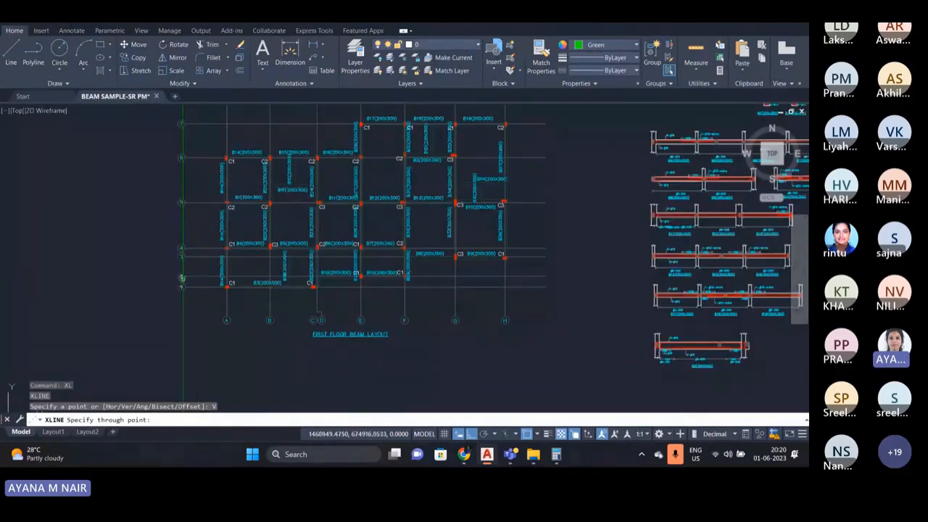
scroll(241, 287, "up", 5)
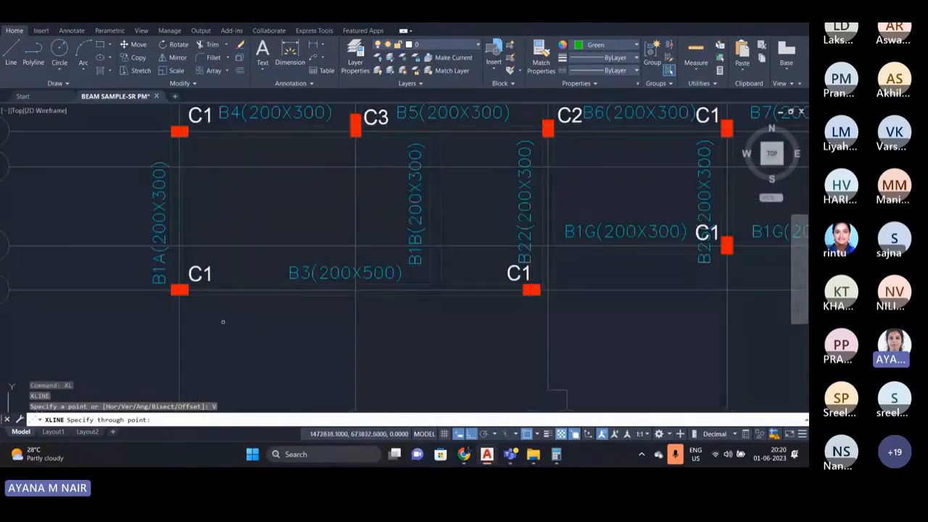
scroll(181, 288, "up", 3)
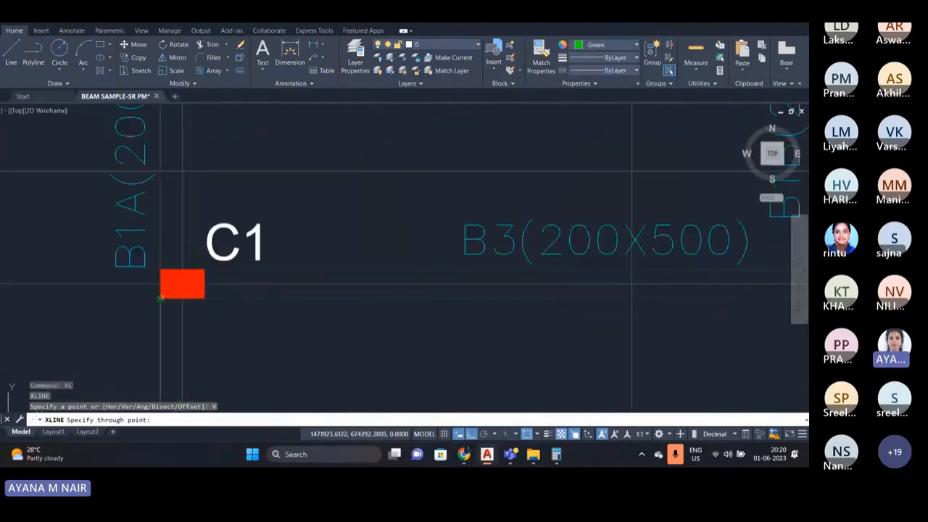
left_click(160, 298)
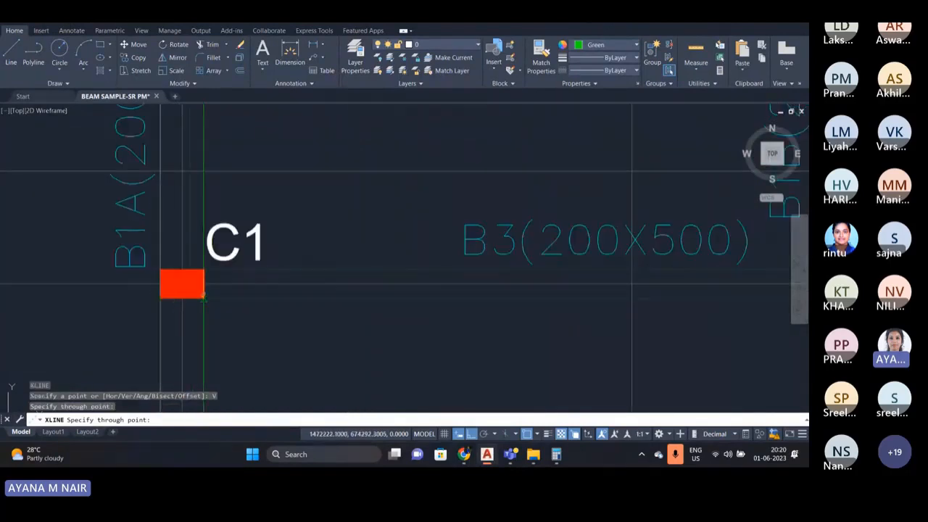
left_click(204, 298)
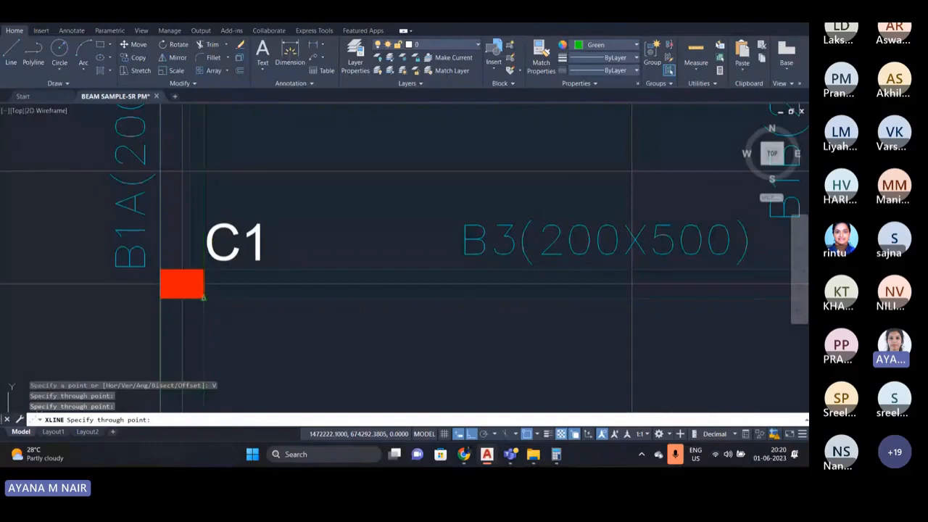
- Add vertical construction lines through both side faces of column C1 near grid C, at the far end of beam B3
scroll(203, 298, "down", 6)
scroll(418, 282, "up", 4)
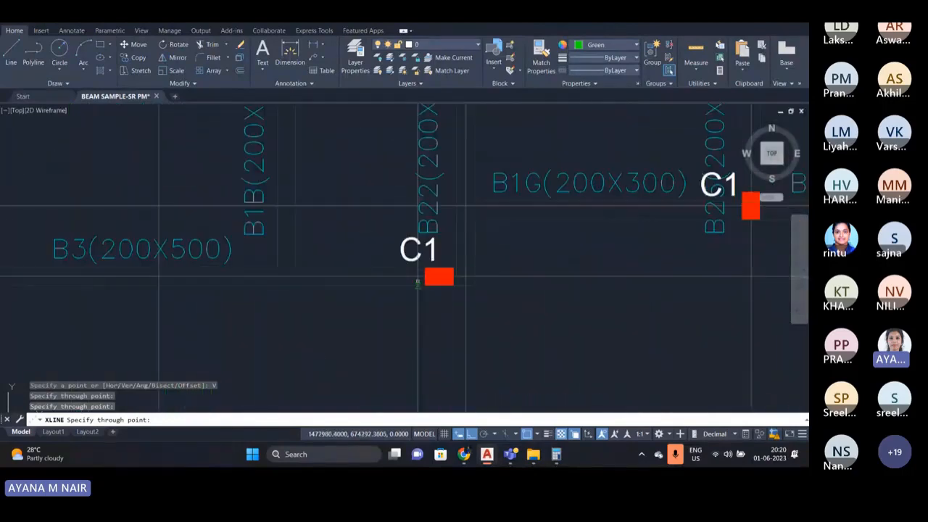
scroll(418, 283, "up", 2)
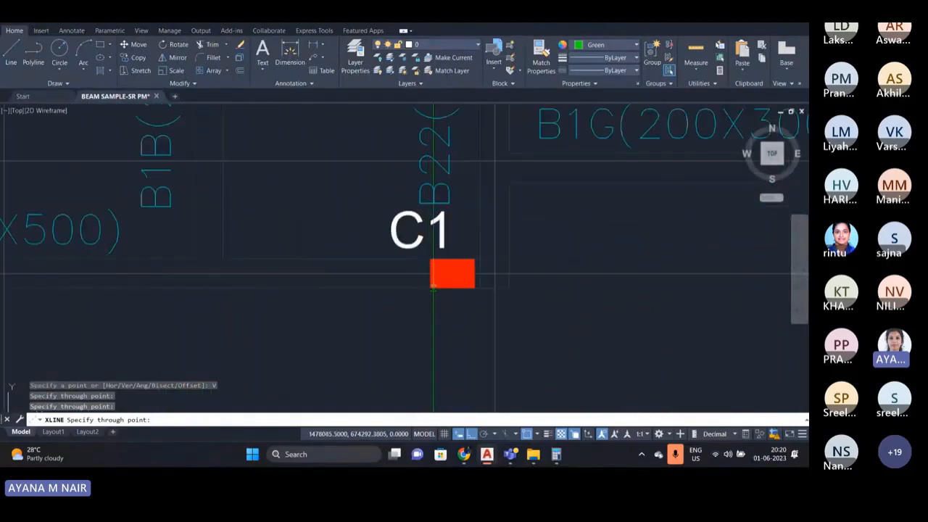
left_click(430, 284)
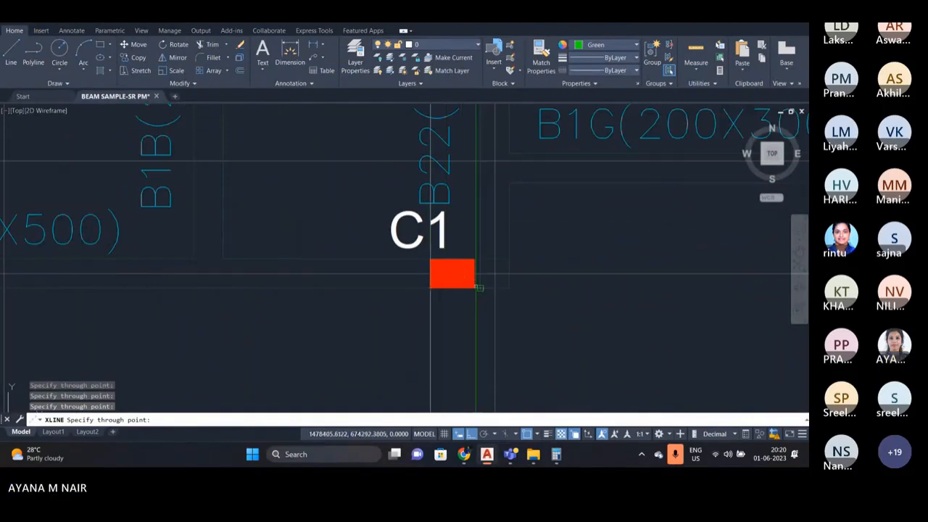
left_click(474, 288)
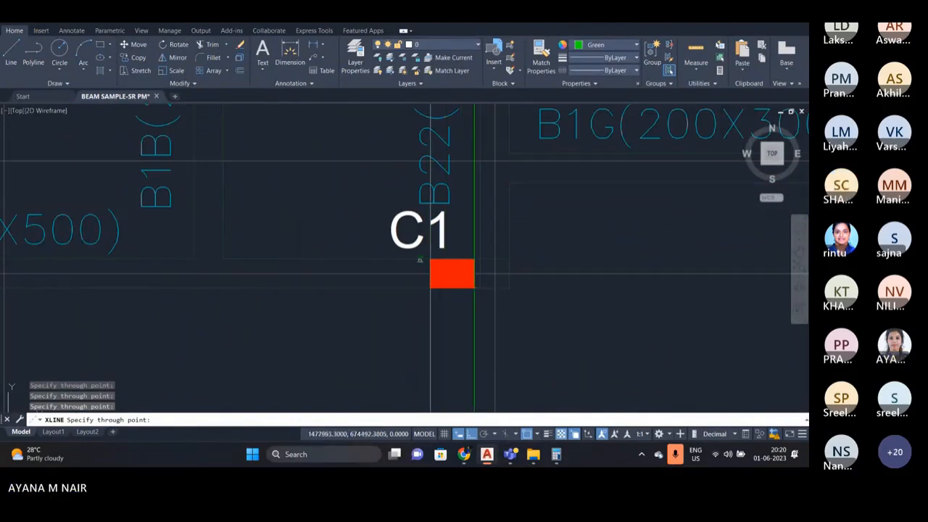
scroll(386, 241, "down", 10)
key("Escape")
scroll(288, 224, "down", 2)
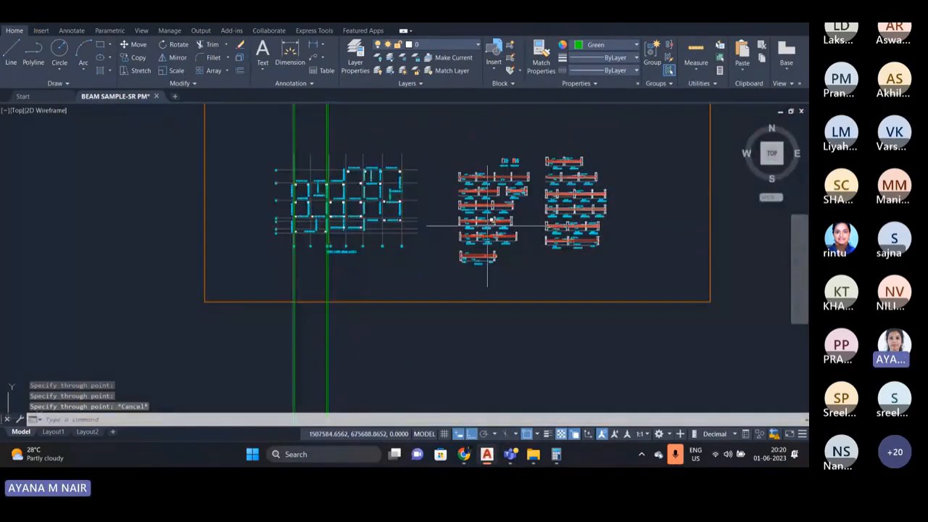
- Move the complete B3(200X500) beam detail directly below the first floor layout, aligning its columns with the vertical construction lines
scroll(583, 358, "up", 5)
left_click(604, 370)
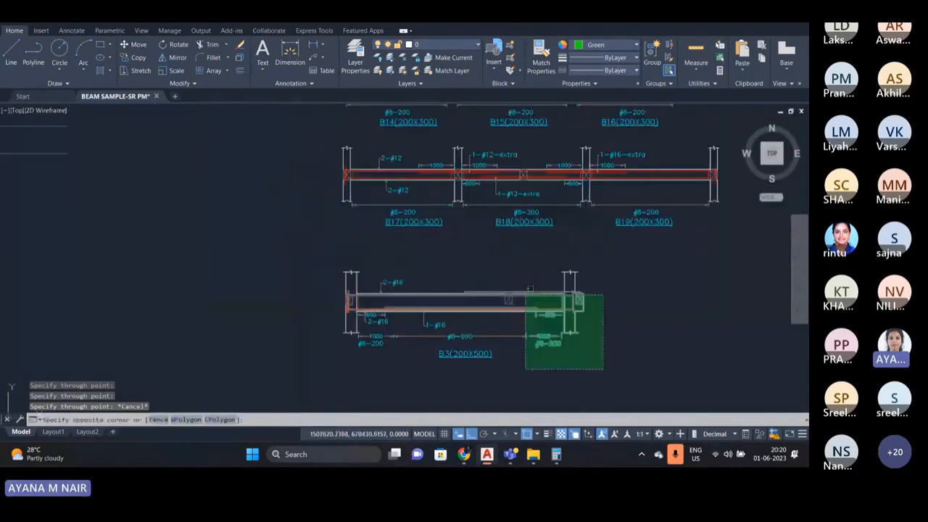
left_click(314, 203)
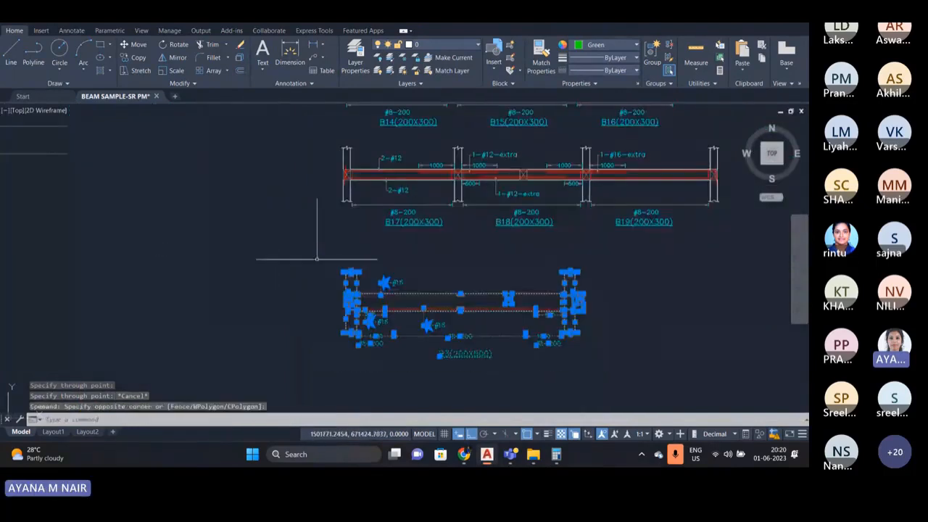
left_click(134, 45)
scroll(341, 265, "up", 3)
left_click(341, 263)
scroll(337, 264, "down", 8)
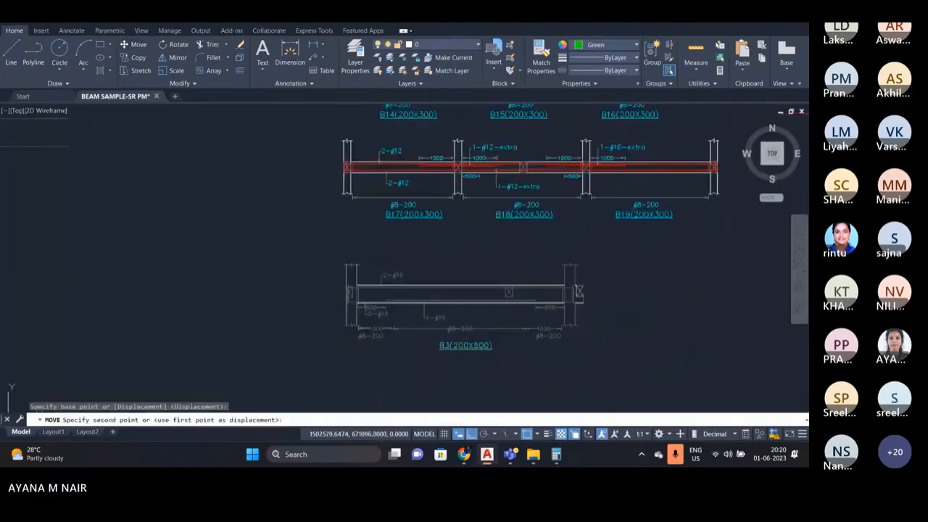
scroll(257, 269, "up", 5)
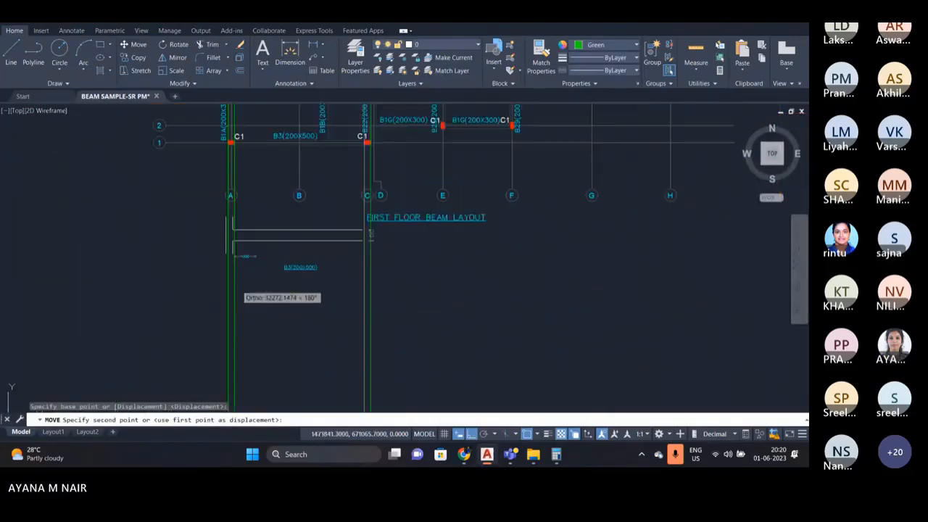
scroll(241, 230, "up", 2)
scroll(238, 231, "up", 4)
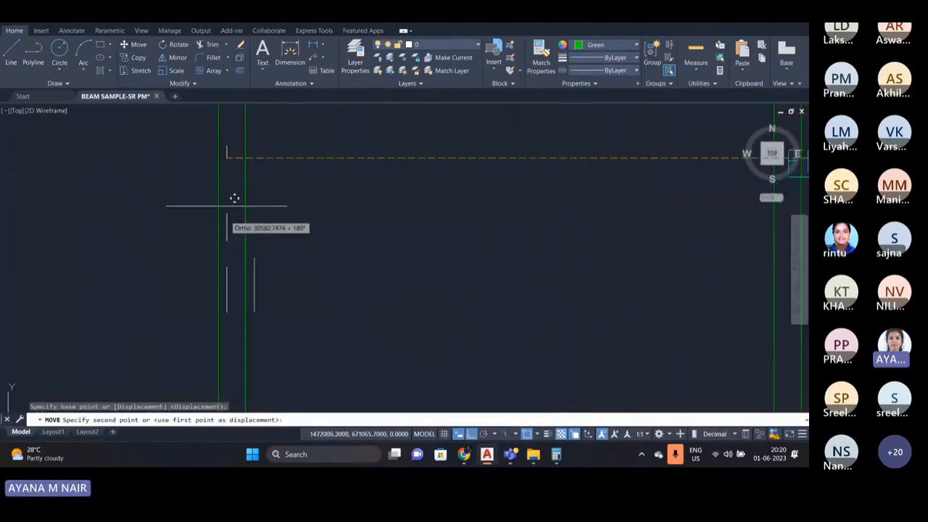
left_click(226, 154)
scroll(206, 217, "down", 5)
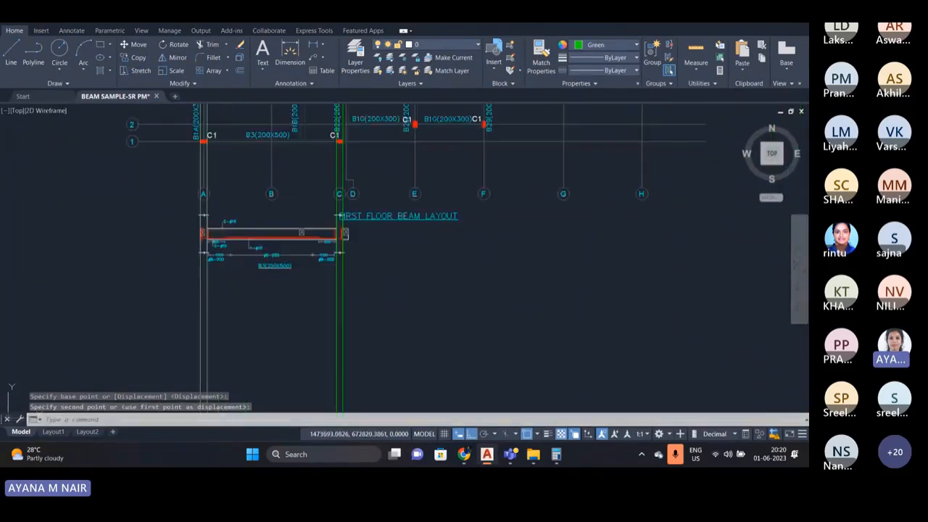
- Check how the column faces in the B3(200X500) detail align with the construction lines projected from both C1 columns in the layout
scroll(203, 216, "up", 4)
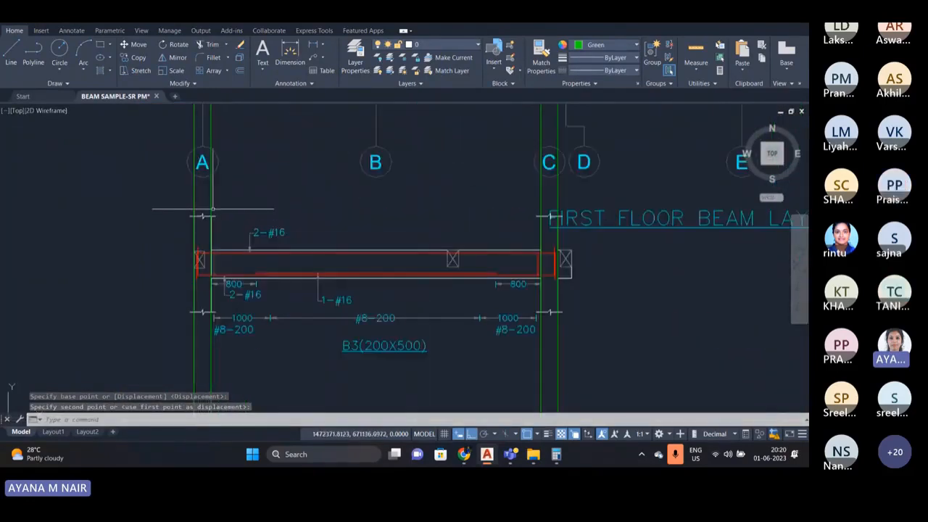
scroll(230, 287, "down", 3)
scroll(231, 283, "down", 2)
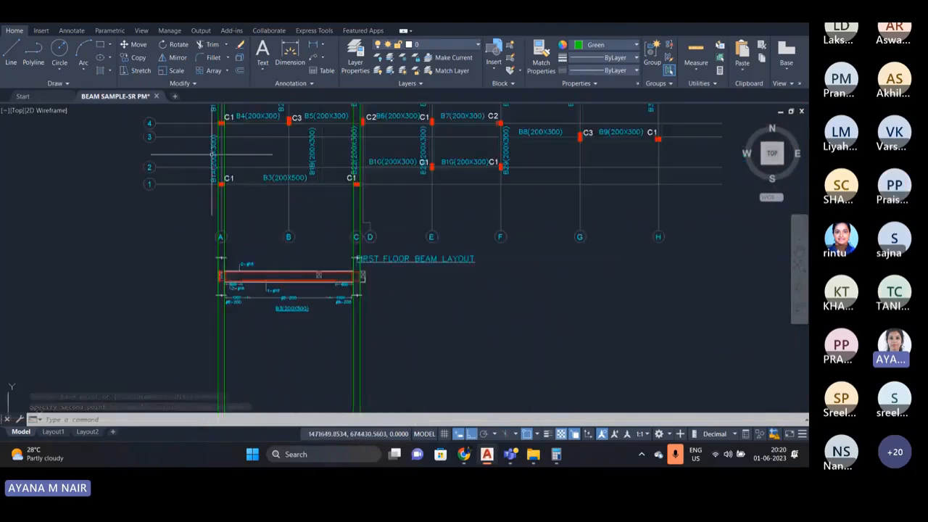
scroll(215, 174, "up", 6)
scroll(214, 173, "down", 4)
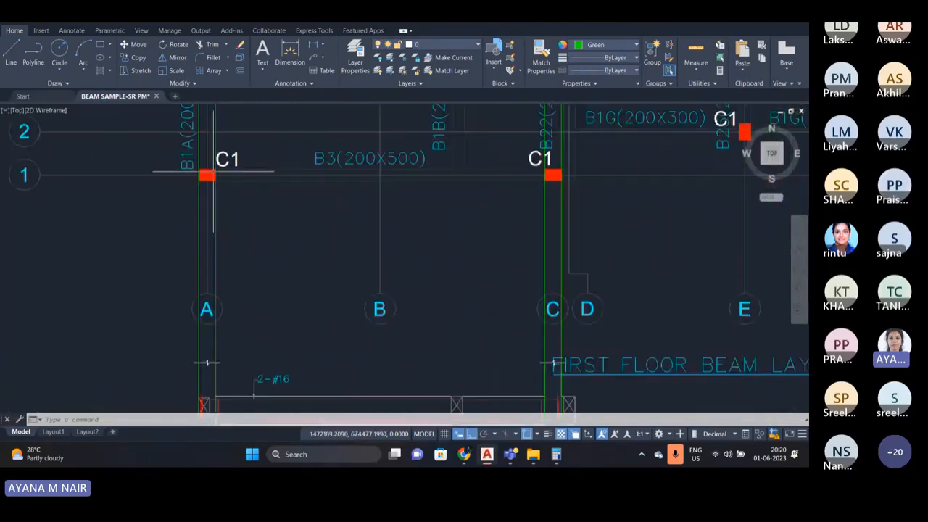
scroll(417, 181, "down", 2)
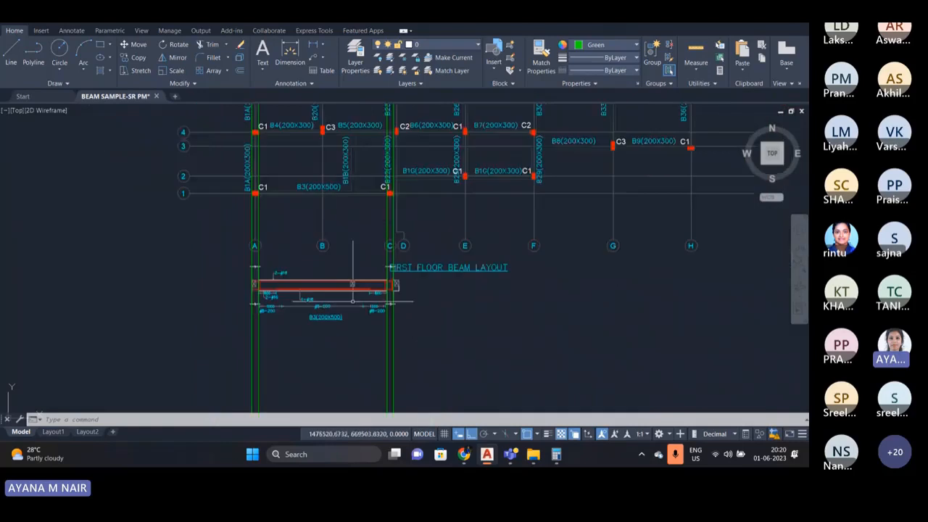
scroll(427, 246, "up", 2)
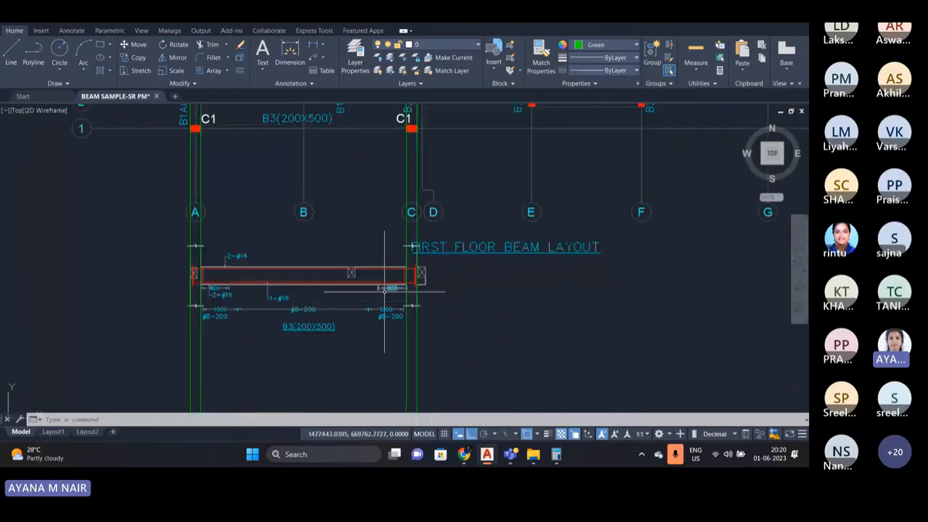
scroll(198, 261, "up", 4)
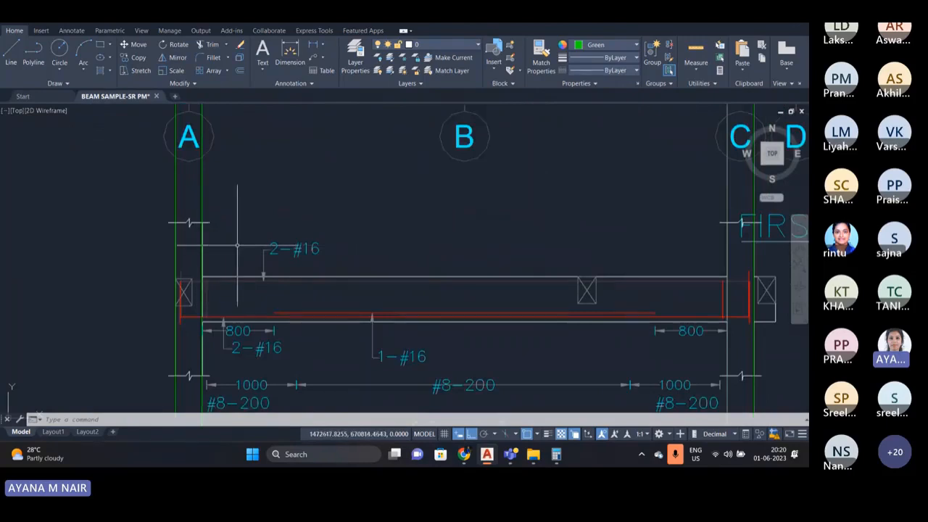
left_click(203, 245)
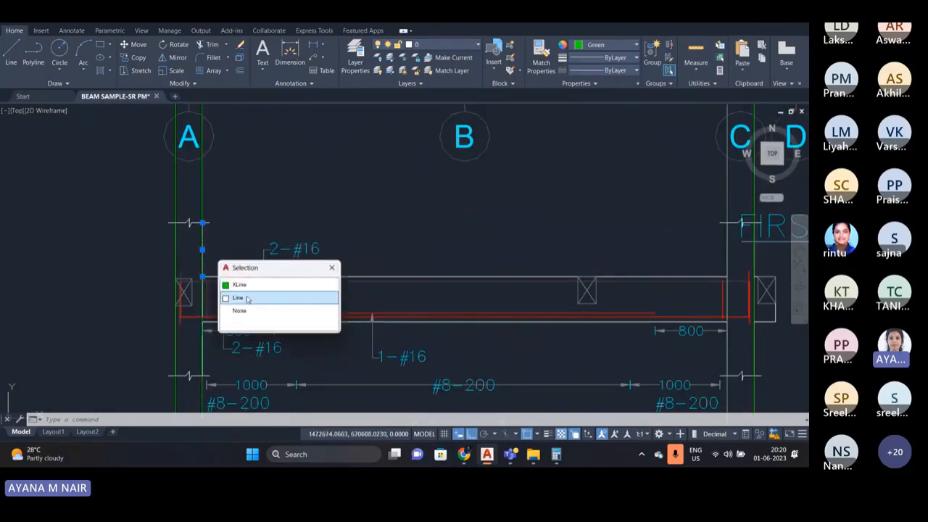
left_click(247, 299)
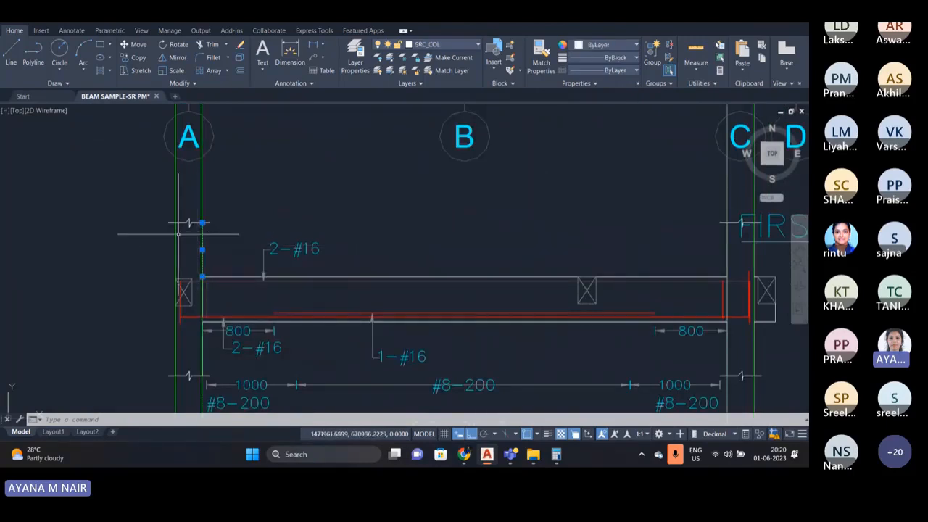
key("Escape")
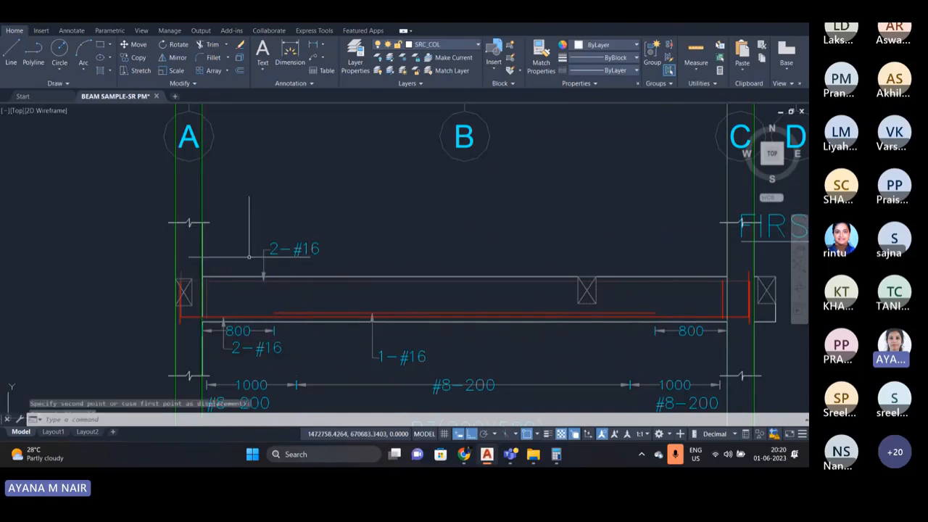
- Examine beam B3 along grid 1 between its two C1 end columns, including the beams that meet it
scroll(236, 255, "down", 5)
scroll(237, 255, "down", 2)
scroll(240, 168, "up", 4)
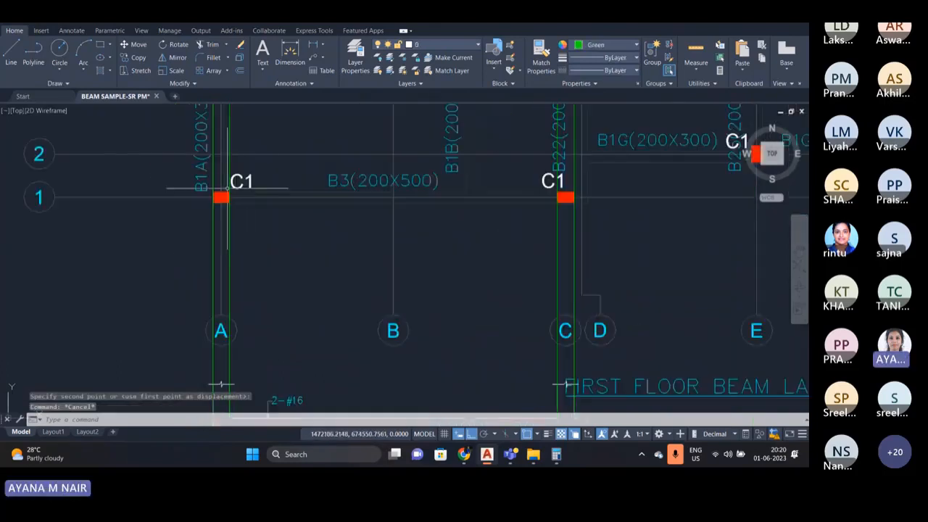
scroll(239, 165, "down", 2)
scroll(279, 237, "down", 4)
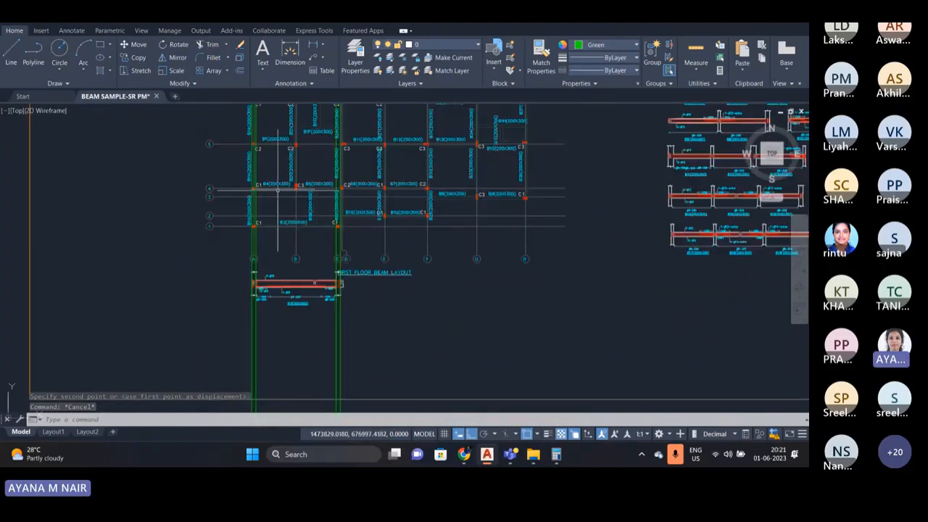
scroll(312, 230, "up", 4)
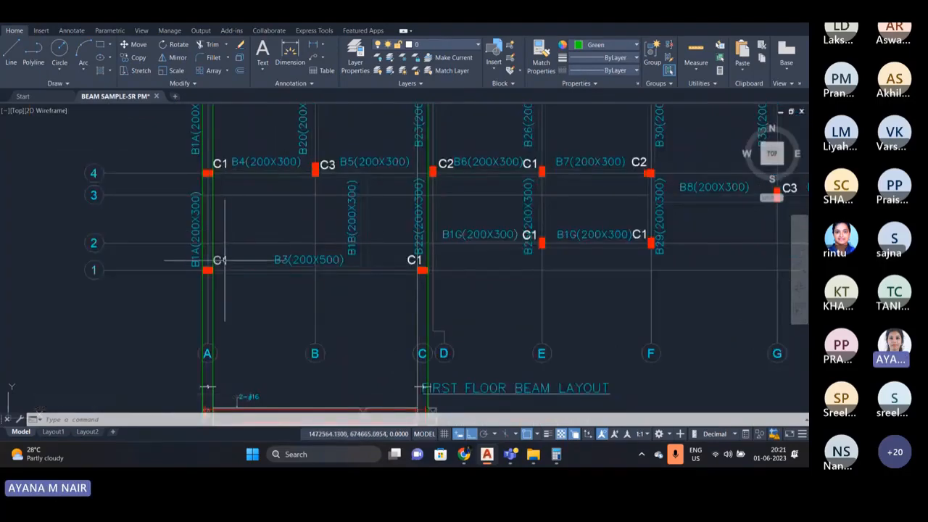
scroll(226, 269, "up", 3)
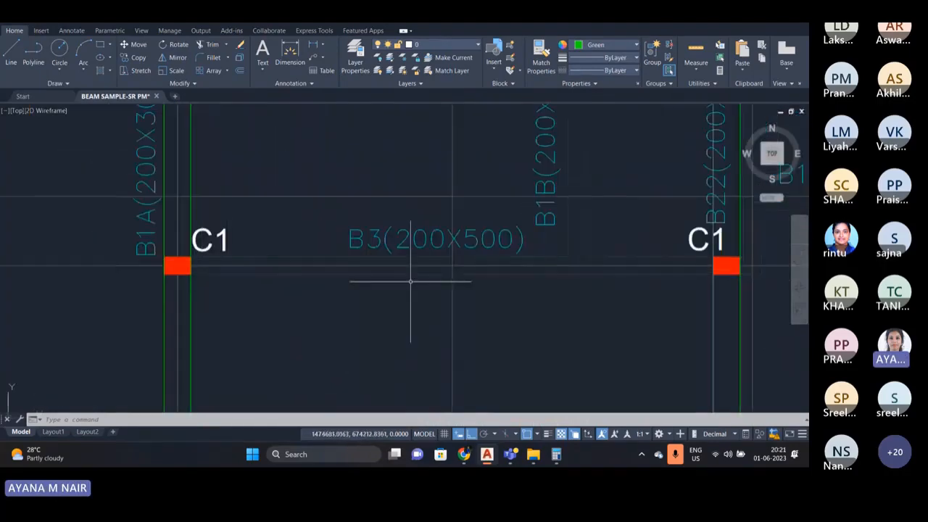
scroll(253, 281, "down", 2)
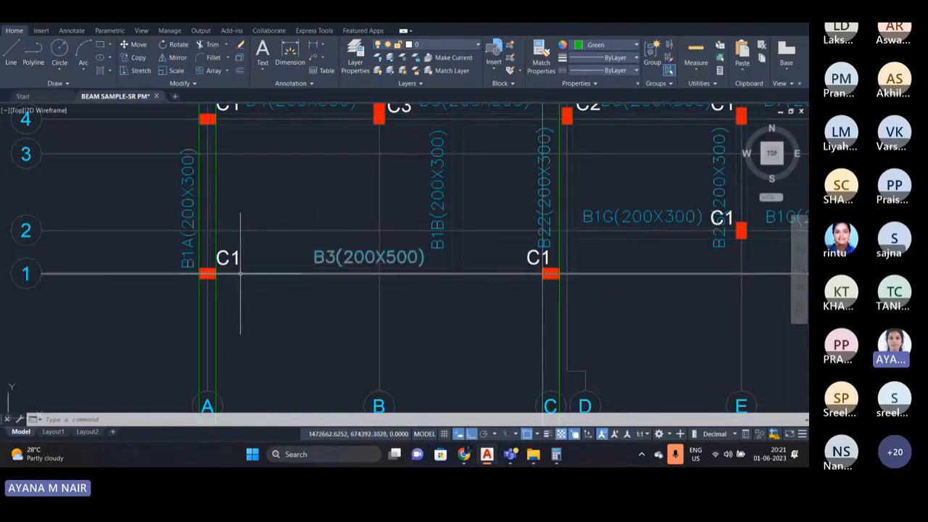
scroll(276, 208, "down", 2)
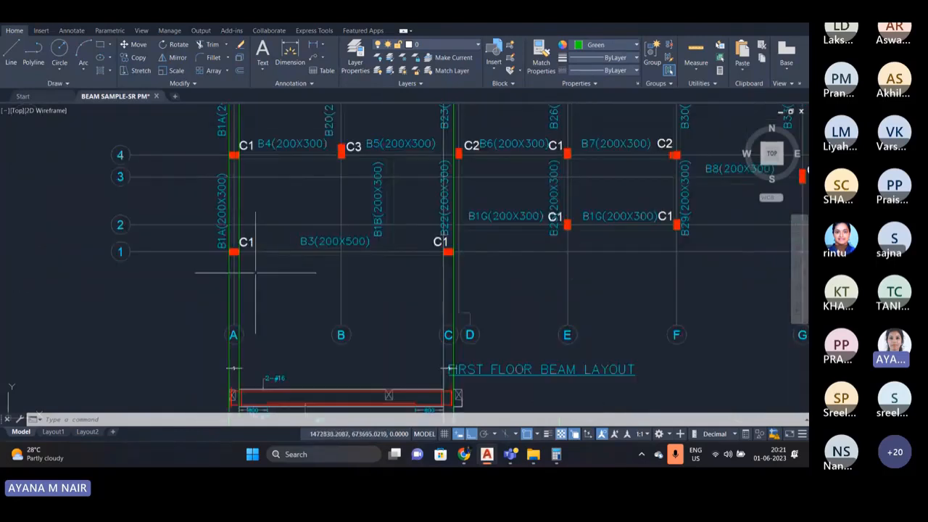
- Delete the four vertical construction lines running through the side faces of the two C1 columns
scroll(235, 297, "up", 2)
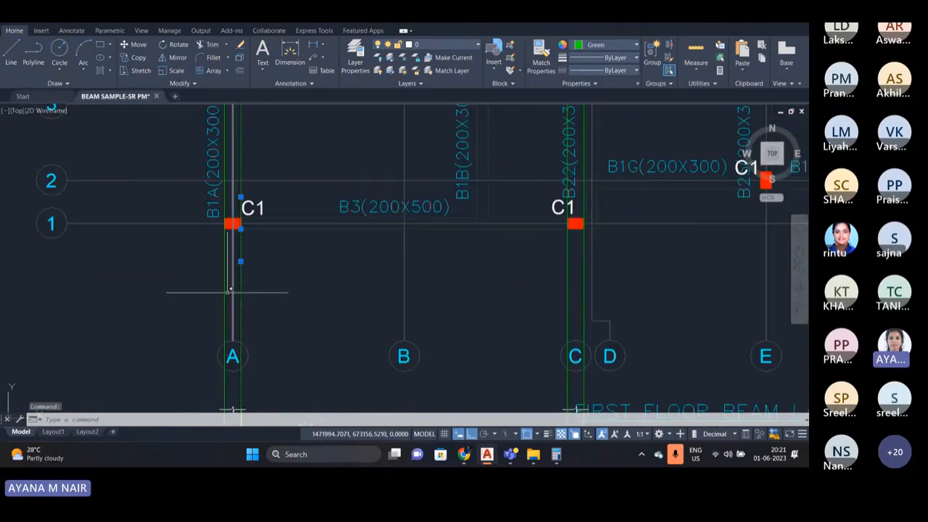
left_click(224, 290)
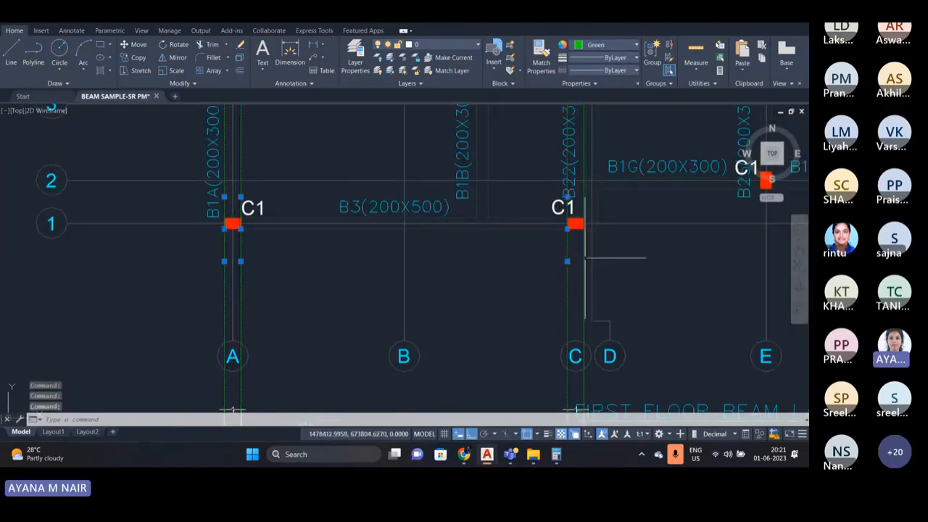
left_click(583, 260)
key("Delete")
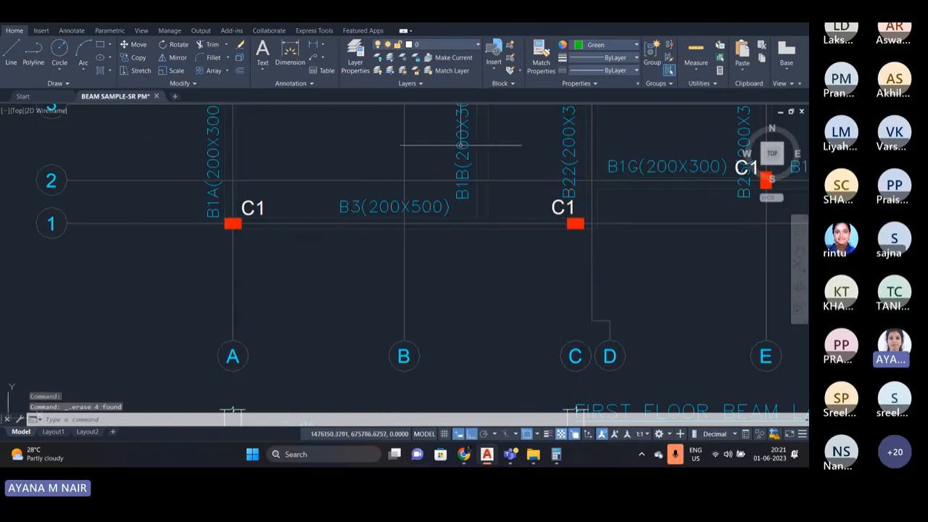
- Draw vertical construction lines through both edges of beam B1A at grid A, using XLINE's Ver option
type("xl")
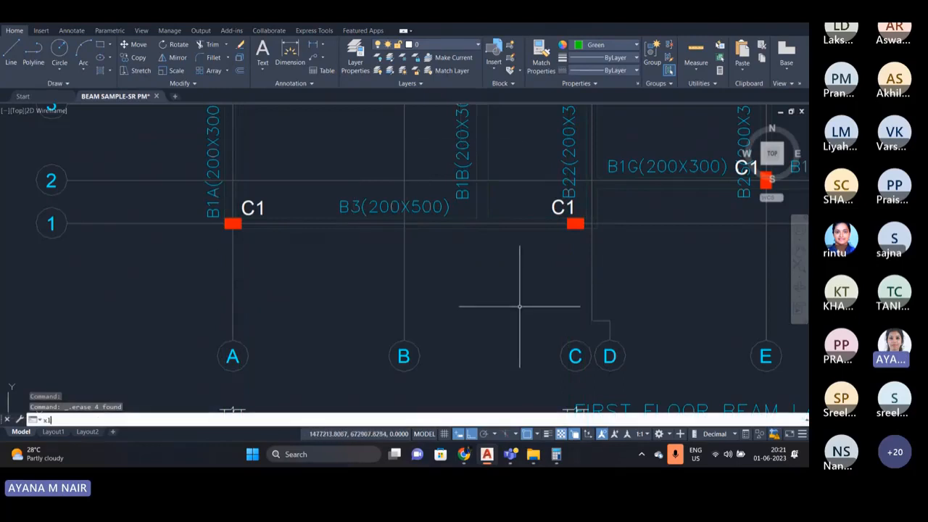
key("Return")
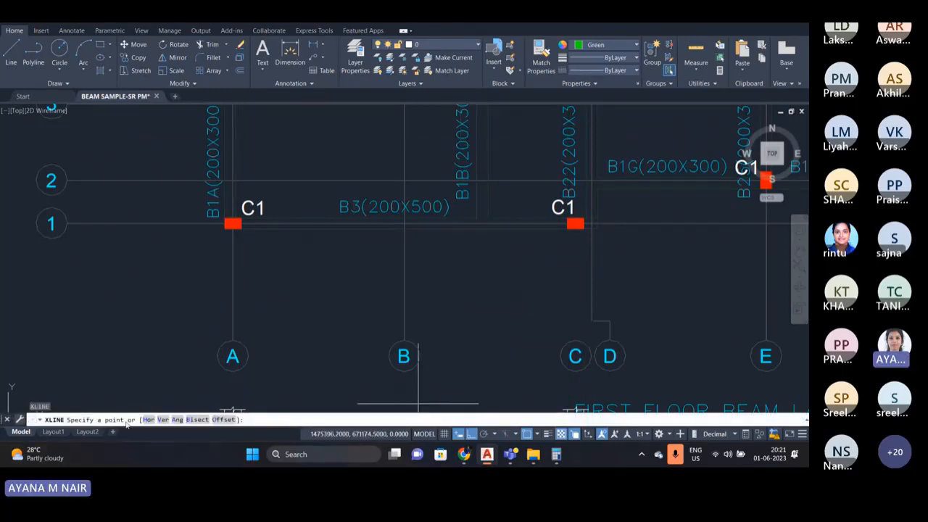
type("v")
key("Return")
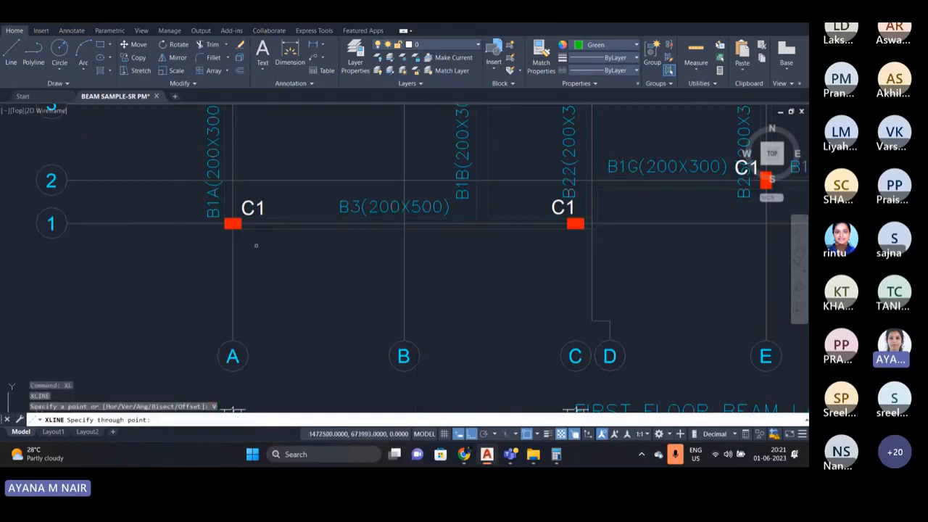
scroll(255, 246, "down", 2)
scroll(225, 199, "up", 3)
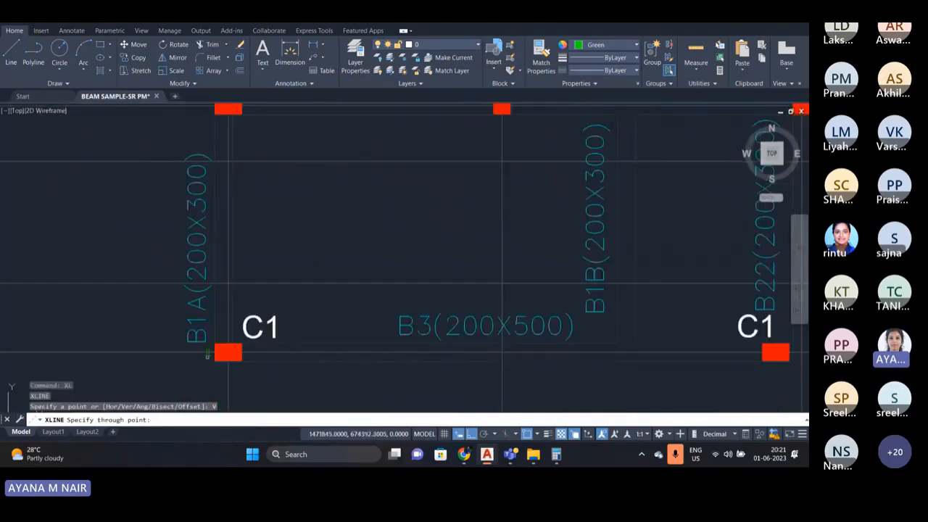
scroll(212, 353, "up", 2)
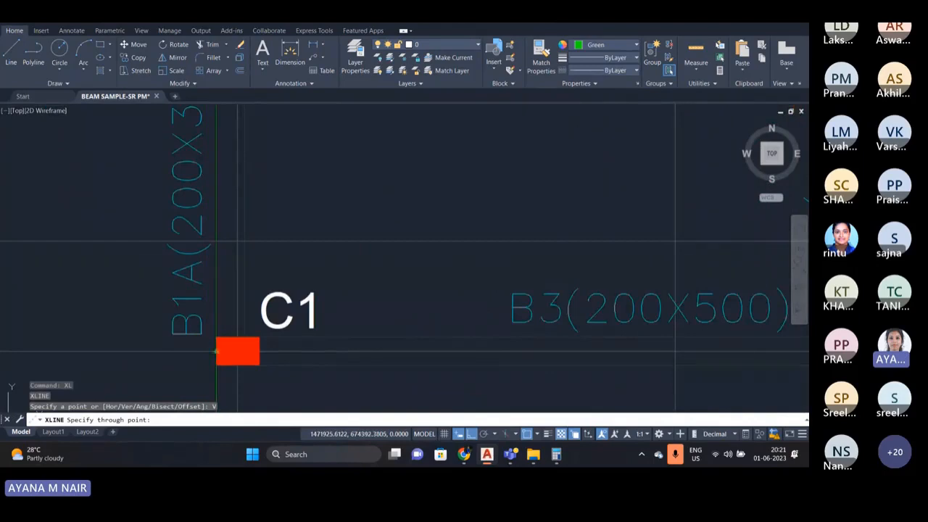
left_click(216, 353)
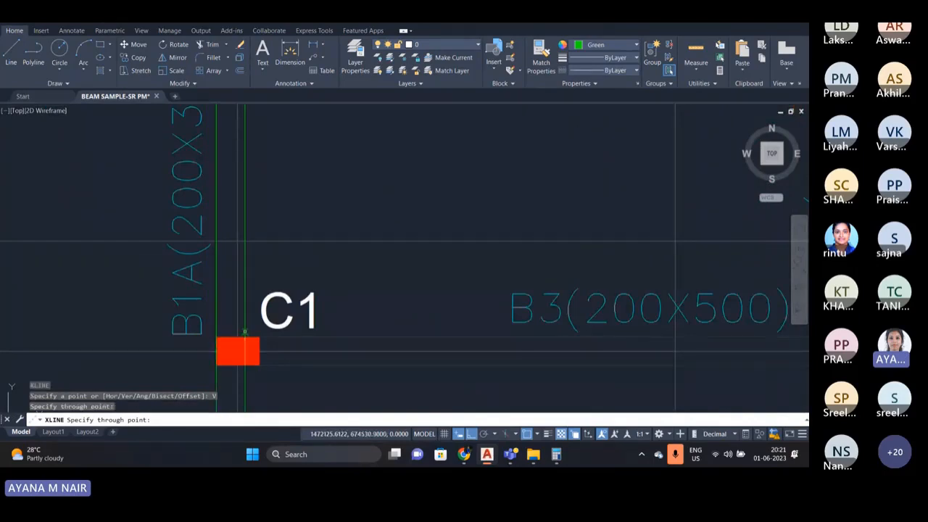
scroll(244, 347, "up", 3)
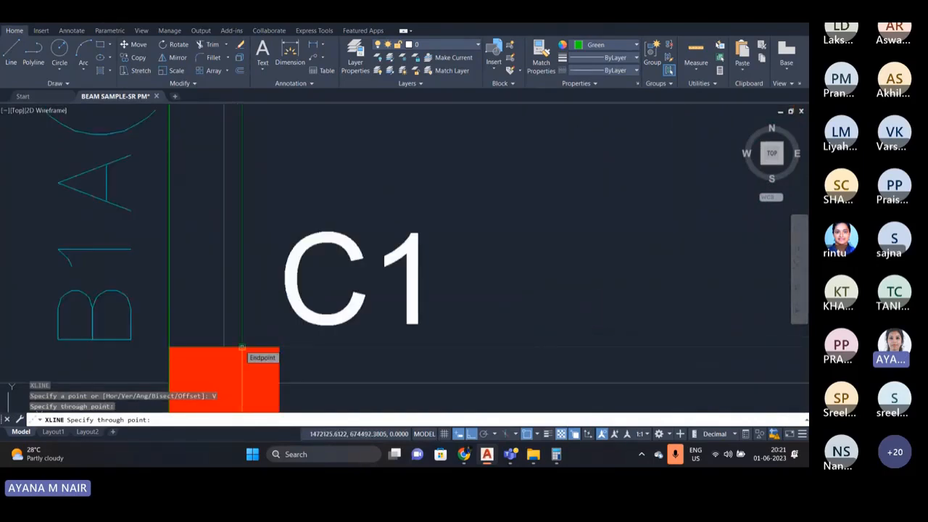
left_click(242, 346)
- Add vertical construction lines through both edges of beam B1B where it meets beam B3
scroll(206, 287, "down", 5)
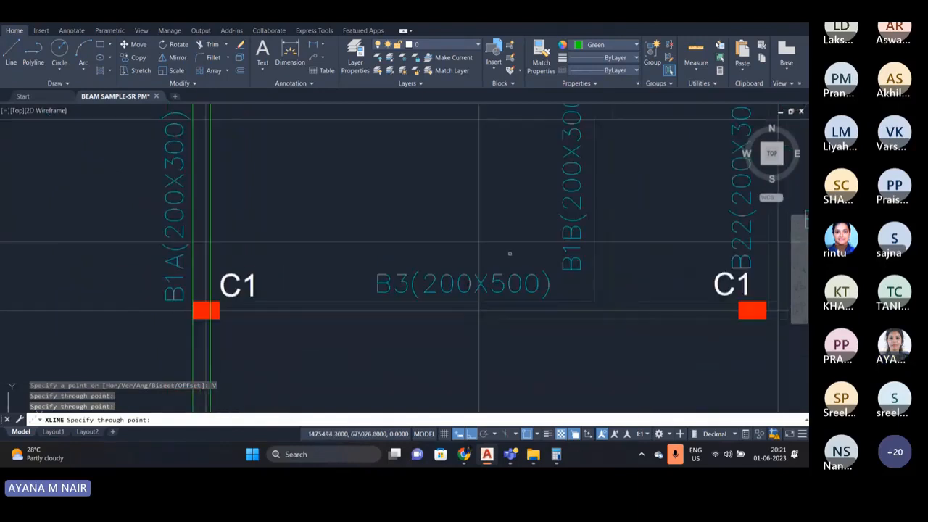
scroll(509, 254, "down", 2)
scroll(529, 259, "up", 4)
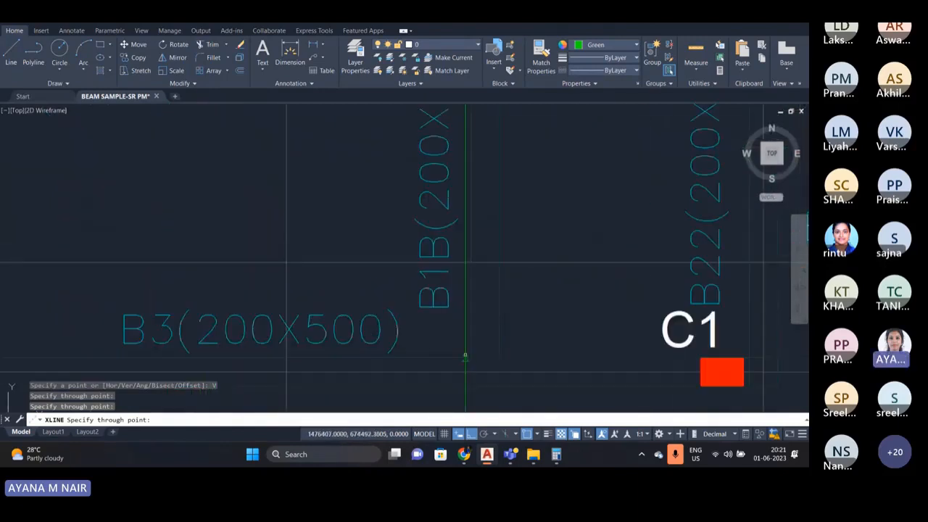
left_click(472, 356)
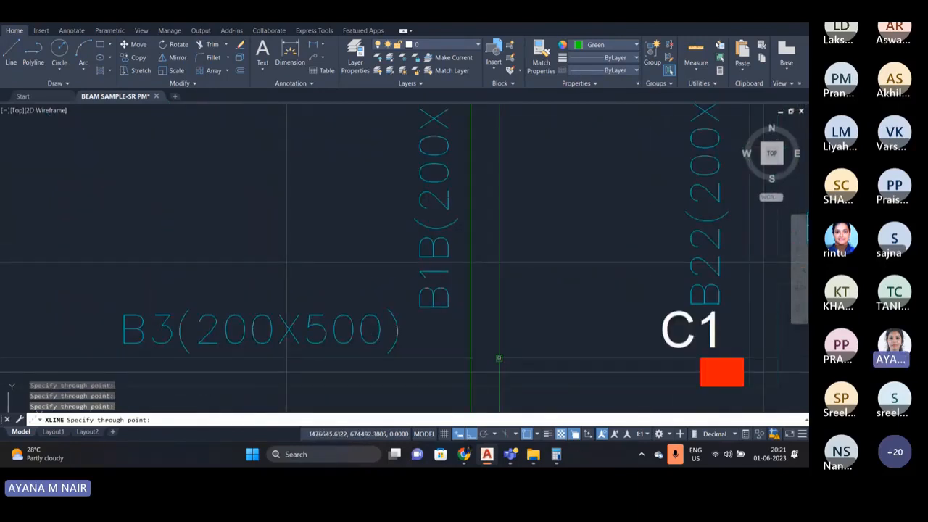
- Add vertical construction lines through both edges of beam B22 beside the far C1 column, extending down through the B3 detail, and finish XLINE
scroll(429, 314, "down", 8)
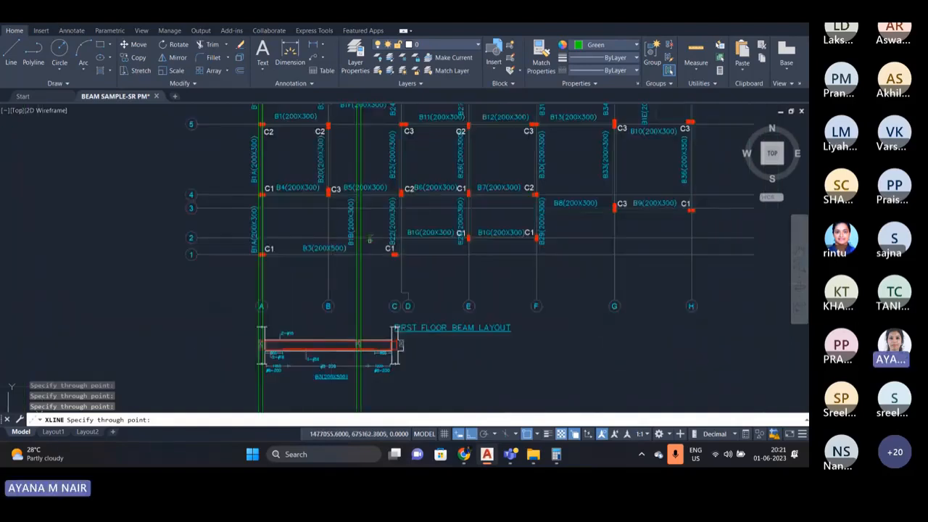
scroll(384, 248, "up", 6)
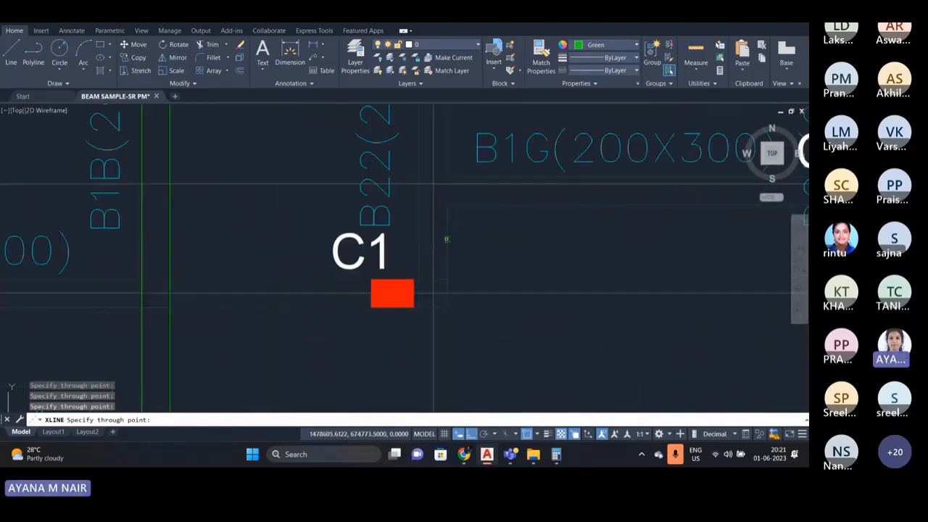
scroll(403, 204, "down", 3)
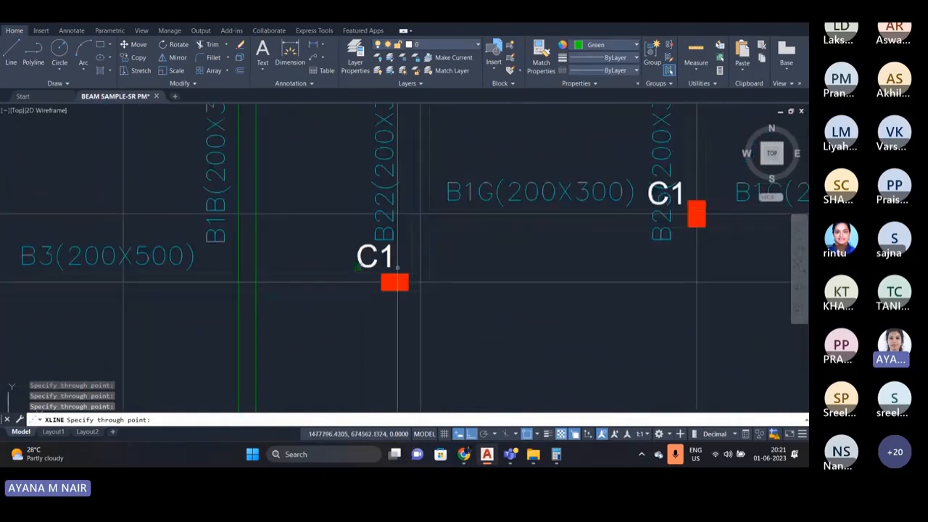
scroll(406, 277, "up", 3)
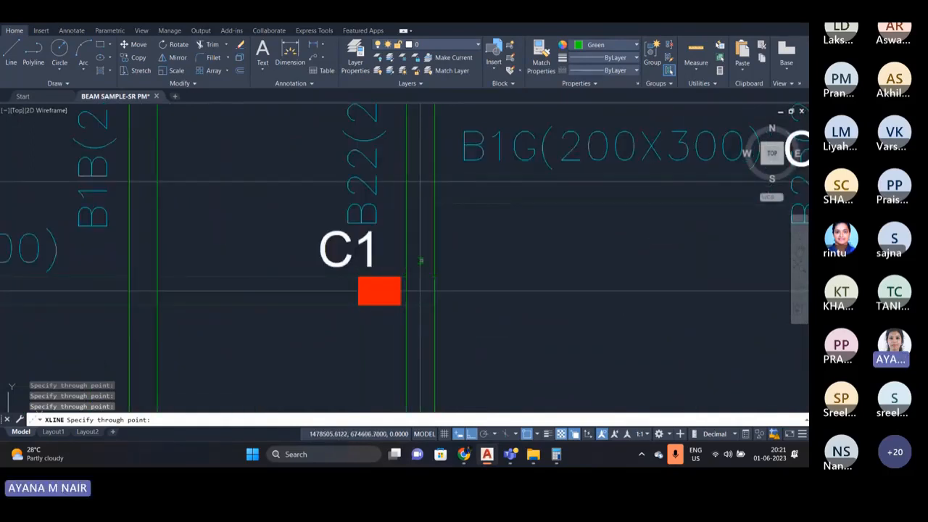
scroll(414, 217, "down", 3)
scroll(383, 166, "down", 4)
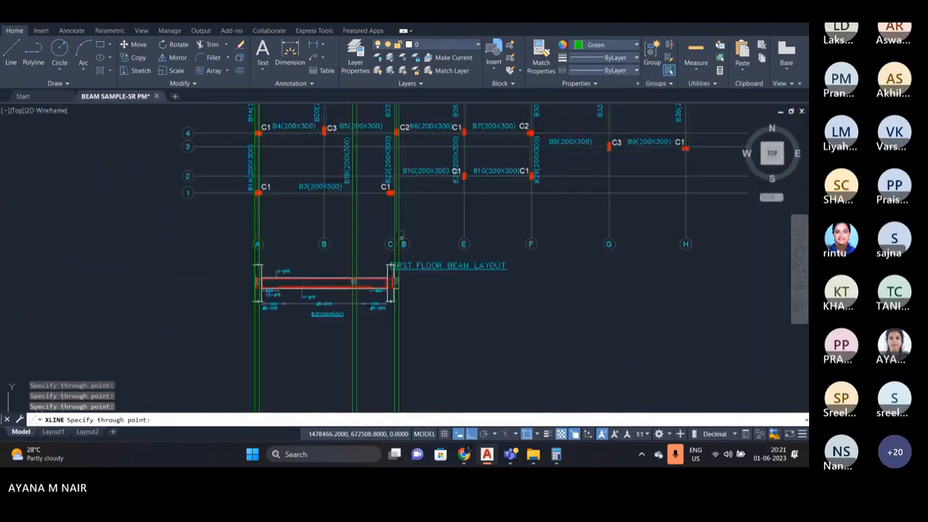
scroll(368, 255, "up", 4)
scroll(431, 323, "up", 2)
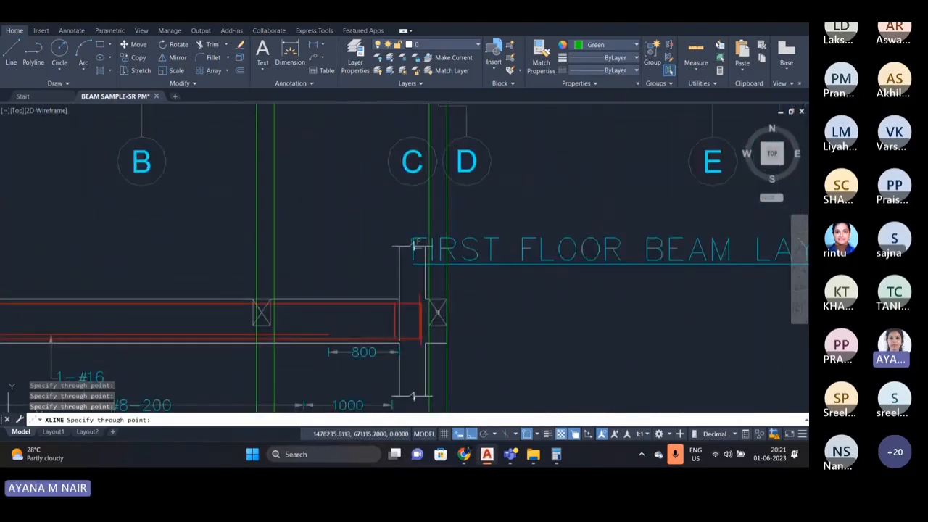
scroll(420, 243, "down", 4)
key("Escape")
scroll(420, 241, "down", 3)
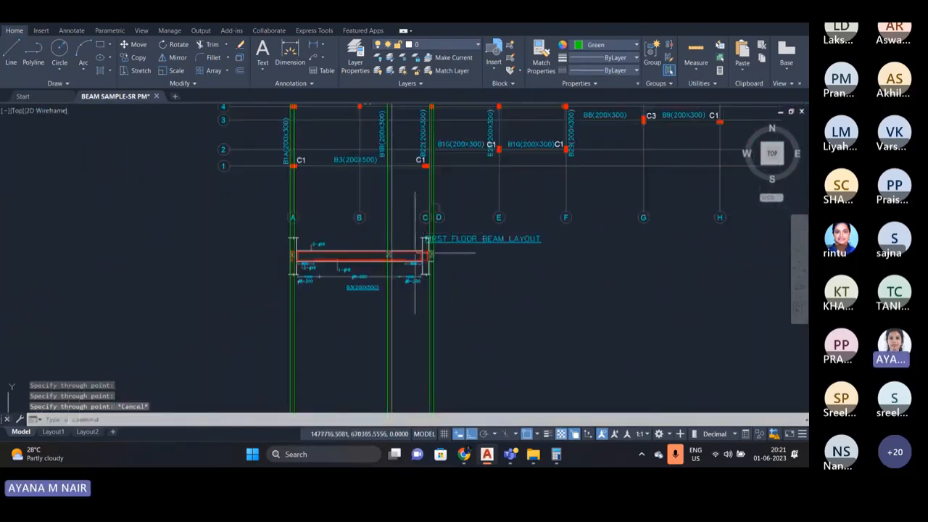
scroll(403, 253, "up", 3)
scroll(221, 248, "up", 6)
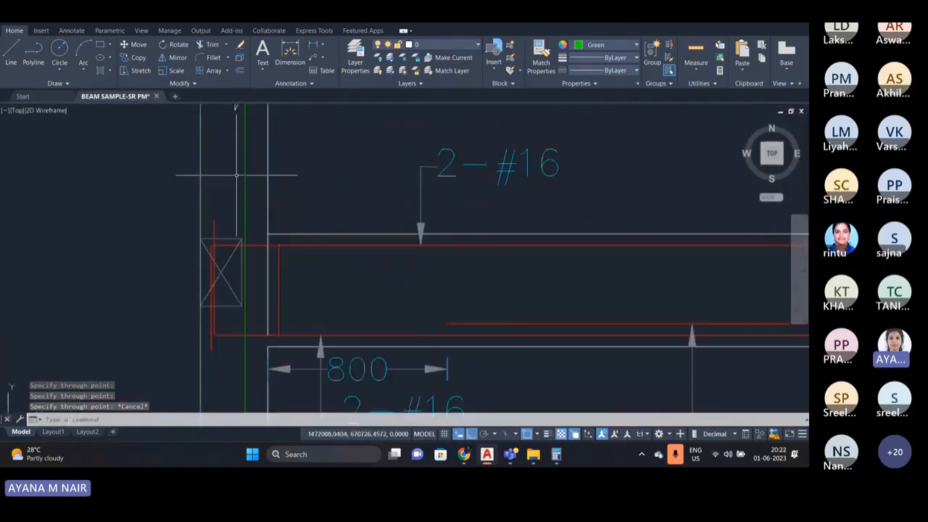
left_click(199, 175)
left_click(195, 179)
scroll(221, 267, "up", 4)
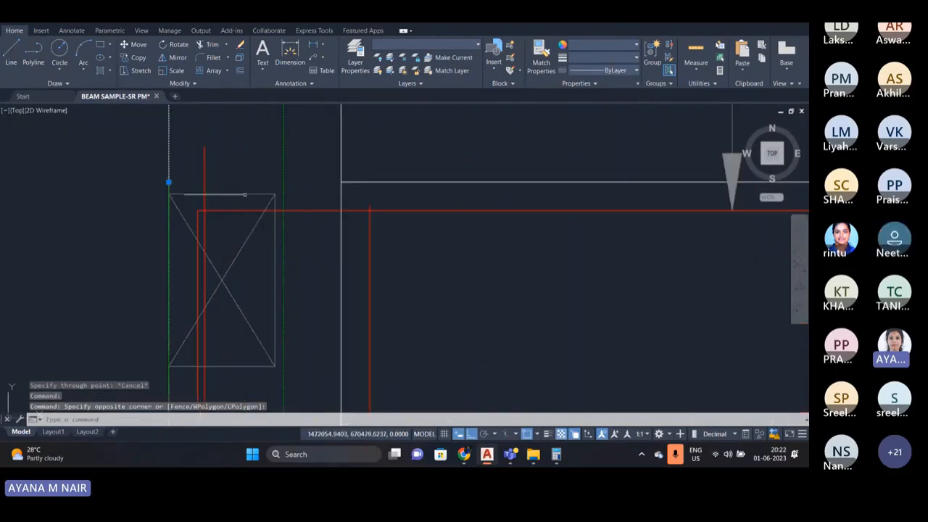
key("Escape")
scroll(150, 193, "down", 3)
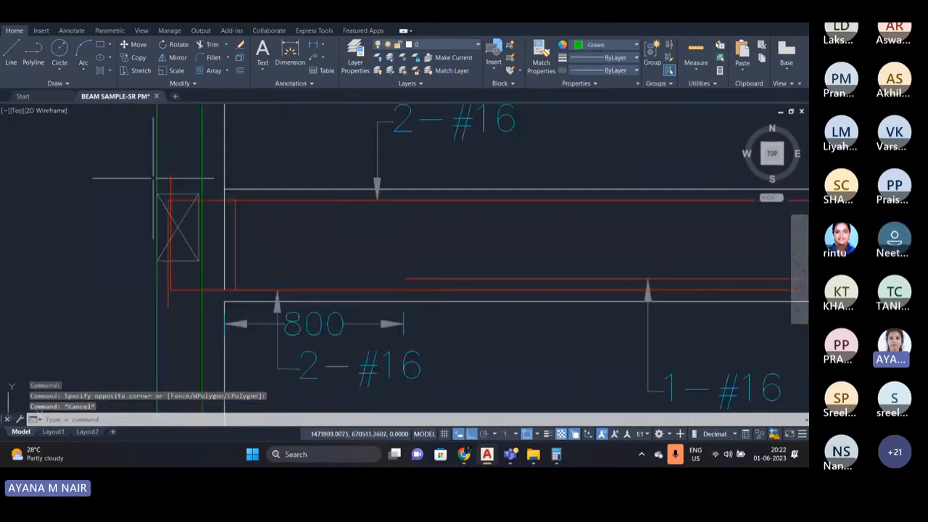
- Stretch the inner edge of the crossed beam rectangle at grid A onto the construction line of beam B1A's inner edge
left_click(146, 186)
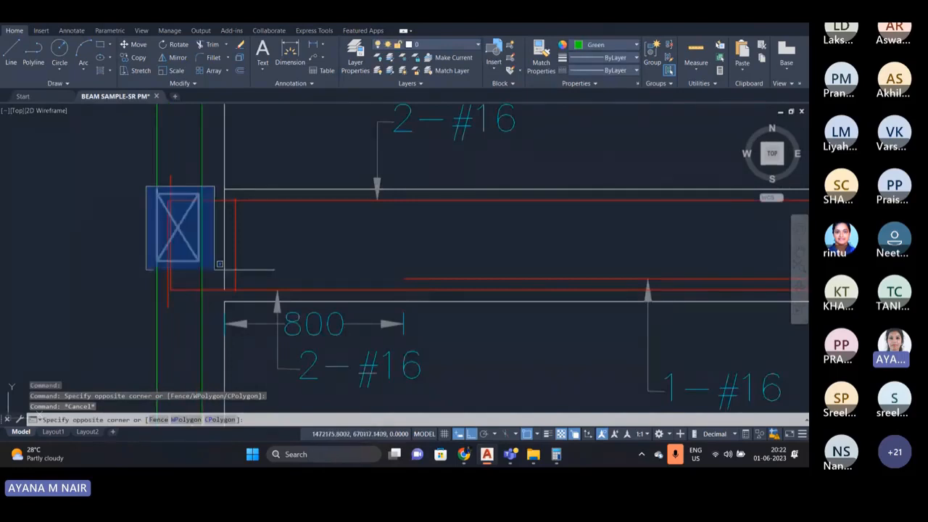
left_click(217, 269)
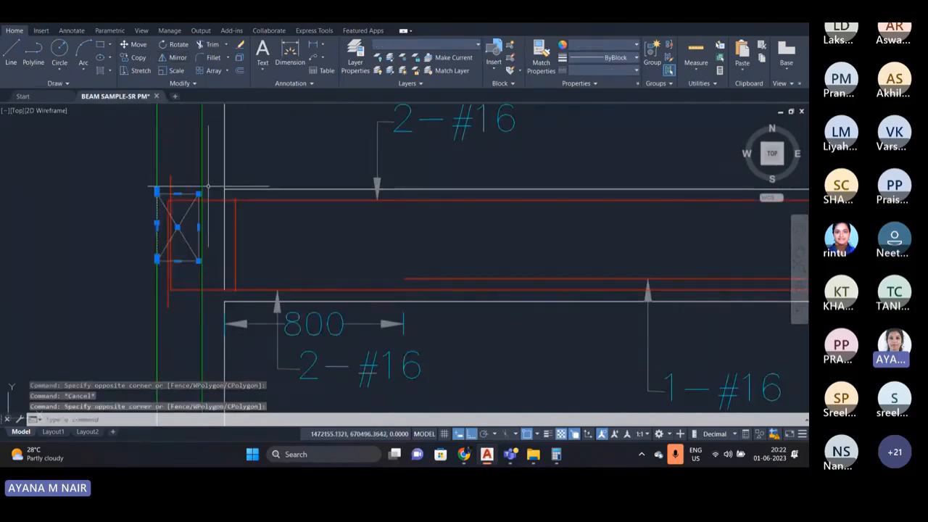
scroll(188, 203, "up", 5)
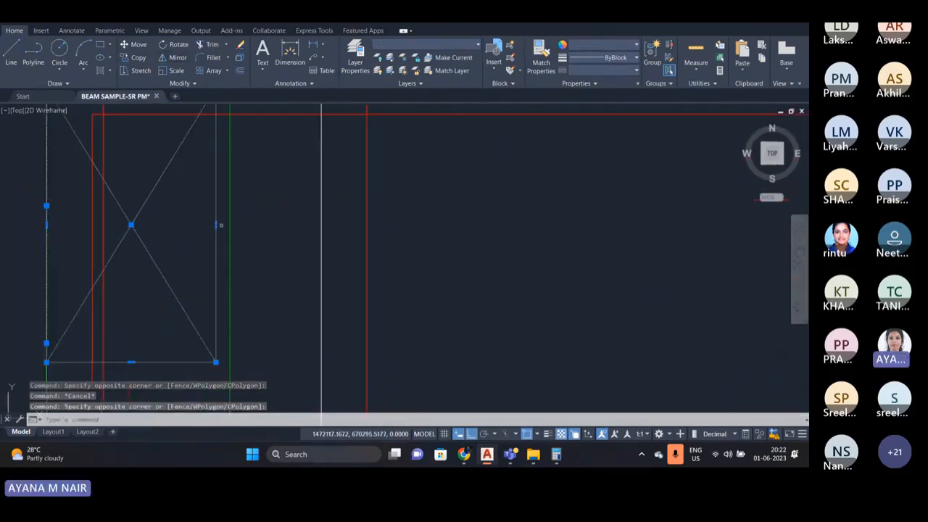
left_click(216, 224)
left_click(228, 225)
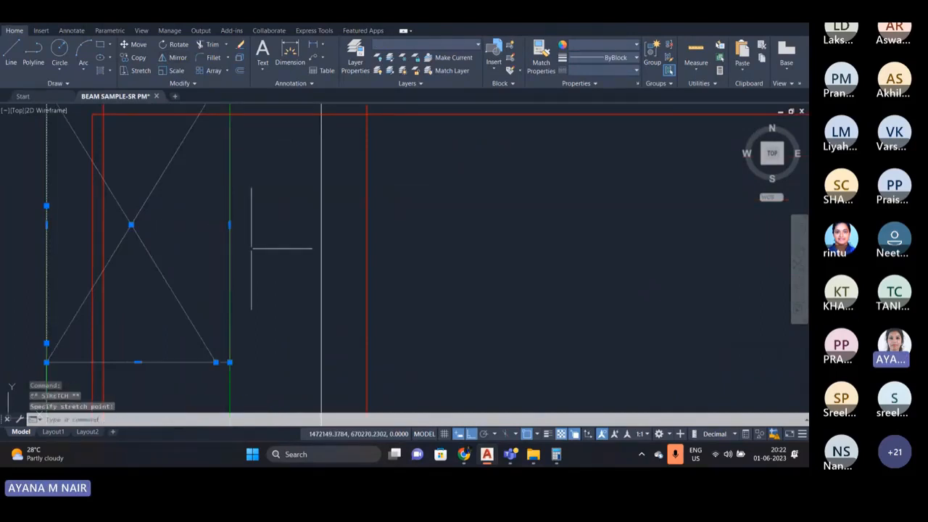
scroll(254, 246, "down", 4)
- Add a linear dimension above the crossed rectangle at grid A, measuring its width between the two B1A construction lines
left_click(313, 45)
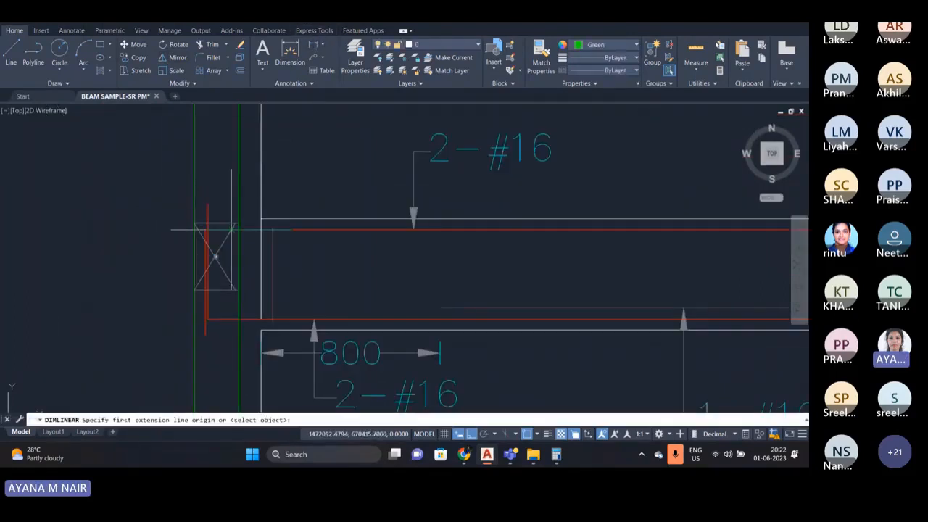
scroll(211, 219, "up", 3)
left_click(139, 215)
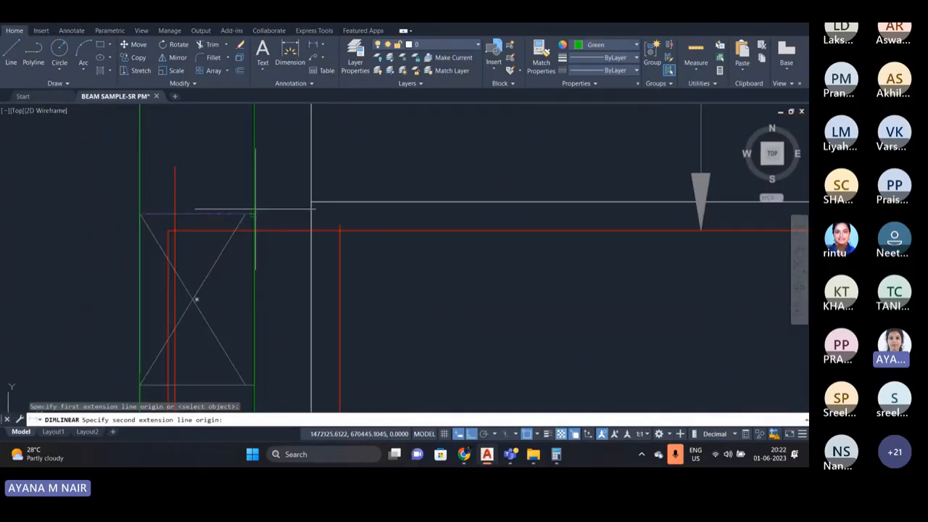
left_click(254, 214)
left_click(239, 163)
scroll(261, 283, "down", 12)
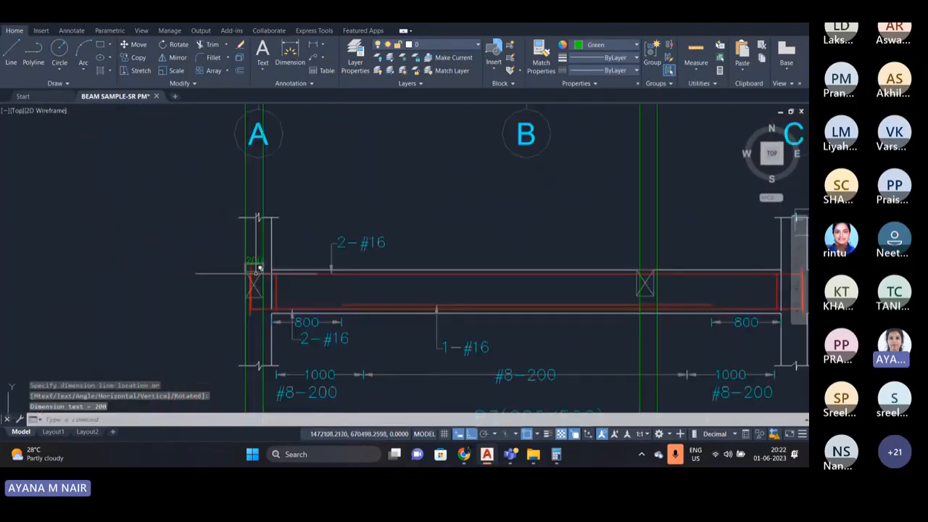
- Examine how beams B1A, B1B and B22 in the layout line up with the crossed rectangles in the B3 detail
scroll(245, 174, "down", 2)
scroll(244, 145, "up", 5)
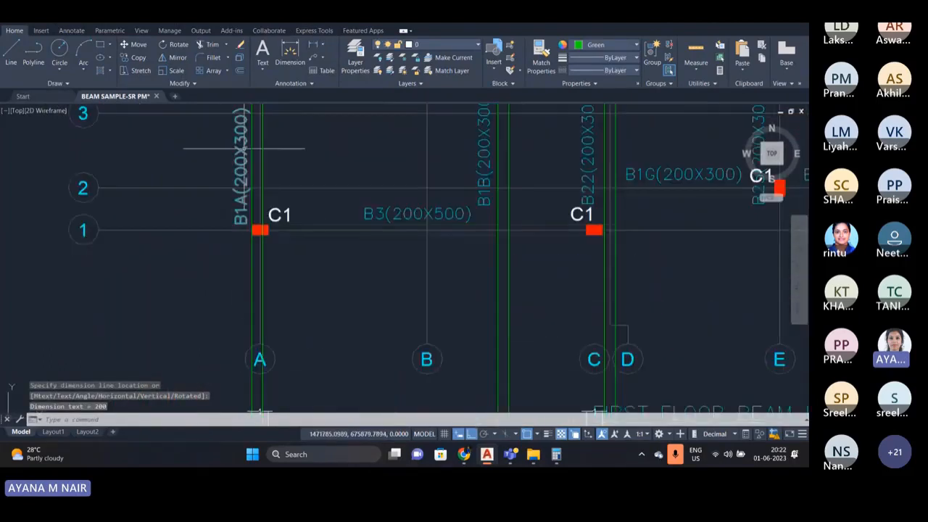
scroll(224, 120, "down", 3)
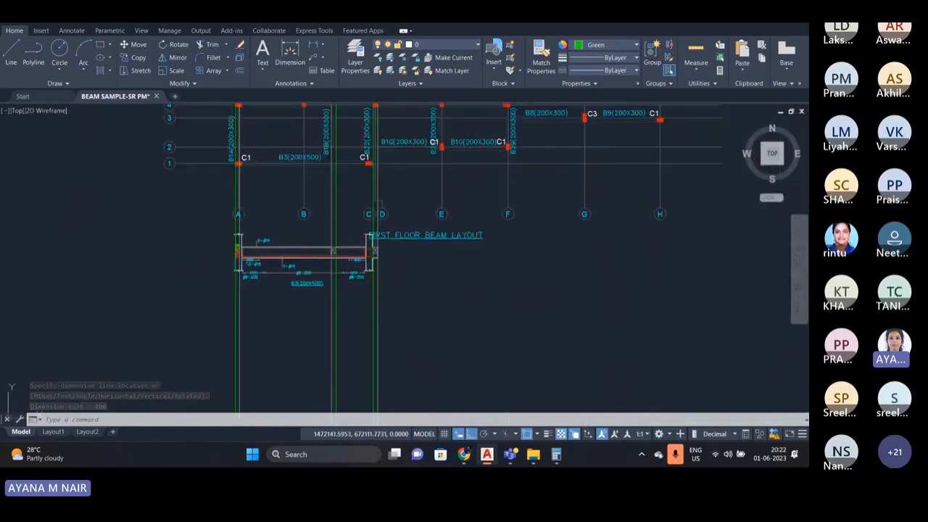
scroll(238, 241, "up", 6)
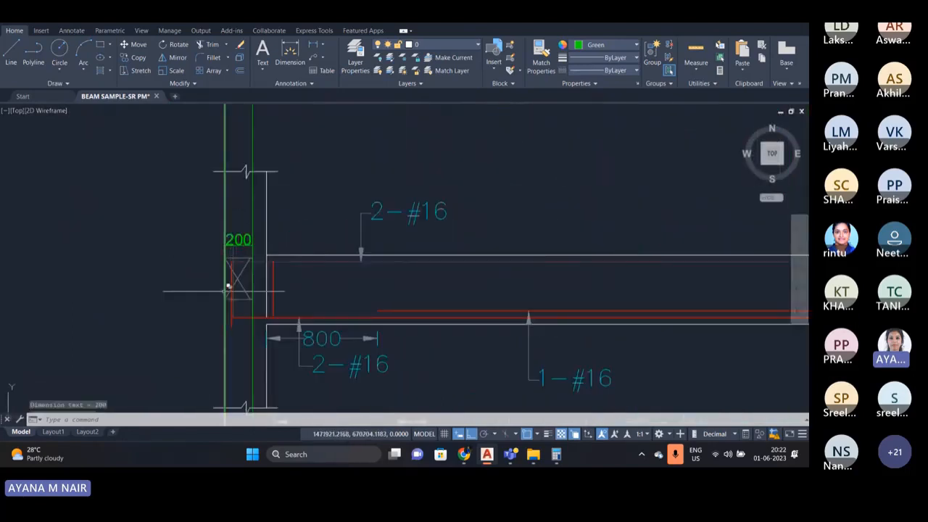
key("Escape")
scroll(228, 287, "down", 4)
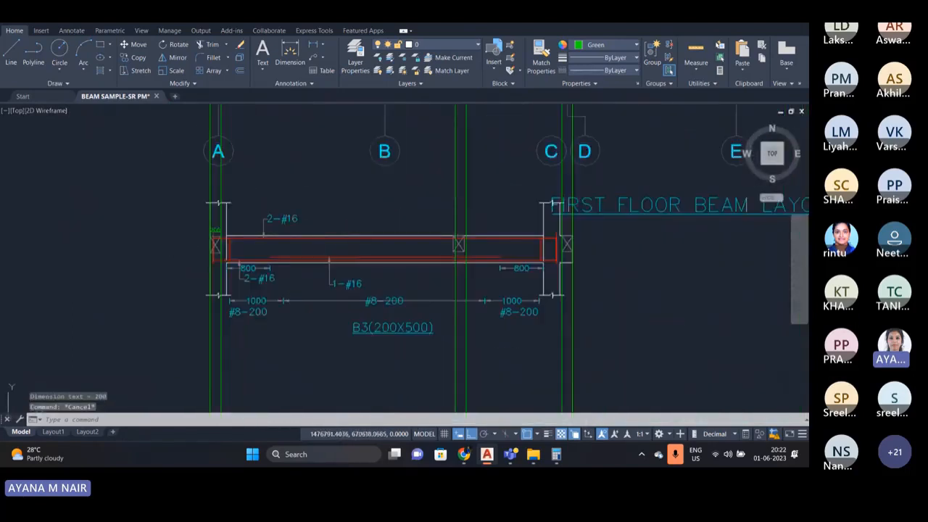
scroll(390, 254, "down", 2)
scroll(501, 253, "up", 8)
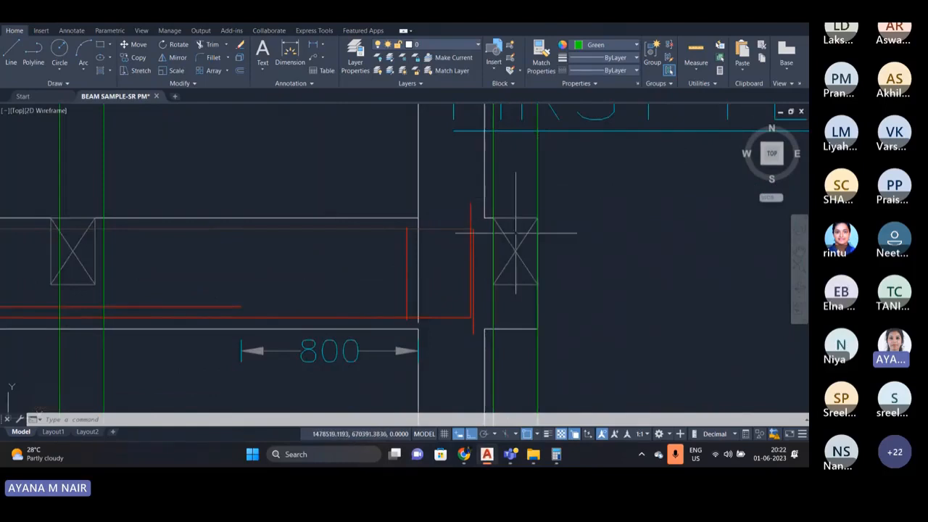
scroll(501, 247, "down", 3)
- Move the crossed rectangle for beam B1B along B3's upper edge so that it fits between the two B1B construction lines
scroll(355, 269, "up", 5)
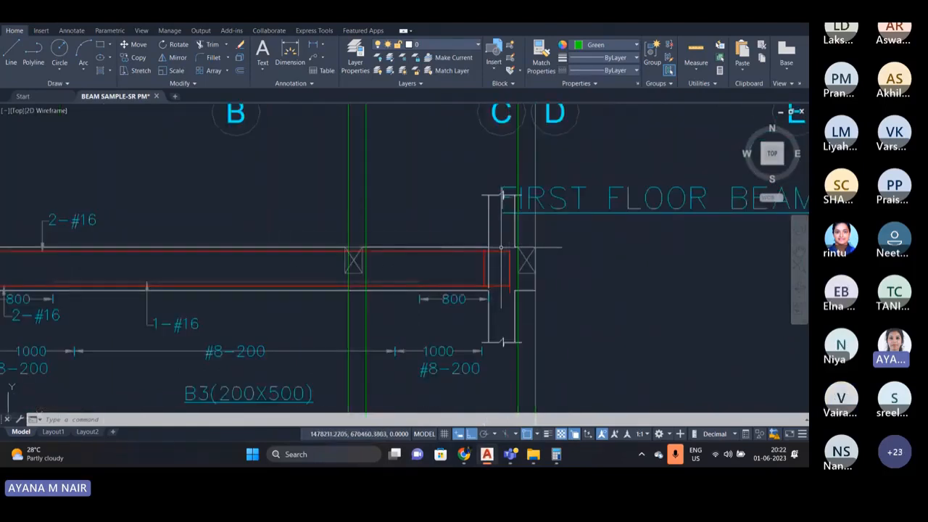
left_click(272, 174)
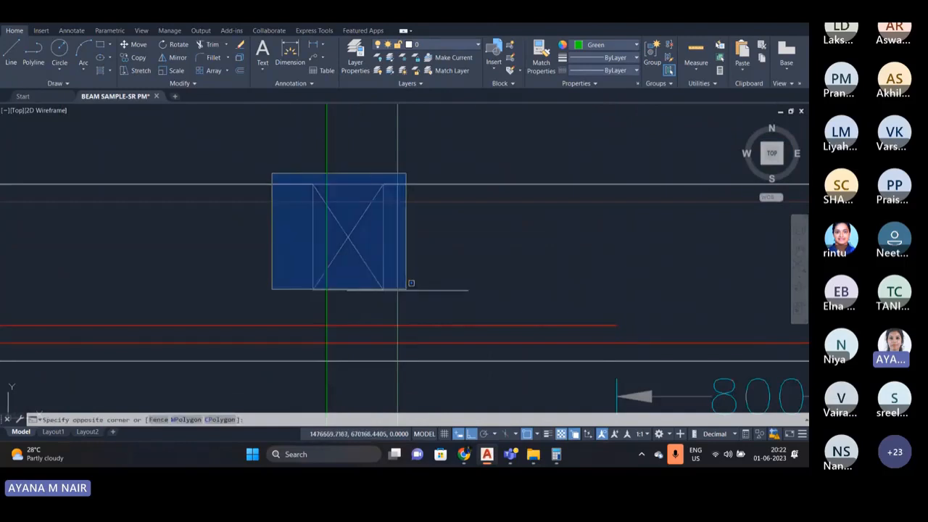
left_click(413, 294)
scroll(237, 311, "down", 3)
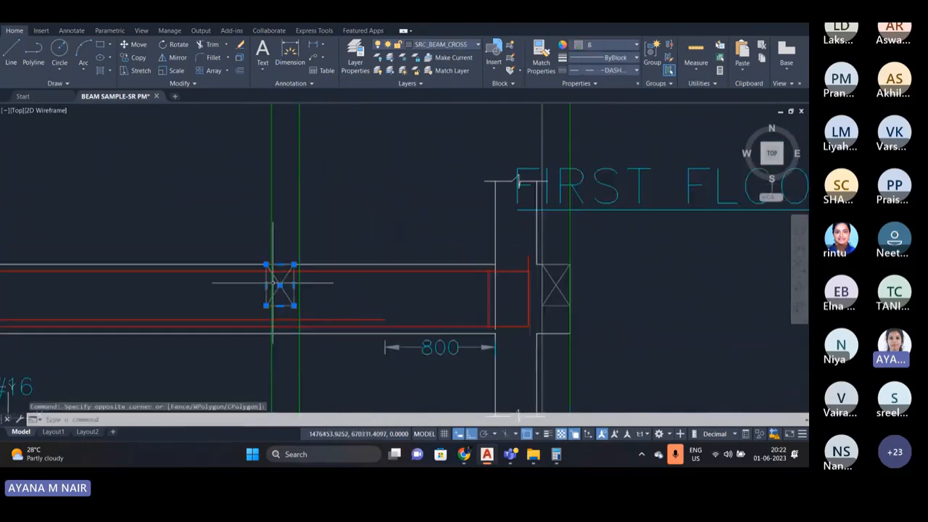
left_click(138, 44)
scroll(274, 275, "up", 4)
left_click(327, 248)
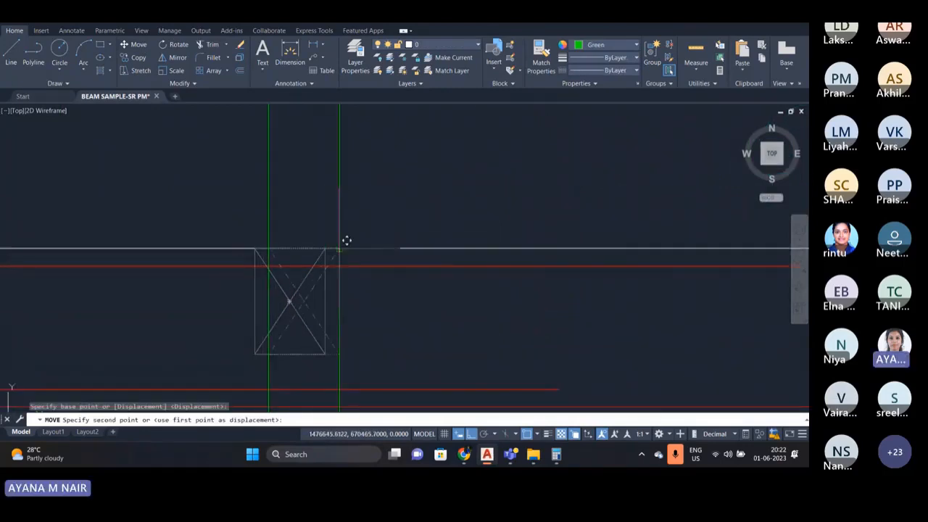
left_click(347, 240)
scroll(364, 255, "down", 4)
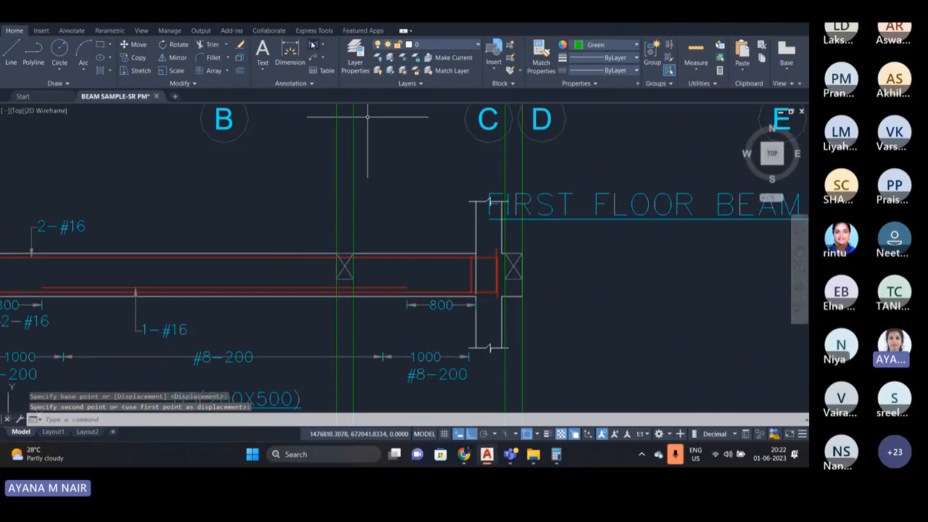
- Add a linear dimension above the B1B crossed rectangle, measuring its width between its upper corners
left_click(313, 45)
scroll(336, 246, "up", 4)
left_click(335, 250)
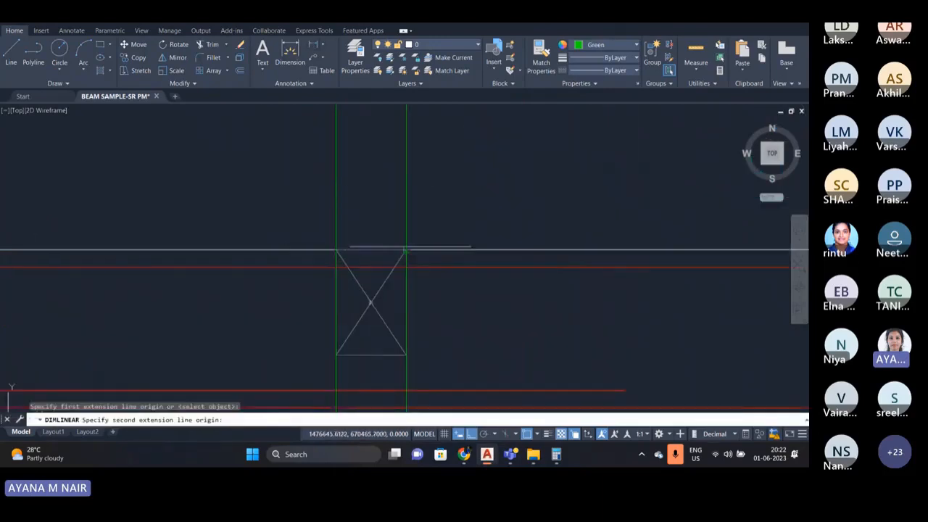
left_click(406, 250)
left_click(371, 190)
scroll(370, 248, "down", 4)
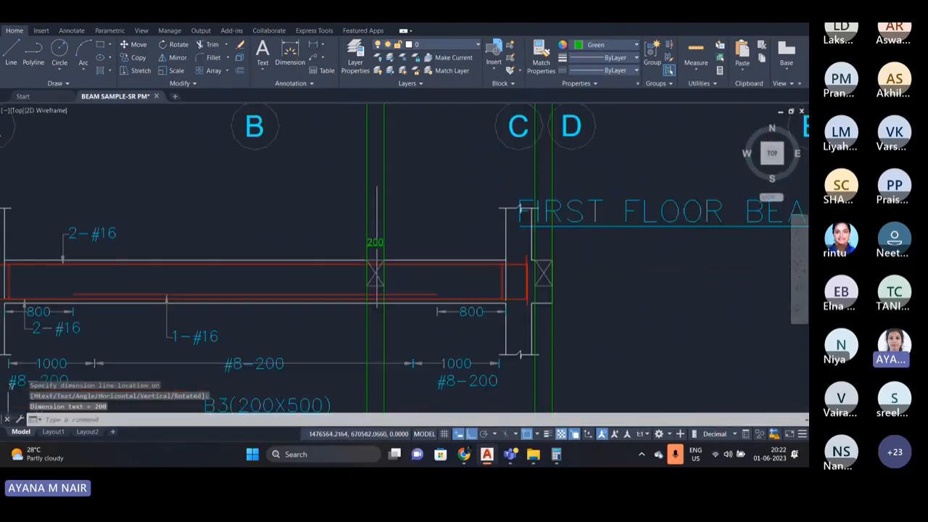
- Delete the six vertical construction lines of beams B1A, B1B and B22, together with the grid A line
scroll(419, 205, "down", 2)
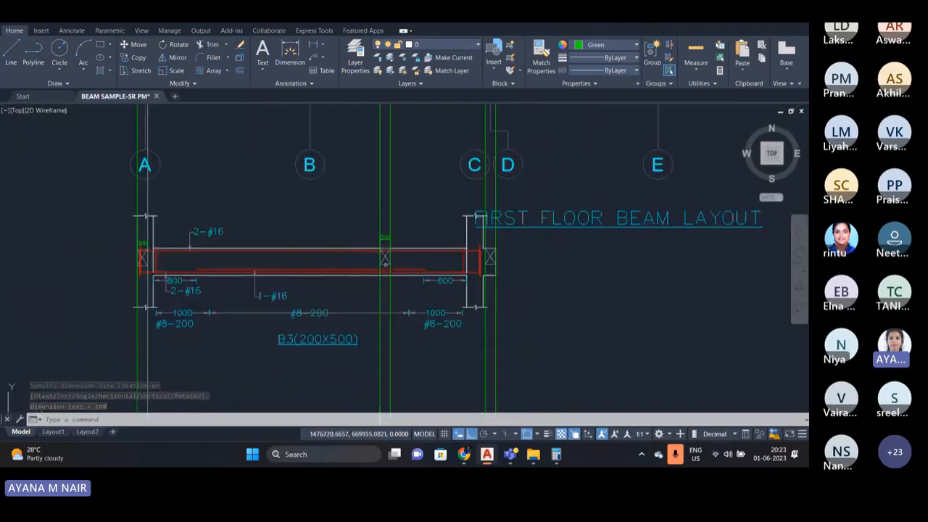
scroll(365, 256, "down", 2)
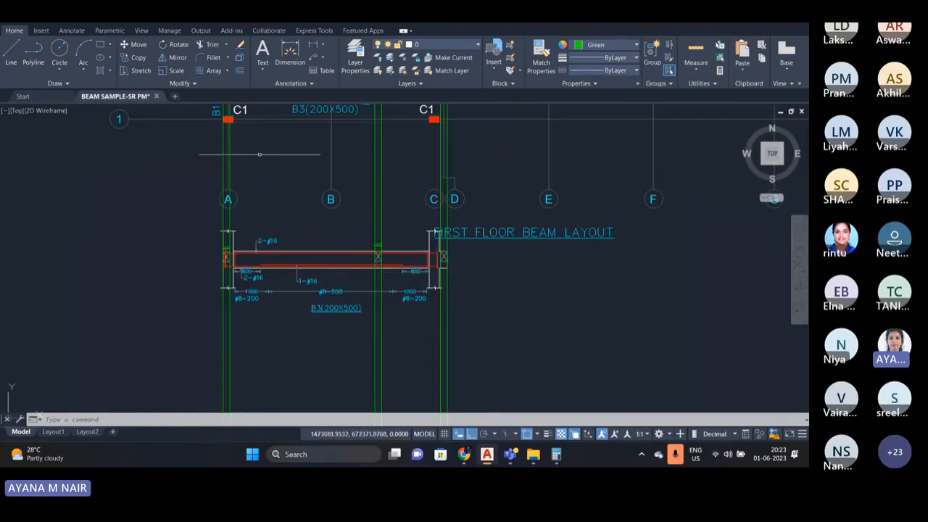
left_click(251, 173)
left_click(198, 164)
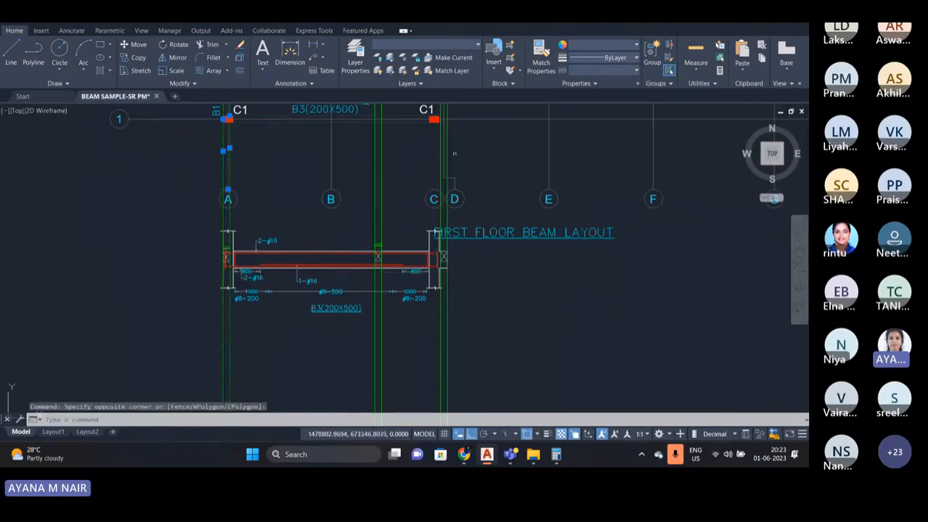
left_click(406, 165)
left_click(355, 155)
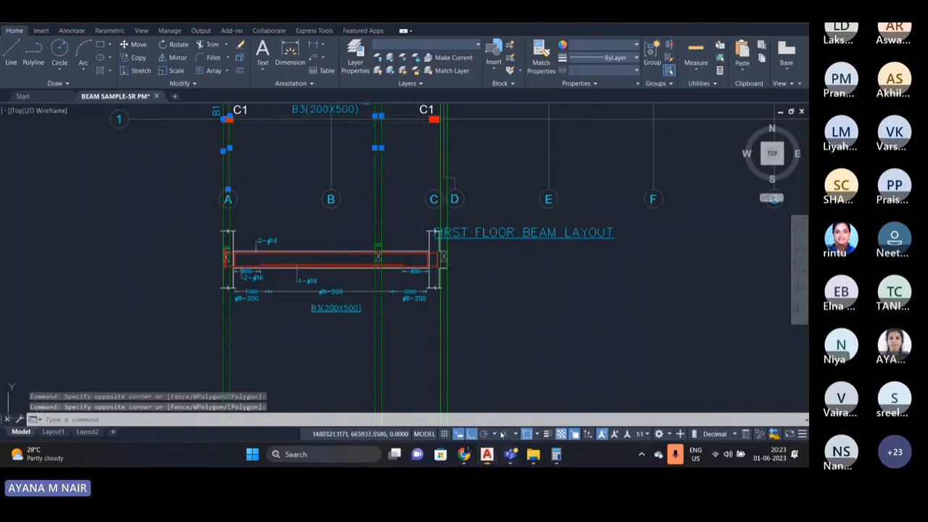
left_click(466, 380)
left_click(432, 364)
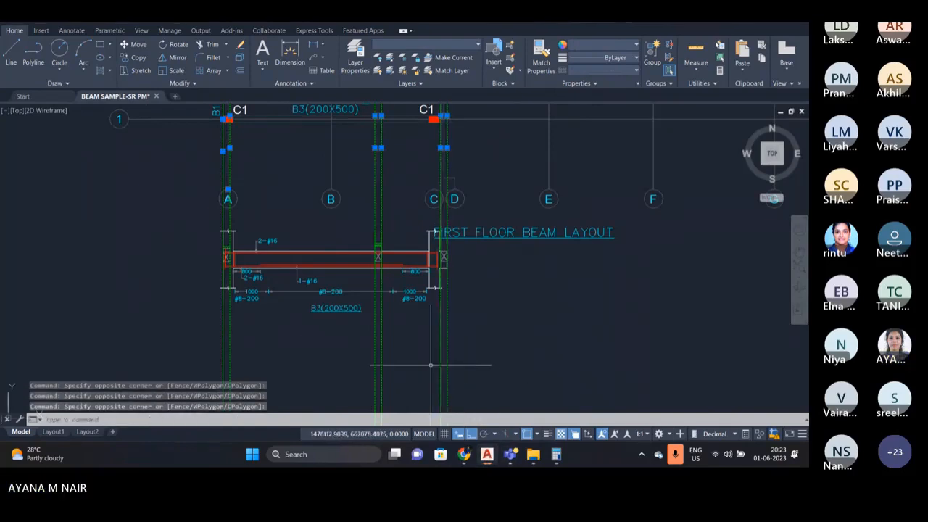
key("Delete")
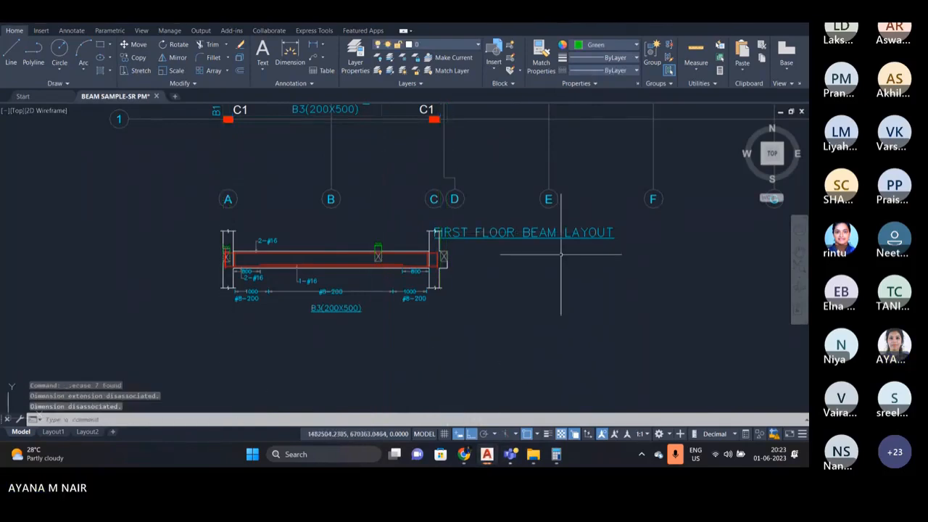
left_click(404, 342)
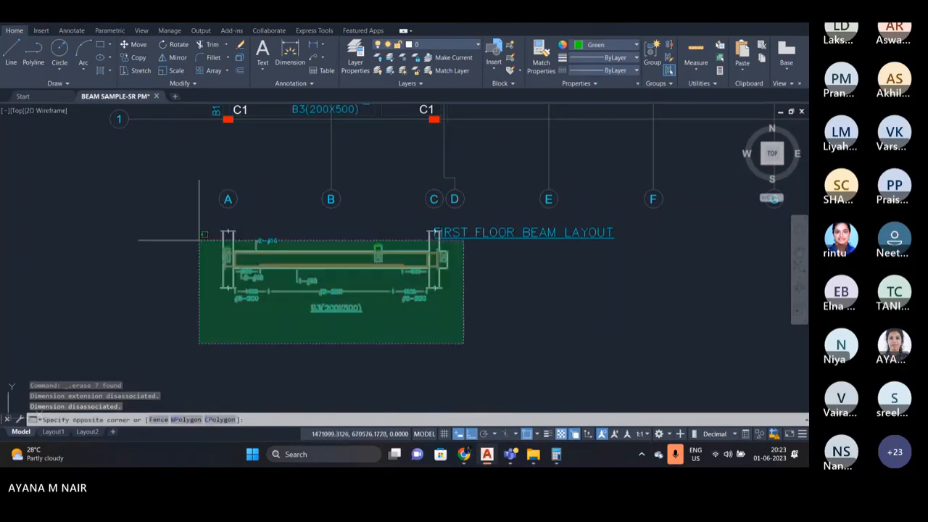
left_click(201, 225)
key("Escape")
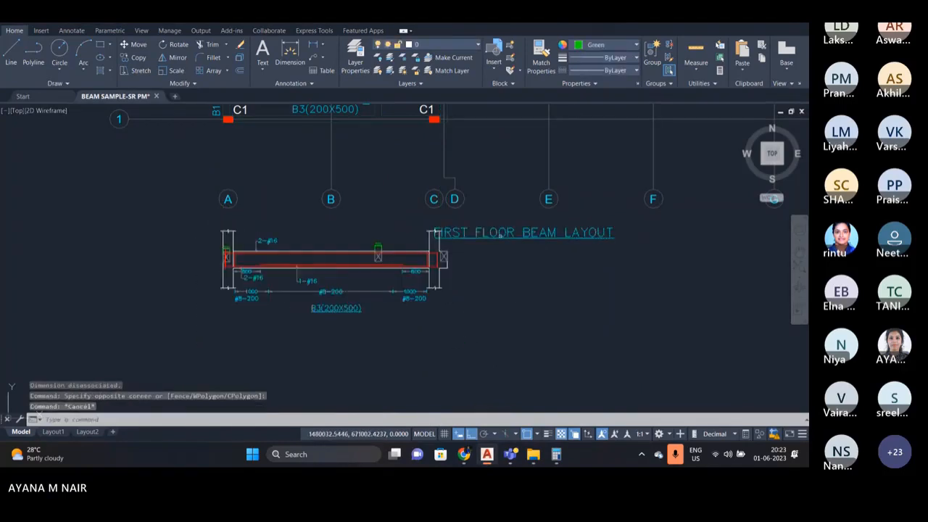
- Move the FIRST FLOOR BEAM LAYOUT title sideways, clear of the B3 detail, keeping it selected
left_click(524, 233)
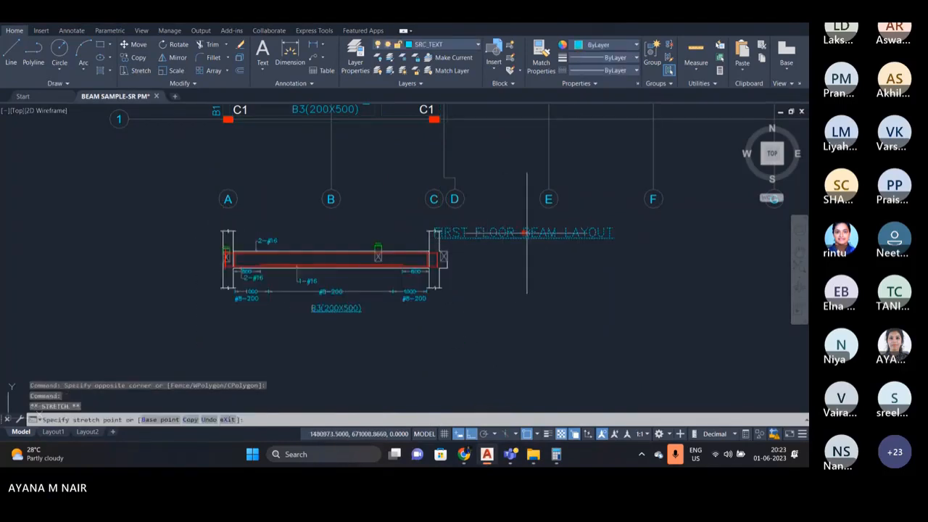
left_click(485, 341)
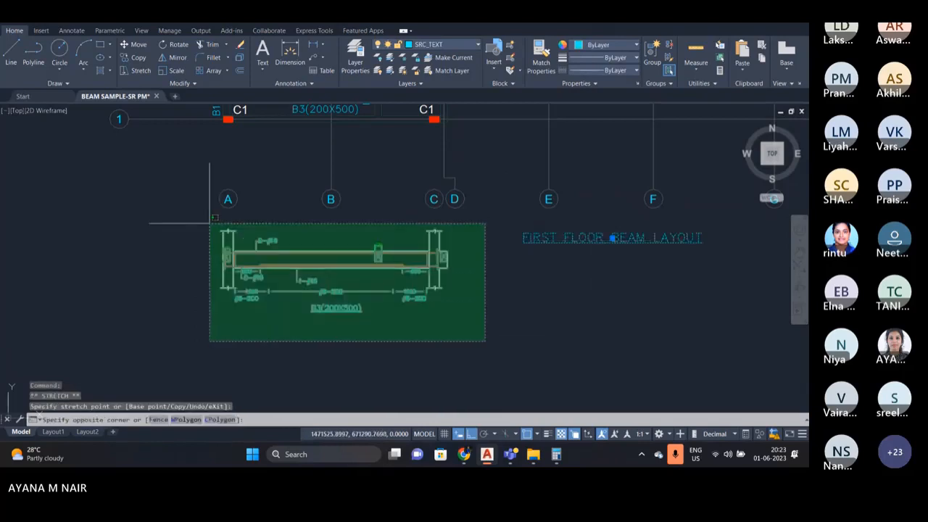
key("Escape")
- Delete the width dimension at grid A along with the selected FIRST FLOOR BEAM LAYOUT title, and the width dimension at the B1B rectangle
scroll(262, 237, "up", 2)
scroll(201, 251, "up", 4)
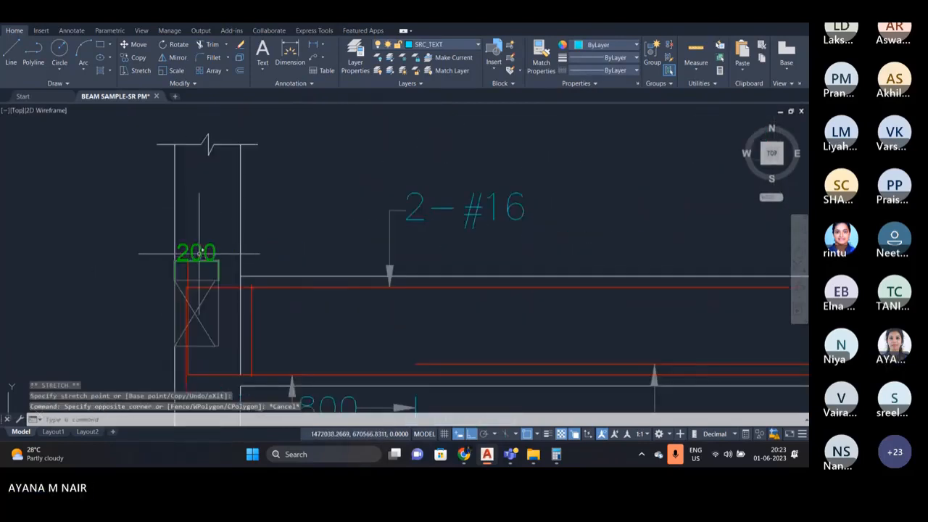
key("Delete")
scroll(157, 244, "down", 4)
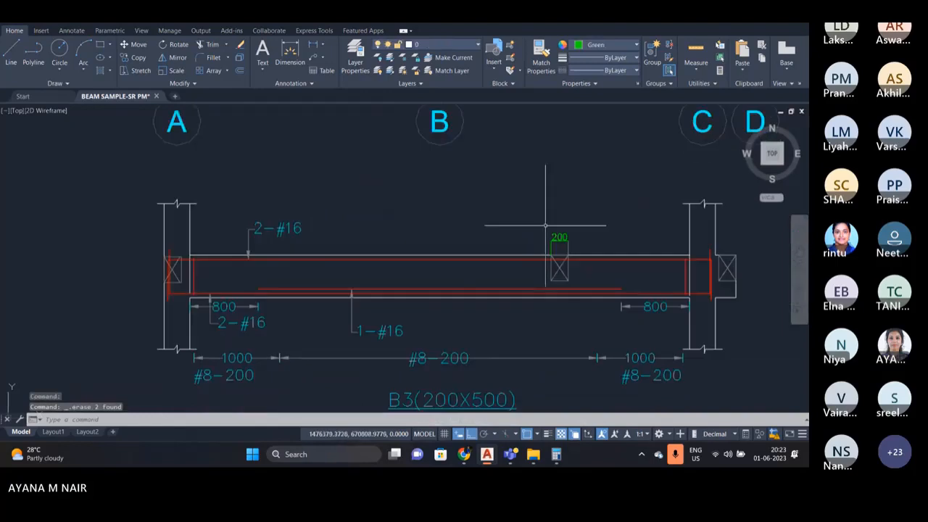
left_click(558, 235)
key("Delete")
scroll(393, 217, "down", 2)
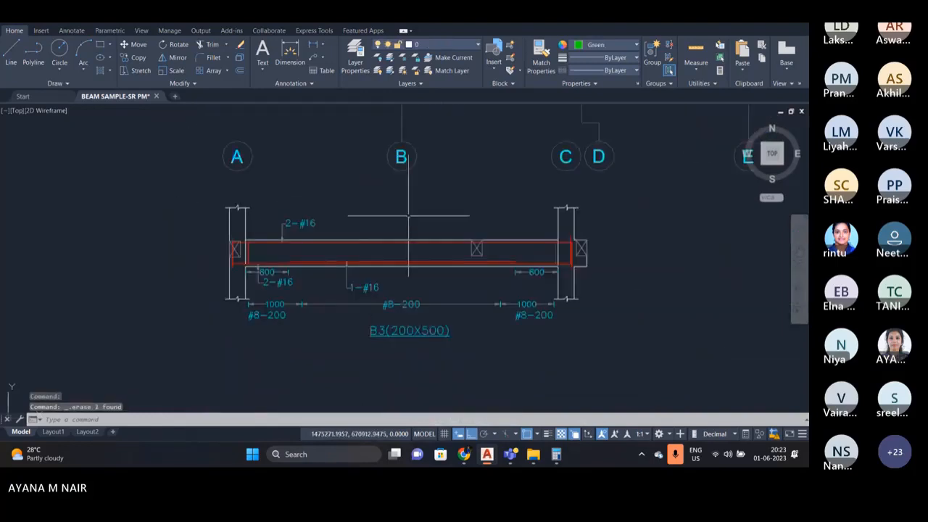
- Inspect the top, bottom and extra bottom reinforcement bars of the B3 detail by selecting them in turn, ending with nothing selected
scroll(433, 234, "up", 1)
scroll(246, 234, "down", 1)
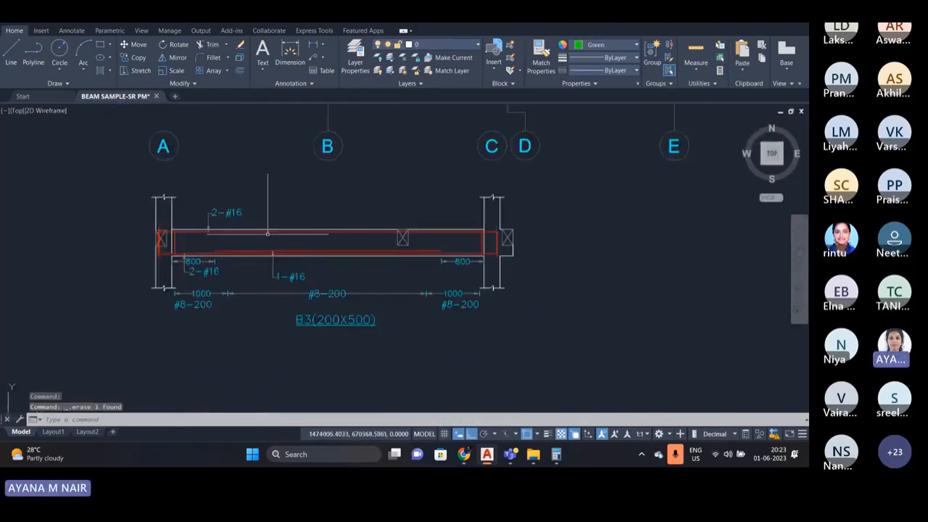
scroll(282, 233, "up", 1)
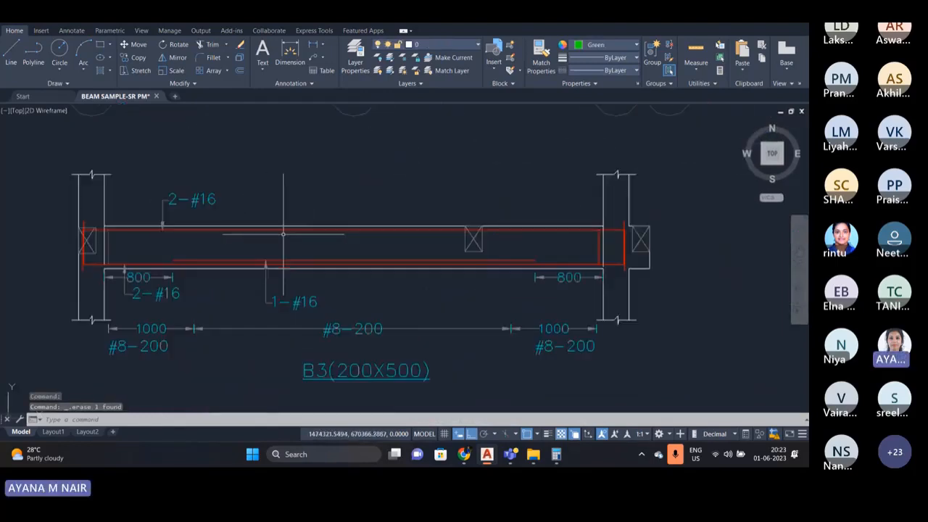
left_click(242, 229)
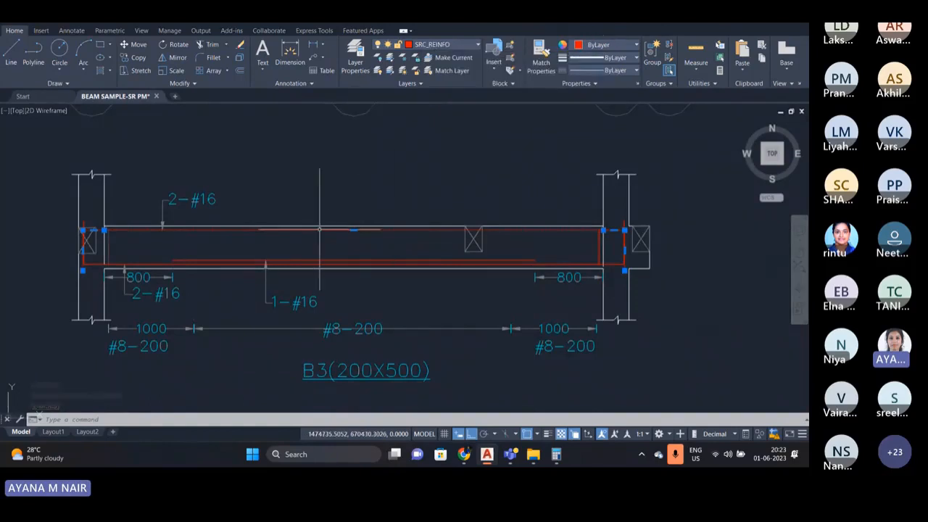
scroll(342, 232, "up", 2)
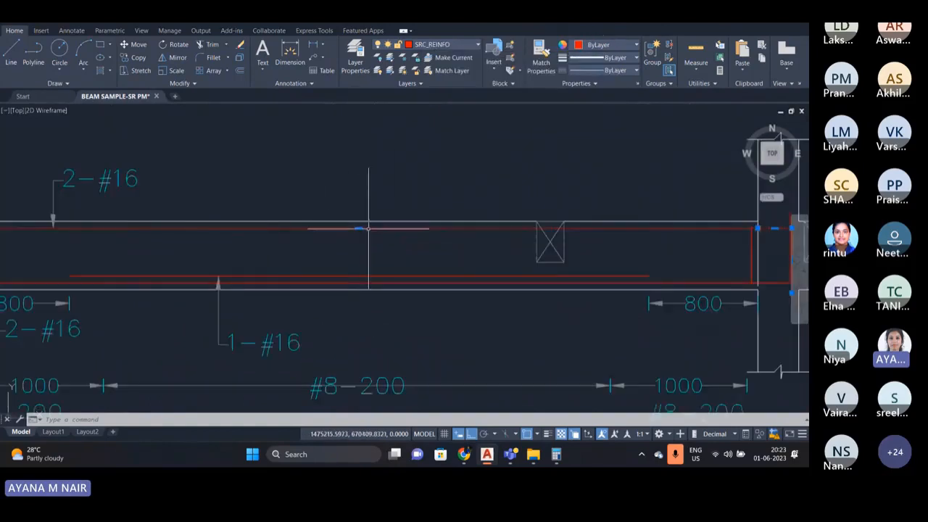
mouse_move(358, 230)
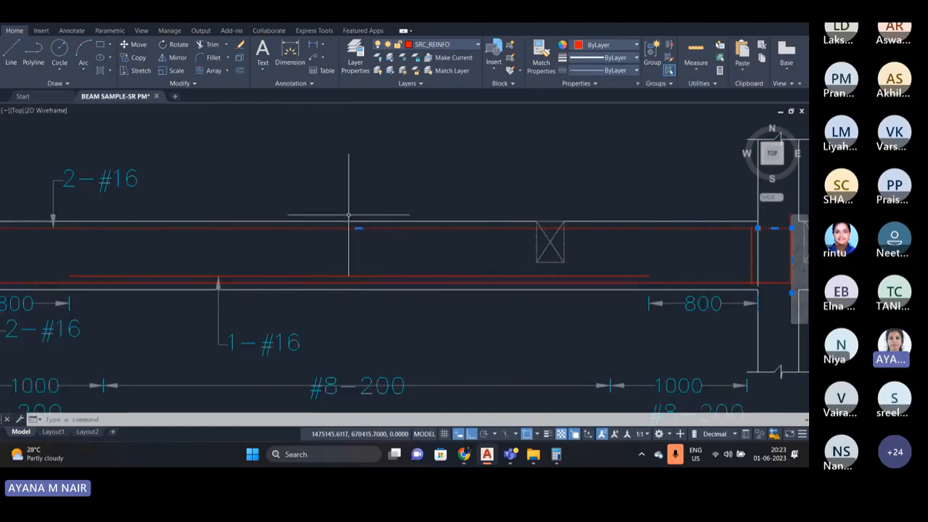
scroll(355, 227, "down", 4)
scroll(354, 248, "up", 2)
left_click(357, 242)
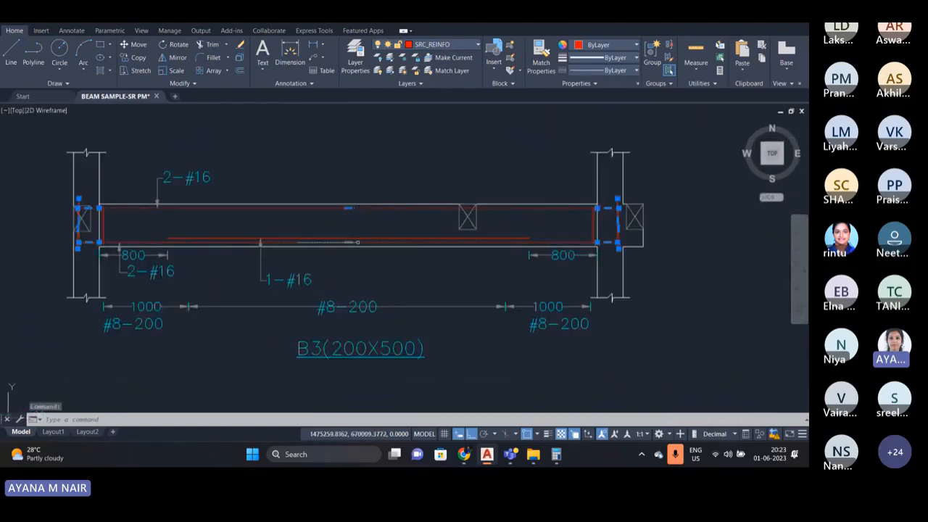
scroll(357, 243, "up", 5)
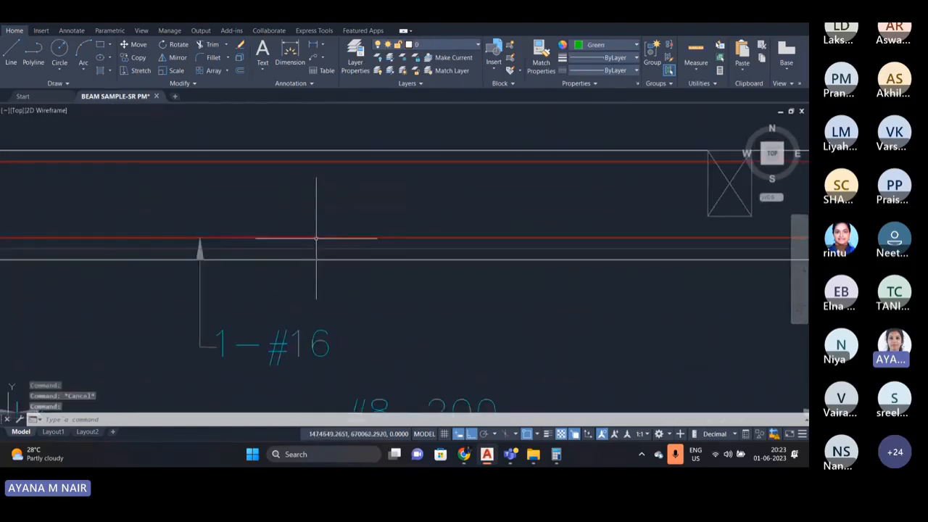
scroll(394, 298, "down", 5)
key("Escape")
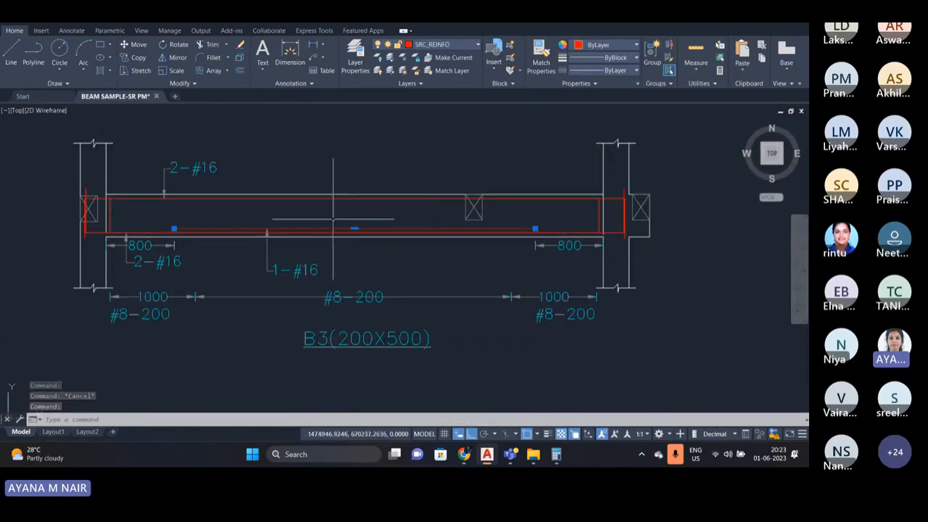
key("Escape")
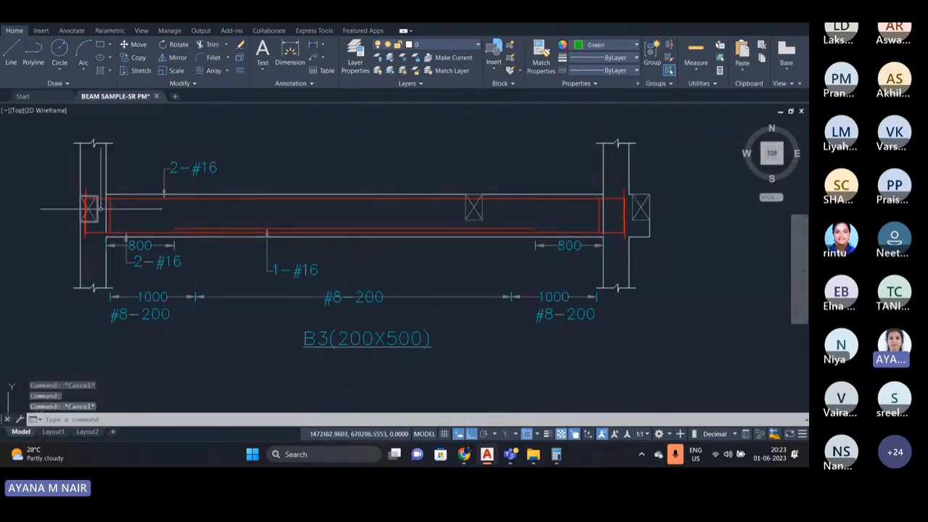
- Inspect the vertical stirrup line beside the column at grid A by selecting it, and clear the selection
scroll(101, 210, "up", 3)
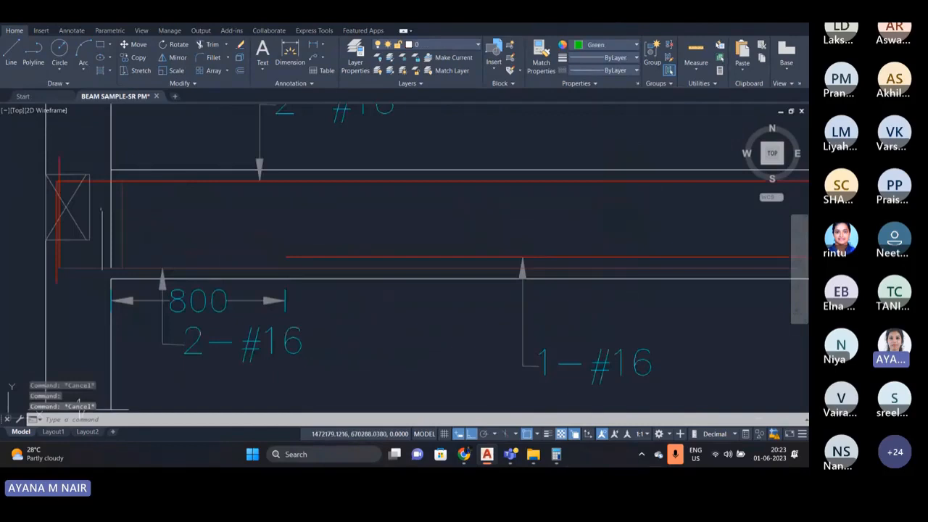
left_click(128, 218)
left_click(121, 206)
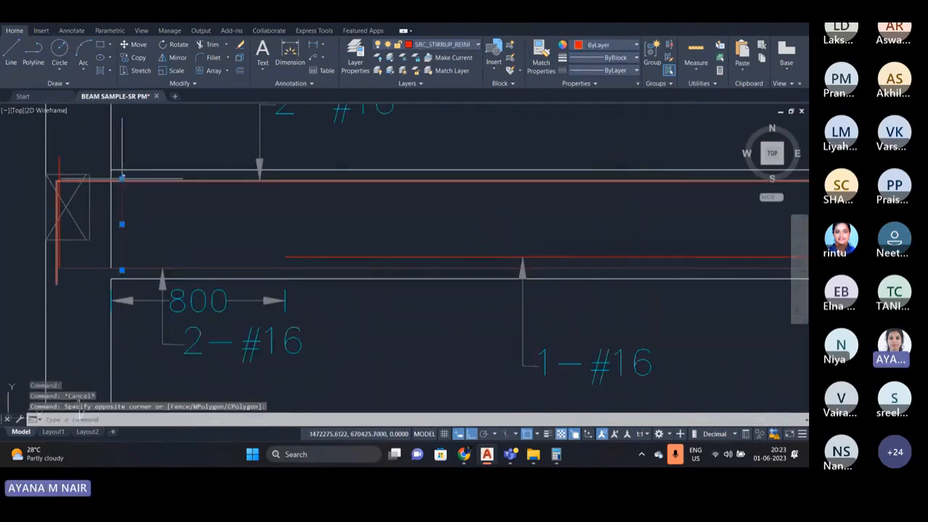
scroll(130, 221, "up", 2)
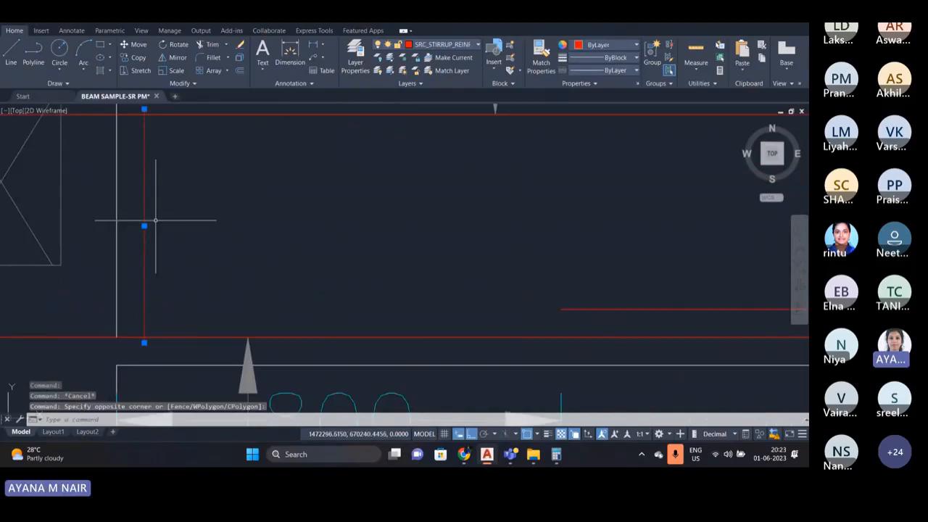
scroll(156, 220, "down", 4)
key("Escape")
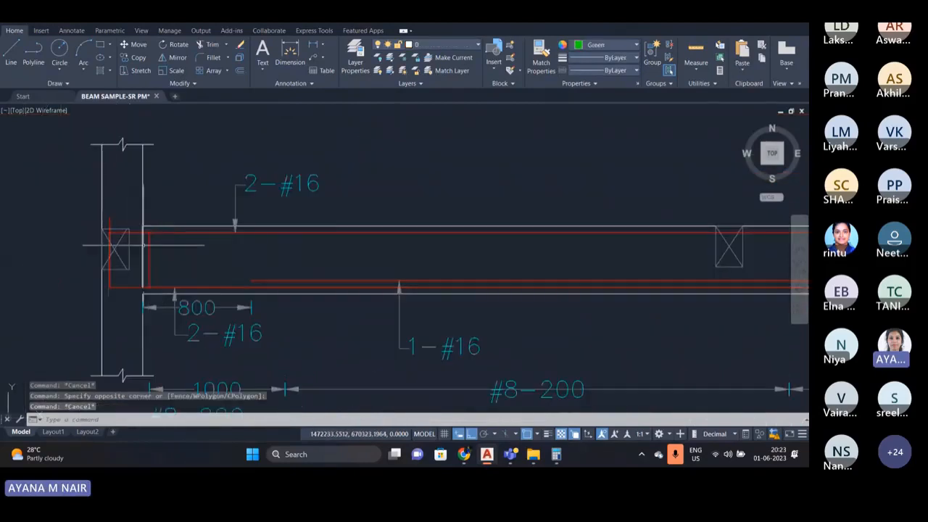
scroll(143, 245, "down", 2)
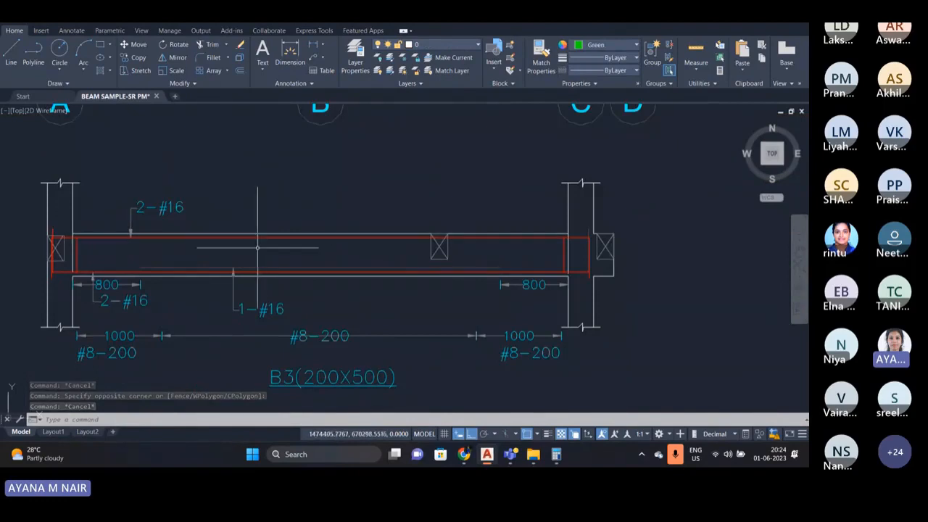
- Select the top, bottom and extra bottom bars of the B3 detail and assign them to the SRC_LEADER layer
scroll(259, 248, "up", 2)
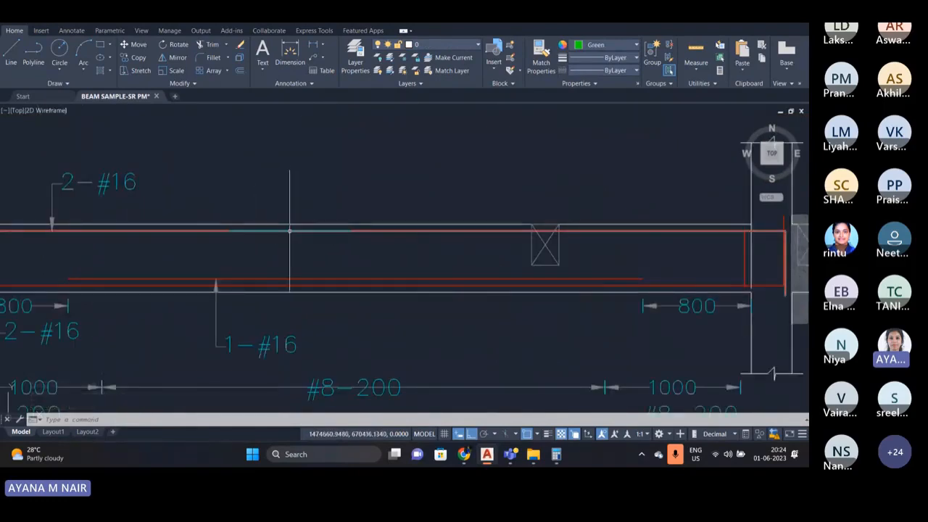
left_click(287, 232)
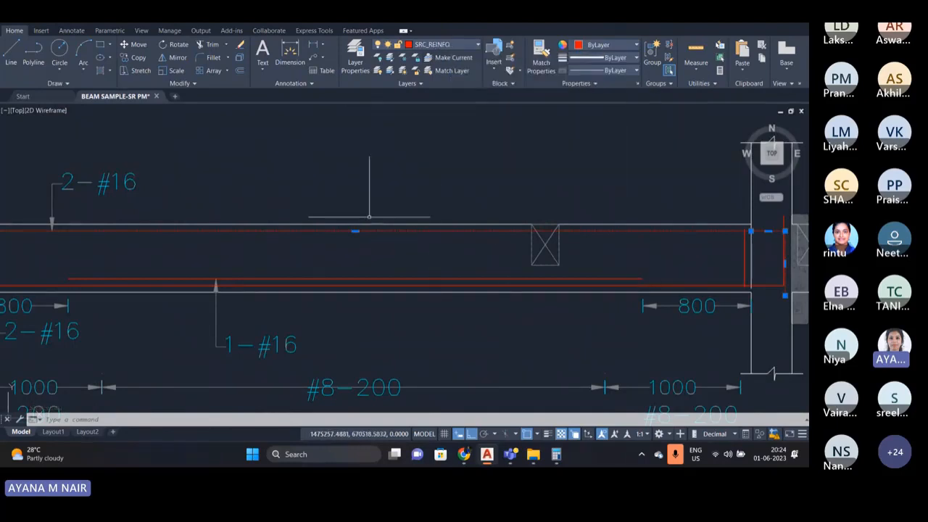
scroll(405, 190, "down", 3)
scroll(625, 224, "up", 3)
scroll(625, 224, "up", 2)
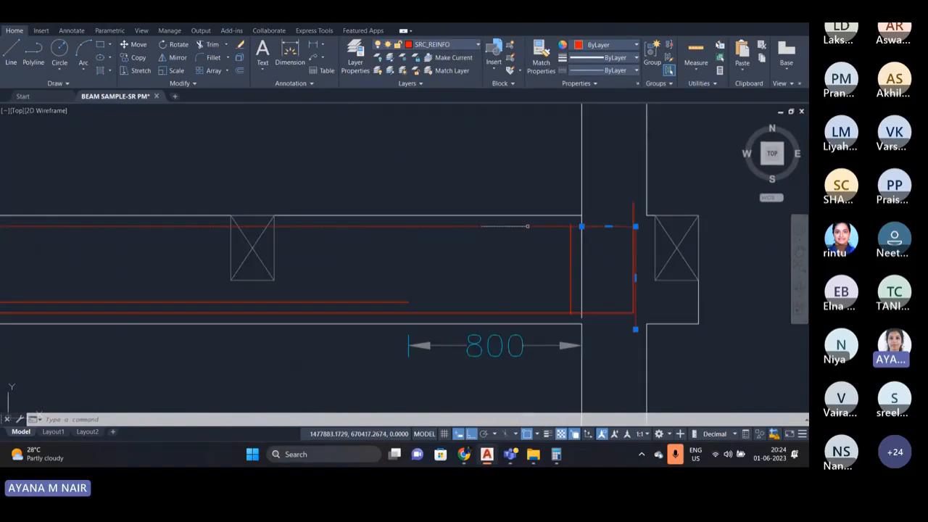
left_click(409, 309)
left_click(406, 312)
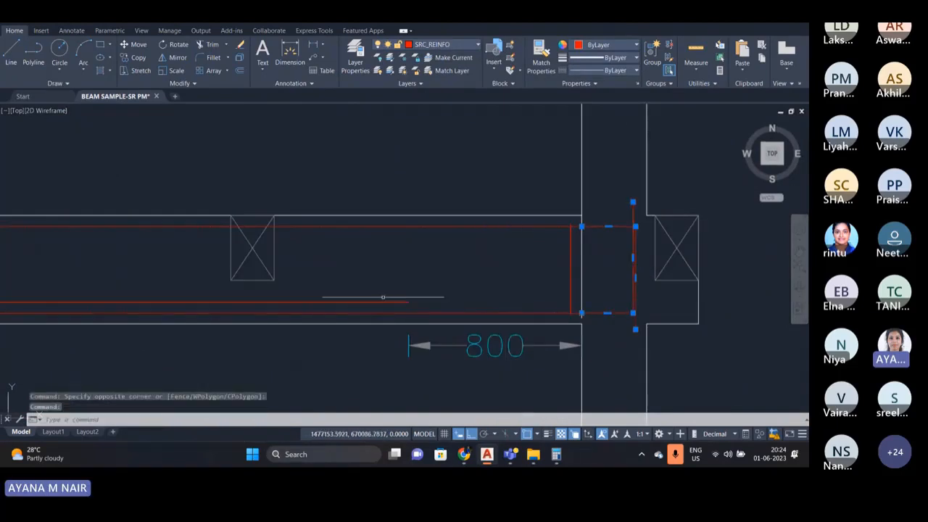
left_click(394, 308)
left_click(384, 295)
scroll(418, 273, "down", 2)
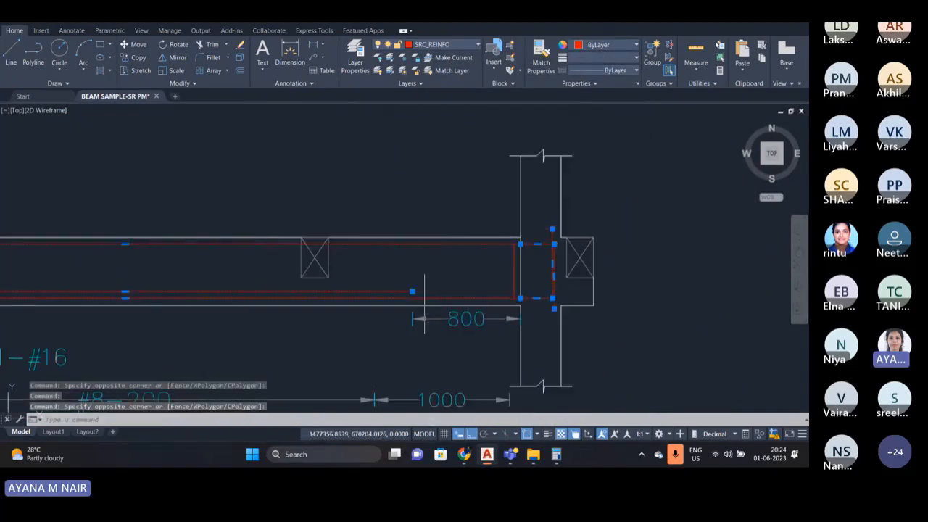
scroll(424, 301, "down", 2)
scroll(545, 236, "down", 2)
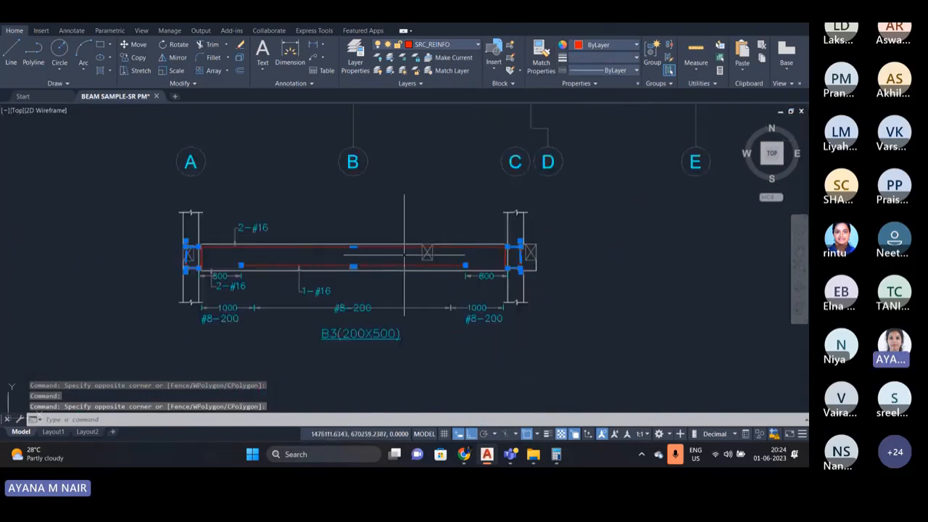
scroll(321, 270, "up", 3)
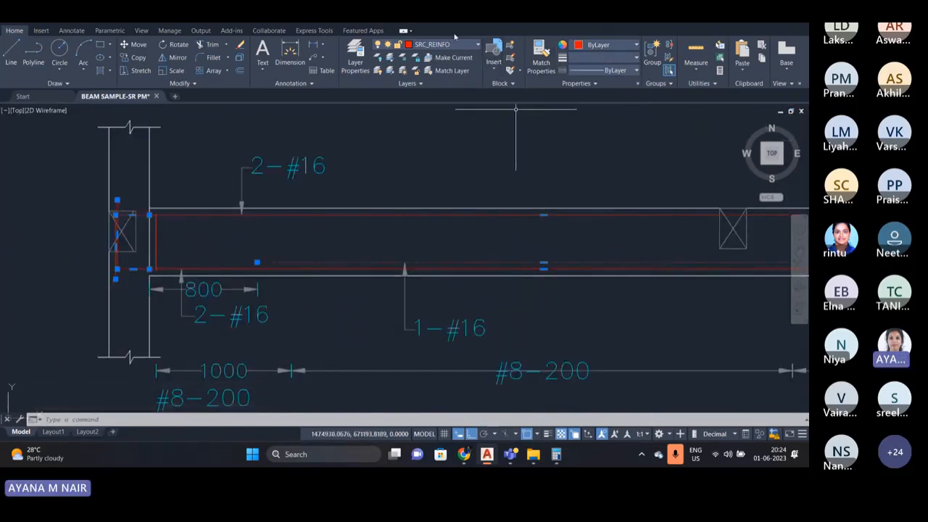
left_click(452, 49)
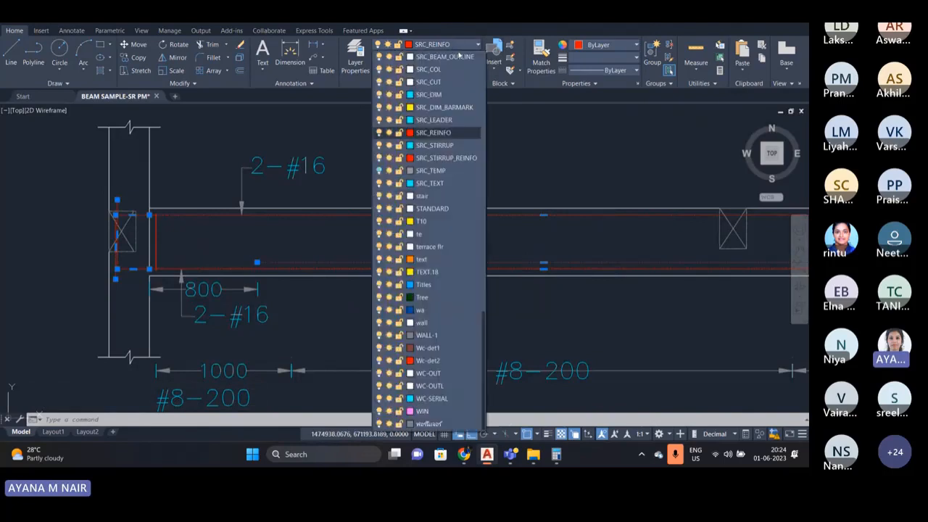
left_click(443, 120)
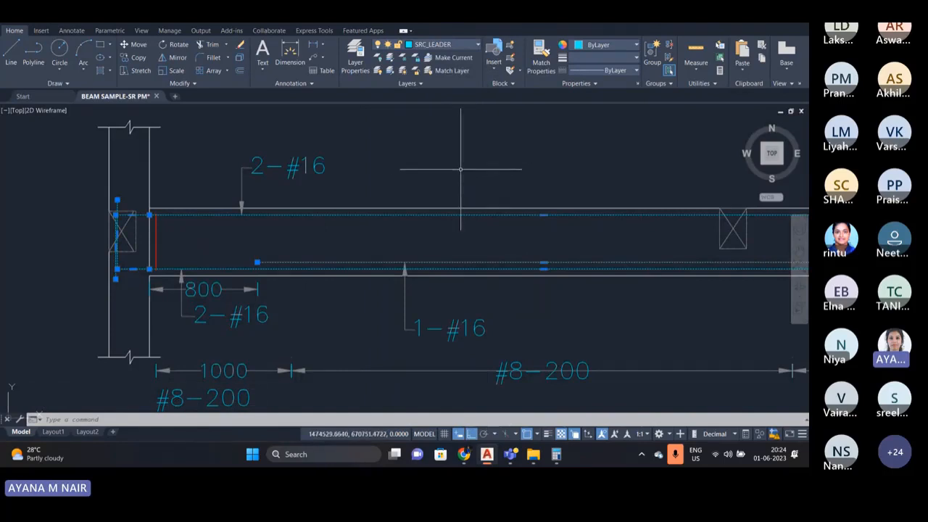
- Assign the selected B3 reinforcement bars back to the SRC_REINFO layer and clear the selection
left_click(468, 46)
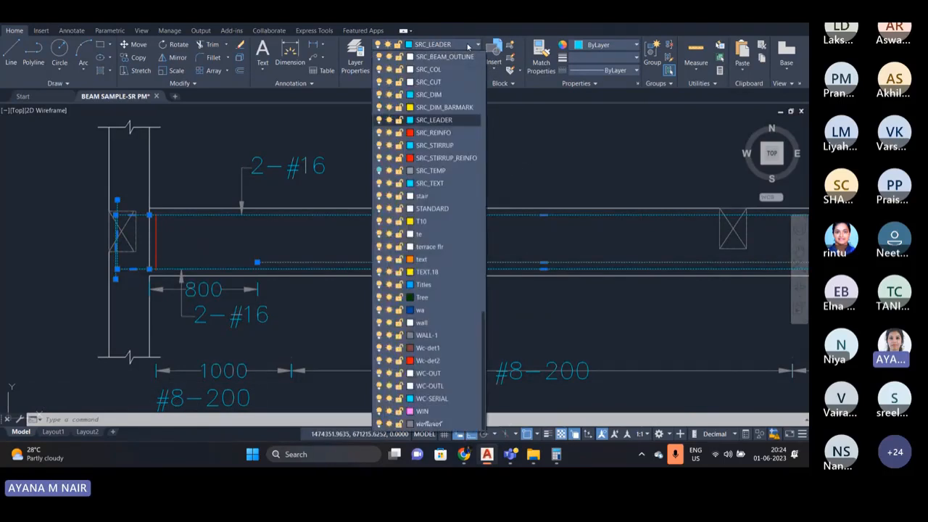
left_click(450, 134)
scroll(290, 211, "down", 2)
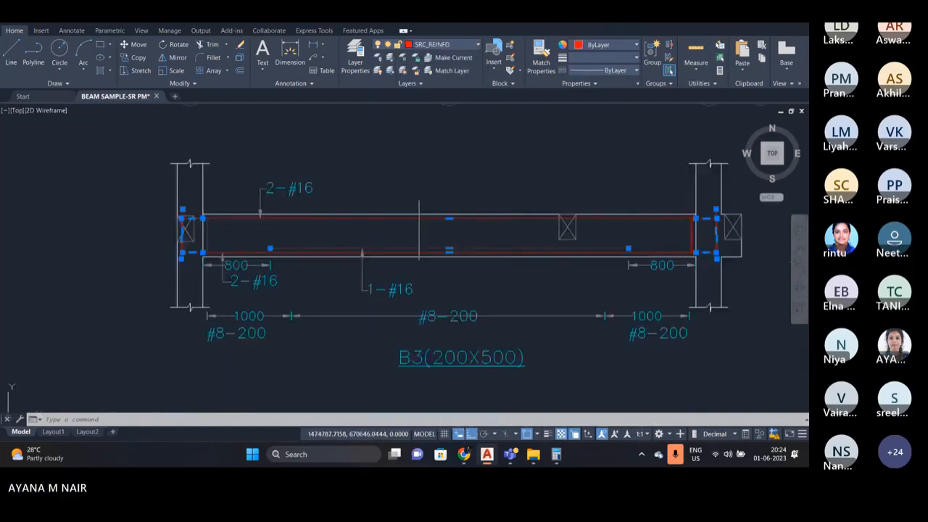
key("Escape")
- Examine the 2-#16 leader above the B3 beam, its layer and where its arrow tip meets the top bar, and deselect it
scroll(286, 197, "up", 2)
left_click_drag(311, 210, 239, 174)
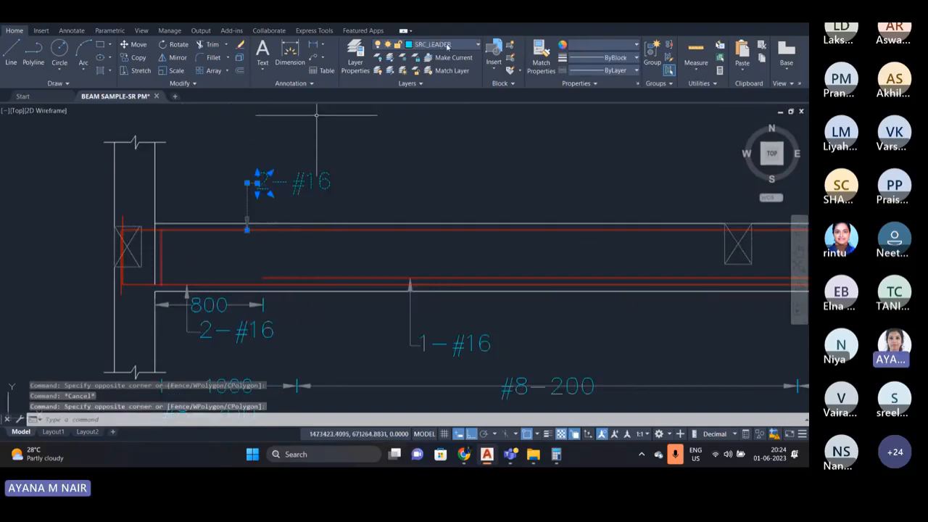
scroll(266, 196, "up", 2)
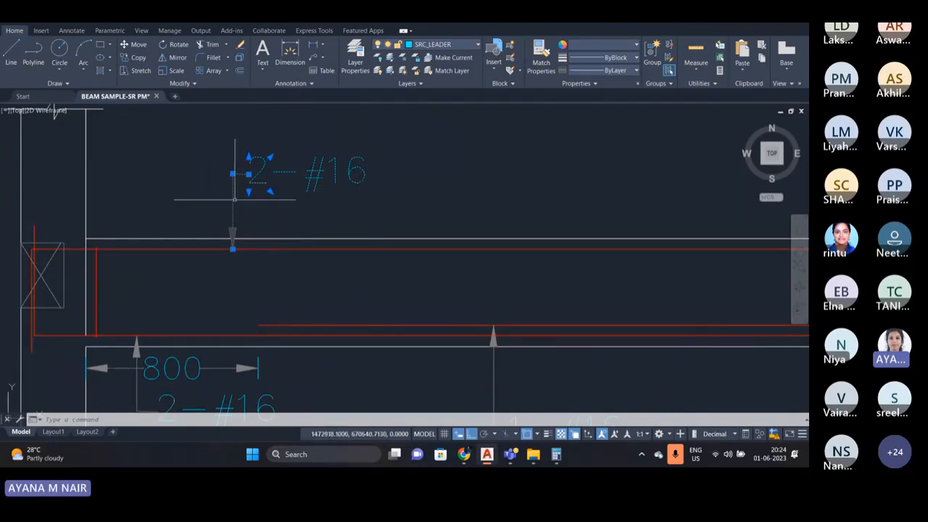
scroll(234, 200, "up", 2)
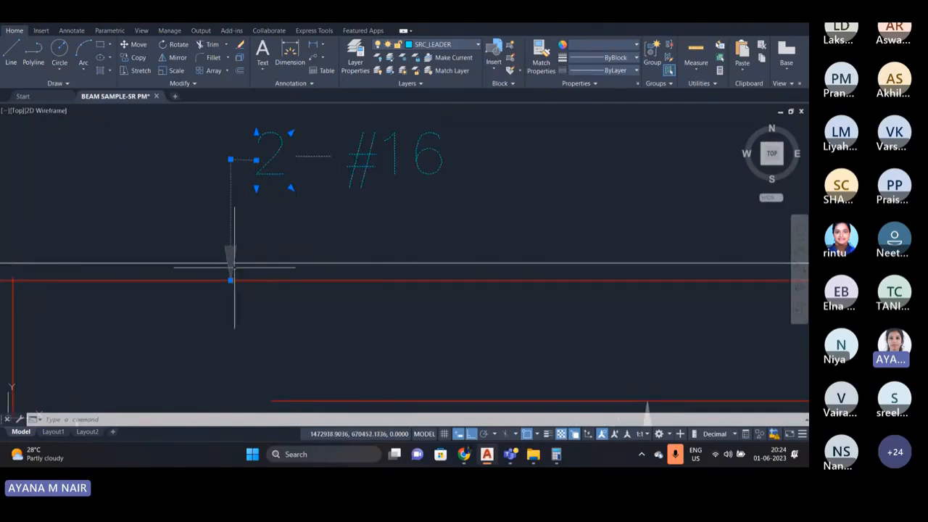
scroll(240, 262, "up", 5)
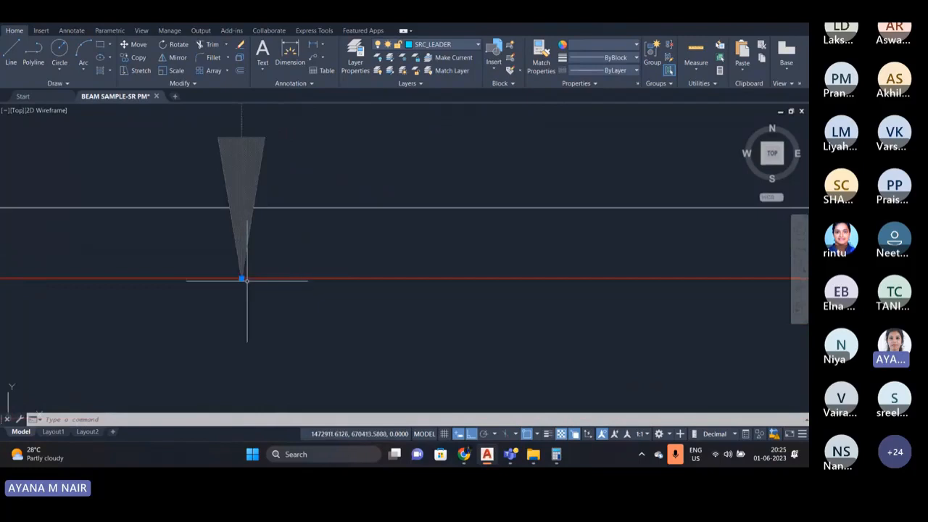
scroll(207, 246, "down", 5)
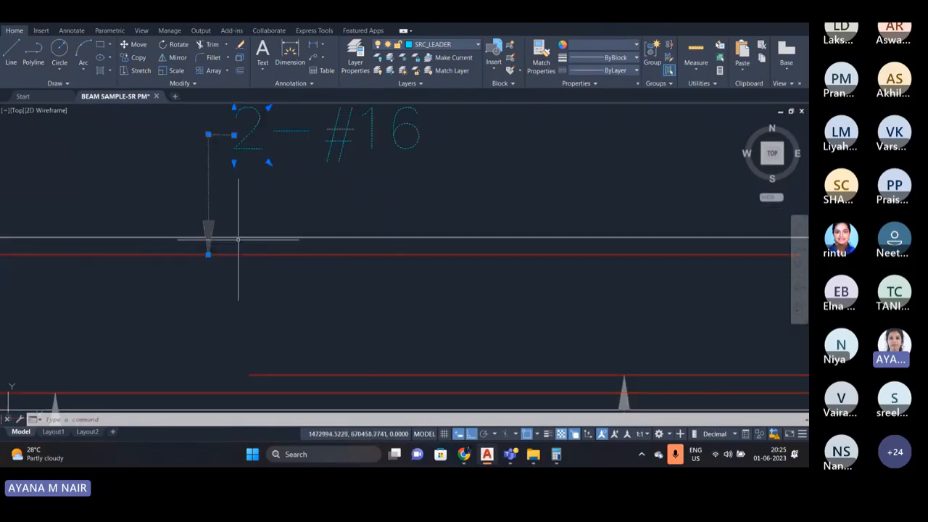
scroll(233, 227, "down", 3)
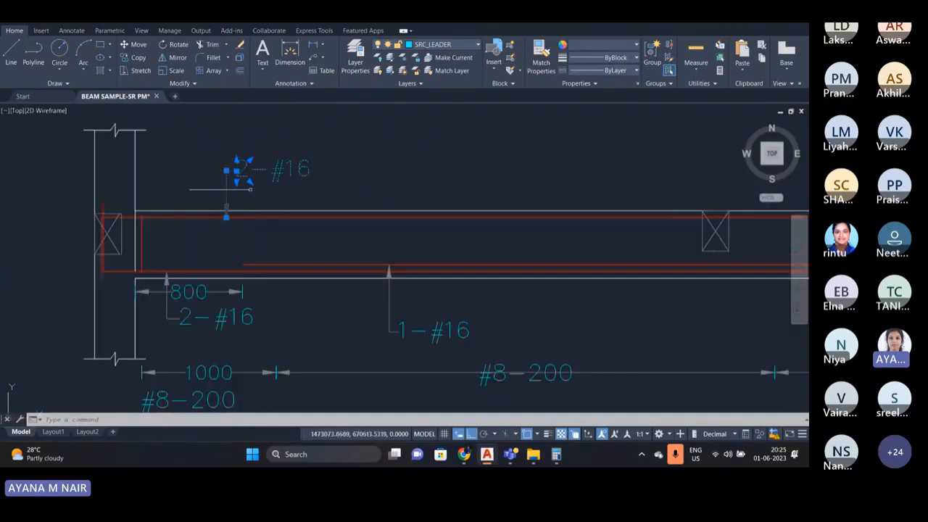
left_click(228, 217)
scroll(228, 217, "down", 3)
key("Escape")
- Select the 800 dimensions below the two ends of the B3 beam to examine their layer and the lengths they mark
scroll(207, 226, "up", 5)
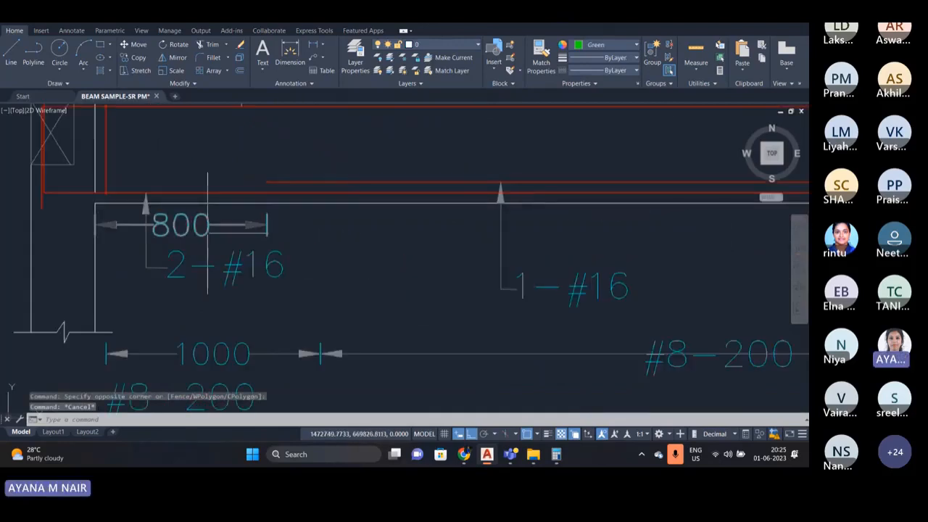
left_click_drag(207, 224, 215, 213)
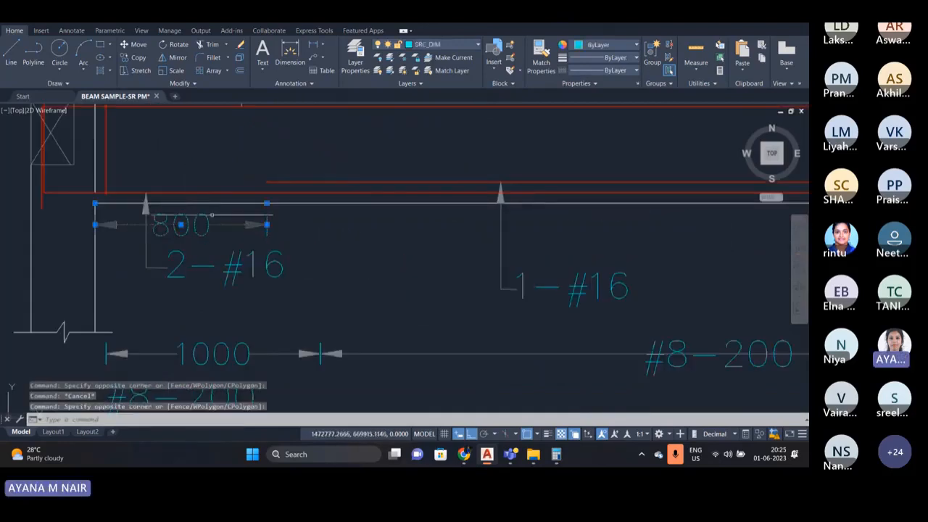
scroll(137, 255, "down", 2)
scroll(137, 255, "down", 2)
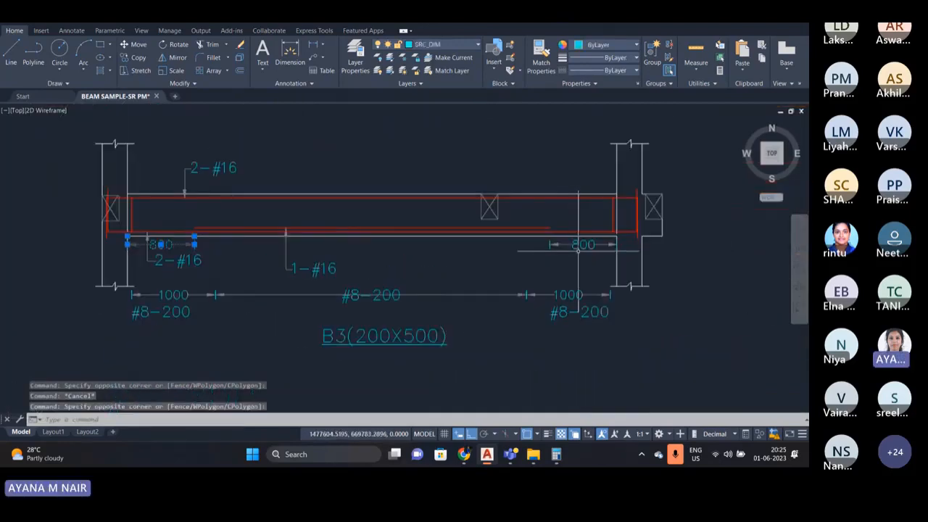
scroll(578, 252, "up", 2)
left_click(572, 258)
left_click(520, 228)
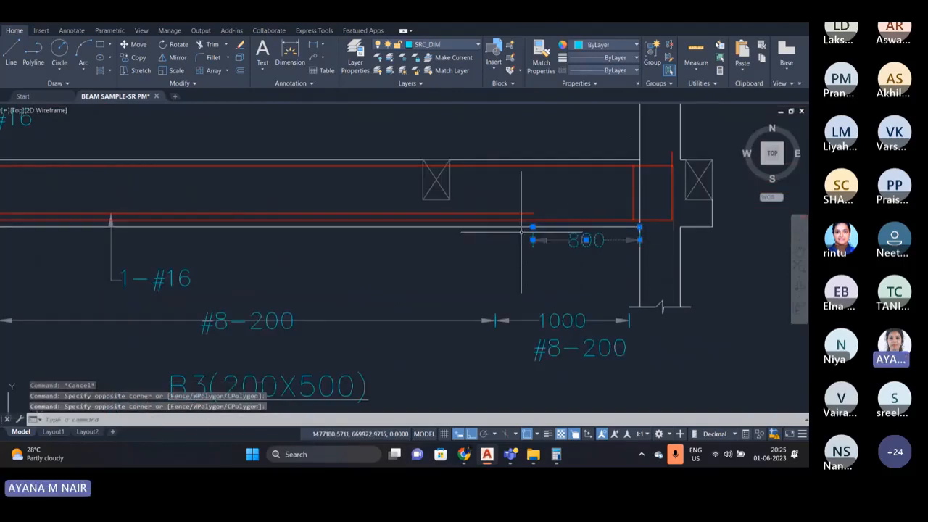
- Examine the layer and properties of the middle #8-200 stirrup dimension below the B3 beam, and deselect it
scroll(448, 224, "down", 2)
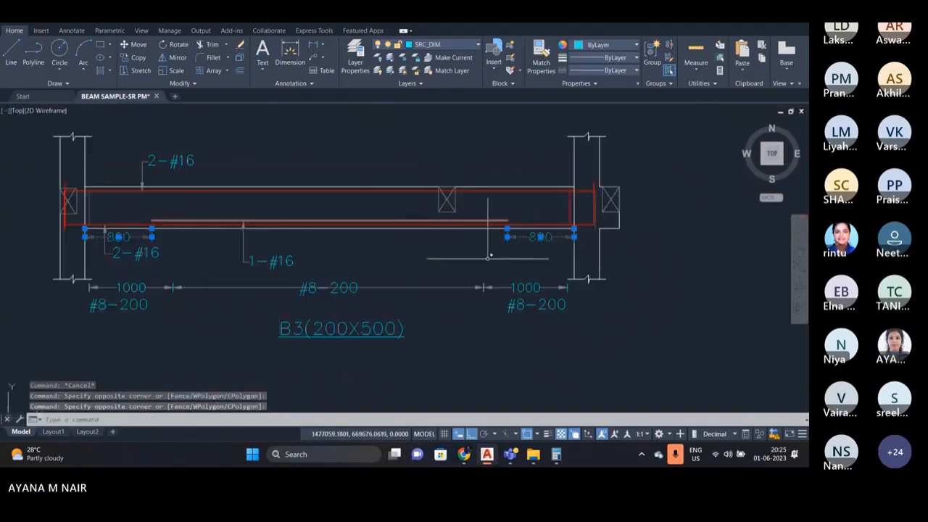
key("Escape")
scroll(116, 290, "up", 3)
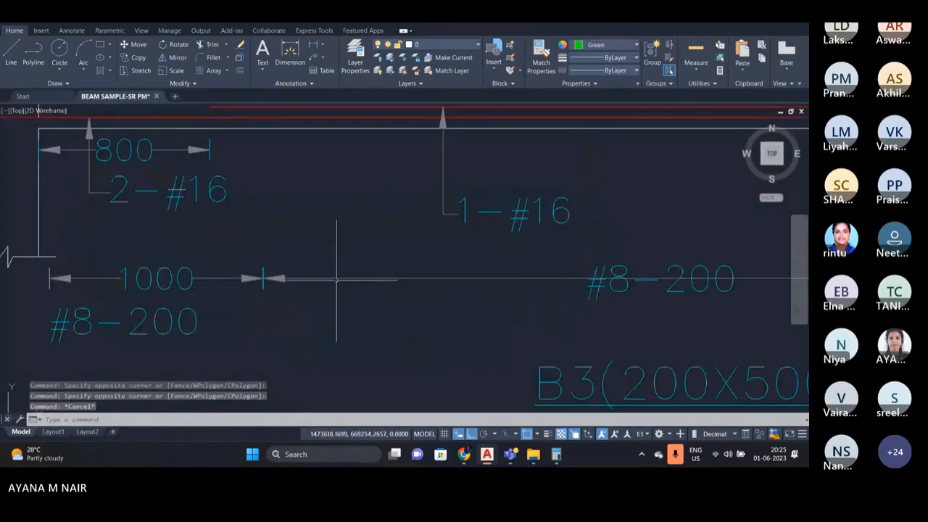
left_click(338, 277)
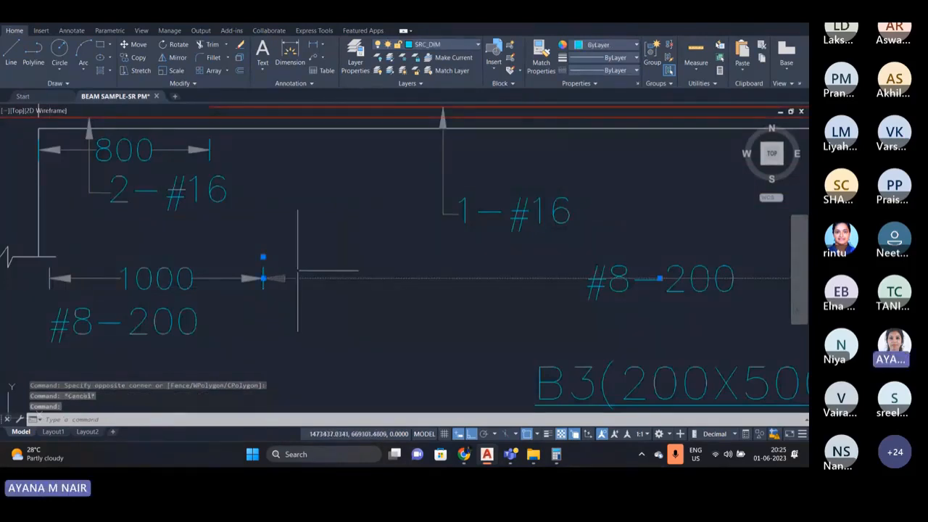
scroll(304, 261, "down", 3)
type("p")
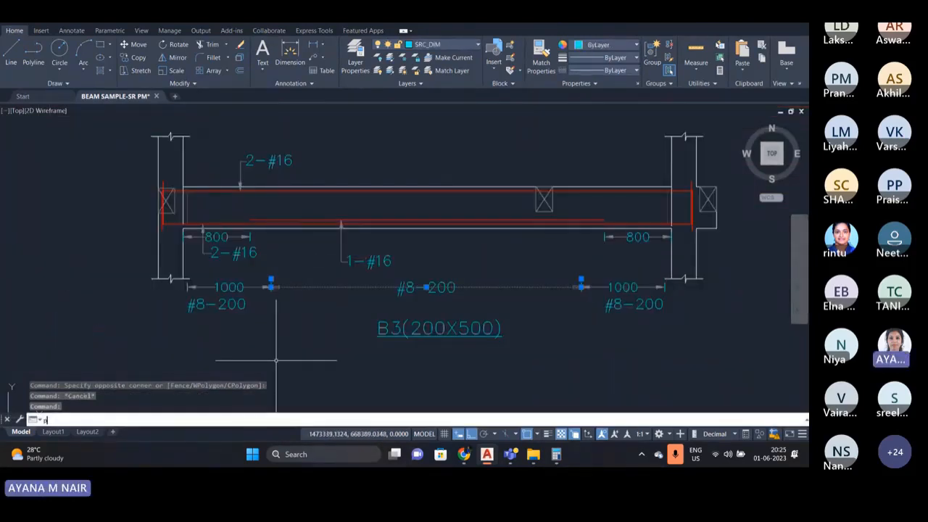
type("r")
key("Return")
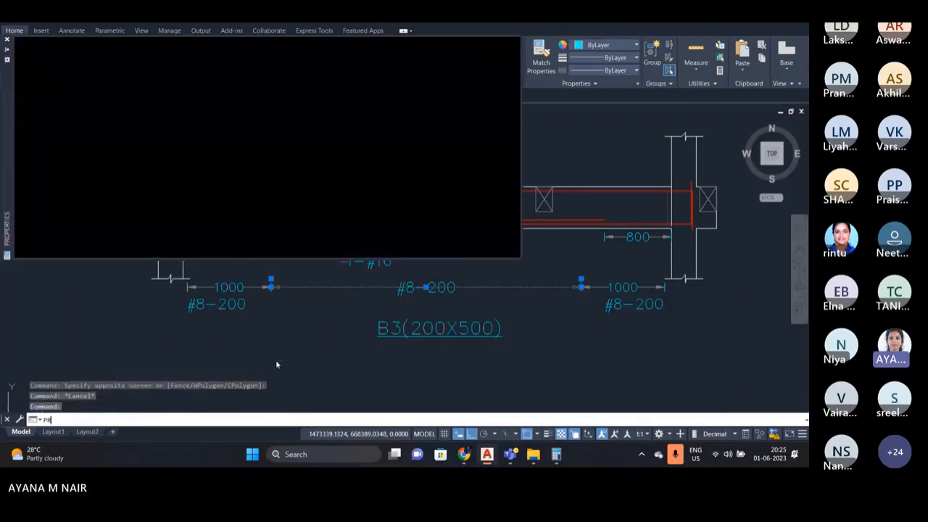
scroll(290, 81, "down", 3)
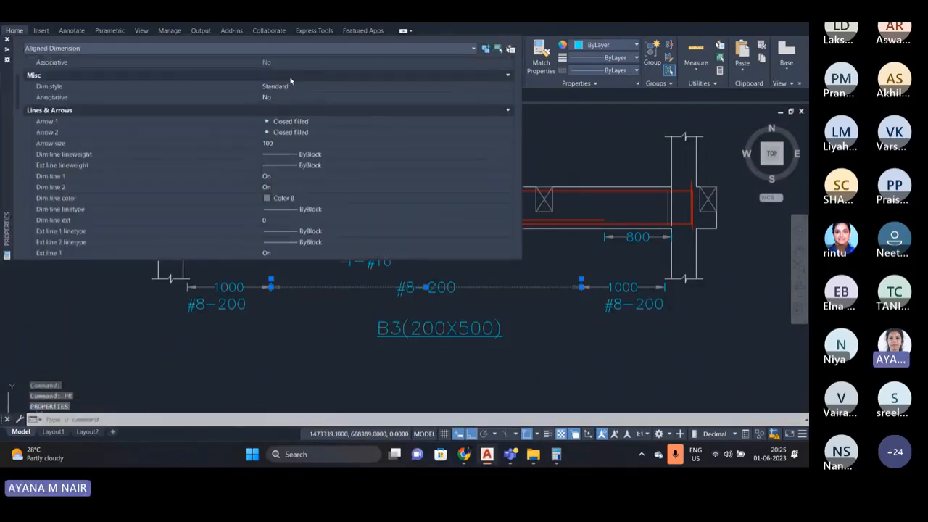
scroll(290, 82, "up", 3)
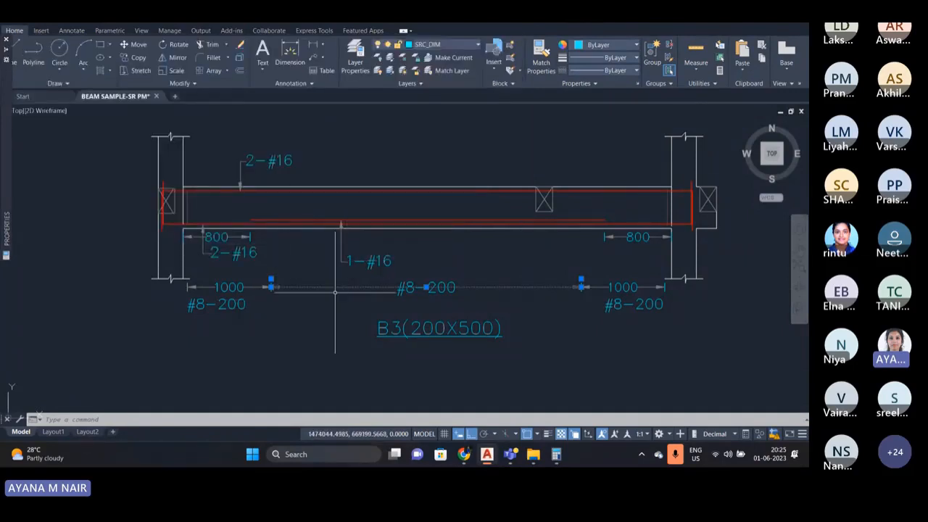
key("Escape")
- Dimension the vertical gap between the top bar and the upper edge of the B3 beam near midspan
scroll(198, 171, "up", 3)
scroll(152, 210, "down", 3)
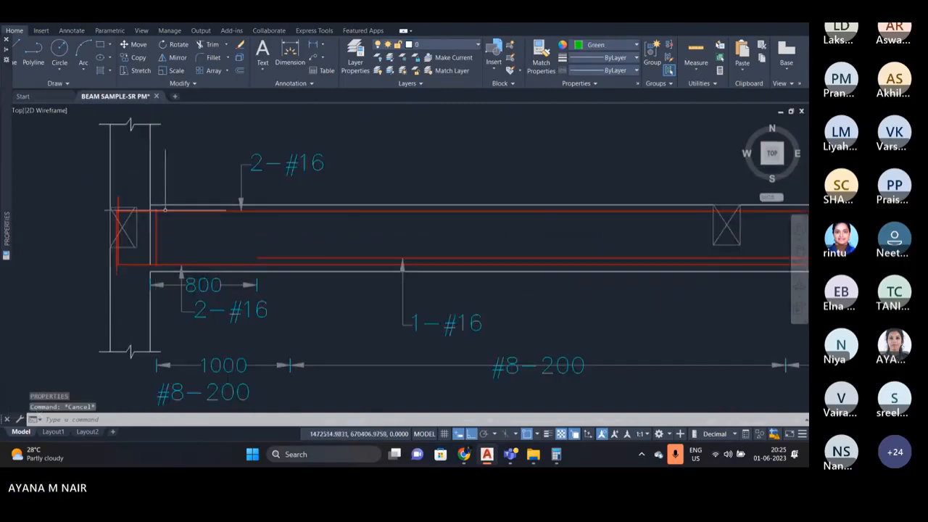
scroll(368, 214, "up", 2)
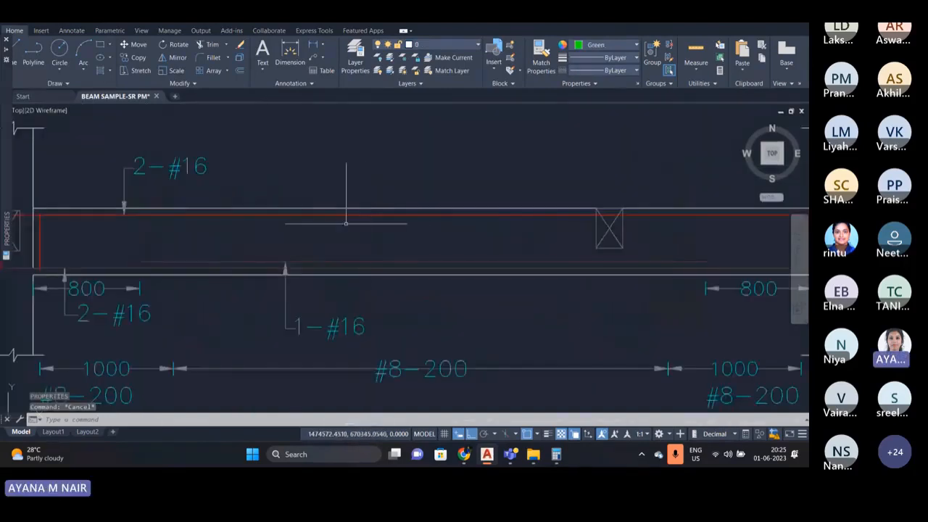
scroll(312, 230, "down", 4)
scroll(355, 212, "up", 4)
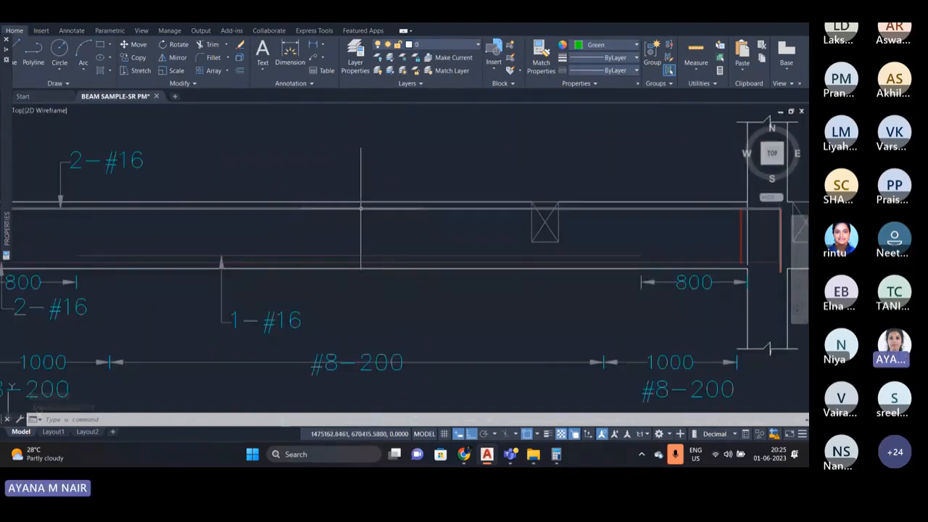
left_click(392, 212)
scroll(396, 216, "down", 3)
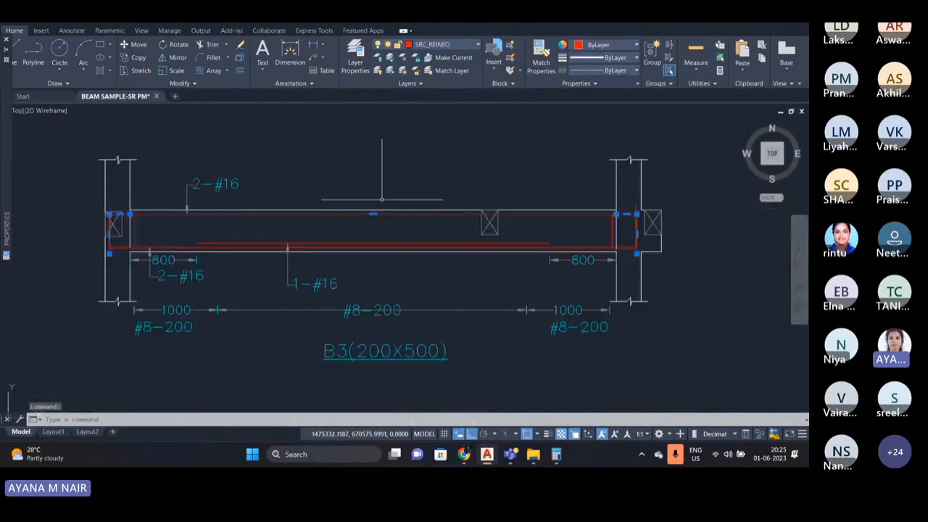
left_click(313, 45)
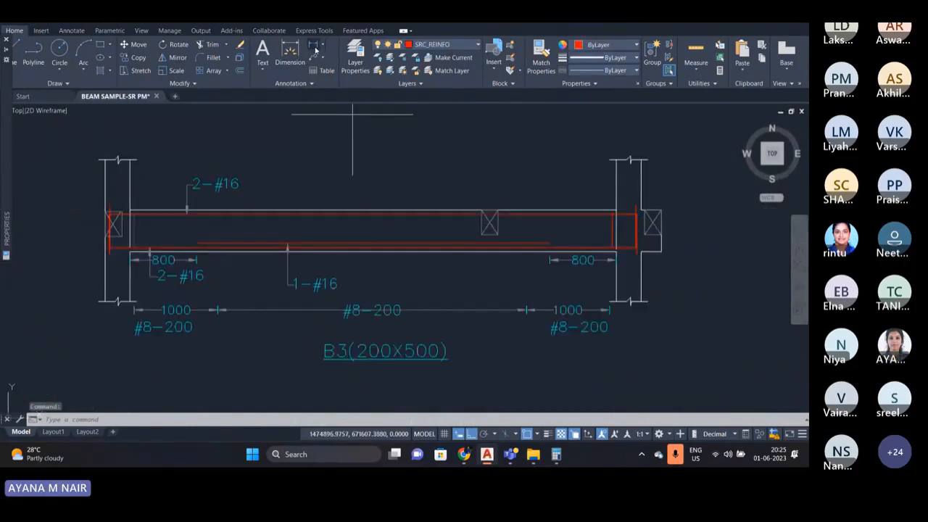
scroll(384, 210, "up", 5)
left_click(388, 227)
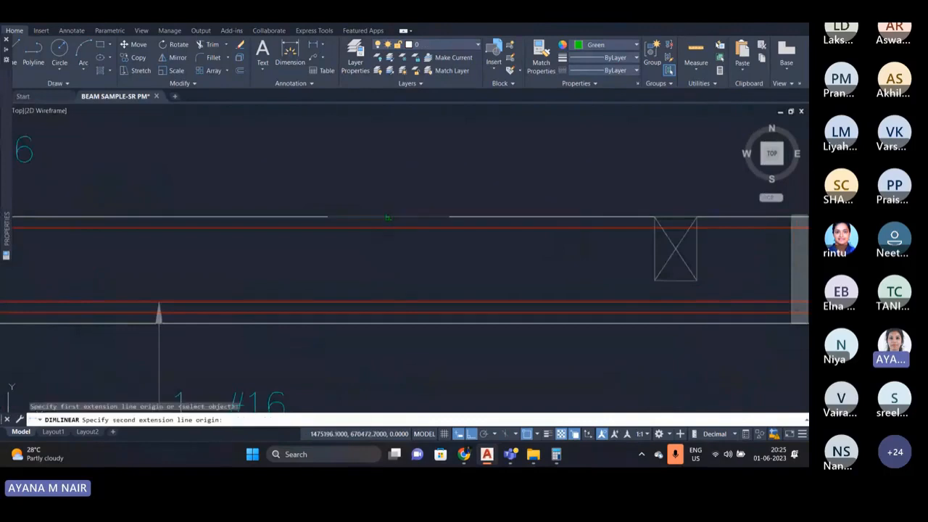
left_click(388, 216)
left_click(372, 224)
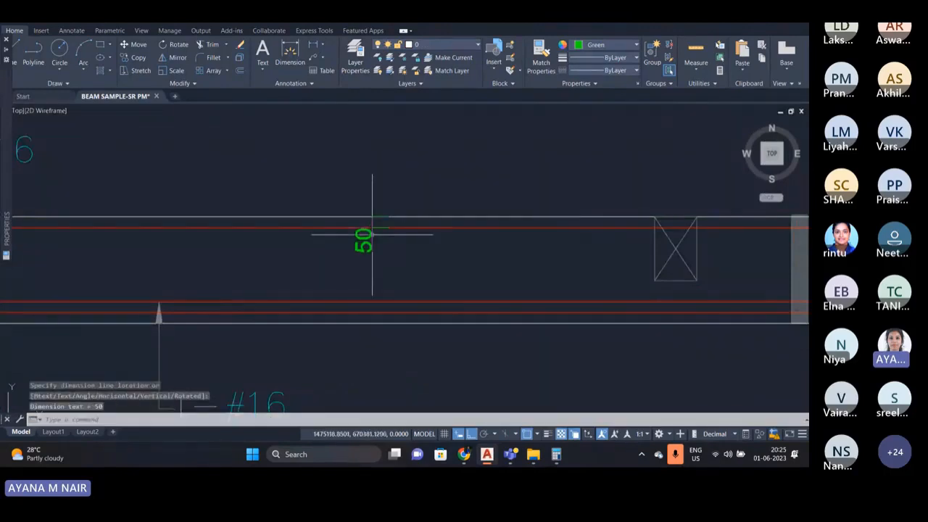
- Inspect the temporary cover dimension at the top bar of the B3 beam and erase it
scroll(372, 221, "up", 3)
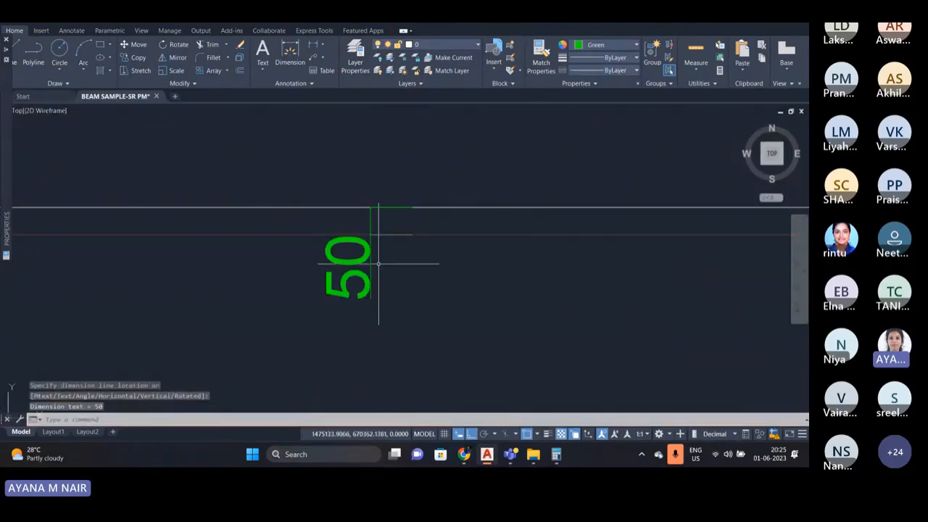
left_click(389, 318)
left_click(356, 223)
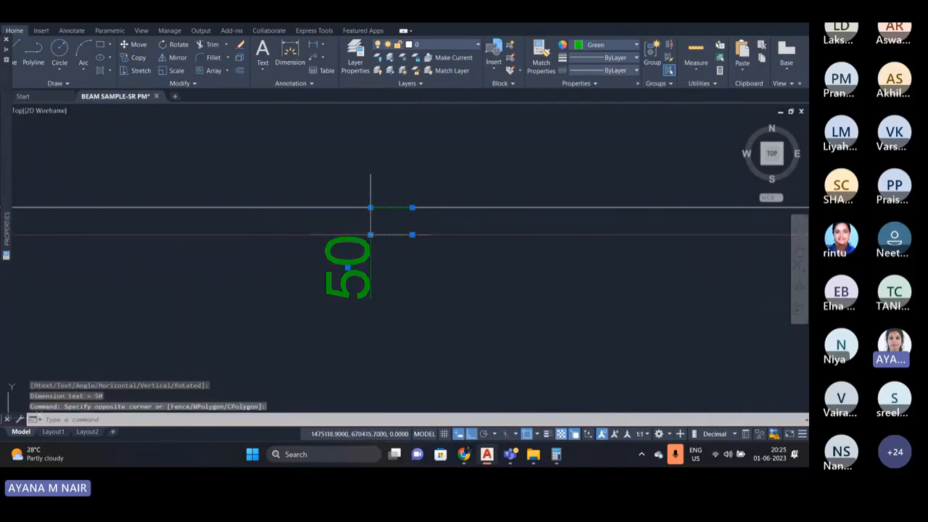
scroll(389, 254, "down", 2)
key("Escape")
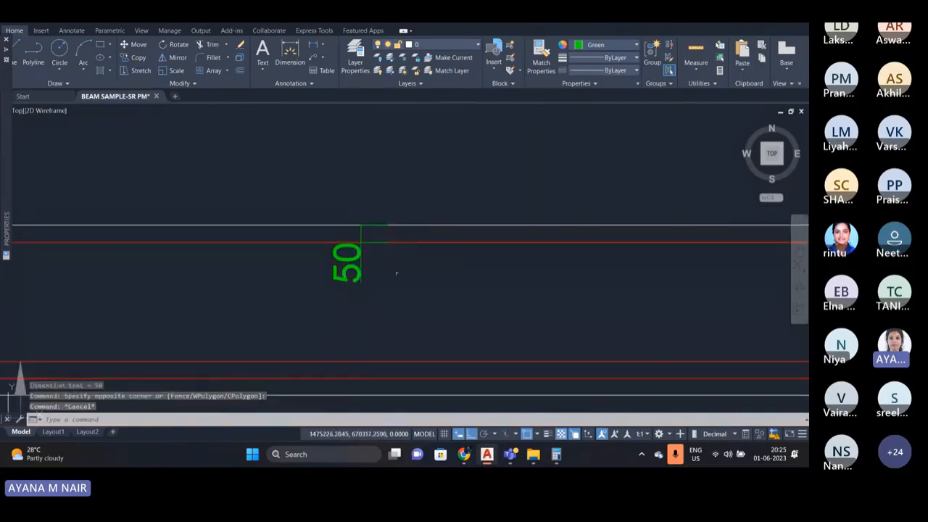
left_click(336, 265)
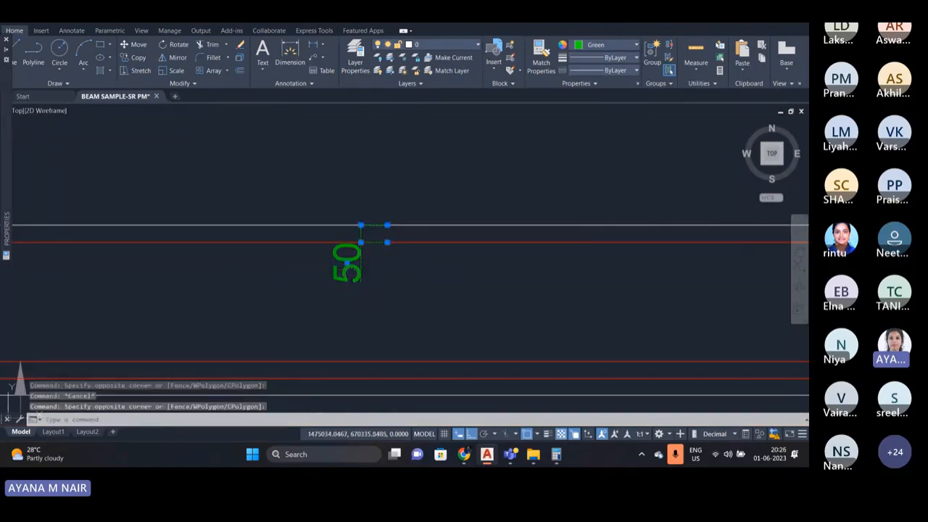
key("Delete")
scroll(400, 205, "down", 3)
scroll(400, 205, "down", 3)
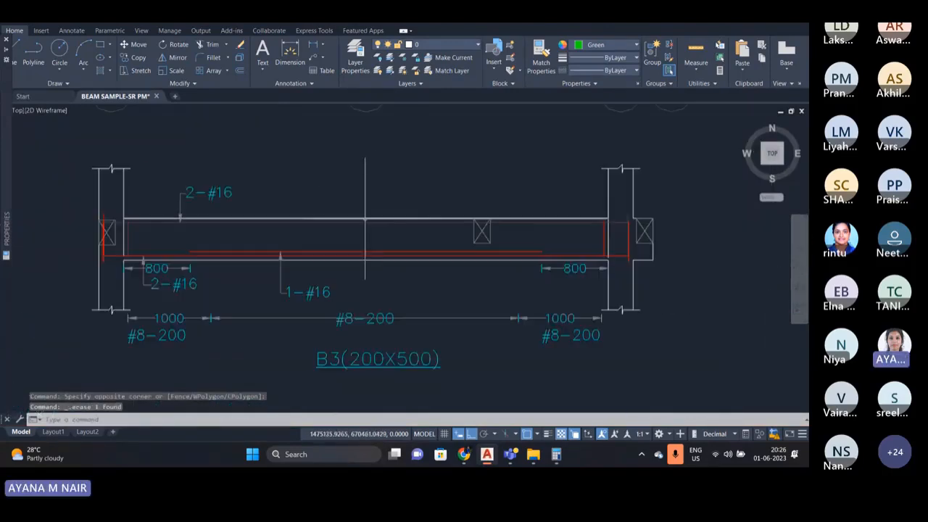
scroll(379, 229, "up", 3)
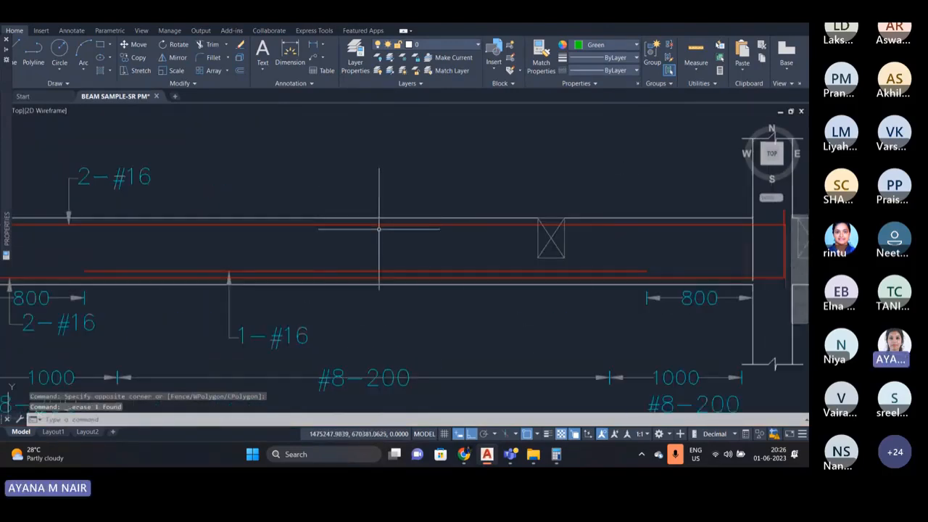
- Switch to Calculator, compute 50 + 8 + 8 and return to the B3 drawing
left_click(556, 454)
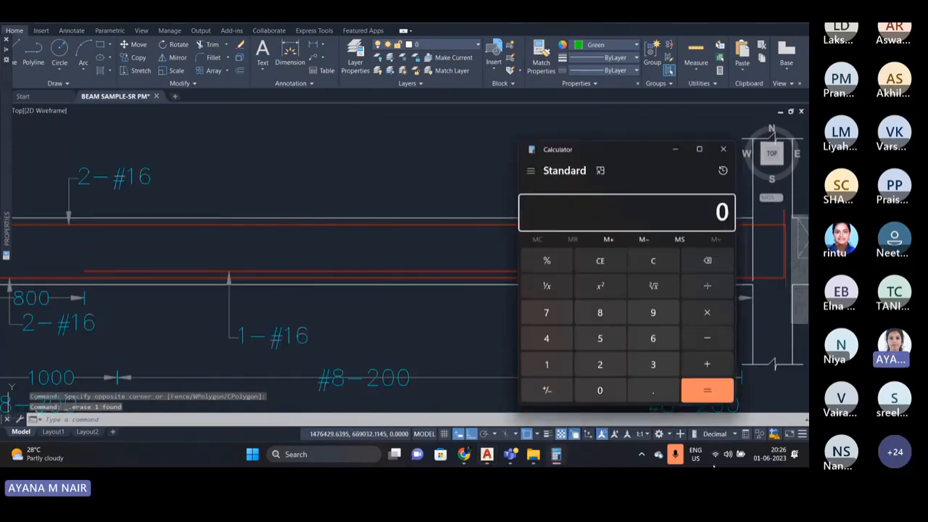
type("50")
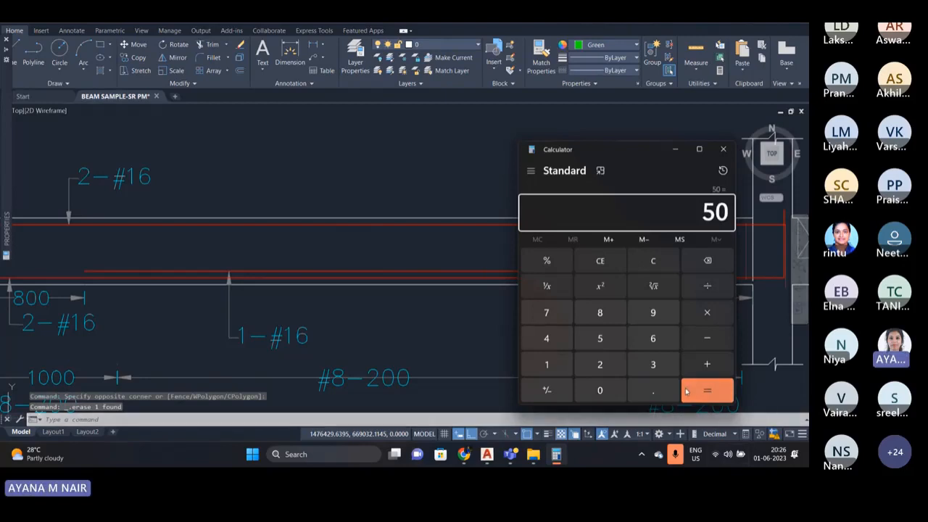
left_click(656, 264)
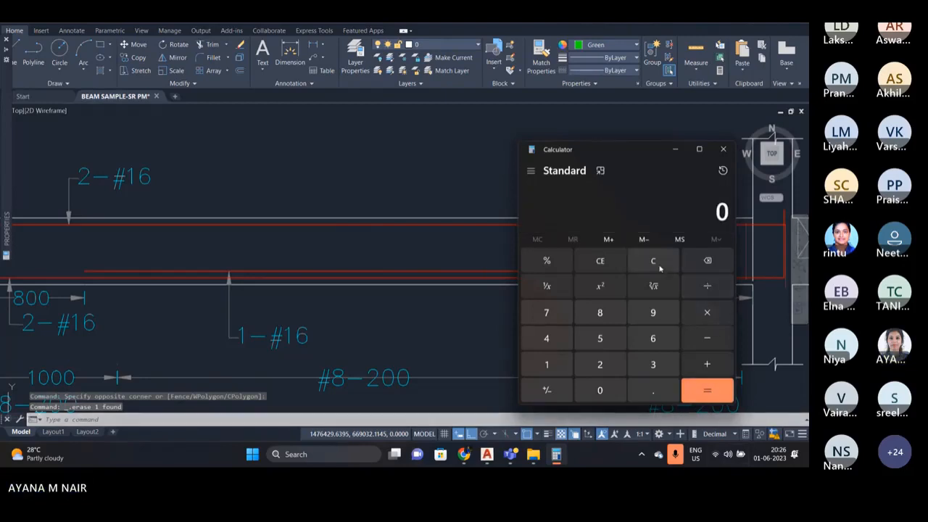
type("50+")
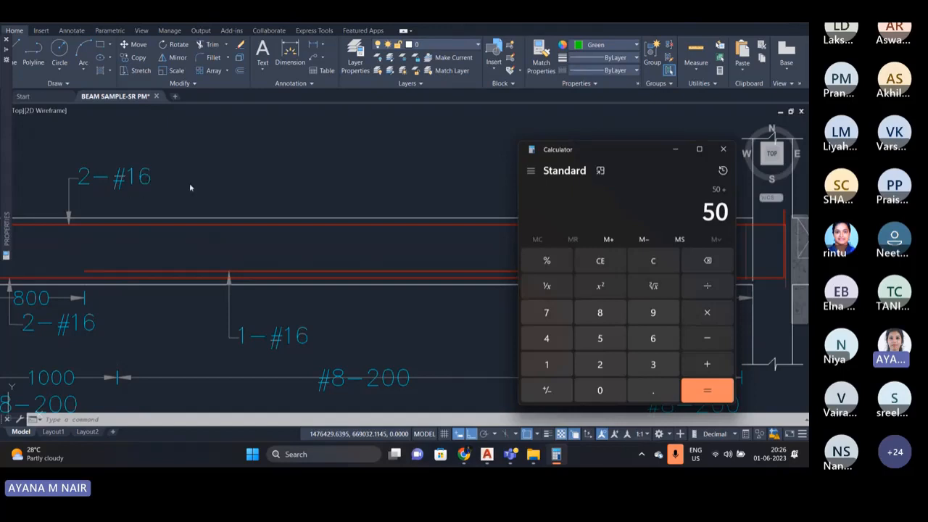
type("8")
key("plus")
scroll(210, 221, "down", 2)
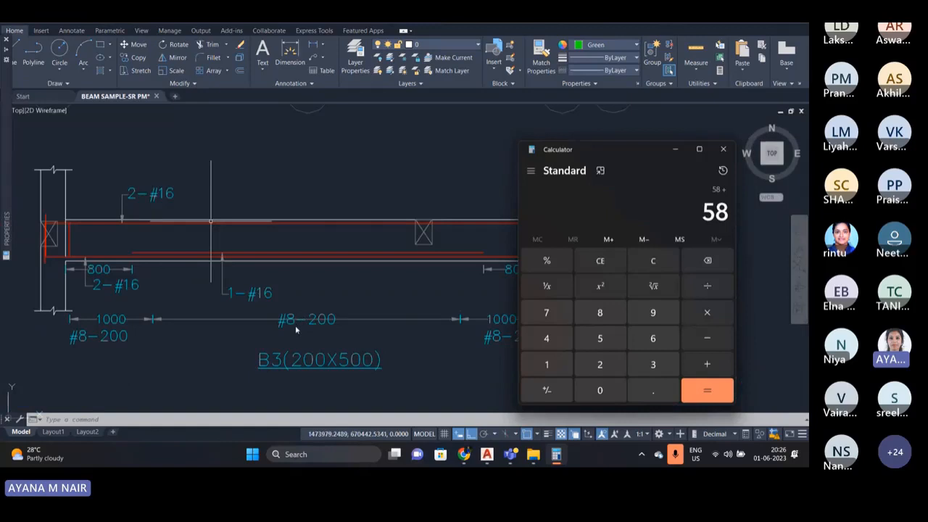
type("8")
key("Return")
left_click(558, 455)
- Dimension the gap between the top bar and the B3 beam's upper edge again, and erase that dimension
scroll(243, 148, "up", 2)
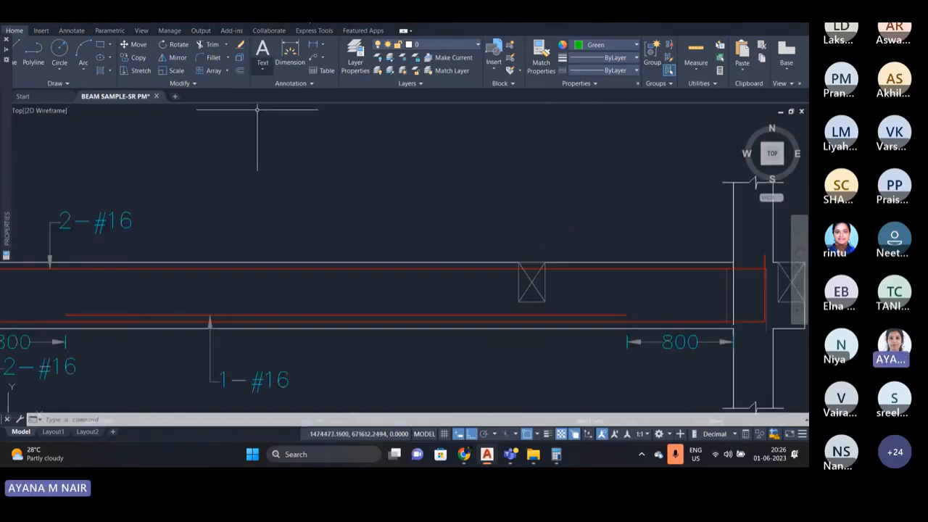
left_click(313, 45)
scroll(407, 266, "up", 2)
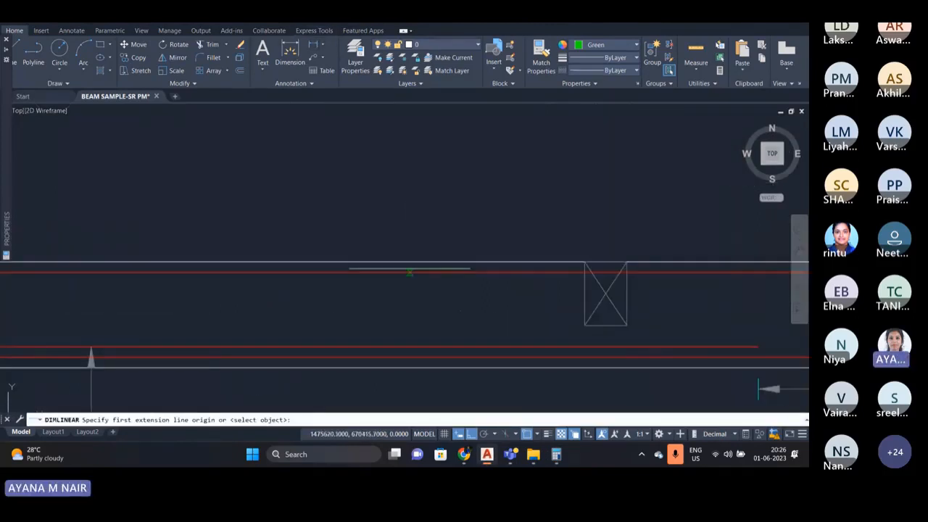
left_click(409, 272)
left_click(410, 268)
left_click(473, 243)
key("Escape")
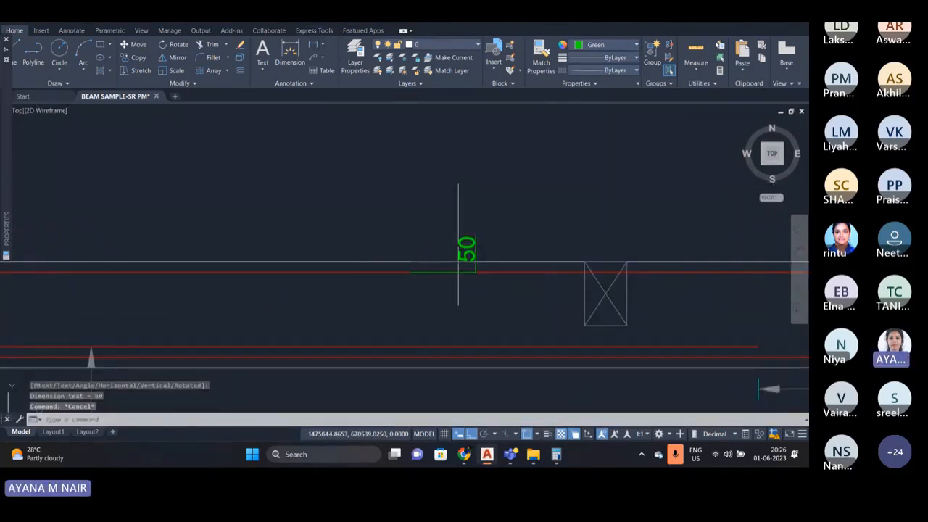
left_click(480, 244)
left_click(462, 232)
key("Delete")
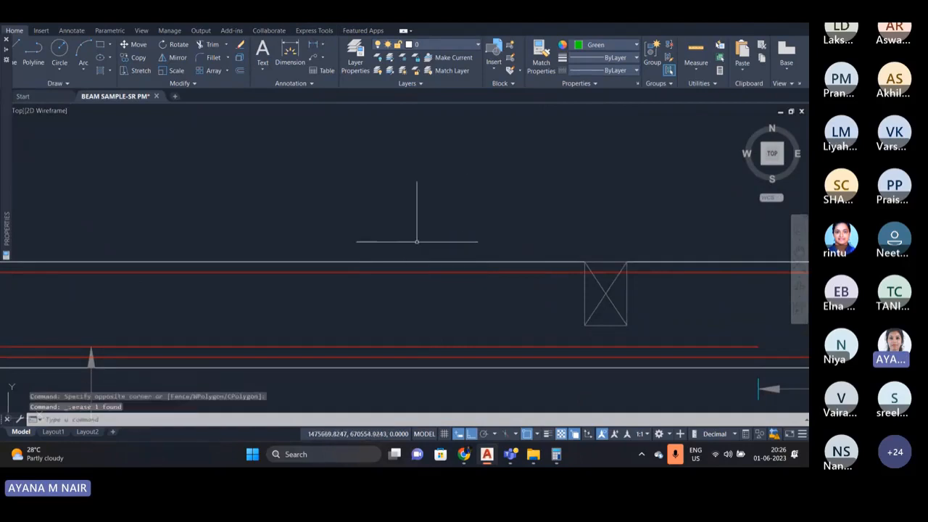
- Move the top reinforcement bar of the B3 beam straight down by 16
left_click(382, 271)
scroll(358, 250, "down", 3)
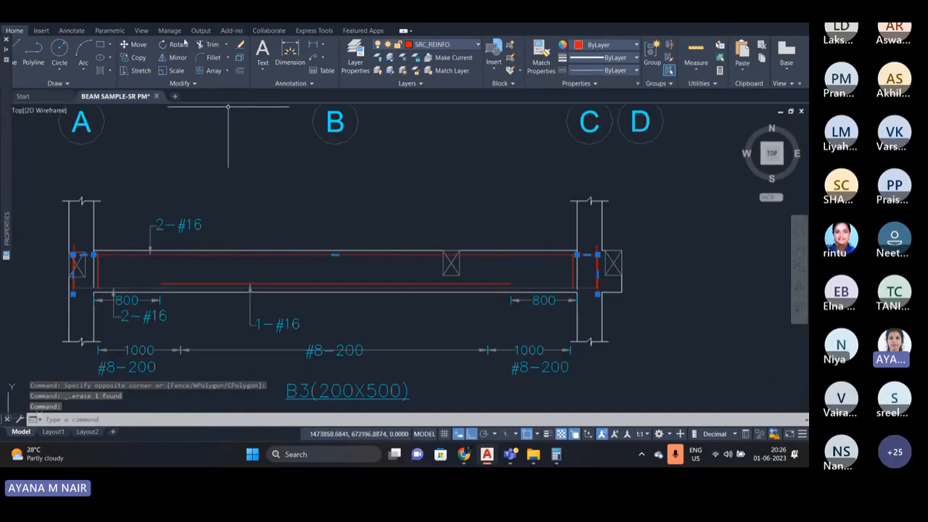
left_click(137, 44)
scroll(339, 245, "up", 2)
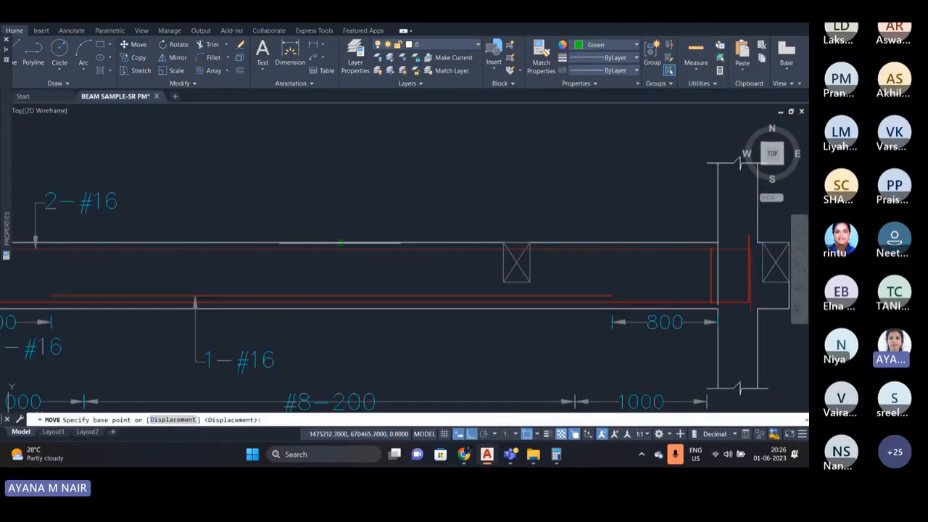
left_click(351, 244)
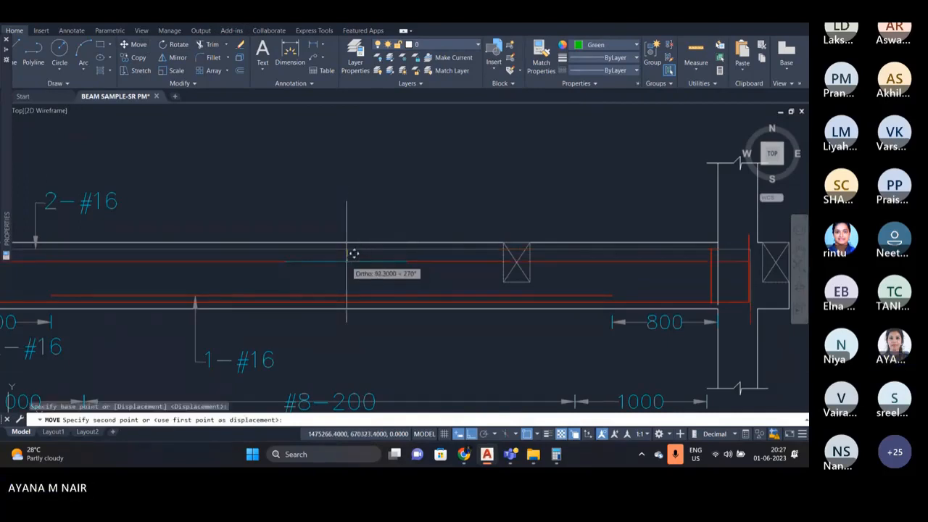
type("1")
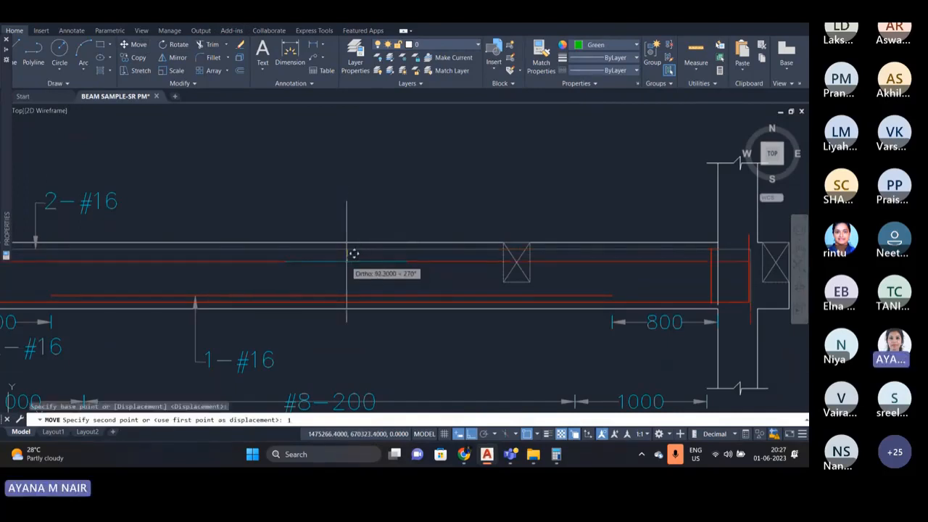
type("6")
key("Return")
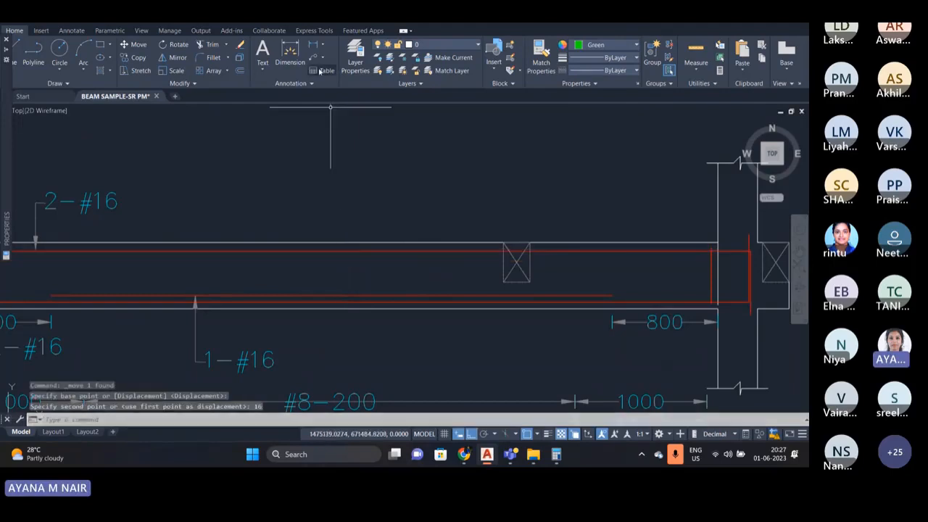
- Dimension the gap between the lowered top bar and the B3 beam's upper edge, and erase that temporary dimension
left_click(314, 45)
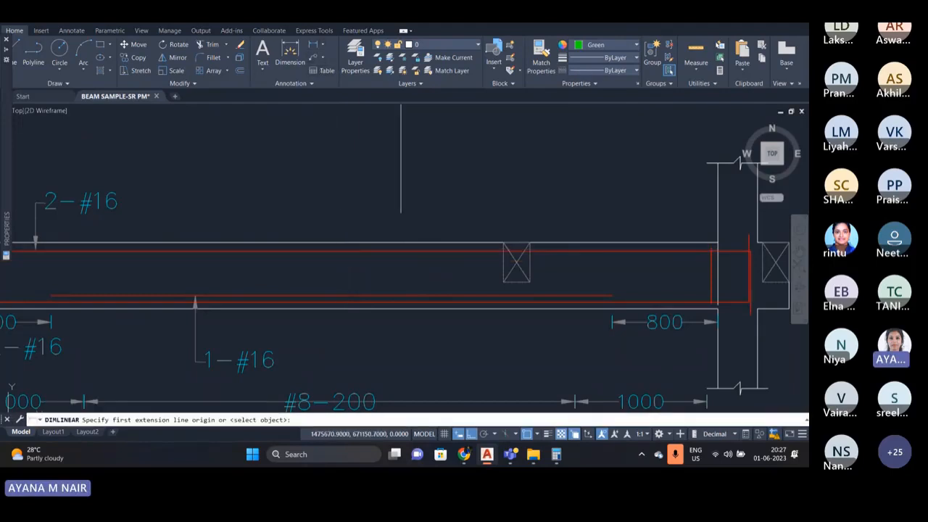
scroll(401, 264, "up", 3)
left_click(401, 265)
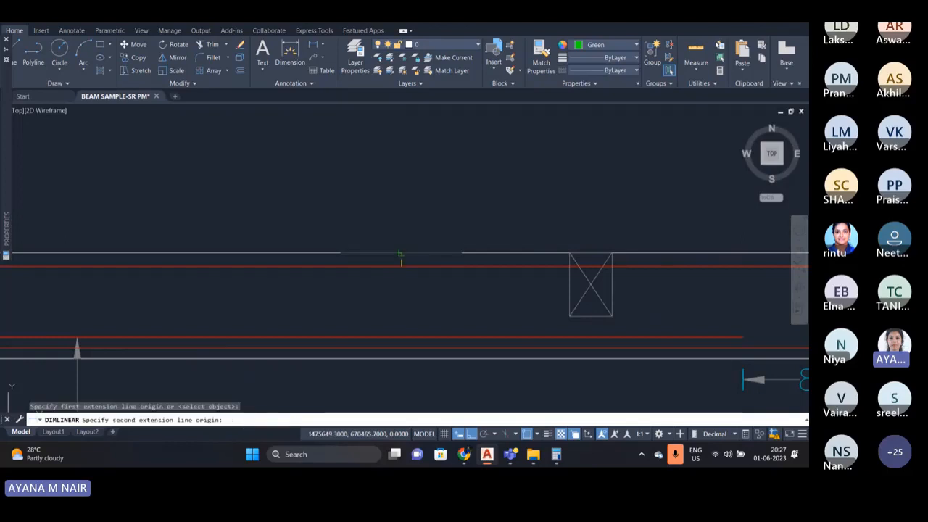
left_click(400, 253)
left_click(434, 244)
scroll(406, 210, "down", 5)
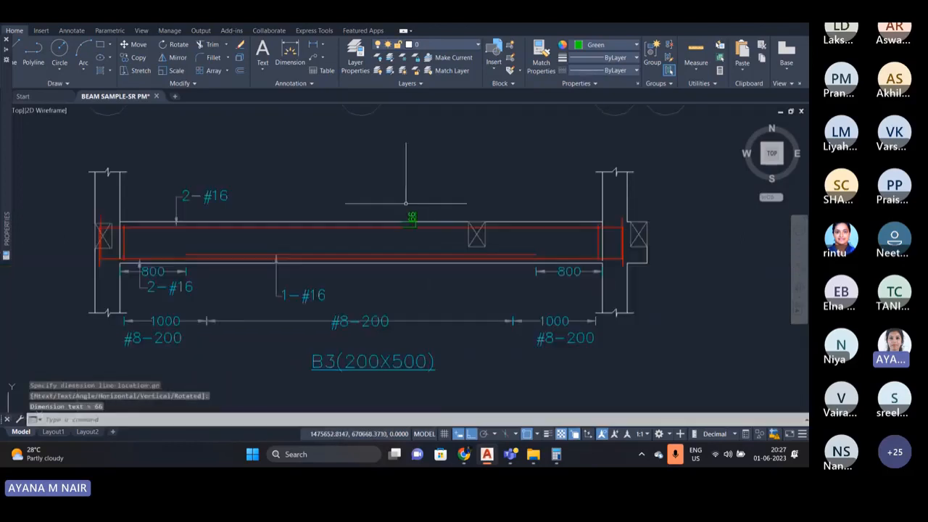
key("Escape")
scroll(406, 210, "up", 2)
scroll(406, 211, "up", 2)
left_click(464, 227)
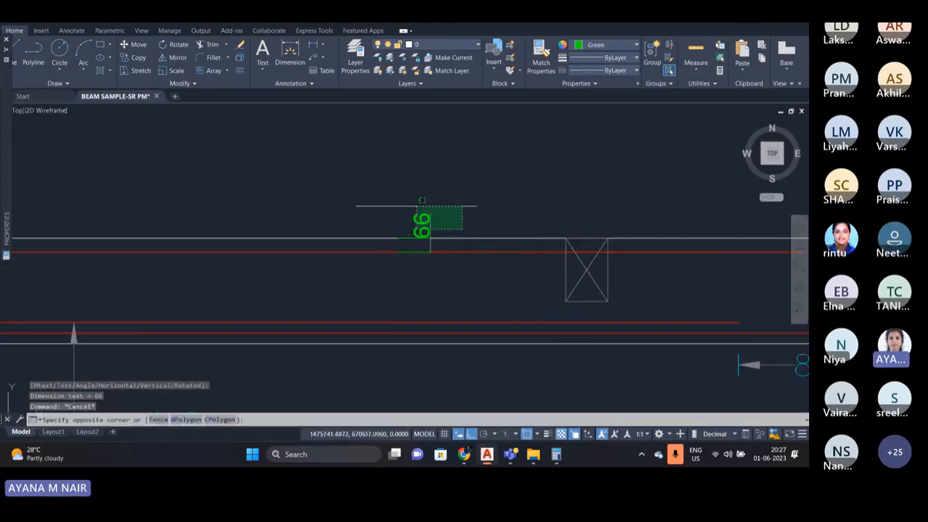
left_click(417, 206)
key("Delete")
scroll(410, 239, "down", 4)
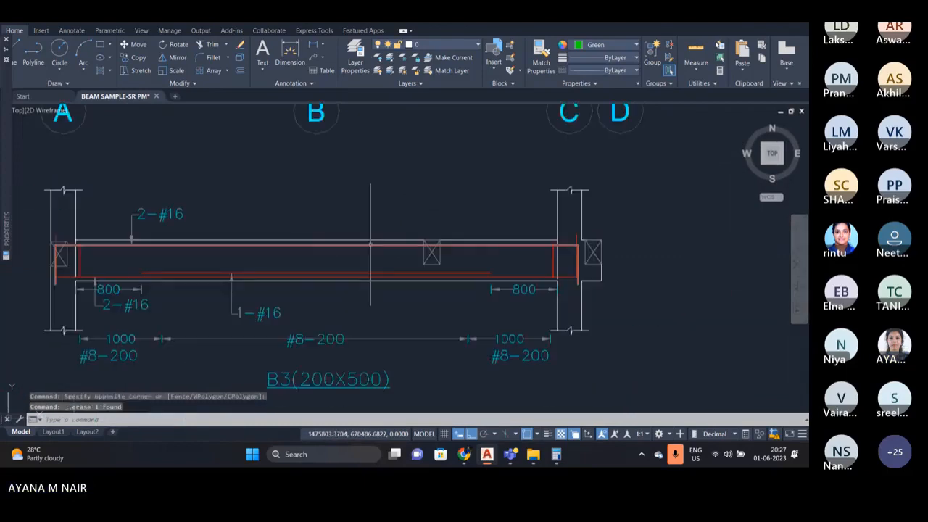
- Select the B3 beam's top reinforcement bar and examine its bent end and segment lengths inside the column near grid C
scroll(478, 267, "up", 3)
scroll(477, 267, "down", 4)
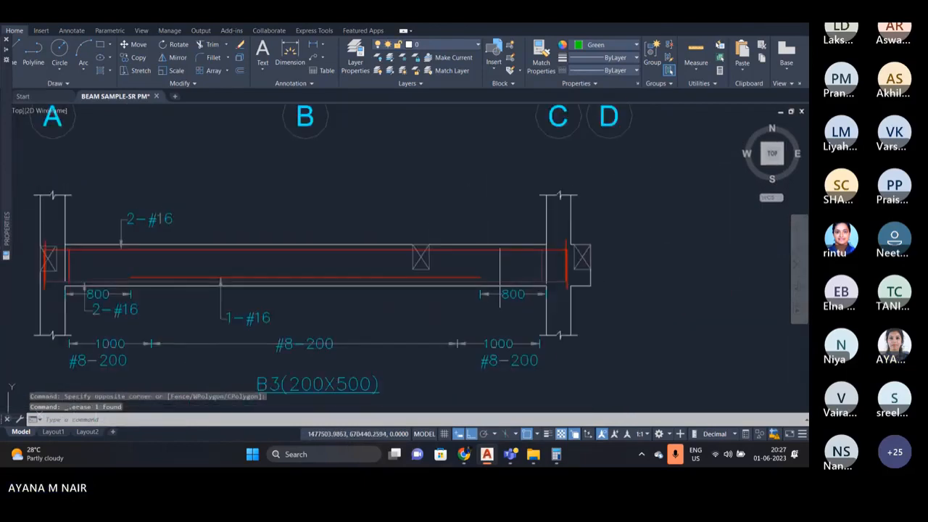
left_click(562, 251)
scroll(564, 249, "up", 3)
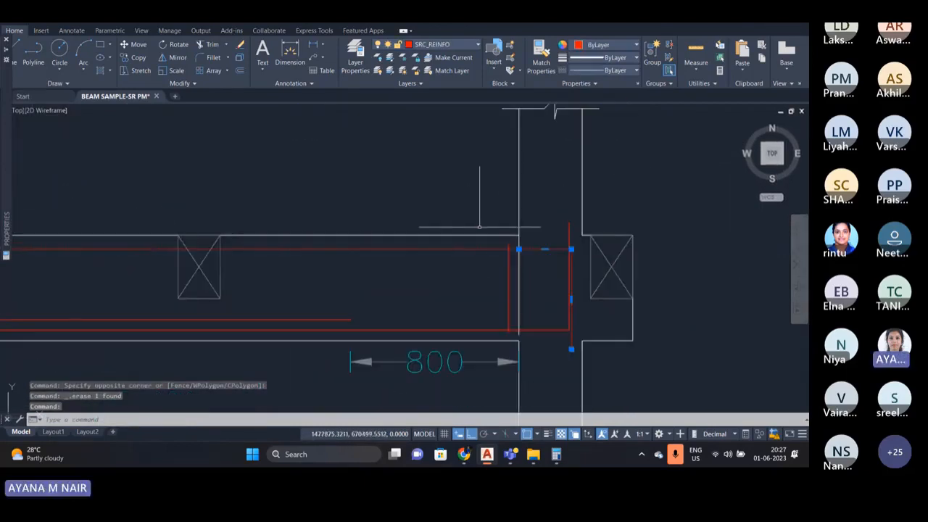
scroll(529, 247, "up", 3)
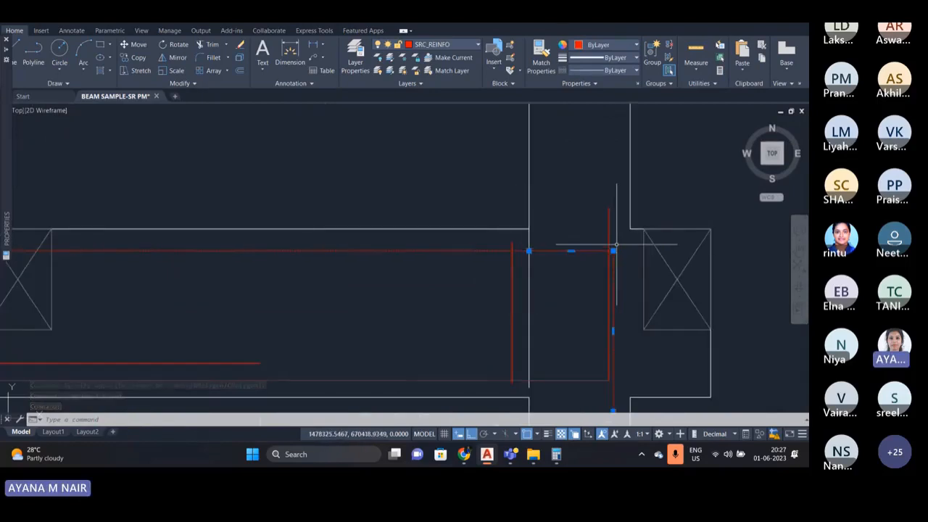
scroll(614, 246, "down", 3)
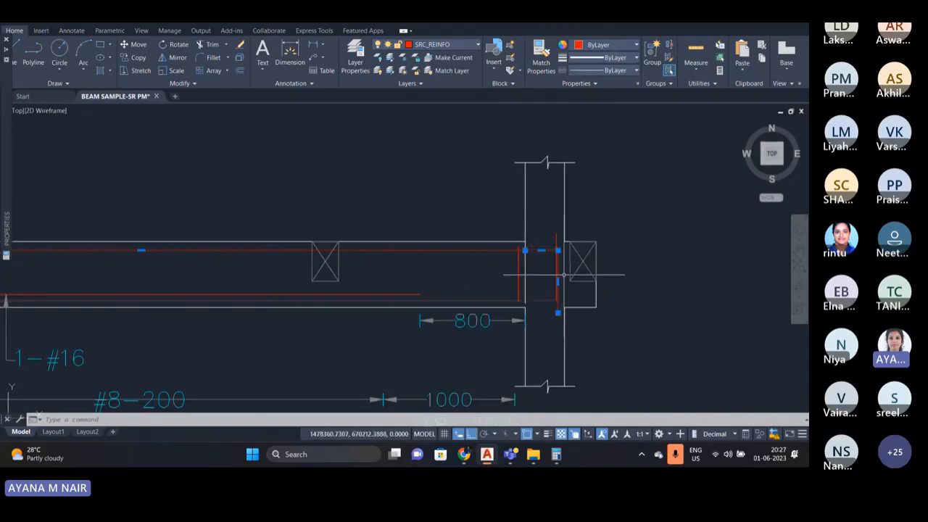
scroll(563, 275, "up", 2)
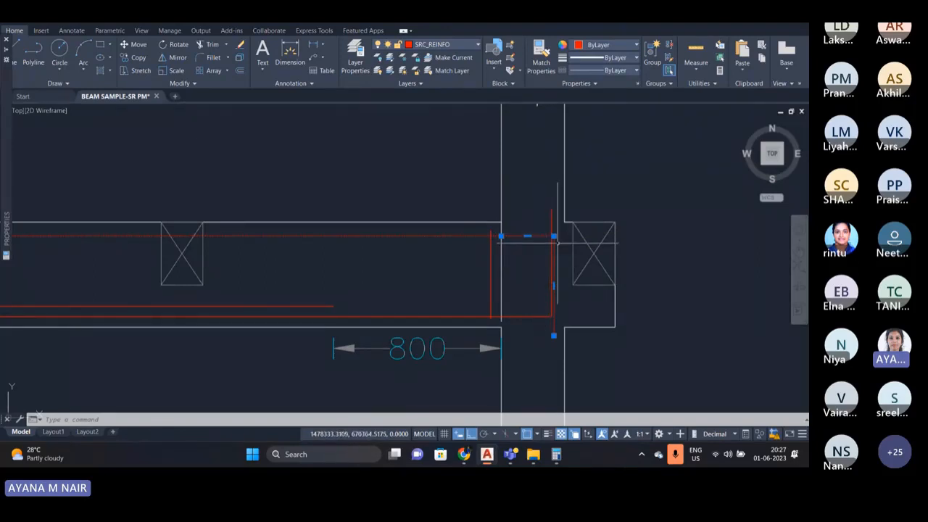
scroll(551, 247, "up", 2)
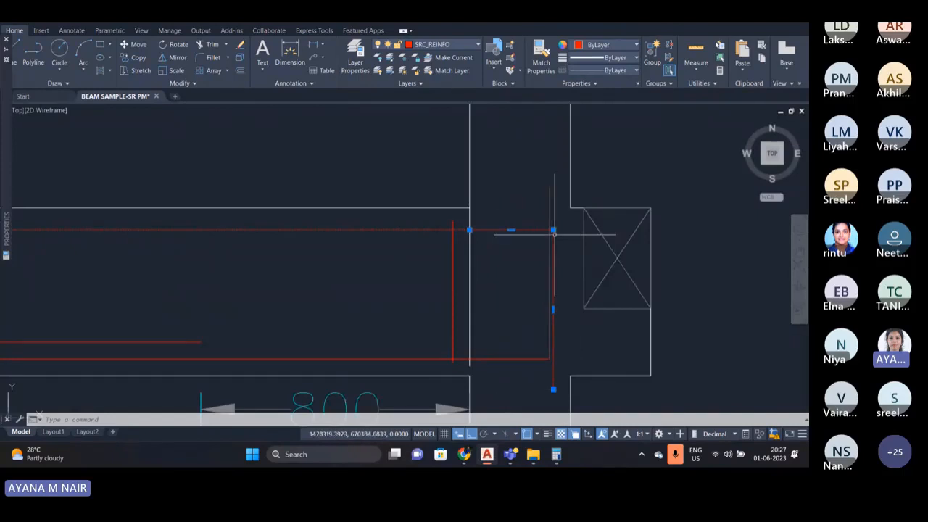
mouse_move(553, 231)
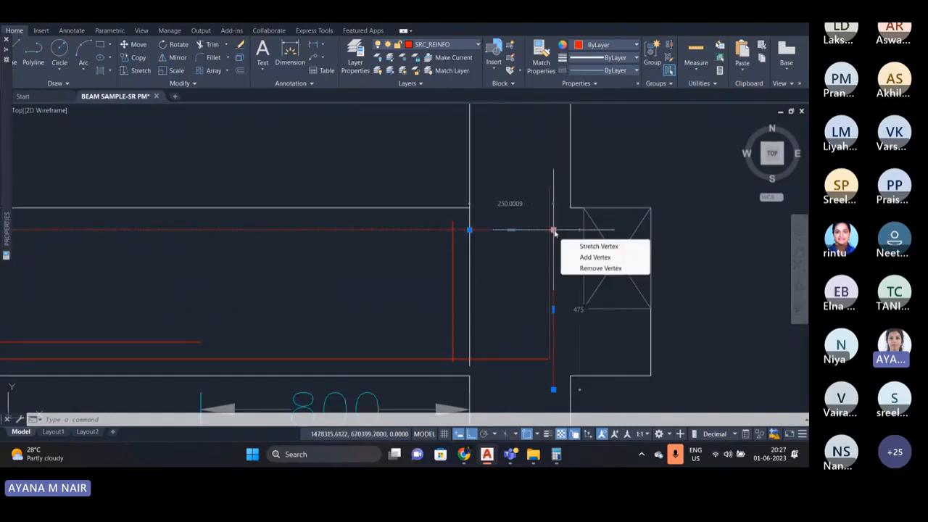
- Switch to File Explorer, open Screenshot (100).png from the beam sample folder and read the development length formula and design bond stress table
left_click(533, 454)
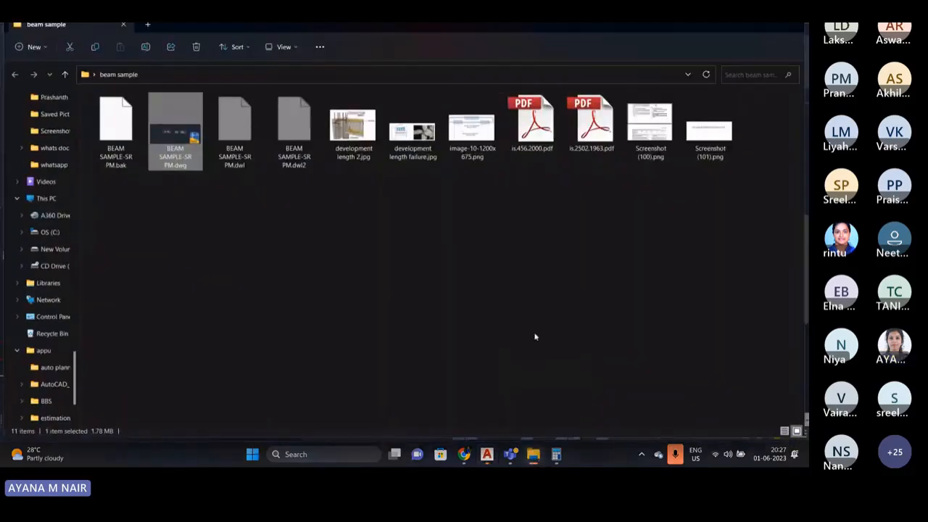
left_click(661, 135)
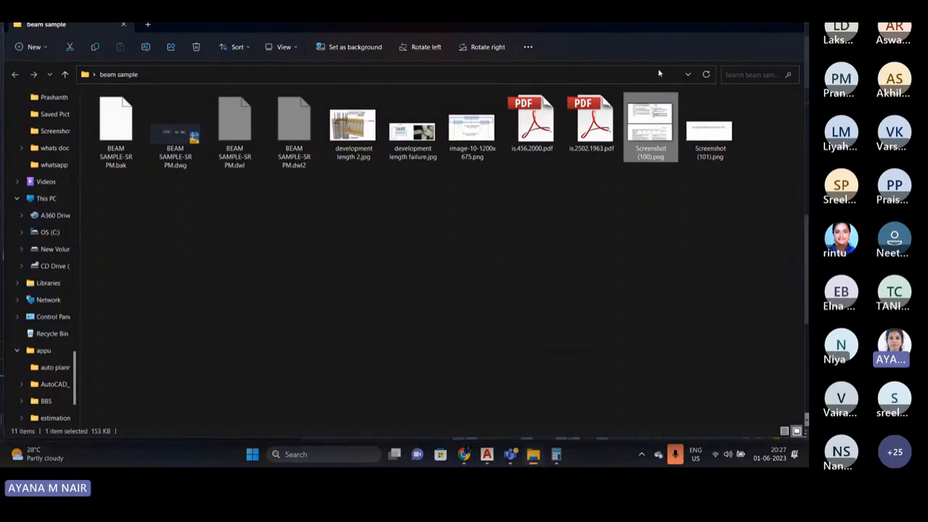
double_click(664, 134)
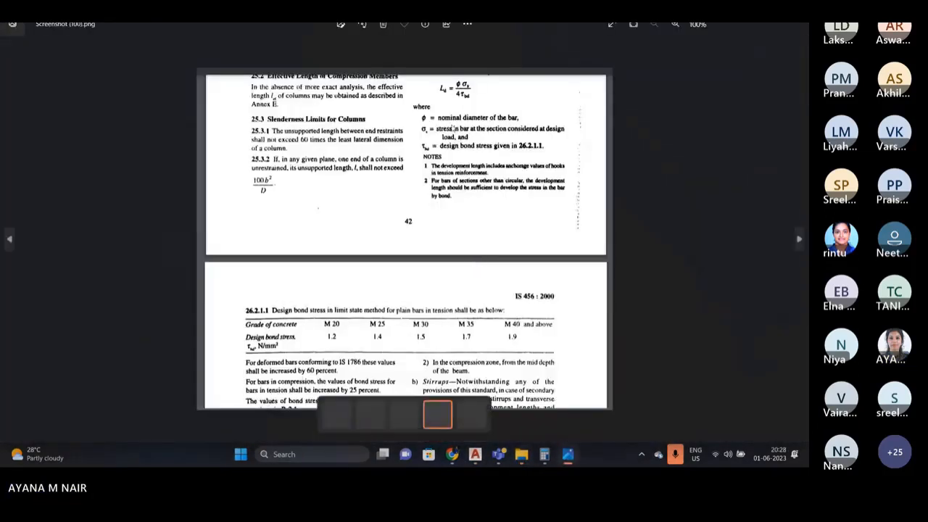
scroll(452, 82, "up", 3)
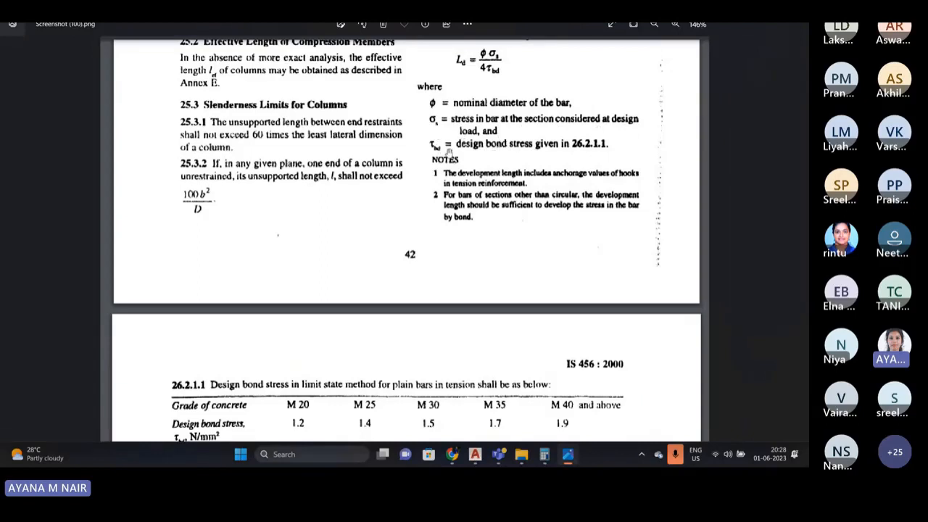
scroll(409, 145, "down", 1)
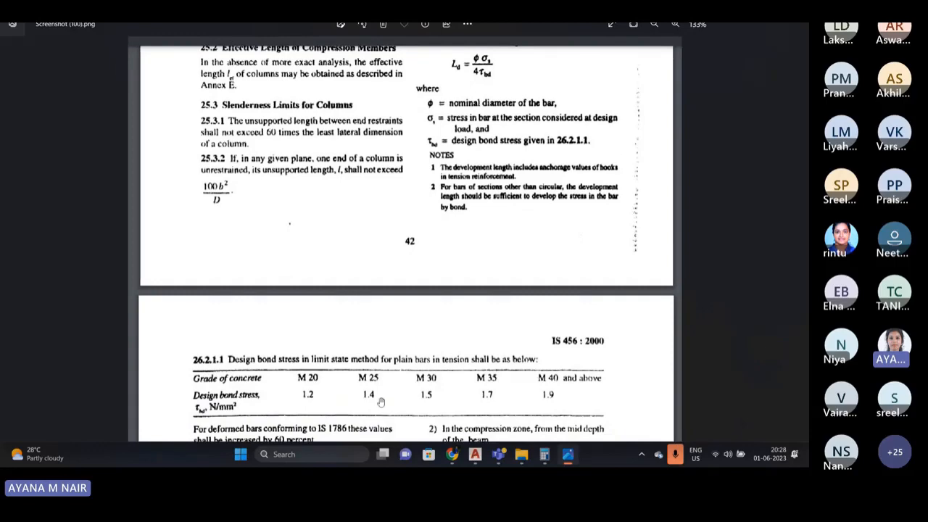
scroll(381, 402, "up", 2)
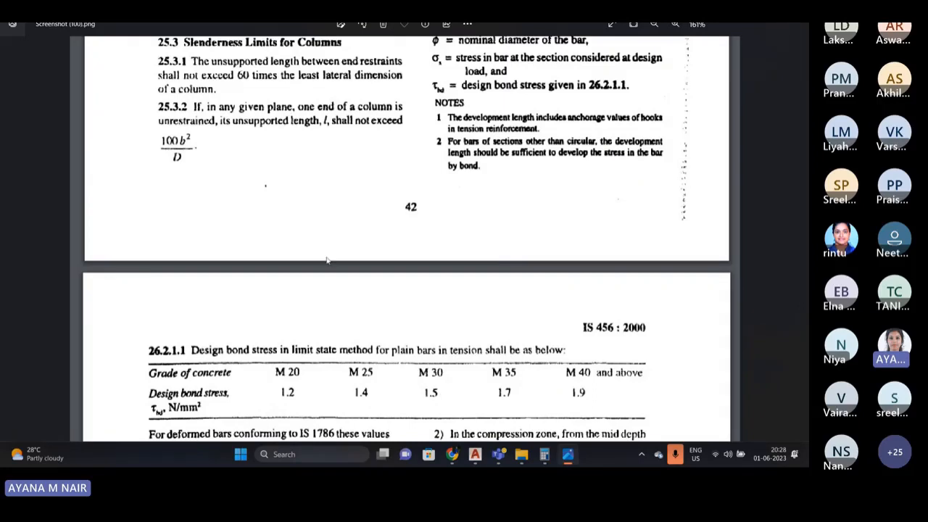
- View the Ld calculation in Screenshot (101).png, check it against the top bar's label in AutoCAD, and return to the B3 drawing
key("Right")
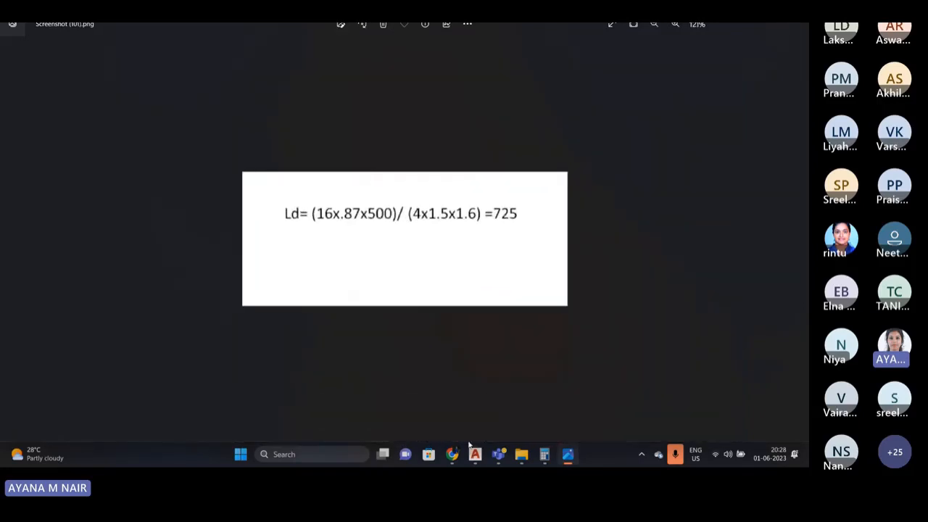
key("alt+Tab")
scroll(361, 172, "down", 5)
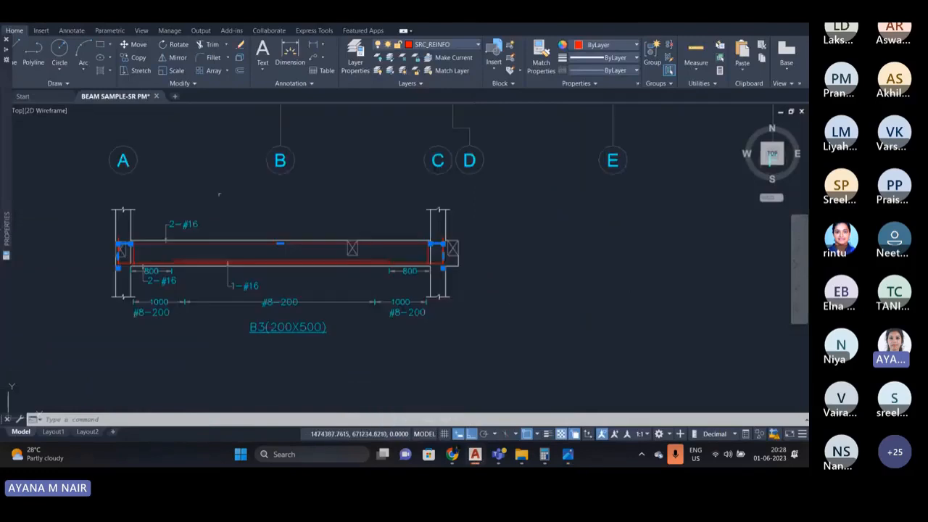
scroll(224, 215, "up", 6)
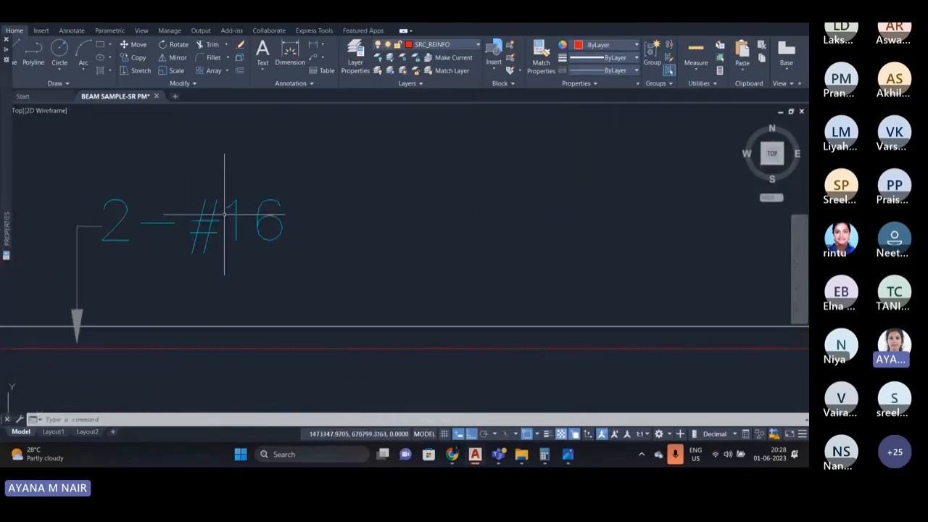
left_click(568, 454)
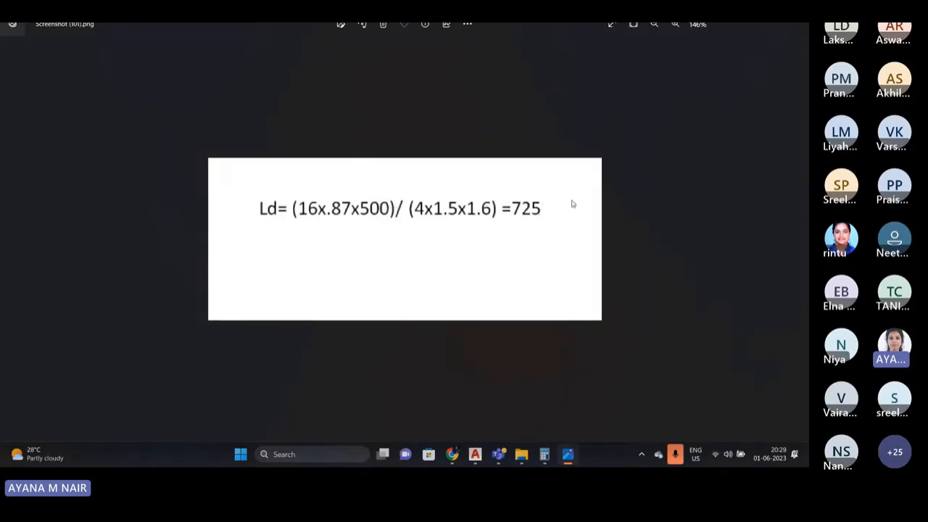
mouse_move(477, 462)
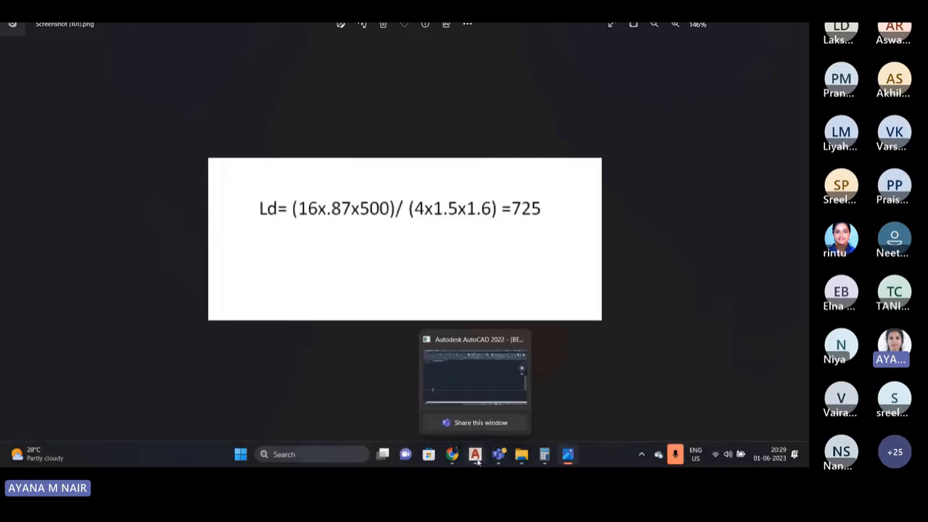
left_click(478, 381)
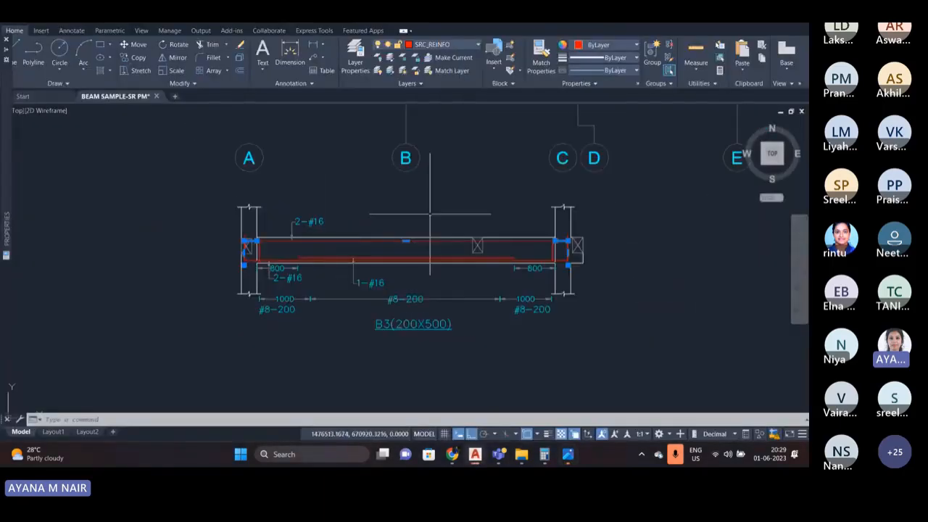
- Examine the selected top bar's bend at the grid A column and the length of its vertical leg
scroll(389, 248, "up", 6)
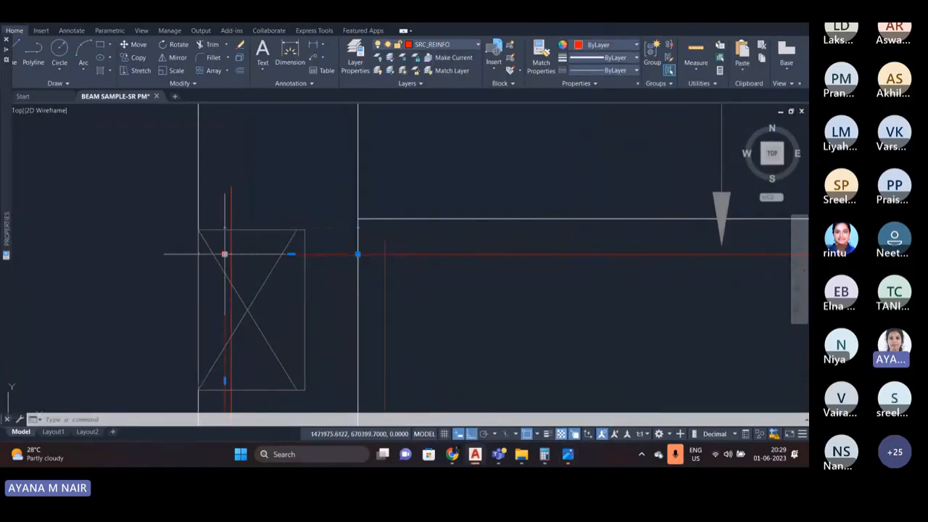
scroll(225, 254, "down", 4)
scroll(234, 325, "up", 4)
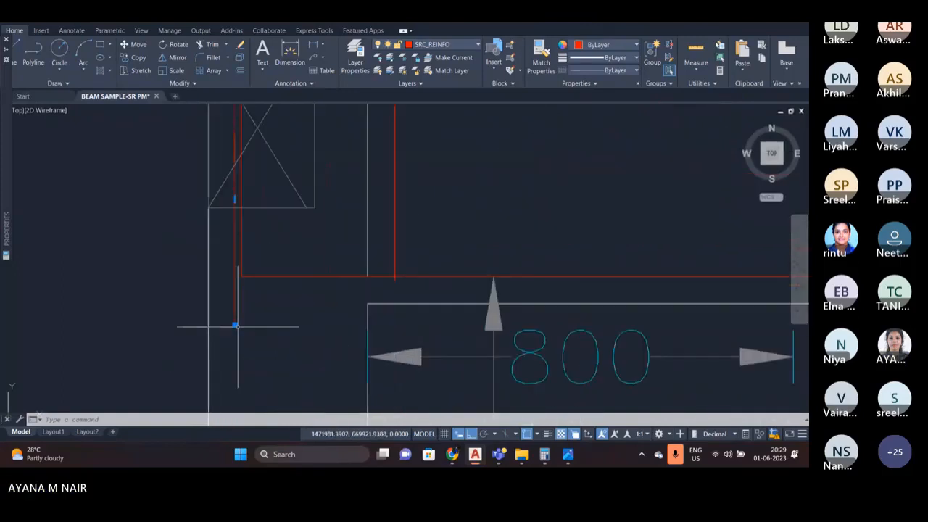
mouse_move(235, 325)
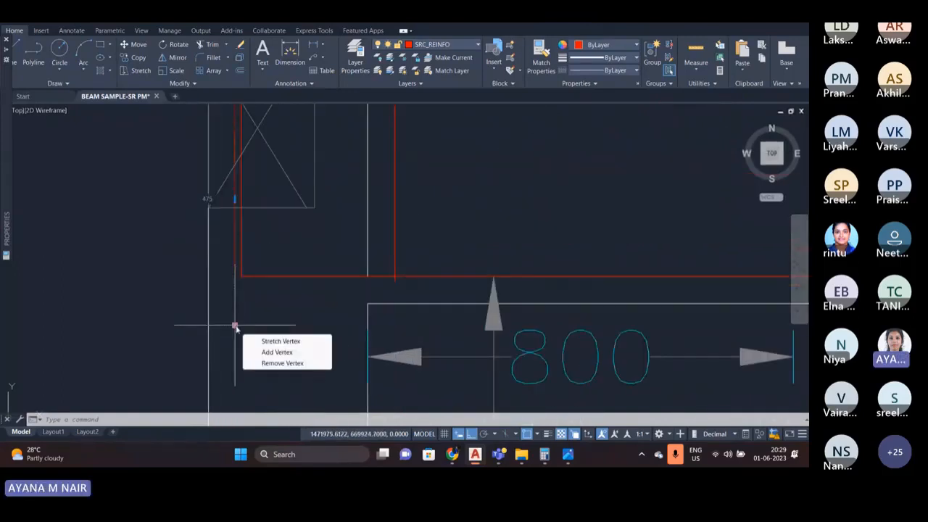
scroll(308, 319, "down", 2)
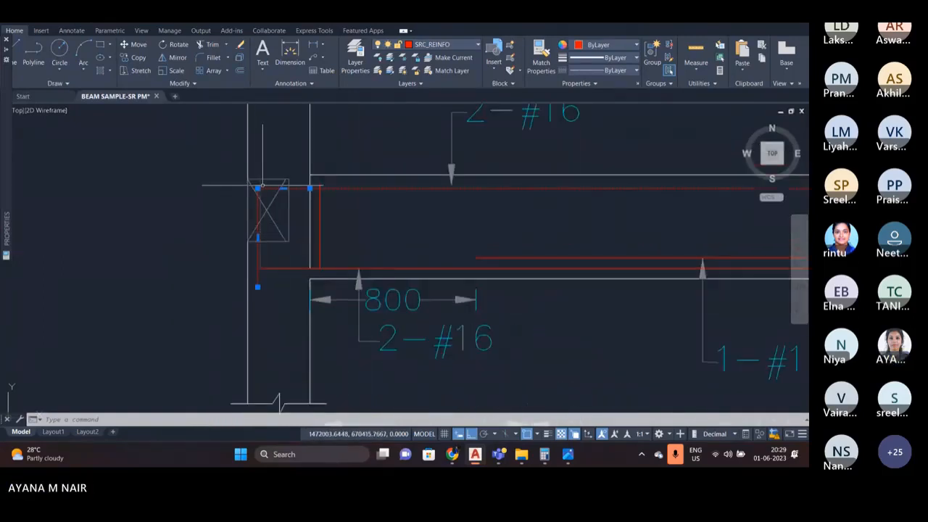
- Add a linear dimension from the grid A column's outer face to the corner of the top bar's bend
scroll(261, 187, "up", 2)
left_click(313, 44)
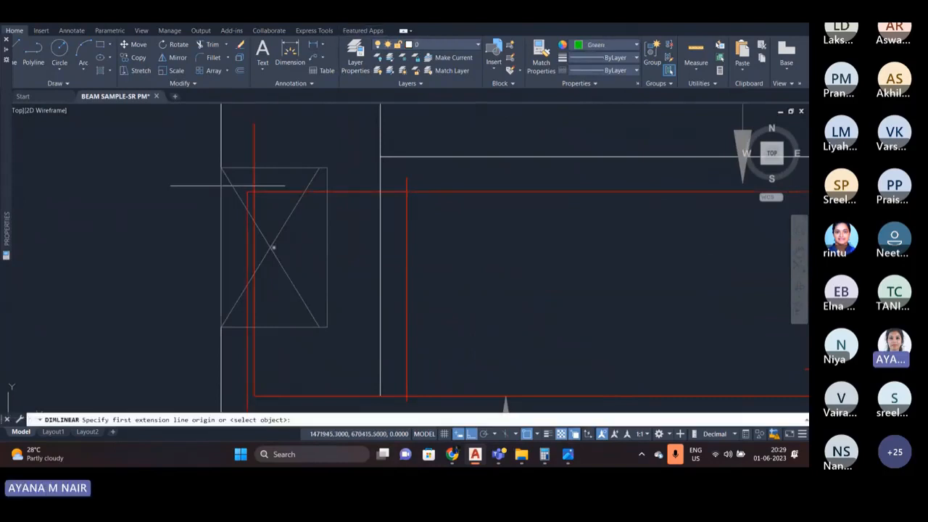
scroll(227, 188, "up", 2)
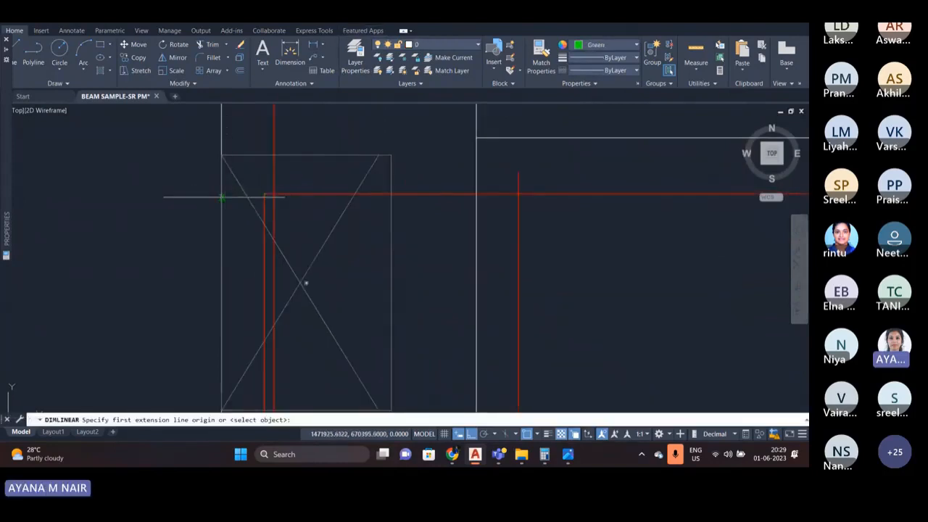
left_click(222, 196)
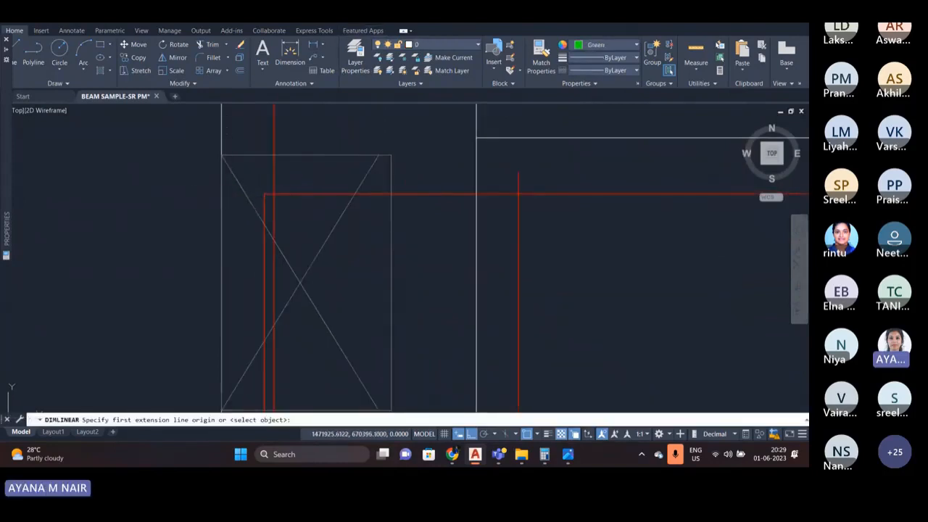
left_click(263, 194)
left_click(305, 261)
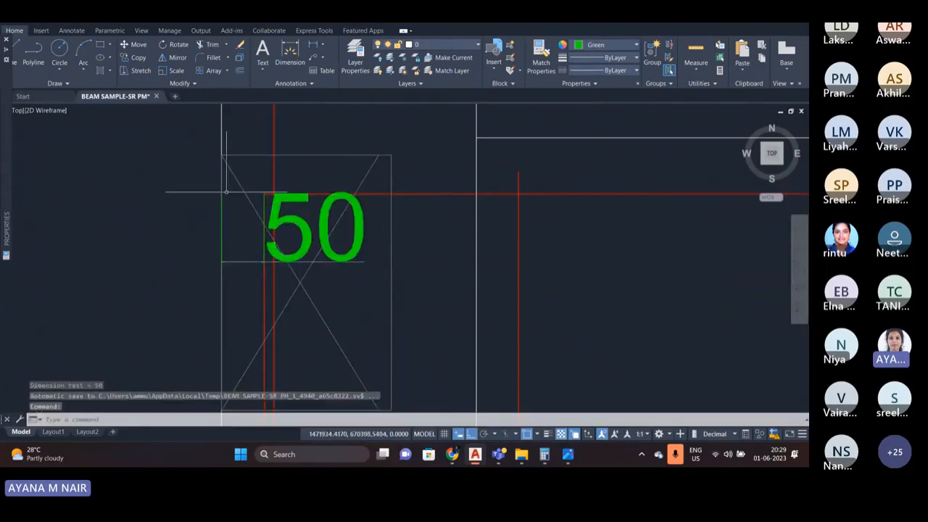
scroll(226, 192, "down", 4)
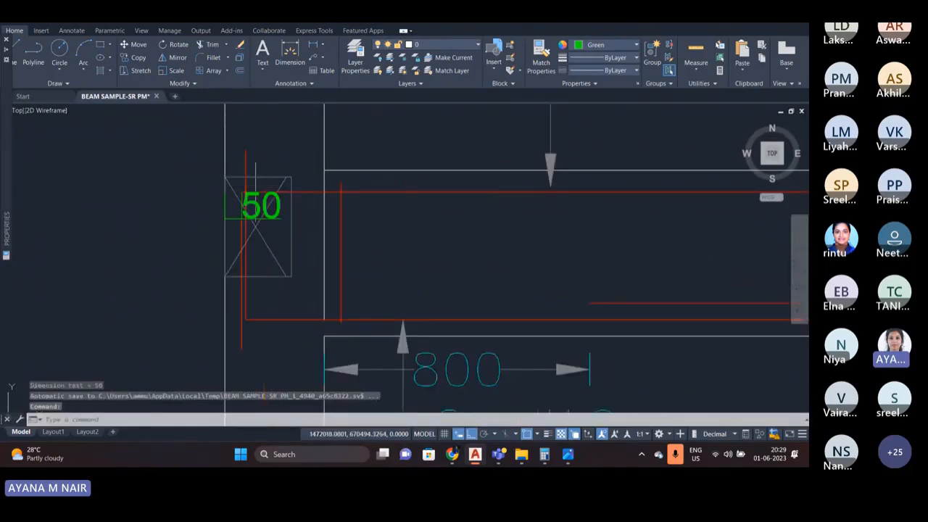
scroll(231, 198, "up", 2)
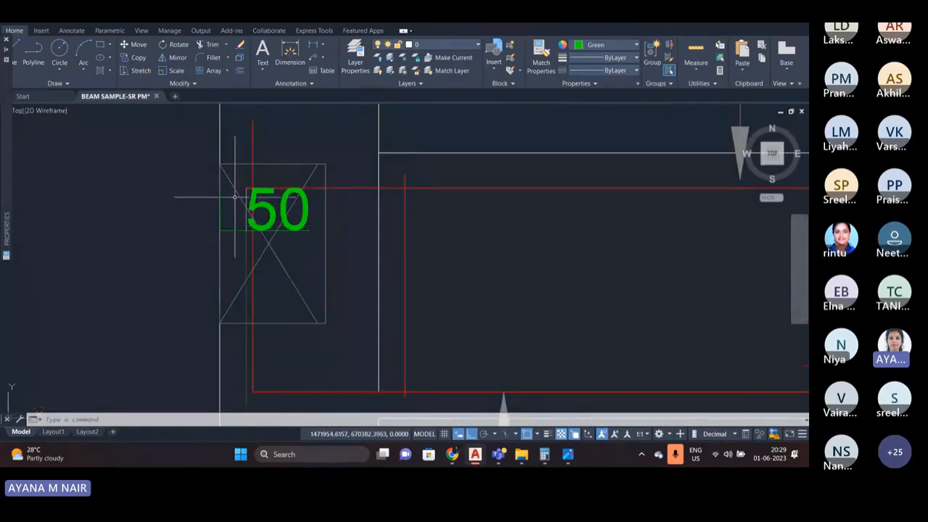
scroll(234, 196, "down", 2)
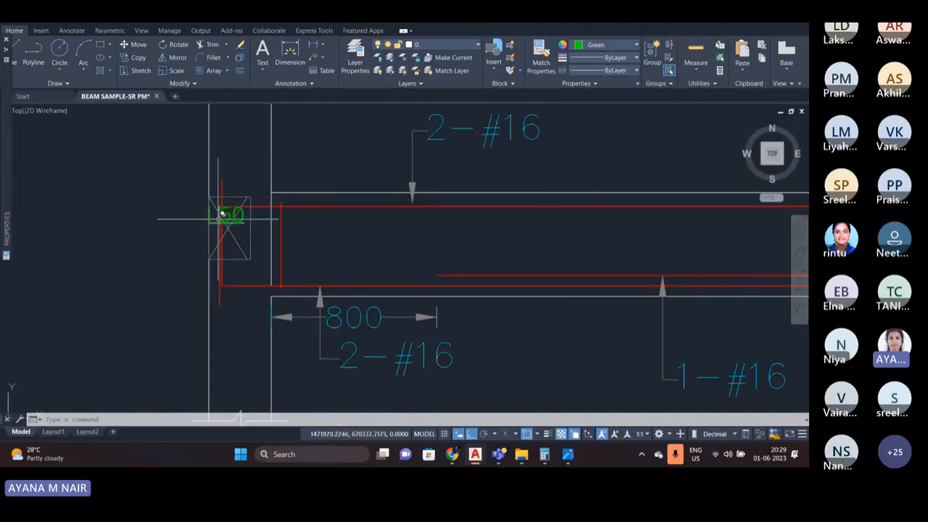
- Delete the green cover dimension at the top bar's bend in the grid A column
scroll(221, 217, "up", 3)
left_click(285, 237)
left_click(259, 219)
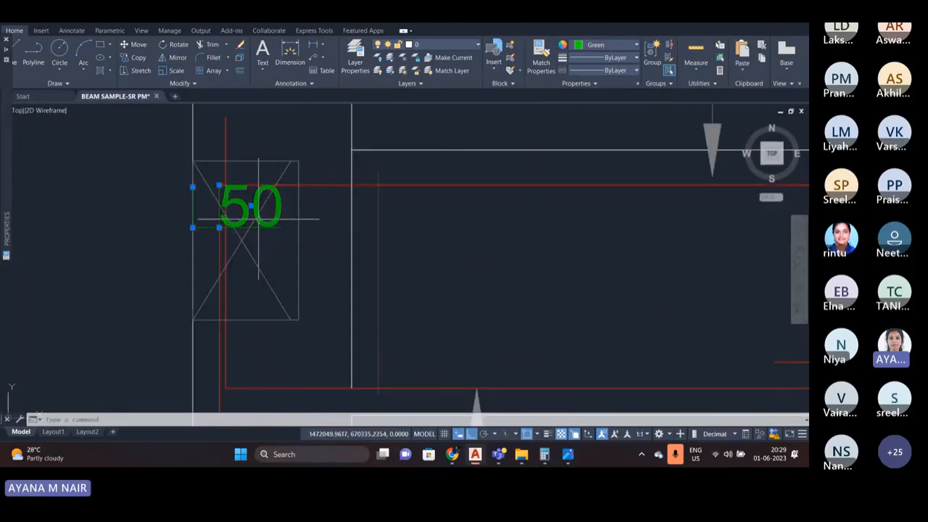
key("Delete")
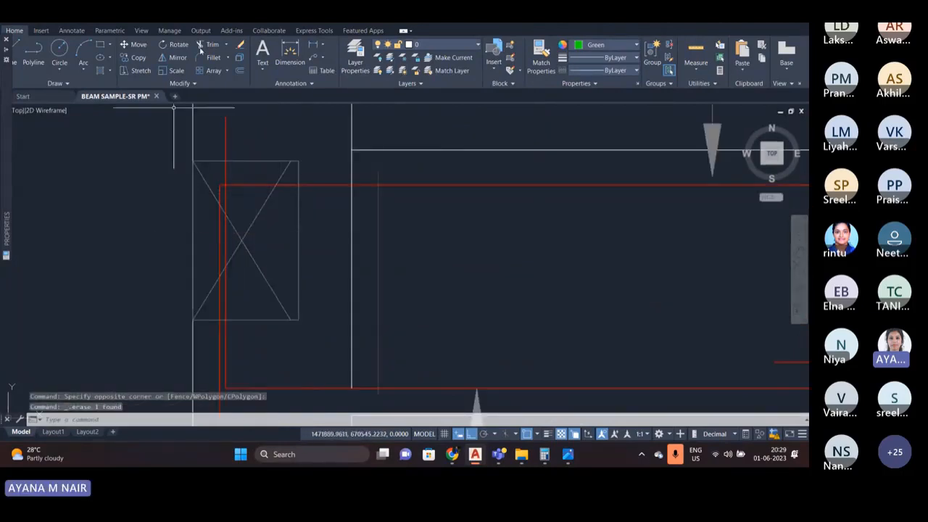
- Stretch the top bar's vertical leg in the grid A column inward by 8, away from the column's outer face
left_click(219, 221)
scroll(192, 174, "down", 2)
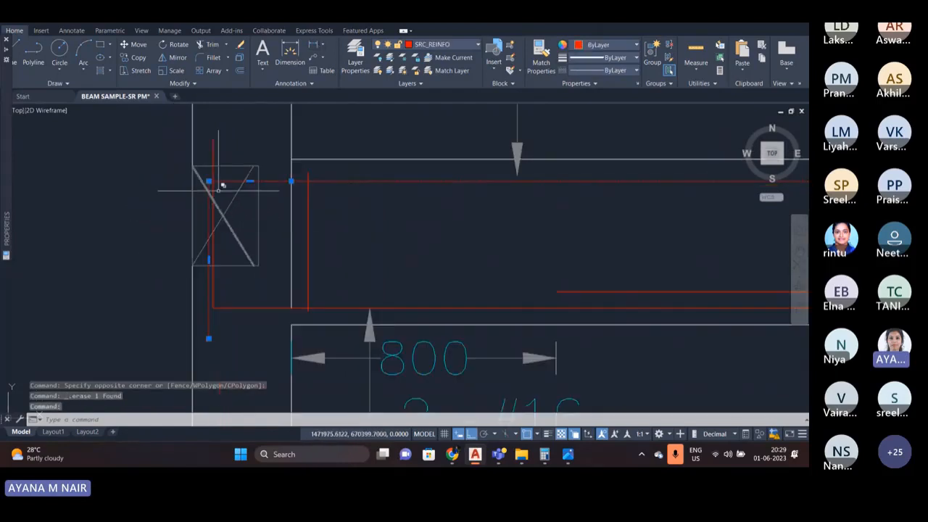
scroll(205, 262, "up", 4)
left_click(211, 250)
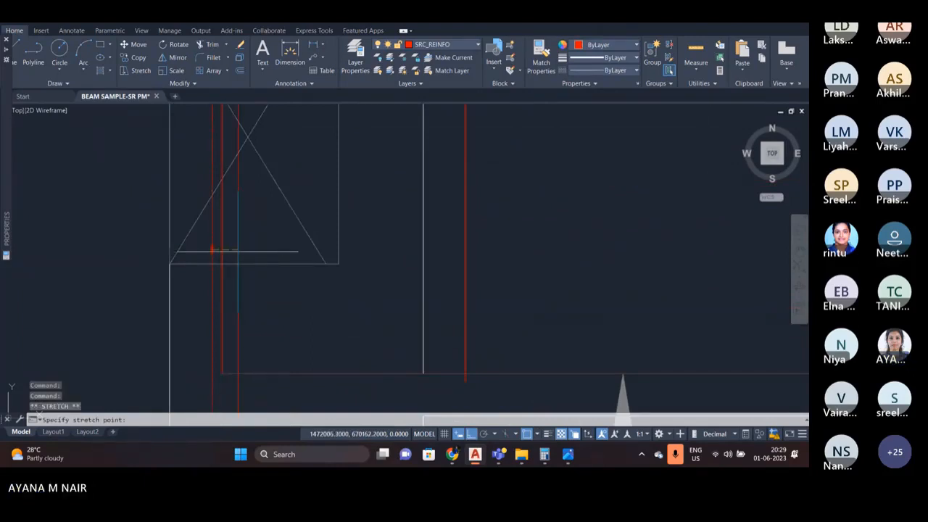
type("8")
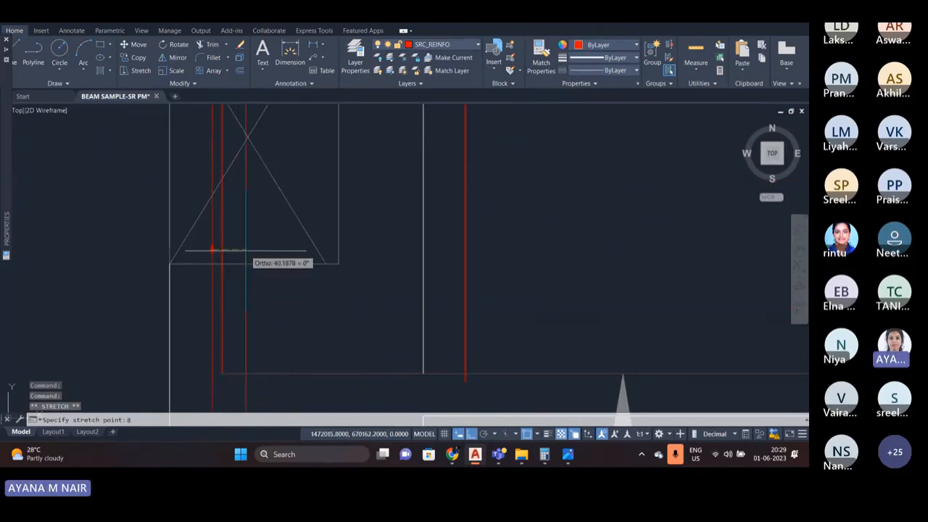
key("Return")
scroll(207, 263, "down", 4)
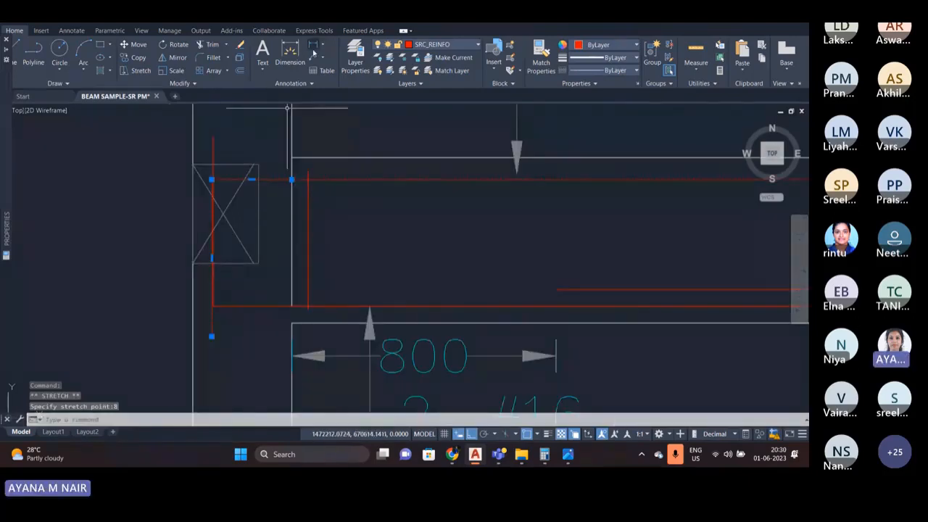
- Measure from the top bar's bend to the grid A column's outer face with a linear dimension, and erase that dimension
left_click(313, 49)
scroll(225, 182, "up", 4)
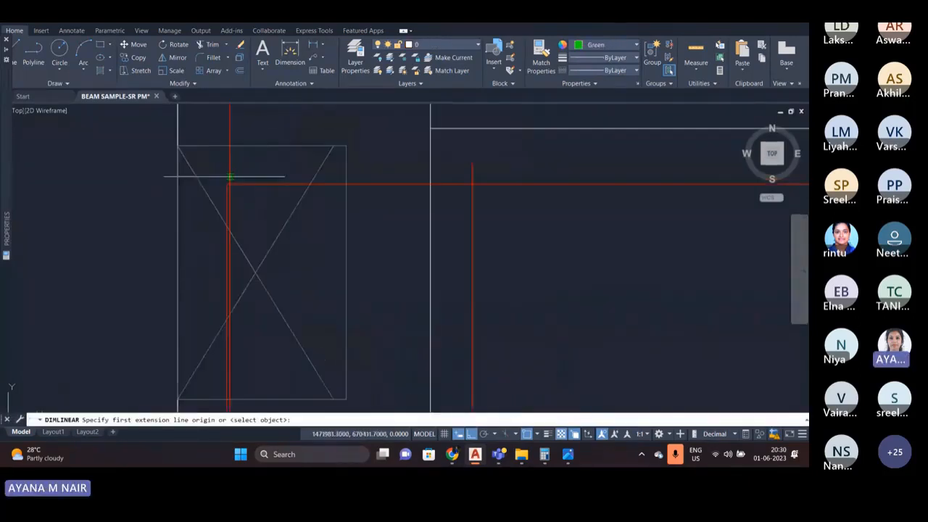
left_click(227, 184)
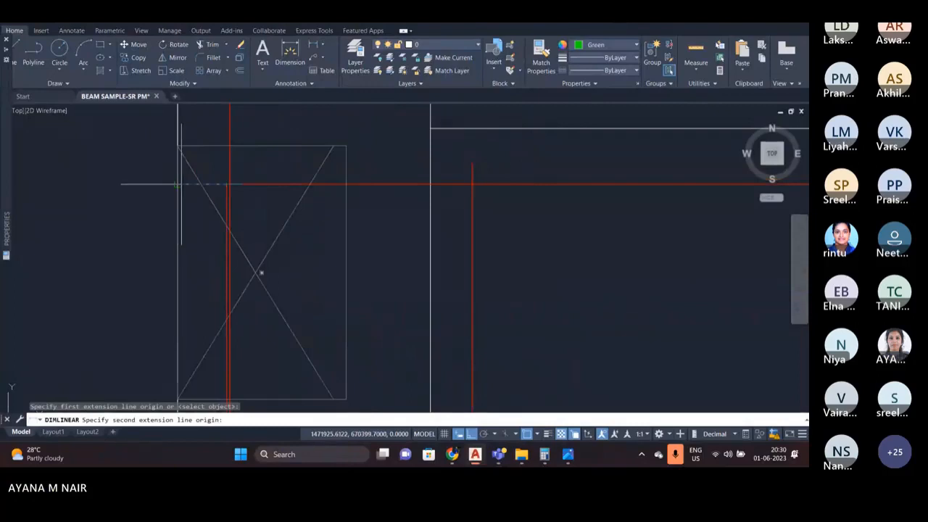
left_click(249, 241)
left_click(187, 241)
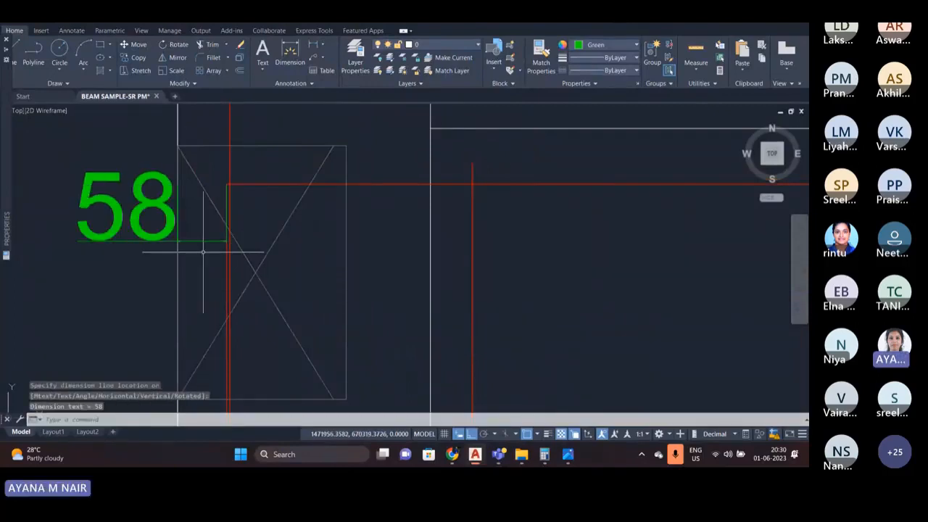
left_click(202, 252)
left_click(130, 206)
key("Delete")
- Select the top bar and examine its horizontal anchorage between the grid A column's inner face and the bend
scroll(133, 186, "down", 2)
middle_click_drag(239, 179, 209, 179)
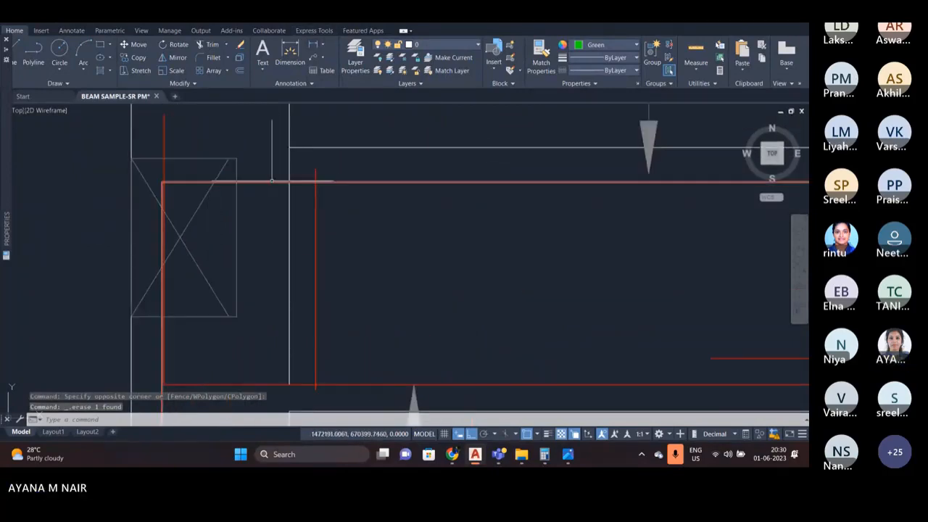
left_click(272, 181)
scroll(272, 164, "down", 2)
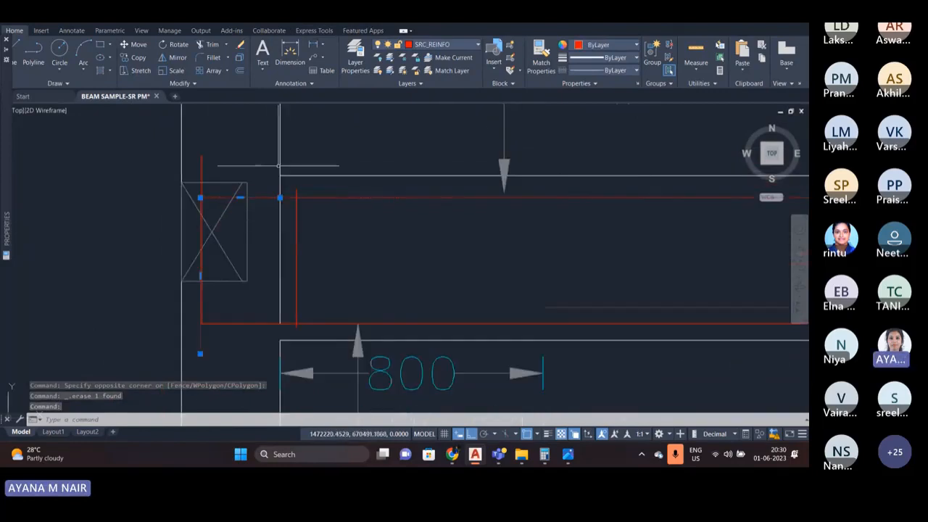
scroll(270, 185, "down", 2)
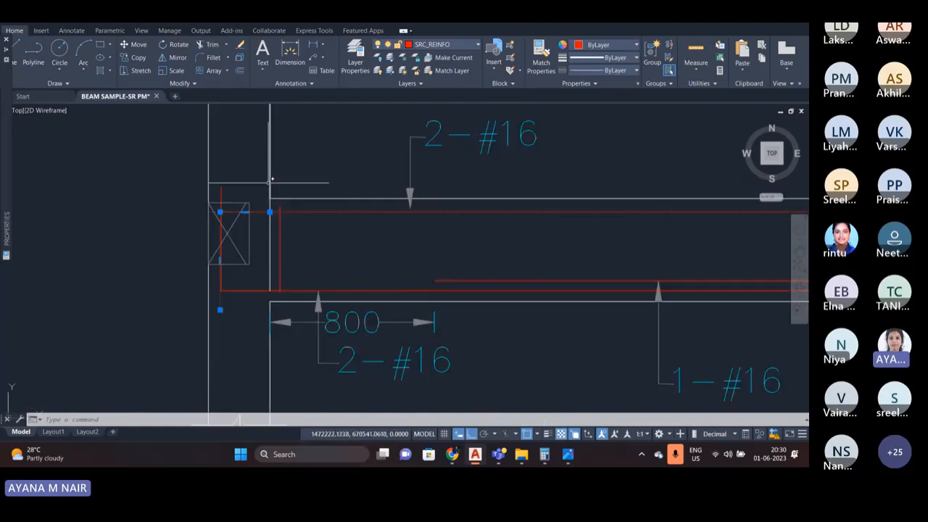
scroll(263, 211, "up", 2)
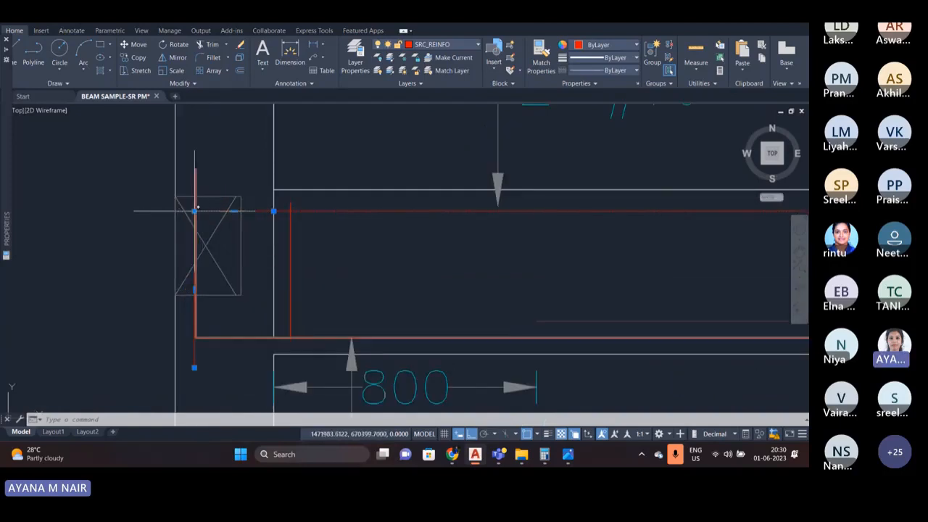
mouse_move(194, 210)
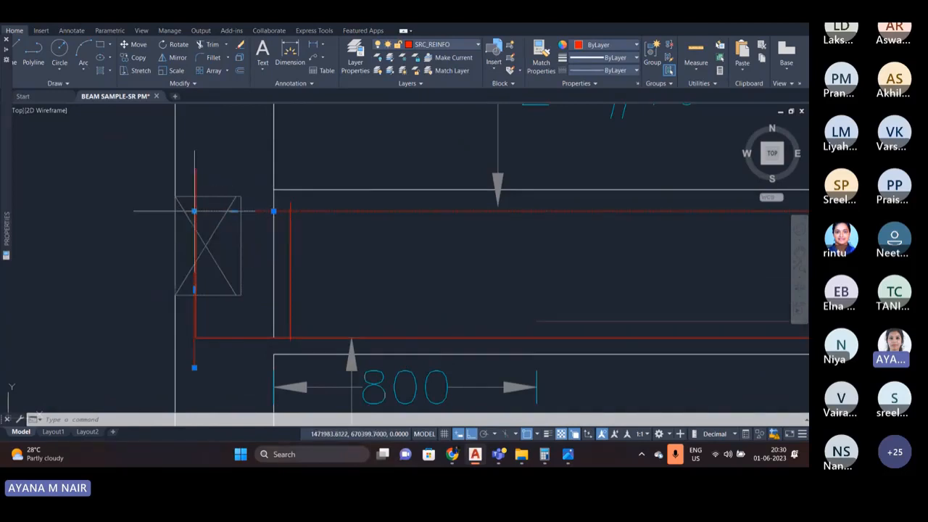
scroll(185, 196, "down", 2)
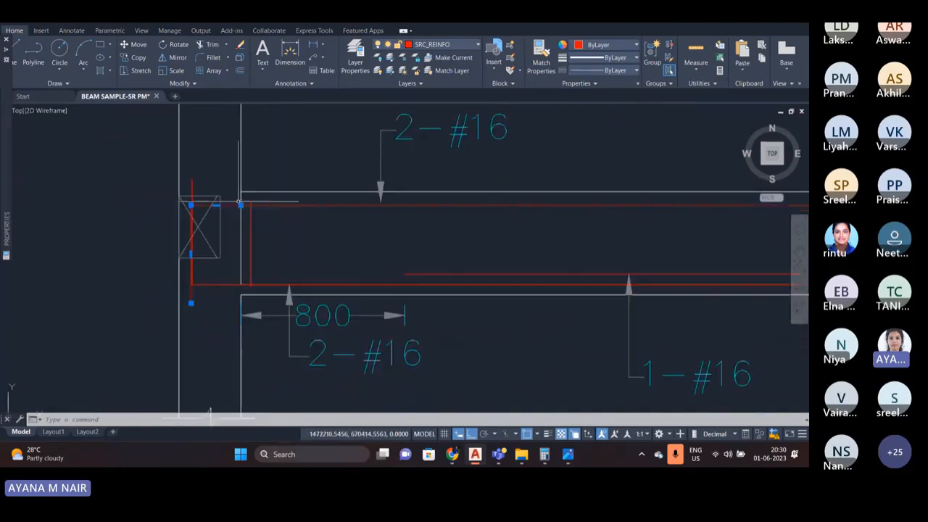
- Switch to Calculator, subtract 242 from 725, and return to the B3 drawing
mouse_move(544, 454)
left_click(544, 412)
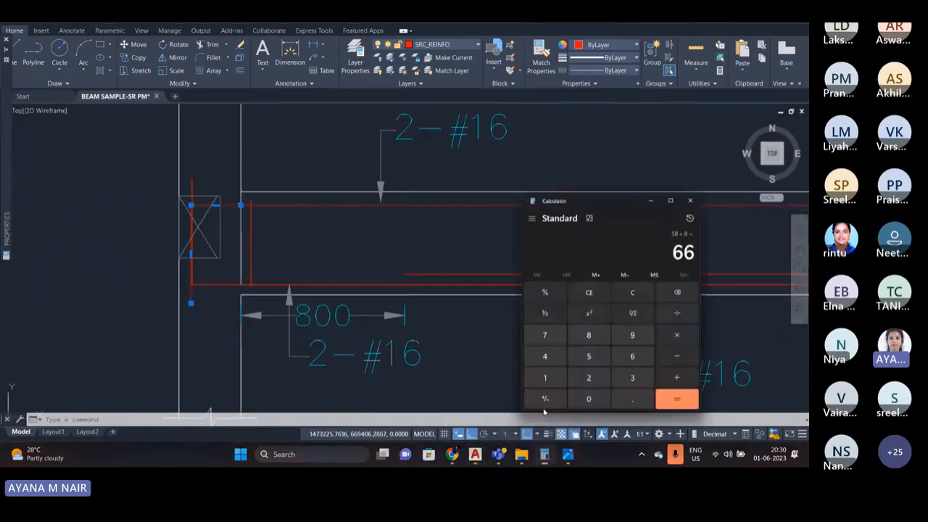
double_click(711, 216)
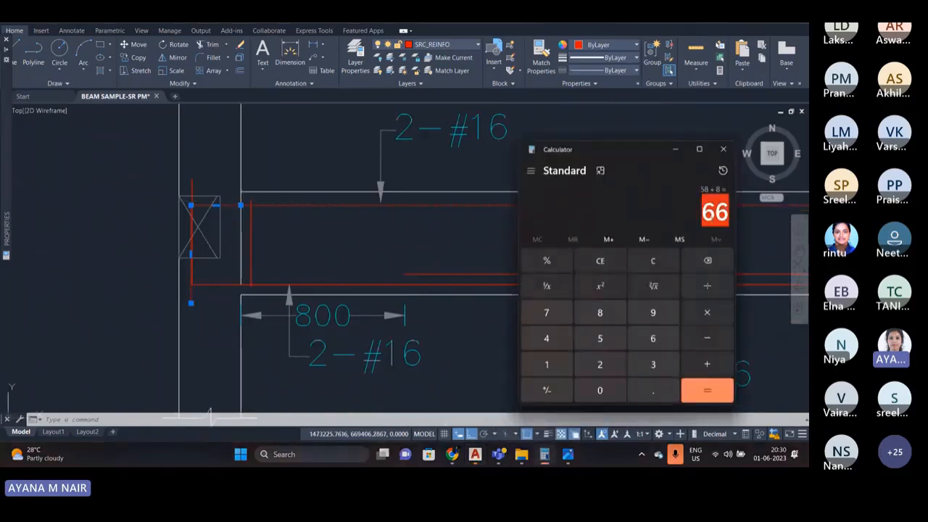
key("Escape")
type("72")
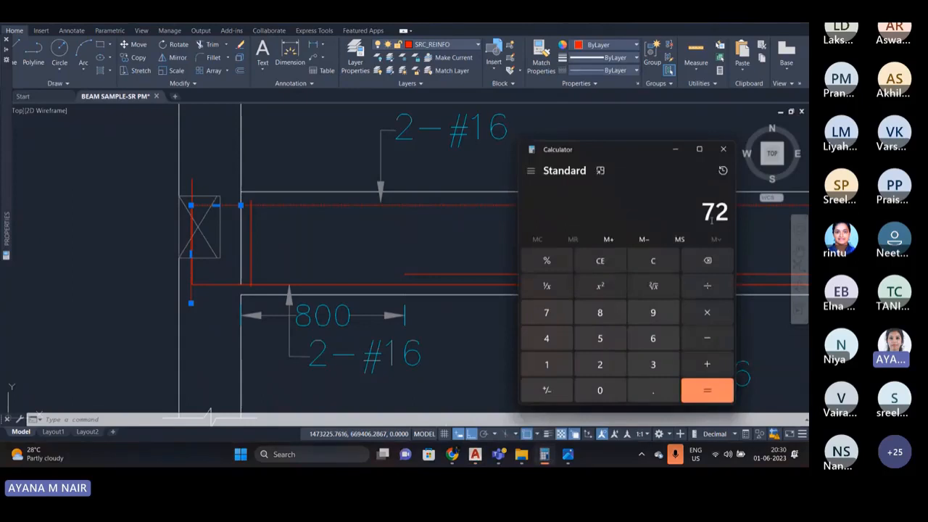
type("5-")
type("242")
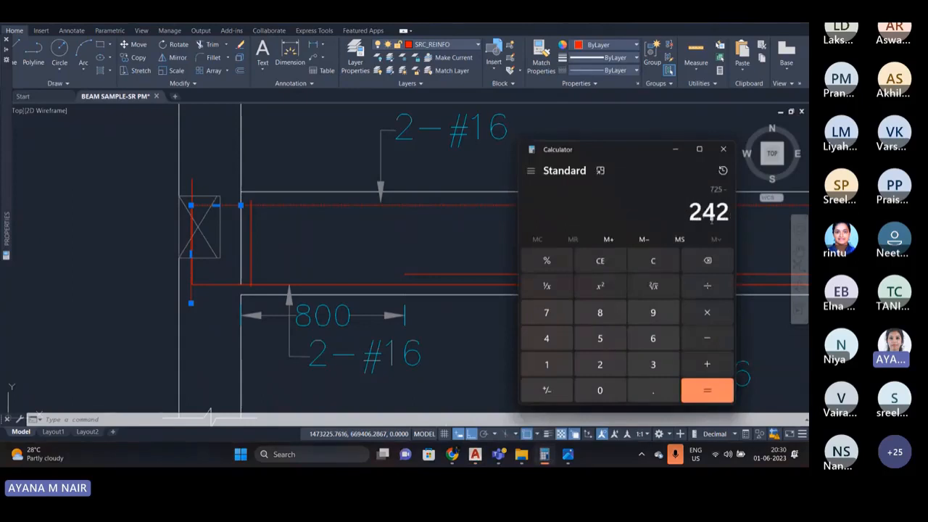
key("Return")
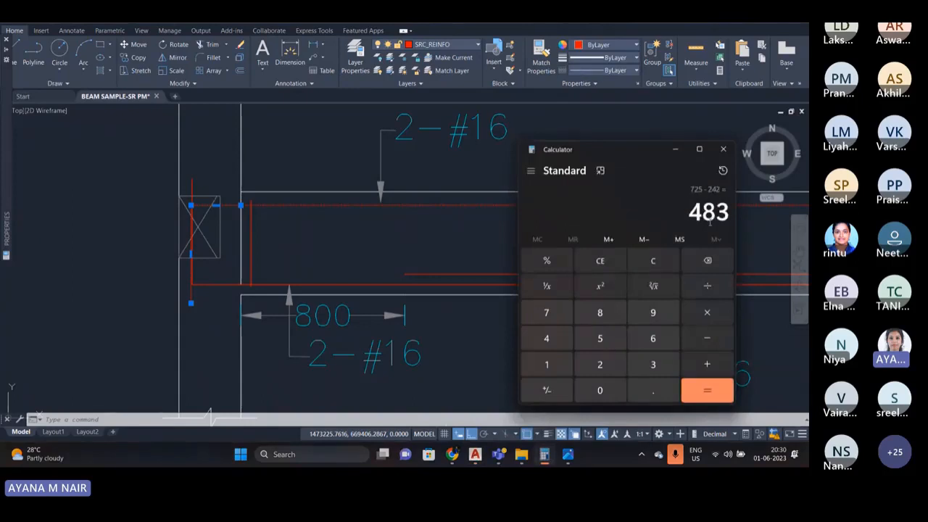
left_click(675, 149)
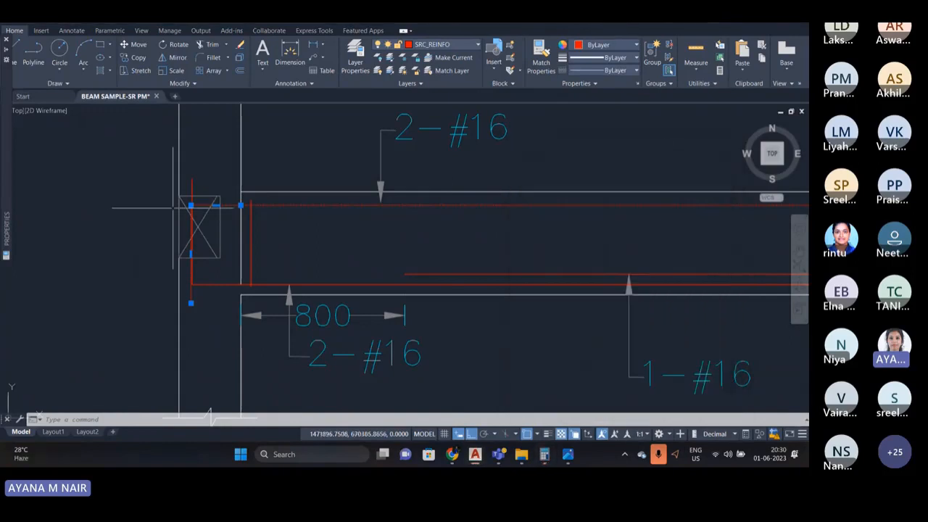
- Set the top bar's vertical leg in the grid A column to 483 and check both segment lengths at its bend
scroll(196, 242, "up", 4)
scroll(206, 289, "down", 4)
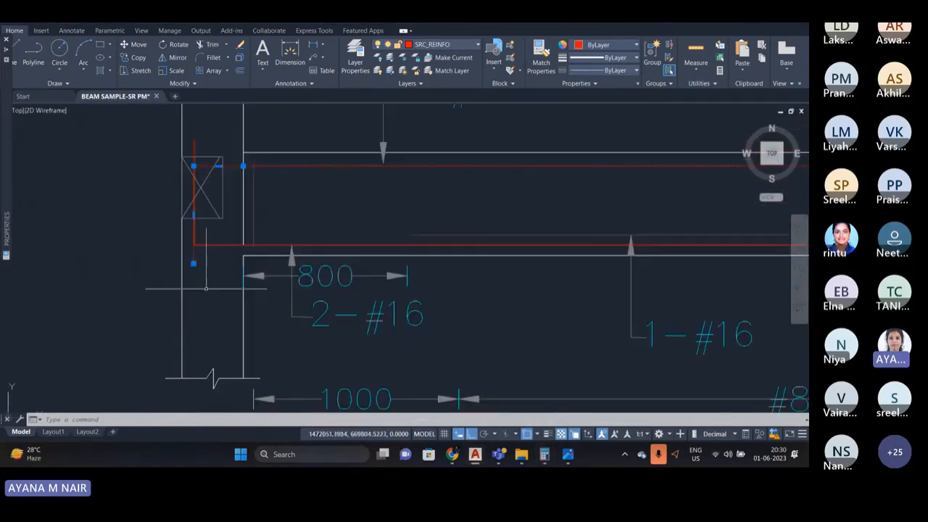
scroll(187, 263, "up", 4)
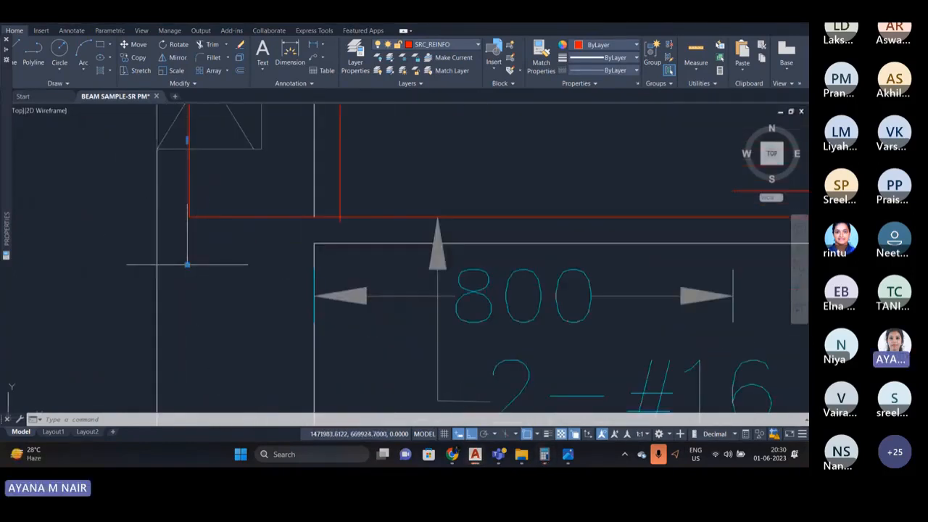
left_click(187, 265)
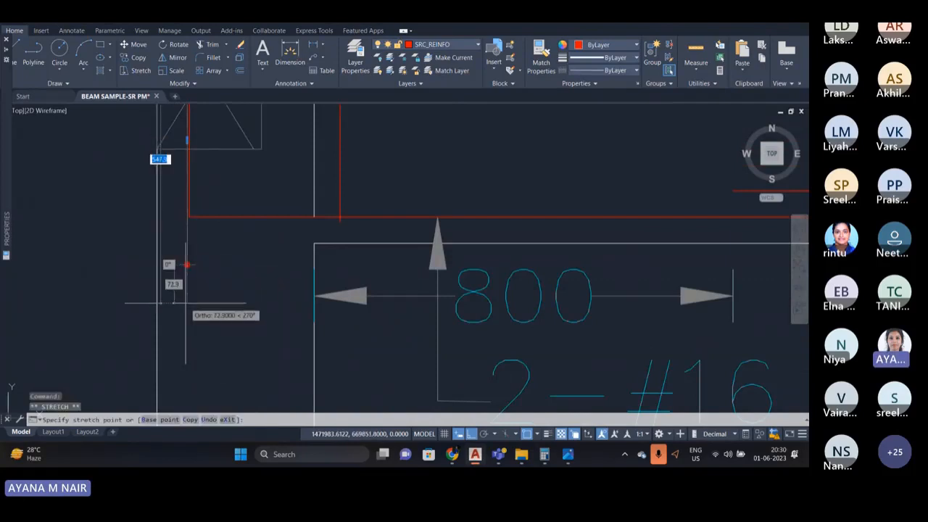
type("483")
key("Return")
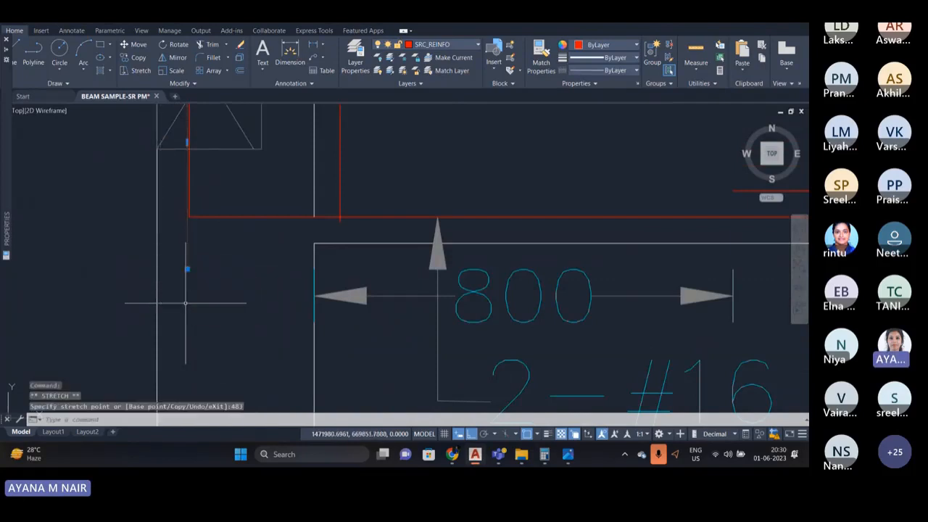
scroll(164, 253, "down", 4)
scroll(163, 253, "up", 3)
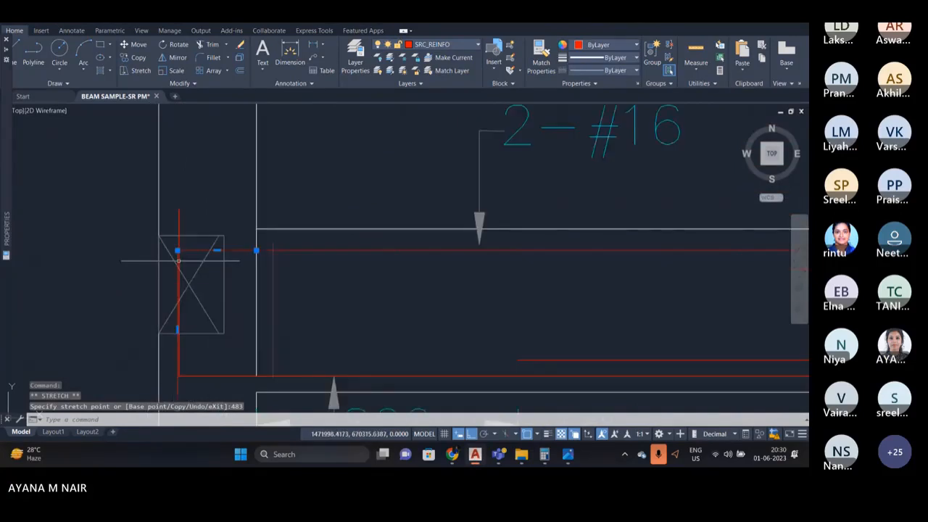
mouse_move(179, 250)
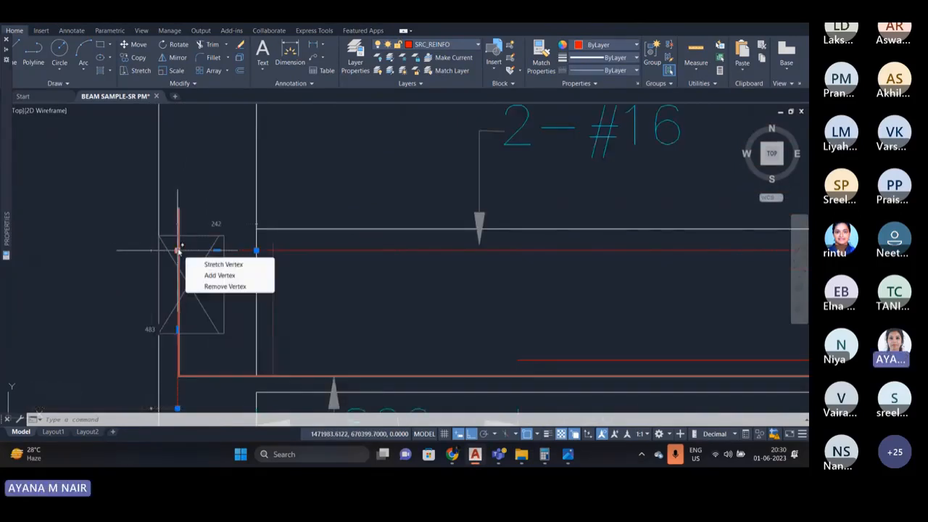
scroll(166, 226, "down", 3)
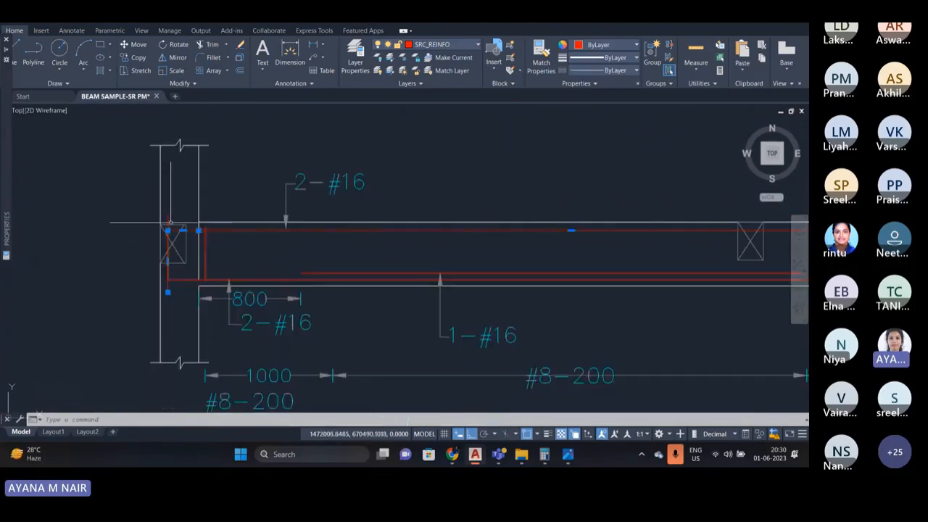
scroll(168, 230, "up", 3)
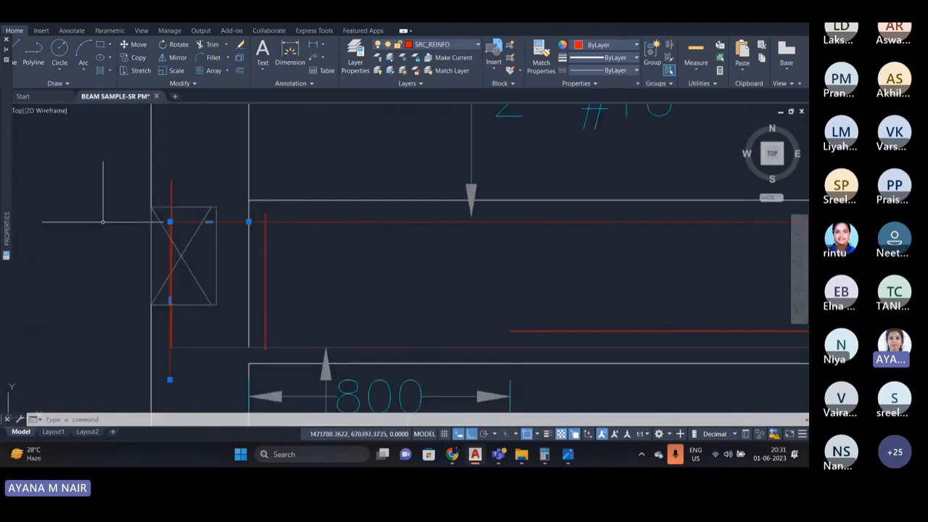
- Add a linear dimension from the top bar's bend at the beam's opposite end to that column's outer face
scroll(78, 207, "down", 4)
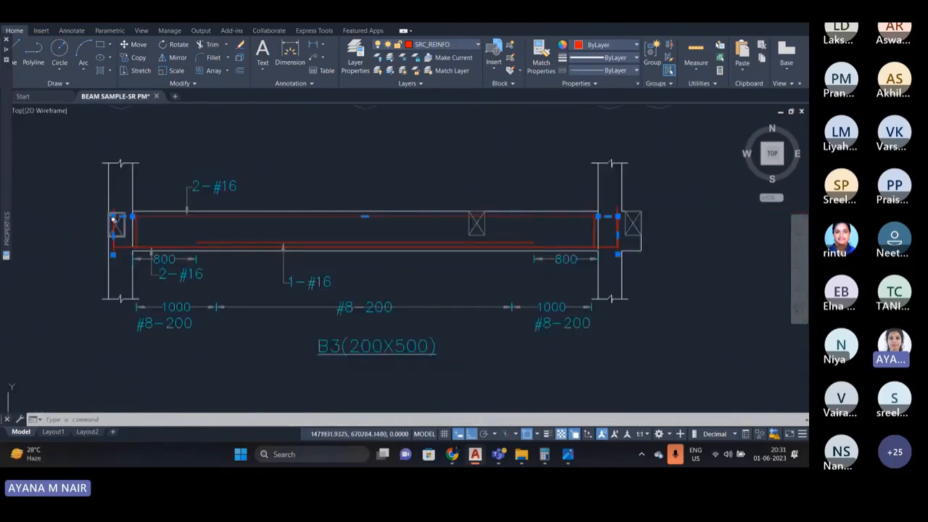
scroll(114, 219, "down", 2)
scroll(404, 213, "up", 8)
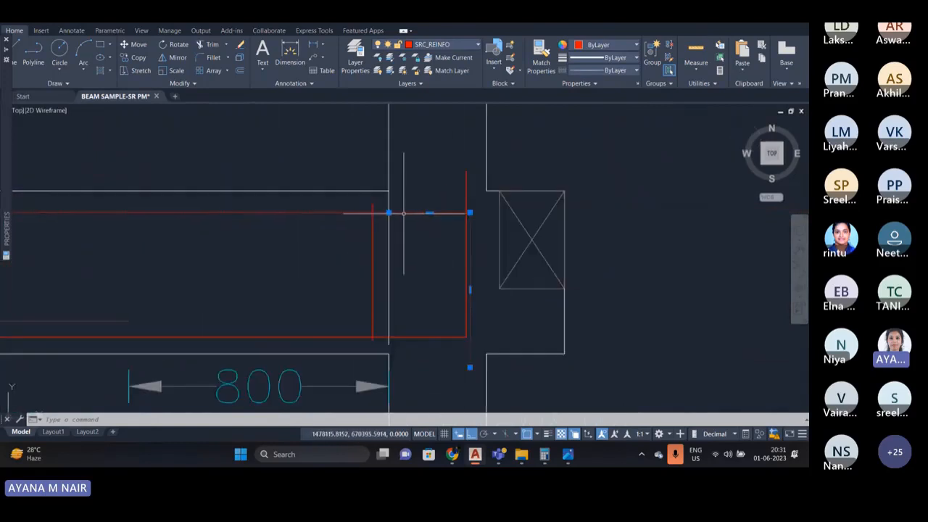
scroll(392, 217, "up", 4)
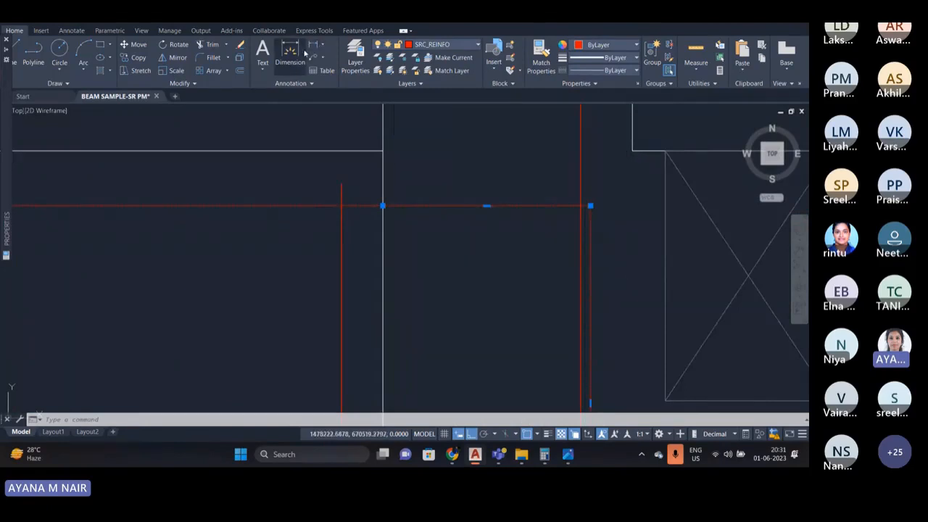
left_click(290, 52)
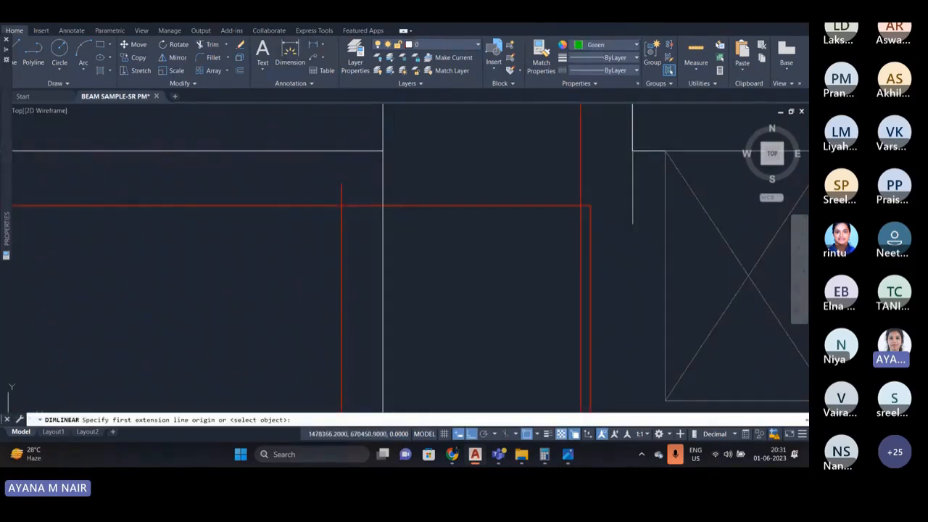
left_click(593, 207)
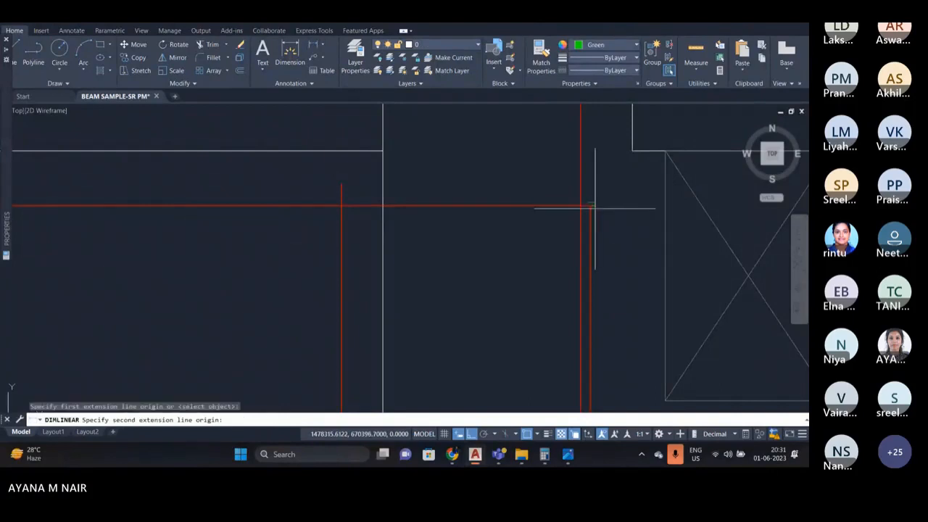
left_click(581, 206)
left_click(643, 244)
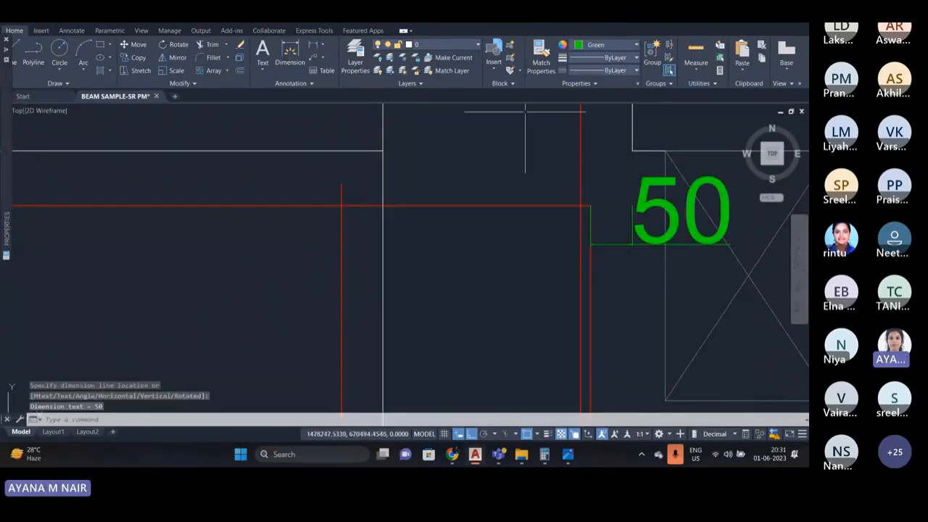
- Stretch the top bar's vertical leg in the grid C column 8 inward and check both segment lengths at its bend
scroll(526, 111, "down", 2)
left_click(565, 231)
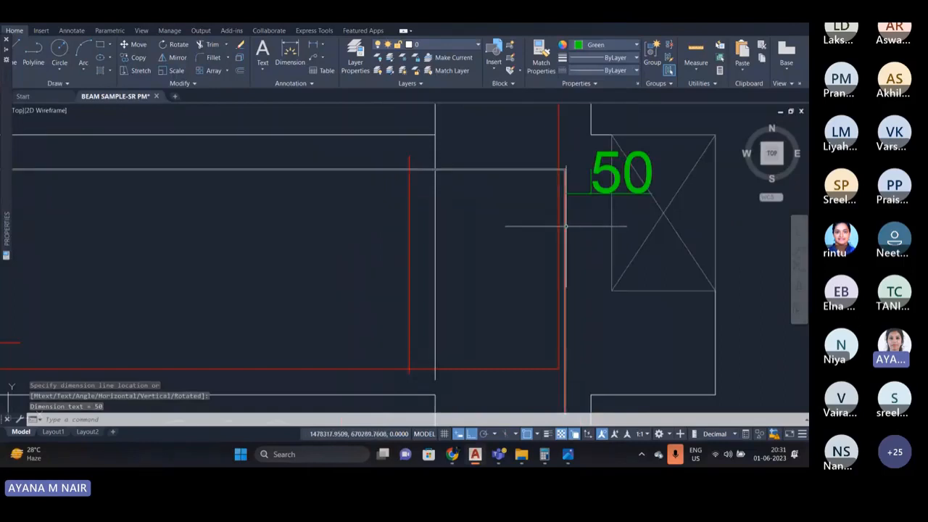
left_click(565, 292)
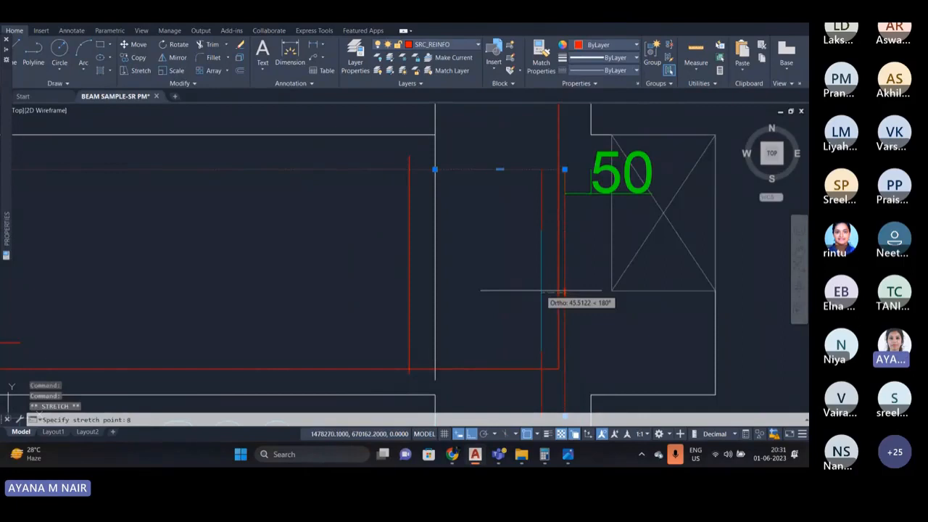
key("Return")
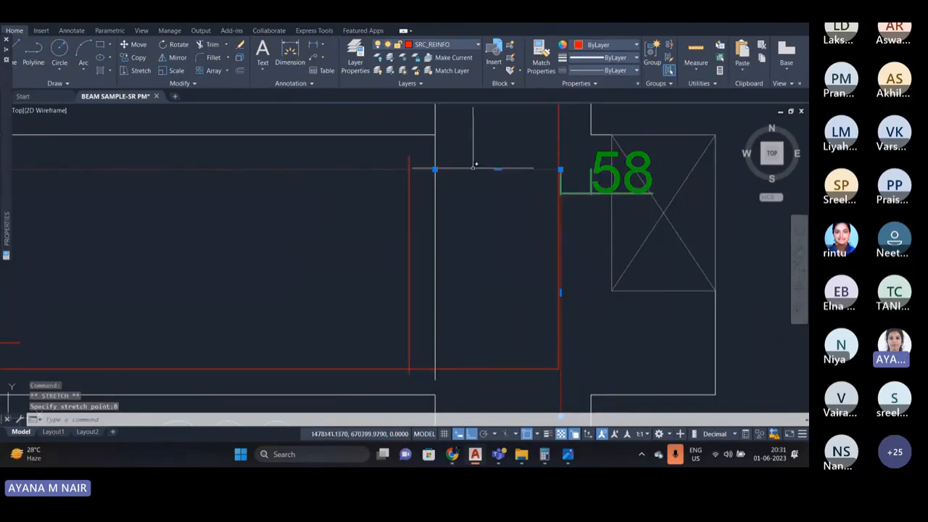
scroll(477, 166, "down", 2)
scroll(523, 154, "up", 2)
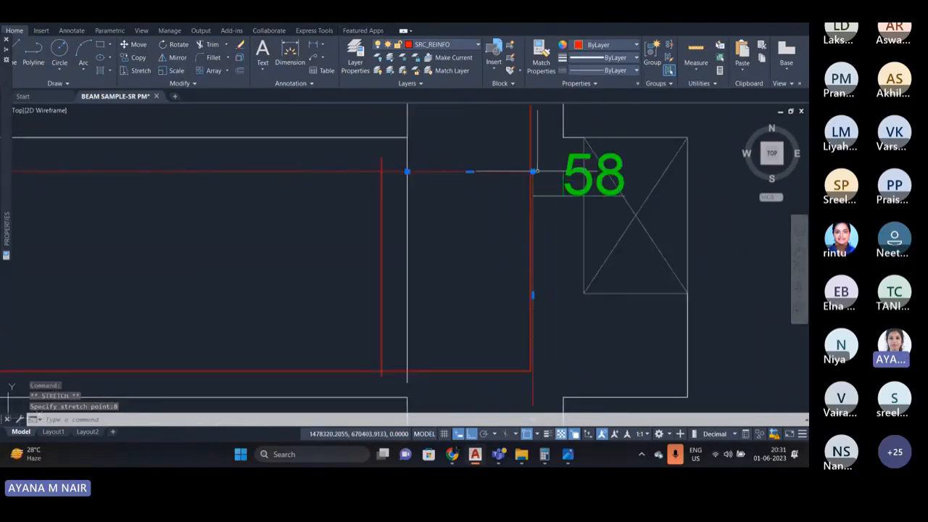
mouse_move(533, 171)
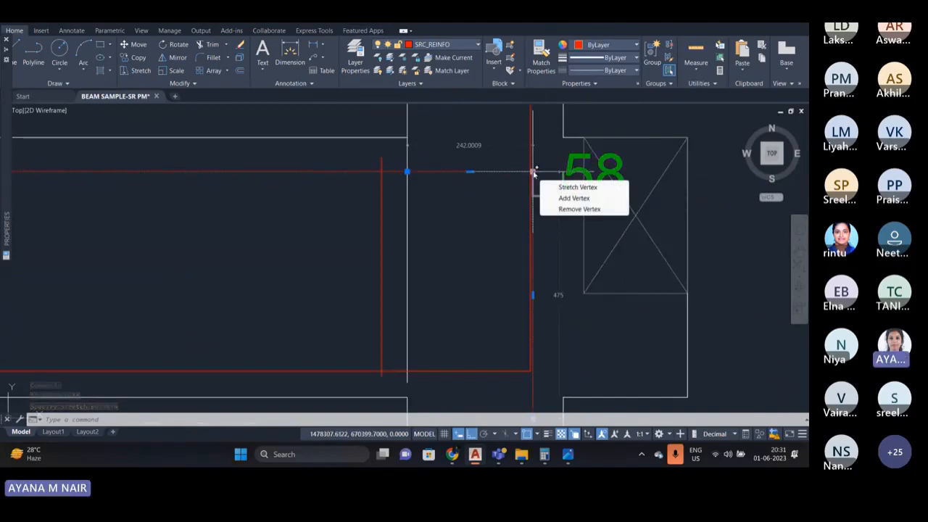
- Set the top bar's vertical leg in the grid C column to 483 and deselect the bar
scroll(534, 172, "down", 2)
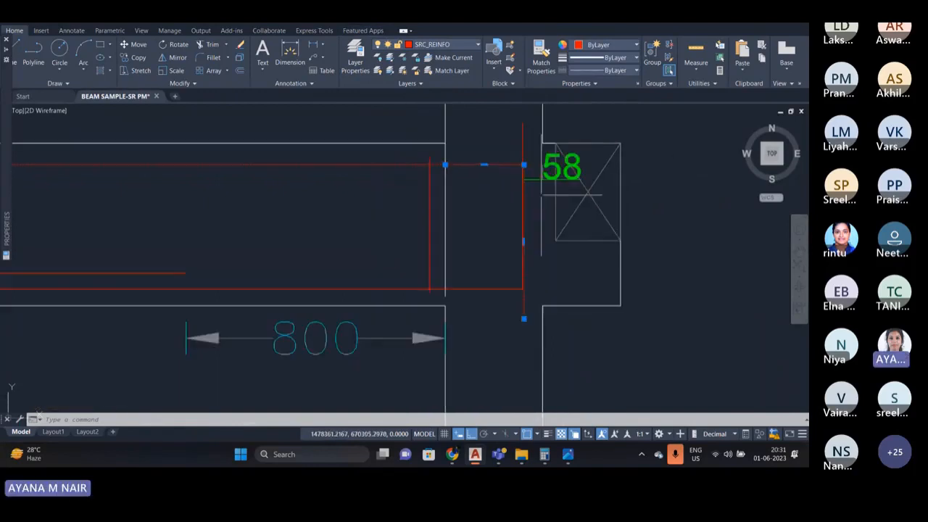
scroll(508, 184, "down", 2)
scroll(516, 280, "up", 3)
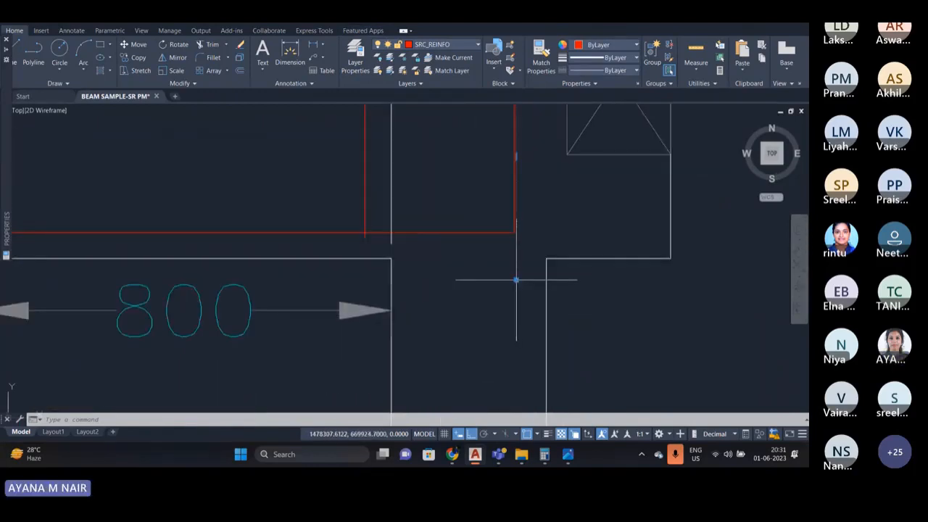
left_click(516, 280)
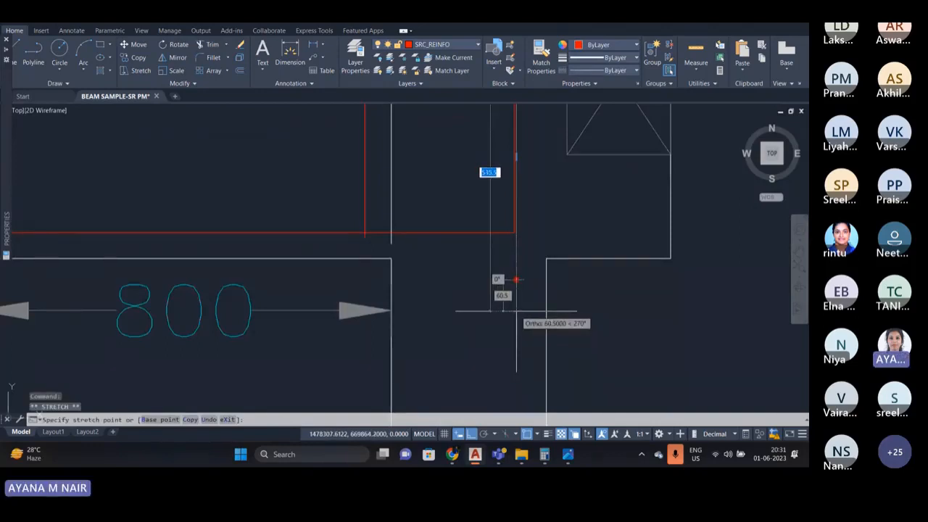
type("483")
key("Return")
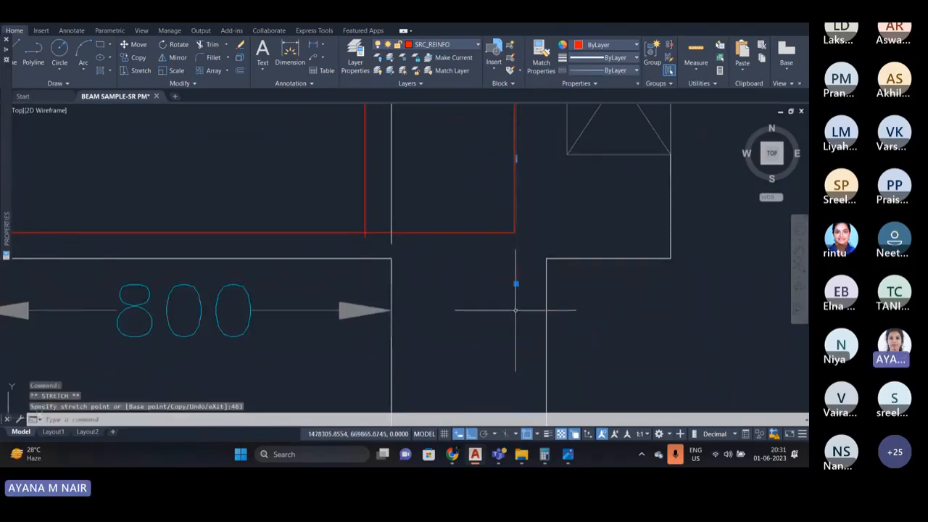
scroll(502, 297, "down", 2)
scroll(530, 245, "down", 5)
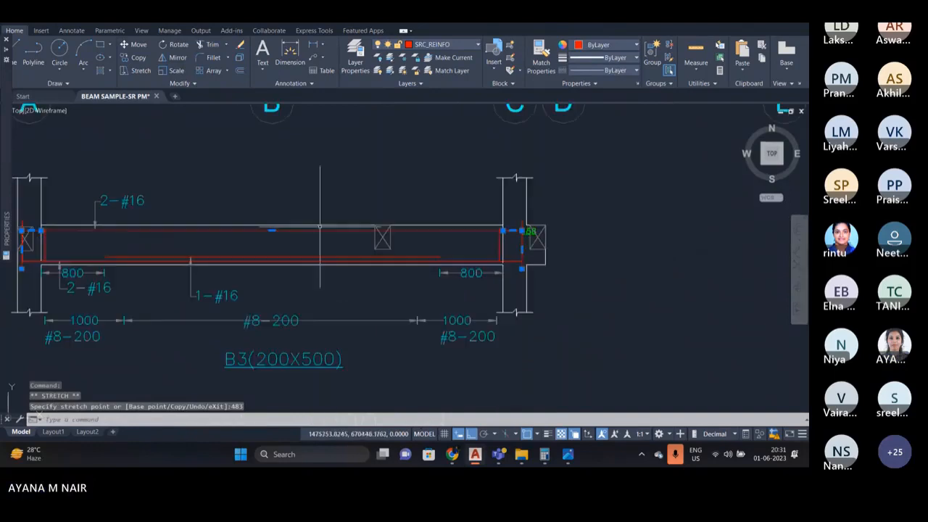
scroll(307, 239, "down", 2)
scroll(178, 217, "up", 5)
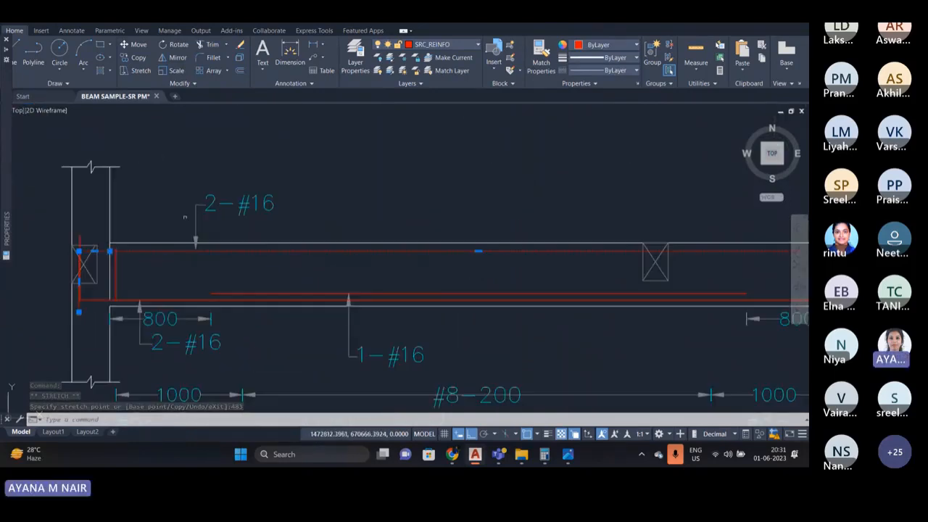
key("Escape")
- Stretch the arrow tip of the upper 2-#16 leader down to the top bar
scroll(184, 219, "up", 1)
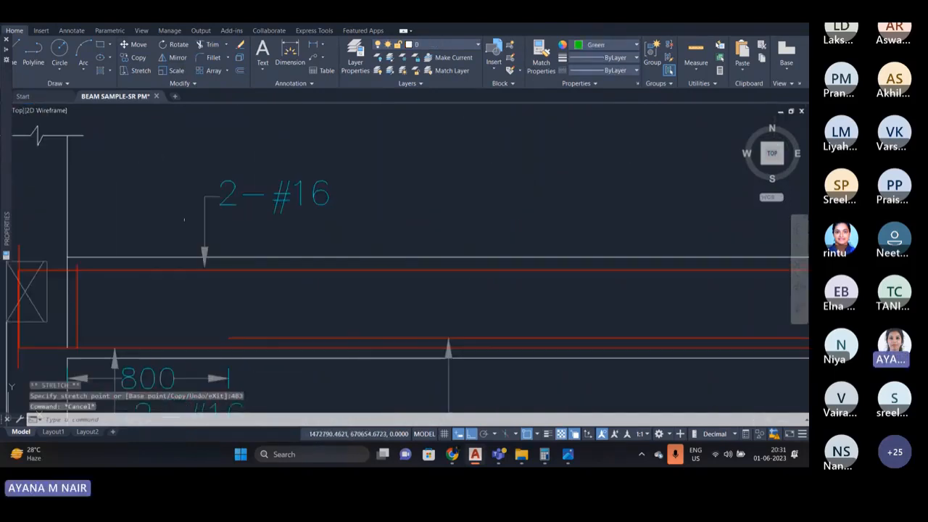
left_click(311, 221)
left_click(198, 166)
scroll(204, 267, "up", 5)
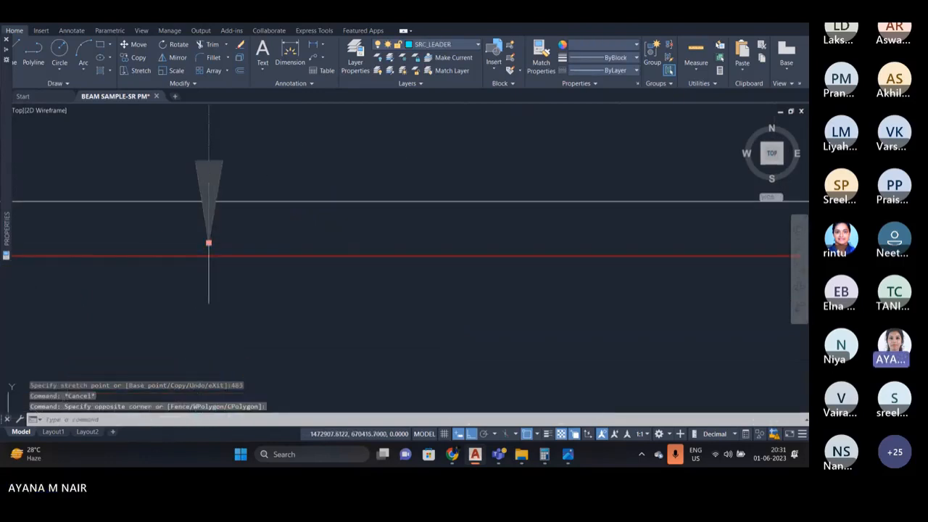
left_click(209, 243)
scroll(235, 264, "down", 4)
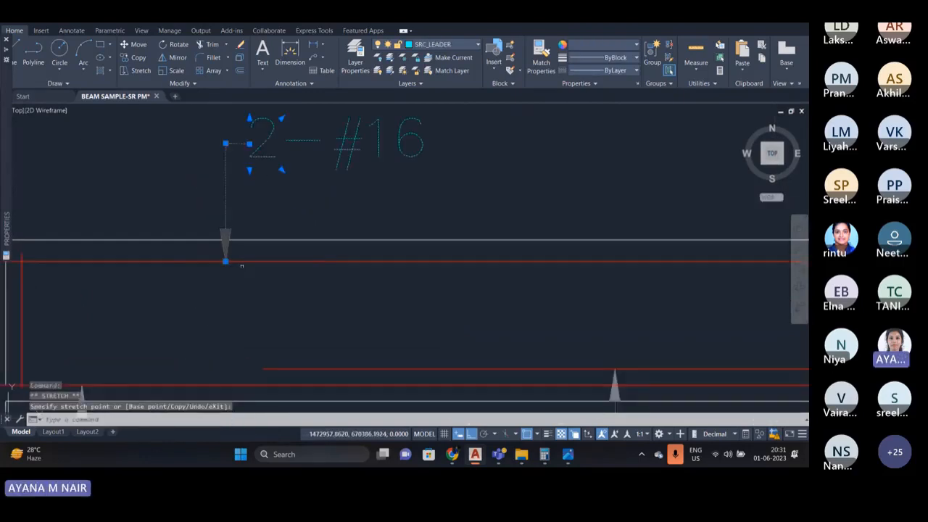
scroll(266, 187, "down", 2)
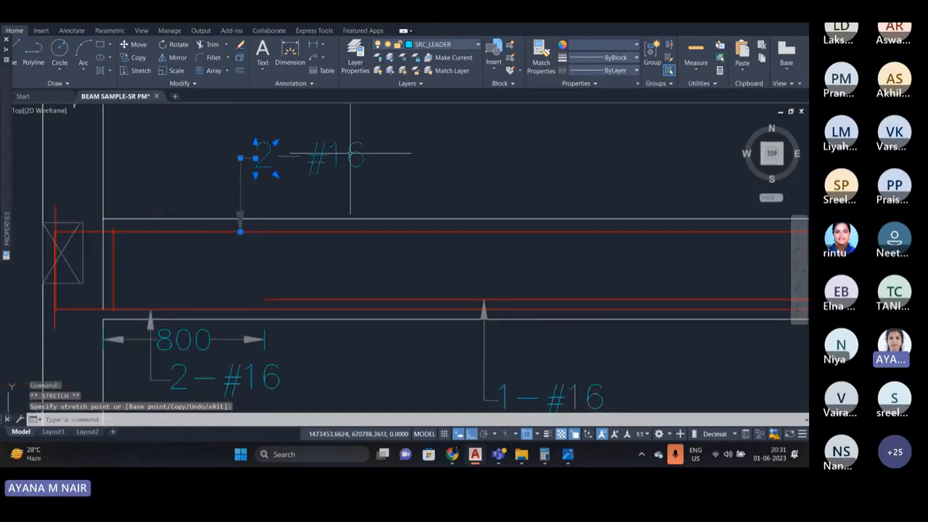
scroll(245, 172, "down", 2)
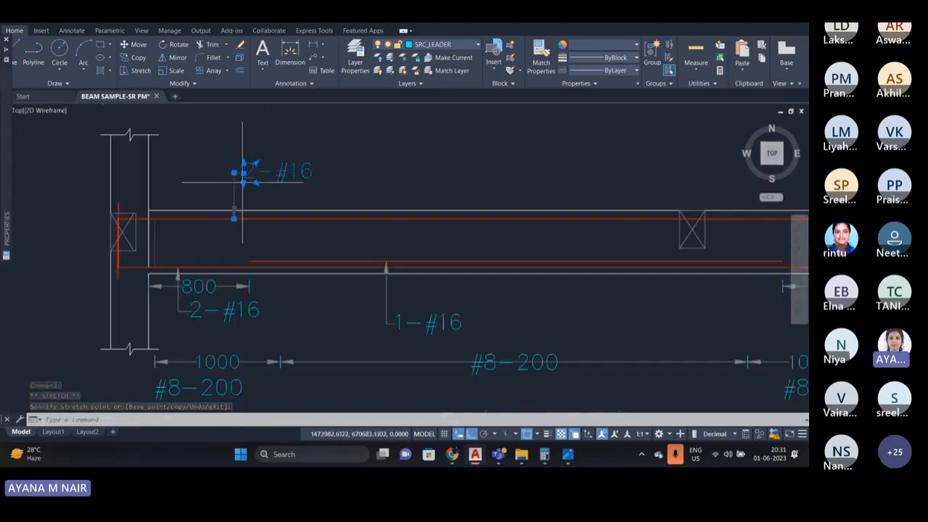
scroll(245, 172, "down", 2)
key("Escape")
- Measure the bottom bar's cover to the beam's lower face with a temporary linear dimension and erase that dimension
scroll(263, 234, "up", 3)
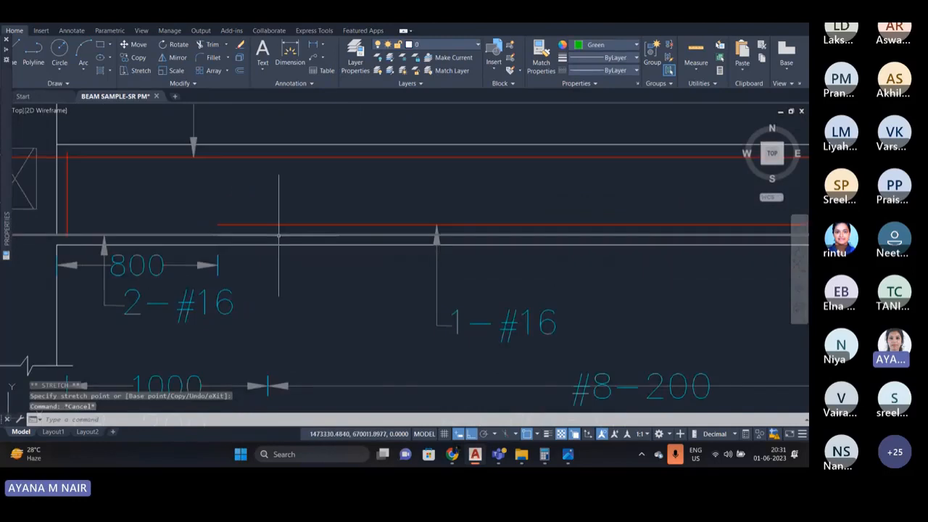
left_click(276, 229)
scroll(275, 233, "down", 3)
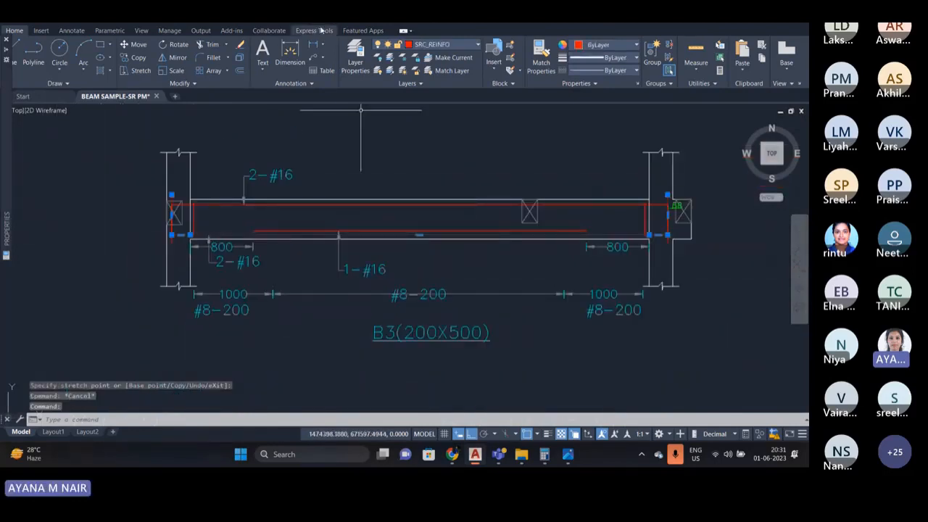
left_click(313, 44)
scroll(408, 210, "up", 3)
left_click(411, 227)
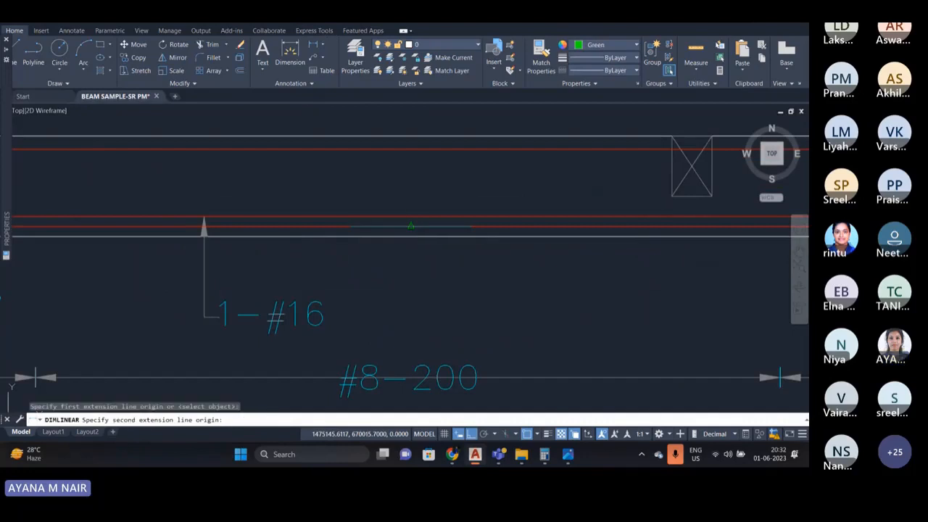
left_click(410, 235)
left_click(451, 248)
scroll(448, 233, "up", 3)
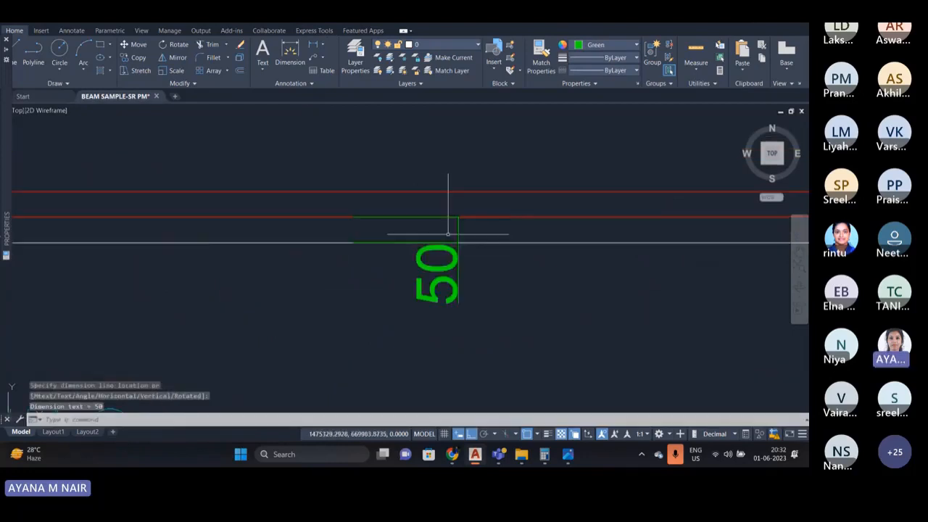
left_click(466, 298)
left_click(429, 290)
key("Delete")
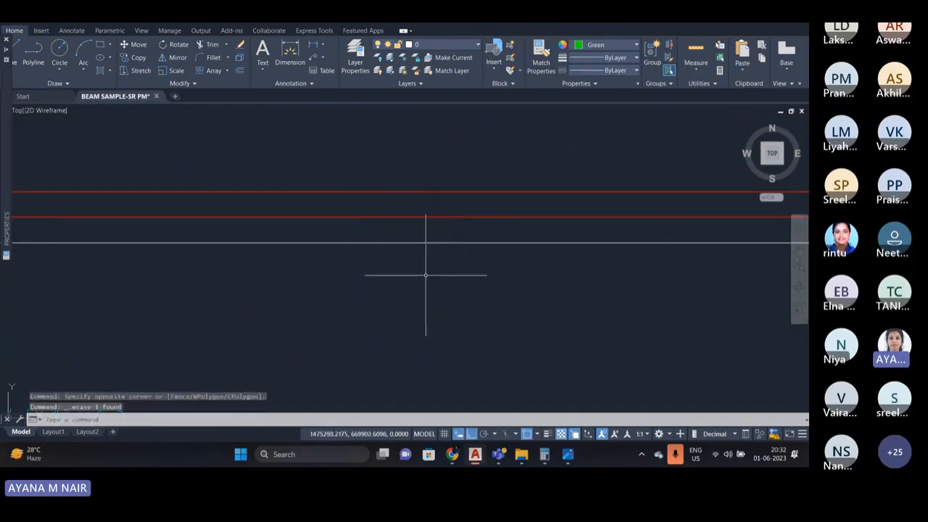
scroll(427, 273, "down", 5)
scroll(301, 206, "down", 2)
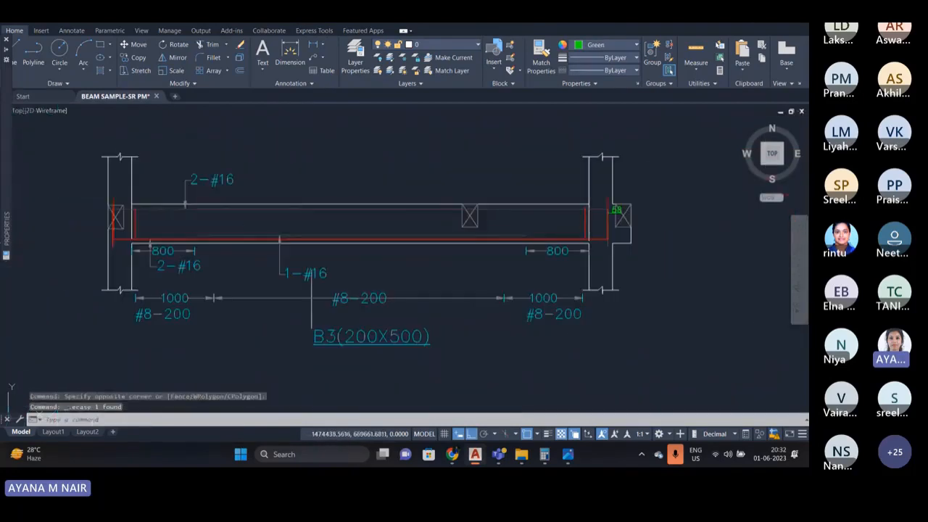
- Stretch the bottom 2-#16 bar's long horizontal segment upward by 16
scroll(330, 275, "up", 2)
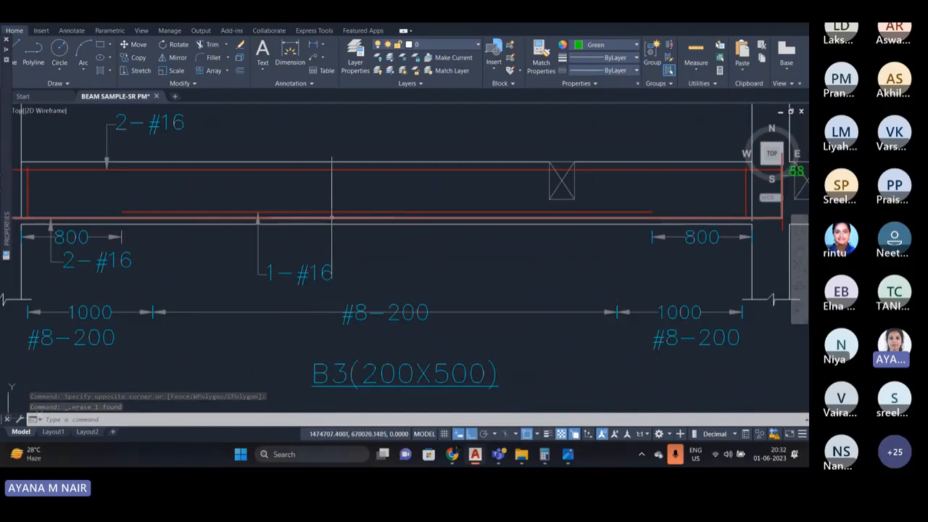
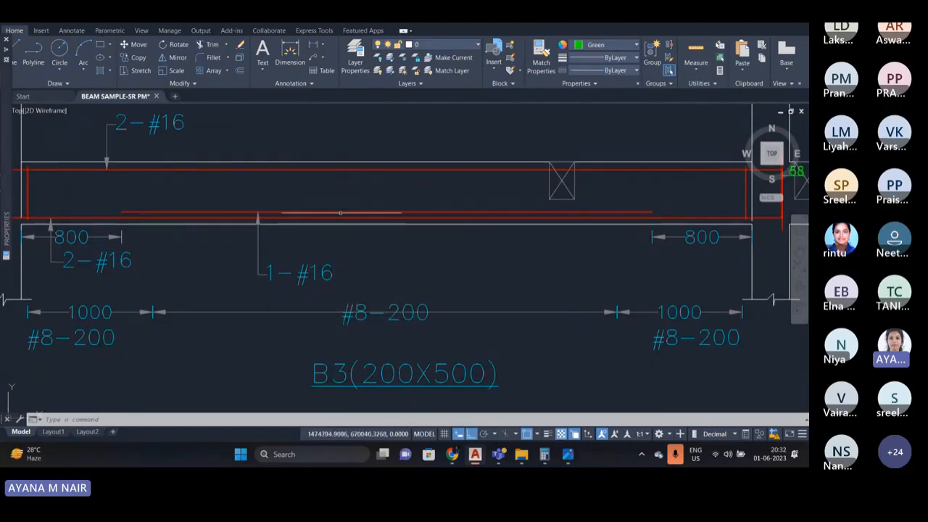
left_click(340, 214)
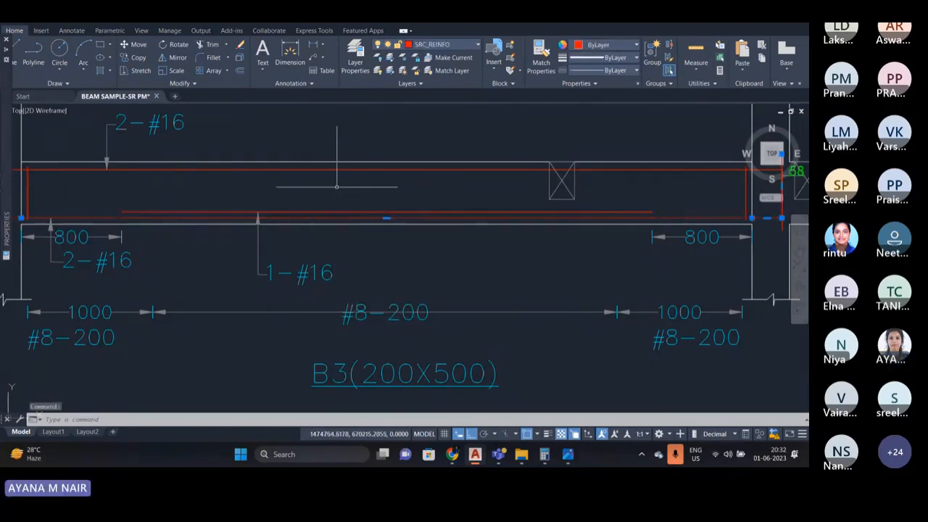
scroll(371, 214, "up", 4)
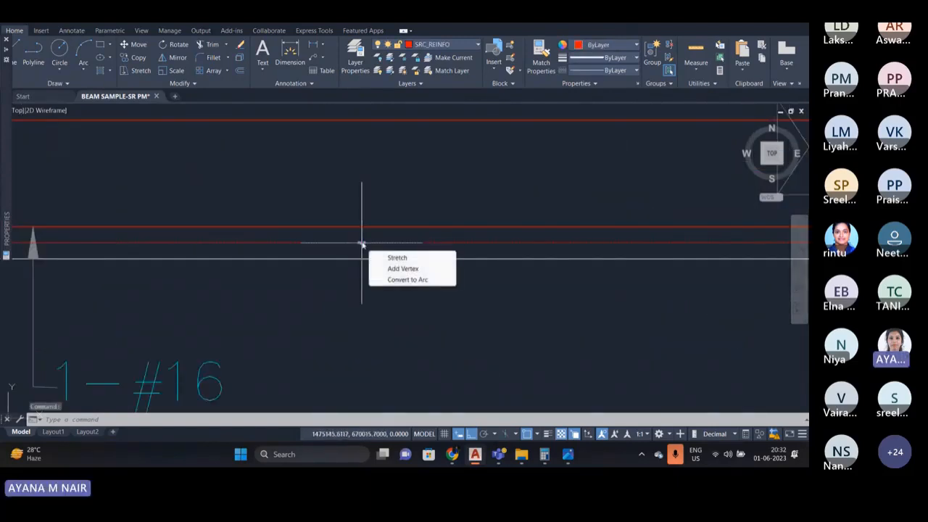
left_click(361, 242)
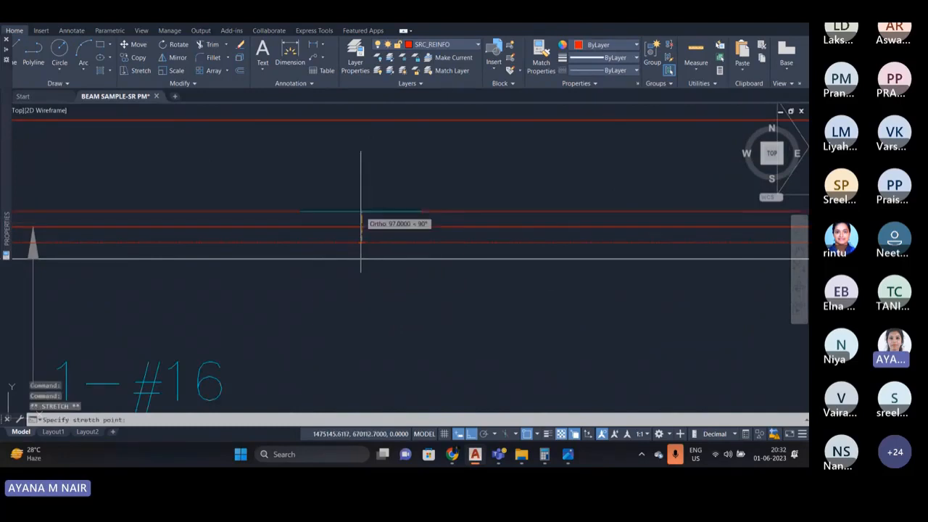
type("16")
key("Return")
key("Escape")
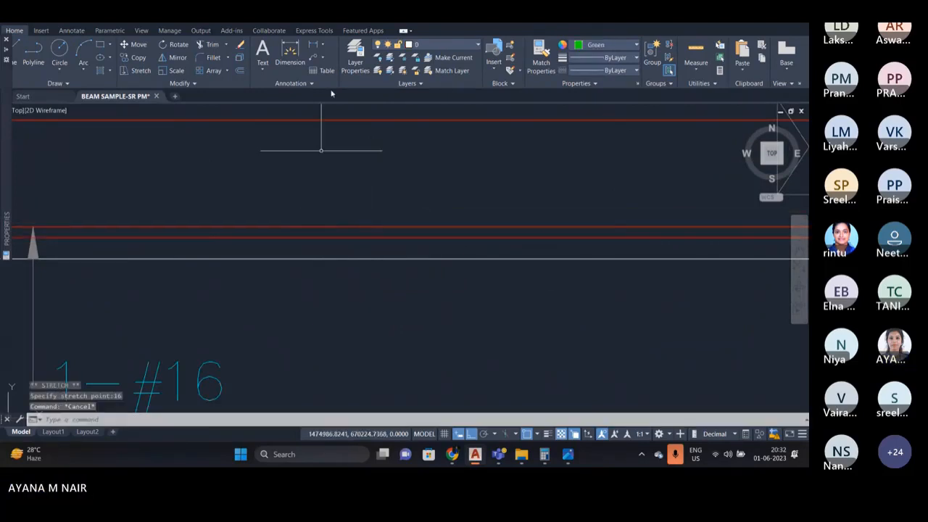
- Recheck the raised bottom bar's distance to the beam's lower face with a linear dimension and erase the dimension
left_click(317, 47)
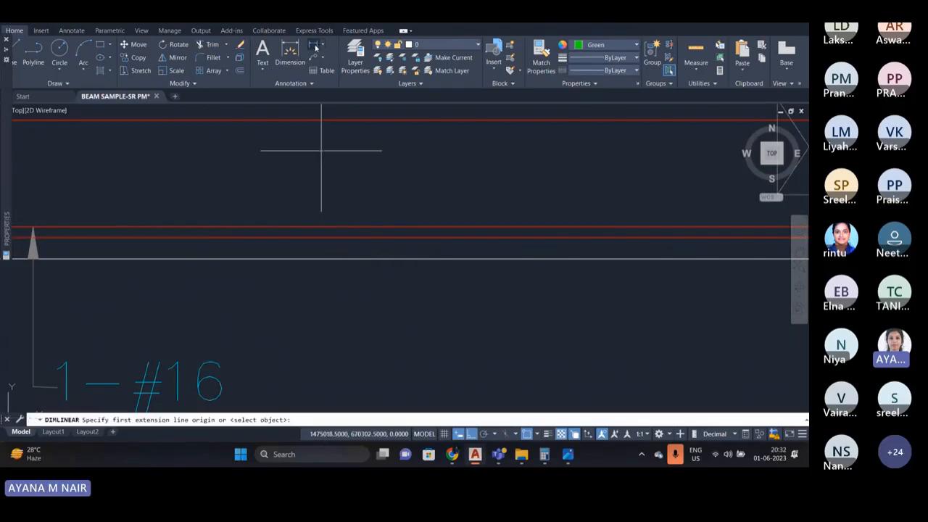
scroll(435, 233, "up", 2)
left_click(431, 239)
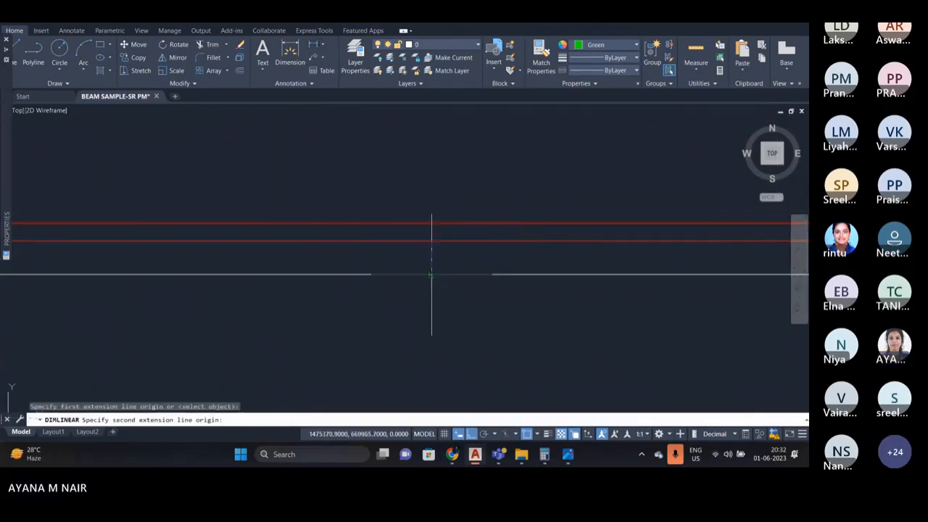
left_click(431, 274)
left_click(396, 279)
scroll(403, 285, "down", 2)
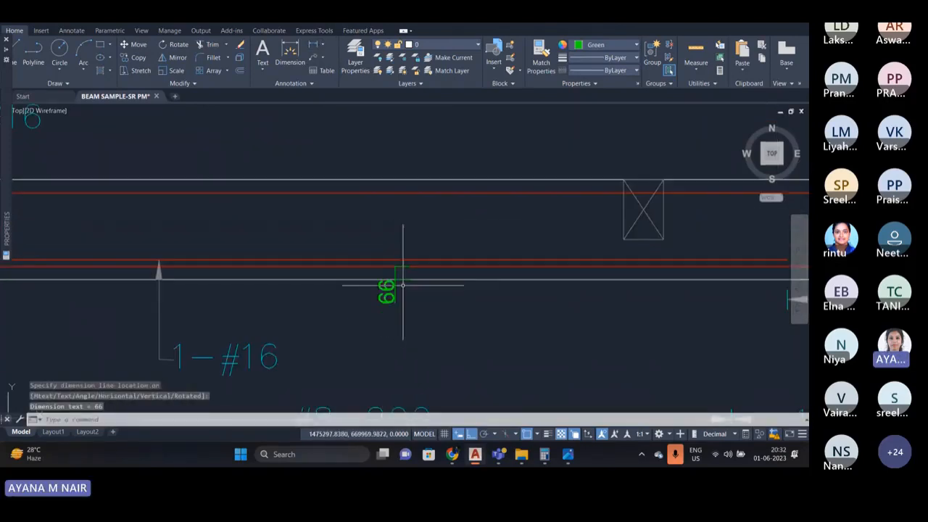
scroll(400, 279, "down", 2)
scroll(391, 267, "up", 4)
left_click(404, 313)
left_click(340, 297)
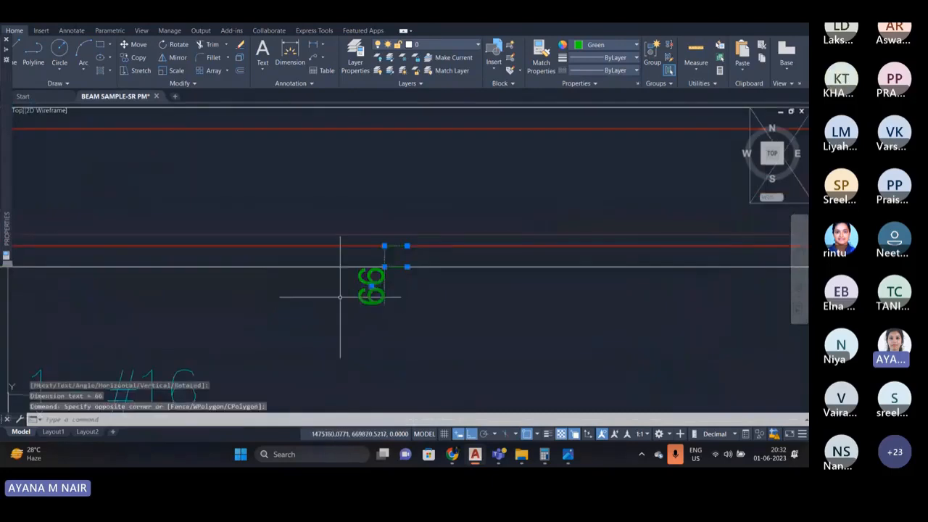
key("Delete")
scroll(334, 276, "down", 5)
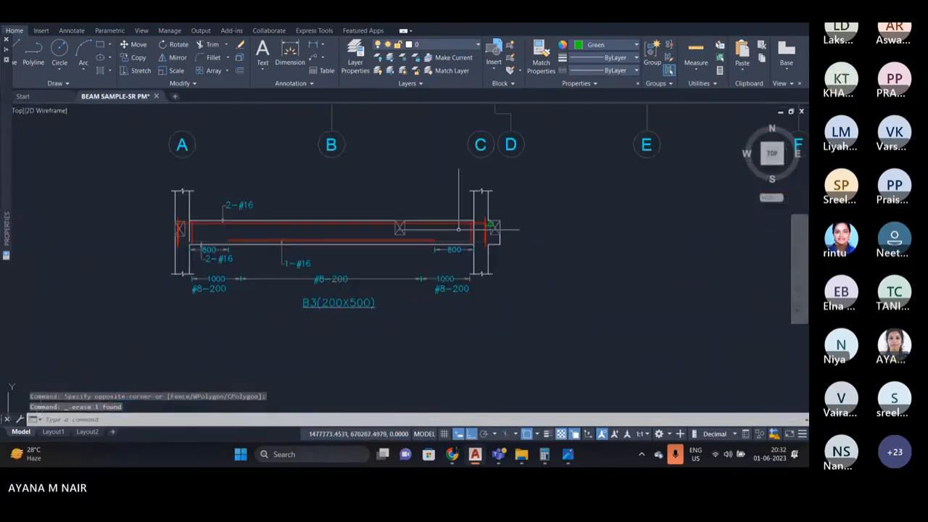
- Erase the bottom bar's slanted end segment and its vertical leg inside the column near grid C
scroll(494, 230, "up", 6)
scroll(512, 250, "up", 4)
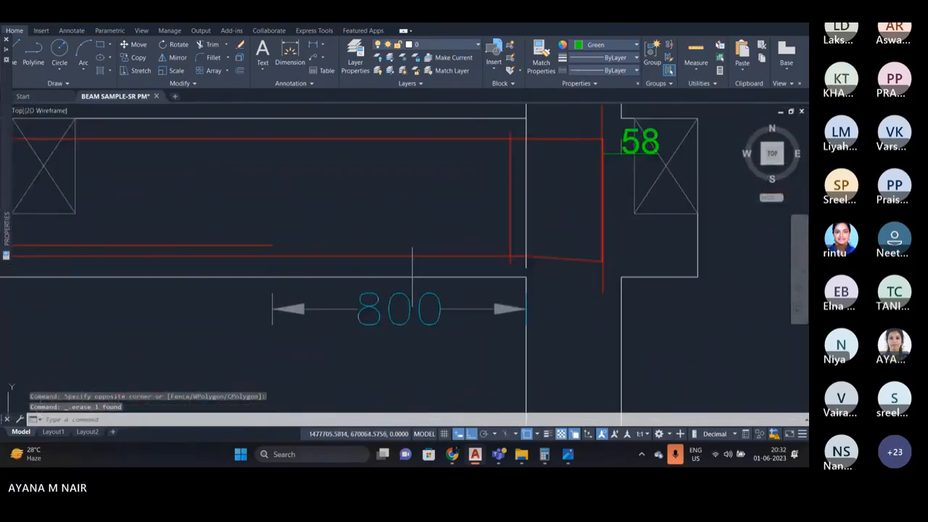
left_click(660, 286)
left_click(628, 246)
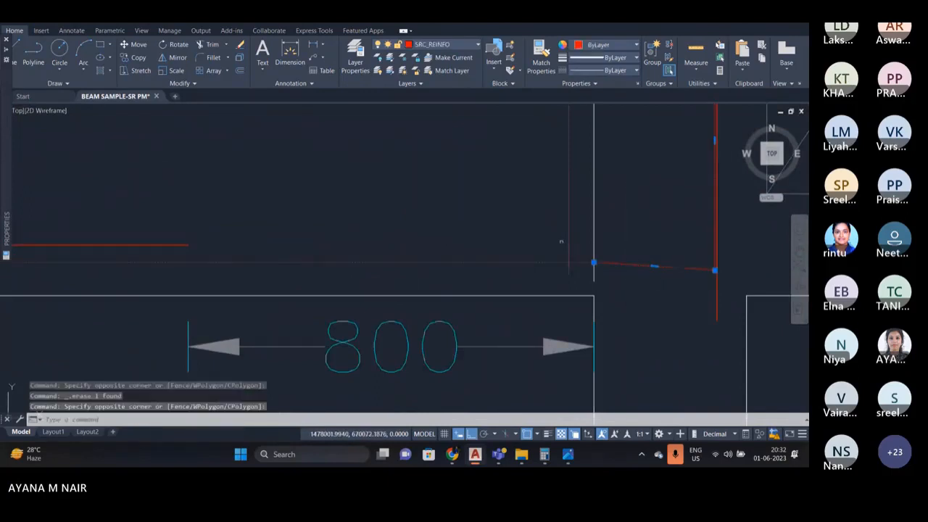
scroll(707, 270, "up", 2)
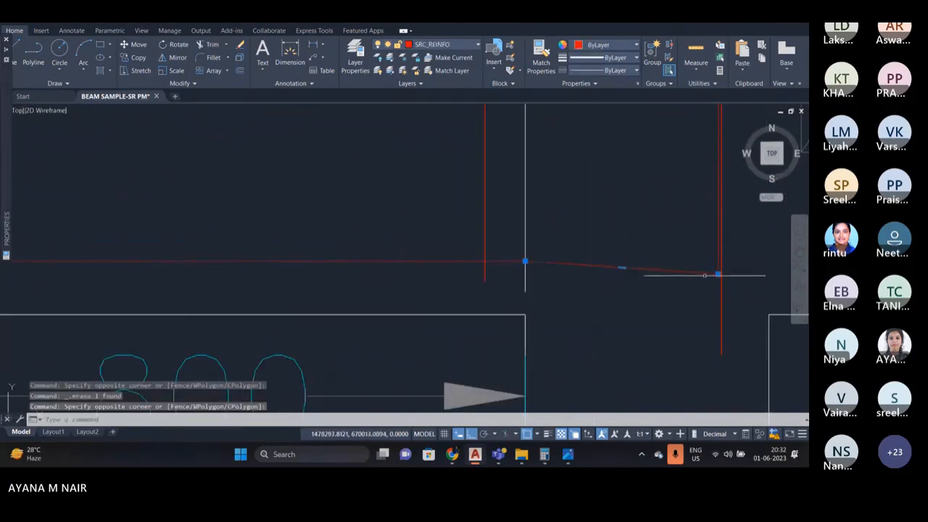
key("Delete")
type("x")
key("Return")
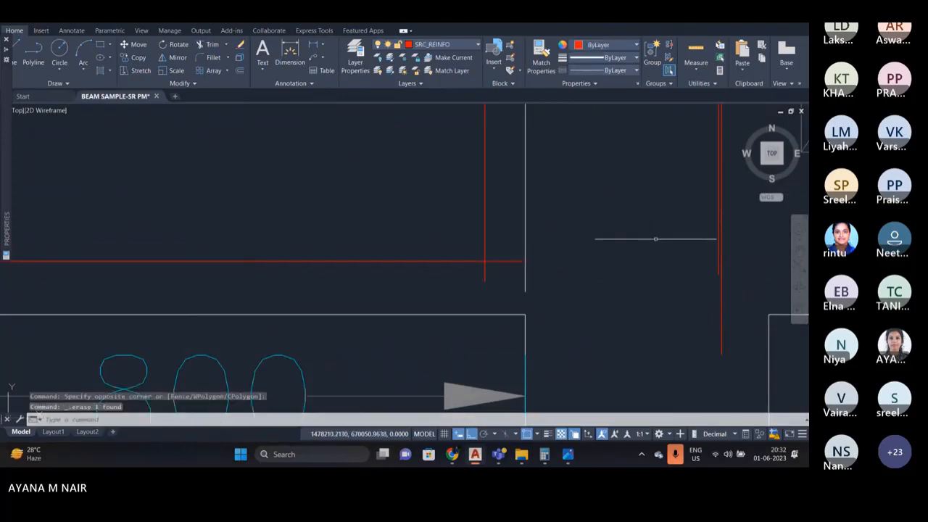
key("Delete")
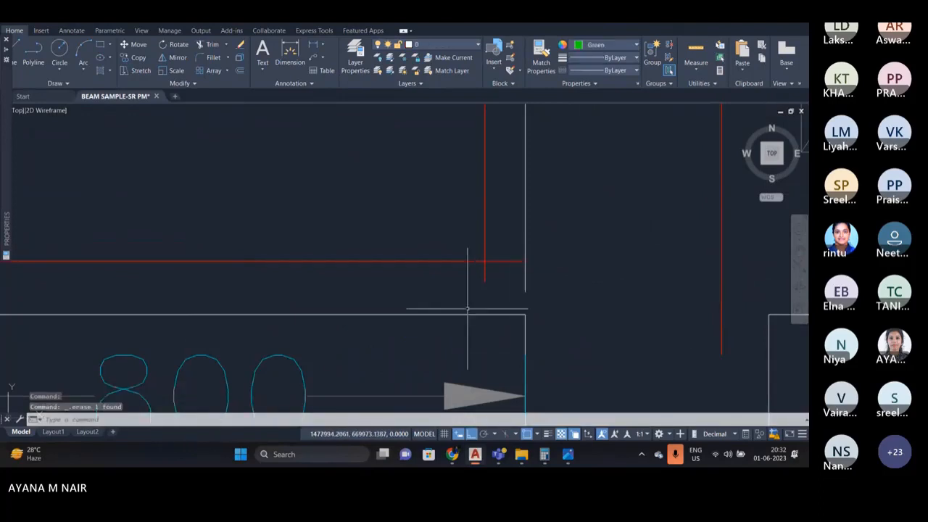
scroll(453, 308, "down", 3)
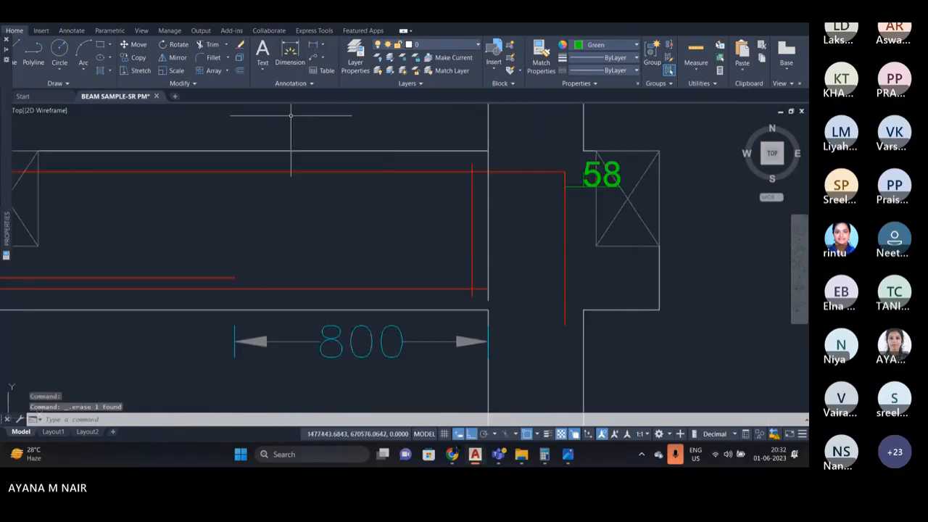
- Draw a 725 long horizontal line from the bottom bar's end at the column's inner face, outward through the column
left_click(16, 49)
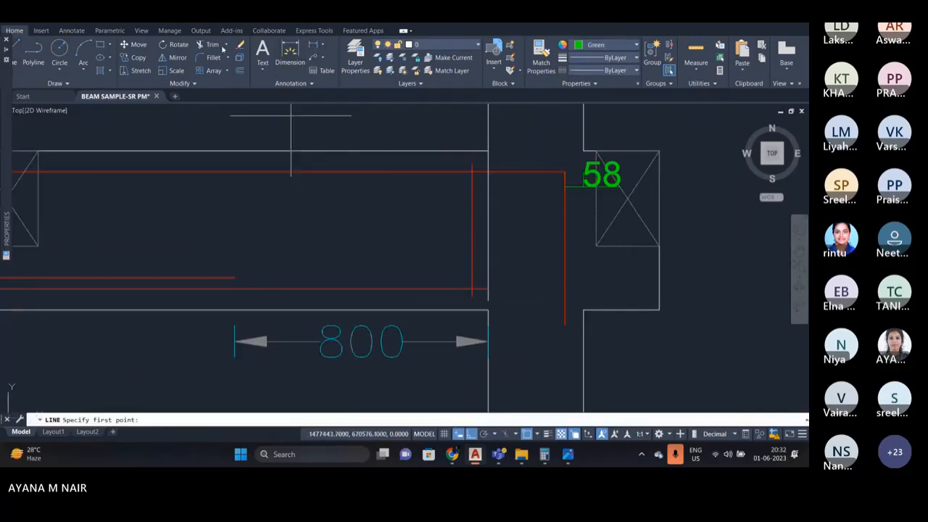
scroll(507, 277, "up", 2)
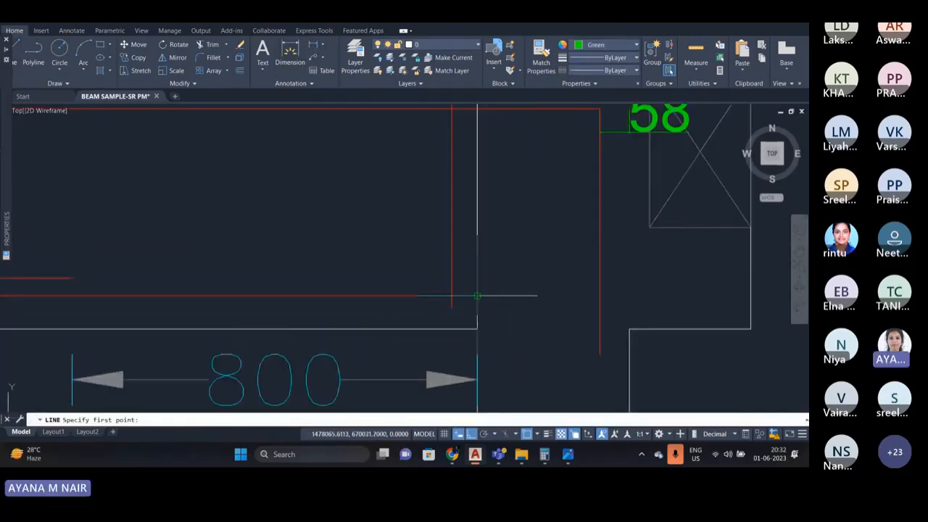
left_click(487, 295)
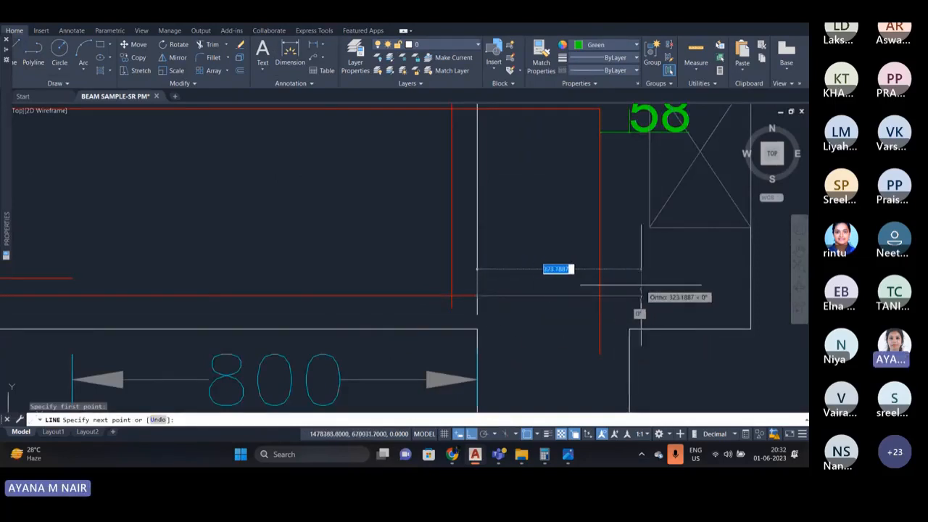
type("725")
key("Return")
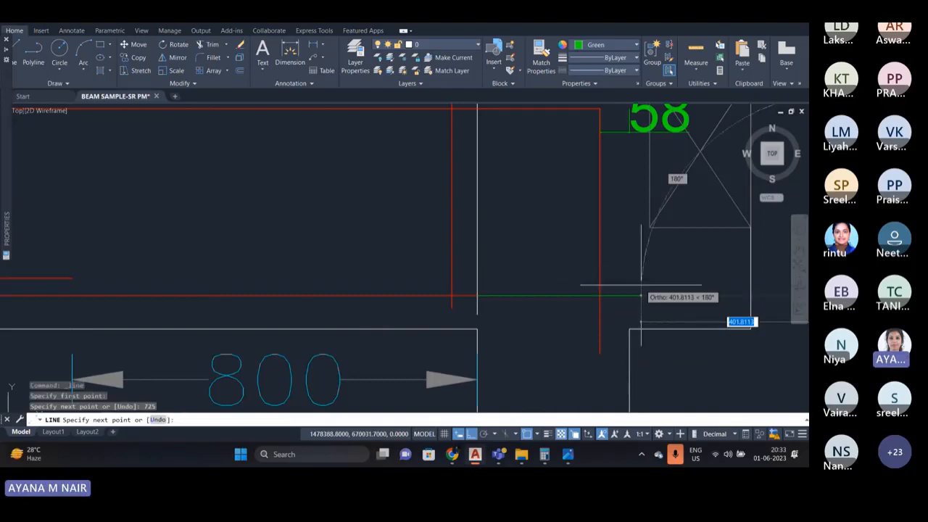
scroll(551, 284, "down", 3)
key("Escape")
scroll(551, 292, "up", 3)
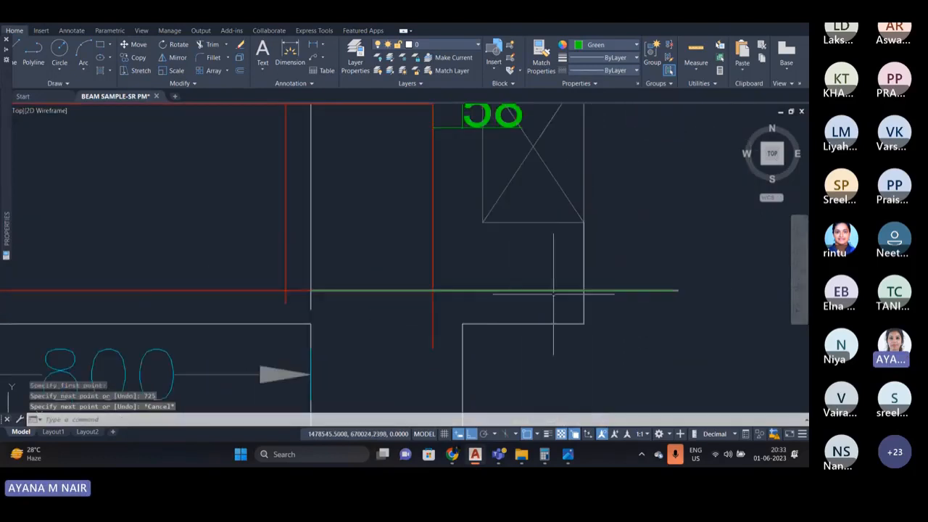
- Stretch the new line's free end back to the column's outer face
scroll(639, 325, "down", 3)
left_click(639, 324)
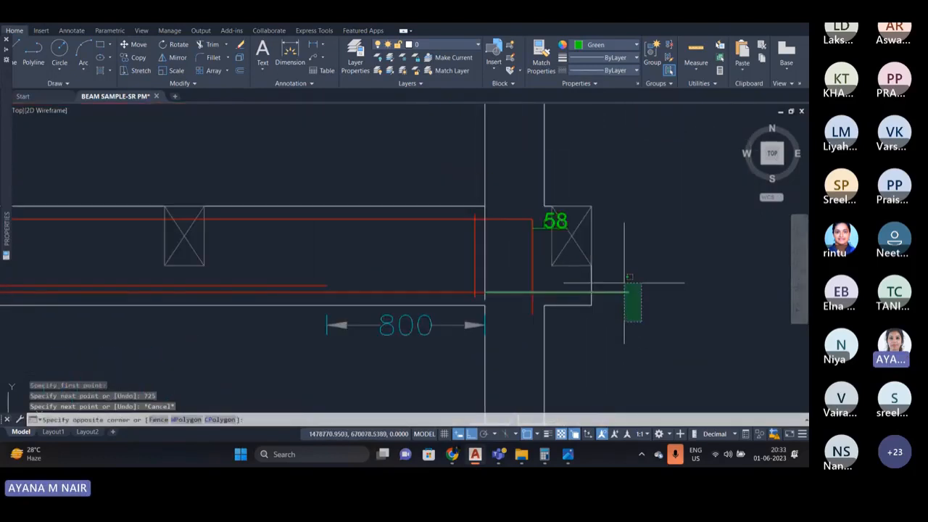
left_click(624, 288)
scroll(639, 288, "up", 2)
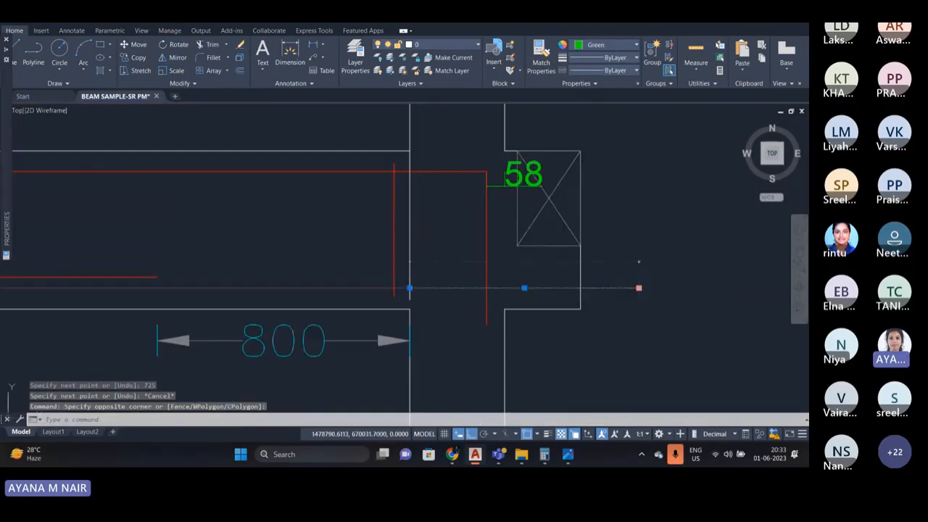
left_click(639, 288)
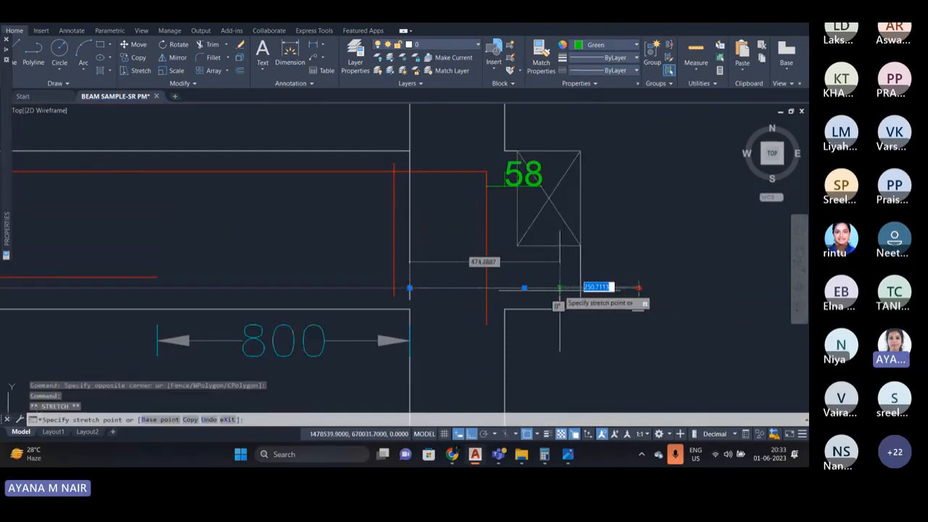
left_click(504, 288)
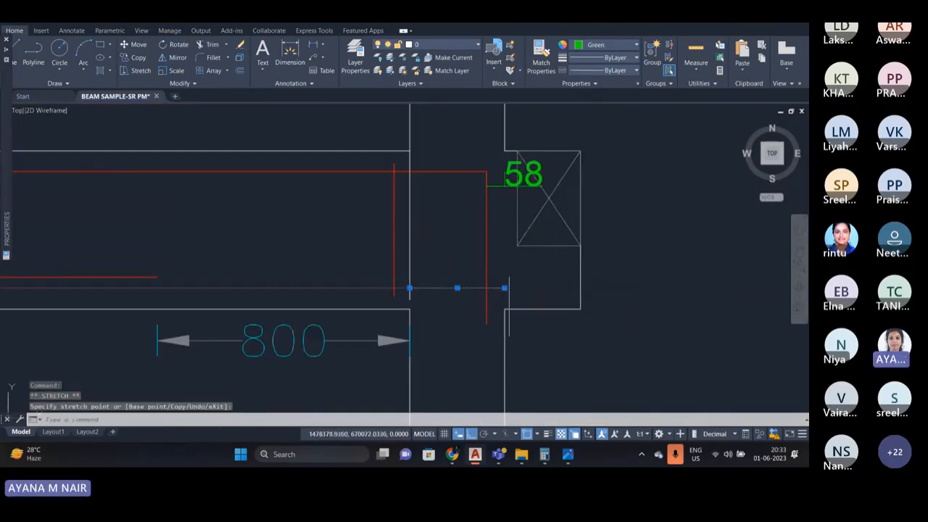
- Shorten the line by 58 from the column's outer face
scroll(507, 288, "up", 2)
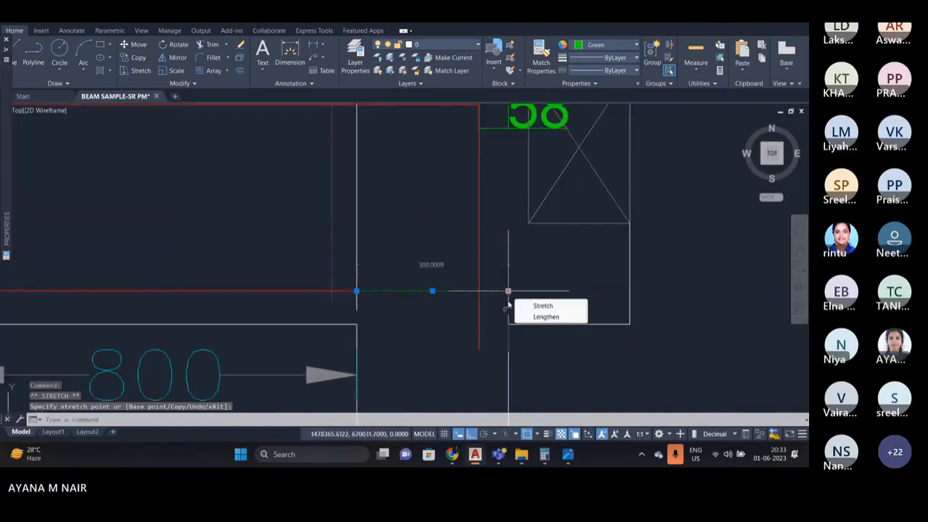
left_click(508, 291)
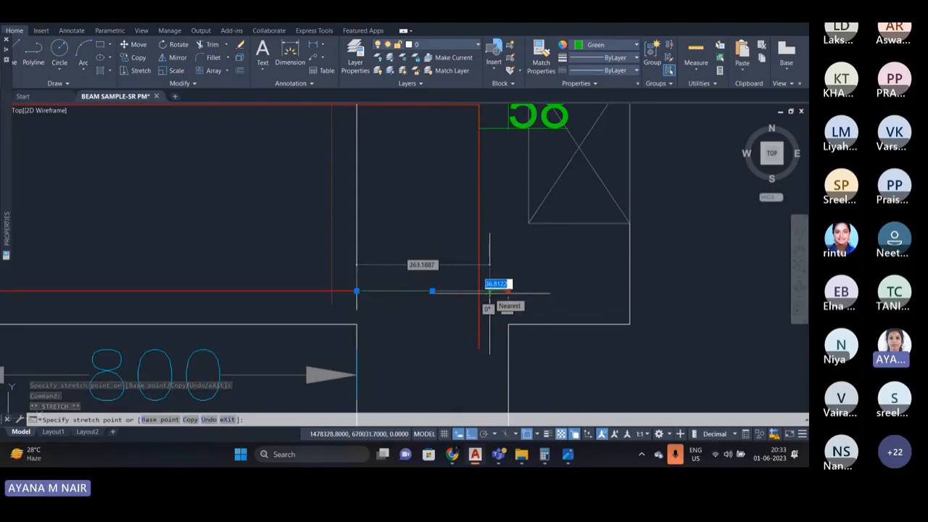
type("58")
key("Return")
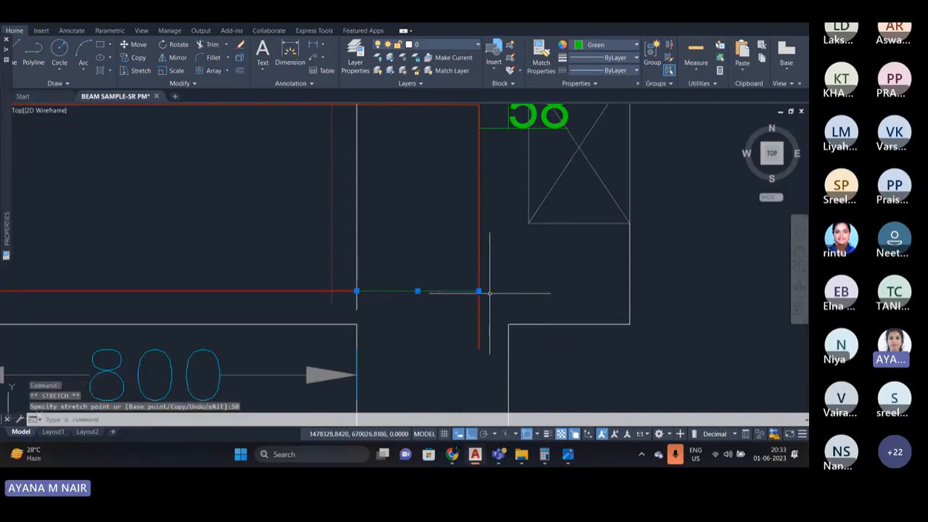
key("Escape")
- Examine the shortened line's end beside the top bar's vertical leg and the #16 bar labels along the beam
left_click(438, 302)
left_click(425, 291)
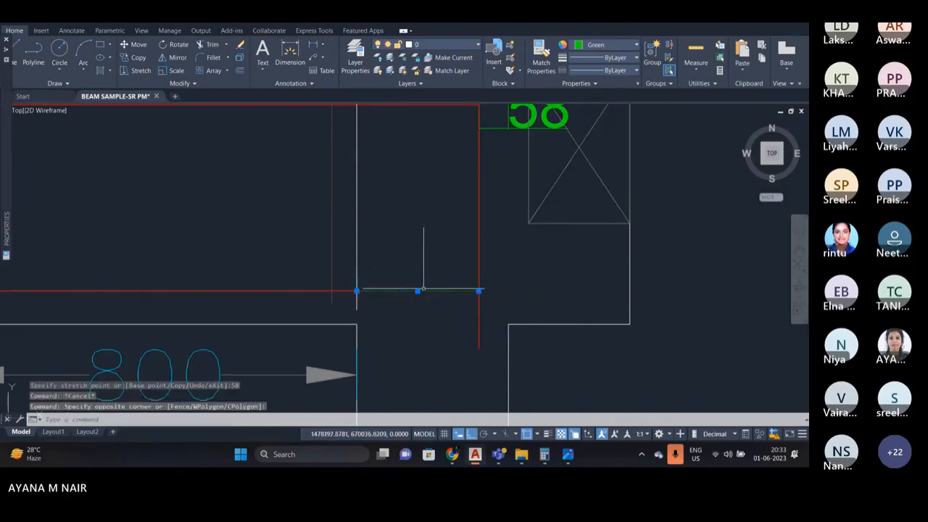
scroll(420, 297, "down", 2)
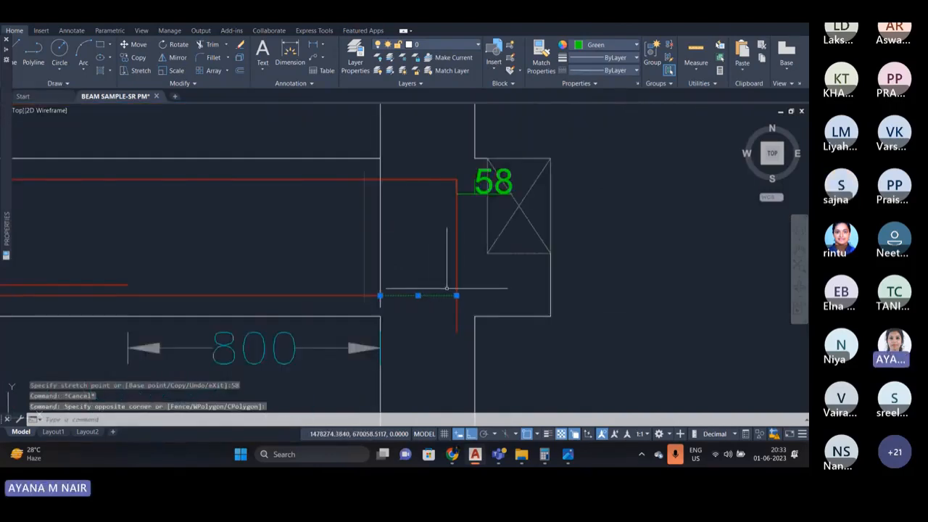
scroll(450, 293, "up", 2)
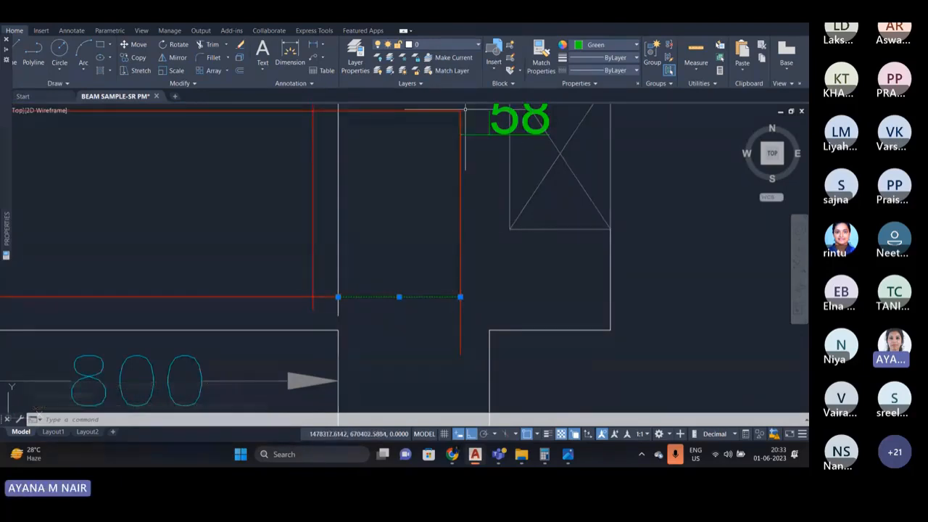
scroll(454, 314, "up", 2)
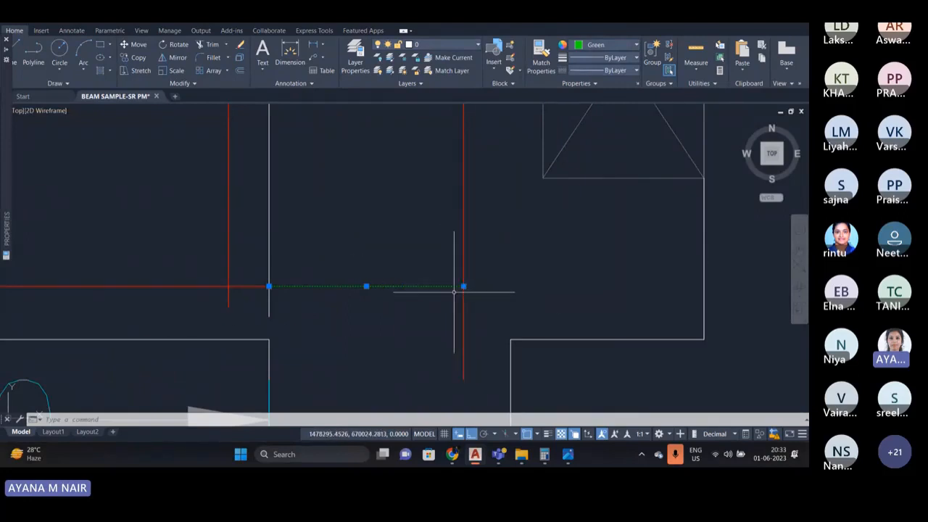
scroll(454, 292, "down", 5)
scroll(399, 174, "down", 7)
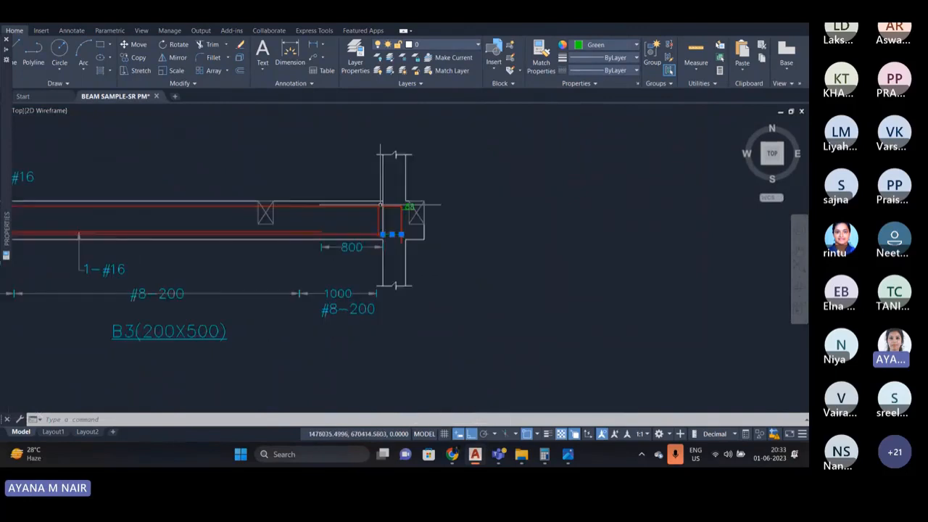
scroll(150, 186, "up", 4)
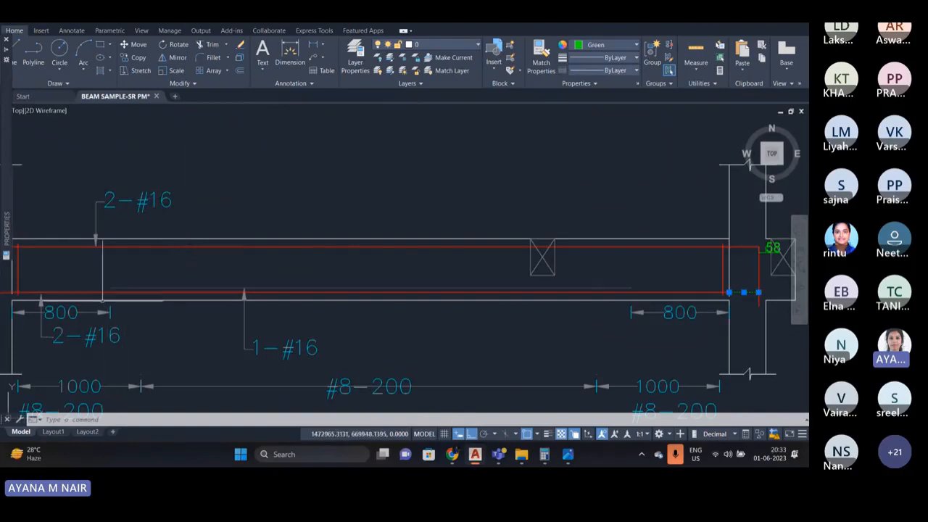
scroll(102, 297, "down", 2)
scroll(107, 328, "up", 2)
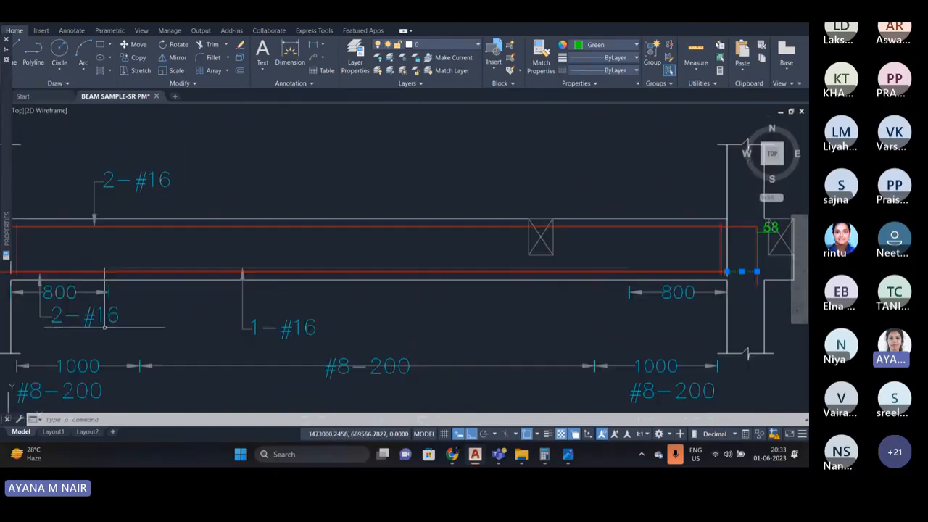
scroll(83, 297, "down", 2)
scroll(527, 255, "up", 6)
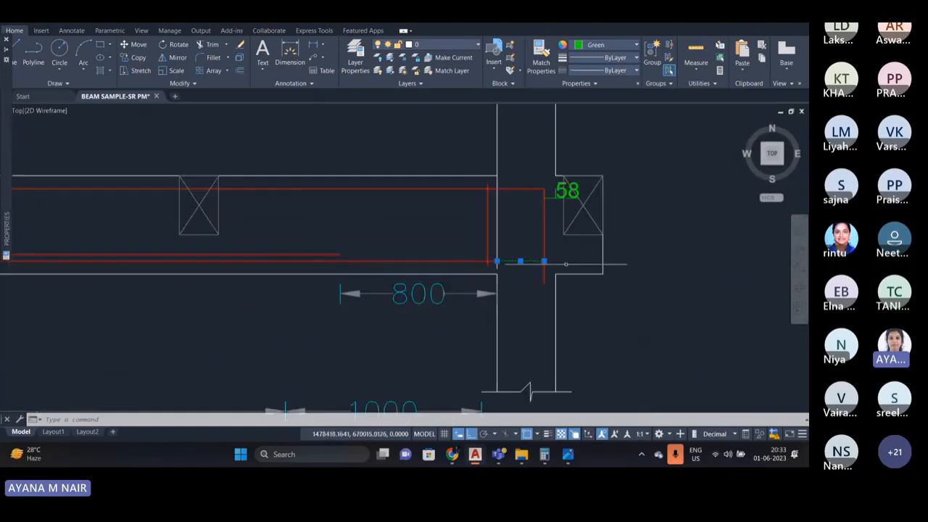
- Shorten the line's free end by 16 to set it in from the top bar's vertical leg
left_click(531, 258)
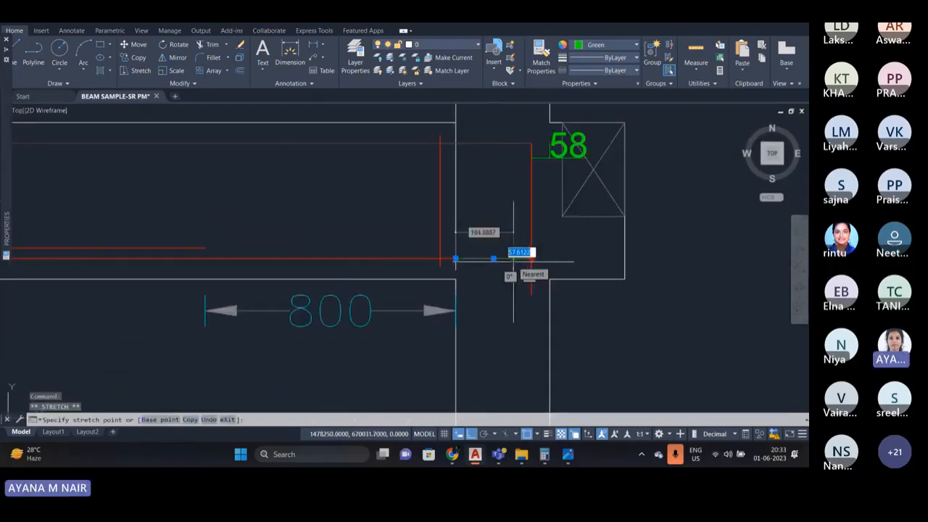
type("16")
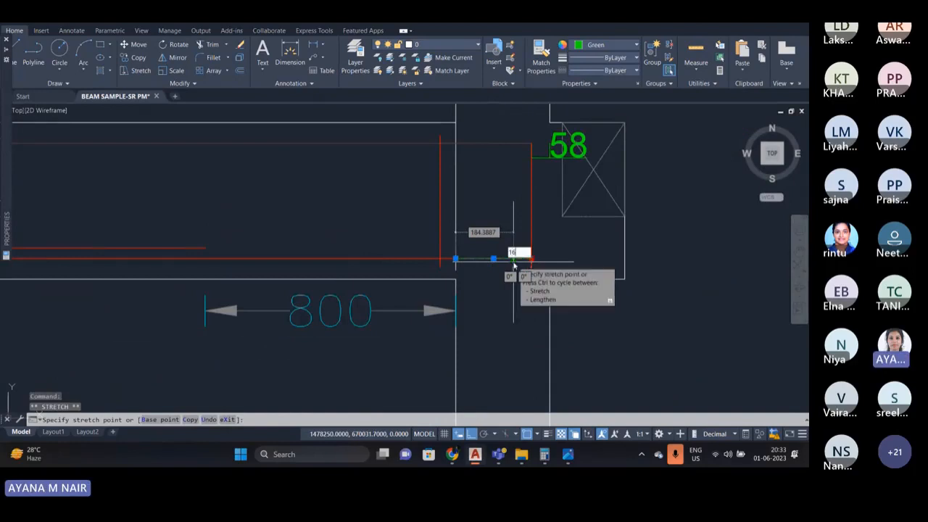
key("Return")
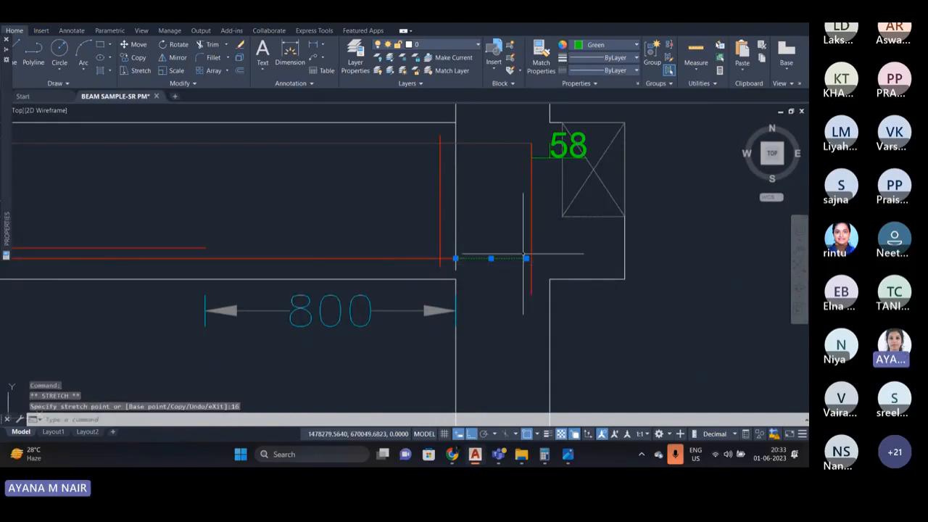
mouse_move(527, 258)
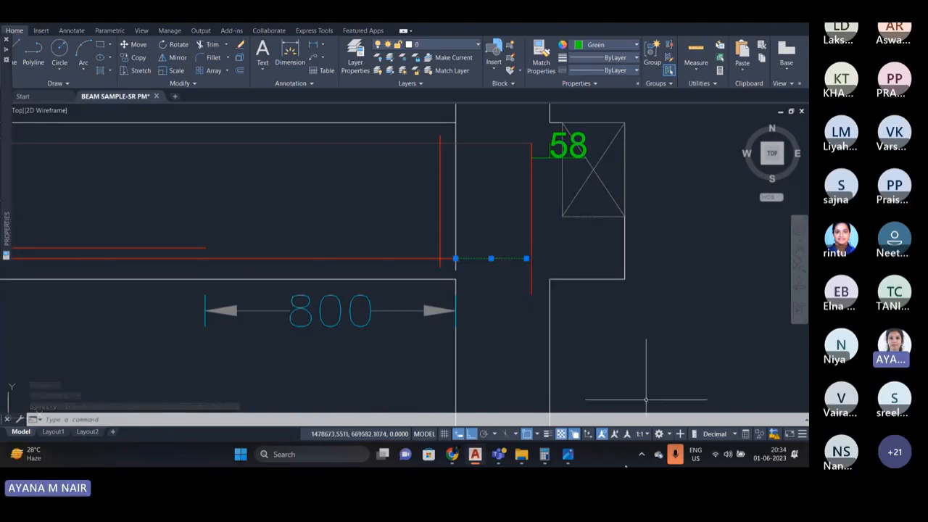
- Calculate 725 - 226 in Calculator for the remaining anchorage length and return to the drawing
left_click(545, 454)
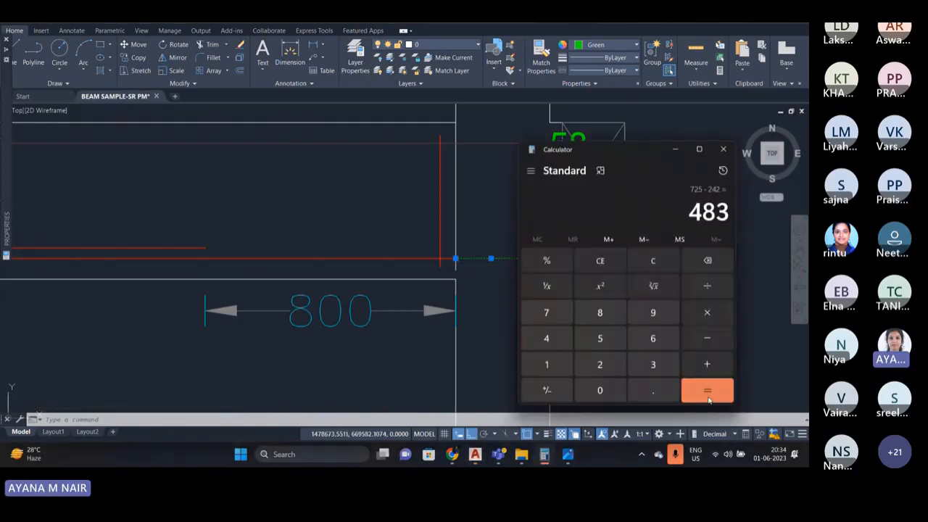
left_click(652, 261)
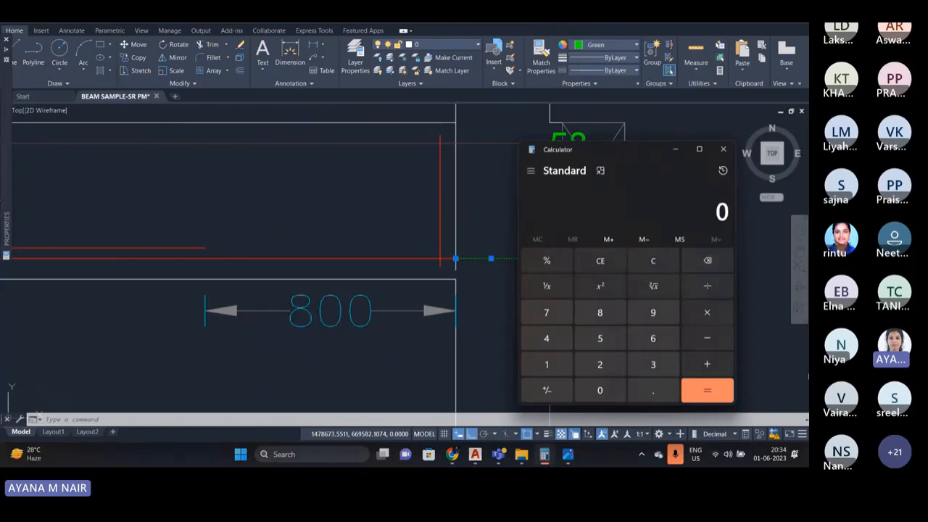
type("725 -")
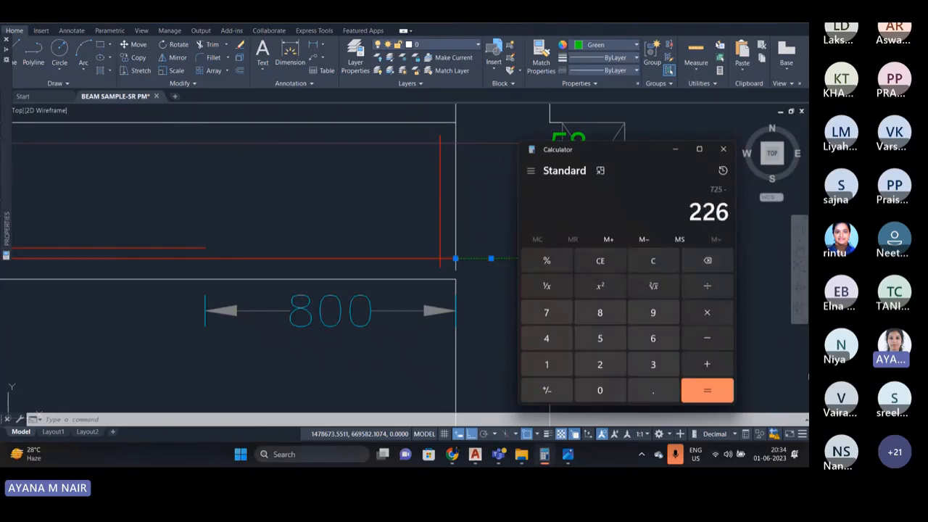
key("Return")
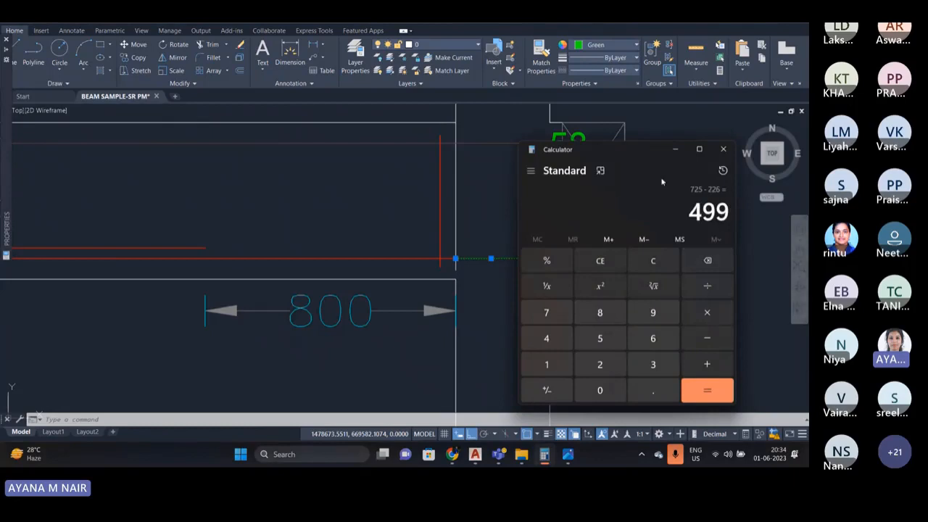
left_click(675, 150)
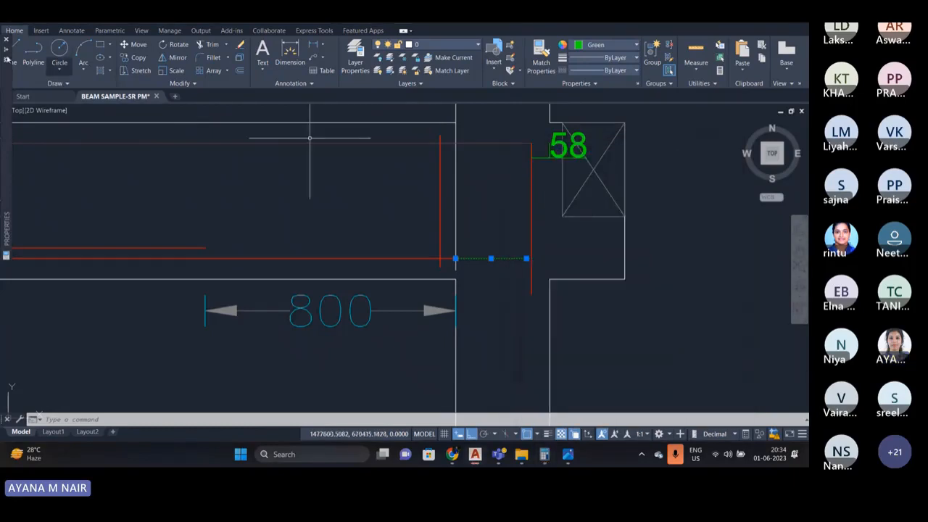
- Draw a 500 vertical line upward from the free end of the bottom bar's extension inside the right-hand column
left_click(20, 48)
scroll(528, 203, "up", 5)
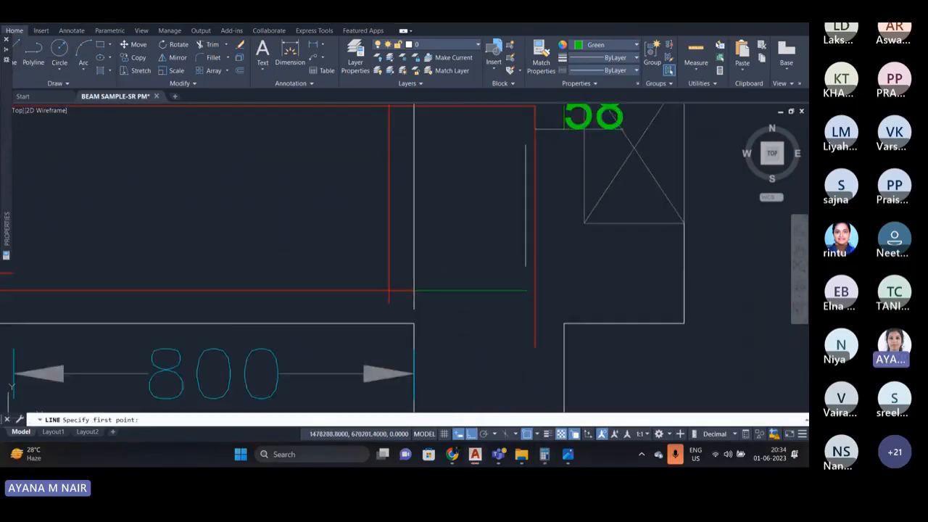
left_click(525, 340)
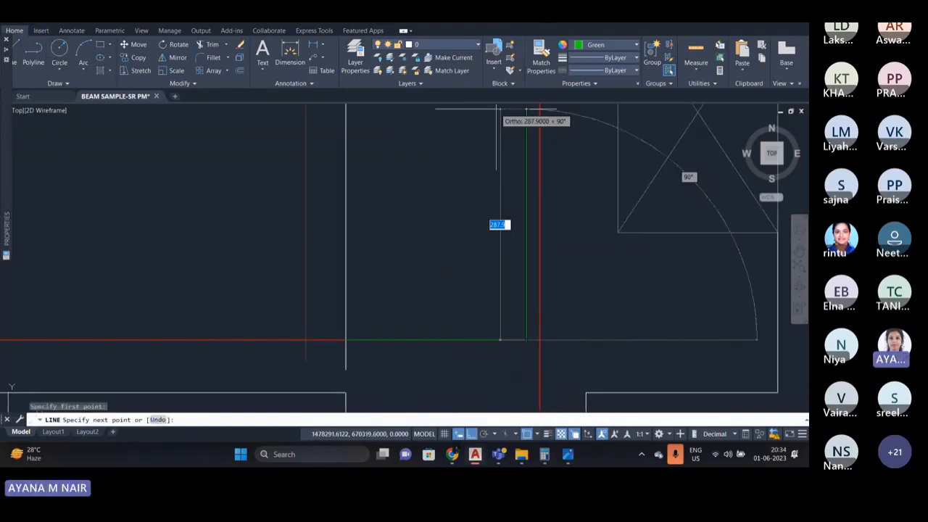
scroll(497, 174, "down", 3)
scroll(497, 169, "down", 3)
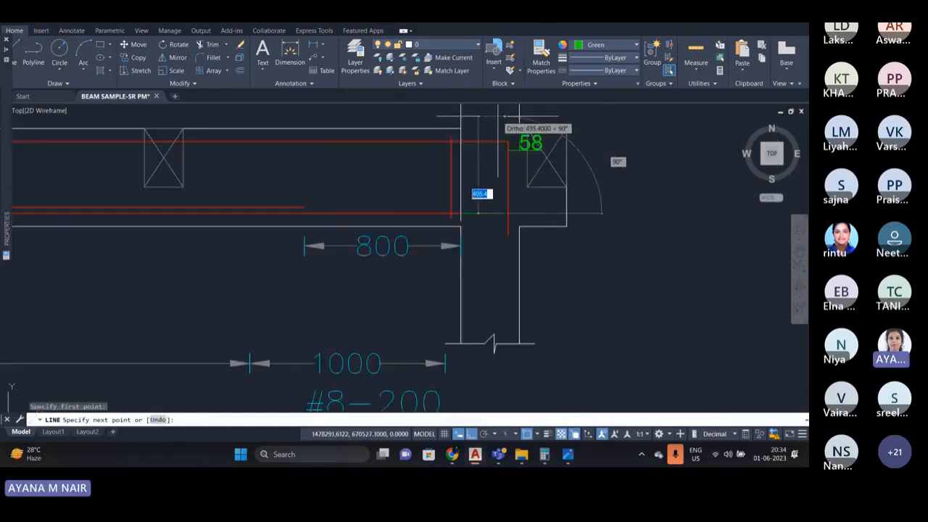
scroll(497, 116, "up", 2)
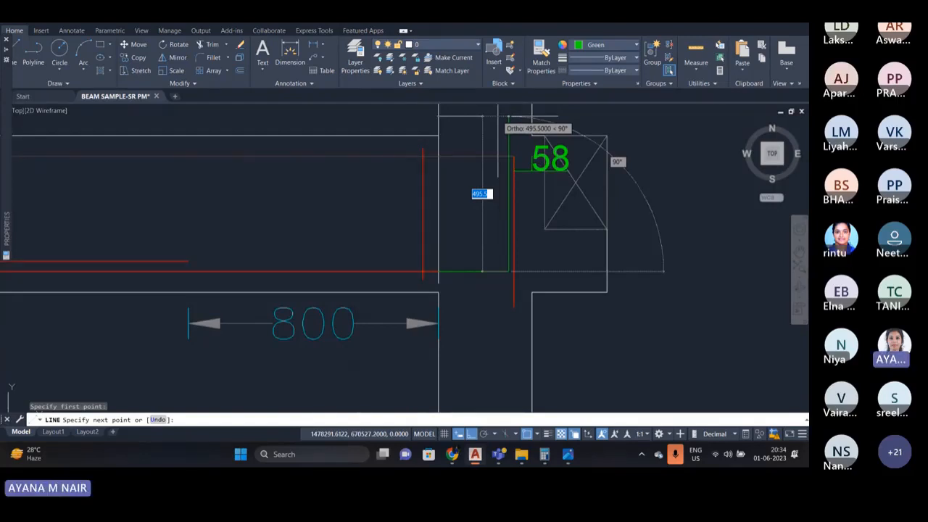
scroll(507, 123, "down", 2)
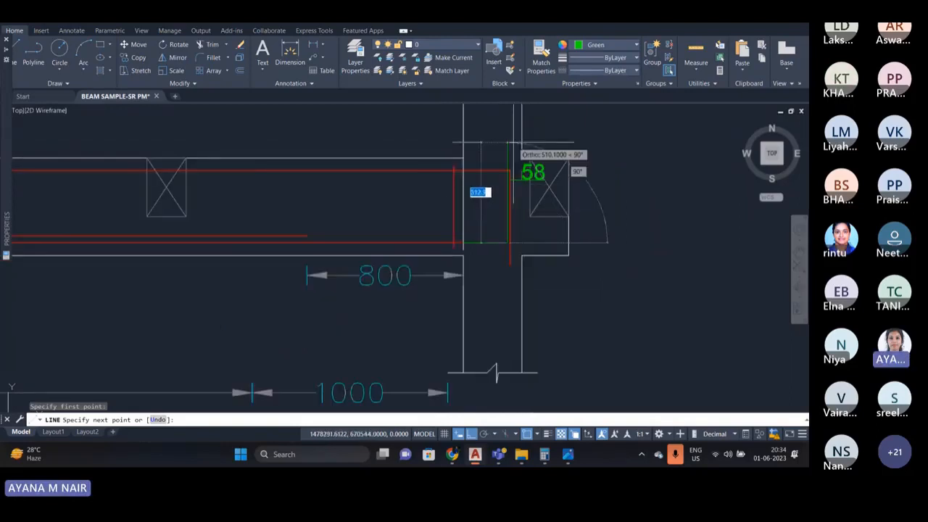
scroll(508, 143, "up", 2)
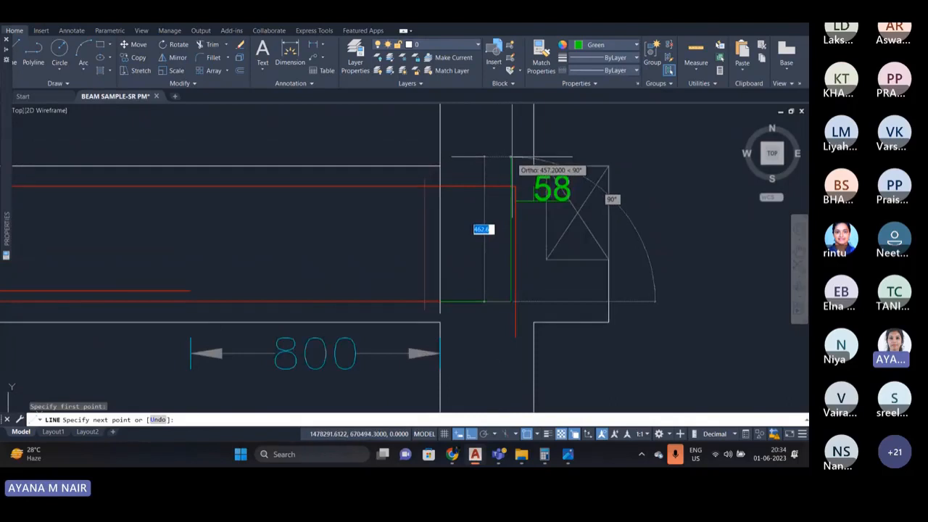
type("500")
key("Return")
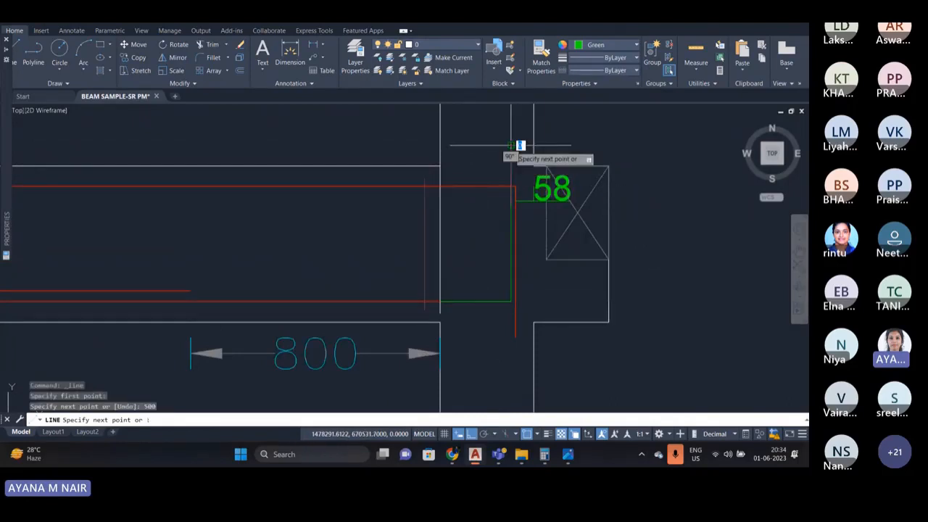
key("Escape")
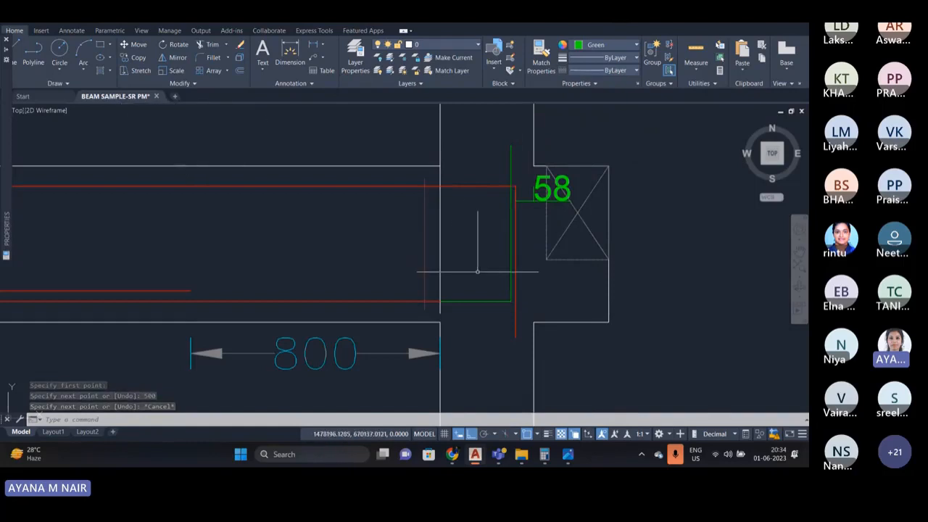
left_click(472, 435)
left_click(473, 436)
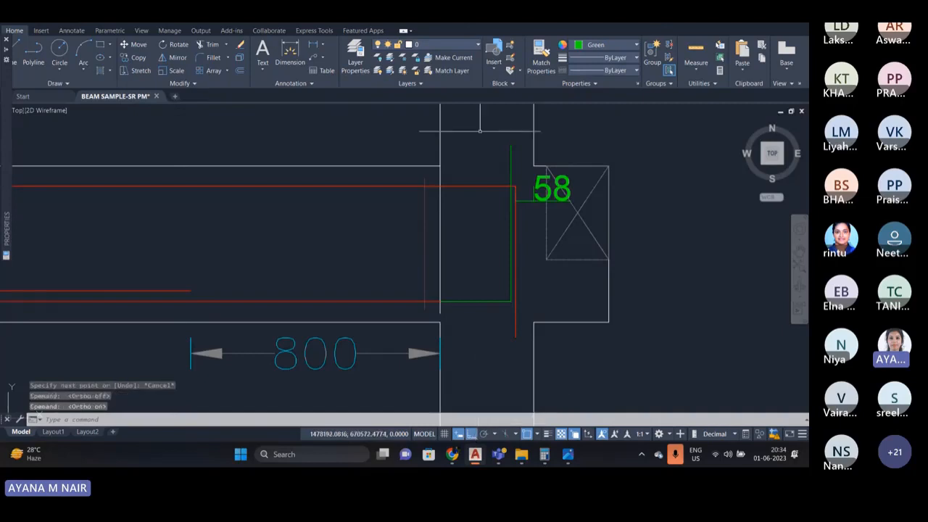
- Join the vertical leg, the short horizontal extension and the main bottom bar into one polyline at the right-hand column
left_click(512, 166)
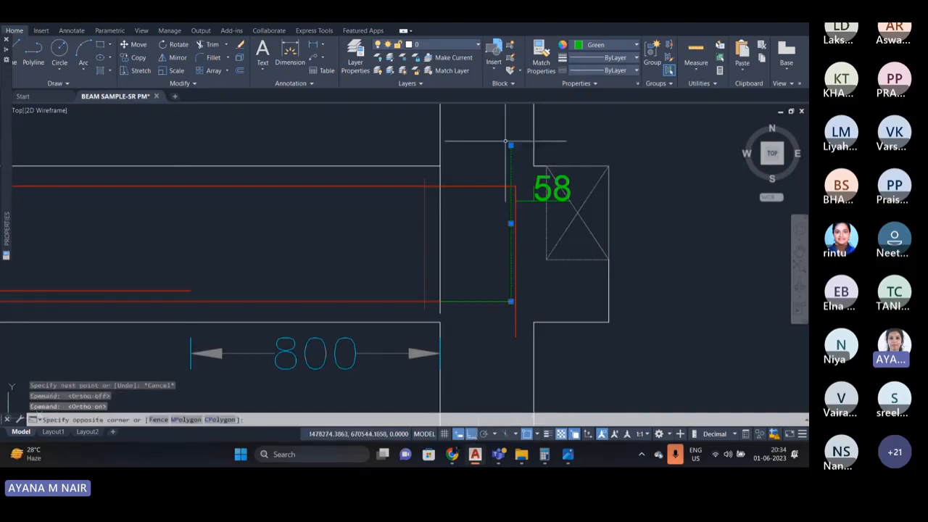
left_click(480, 279)
scroll(474, 307, "up", 2)
left_click(487, 317)
left_click(469, 291)
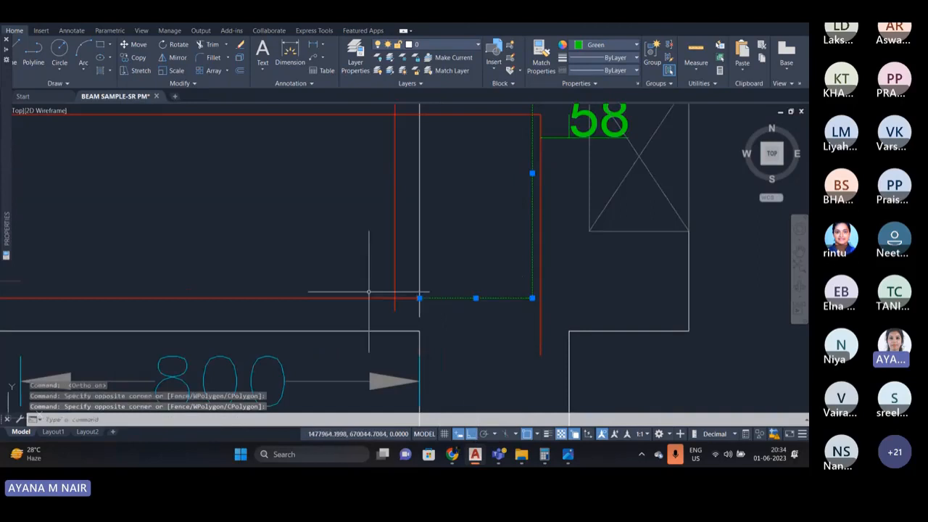
left_click(368, 304)
left_click(348, 278)
type("j")
key("Return")
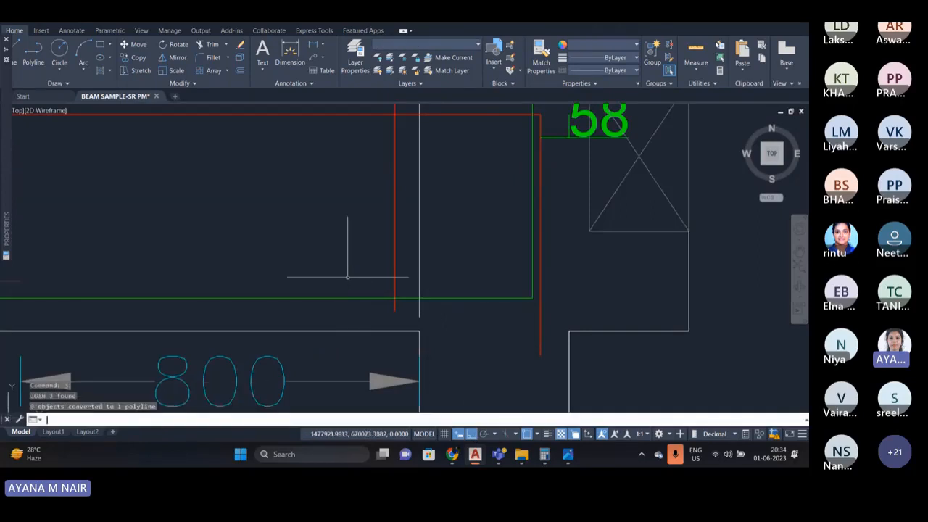
- Delete the bottom bar's old sloping end segment and its vertical leg inside the column at grid A
scroll(475, 251, "down", 5)
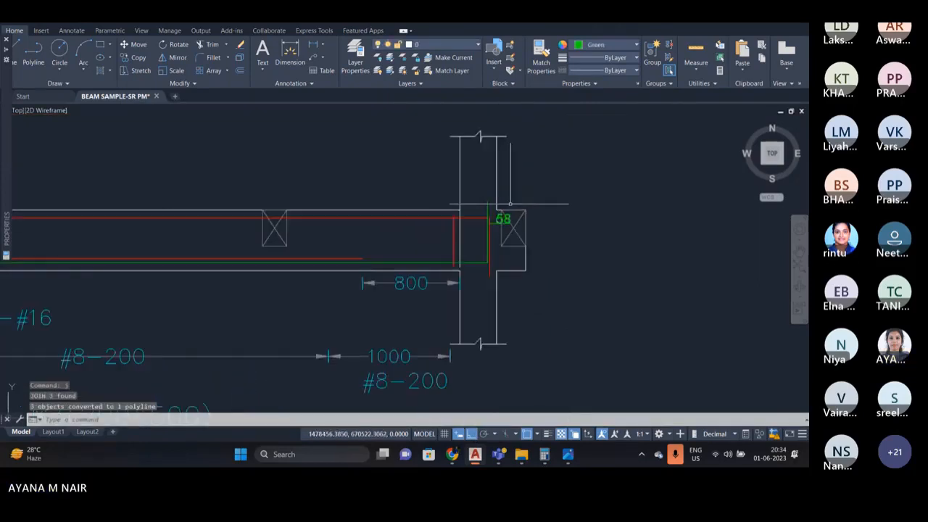
scroll(511, 210, "down", 4)
scroll(211, 250, "up", 8)
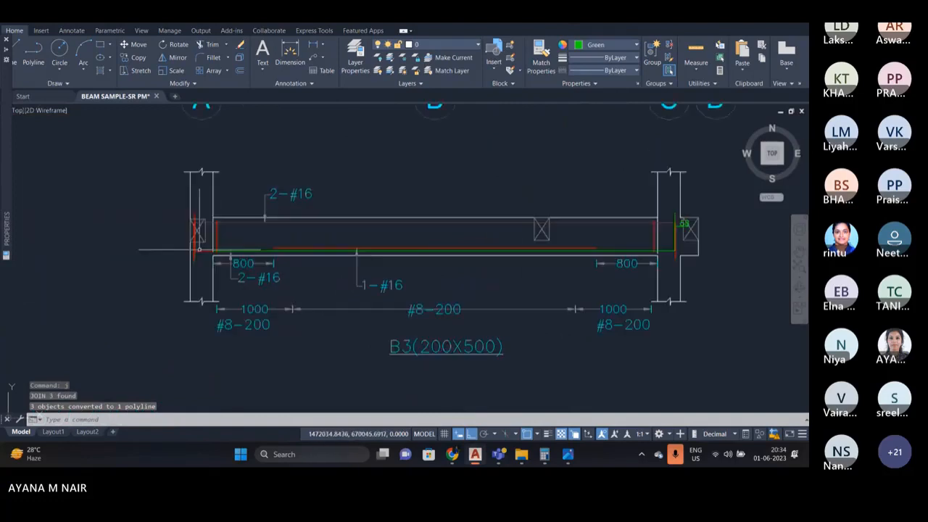
left_click(222, 251)
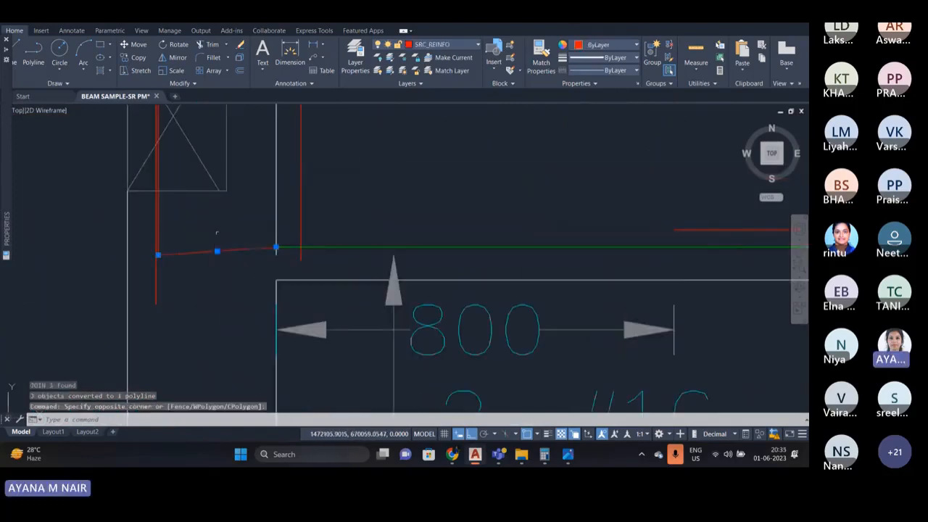
key("Delete")
scroll(159, 246, "up", 3)
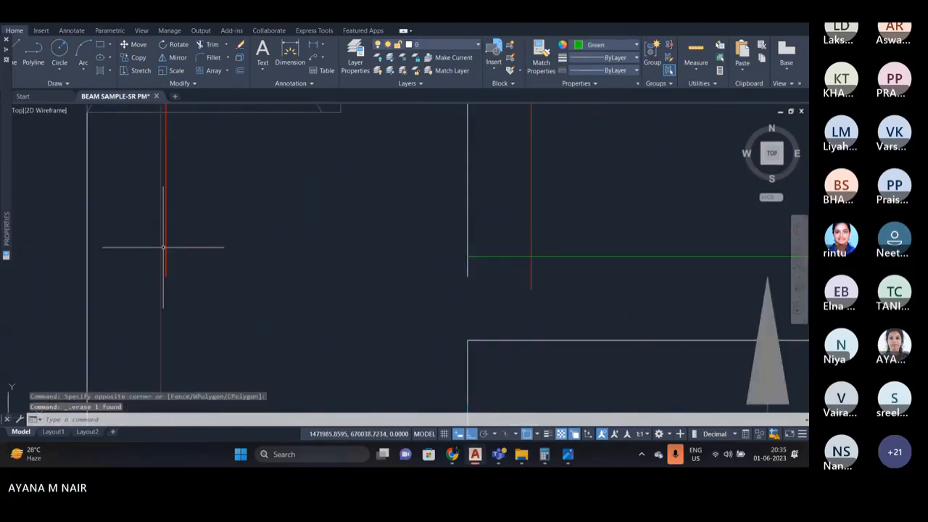
- Place a 226 horizontal linear dimension from the bottom bar's end at the column's inner face toward its outer face at grid A
left_click(289, 52)
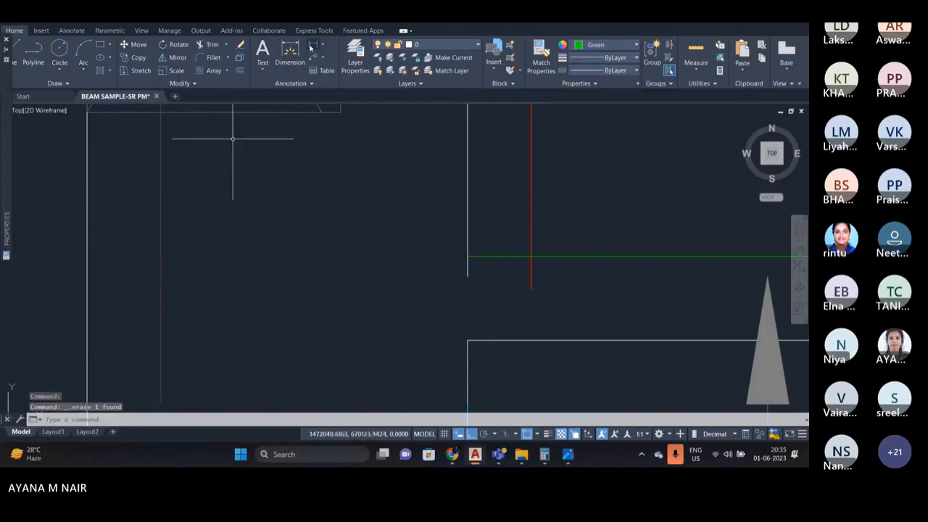
left_click(468, 256)
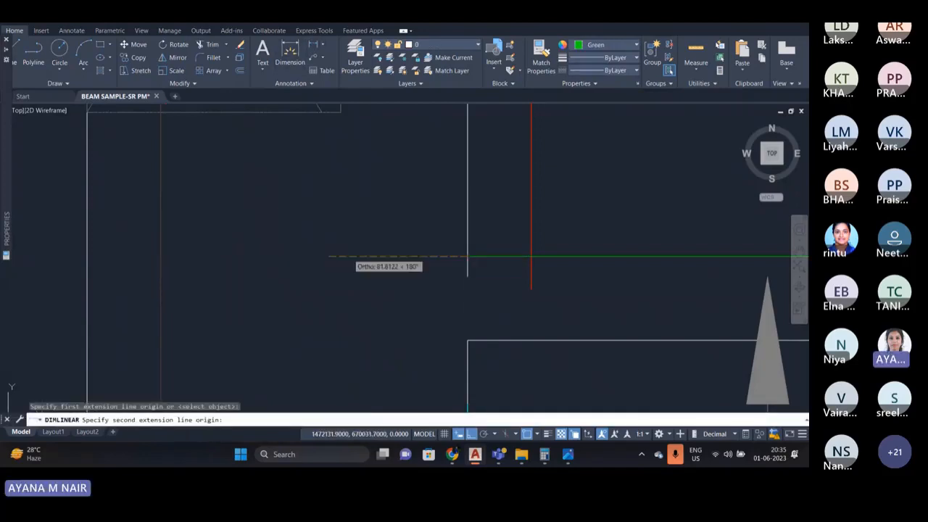
type("226")
key("Return")
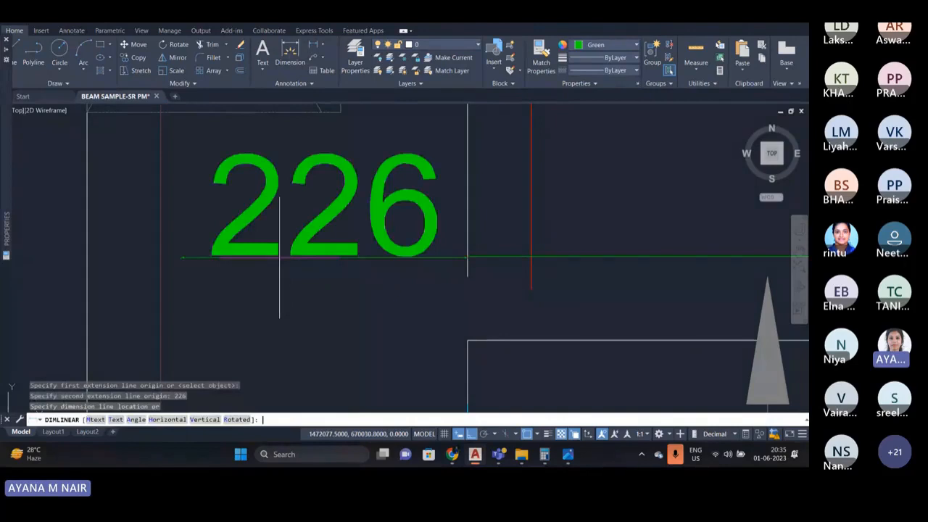
left_click(276, 203)
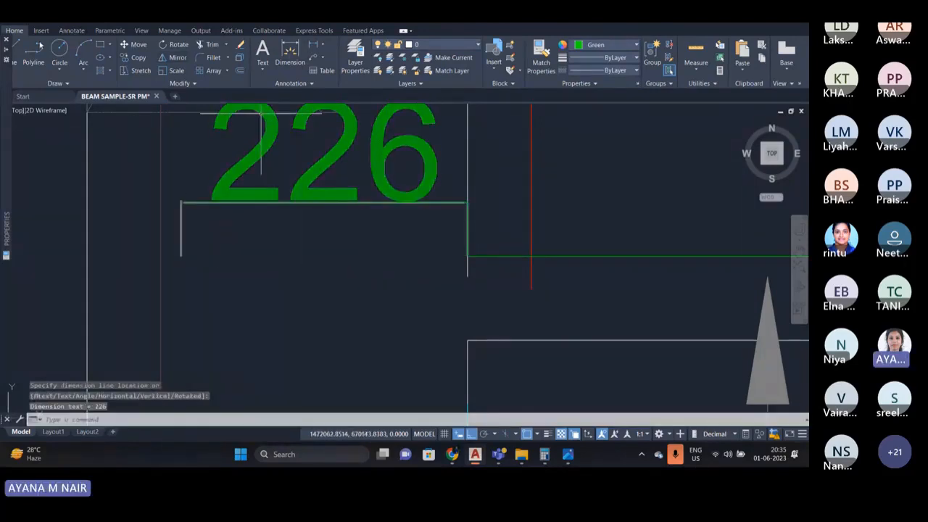
- Draw a 226 horizontal line from the bottom bar's end at the inner face into the column at grid A
left_click(18, 49)
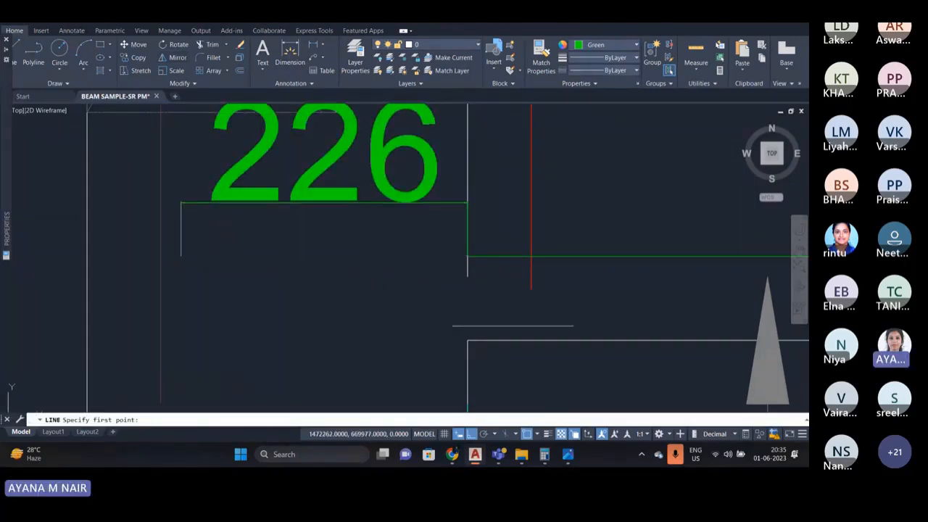
left_click(467, 255)
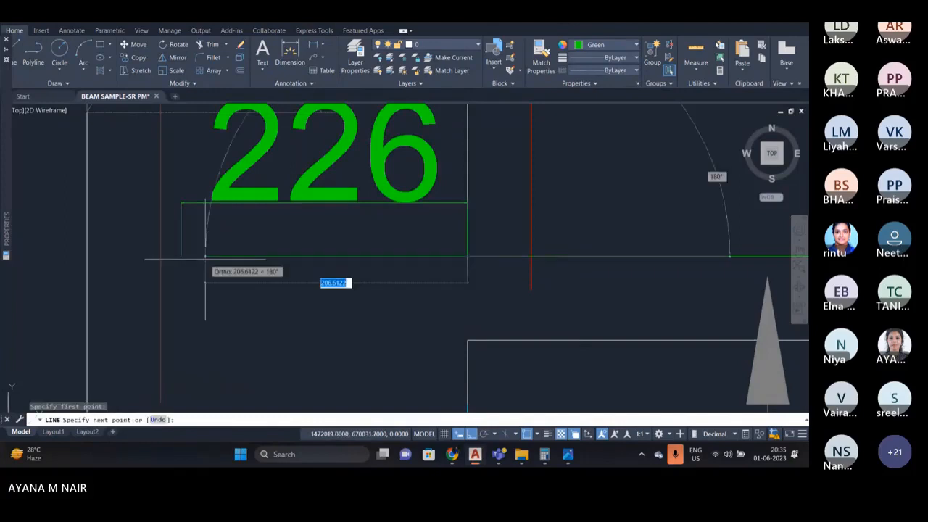
type("226")
key("Return")
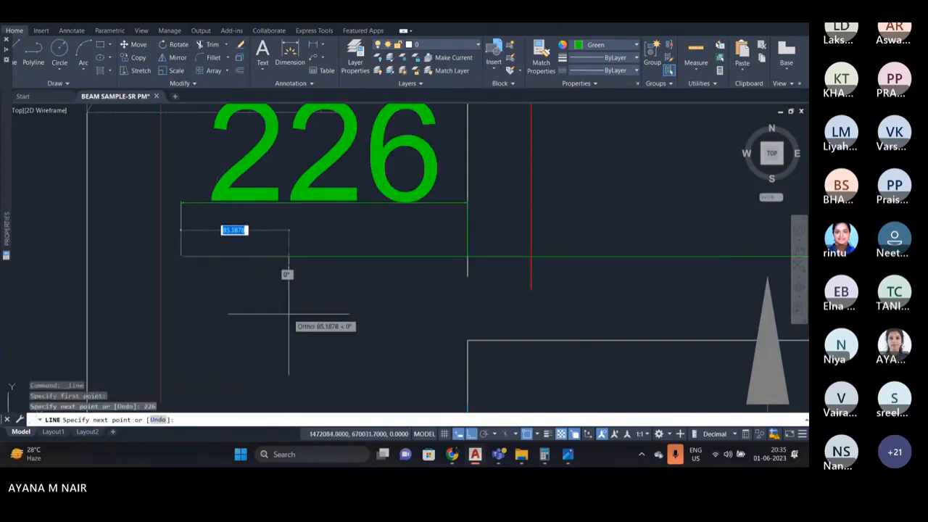
key("Escape")
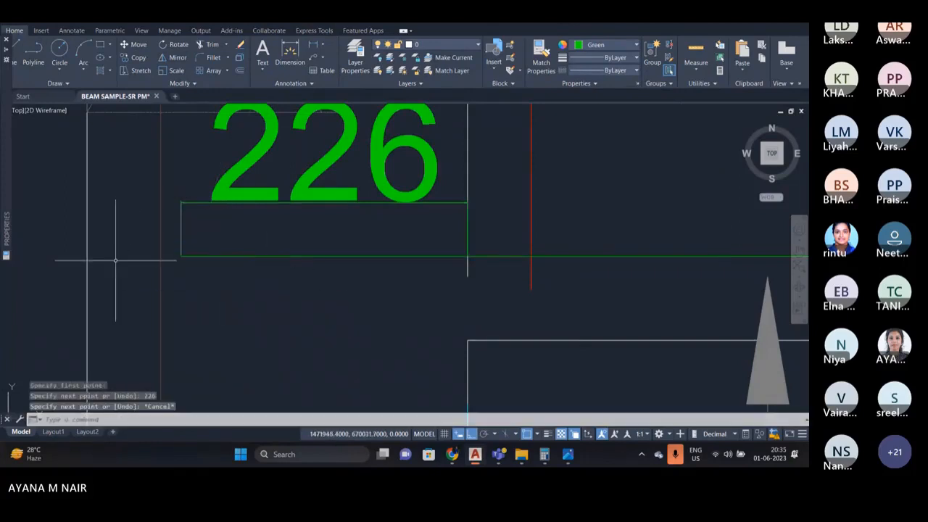
- Delete the 226 dimension above the new bar extension
left_click(238, 213)
left_click(225, 179)
key("Delete")
scroll(247, 268, "down", 2)
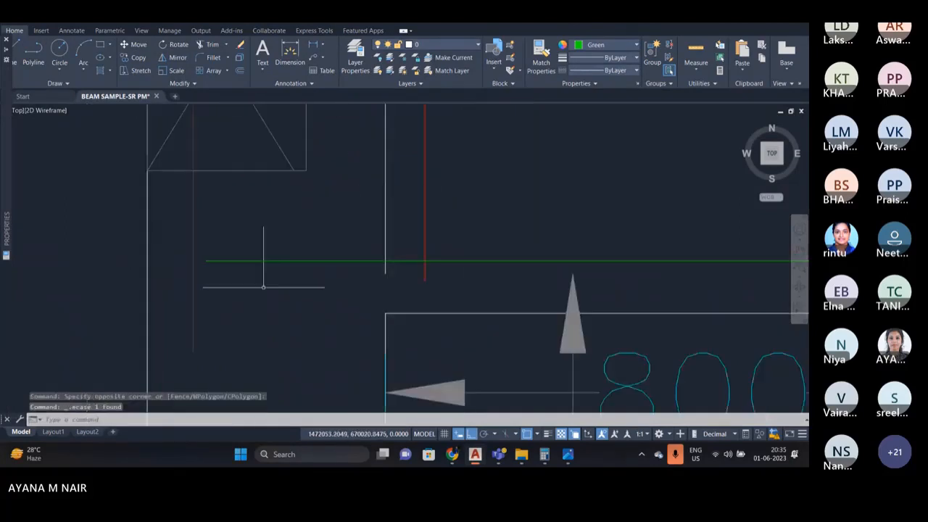
- Draw a 500 vertical line upward from the outer end of the bottom bar's extension in the column at grid A
scroll(264, 287, "down", 3)
left_click(16, 44)
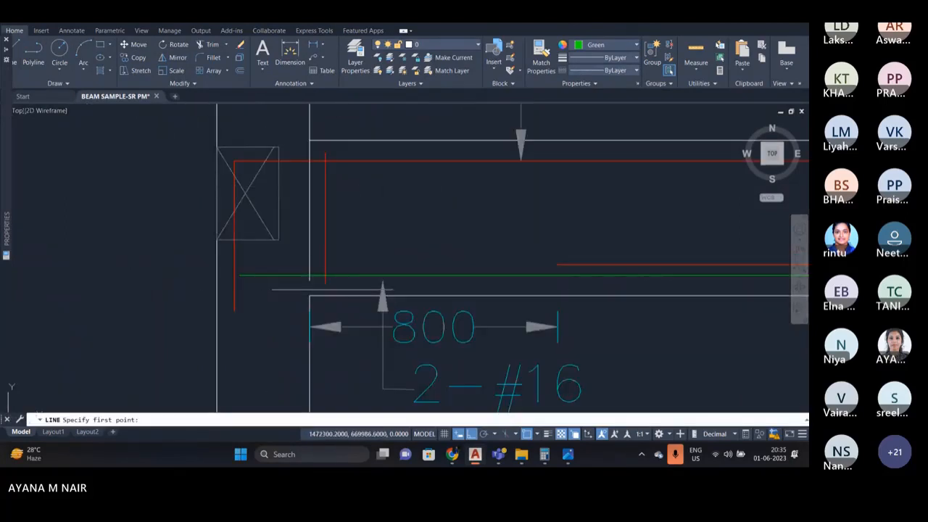
scroll(247, 254, "up", 4)
left_click(226, 306)
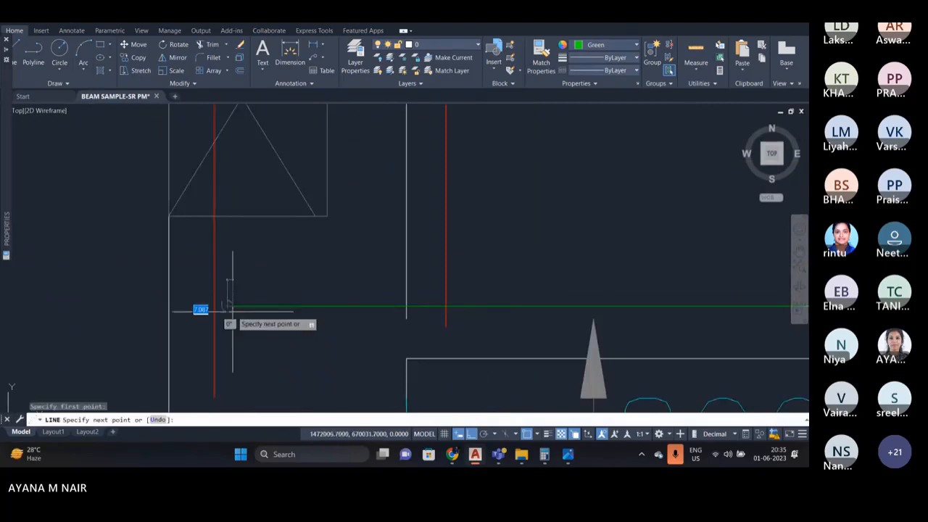
scroll(226, 308, "down", 4)
scroll(232, 210, "up", 2)
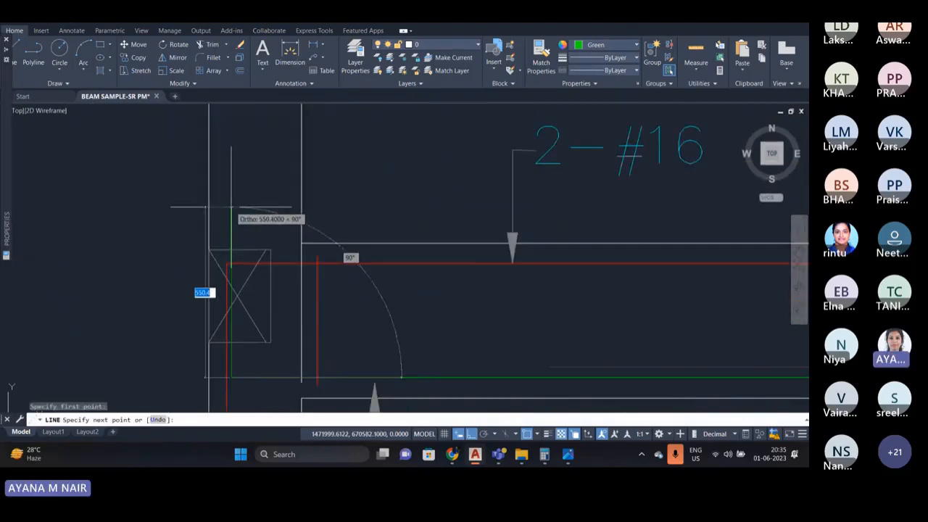
key("Return")
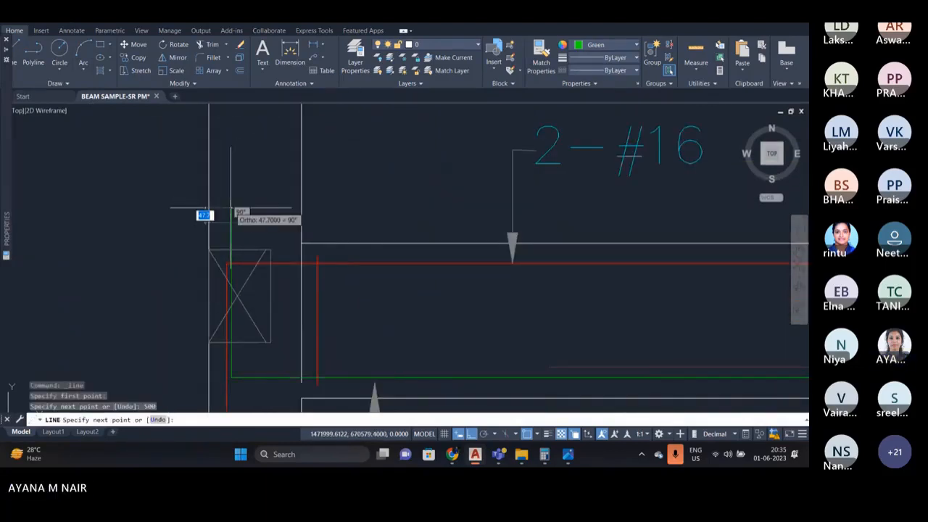
key("Escape")
- Join the bottom bar with its horizontal extension and vertical leg at grid A into one polyline
scroll(230, 209, "down", 2)
scroll(407, 282, "up", 4)
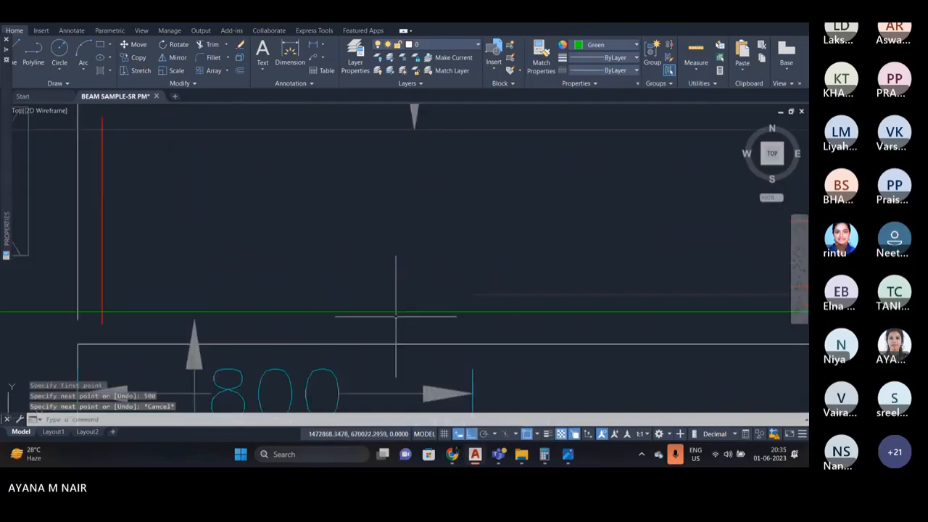
left_click(397, 329)
left_click(387, 306)
scroll(289, 261, "down", 2)
scroll(167, 263, "up", 2)
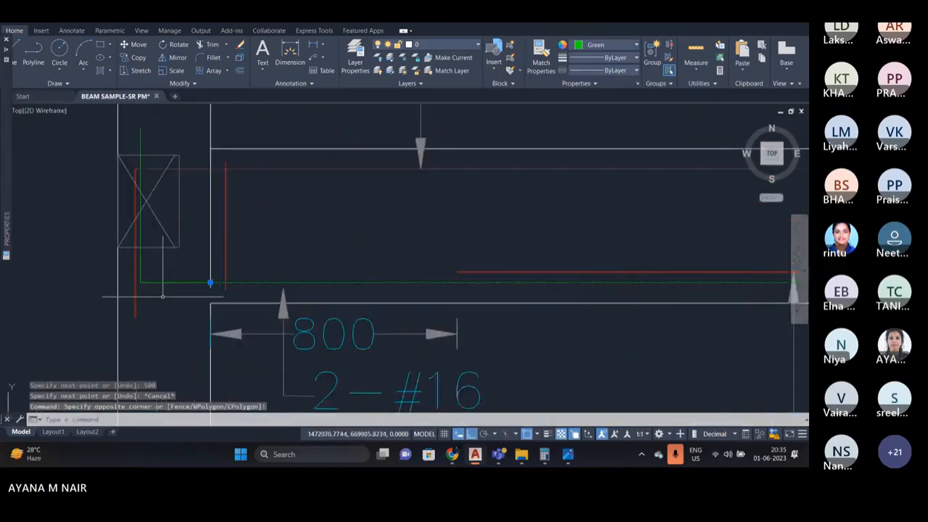
left_click(165, 294)
left_click(142, 264)
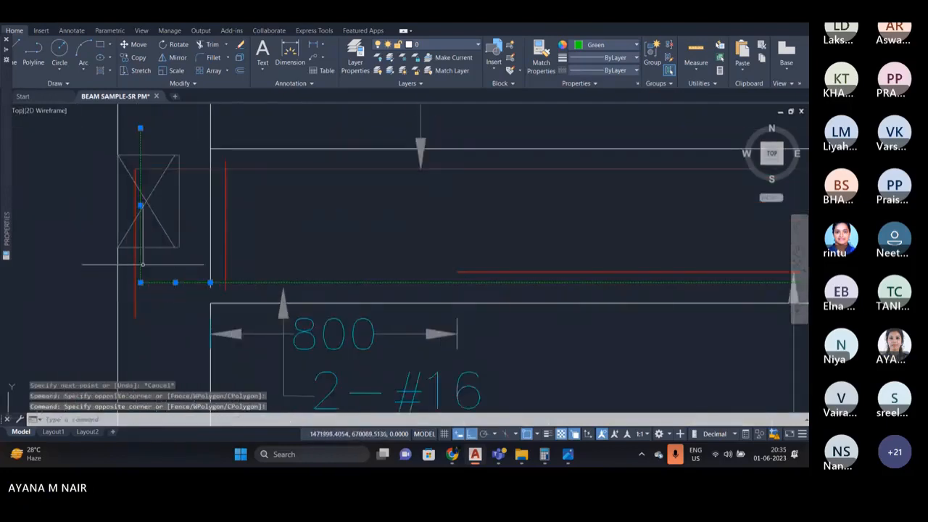
scroll(98, 241, "down", 4)
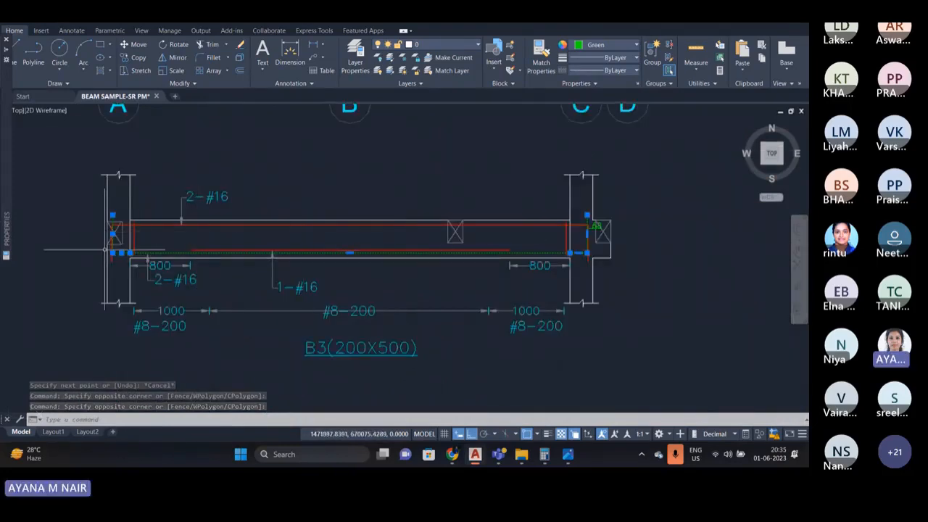
scroll(130, 253, "up", 5)
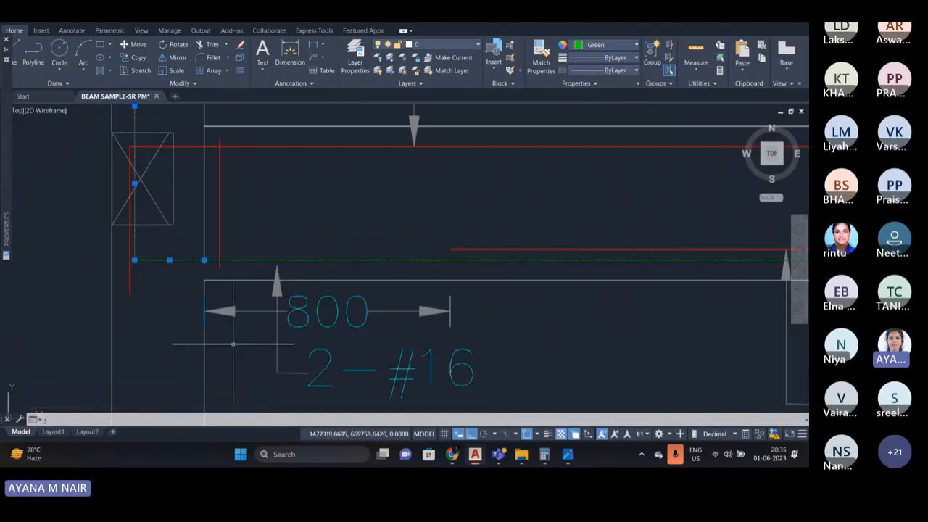
type("j")
key("Return")
left_click(173, 256)
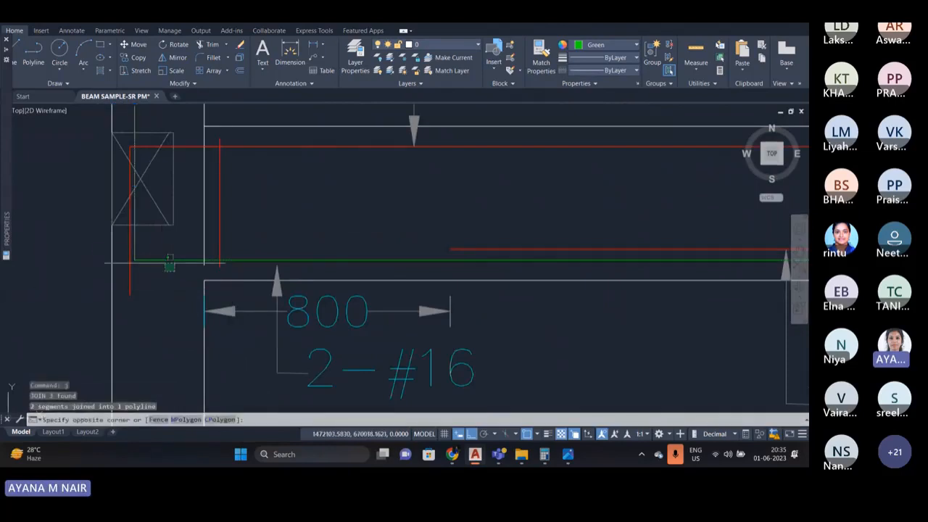
- Assign the joined bottom bar at grid A to the SRC_REINFO layer and set its colour to ByLayer
left_click(122, 269)
scroll(149, 250, "down", 3)
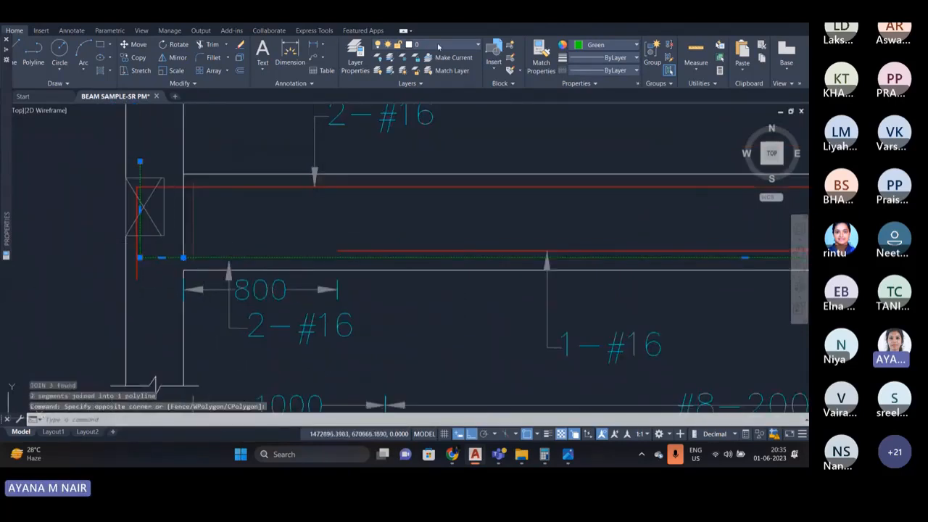
left_click(438, 46)
scroll(435, 273, "down", 5)
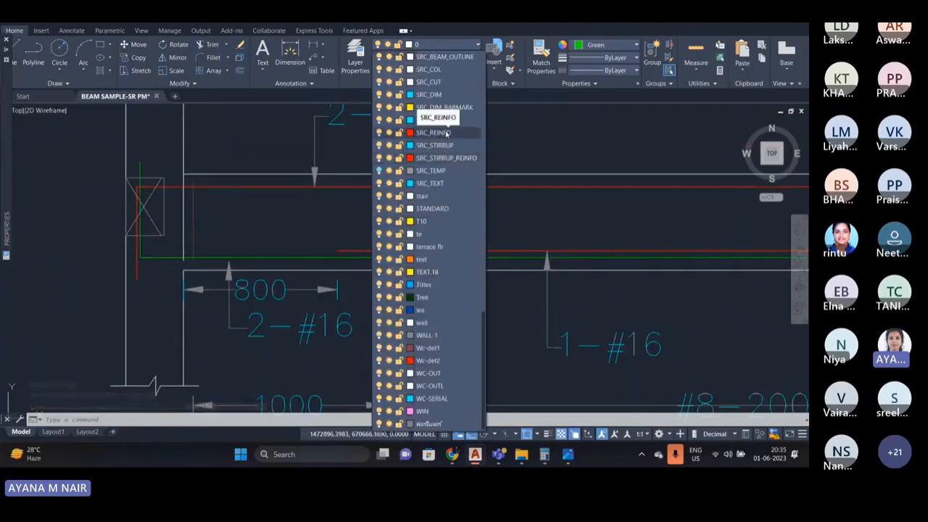
left_click(435, 132)
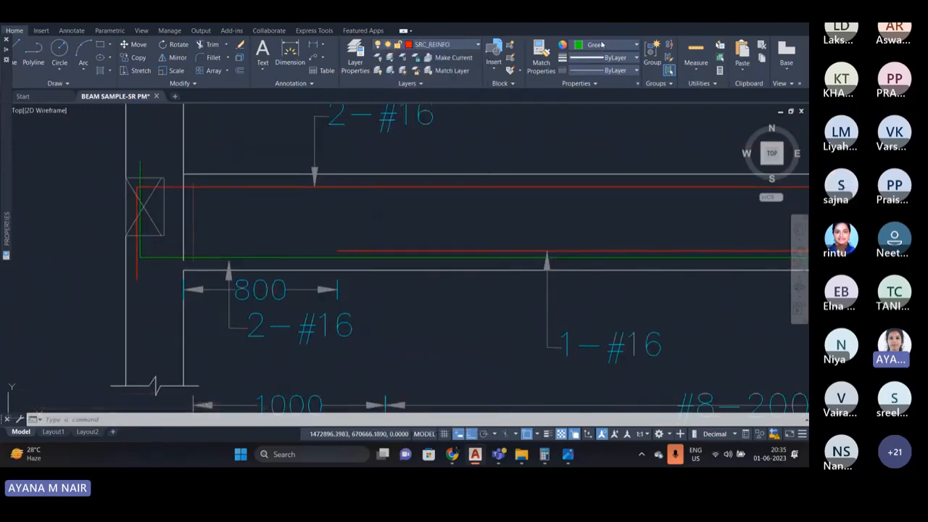
left_click(605, 45)
left_click(602, 60)
scroll(268, 217, "down", 2)
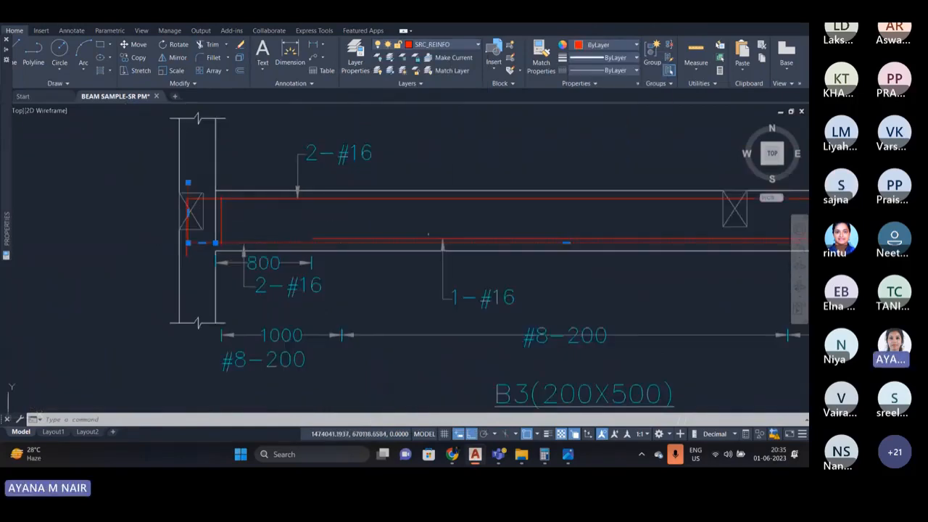
key("Escape")
scroll(305, 240, "down", 2)
scroll(549, 223, "up", 2)
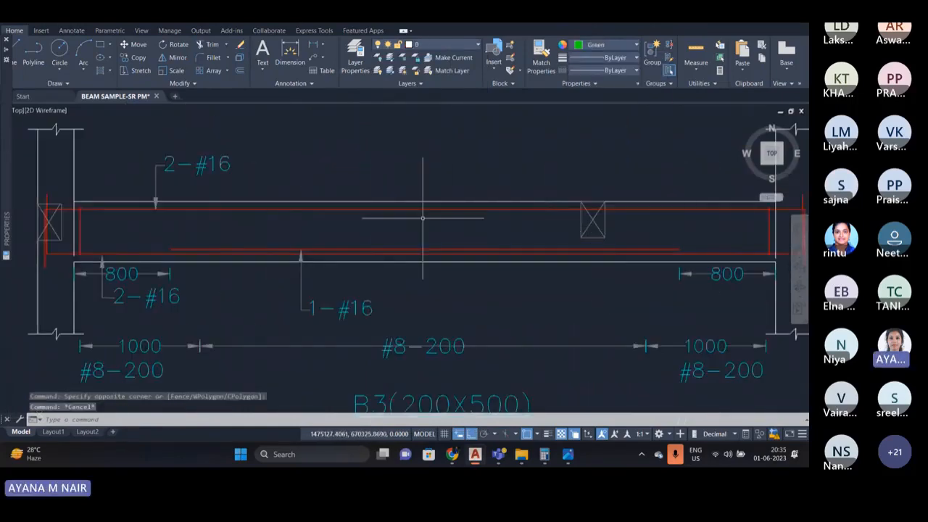
- Stretch the arrow tip of the lower 2-#16 leader perpendicular onto the bottom bar
scroll(422, 219, "down", 2)
scroll(435, 239, "up", 2)
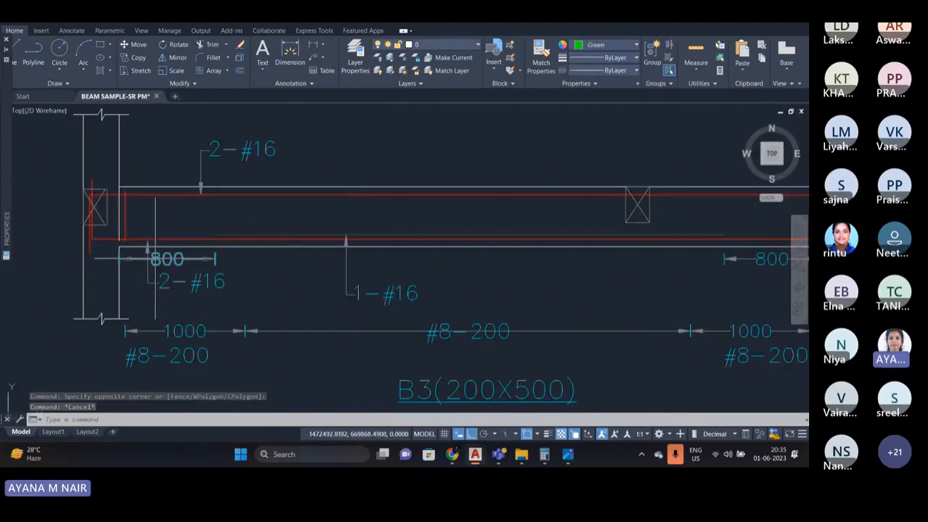
scroll(217, 316, "up", 3)
left_click(221, 319)
left_click(148, 289)
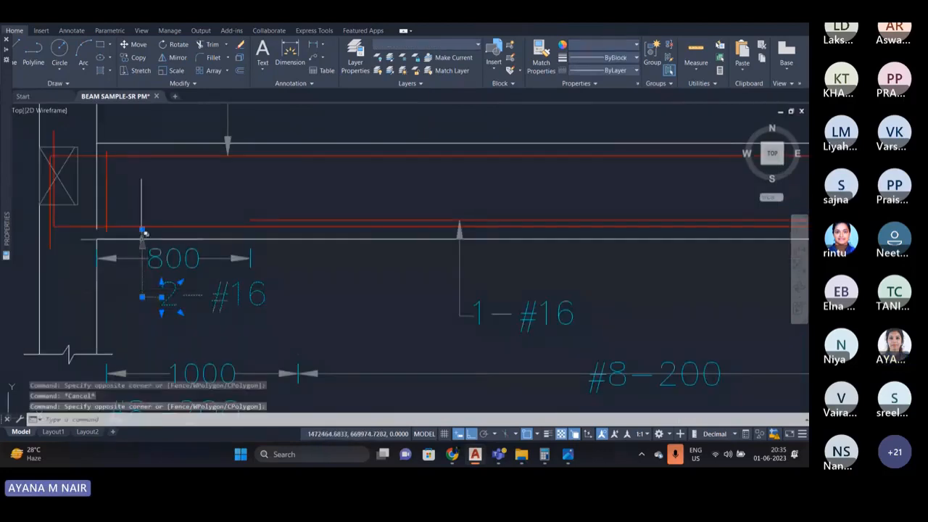
scroll(141, 234, "up", 3)
left_click(146, 214)
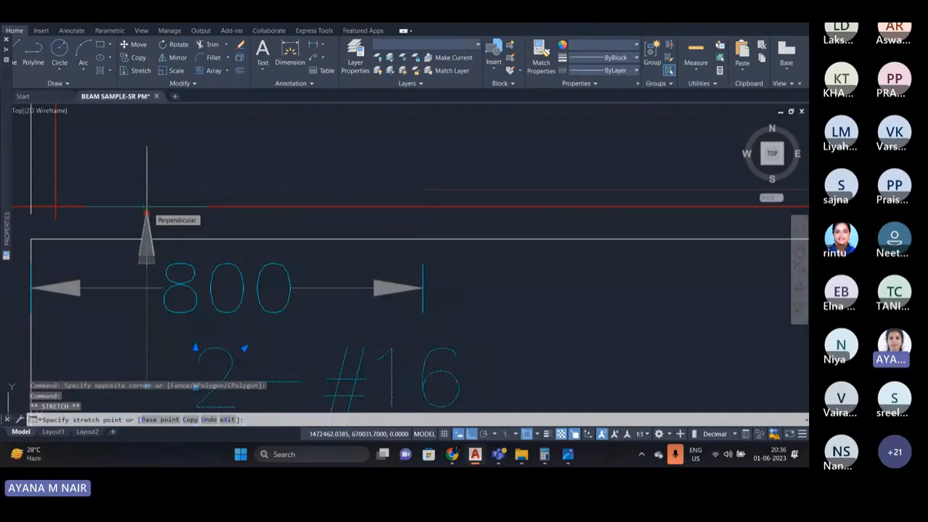
scroll(146, 214, "down", 5)
key("Escape")
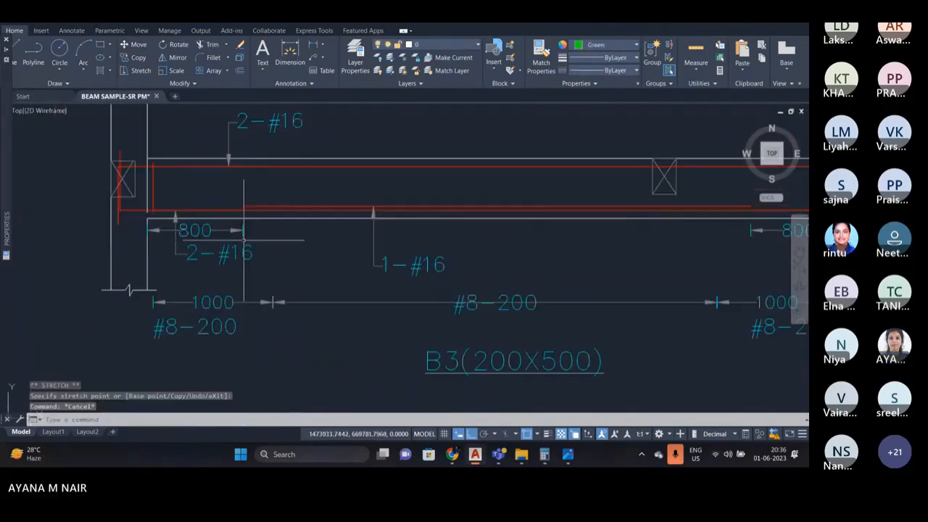
- Place a linear dimension between the bottom bar and the 1-#16 extra bar above it to check their spacing
scroll(243, 239, "down", 2)
scroll(366, 214, "up", 2)
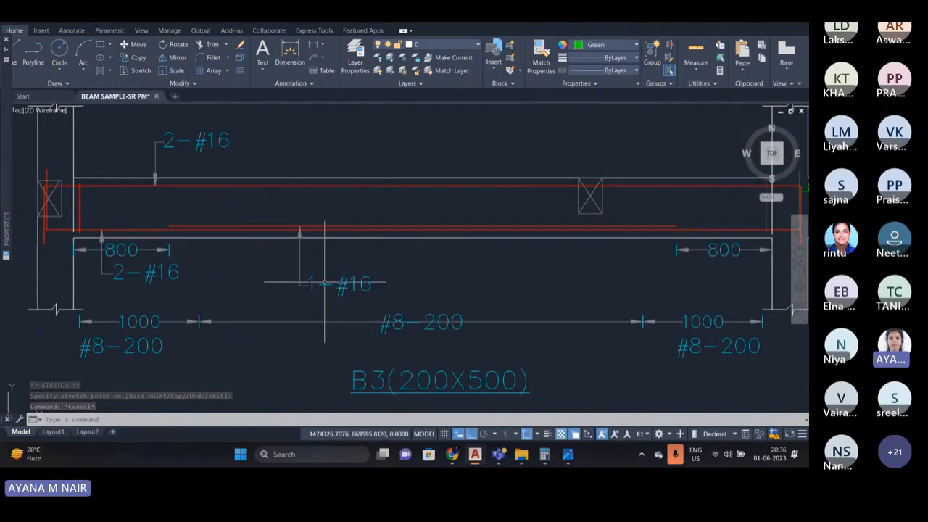
scroll(322, 234, "up", 3)
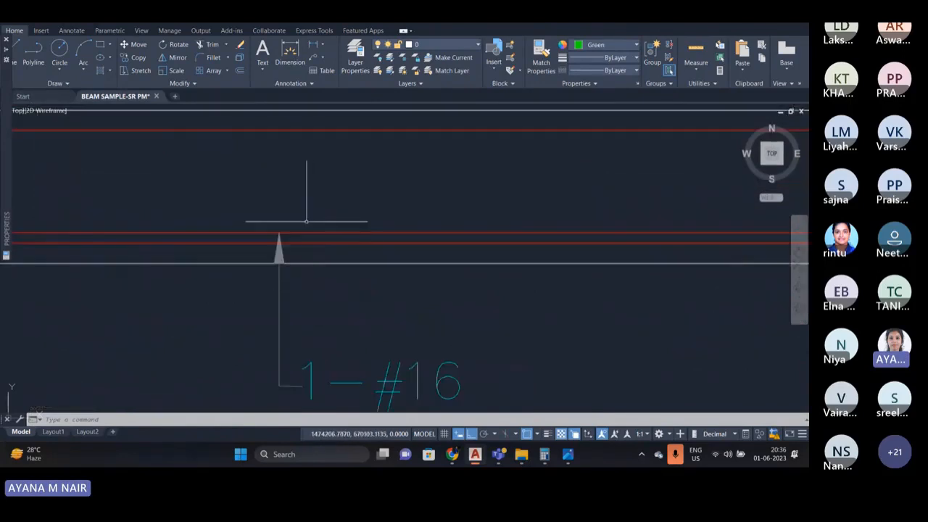
scroll(306, 222, "down", 2)
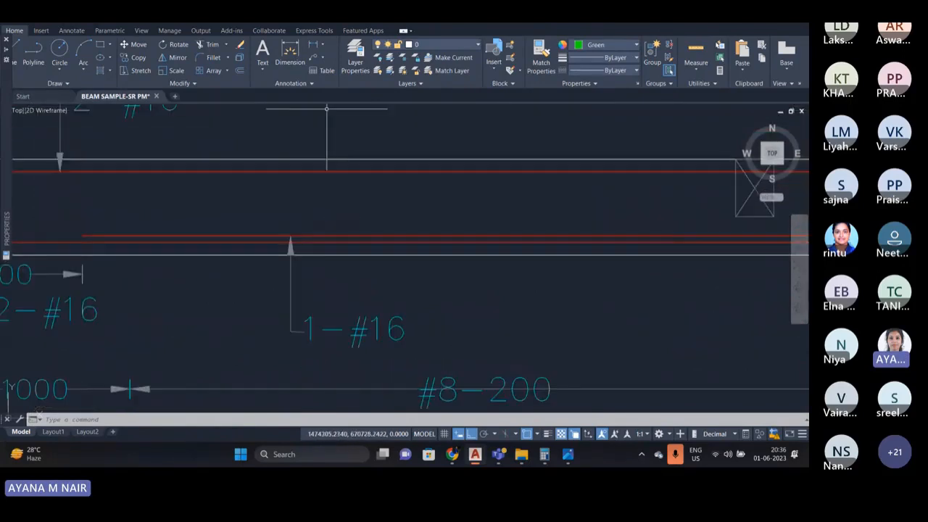
left_click(290, 52)
scroll(375, 226, "up", 1)
left_click(388, 245)
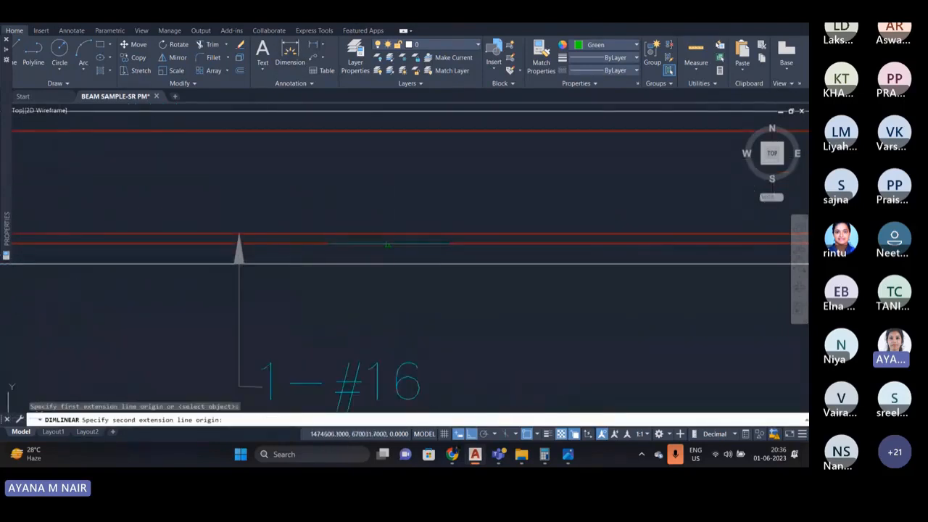
left_click(390, 232)
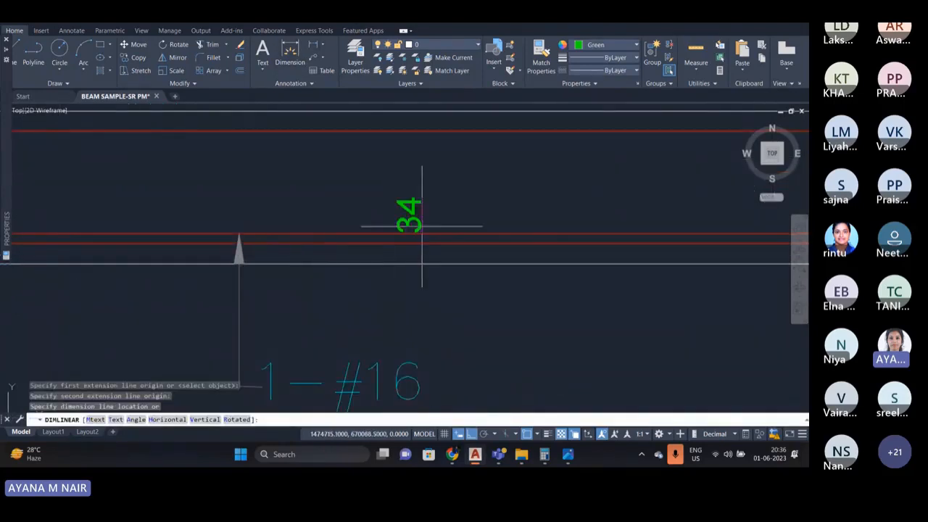
left_click(422, 226)
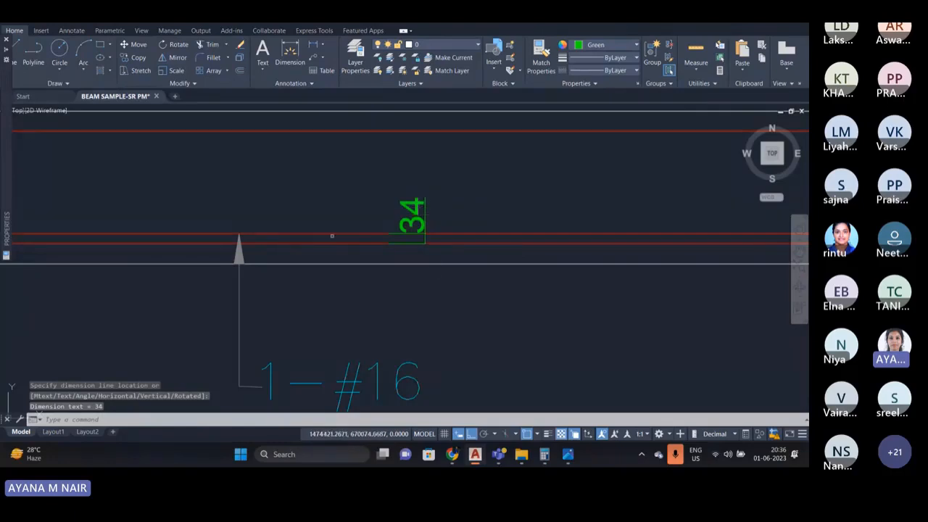
scroll(331, 235, "down", 2)
scroll(408, 257, "down", 2)
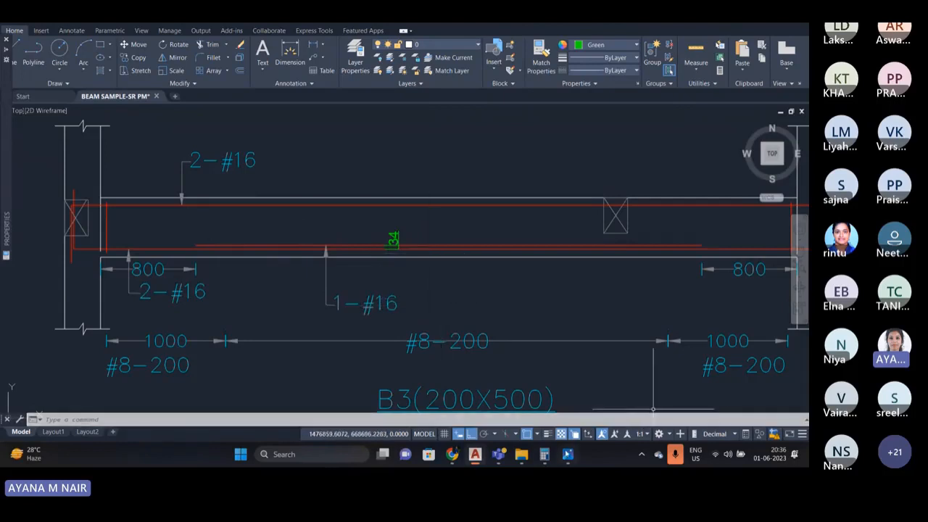
- Switch to Calculator, compute 34 minus 16, and close it
left_click(546, 454)
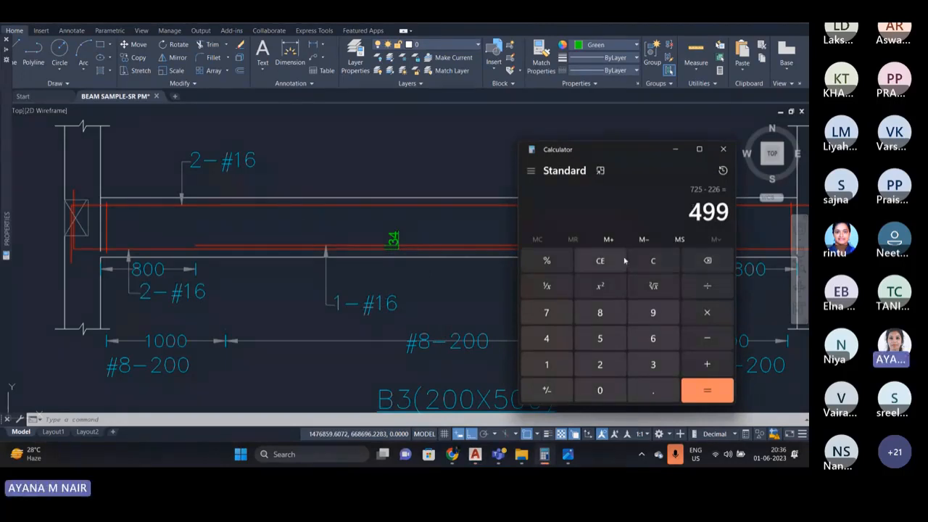
left_click(661, 264)
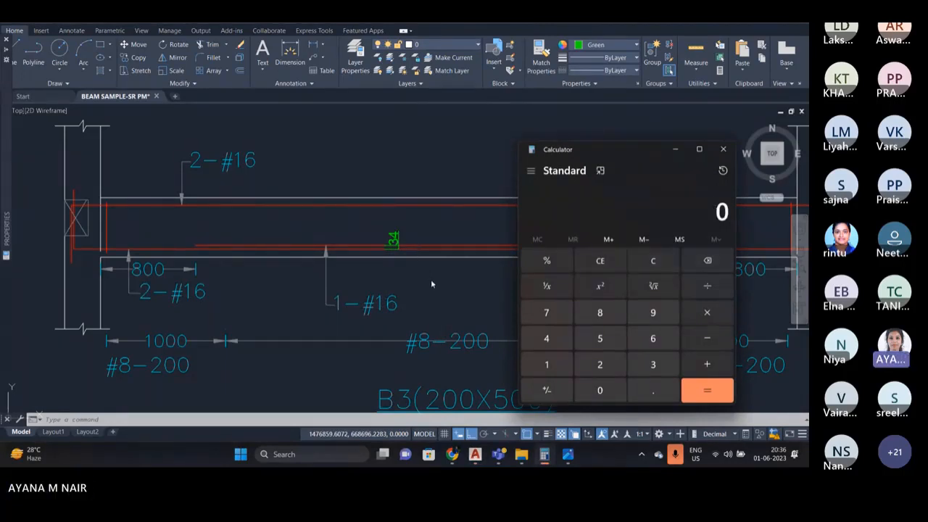
type("34")
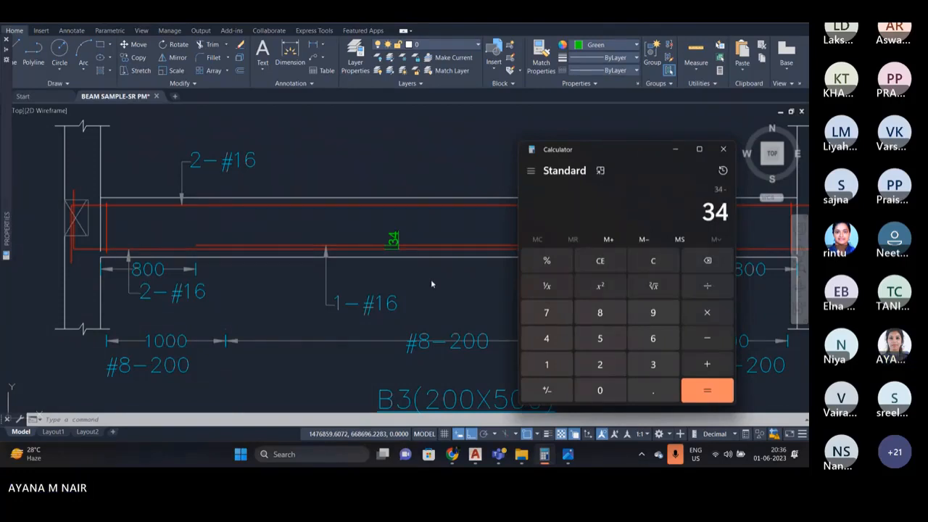
type("16")
key("Return")
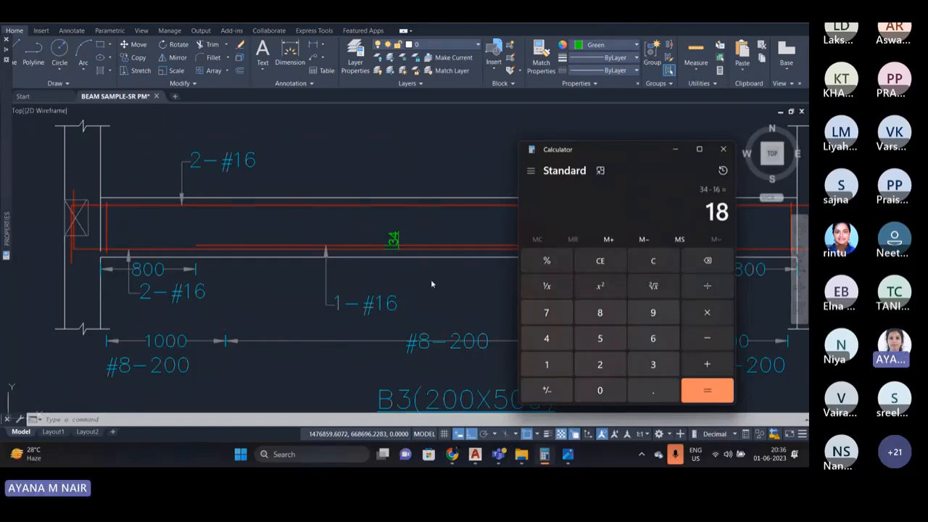
left_click(723, 150)
- Move the 1-#16 extra bar down by 18 toward the bottom bar
scroll(428, 241, "up", 4)
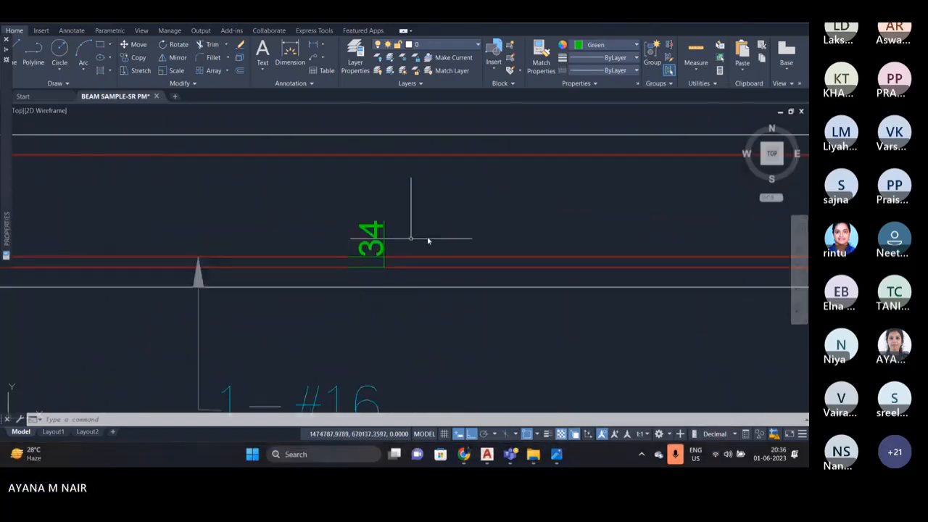
scroll(414, 219, "down", 5)
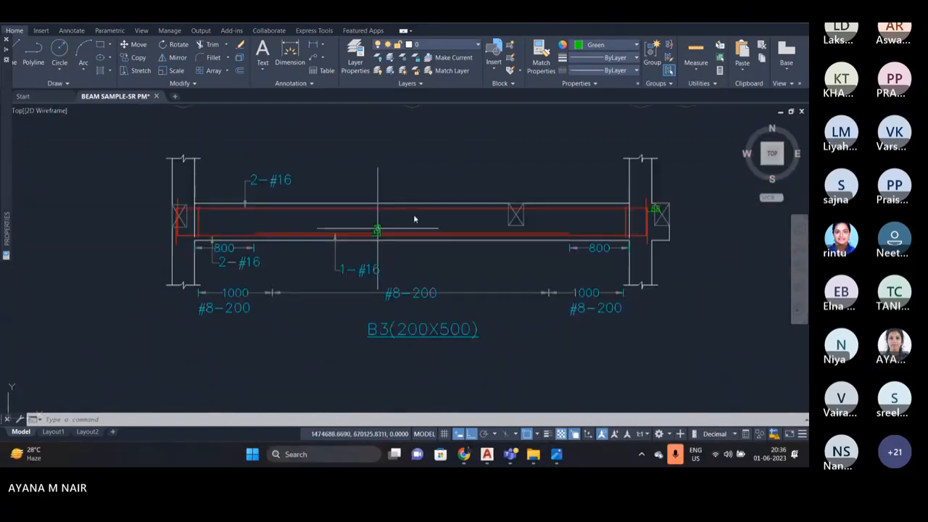
scroll(414, 219, "up", 4)
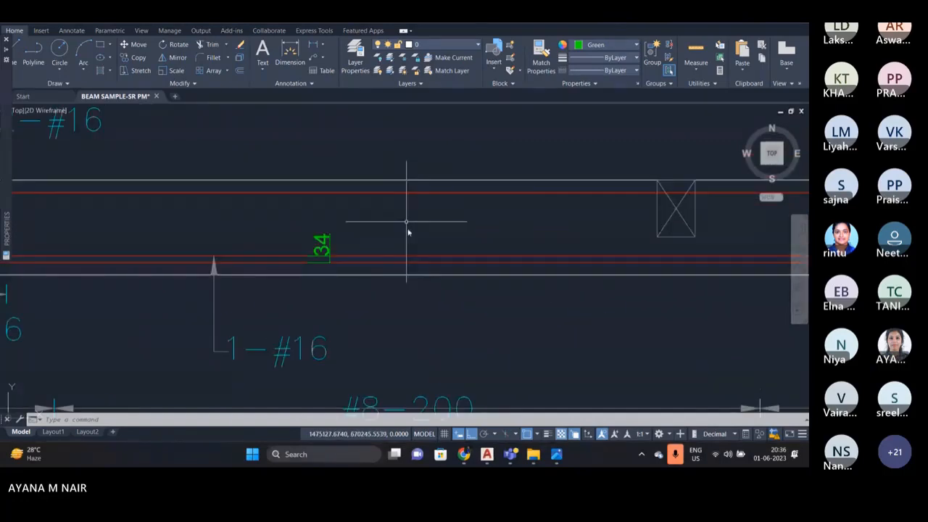
left_click(380, 257)
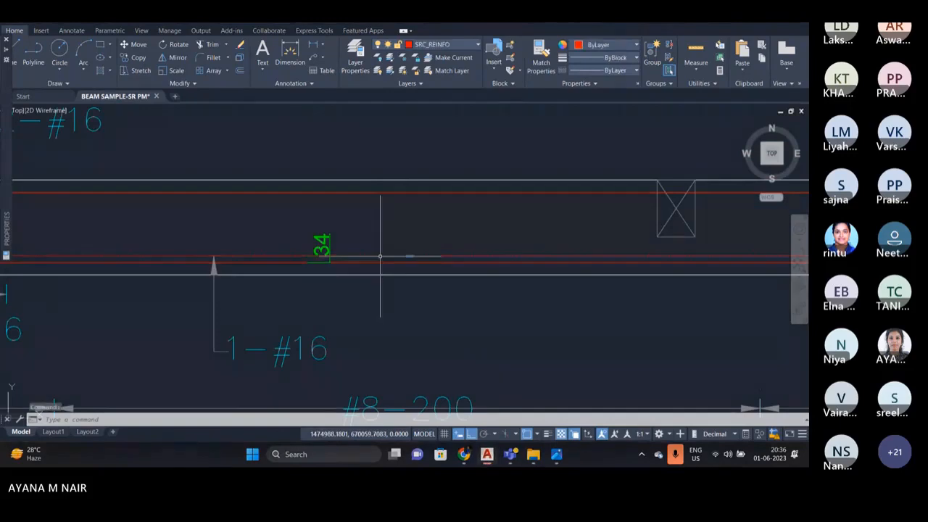
left_click(134, 44)
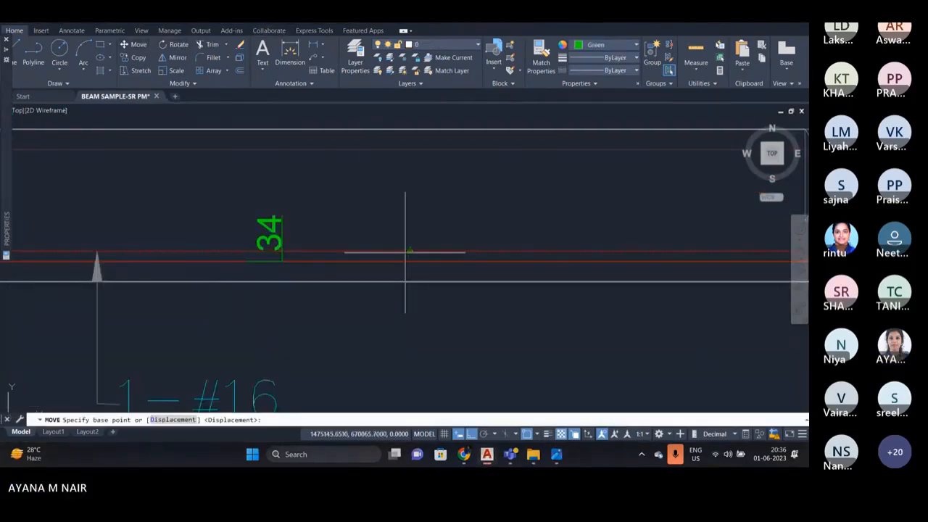
left_click(411, 252)
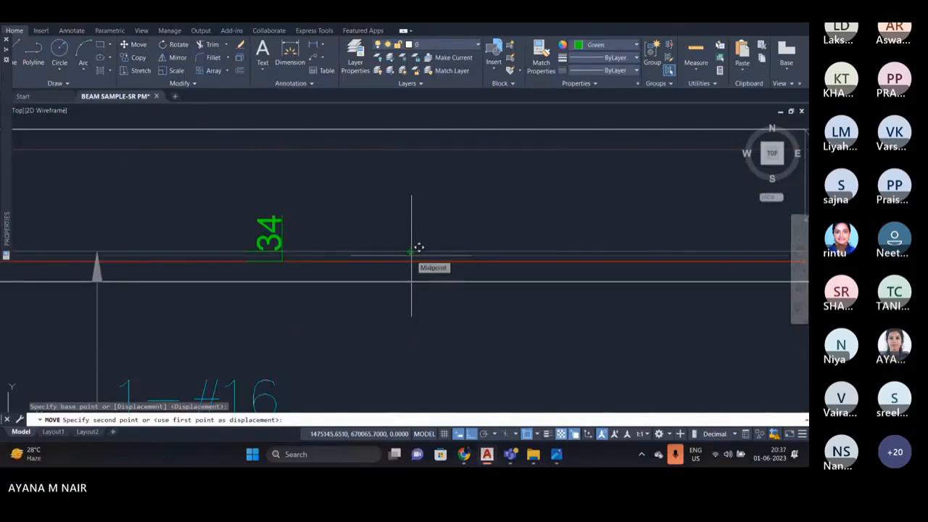
left_click(411, 252)
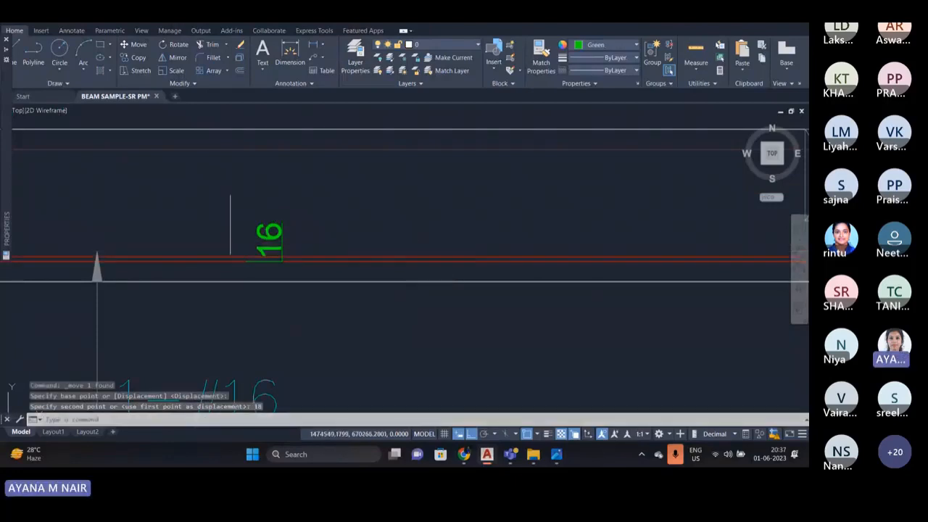
scroll(269, 246, "up", 3)
scroll(312, 270, "down", 3)
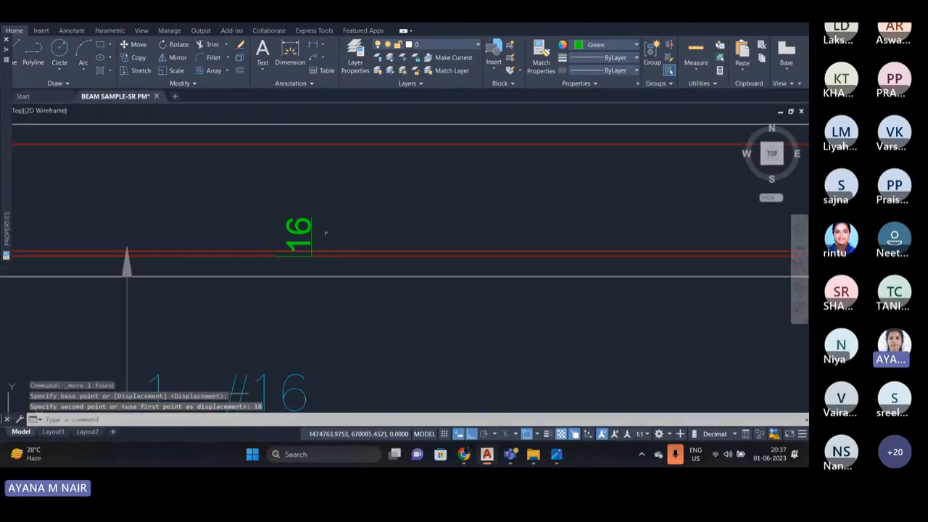
- Delete the spacing dimension between the 1-#16 extra bar and the bottom bar
scroll(304, 253, "down", 4)
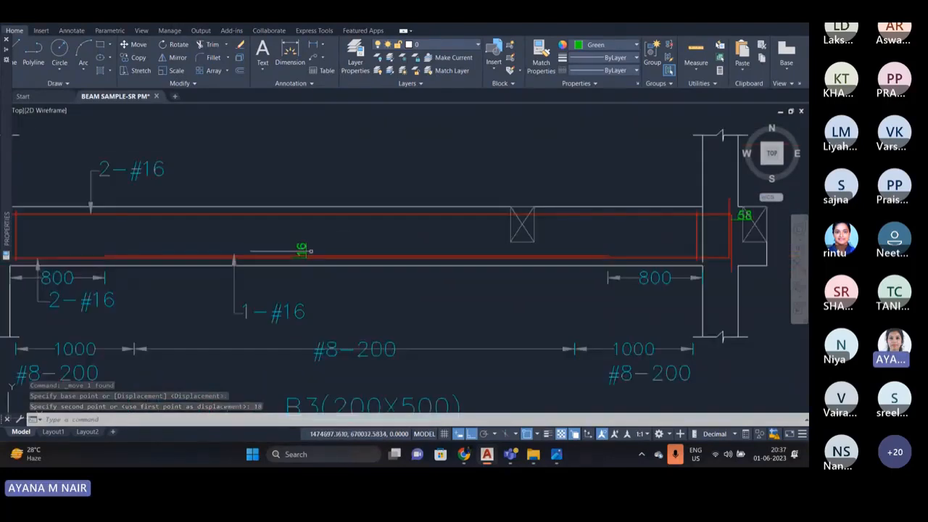
scroll(306, 253, "up", 4)
left_click(317, 244)
left_click(280, 229)
key("Delete")
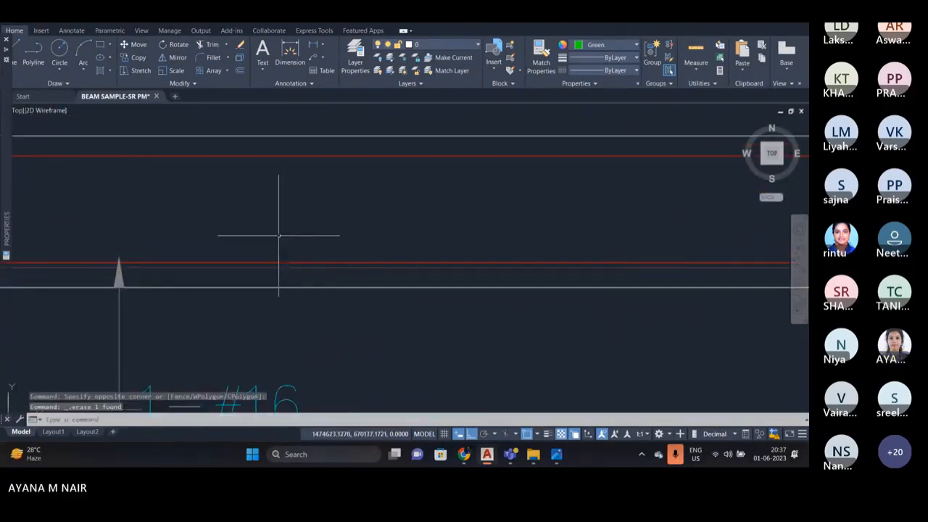
- Stretch the arrow tip of the 1-#16 leader down onto the moved extra bar
scroll(280, 232, "down", 3)
scroll(276, 290, "up", 5)
left_click(289, 322)
left_click(248, 293)
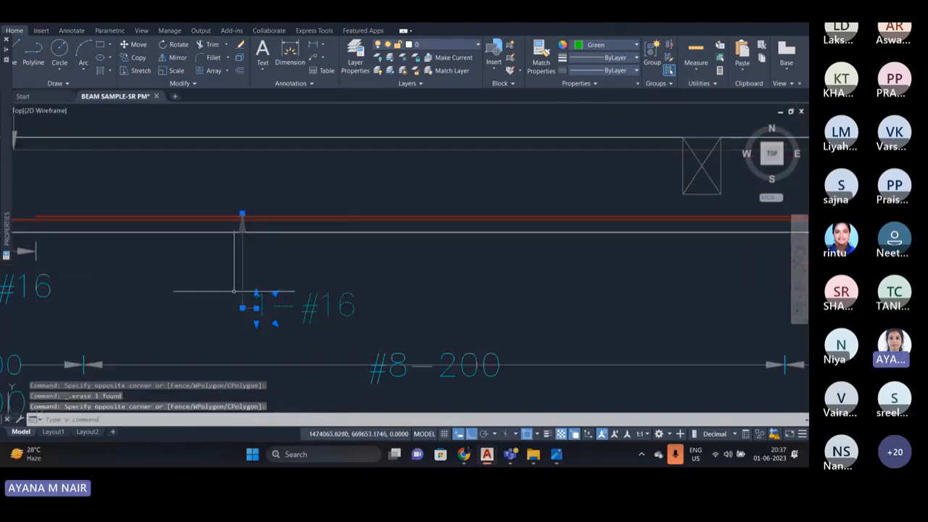
scroll(242, 210, "up", 5)
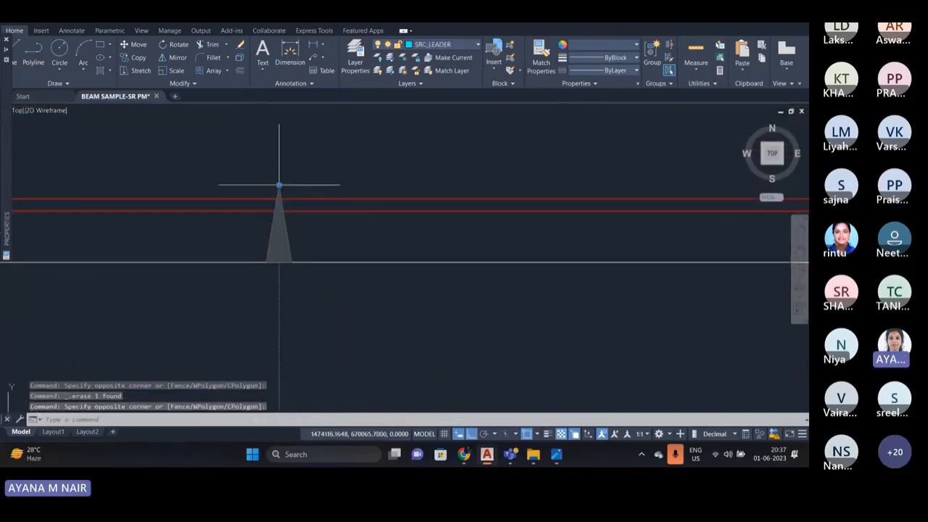
left_click(279, 185)
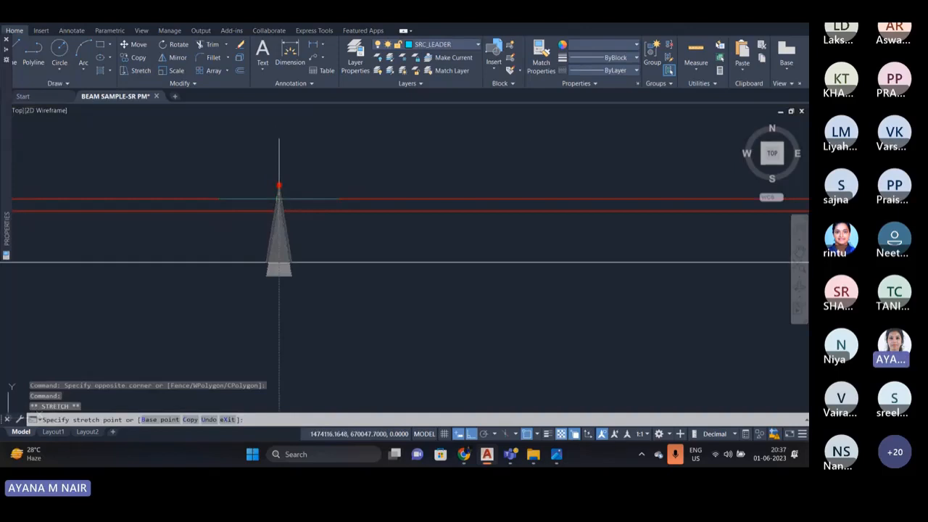
scroll(279, 187, "down", 6)
key("Escape")
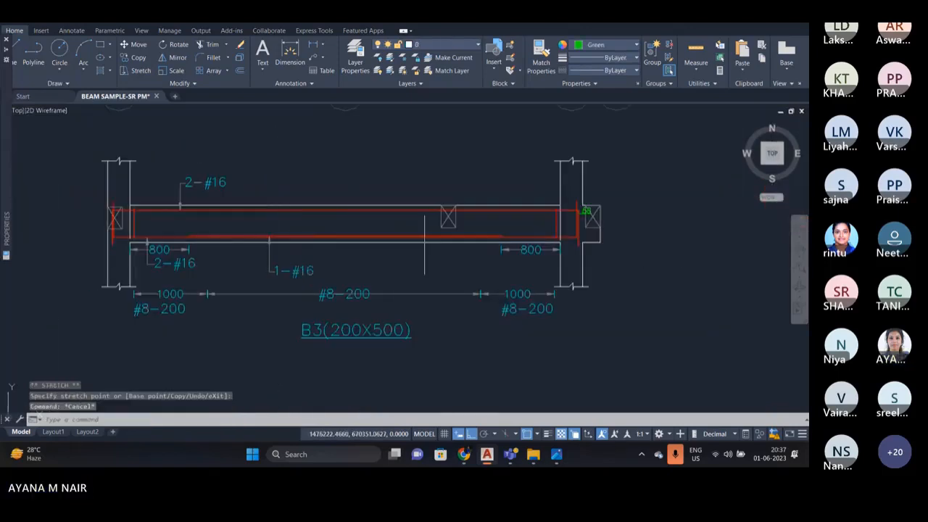
- Select the 58 dimension at the outer face of the column at the beam's right end
scroll(584, 217, "up", 6)
left_click(537, 264)
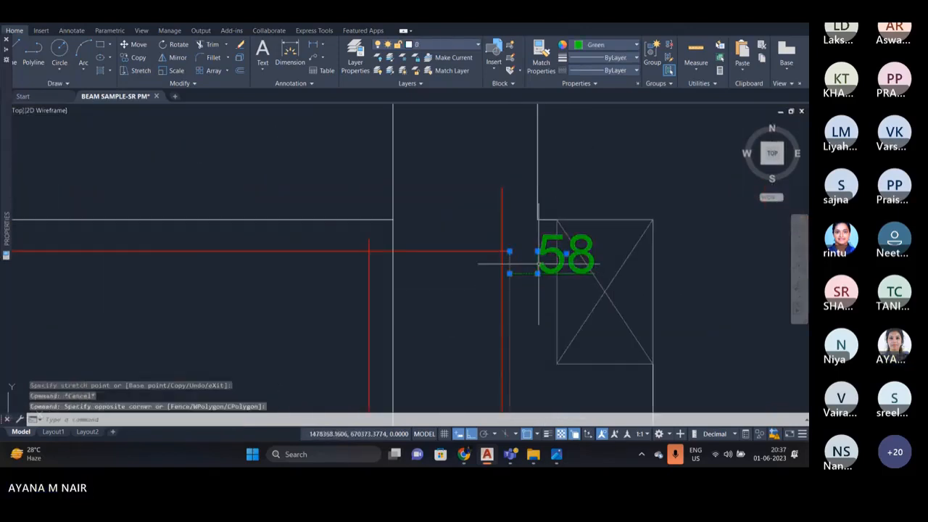
- Erase the selected temporary 58 dimension beside the column at the right end of the beam
key("Delete")
scroll(538, 263, "down", 6)
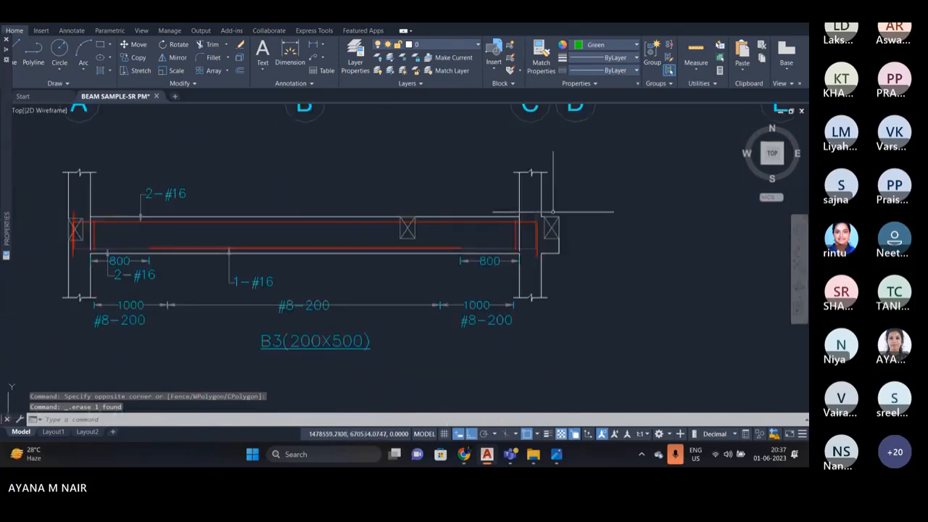
scroll(323, 243, "down", 3)
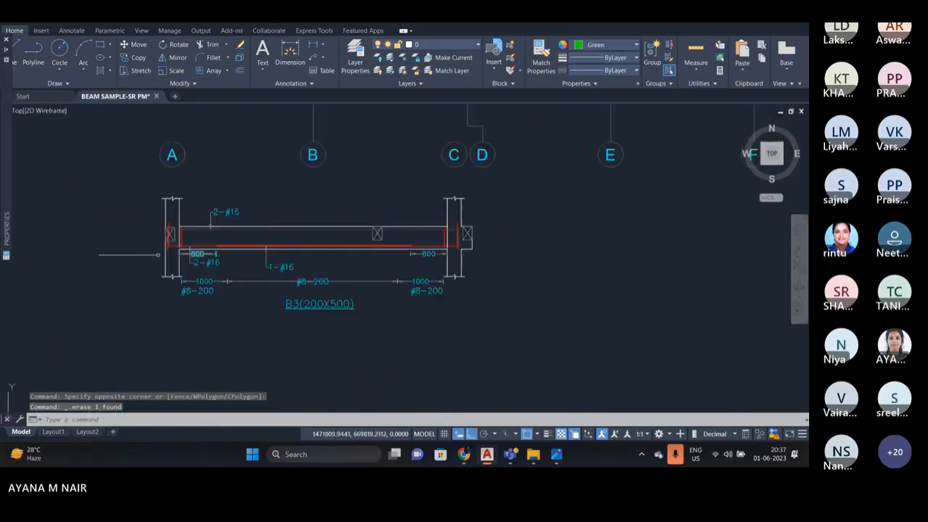
- Measure the gap between the left column face and the first stirrup with a linear dimension, and erase that dimension
scroll(187, 262, "up", 4)
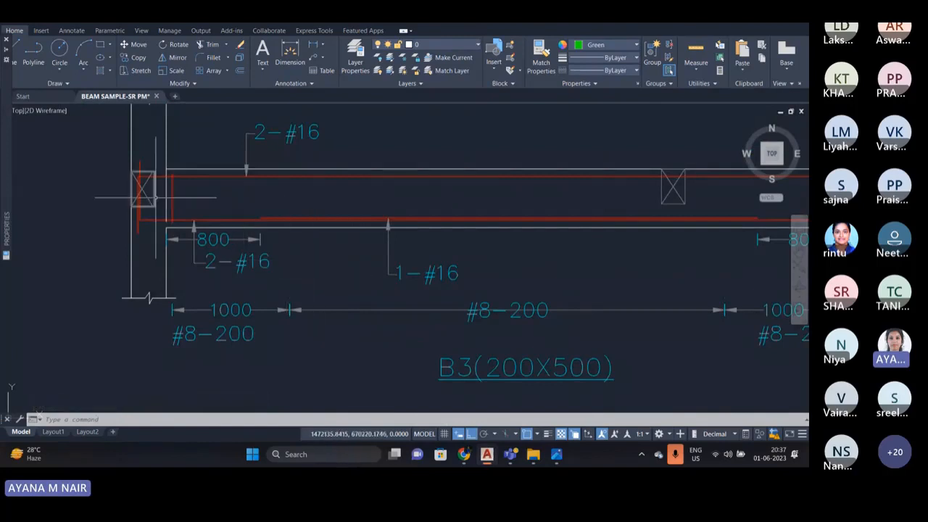
scroll(167, 219, "up", 2)
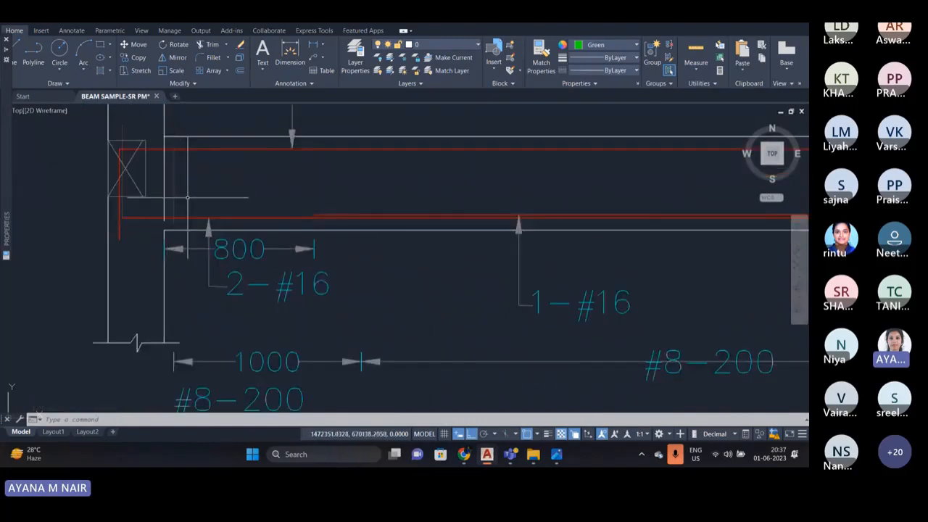
scroll(304, 206, "down", 2)
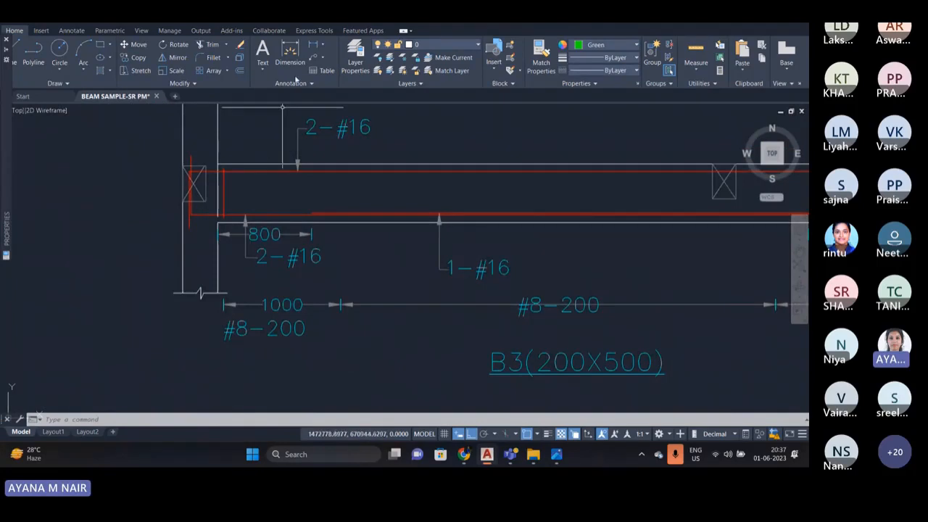
left_click(313, 45)
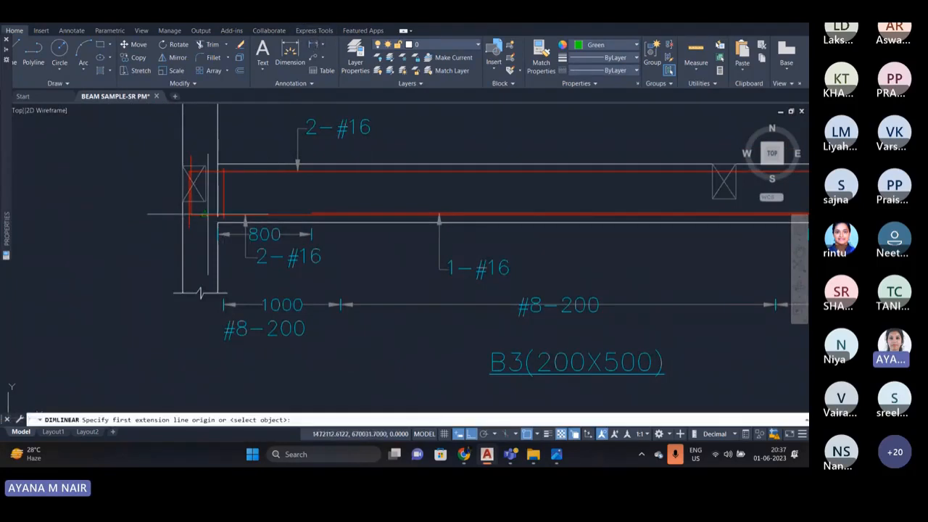
scroll(217, 216, "up", 2)
scroll(227, 219, "up", 2)
left_click(223, 213)
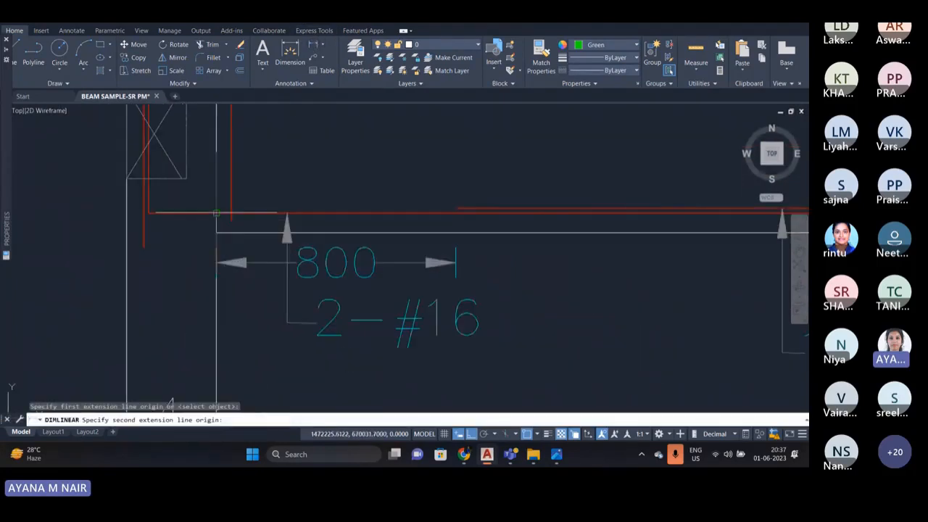
left_click(231, 214)
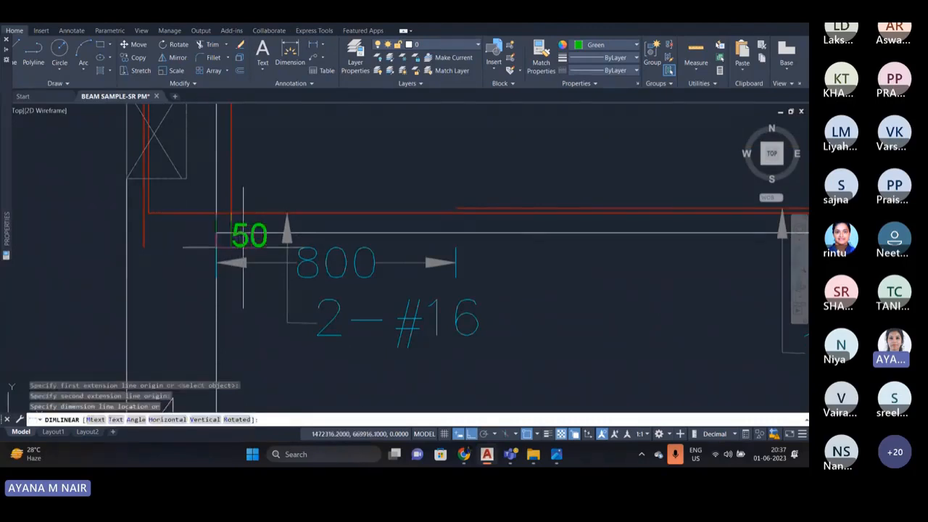
scroll(234, 233, "up", 4)
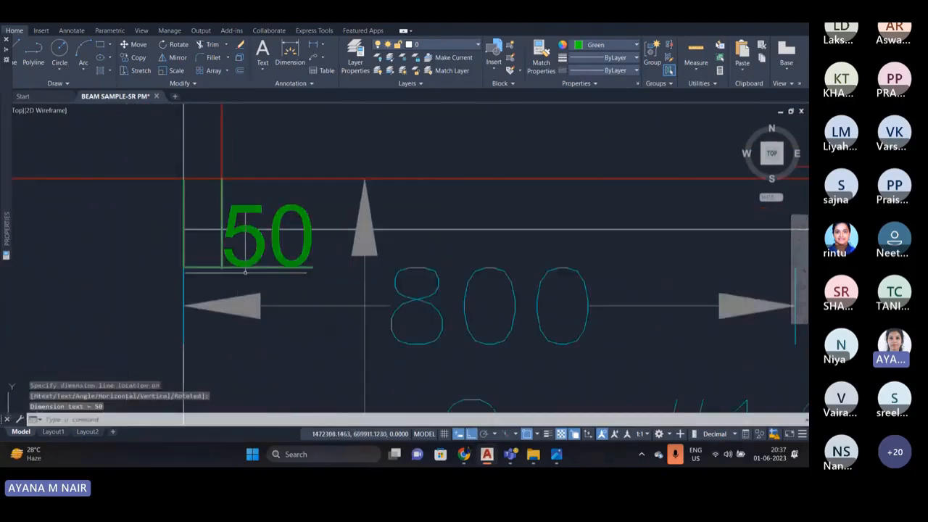
left_click(239, 273)
left_click(227, 253)
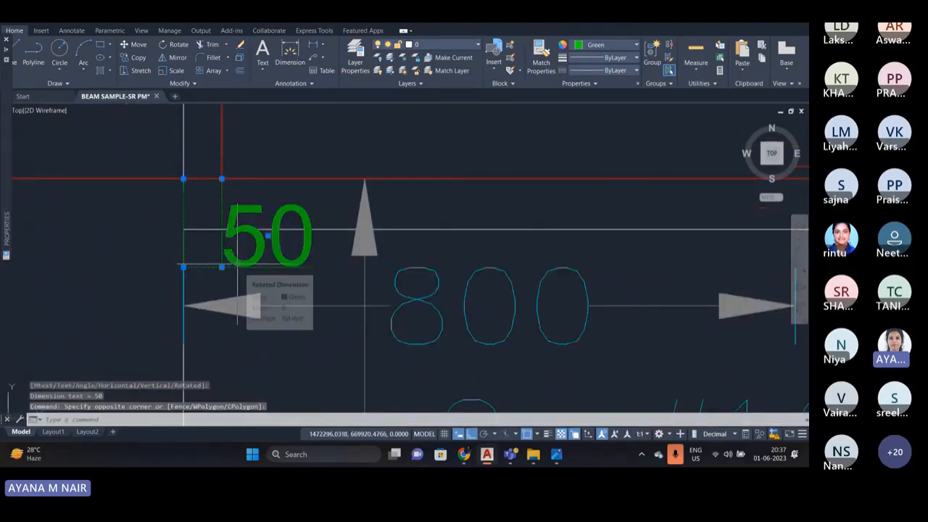
key("Delete")
- Examine the stirrup zone dimensions and spacing labels below beam B3, from the first stirrup to midspan
scroll(213, 232, "down", 2)
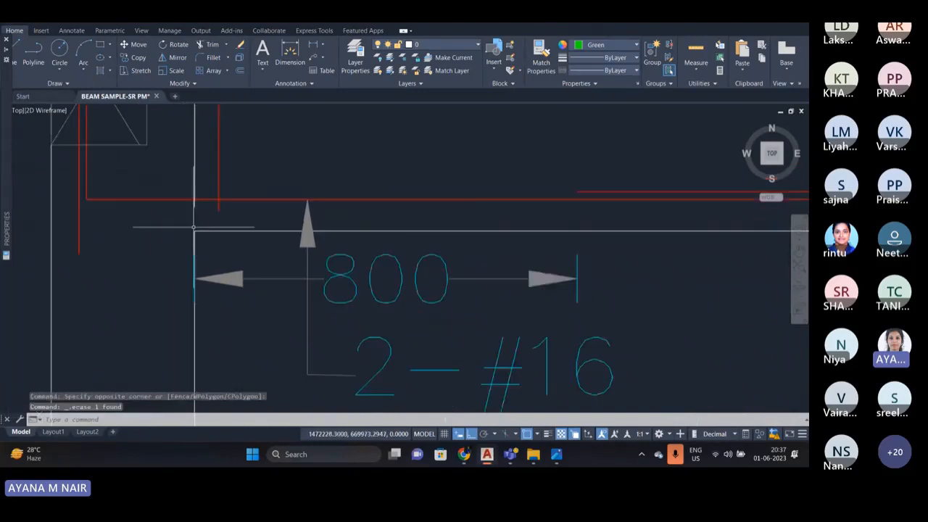
scroll(193, 227, "down", 2)
scroll(237, 284, "up", 2)
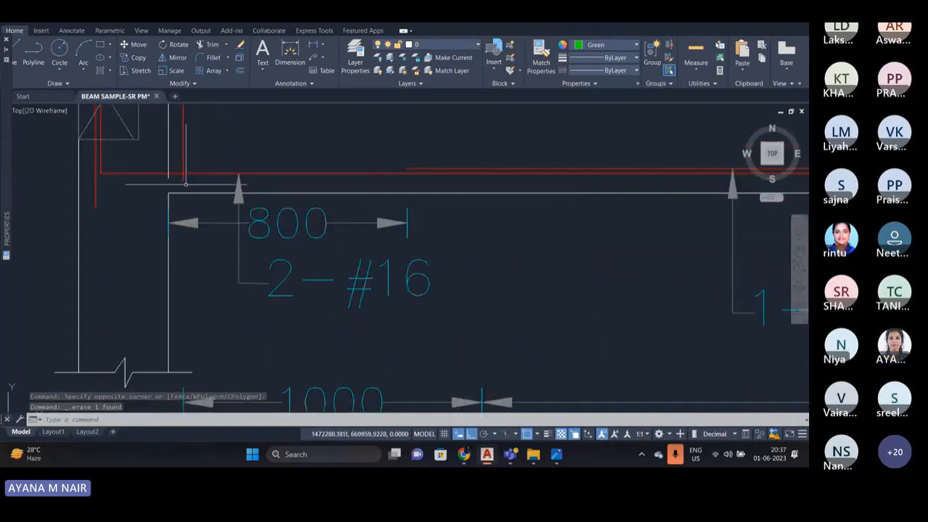
scroll(198, 179, "down", 4)
scroll(238, 262, "up", 2)
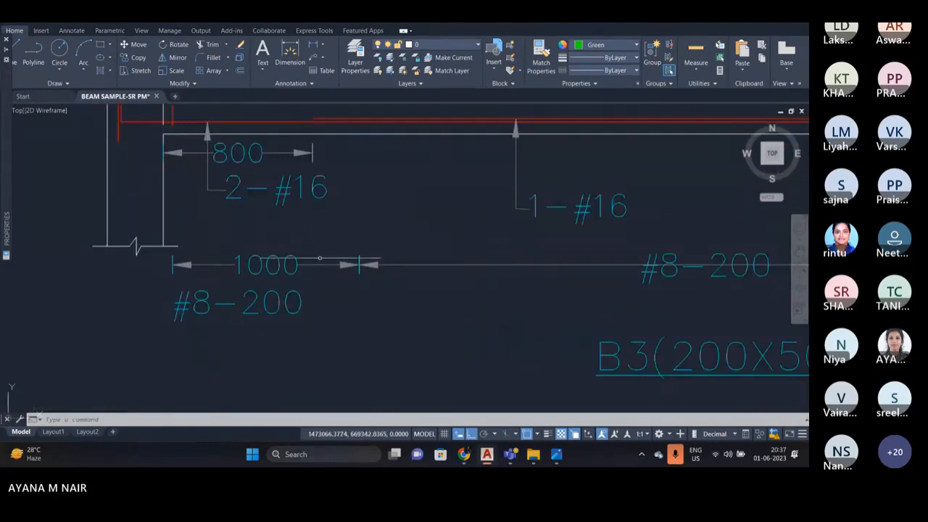
scroll(290, 283, "down", 2)
scroll(290, 271, "down", 2)
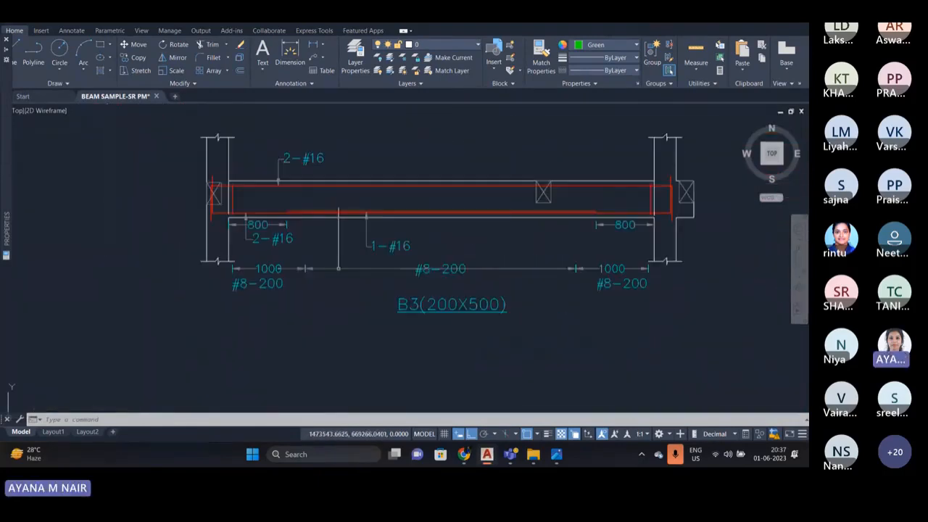
scroll(438, 268, "up", 4)
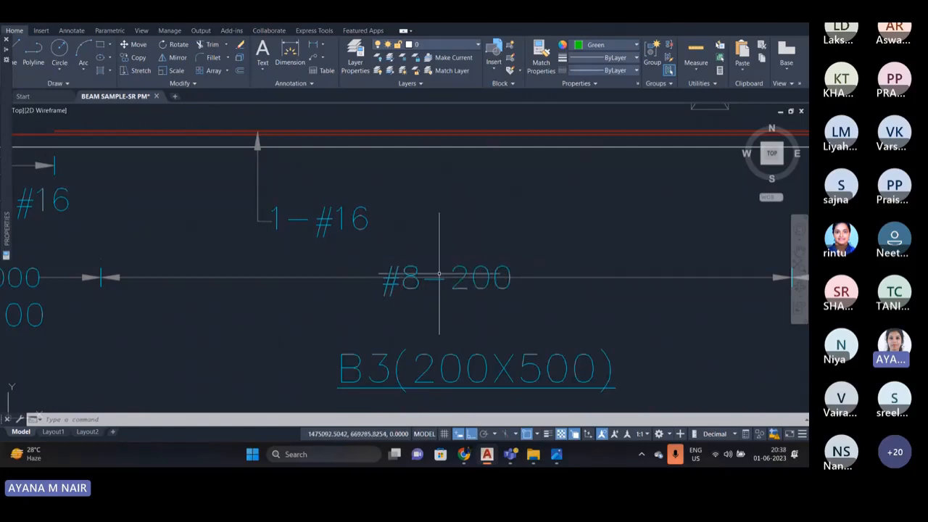
scroll(437, 274, "down", 4)
scroll(263, 275, "up", 4)
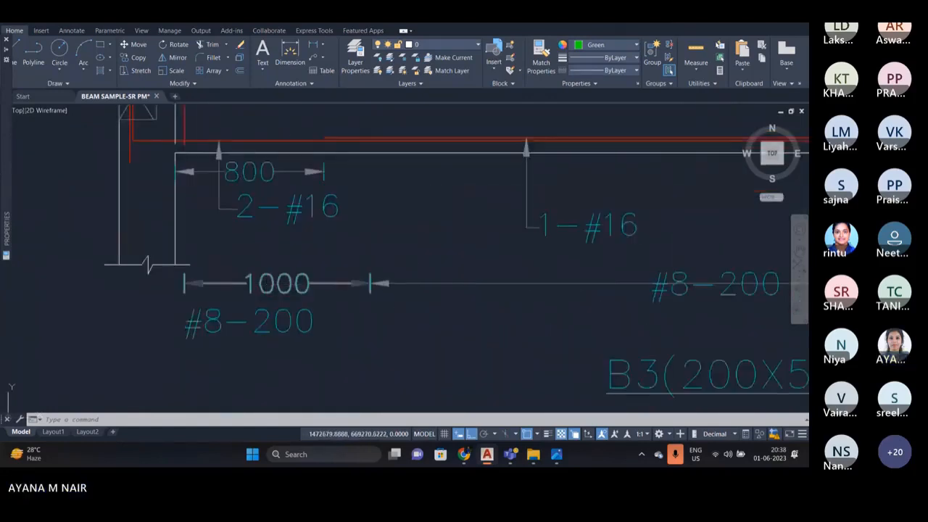
left_click(432, 283)
left_click(200, 283)
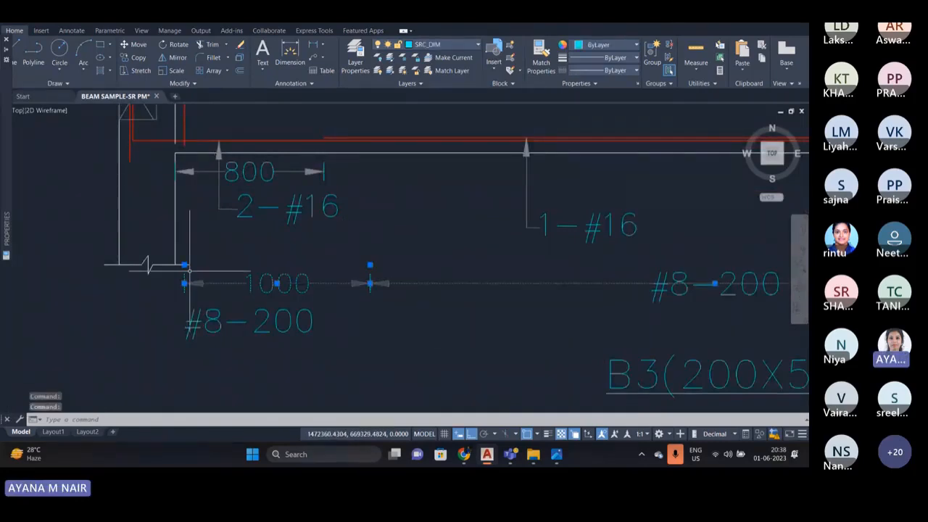
scroll(193, 279, "down", 2)
scroll(385, 285, "down", 2)
scroll(630, 276, "up", 4)
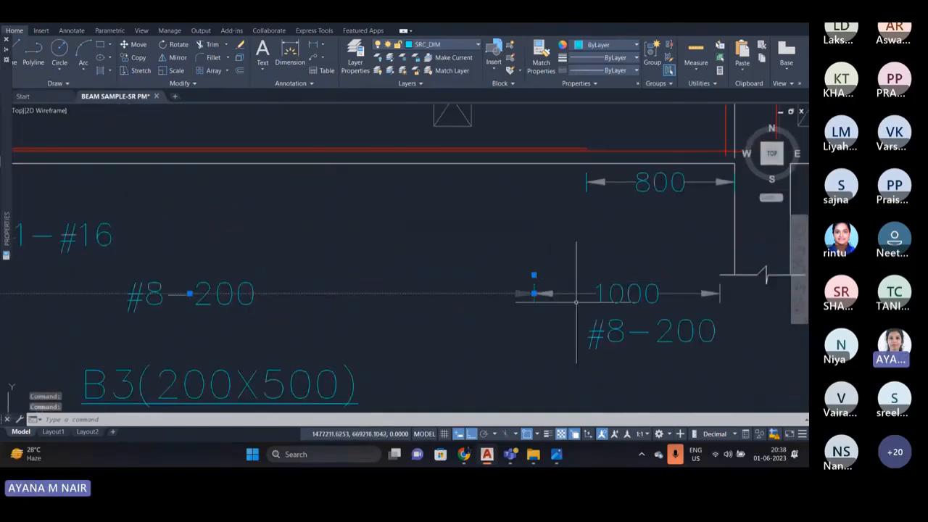
left_click(575, 302)
left_click(559, 288)
scroll(508, 267, "down", 2)
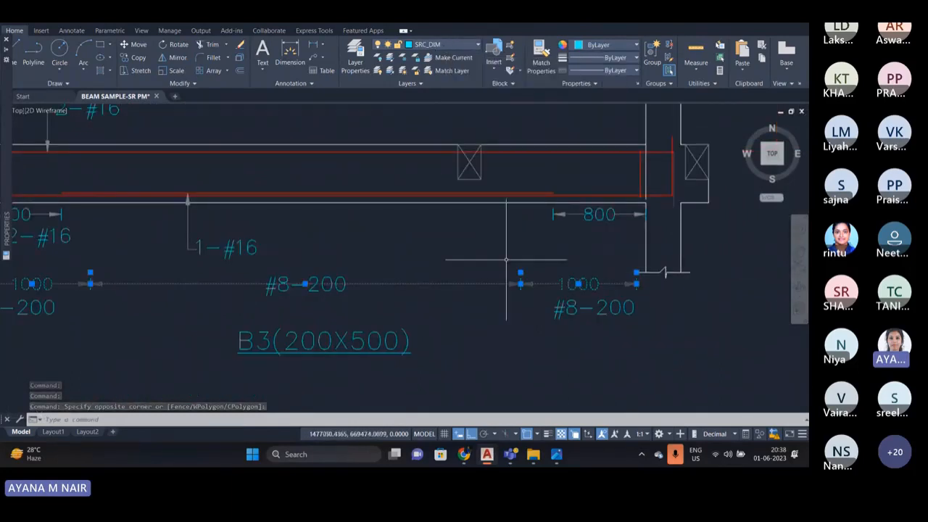
scroll(506, 258, "down", 2)
key("Escape")
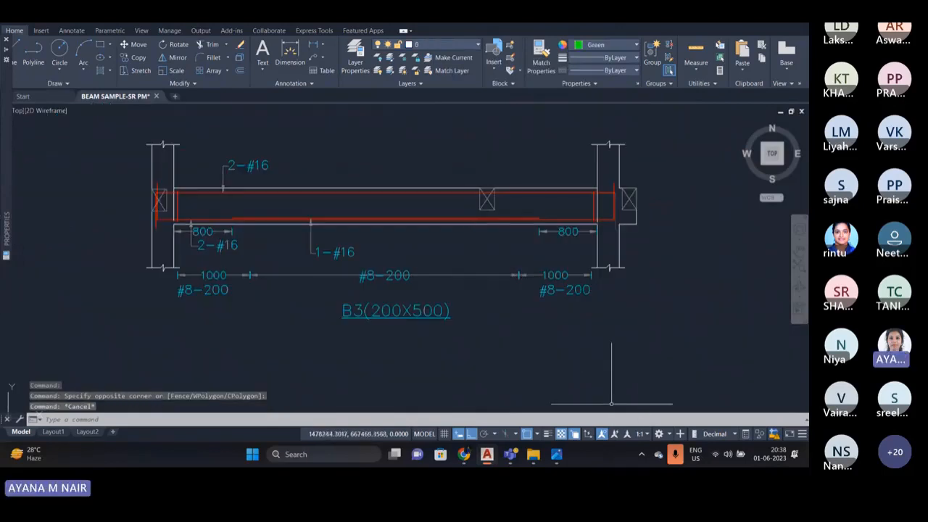
- Turn on Quick Properties and select the three stirrup zone dimensions in the row below beam B3
left_click(745, 435)
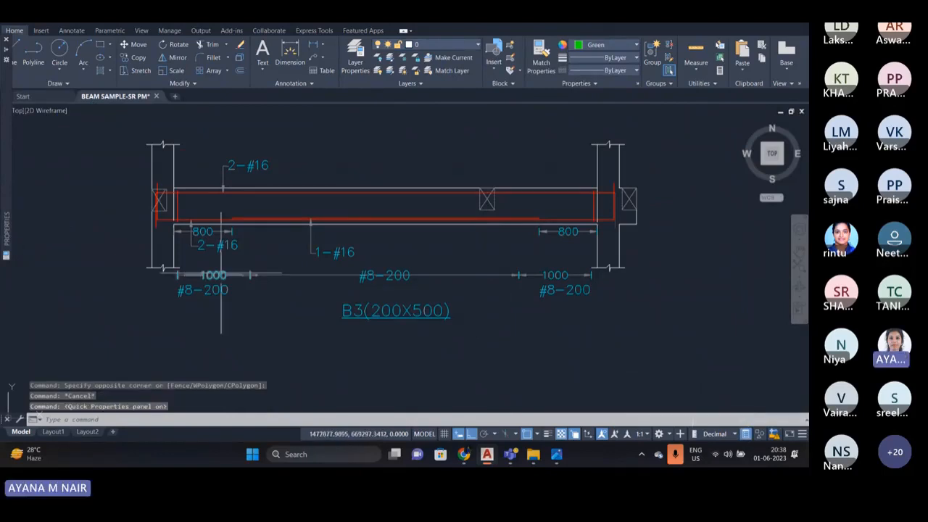
scroll(221, 274, "up", 3)
left_click(259, 274)
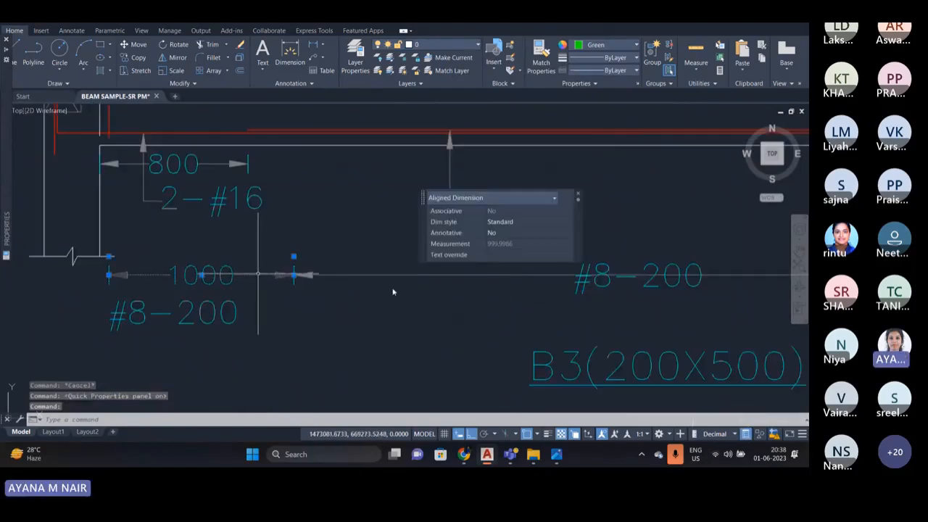
left_click(423, 278)
left_click(374, 261)
scroll(249, 269, "down", 2)
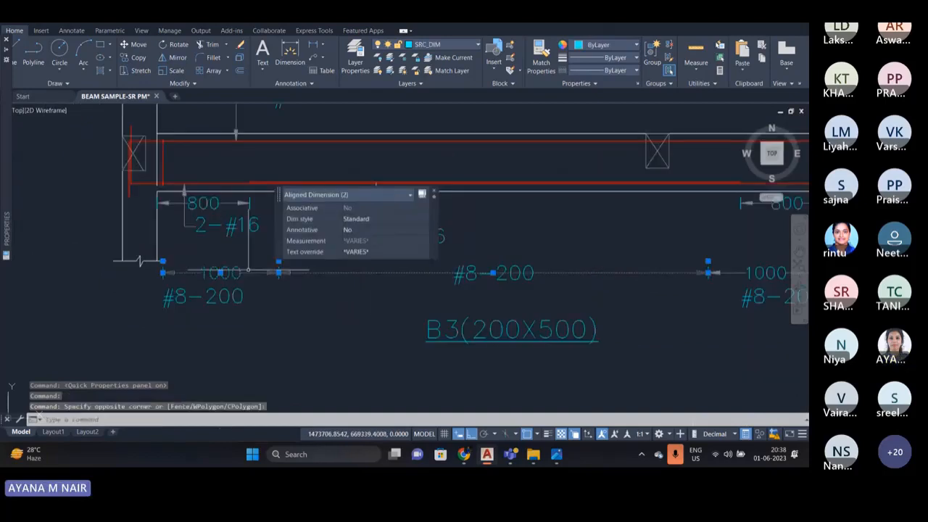
scroll(248, 269, "down", 2)
scroll(576, 290, "up", 4)
left_click(581, 282)
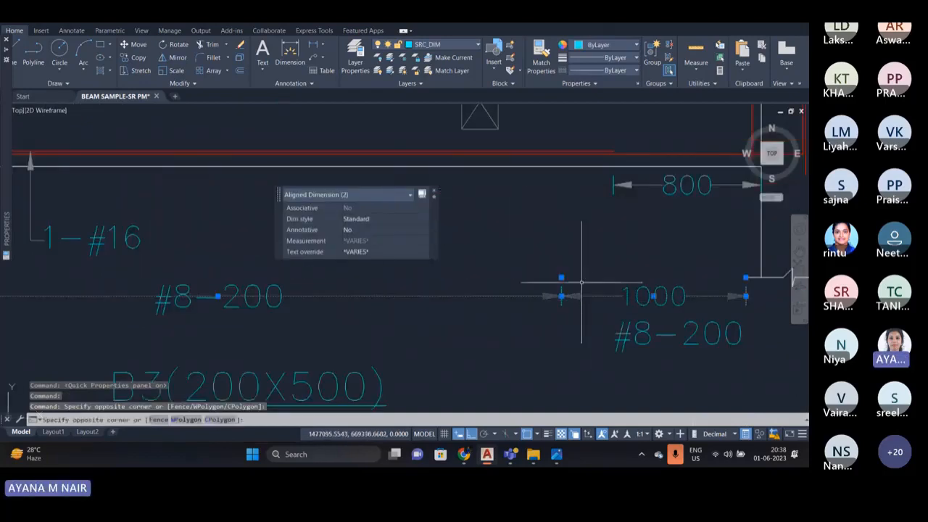
left_click(532, 204)
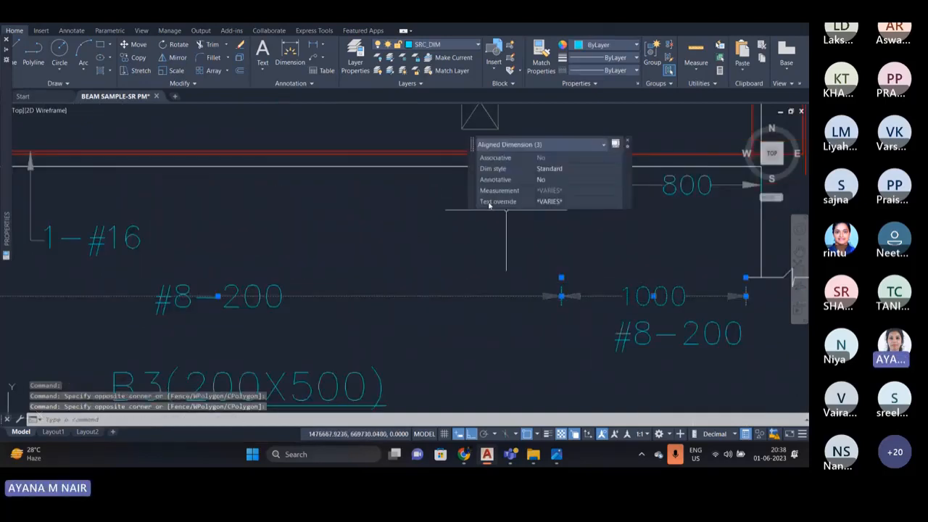
- Replace the text override of the three selected stirrup zone dimensions with a blank, and clear the selection
left_click(516, 202)
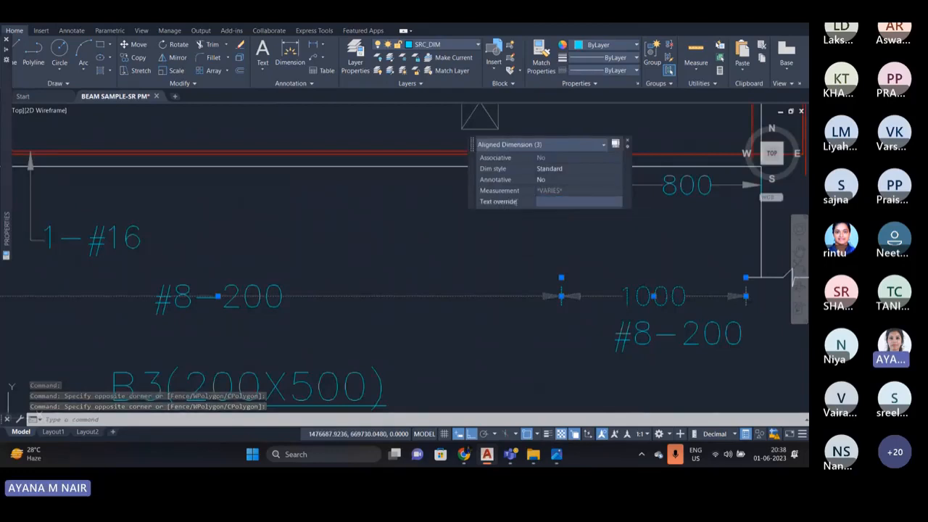
key("BackSpace")
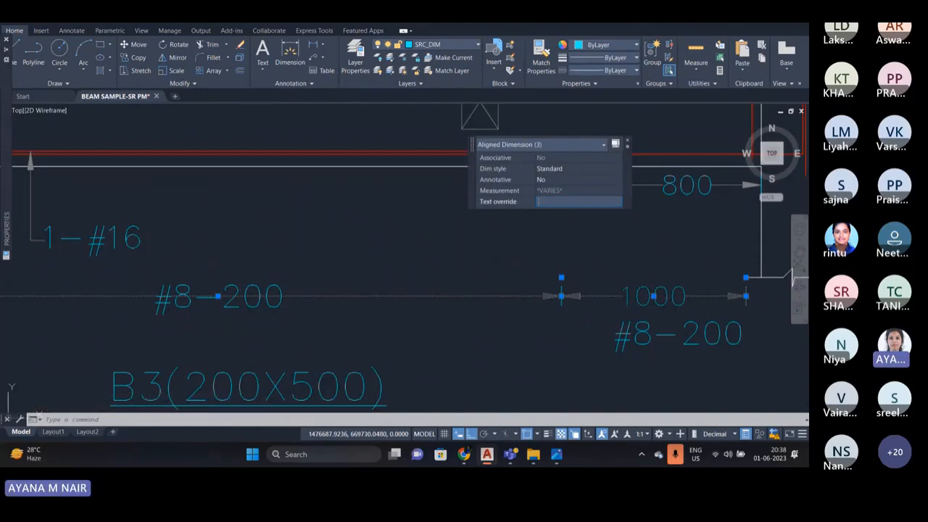
scroll(533, 290, "down", 2)
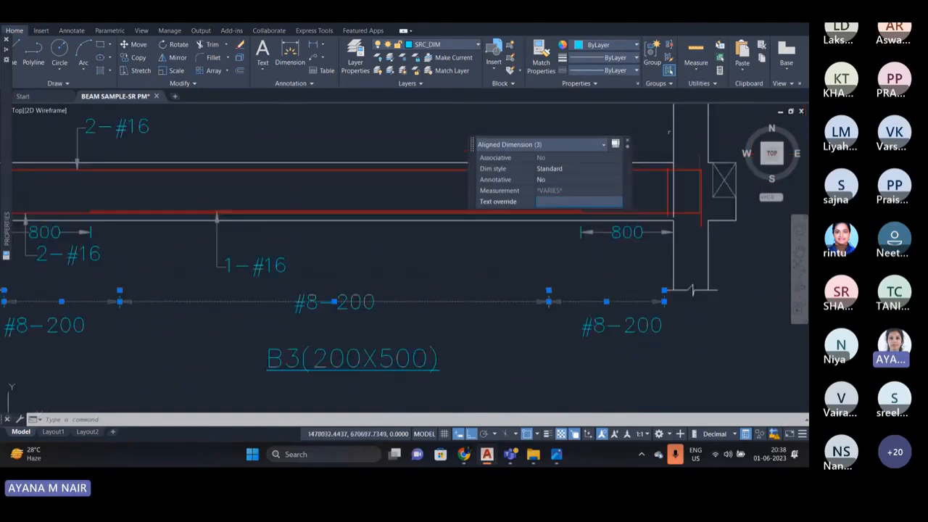
key("Escape")
scroll(556, 245, "down", 2)
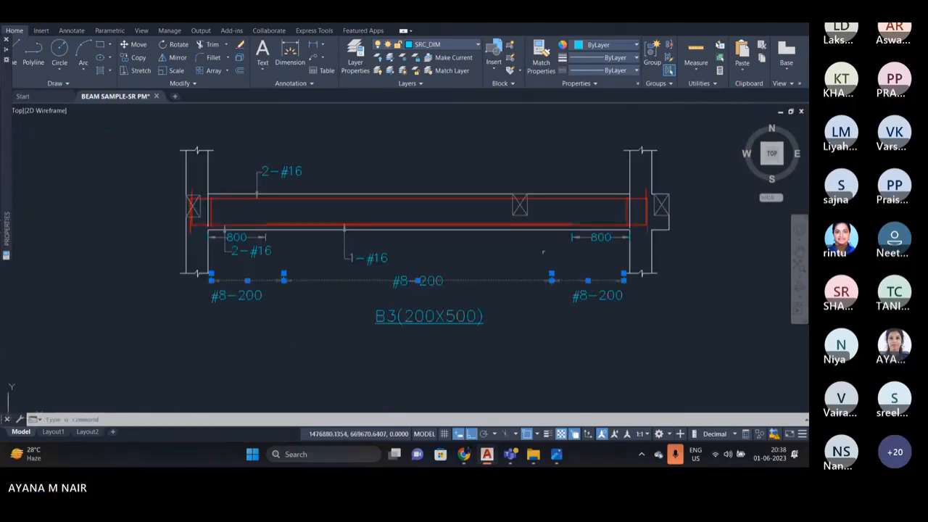
- Move the #8-200 label of the right end stirrup zone up onto its dimension line
scroll(270, 276, "up", 4)
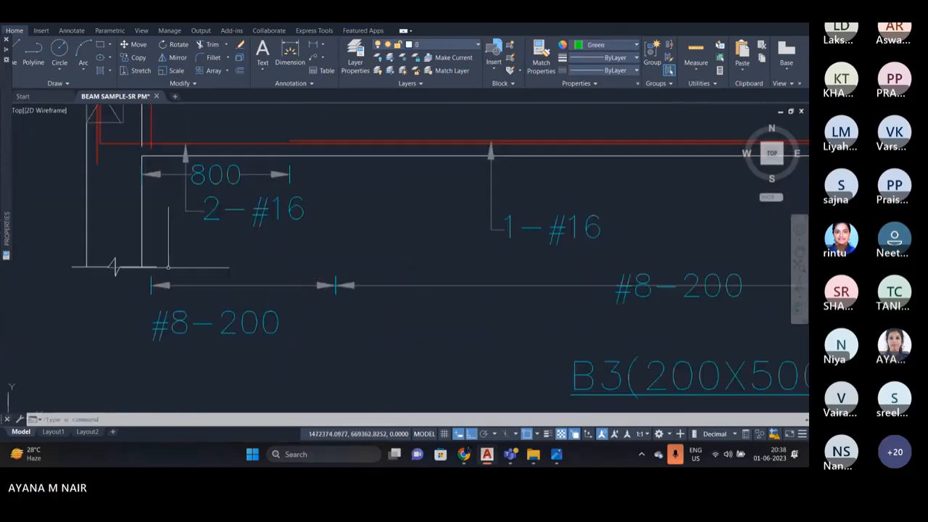
scroll(225, 269, "down", 2)
scroll(435, 289, "down", 3)
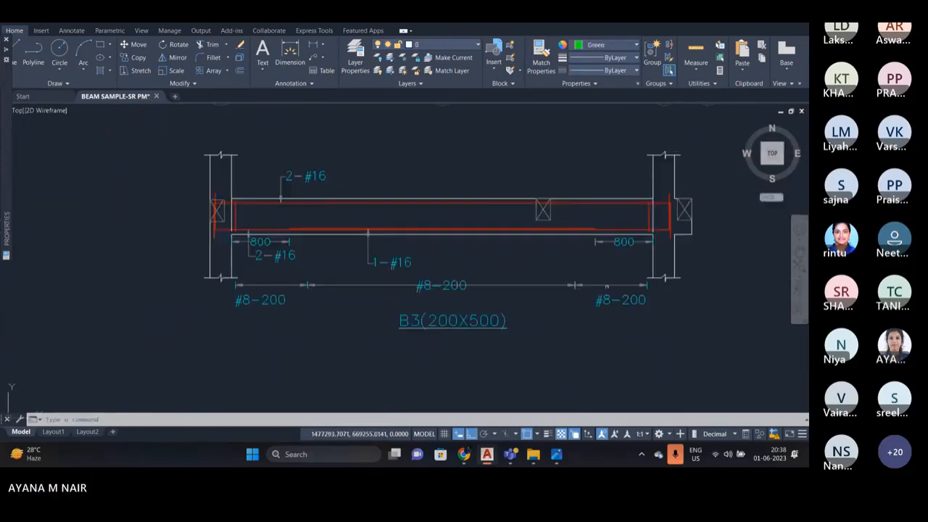
scroll(642, 300, "up", 4)
left_click(629, 335)
left_click(573, 323)
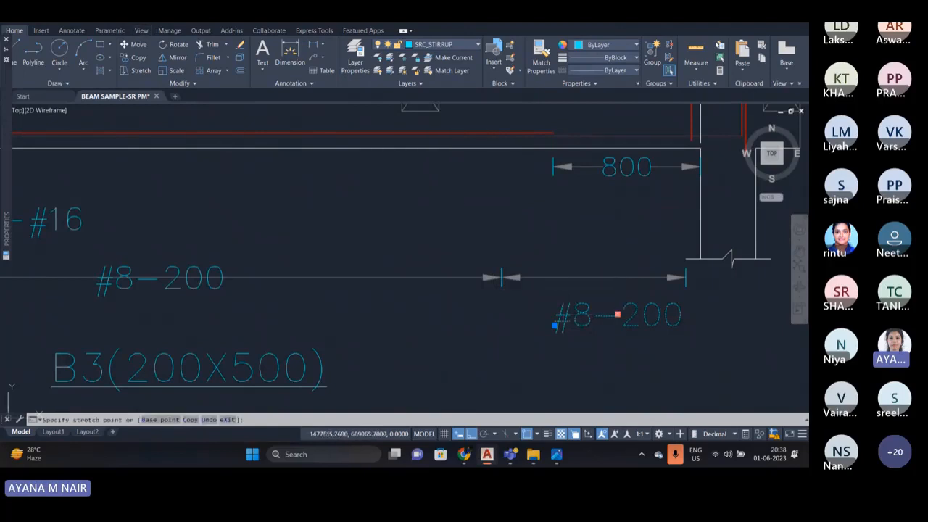
left_click(616, 314)
scroll(341, 282, "down", 3)
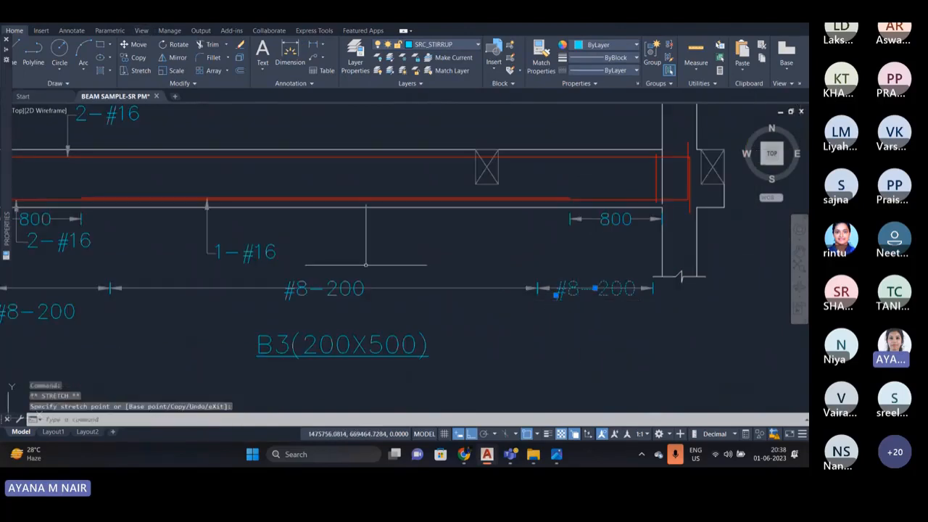
- Move the #8-200 label of the left end stirrup zone up onto its dimension line and clear the selection
scroll(363, 280, "down", 2)
scroll(230, 315, "up", 5)
left_click(245, 330)
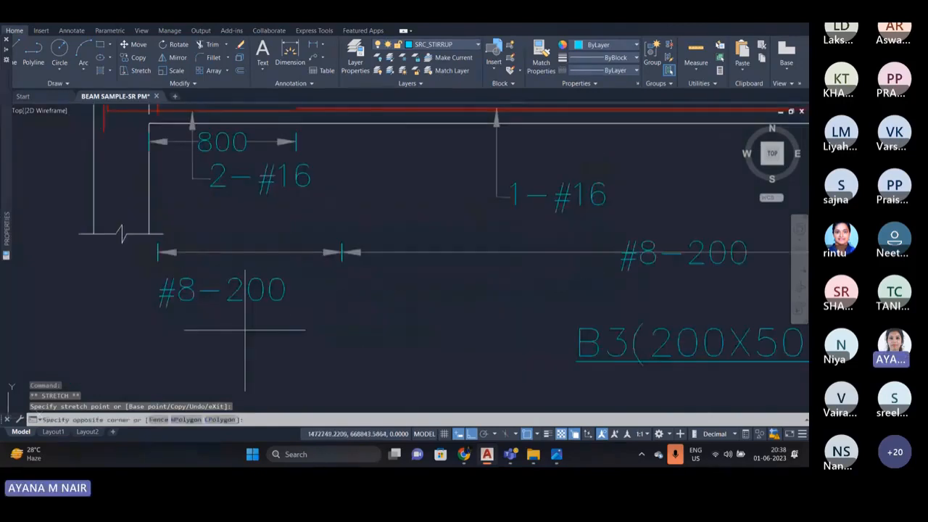
left_click(196, 273)
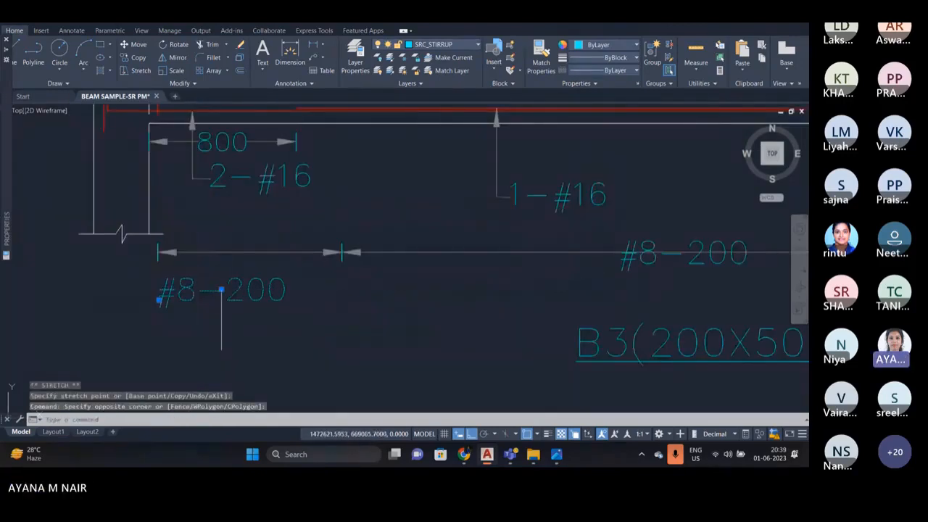
left_click(221, 290)
left_click(250, 253)
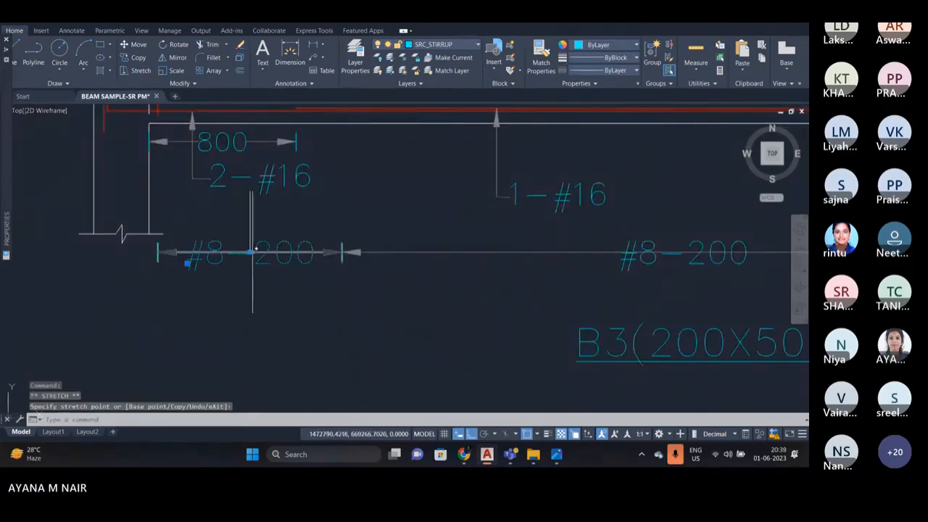
scroll(201, 277, "down", 3)
middle_click_drag(371, 265, 347, 269)
key("Escape")
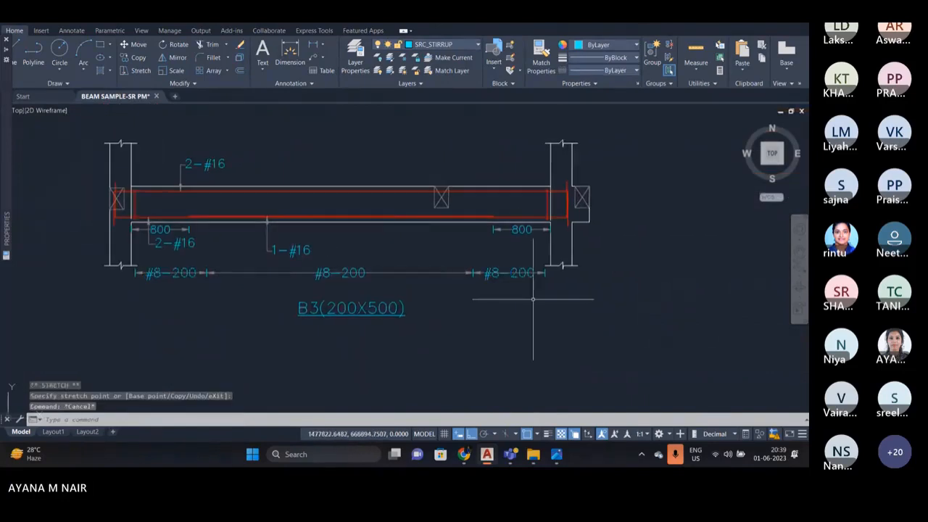
- Check the layer of the B3(200X500) beam title, and clear the selection
scroll(210, 252, "up", 2)
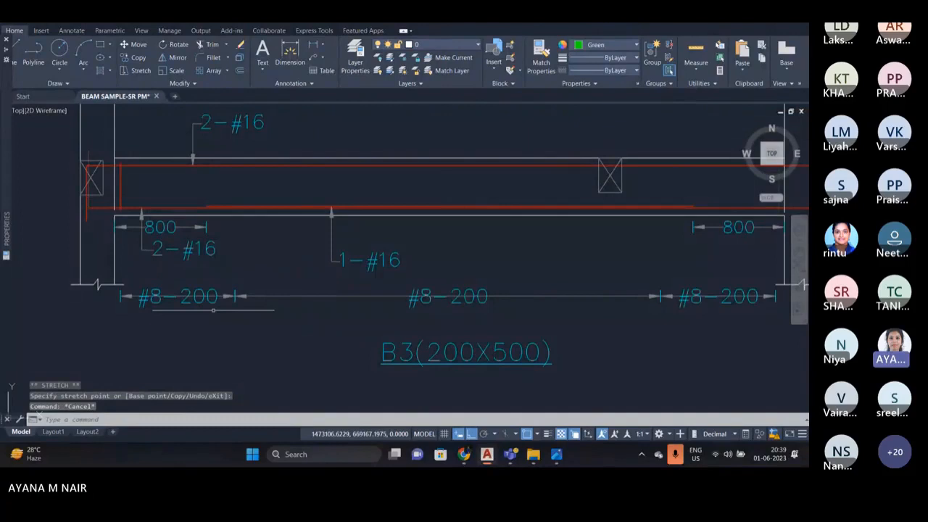
scroll(213, 309, "down", 2)
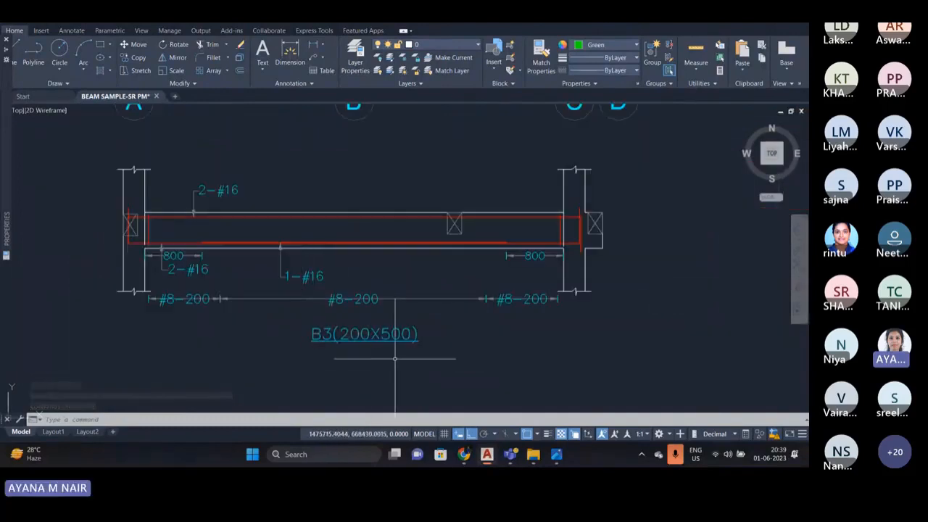
left_click(313, 335)
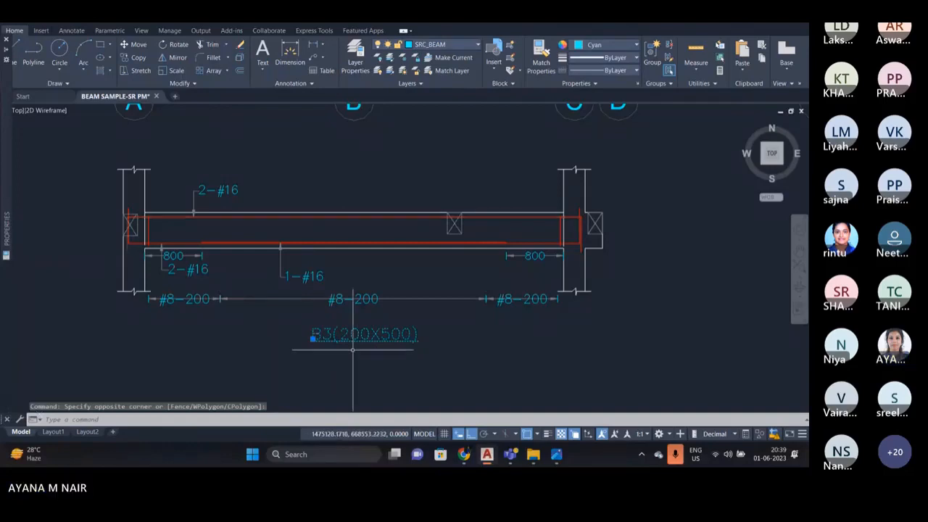
scroll(353, 350, "up", 2)
scroll(321, 341, "down", 2)
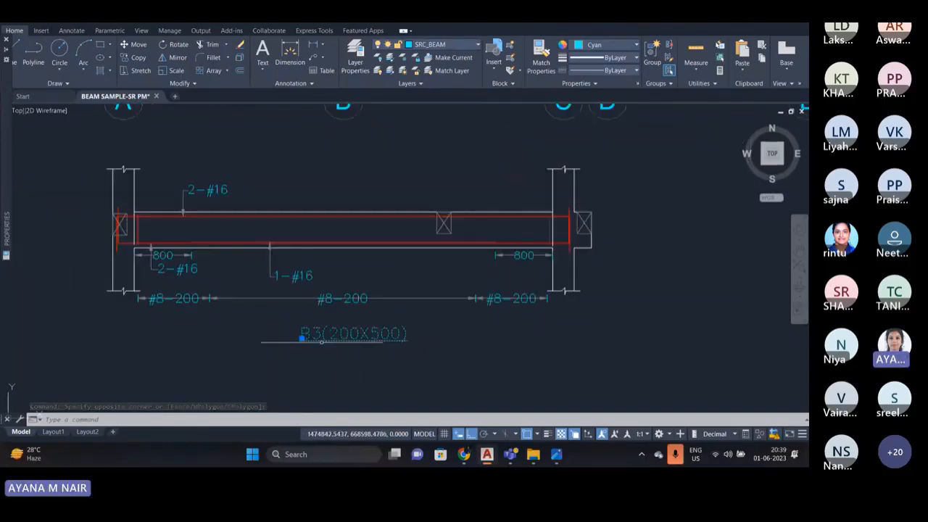
key("Escape")
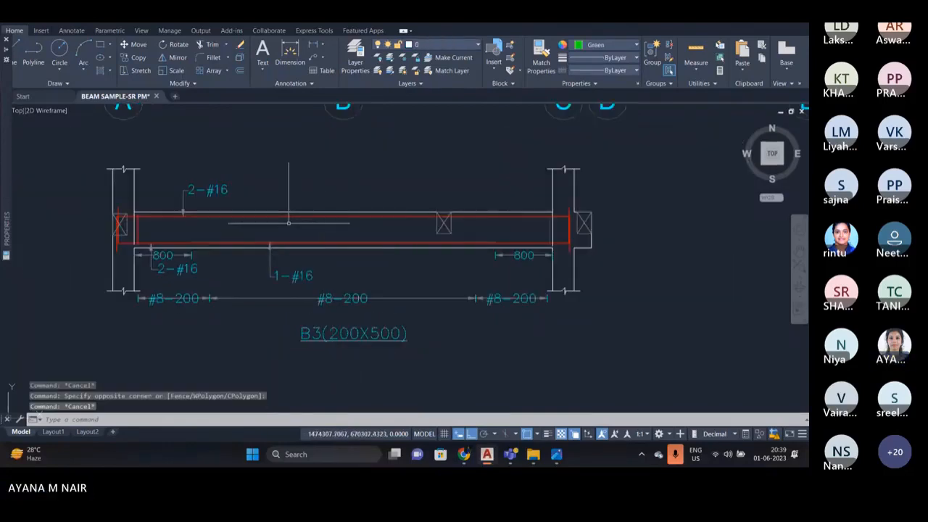
- Check the layers of beam B3's top reinforcement bar and of its 2-#16 leader label
scroll(278, 215, "up", 2)
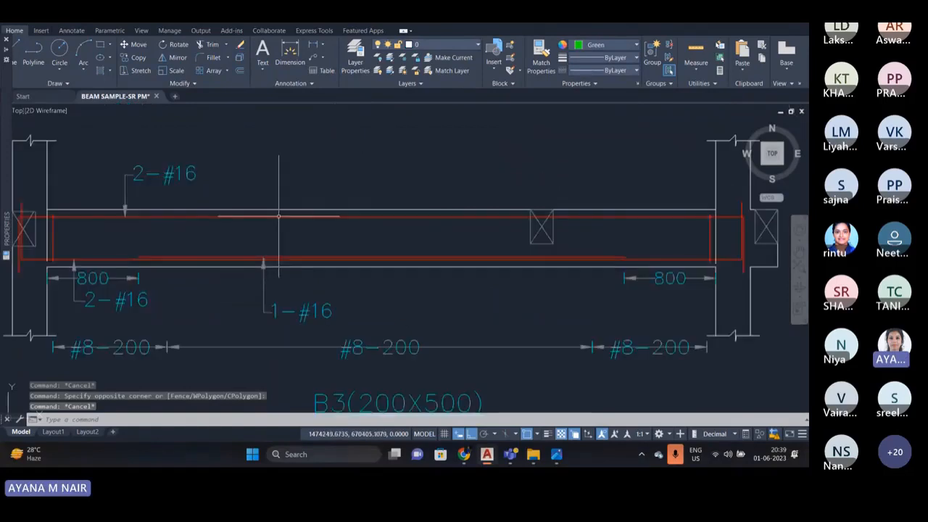
left_click(278, 216)
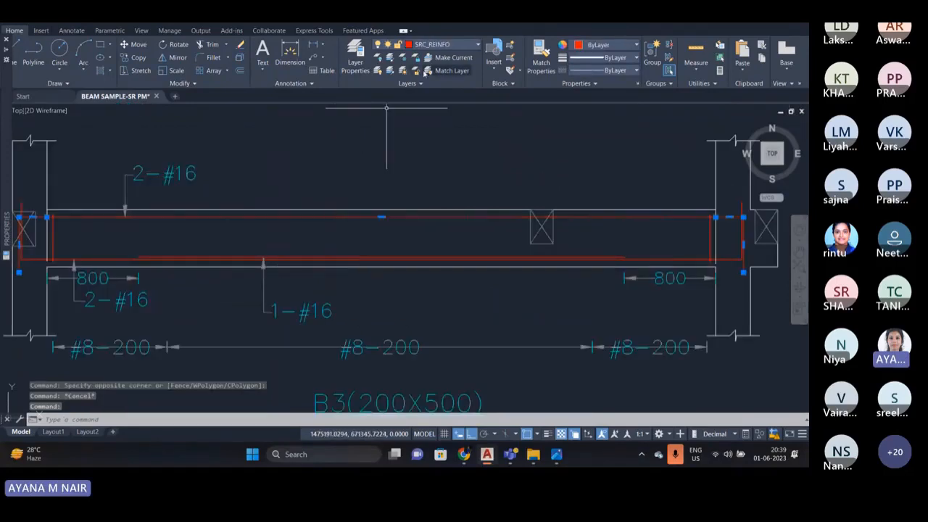
key("Escape")
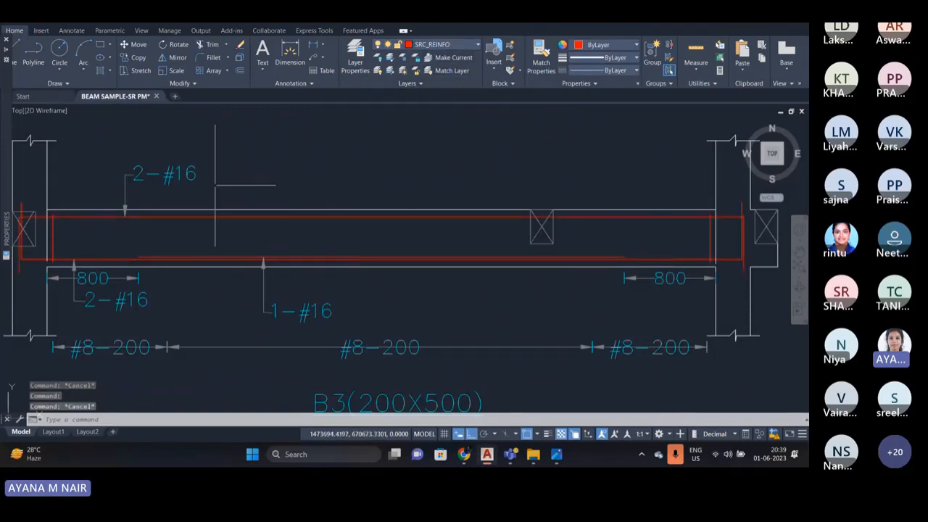
left_click(174, 190)
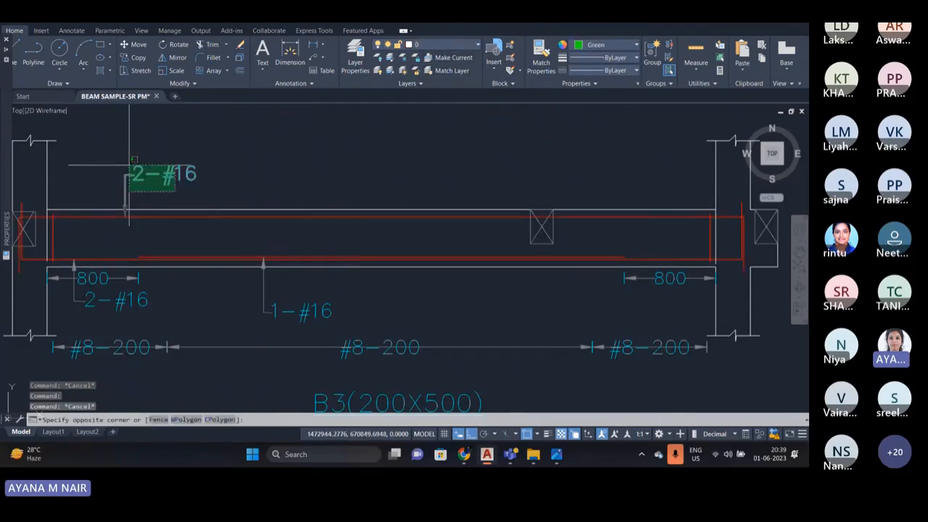
left_click(130, 165)
scroll(125, 174, "up", 2)
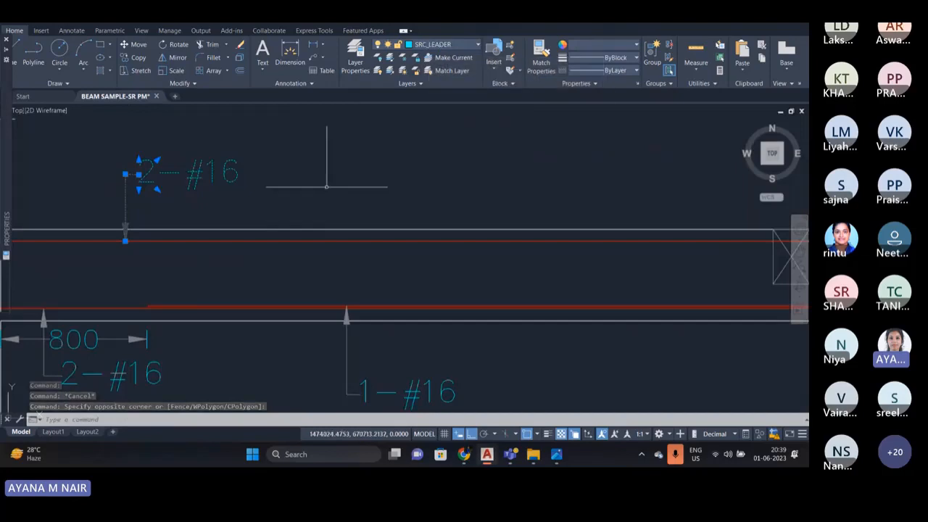
scroll(334, 192, "down", 2)
key("Escape")
scroll(272, 246, "down", 2)
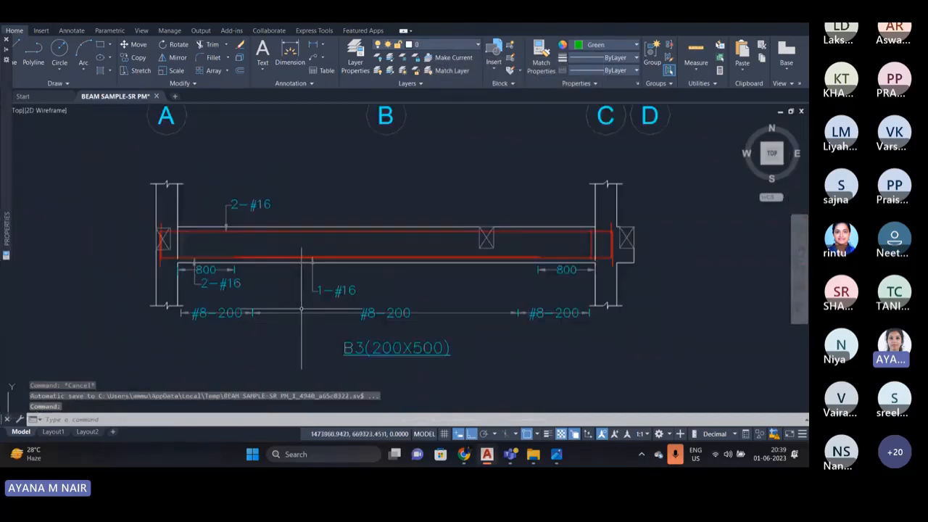
- Check the layers of the middle stirrup zone dimension and of its #8-200 label below beam B3
left_click(311, 313)
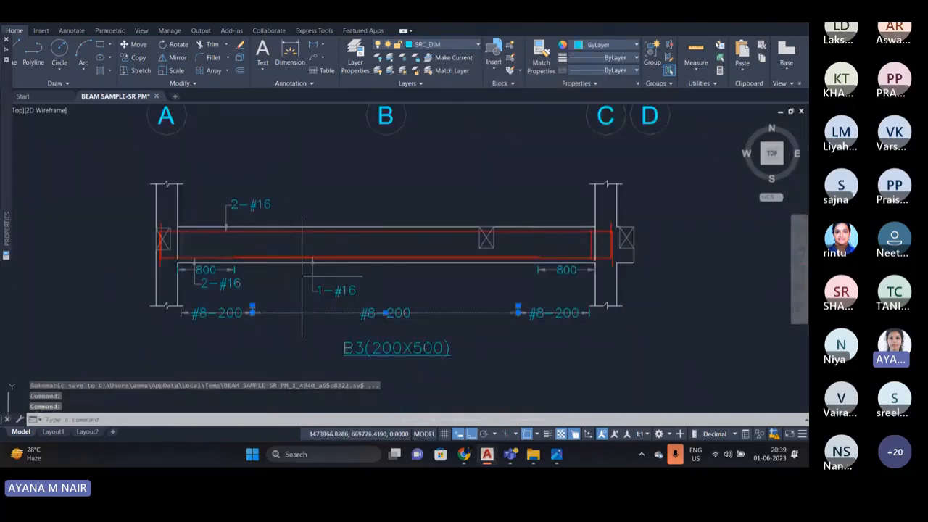
key("Escape")
scroll(377, 327, "up", 2)
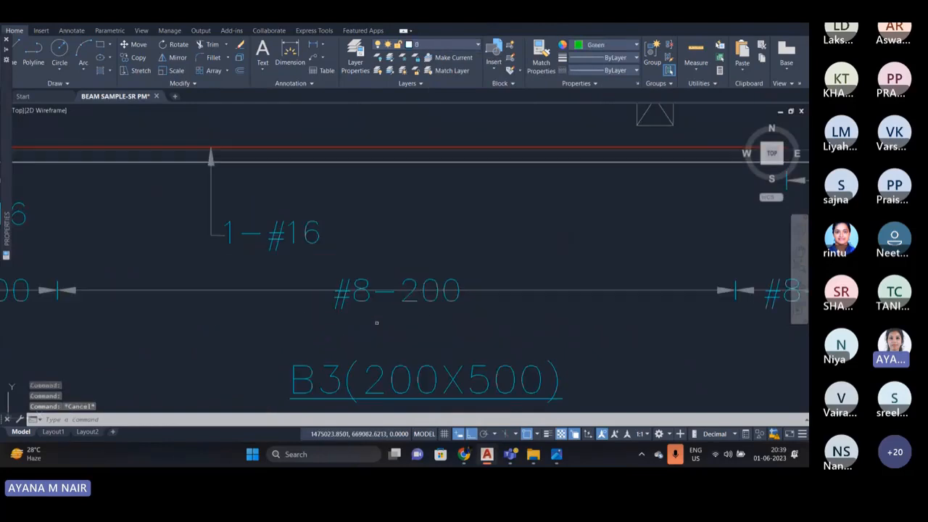
left_click(368, 315)
left_click(320, 305)
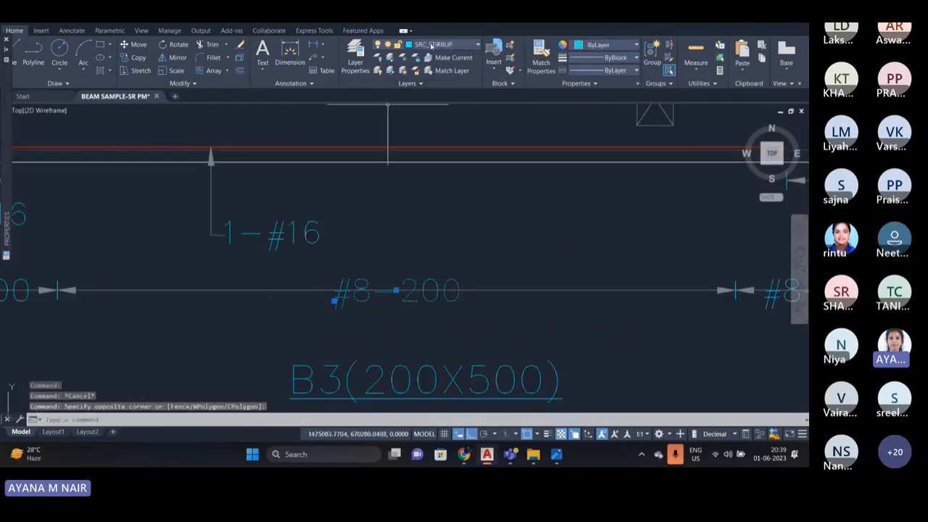
scroll(340, 236, "down", 2)
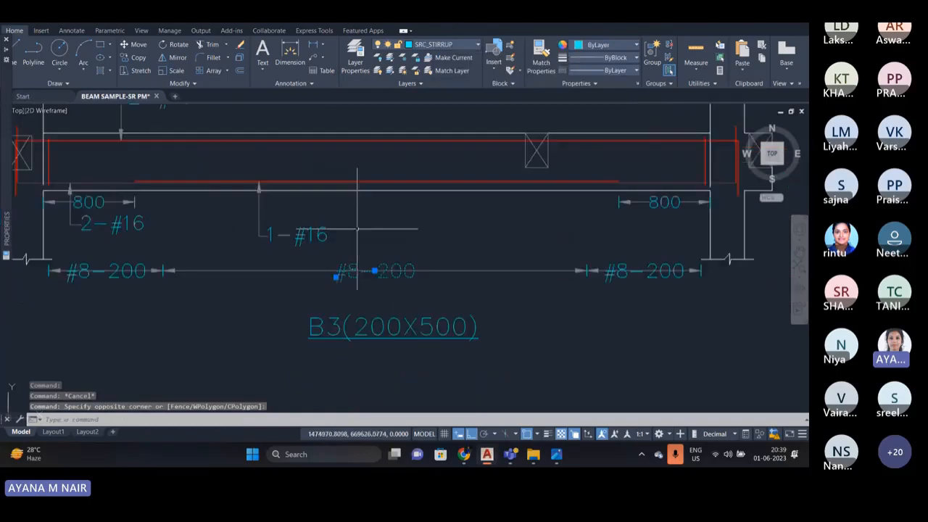
scroll(383, 294, "down", 2)
key("Escape")
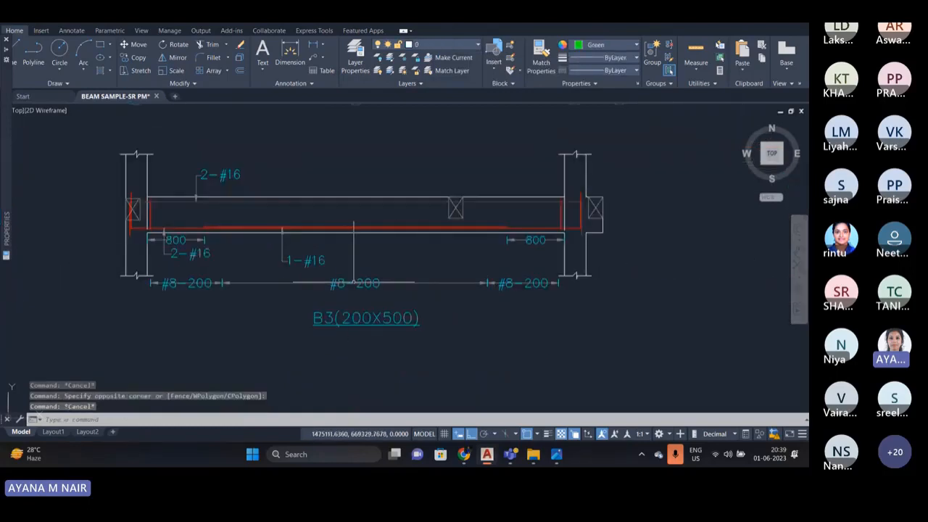
- Place a linear dimension above beam B3 to measure its clear span between the inner column faces
scroll(217, 239, "down", 2)
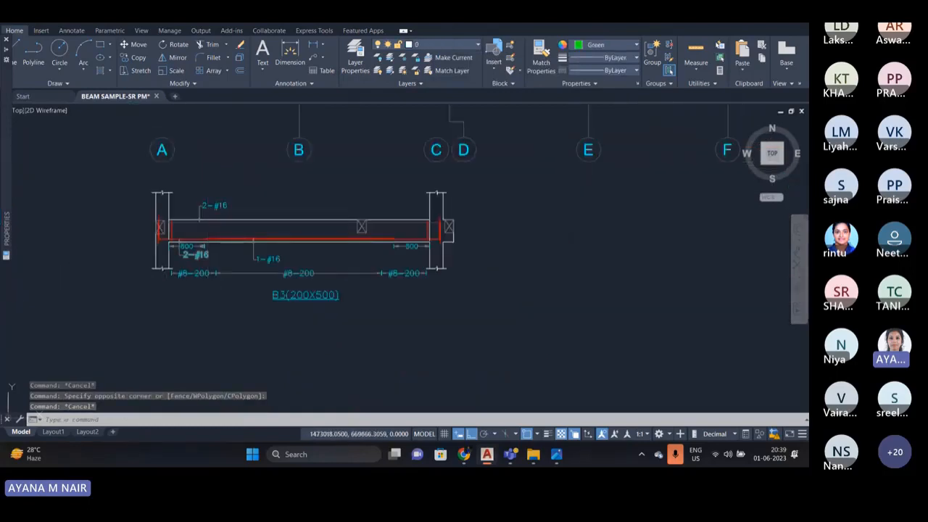
scroll(154, 252, "down", 3)
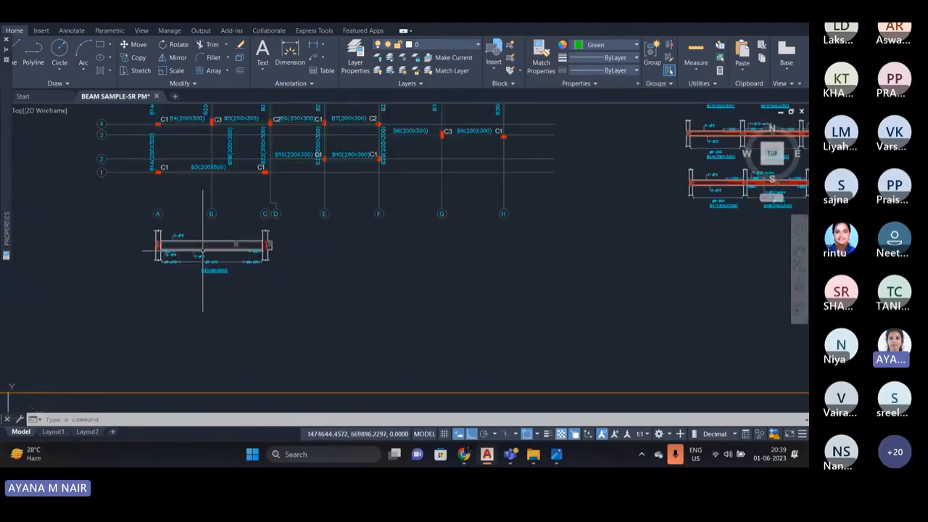
scroll(203, 251, "up", 2)
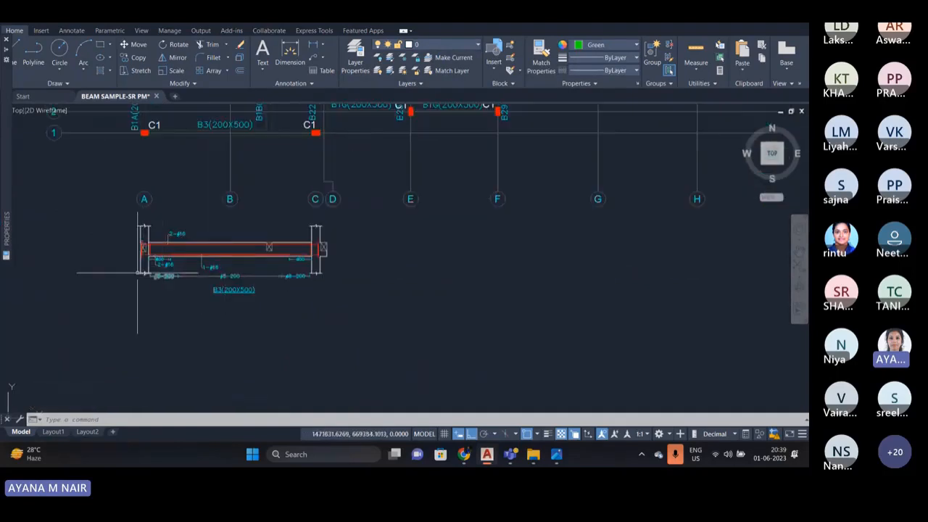
left_click(314, 45)
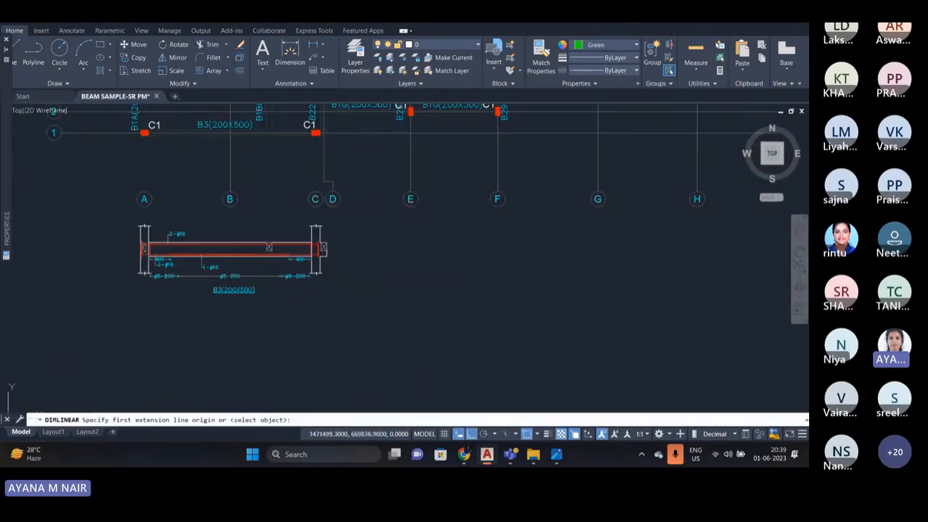
scroll(144, 248, "up", 4)
left_click(155, 234)
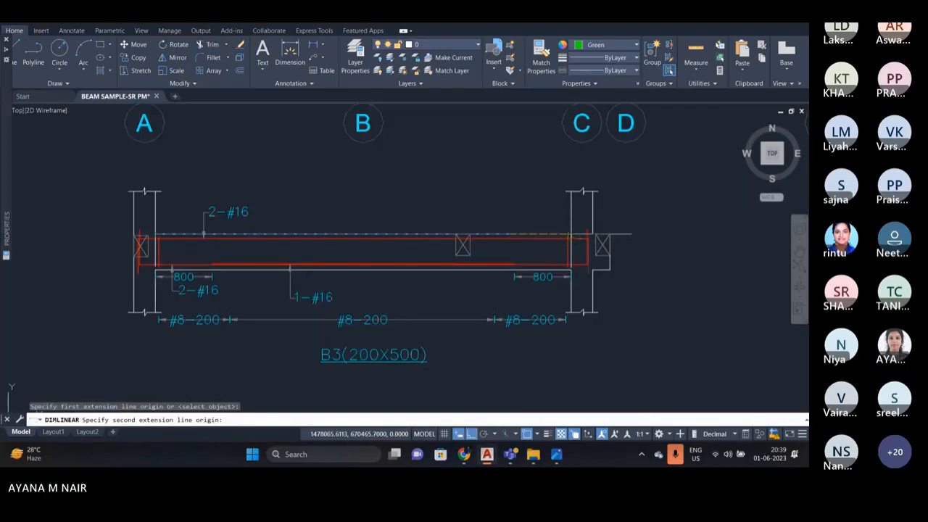
left_click(570, 234)
left_click(517, 163)
scroll(350, 142, "up", 3)
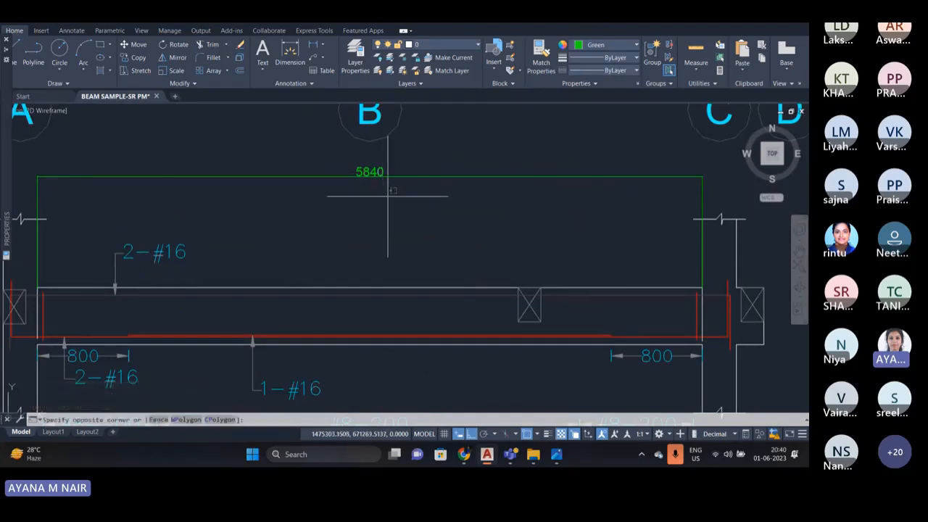
- Delete the clear span dimension above beam B3
left_click(386, 194)
left_click(354, 169)
key("Delete")
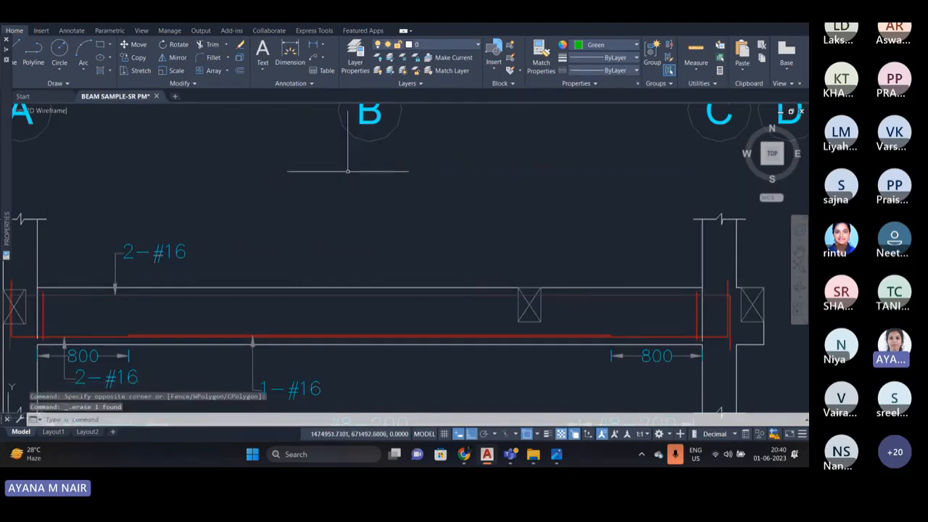
- Place a linear dimension above the continuous beam B4 to B7, spanning between the inner faces of its two end columns
scroll(267, 227, "down", 2)
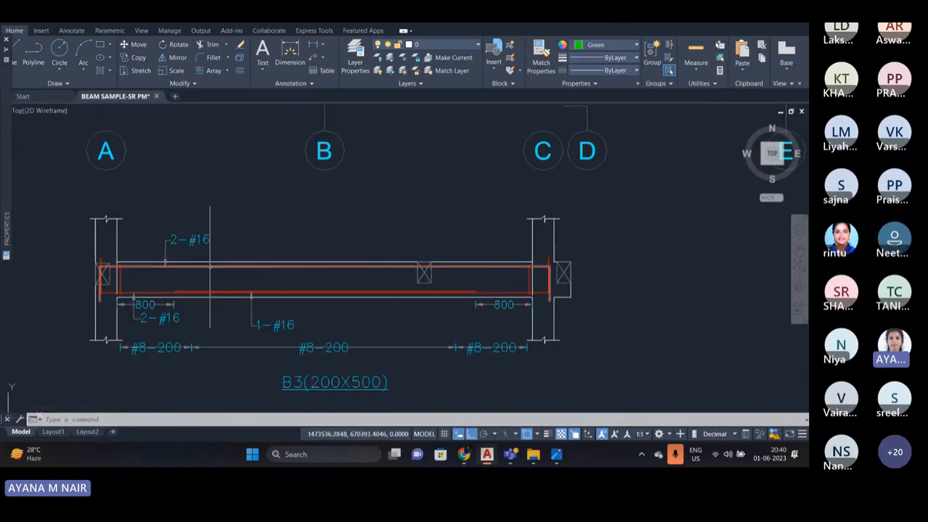
scroll(210, 267, "down", 8)
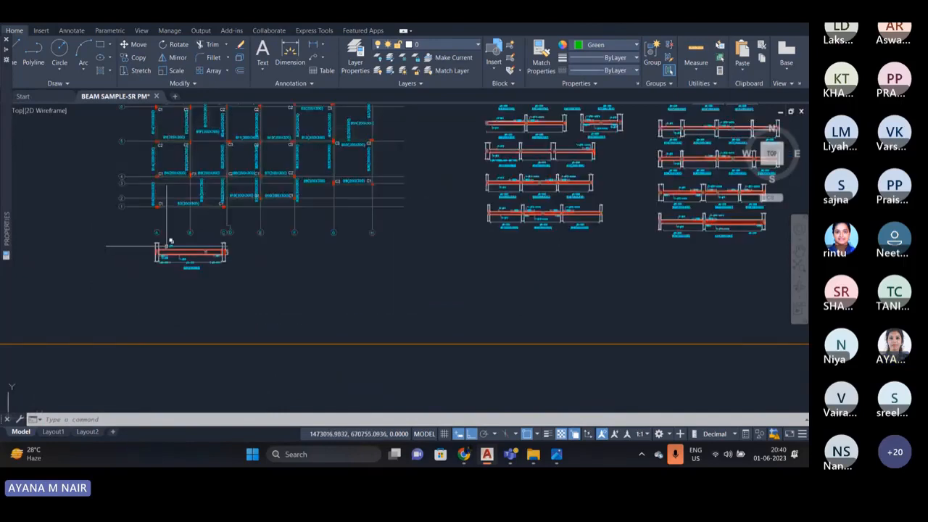
scroll(338, 250, "down", 4)
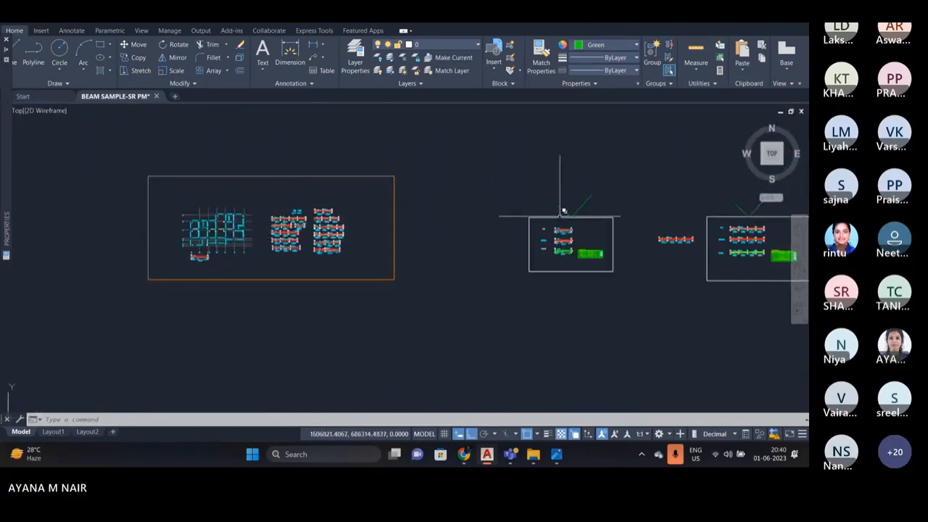
scroll(642, 236, "up", 5)
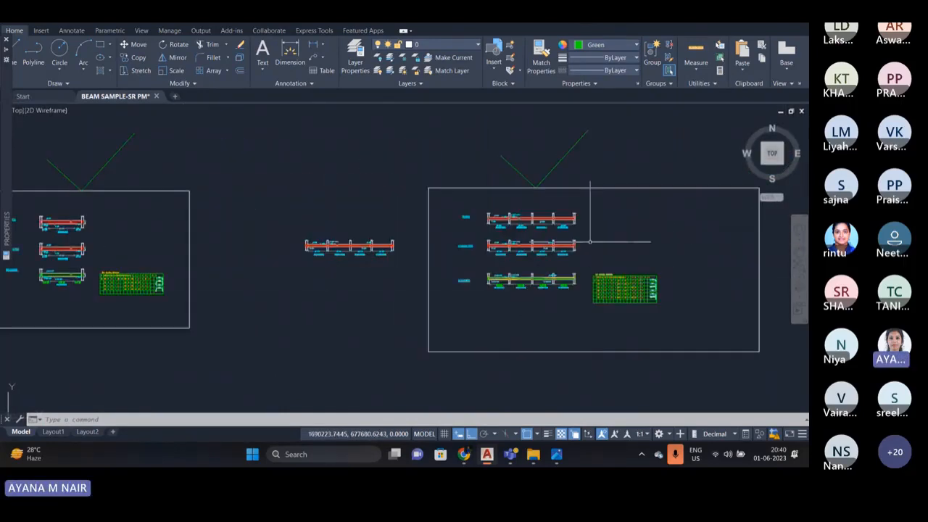
scroll(341, 251, "up", 8)
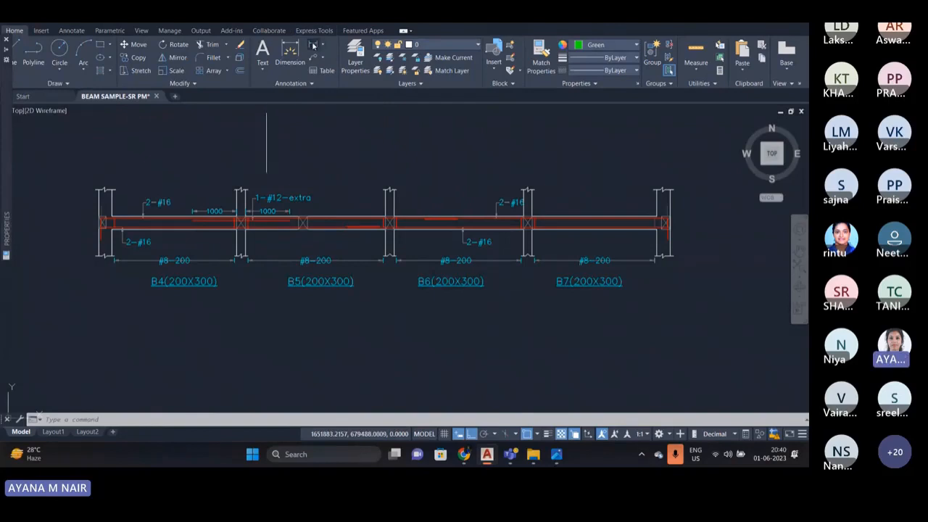
left_click(313, 45)
scroll(118, 213, "up", 4)
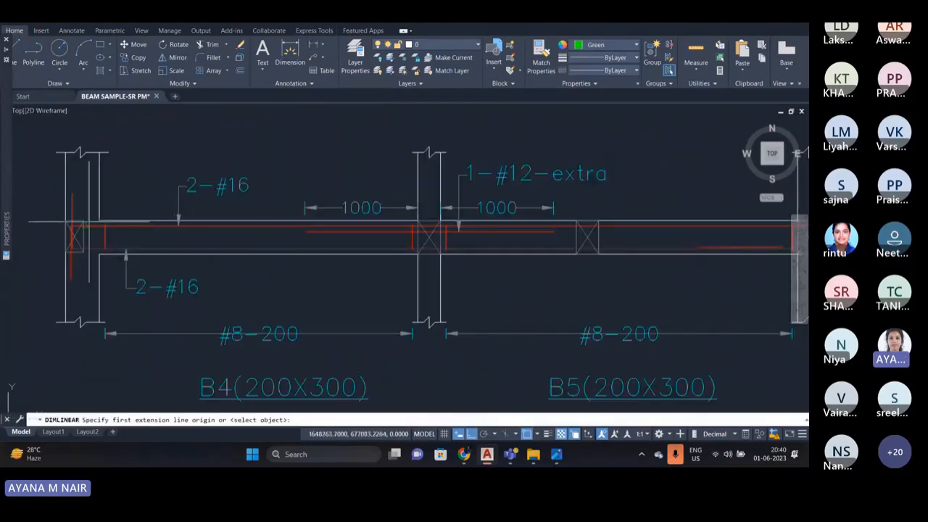
left_click(82, 225)
scroll(93, 230, "down", 4)
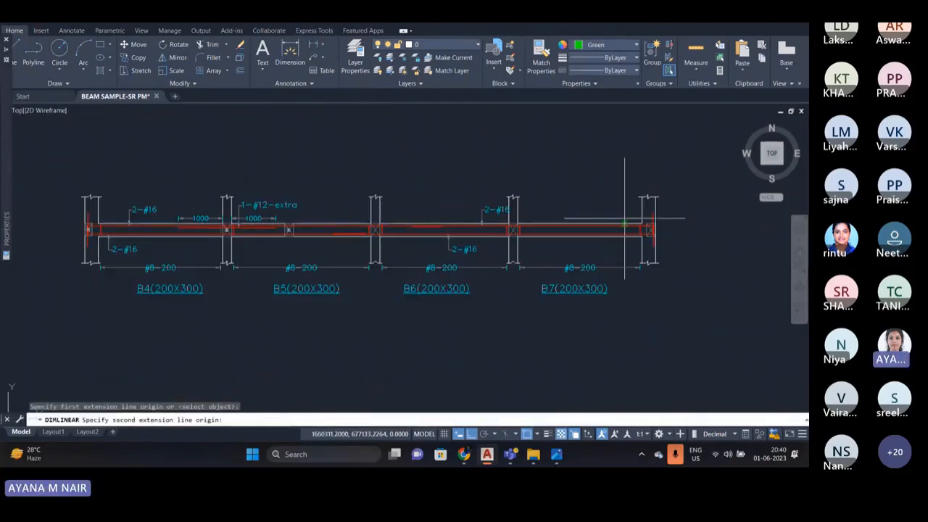
scroll(625, 221, "up", 4)
left_click(653, 230)
left_click(634, 200)
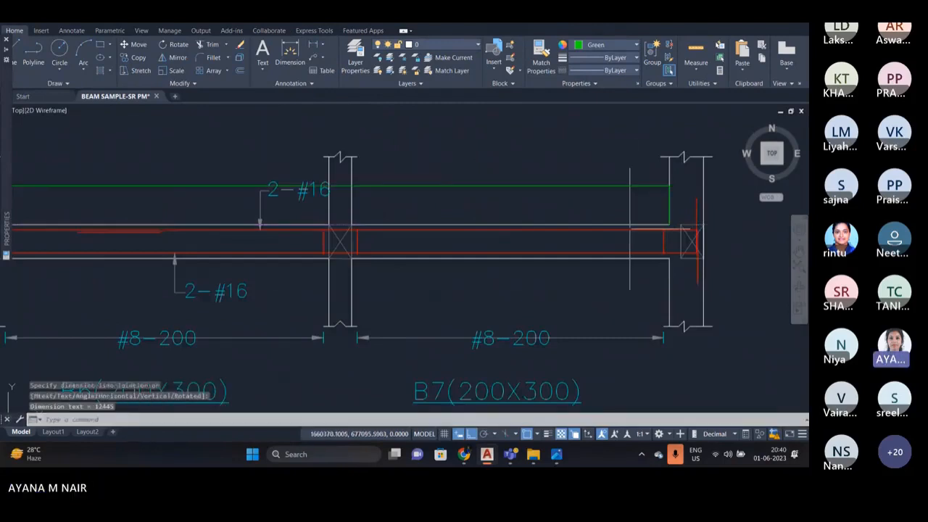
- Delete the overall linear dimension above the continuous beam B4 to B7
scroll(631, 199, "down", 4)
scroll(312, 203, "up", 7)
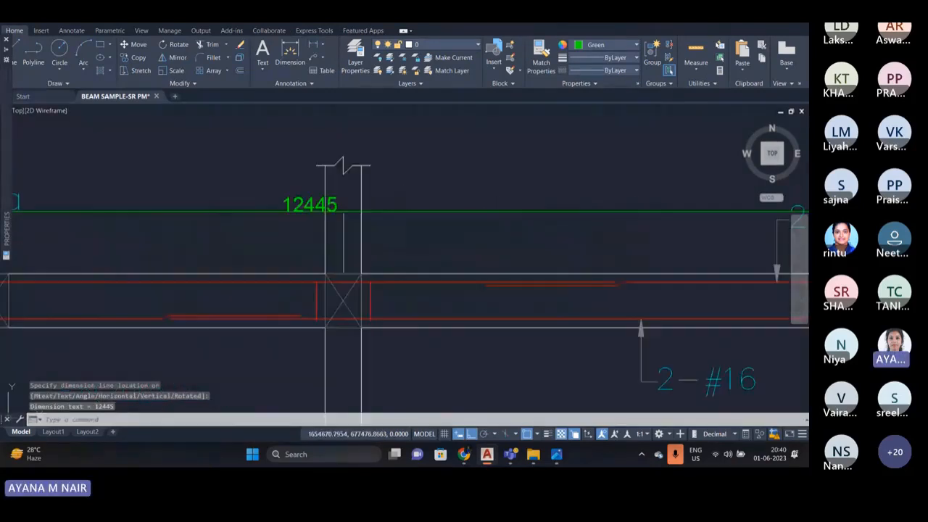
left_click(312, 237)
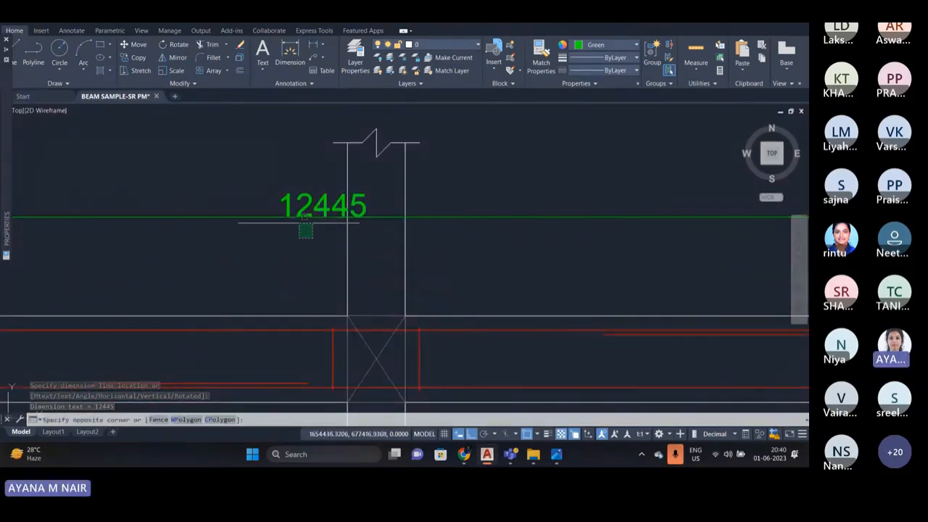
left_click(276, 194)
key("Delete")
scroll(268, 217, "down", 3)
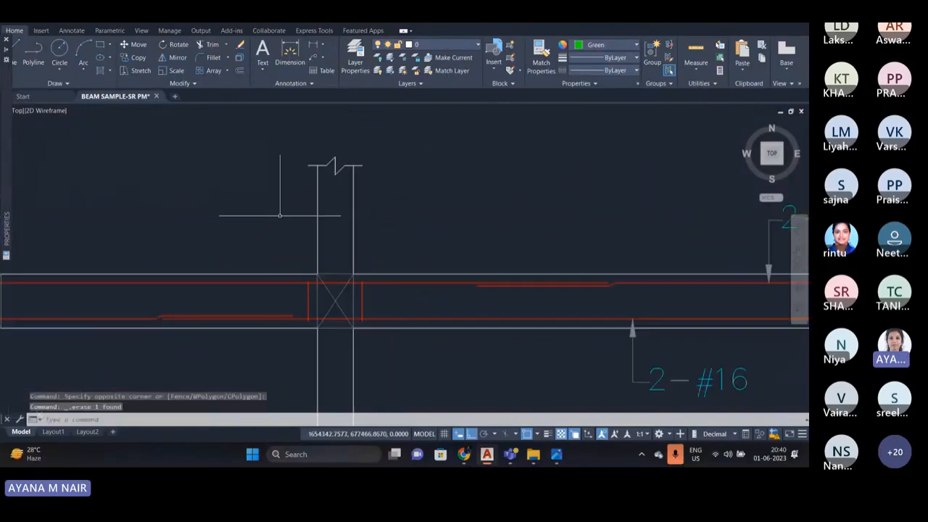
scroll(399, 211, "down", 2)
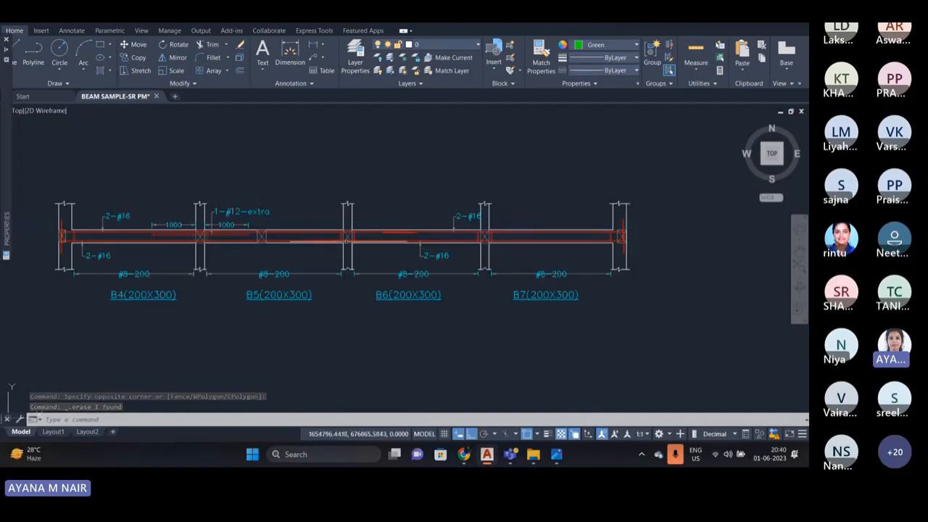
- Examine the lap of the top bars near the middle of beam B6 in relation to the whole continuous beam
scroll(283, 233, "up", 2)
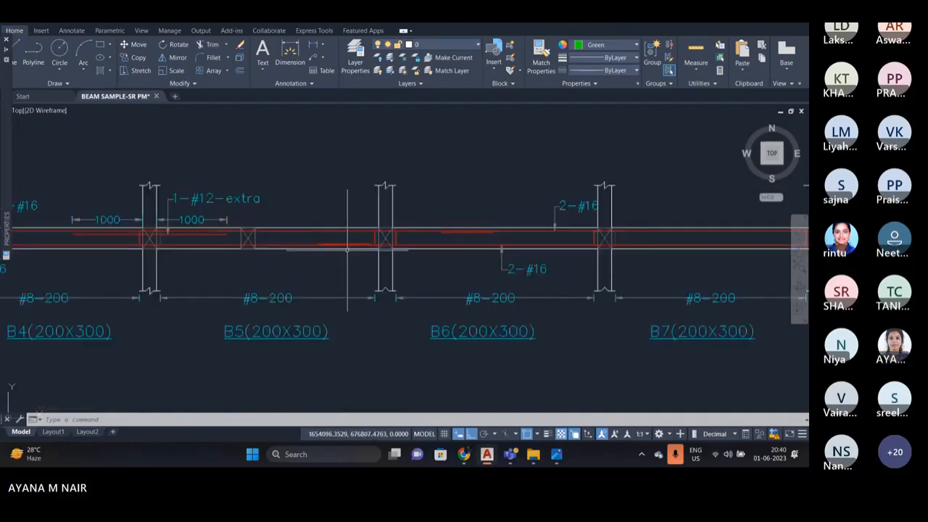
scroll(457, 235, "up", 4)
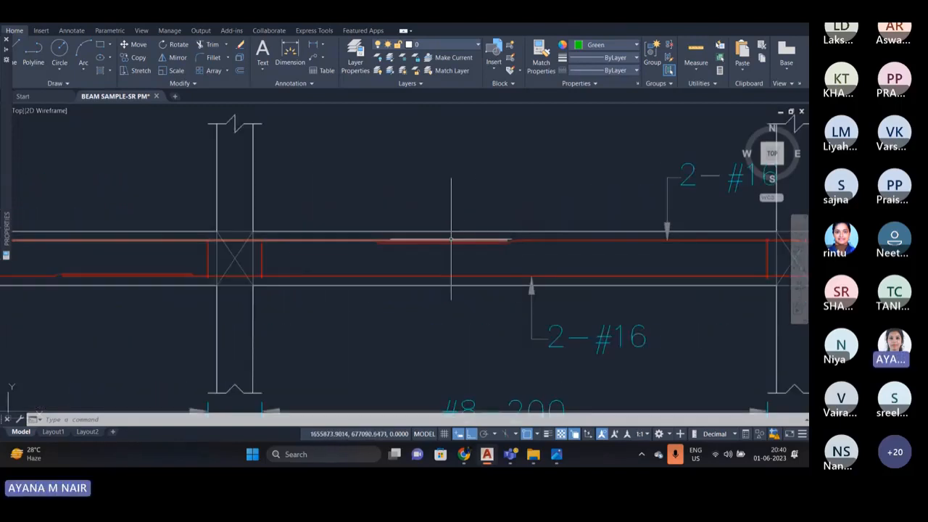
scroll(458, 243, "up", 2)
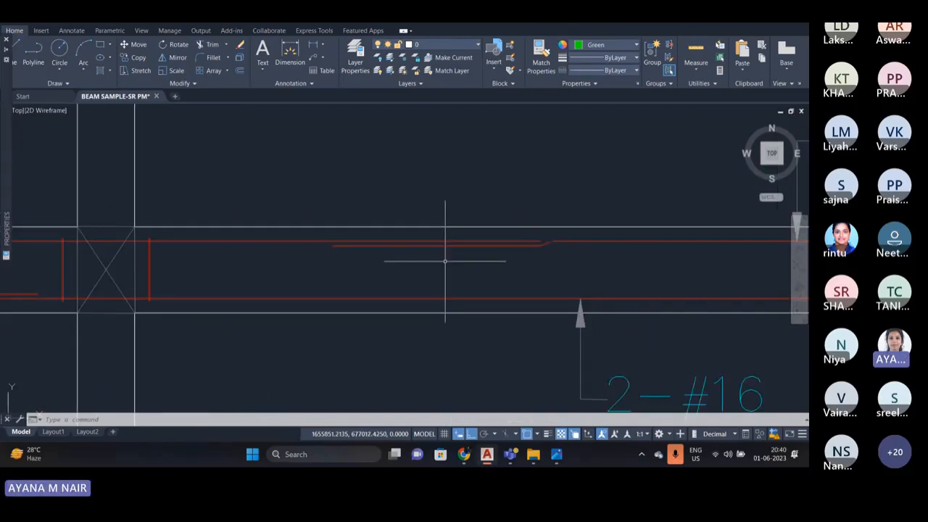
scroll(435, 250, "down", 3)
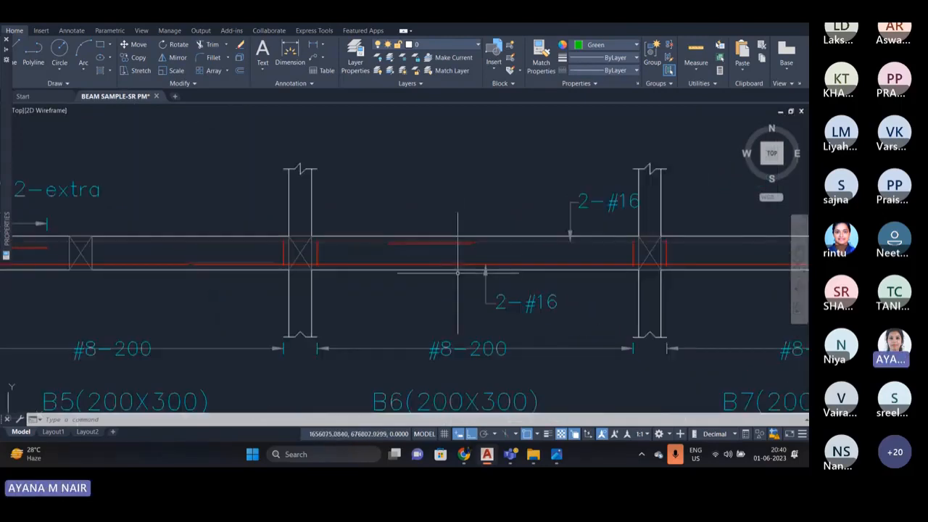
scroll(383, 222, "down", 2)
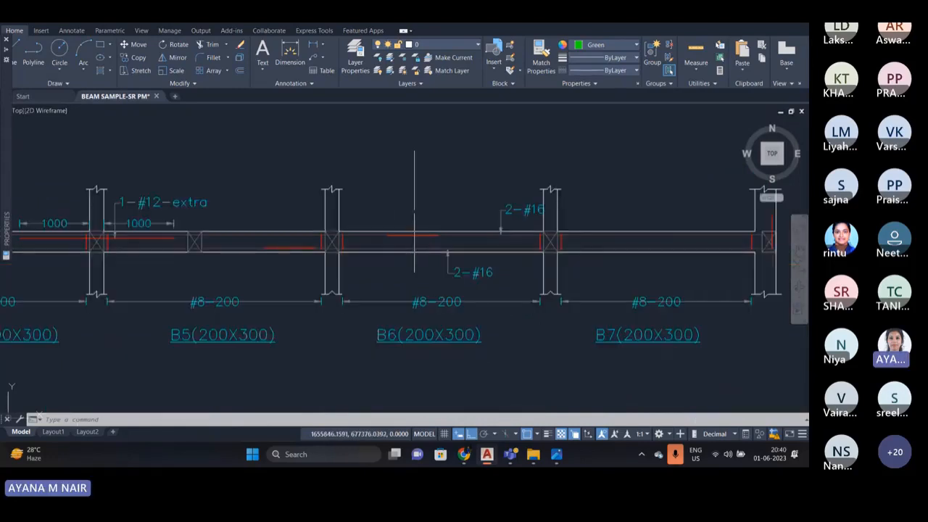
scroll(399, 208, "down", 2)
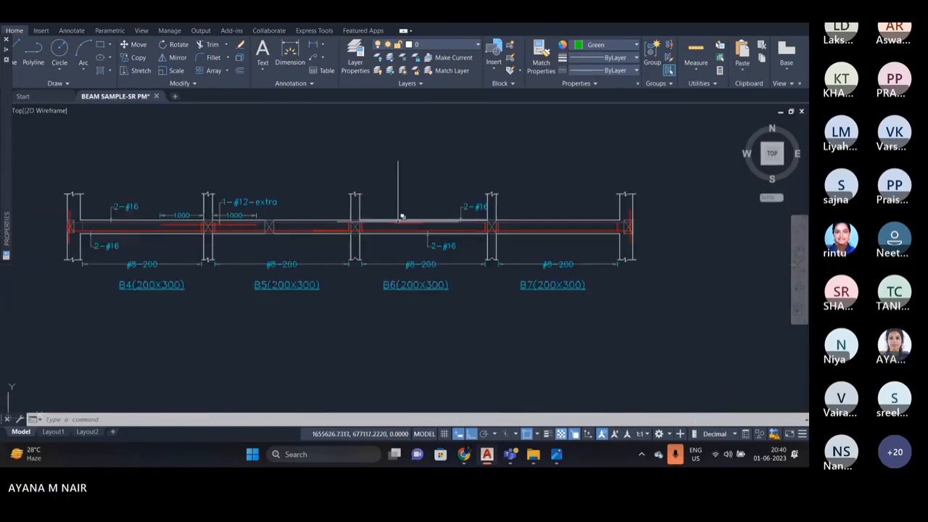
scroll(400, 207, "up", 2)
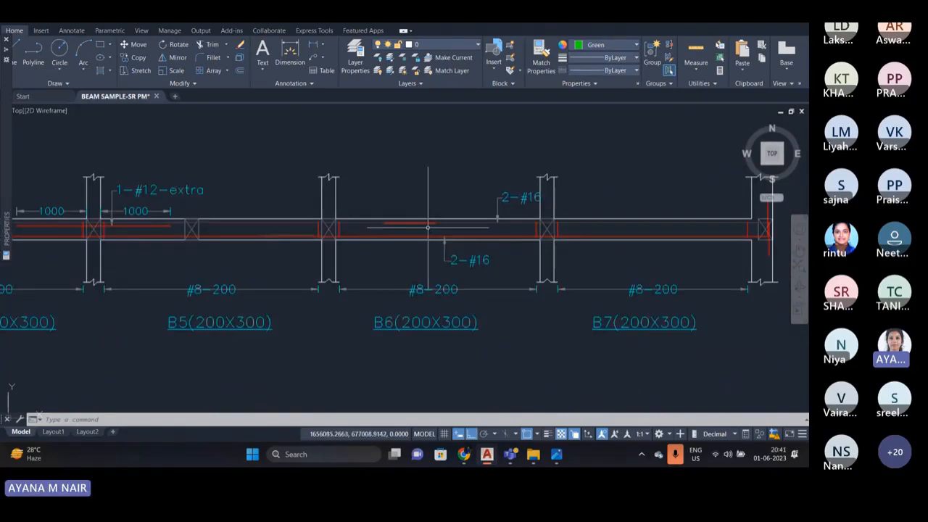
scroll(428, 227, "down", 2)
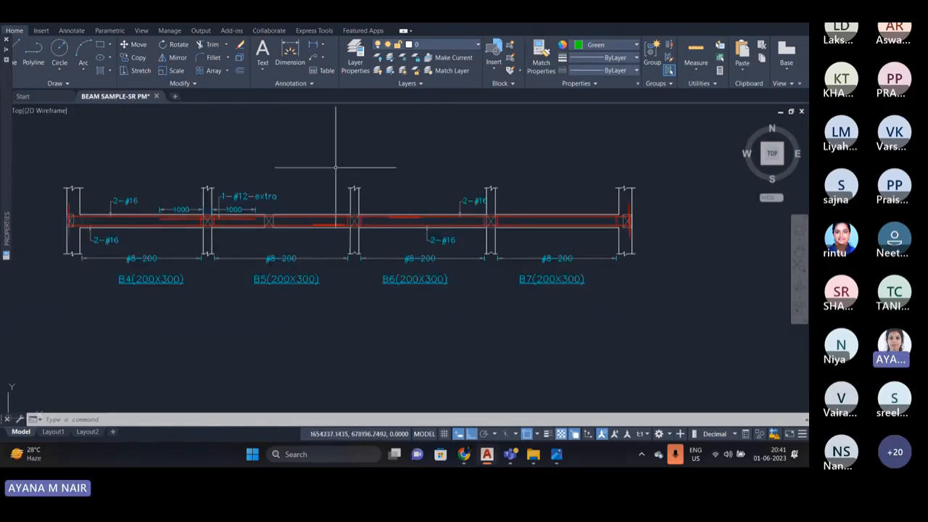
- Compare the bottom bar lap in B5 near the column with the top bar lap at the middle of B6
scroll(300, 215, "up", 2)
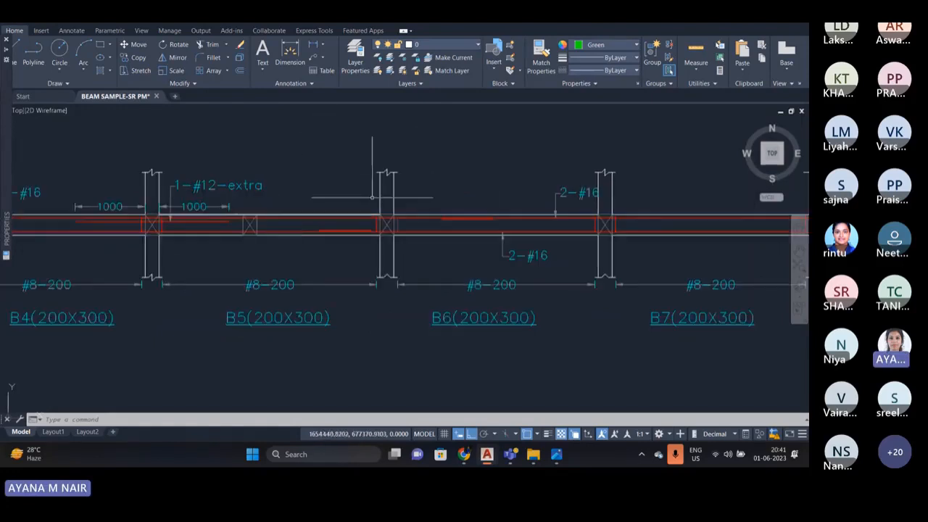
scroll(275, 227, "down", 2)
scroll(283, 232, "up", 5)
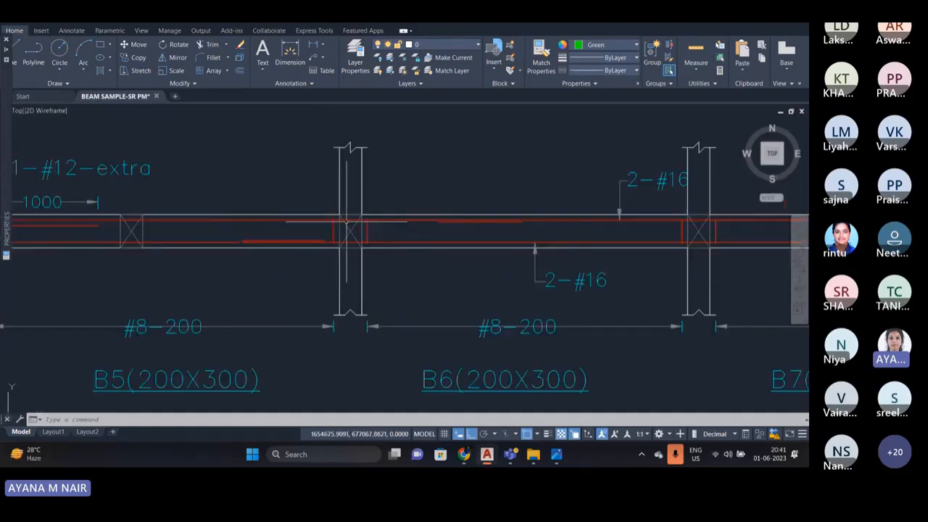
scroll(385, 231, "down", 2)
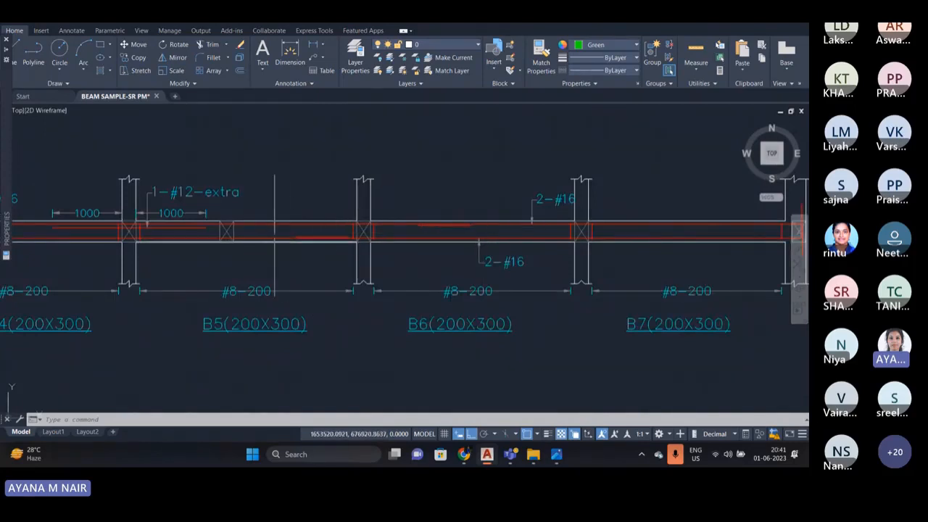
scroll(316, 244, "up", 4)
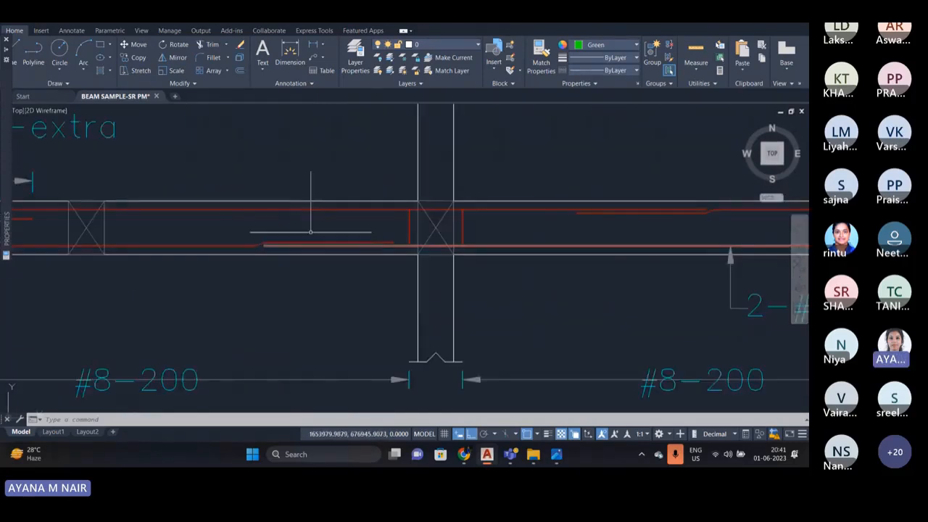
scroll(284, 231, "down", 4)
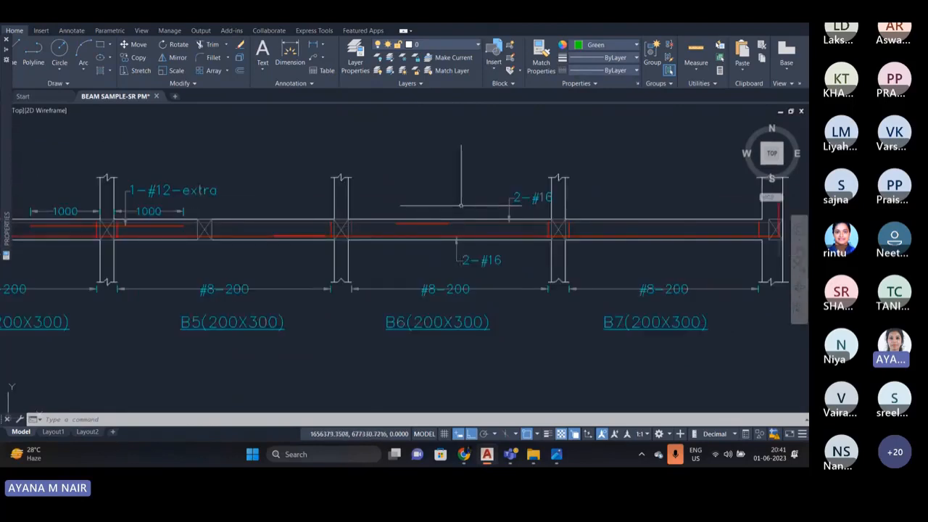
scroll(446, 218, "up", 4)
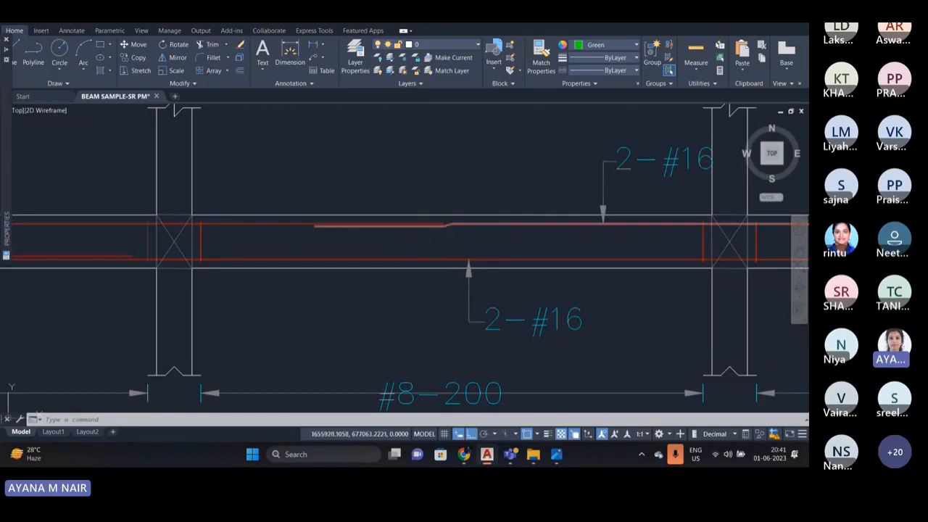
scroll(412, 223, "down", 4)
scroll(408, 231, "up", 4)
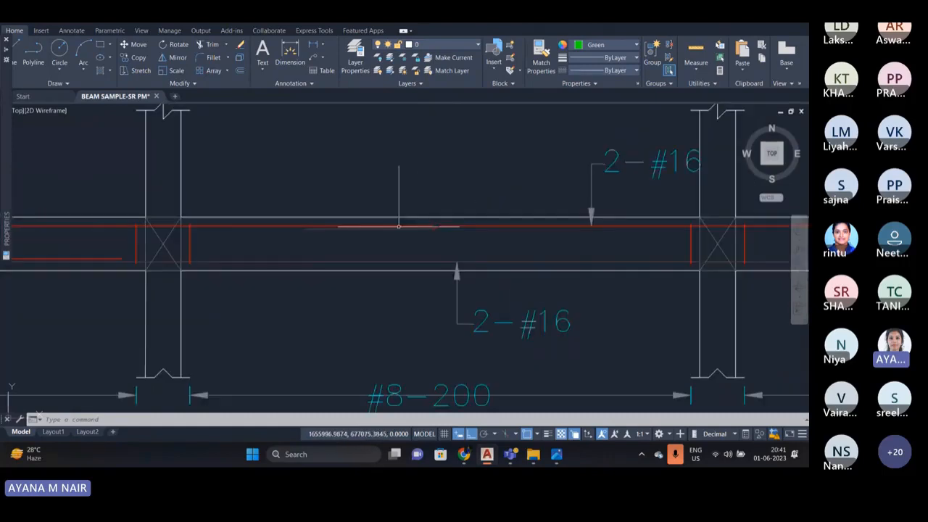
scroll(404, 219, "down", 5)
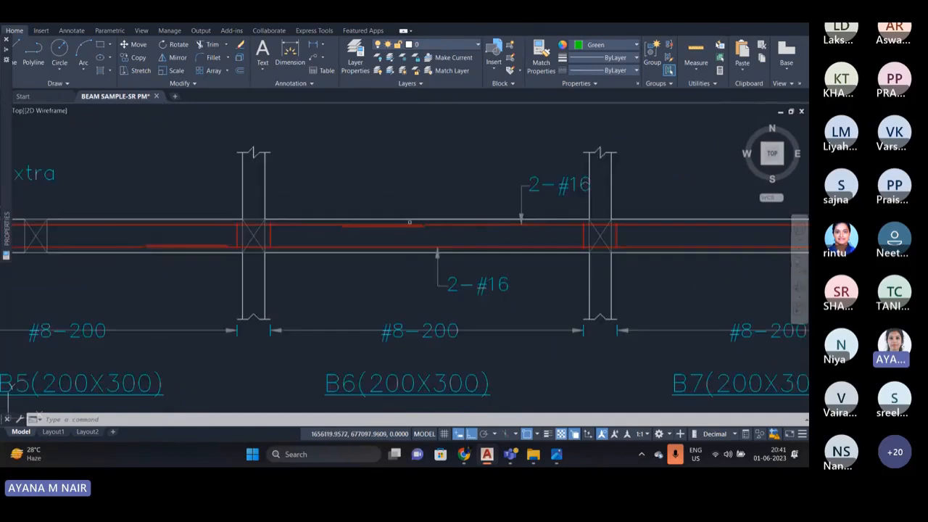
scroll(370, 225, "up", 4)
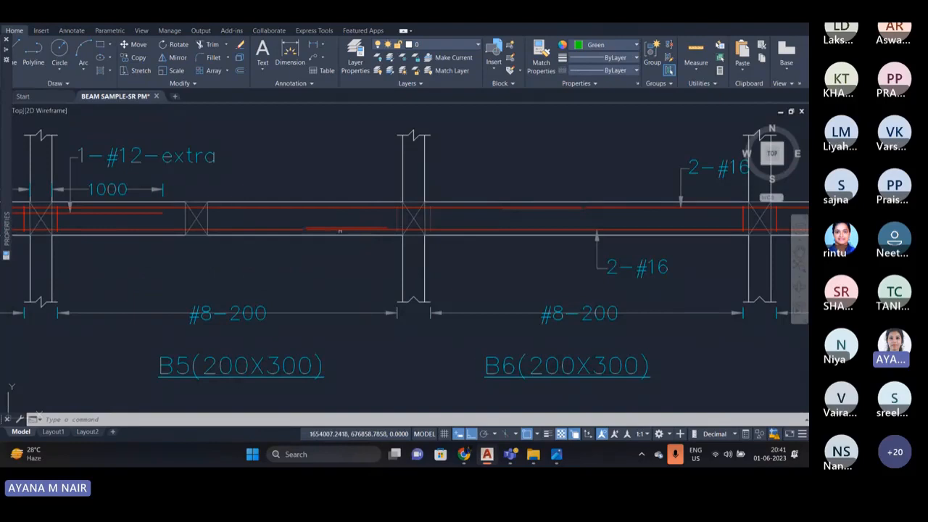
scroll(340, 232, "down", 2)
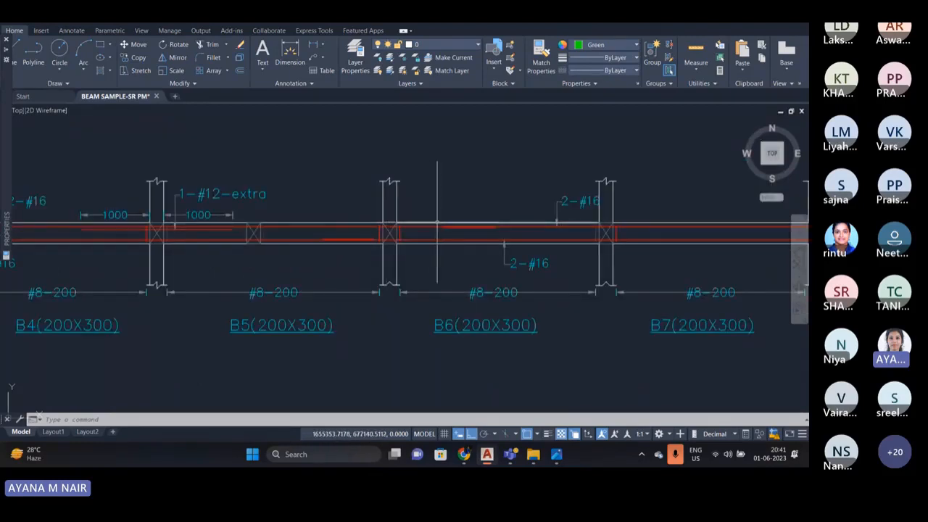
scroll(435, 217, "down", 2)
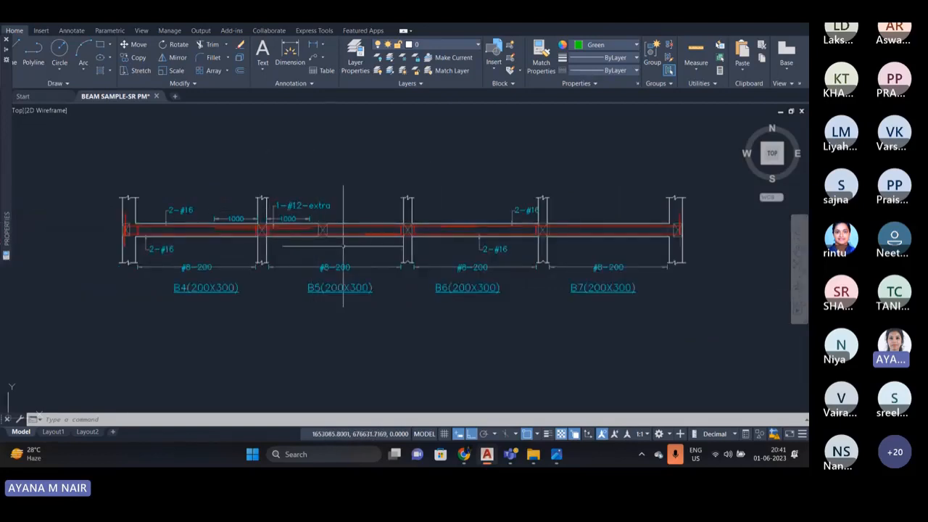
scroll(343, 247, "up", 2)
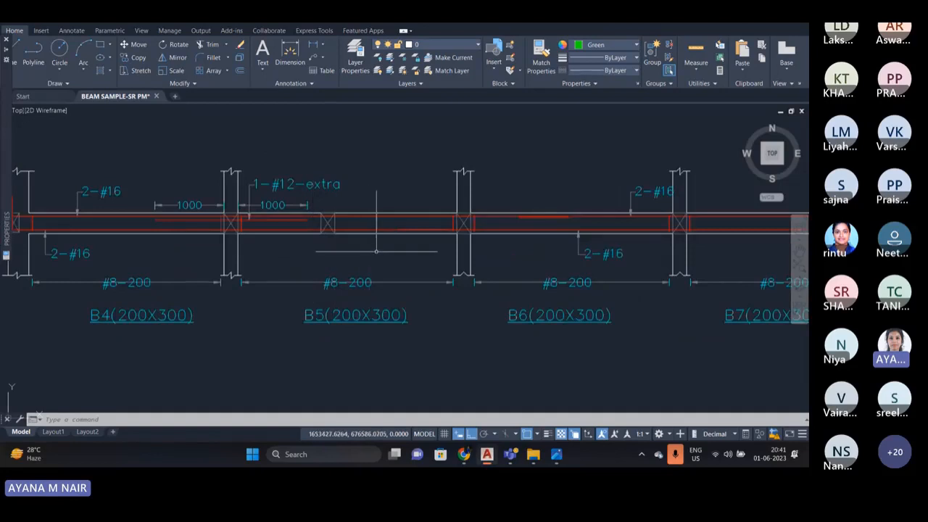
scroll(328, 246, "down", 2)
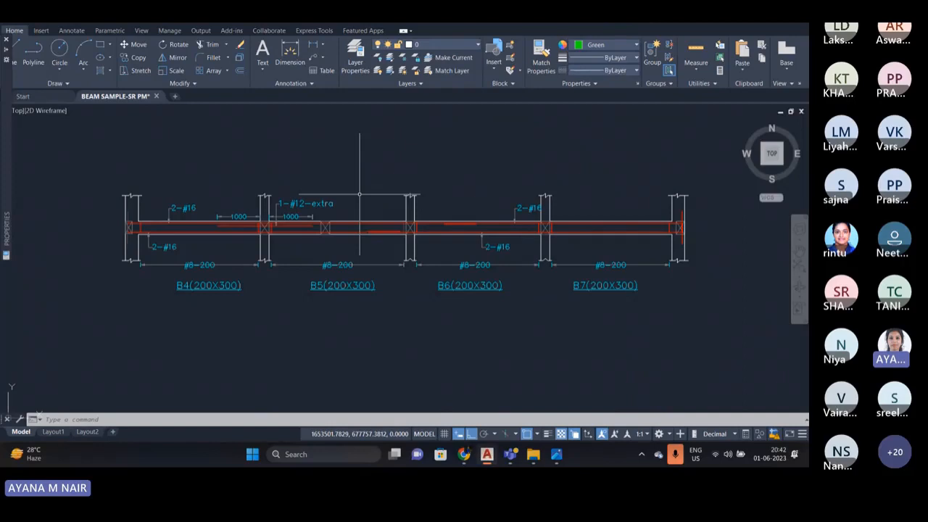
scroll(468, 214, "up", 2)
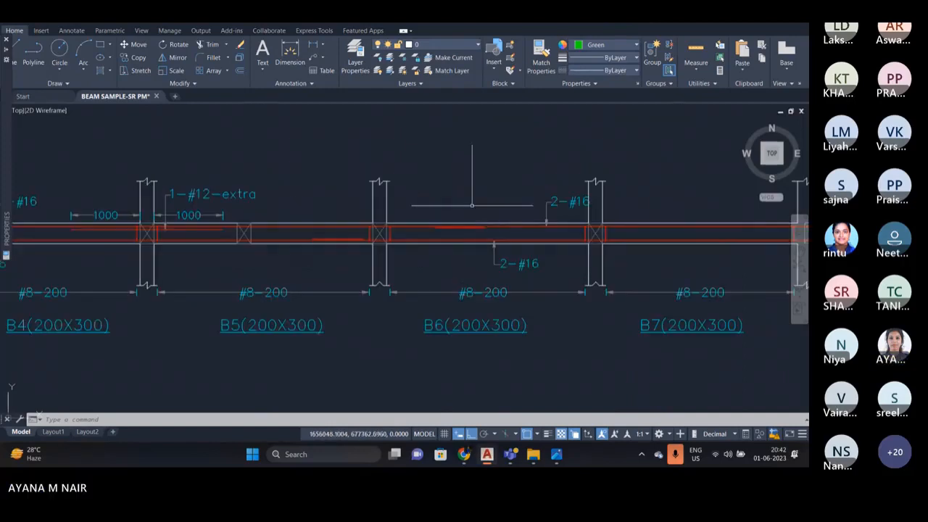
scroll(435, 214, "up", 1)
scroll(572, 215, "down", 3)
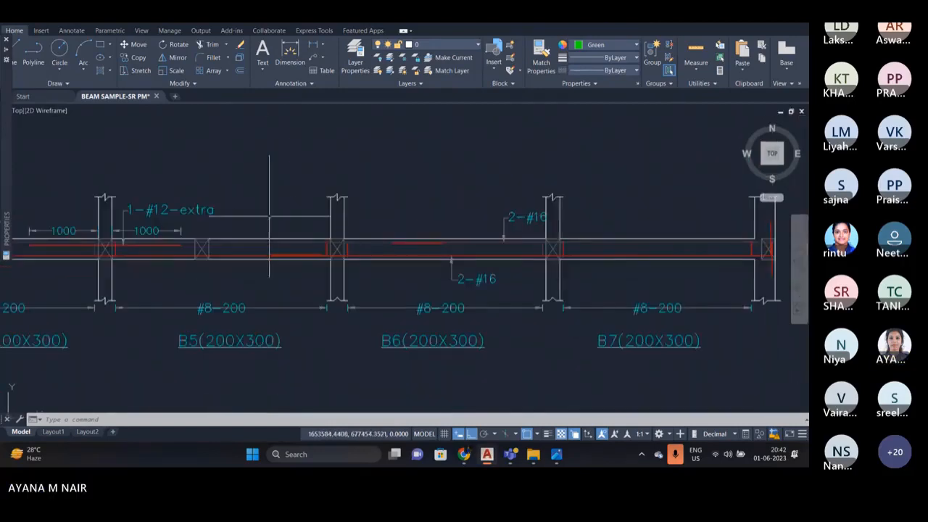
scroll(249, 146, "down", 1)
- Select the top 2-#16 bar starting at B4's end column and check its properties and its lap in B6
scroll(72, 246, "up", 4)
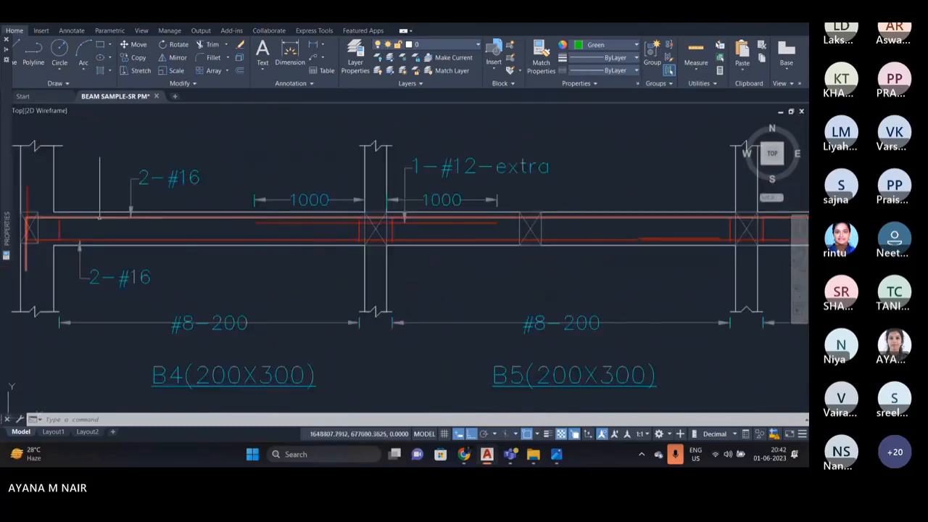
left_click(102, 217)
scroll(379, 230, "down", 2)
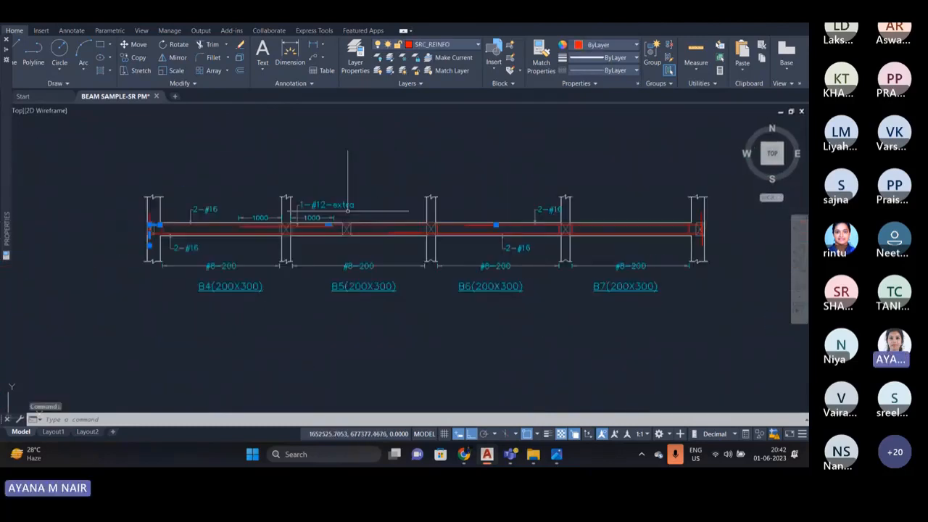
scroll(512, 225, "up", 5)
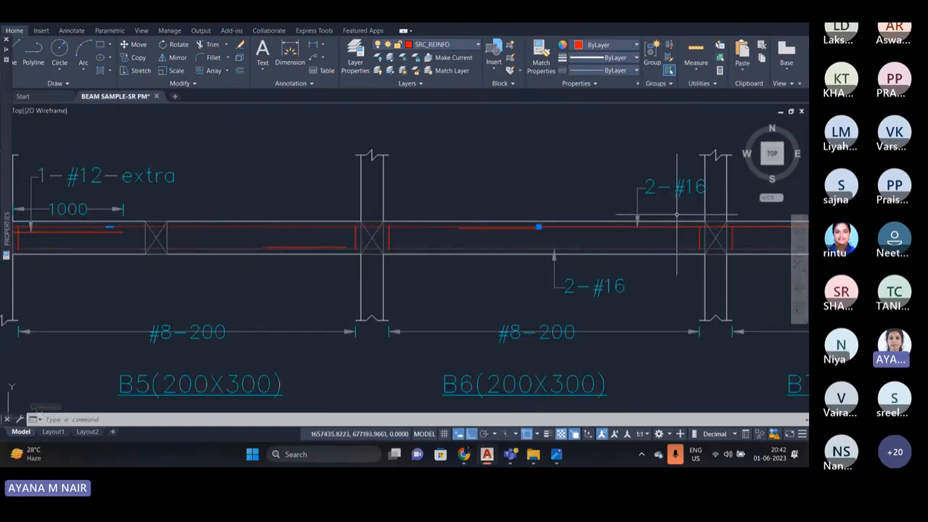
mouse_move(13, 53)
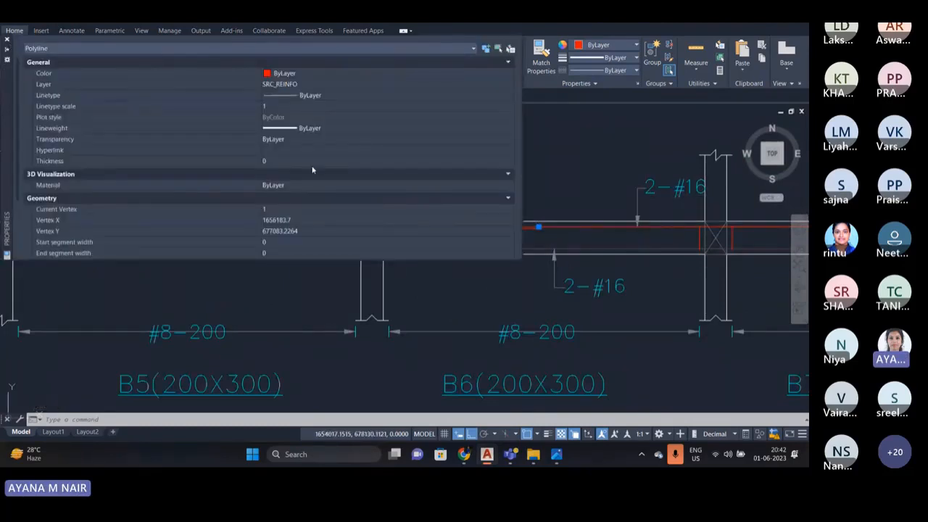
scroll(319, 177, "down", 3)
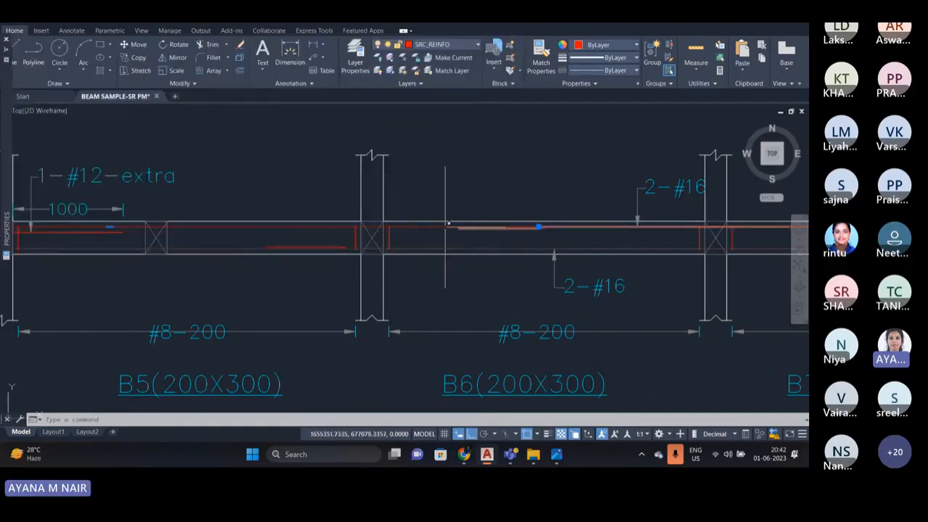
scroll(460, 211, "down", 3)
scroll(475, 216, "up", 2)
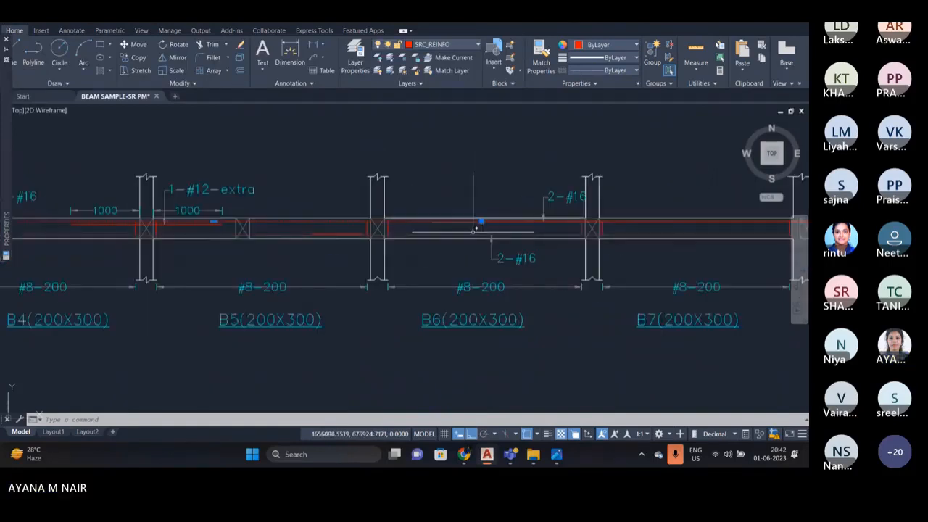
scroll(352, 166, "down", 3)
scroll(408, 108, "up", 2)
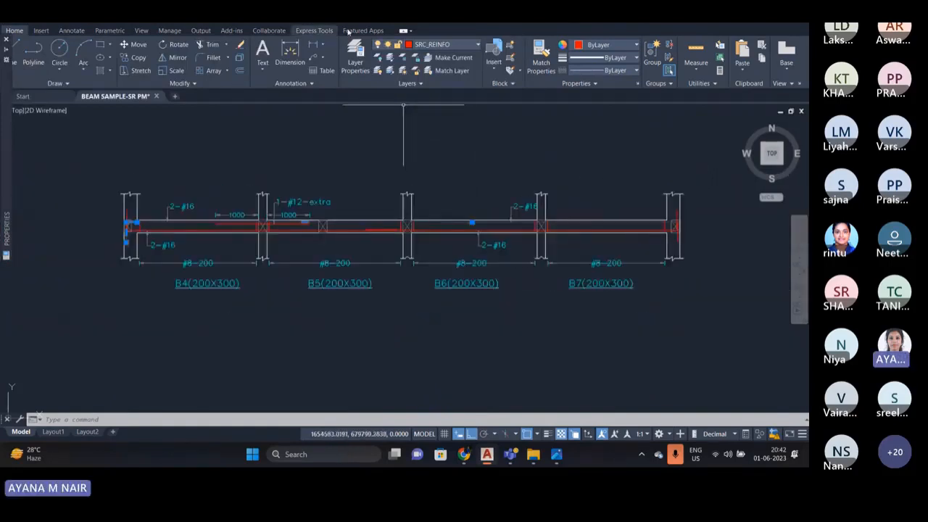
scroll(479, 218, "up", 4)
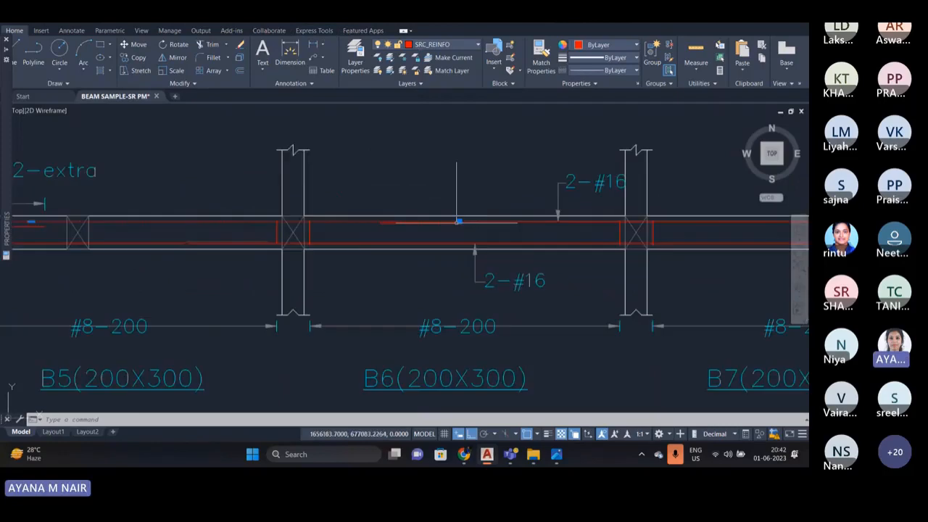
- Clear the current selection and delete the lapping top bar running from the middle of B6 towards B7
scroll(479, 233, "down", 3)
scroll(471, 229, "up", 6)
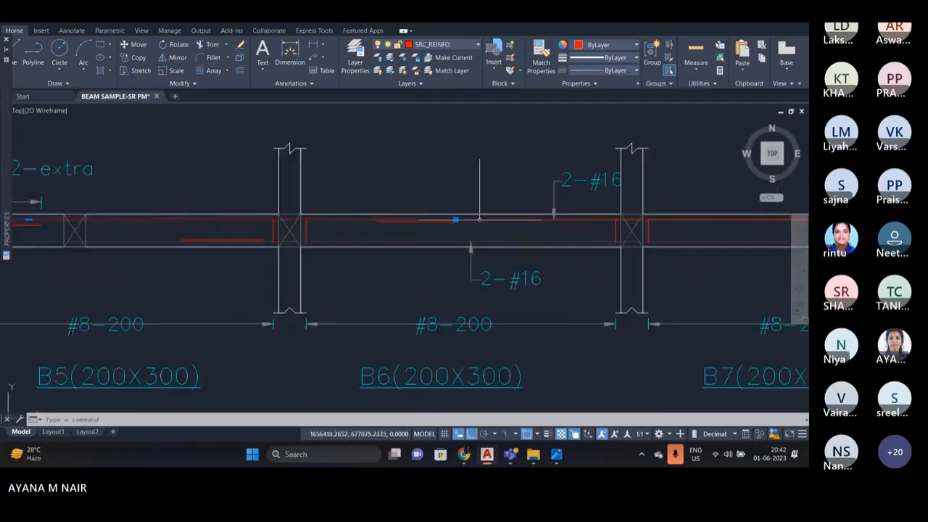
key("Escape")
left_click(505, 215)
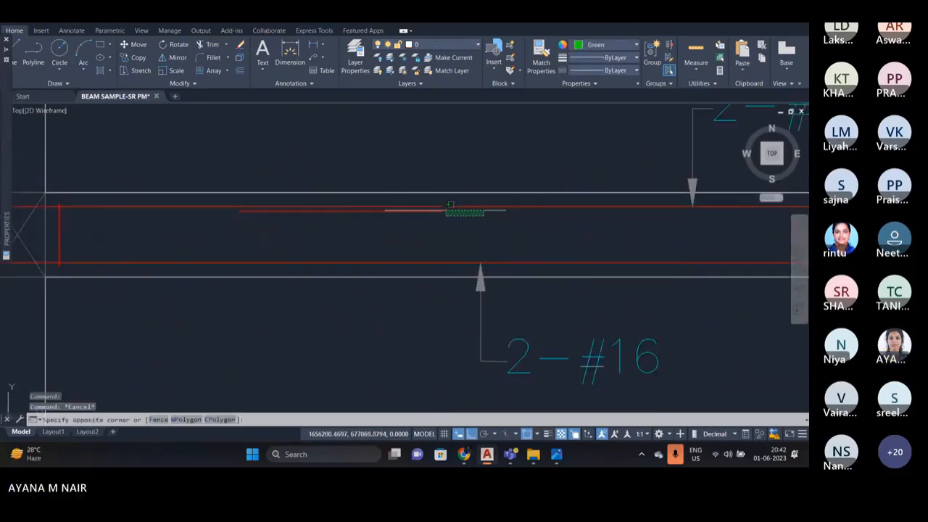
left_click(446, 211)
key("Delete")
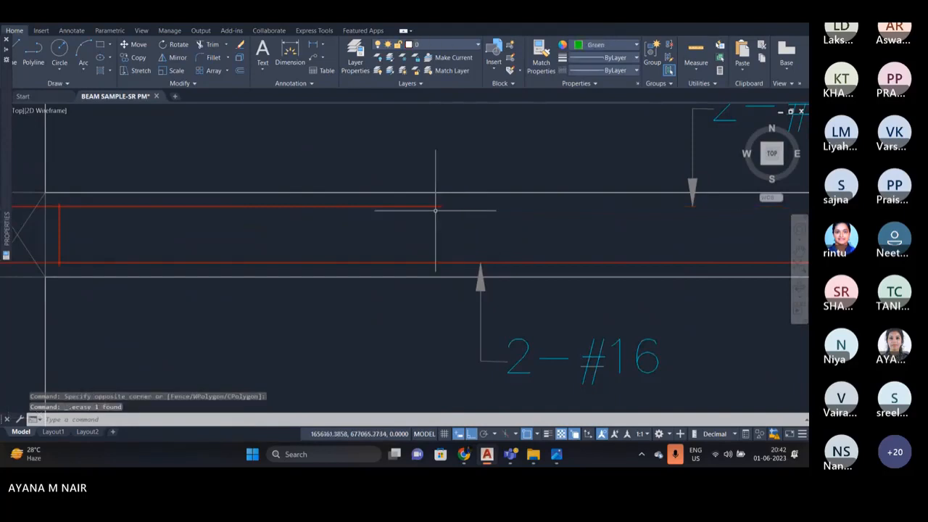
- Start a polyline over the top bar's vertical leg at B4's end column, from its lower end to the bend
scroll(436, 211, "down", 5)
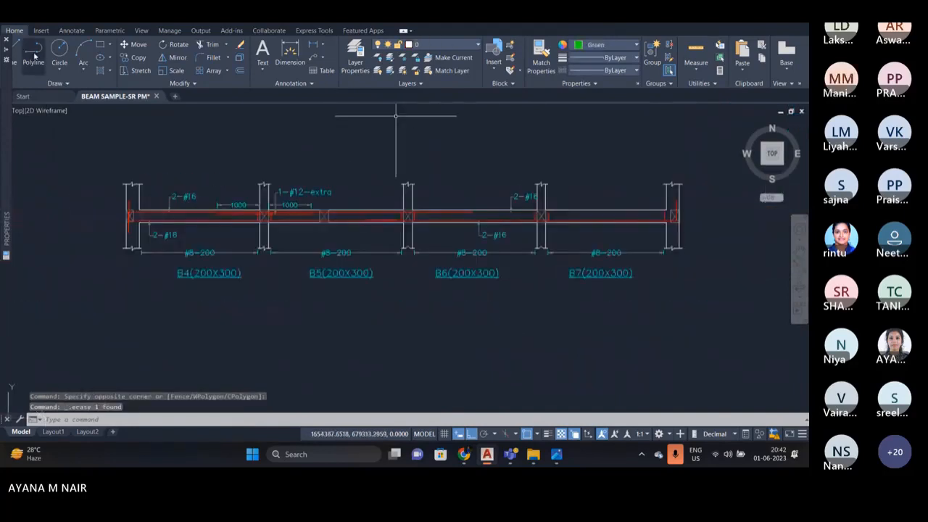
left_click(34, 56)
scroll(170, 218, "up", 6)
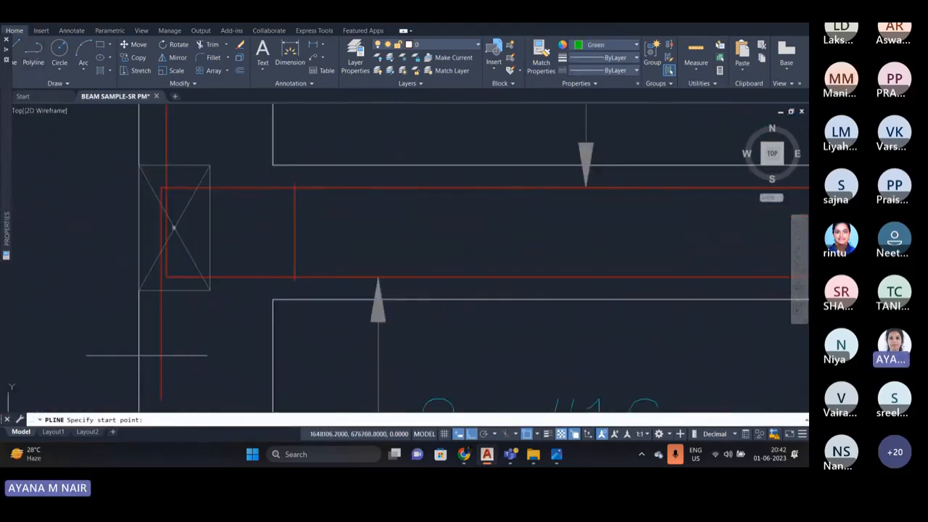
left_click(161, 335)
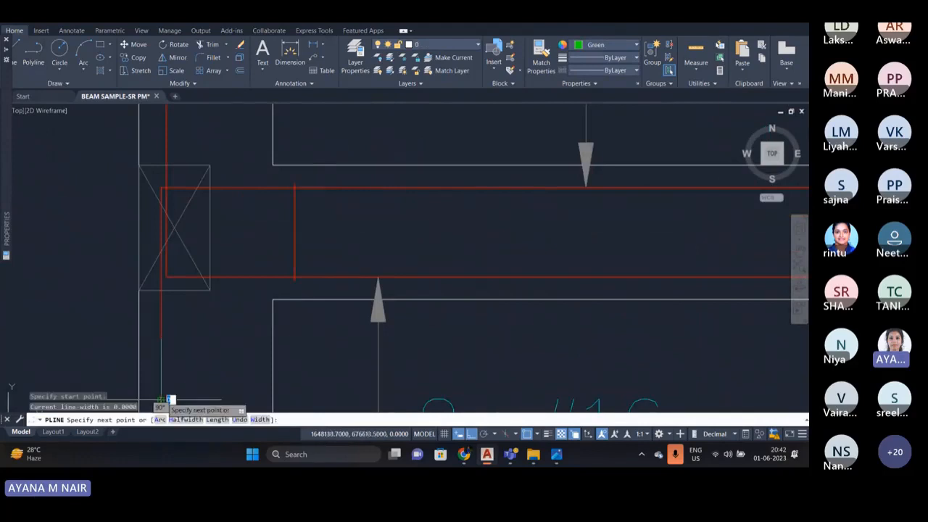
left_click(161, 187)
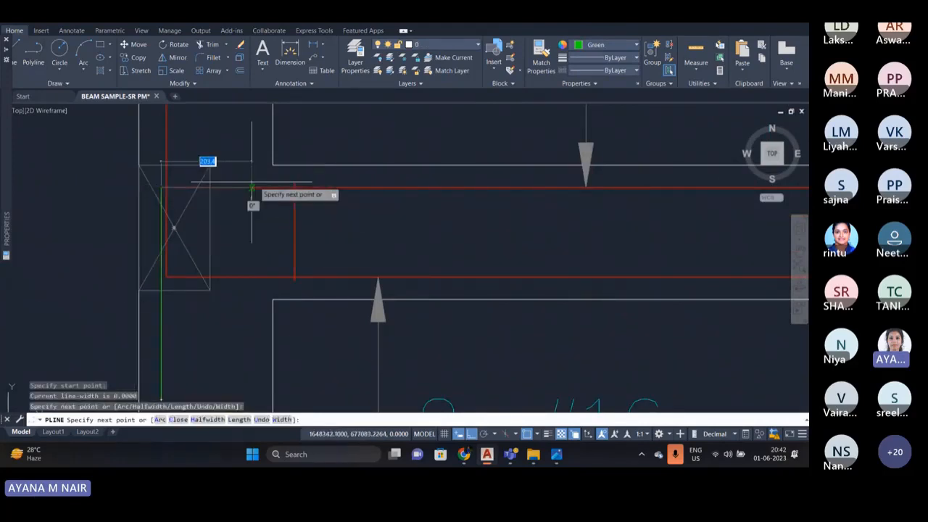
- Continue the polyline horizontally along the top bar to the bar's end near mid-span of B6 and finish it
scroll(251, 188, "down", 6)
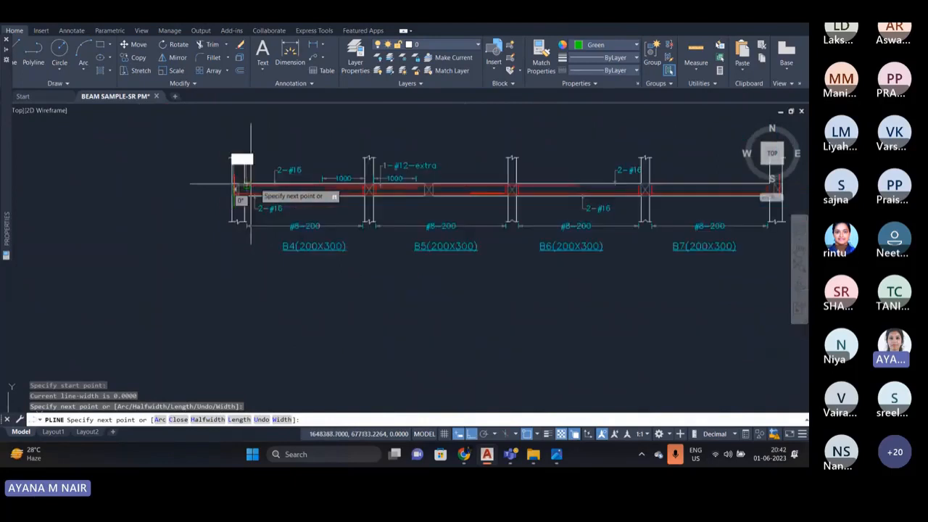
scroll(461, 190, "up", 4)
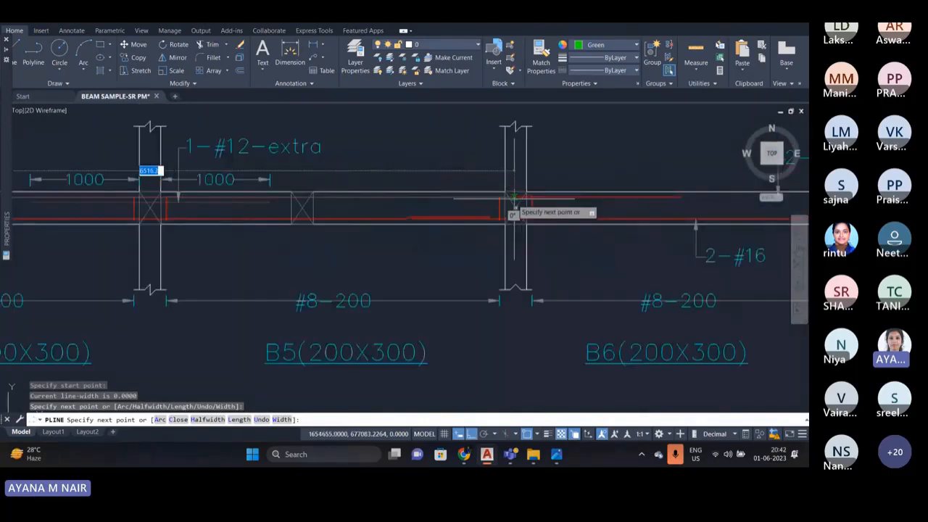
scroll(617, 205, "down", 2)
scroll(617, 205, "up", 7)
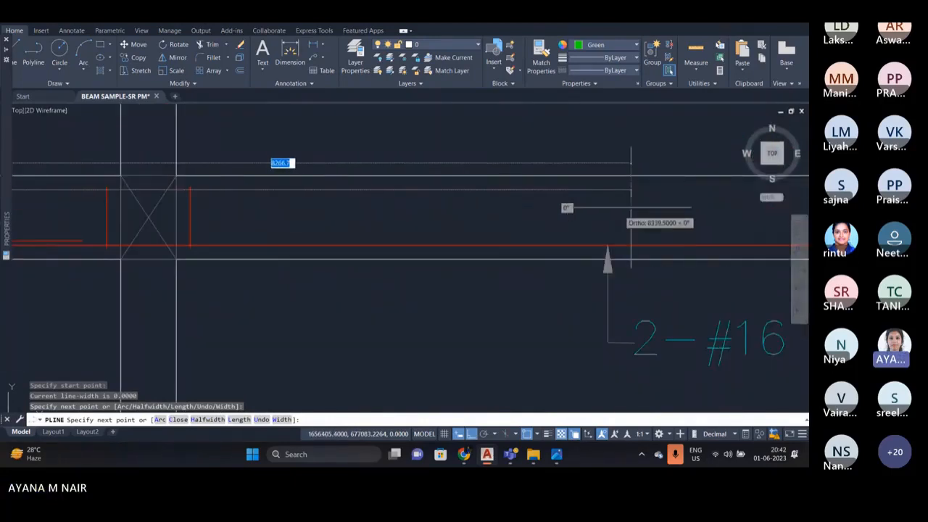
left_click(569, 190)
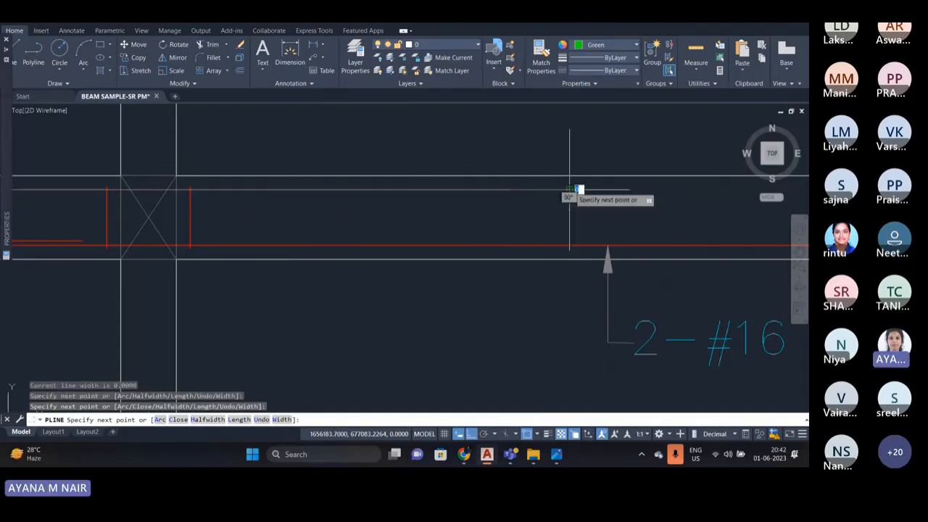
scroll(569, 190, "down", 6)
scroll(540, 189, "up", 5)
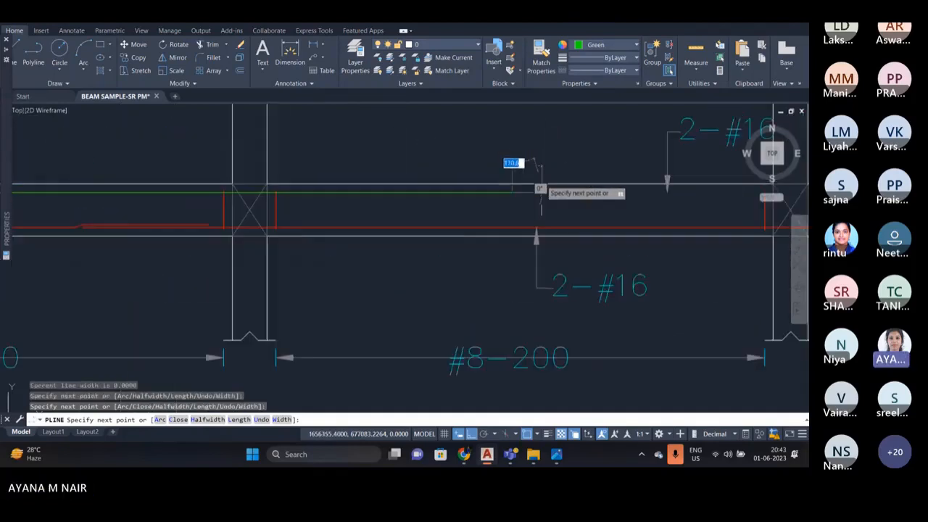
key("Escape")
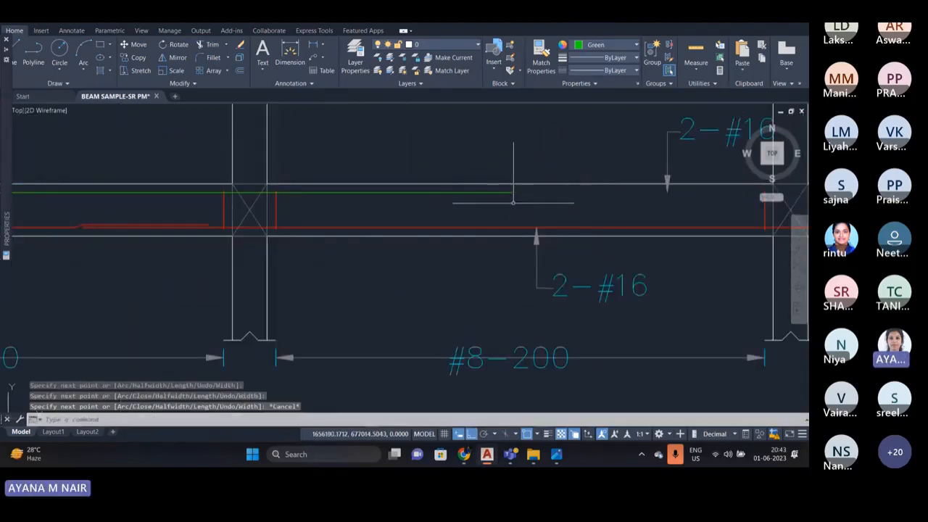
- Delete the original red top-bar polyline lying beneath the new green one
left_click(512, 191)
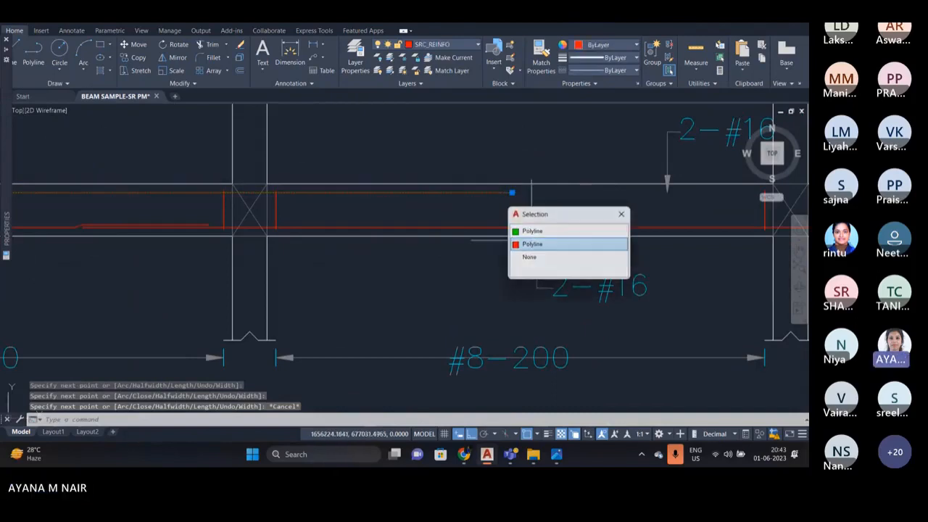
left_click(531, 244)
key("Delete")
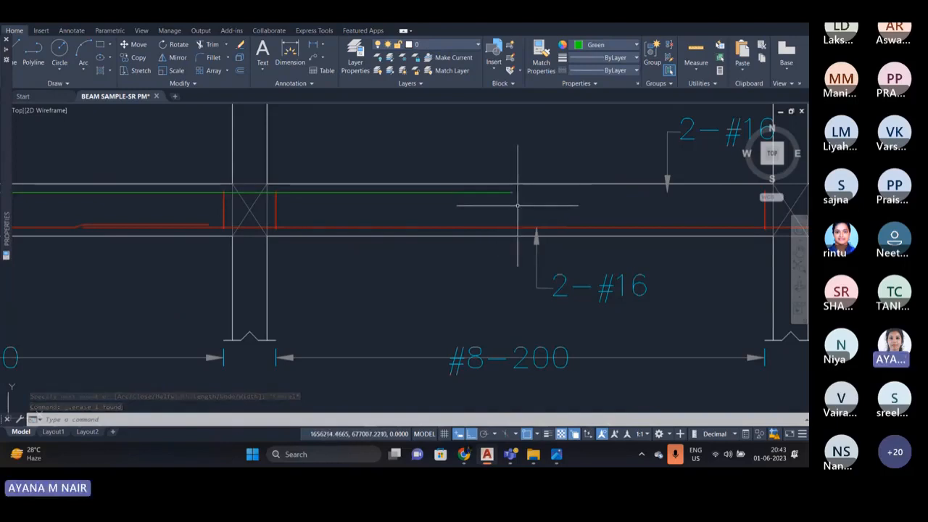
- Draw a line straight down 16 from the green top bar's end in B6
left_click(20, 45)
scroll(513, 192, "up", 2)
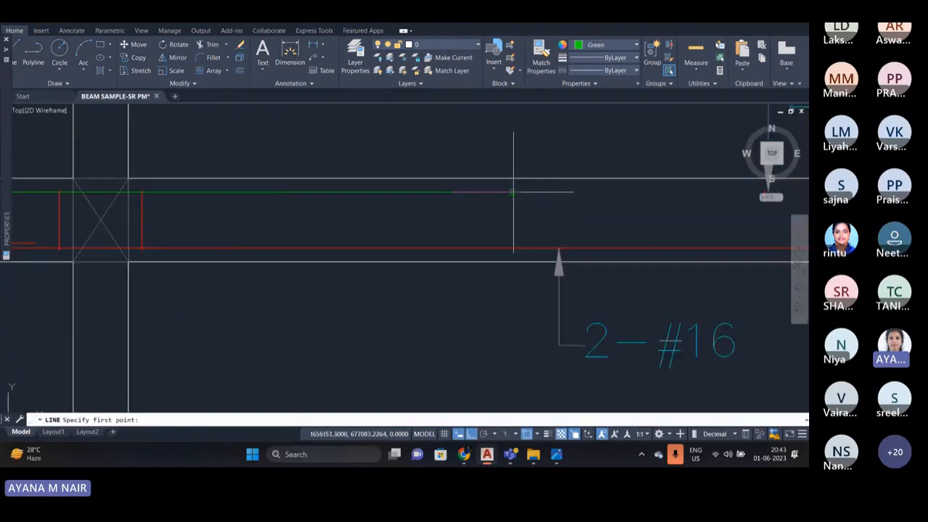
left_click(519, 193)
scroll(528, 205, "down", 2)
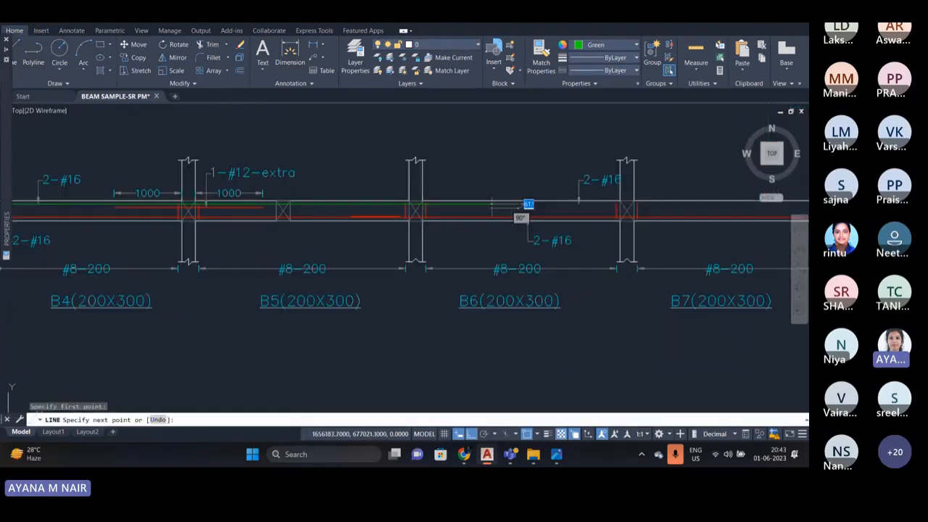
scroll(516, 210, "up", 2)
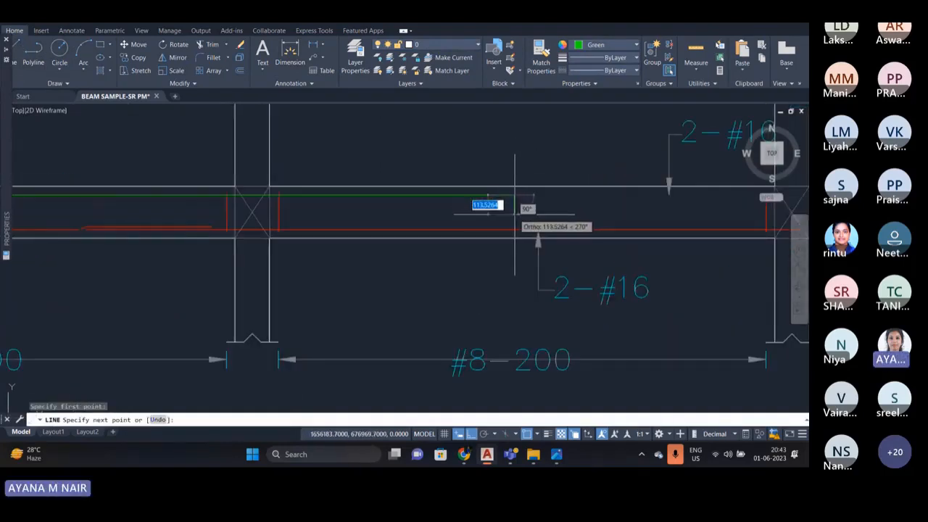
scroll(517, 207, "down", 2)
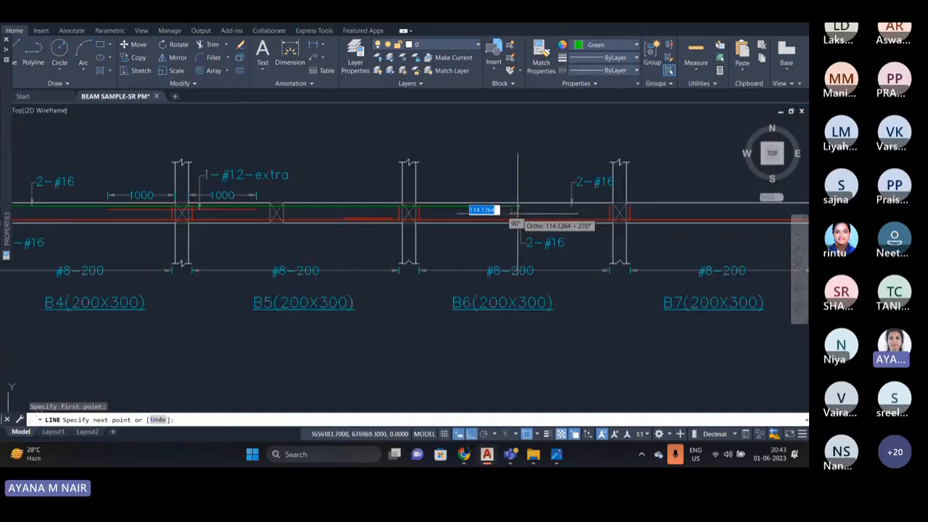
scroll(516, 213, "up", 3)
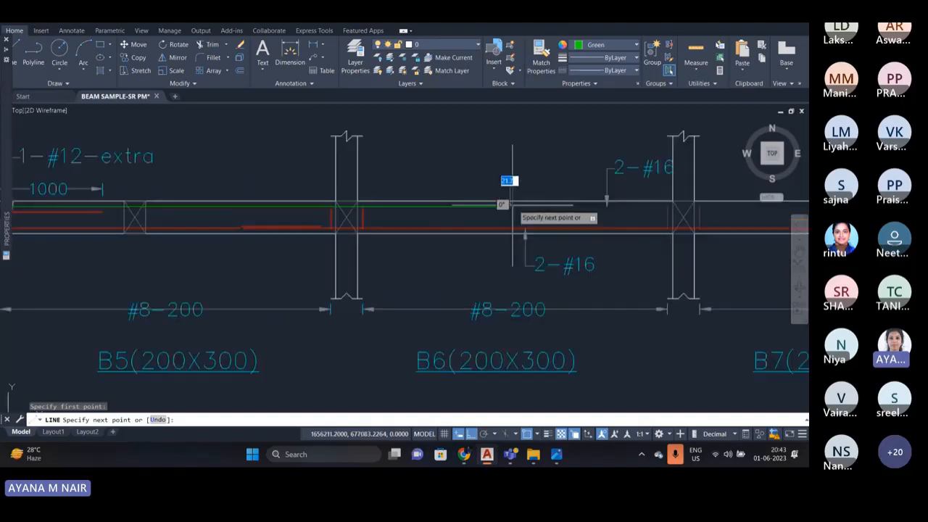
type("16")
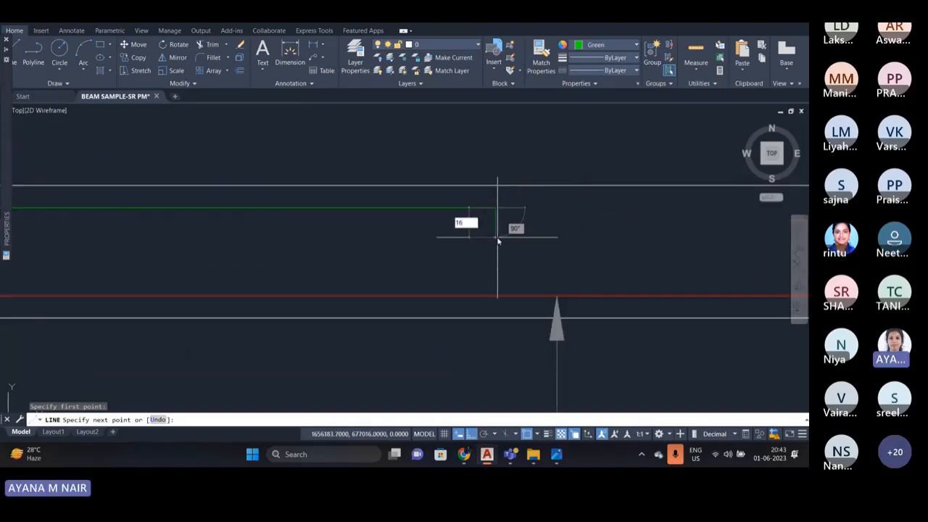
key("Return")
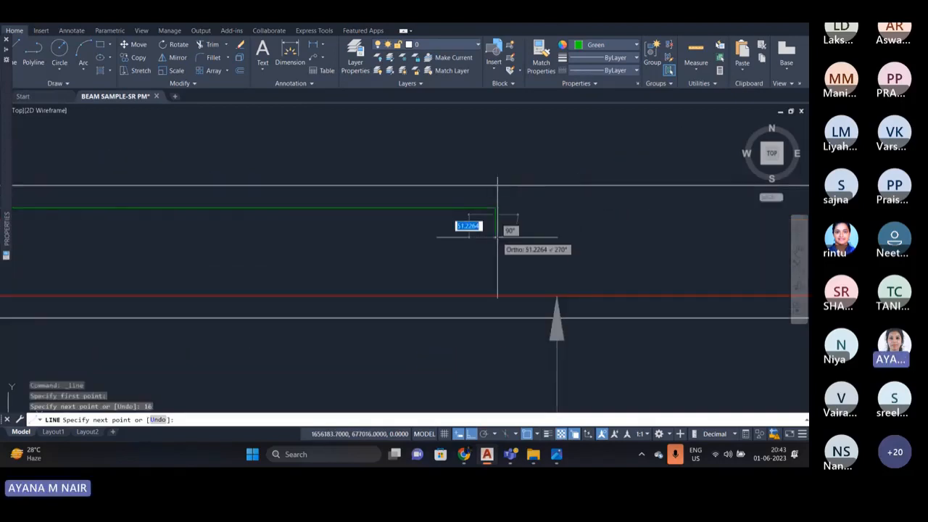
- Continue the line 725 back towards B5, parallel to the green top bar, and finish it
scroll(505, 239, "down", 4)
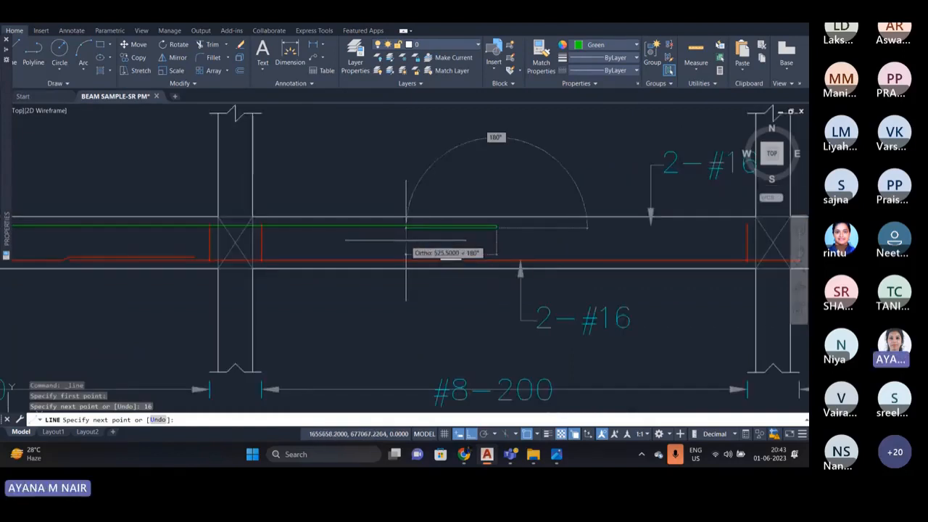
scroll(405, 239, "up", 6)
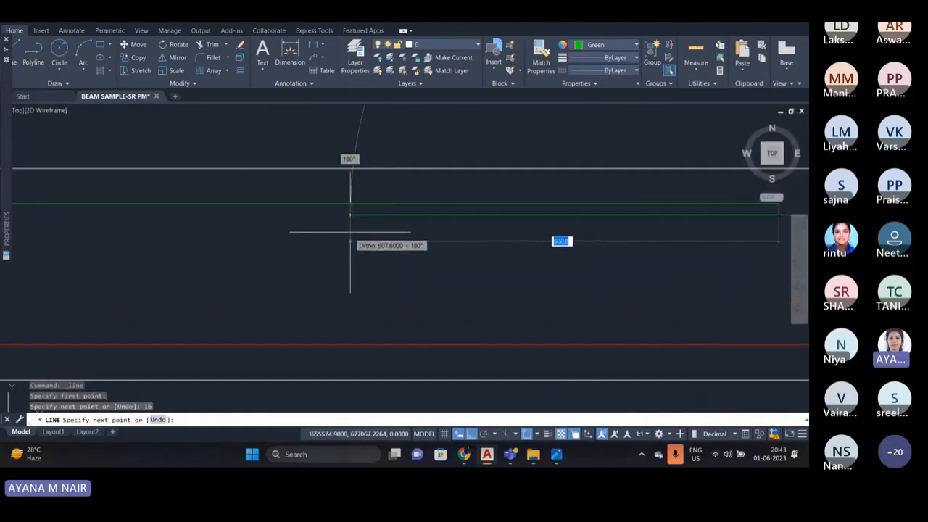
scroll(350, 232, "down", 4)
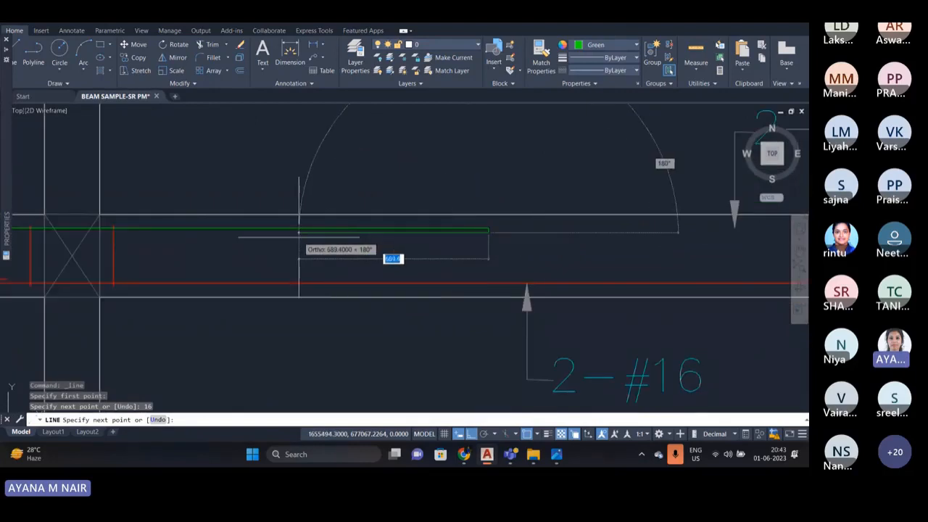
type("725")
key("Return")
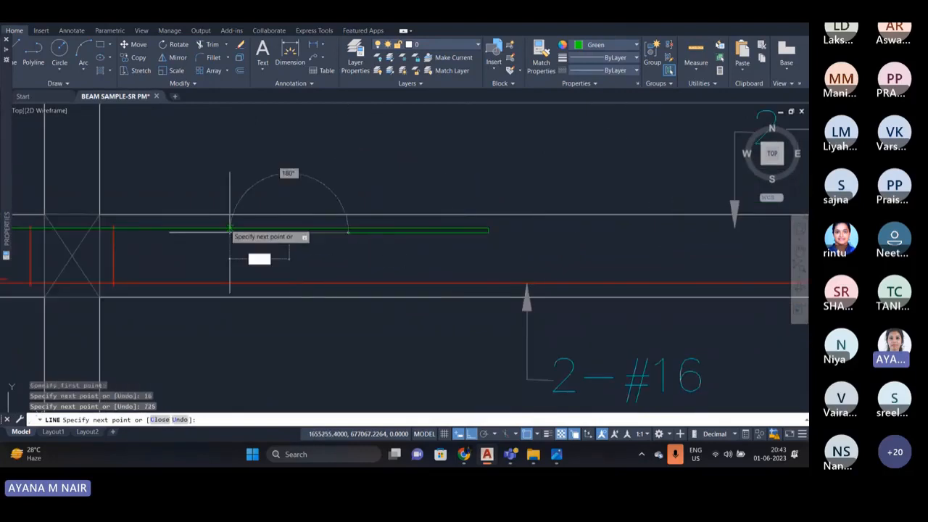
key("Escape")
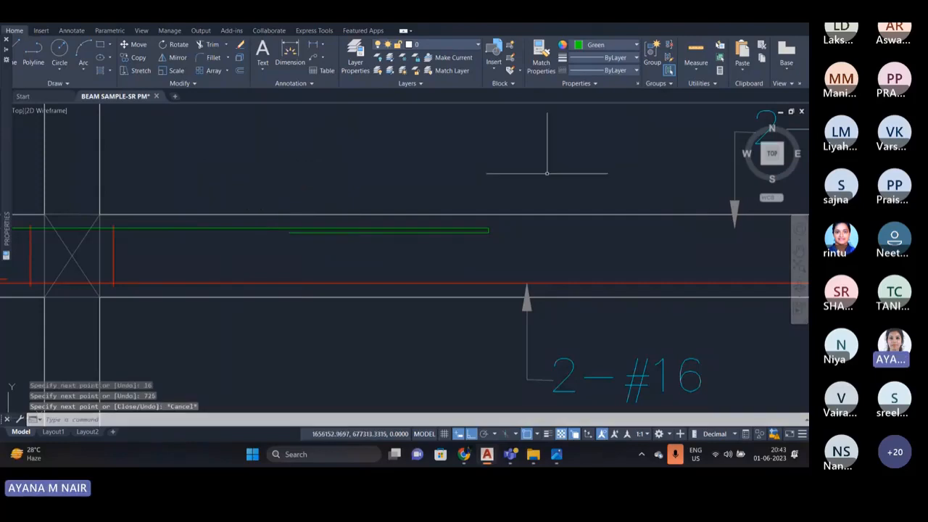
- Draw a circle of radius 48 centred on the lower end of the 16 line at the bar end
scroll(551, 210, "up", 2)
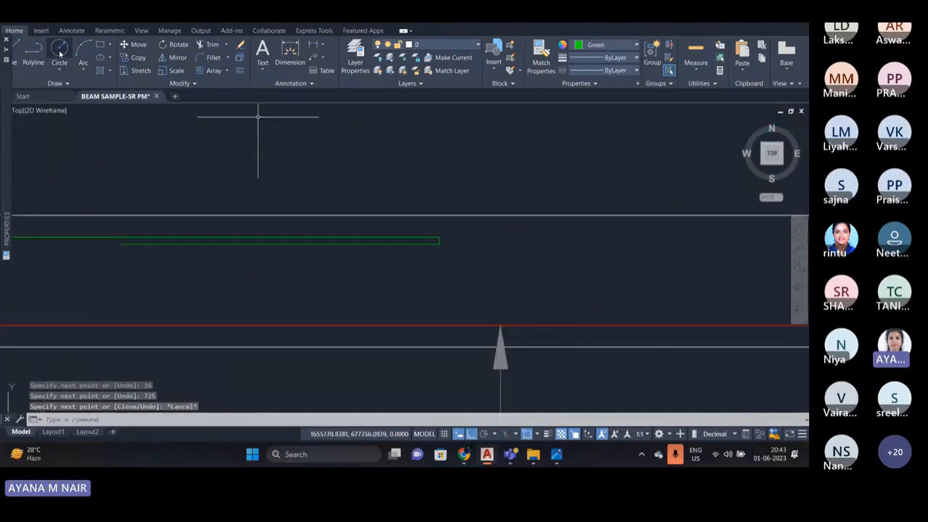
left_click(59, 49)
scroll(428, 242, "up", 2)
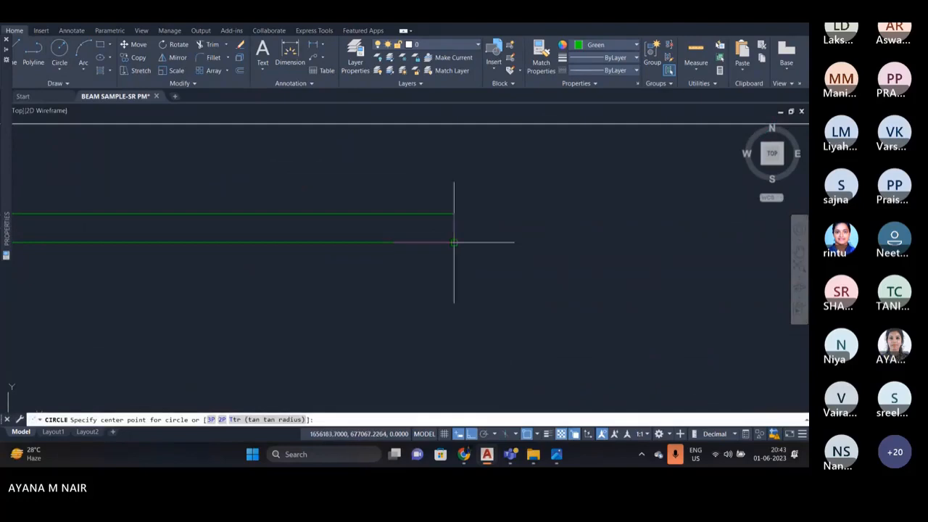
left_click(454, 242)
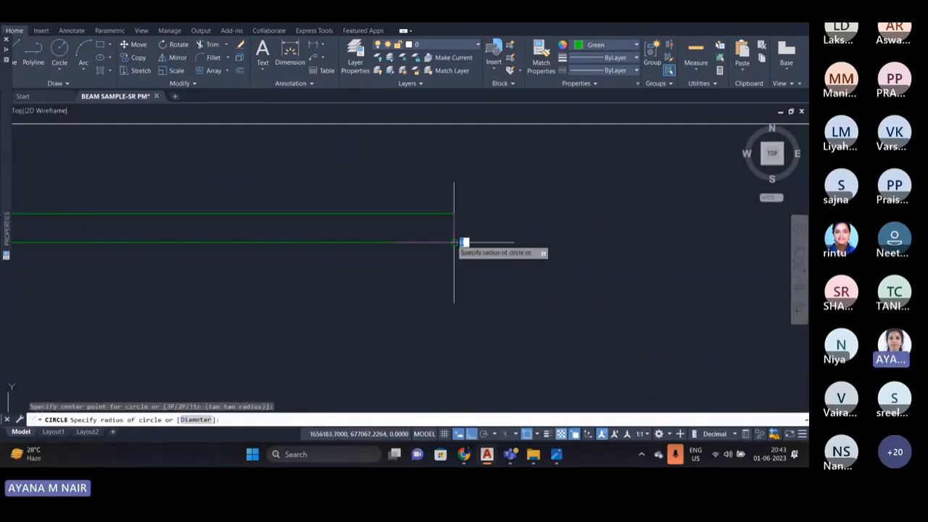
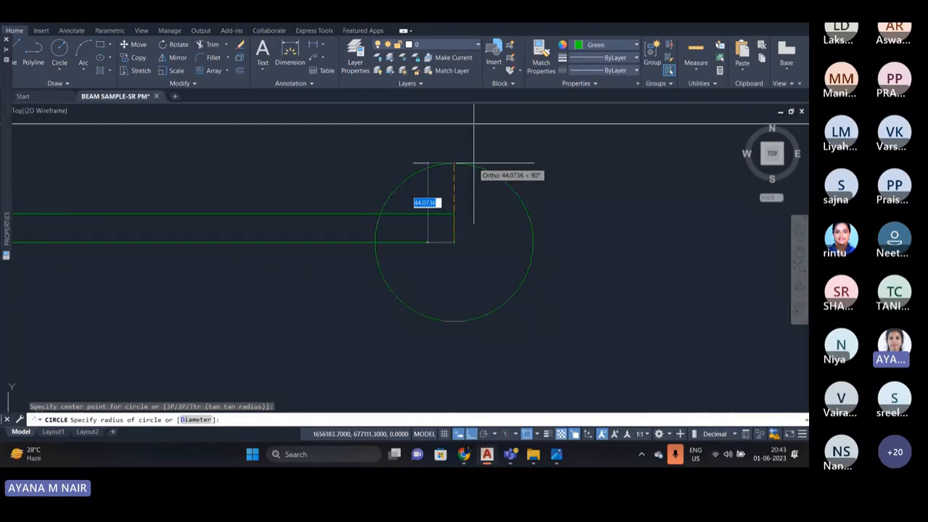
type("48")
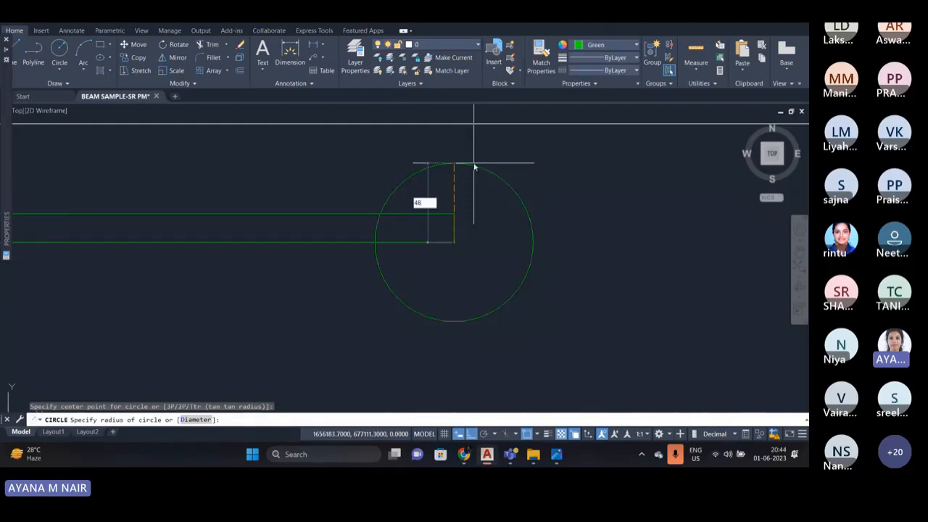
key("Return")
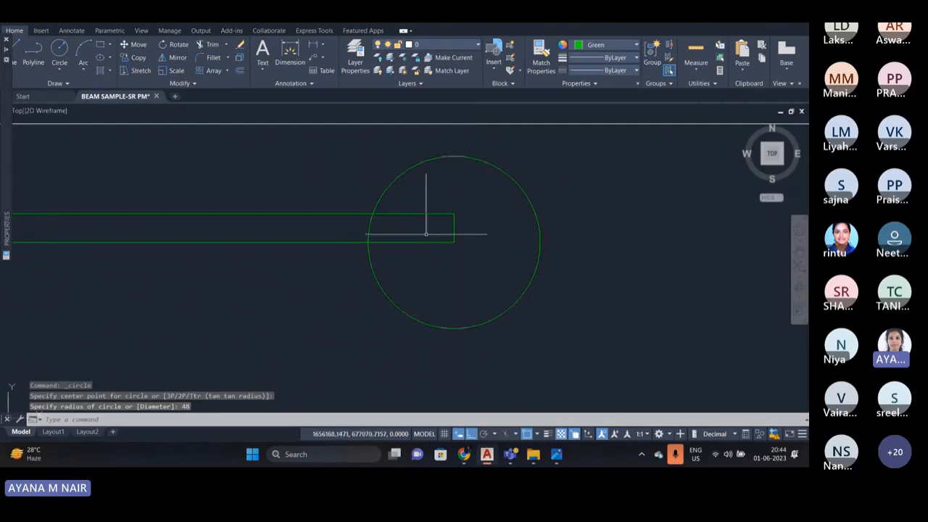
- Stretch the green top bar's free end in B6 through B7 into the end column
scroll(428, 225, "down", 4)
scroll(427, 221, "up", 4)
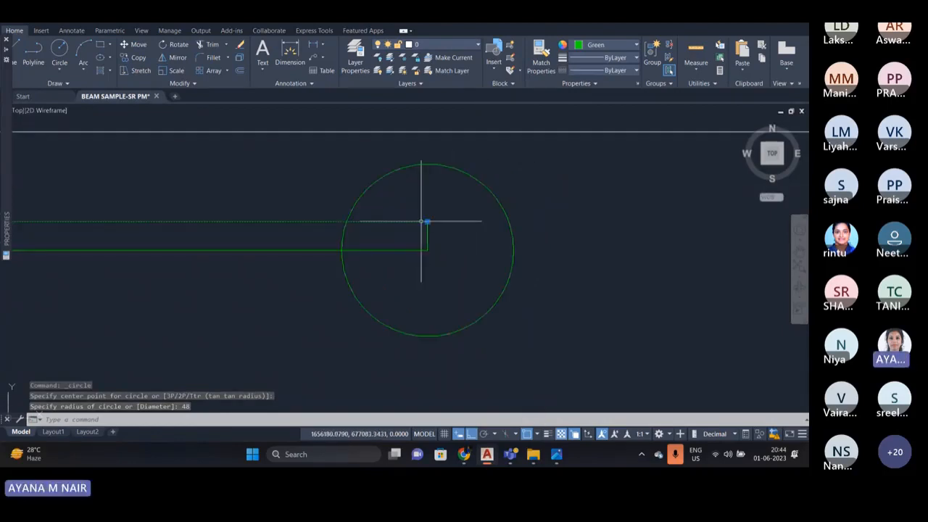
scroll(346, 230, "up", 3)
scroll(345, 239, "down", 5)
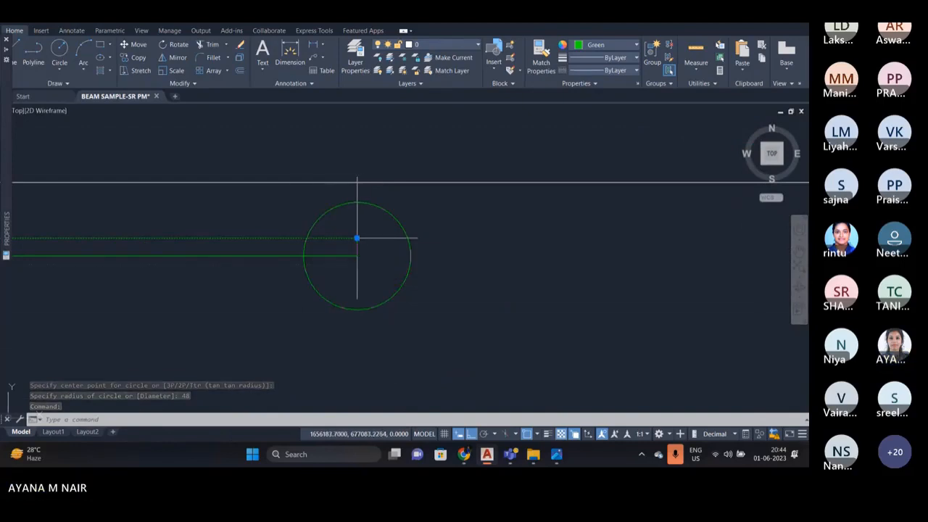
left_click(356, 238)
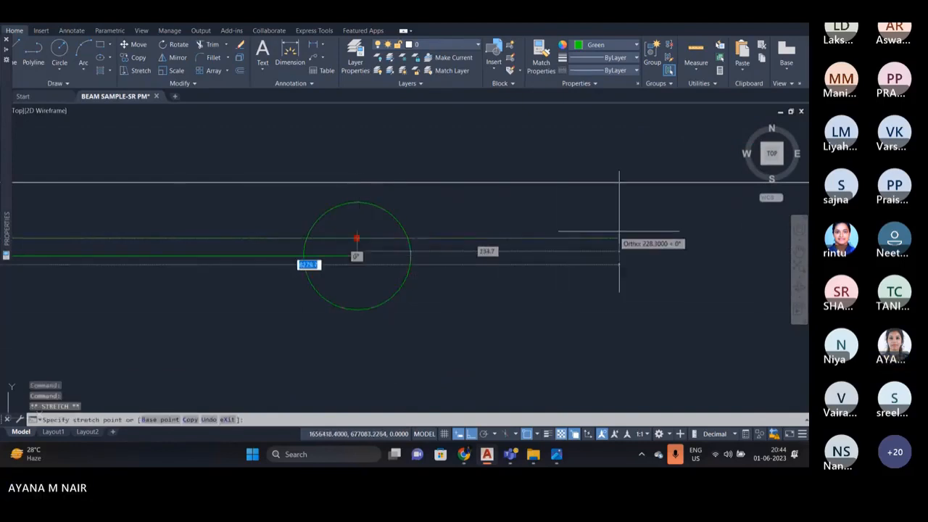
scroll(602, 226, "down", 6)
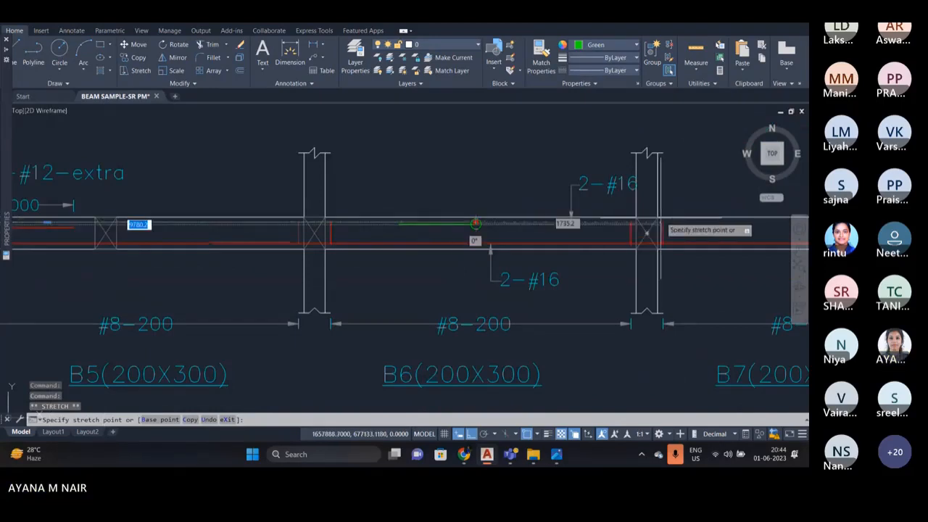
scroll(700, 218, "up", 4)
scroll(370, 234, "down", 8)
scroll(514, 233, "up", 6)
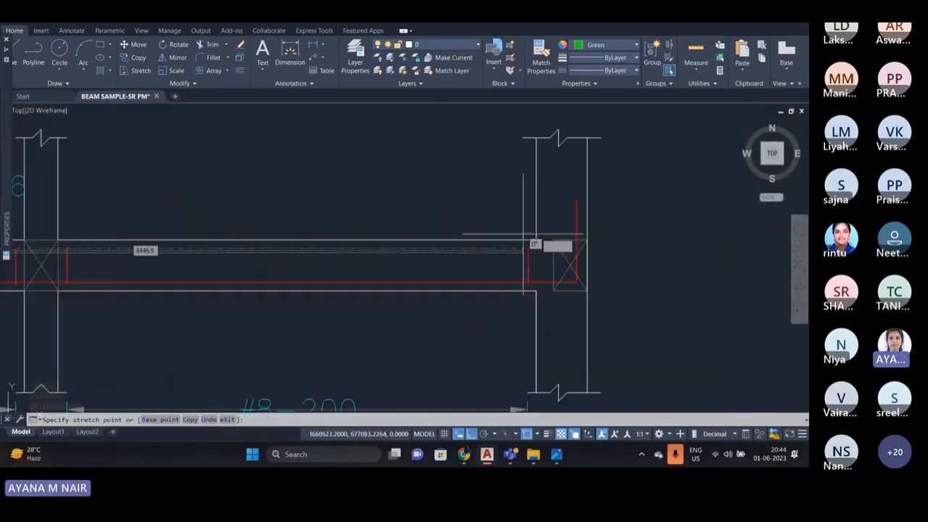
scroll(524, 234, "up", 4)
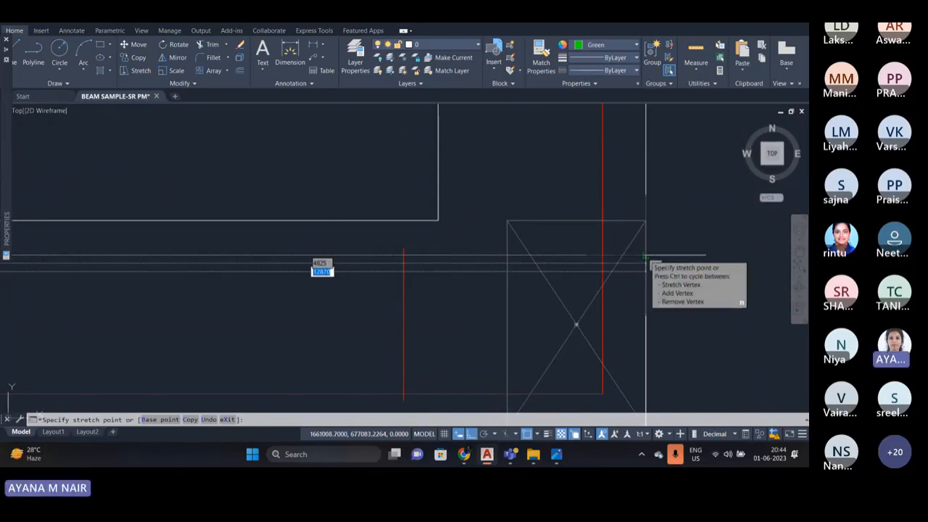
key("Escape")
- Move the upper end of the 16 line to the point where the circle crosses the top bar, forming the crank
scroll(532, 214, "down", 6)
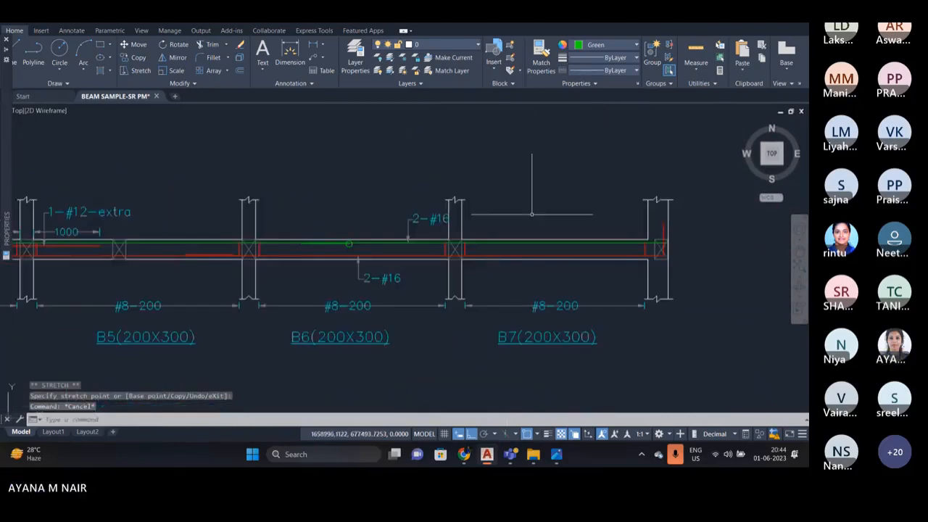
scroll(352, 244, "up", 6)
scroll(354, 243, "up", 4)
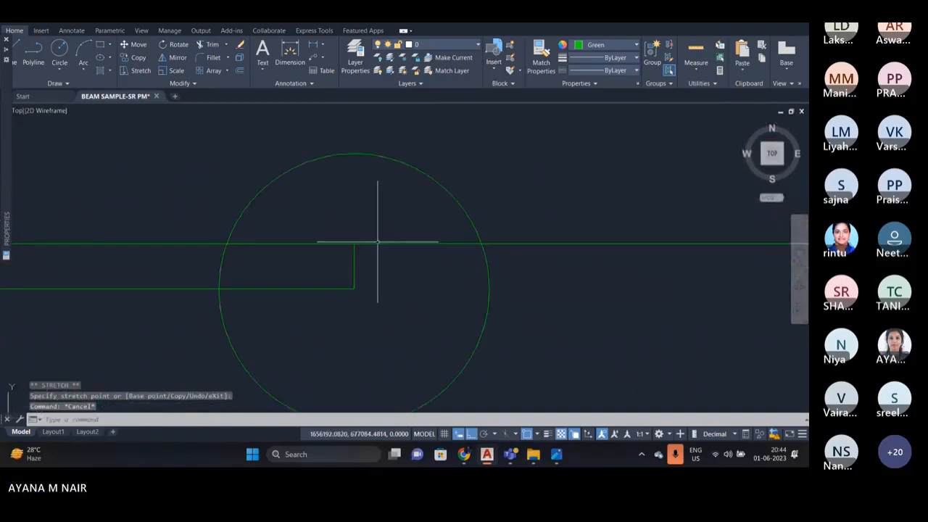
left_click(372, 269)
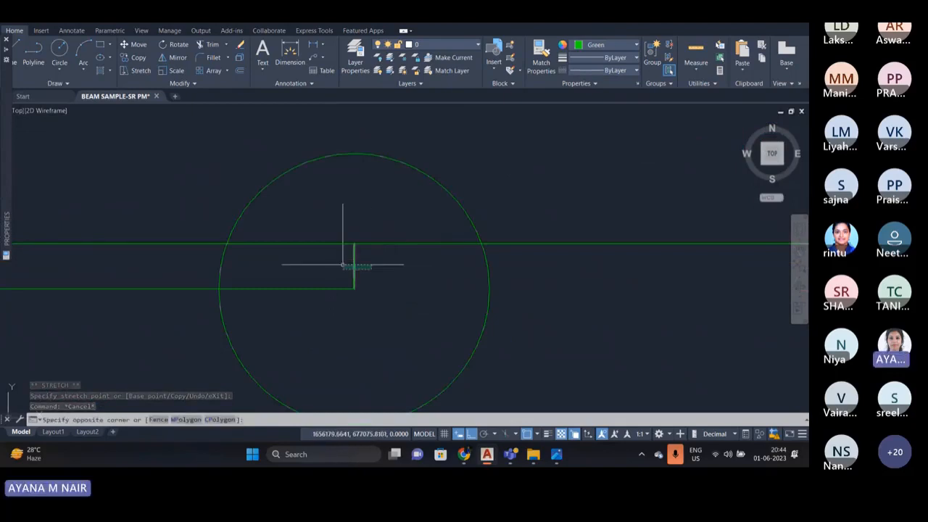
left_click(341, 261)
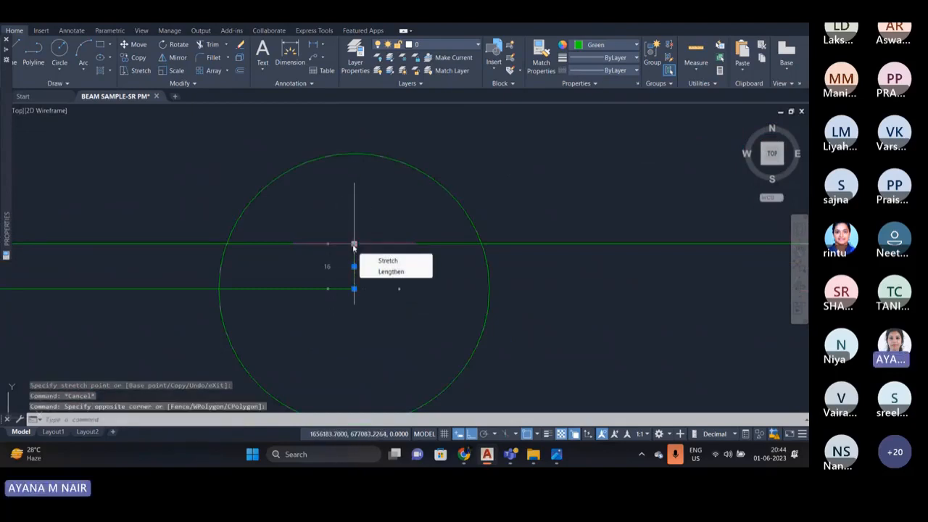
left_click(354, 245)
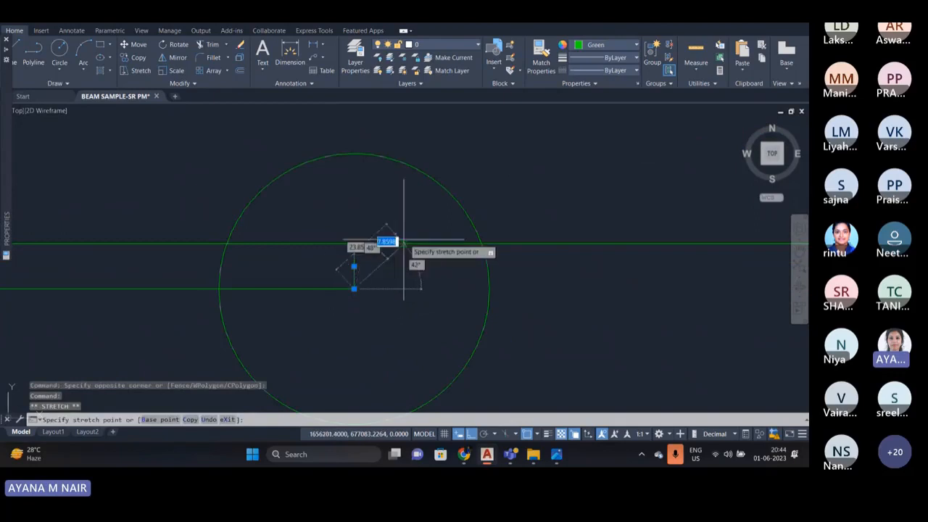
left_click(481, 244)
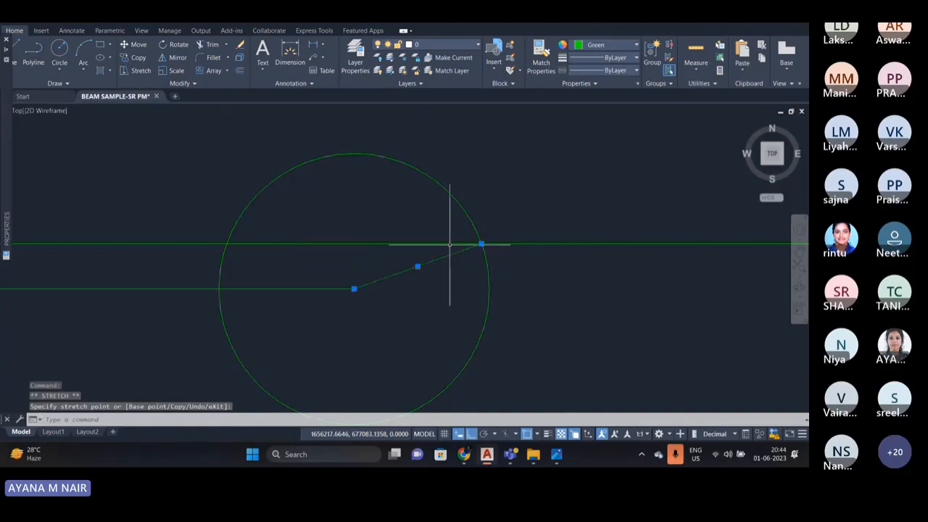
key("Escape")
- Draw a vertical line from the crank's lower end up to the top bar
middle_click_drag(450, 245, 499, 246)
left_click(15, 53)
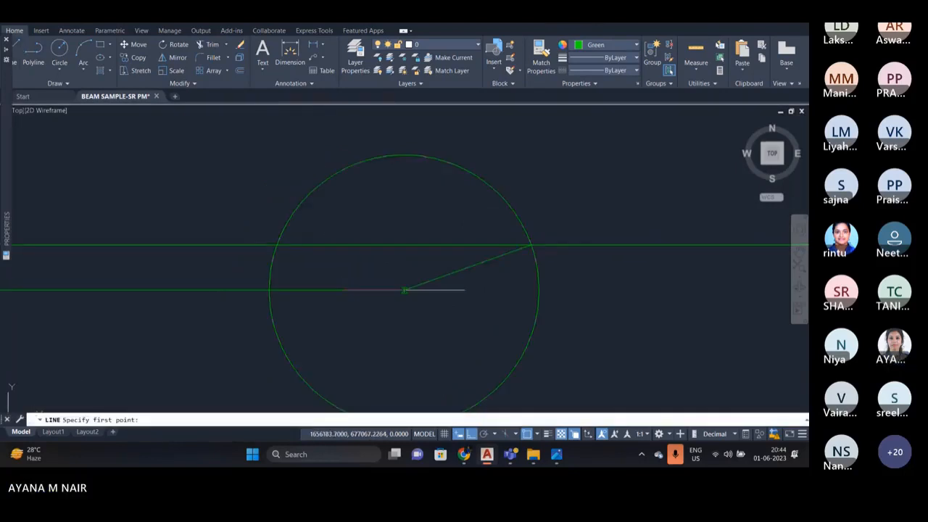
left_click(404, 292)
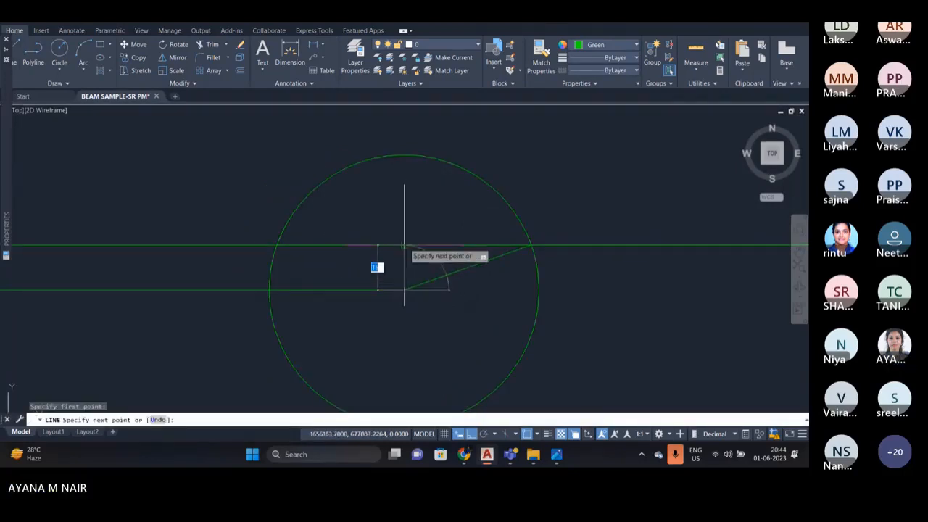
key("Escape")
- Trim away the part of the top bar between the vertical line and the crank's upper end
scroll(404, 203, "down", 4)
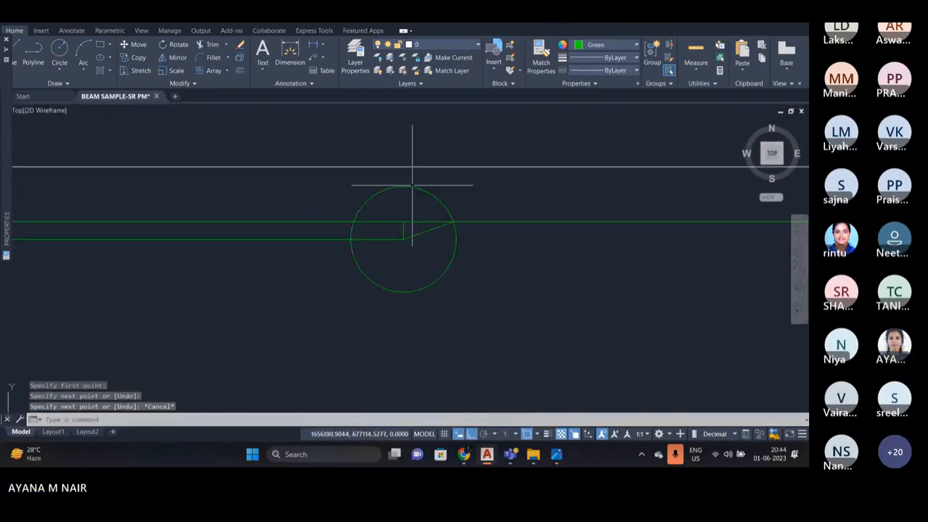
scroll(413, 185, "up", 2)
scroll(422, 285, "up", 2)
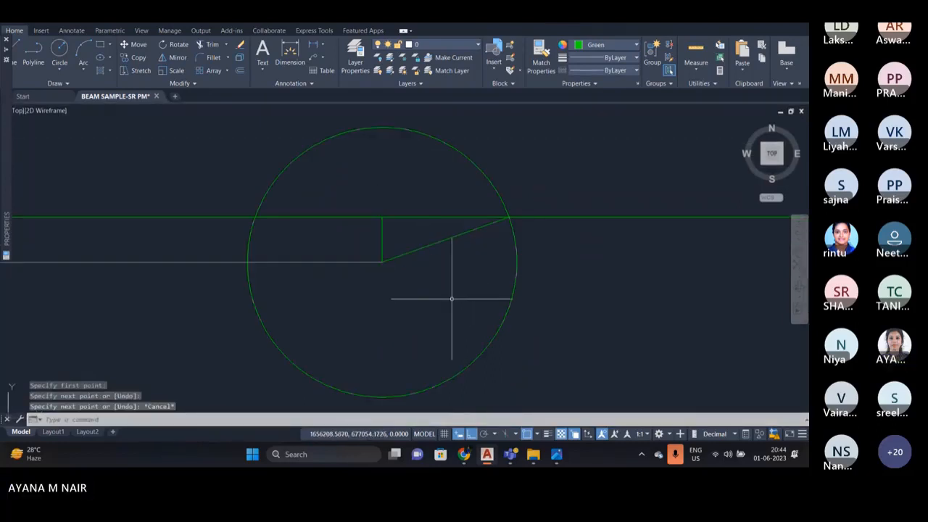
type("tr")
key("Return")
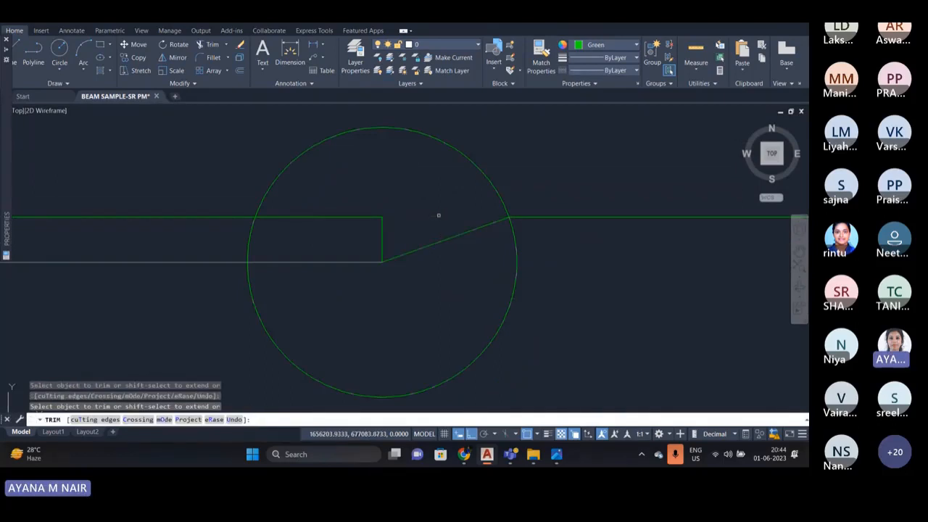
key("Escape")
- Delete the construction circle and the vertical construction line at the lap
left_click(374, 196)
left_click(281, 133)
key("Delete")
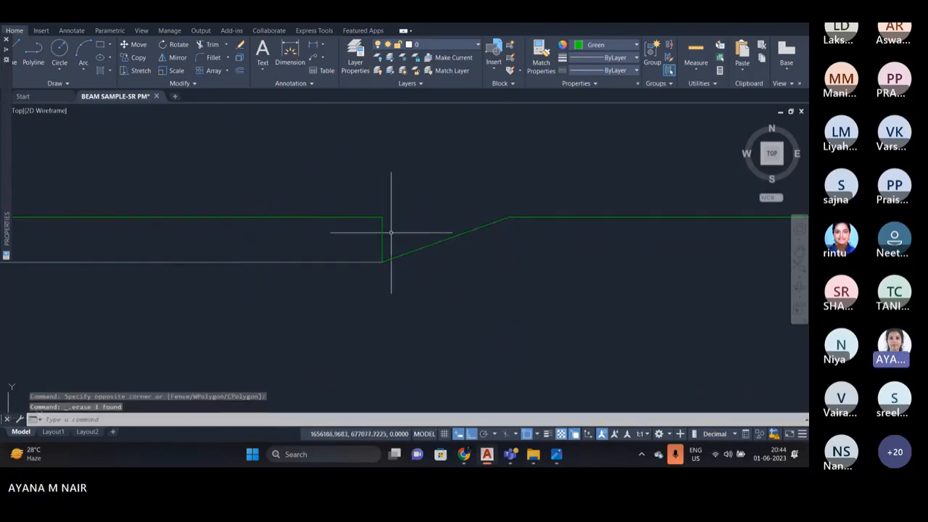
scroll(374, 233, "up", 5)
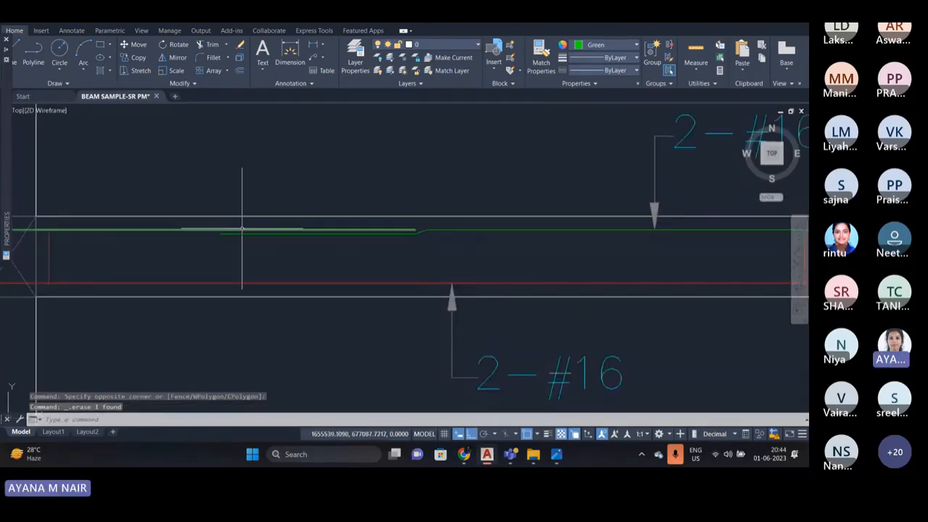
- Join the lower lap line, the sloping crank and the top bar running towards B7 into one polyline
scroll(245, 229, "up", 2)
left_click(336, 232)
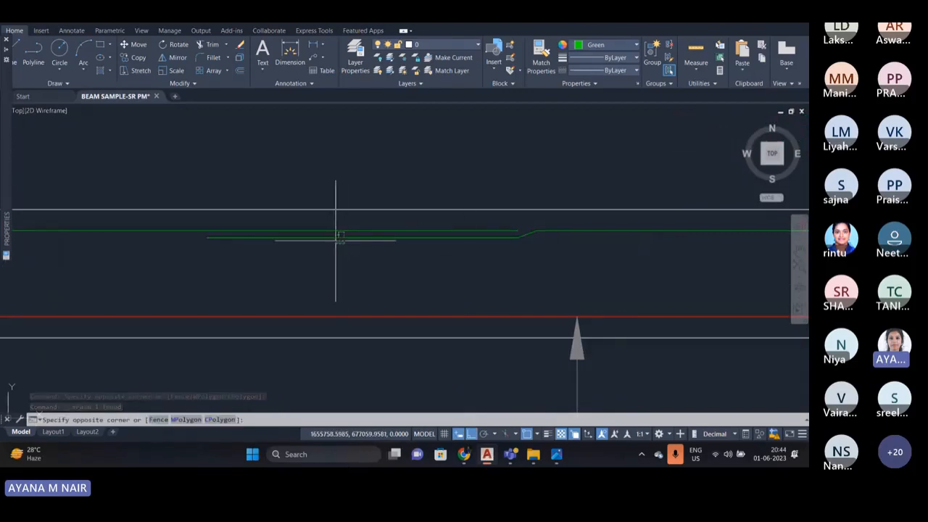
key("Escape")
left_click(354, 254)
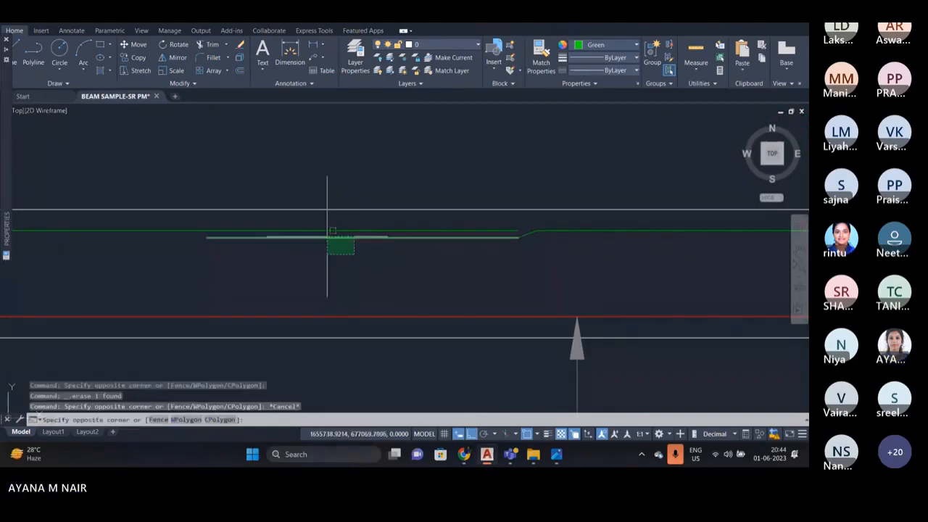
left_click(327, 230)
scroll(588, 230, "up", 3)
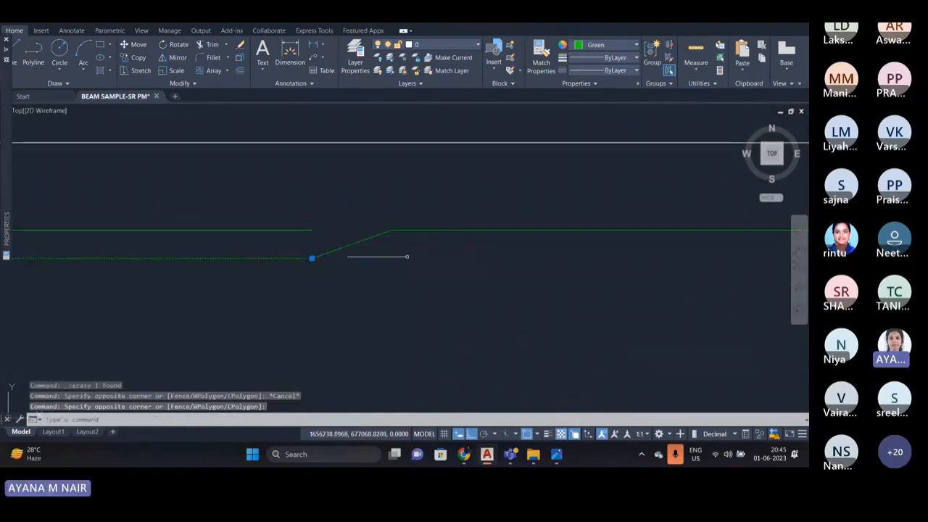
left_click(403, 254)
left_click(362, 203)
scroll(324, 256, "down", 2)
scroll(323, 256, "down", 2)
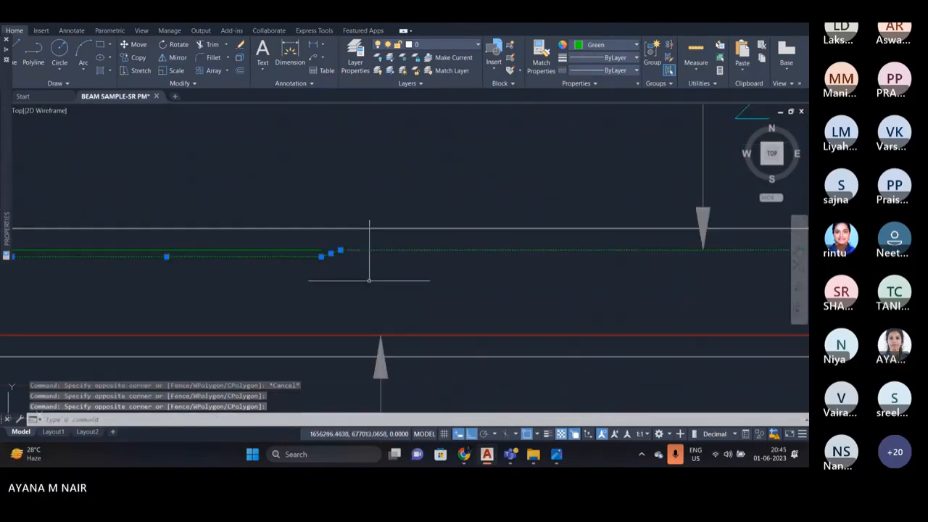
type("j")
key("Return")
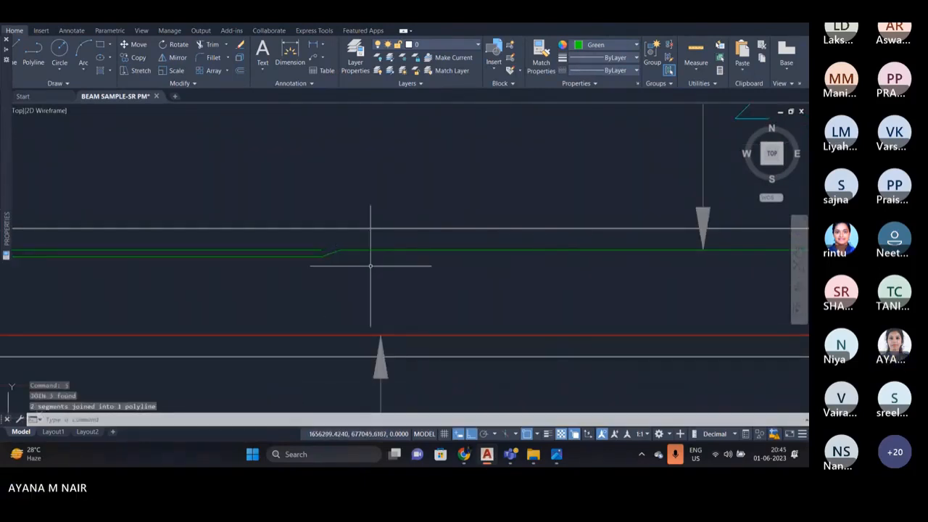
- Put the joined cranked bar on layer SRC_REINFO and set its colour to ByLayer
left_click(317, 258)
left_click(348, 249)
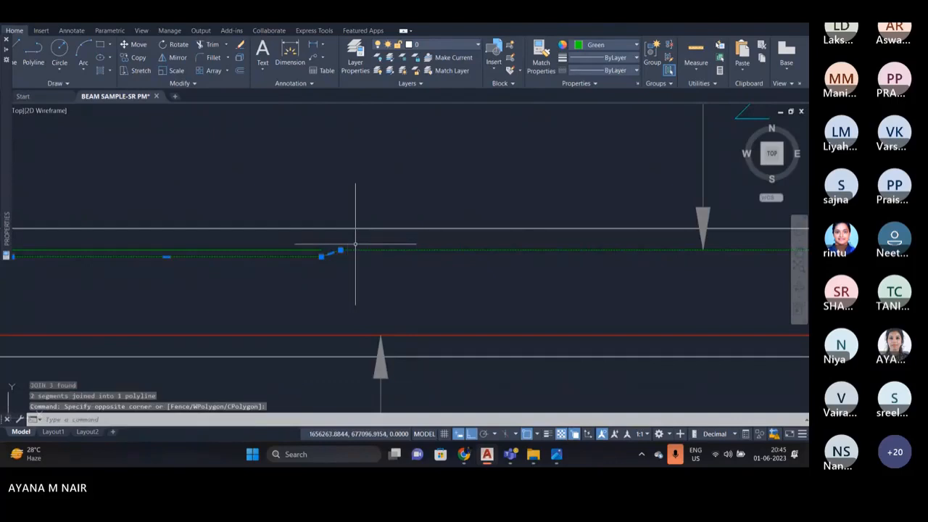
left_click(452, 45)
scroll(420, 152, "down", 10)
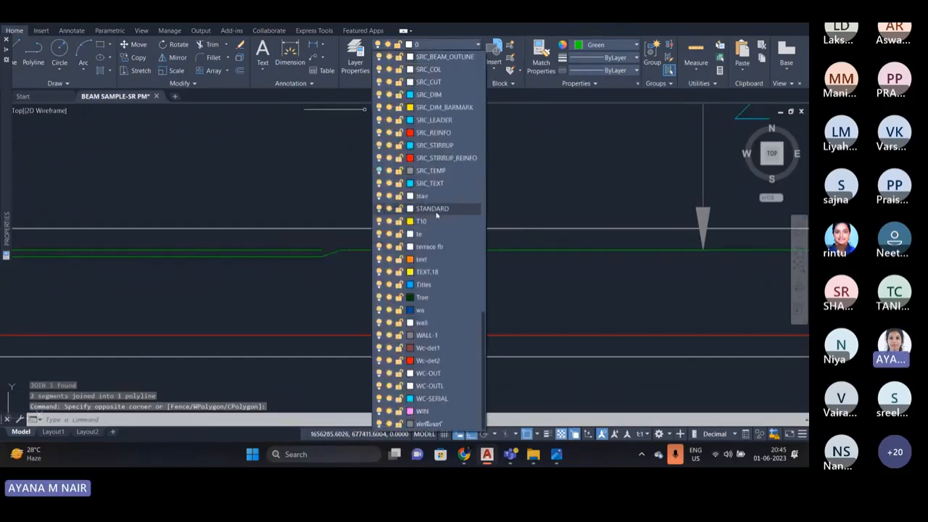
left_click(429, 132)
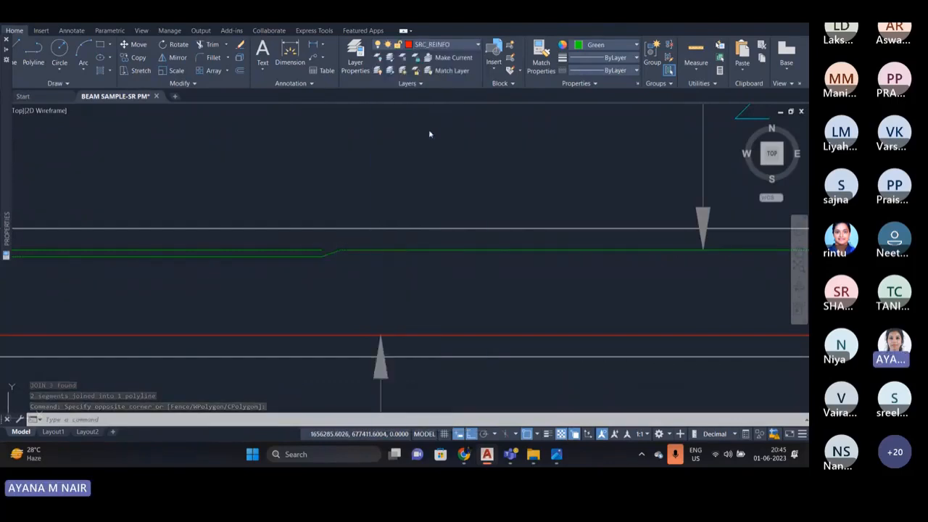
left_click(620, 45)
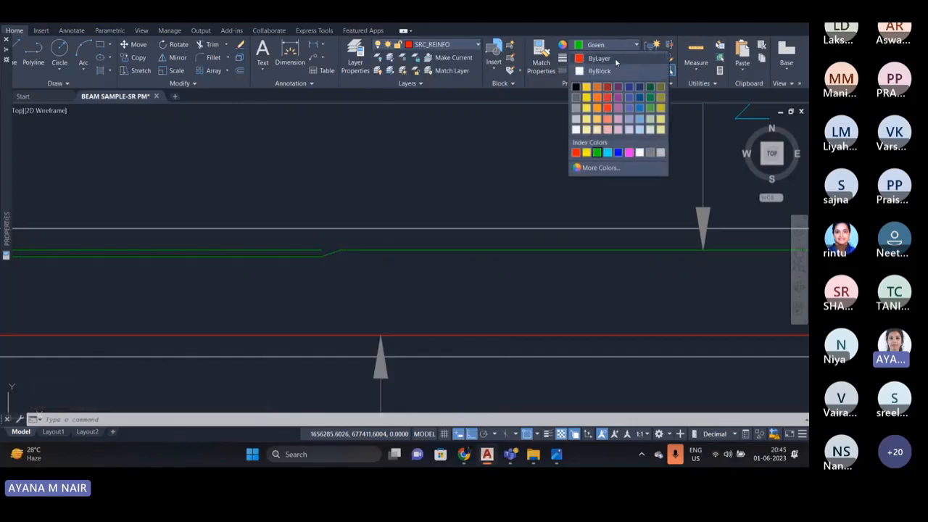
left_click(615, 59)
key("Escape")
- Put the remaining green top bar coming from B5 on layer SRC_REINFO with its colour set to ByLayer
scroll(504, 226, "down", 5)
left_click(269, 244)
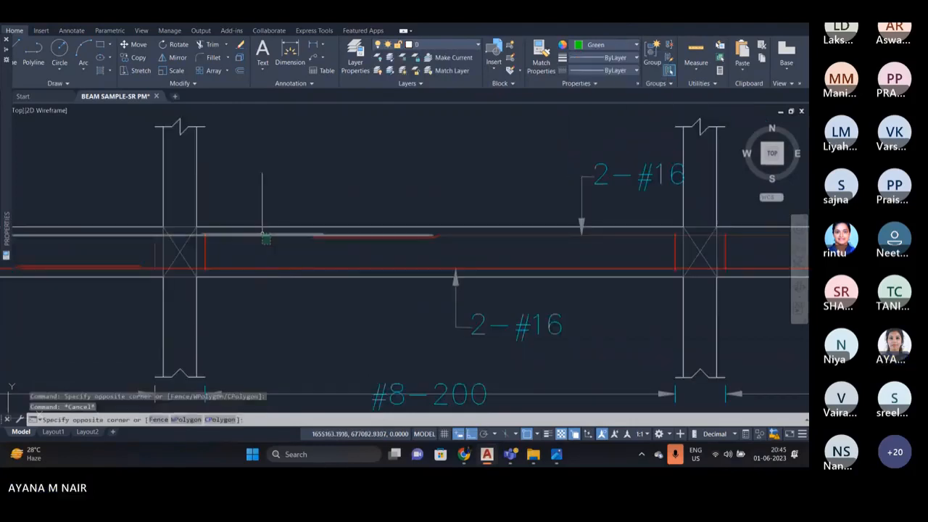
left_click(265, 233)
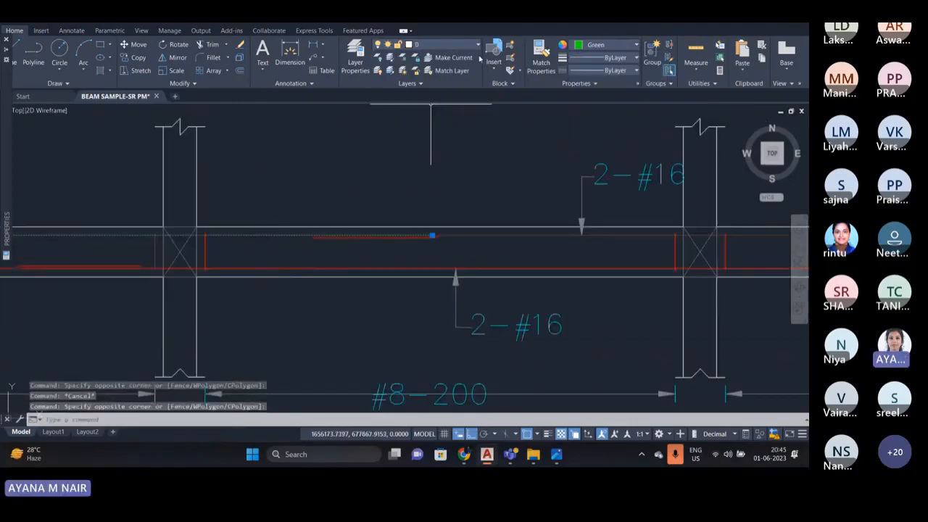
left_click(464, 45)
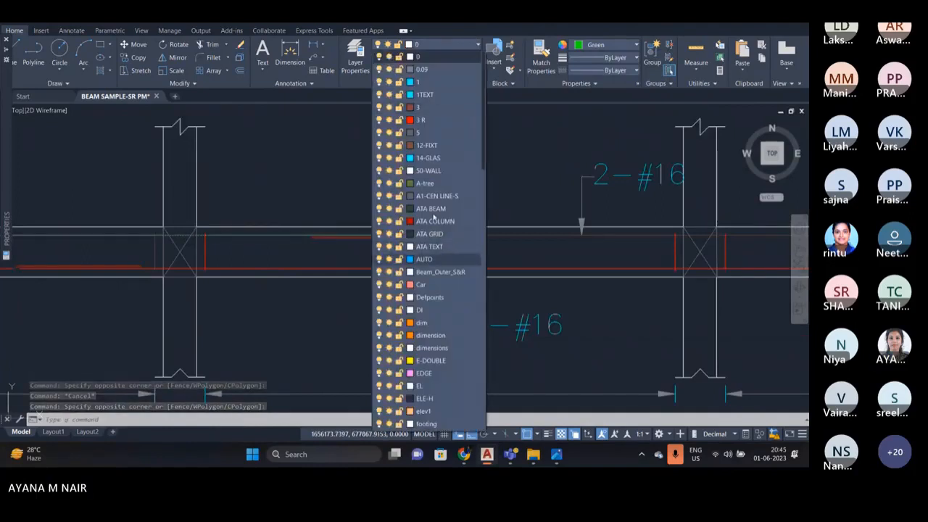
scroll(422, 166, "down", 10)
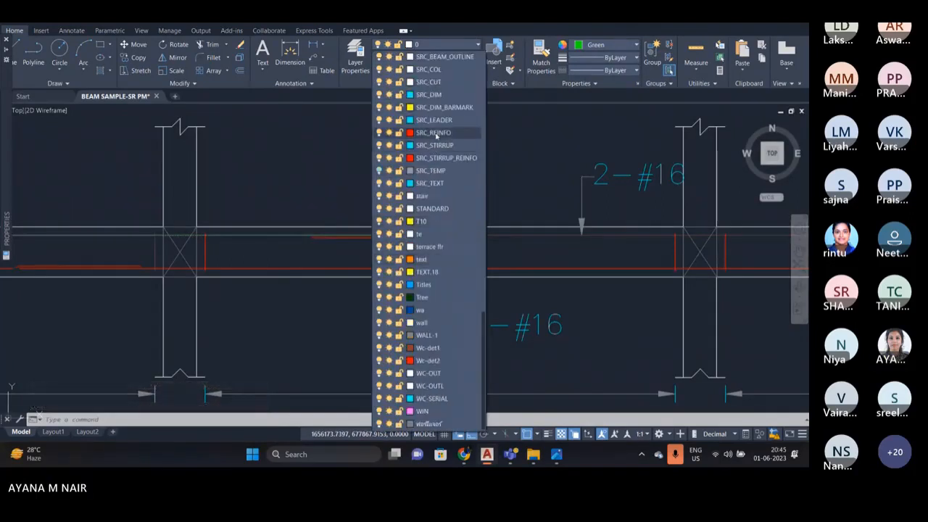
left_click(435, 134)
left_click(598, 47)
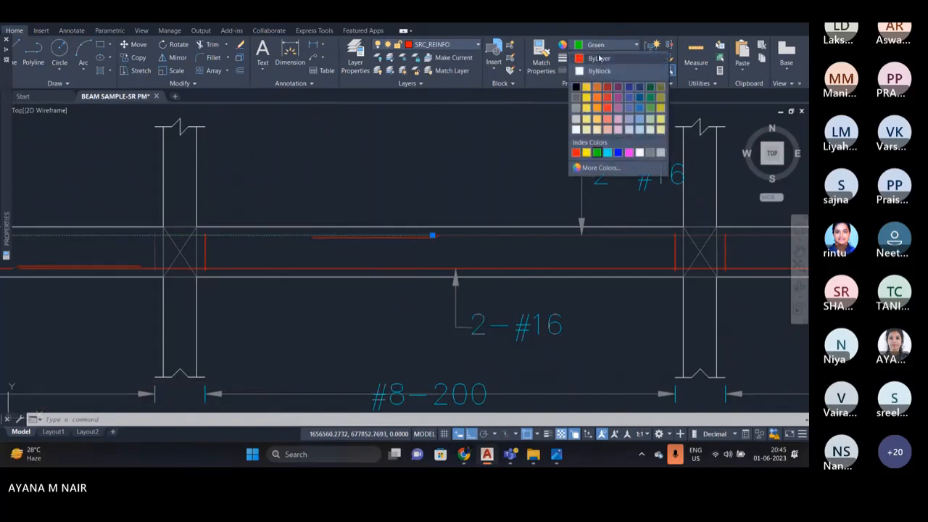
left_click(599, 58)
key("Escape")
scroll(303, 244, "down", 3)
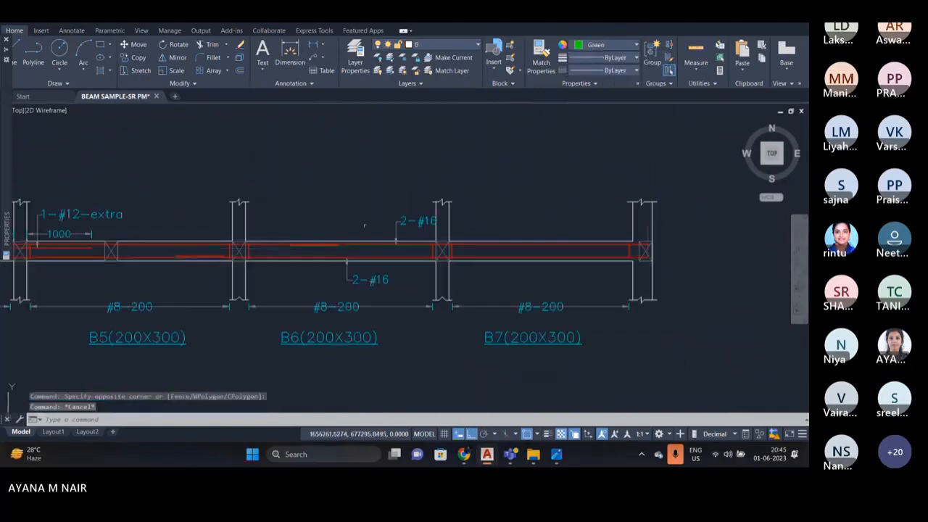
scroll(507, 239, "up", 5)
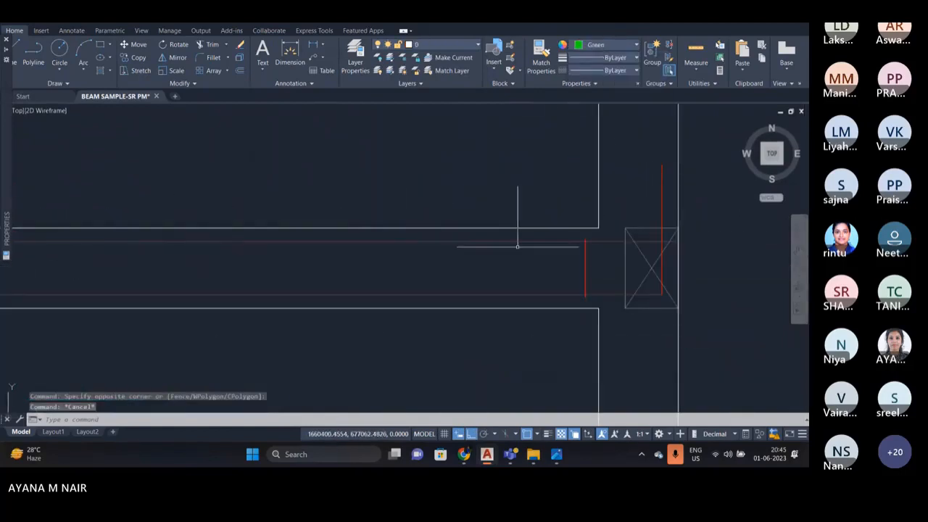
- Try to stretch the cranked top bar's end to the bent-up bottom bar in B7's end column and 16 inwards
left_click(518, 248)
left_click(489, 238)
scroll(428, 245, "down", 2)
scroll(576, 243, "up", 4)
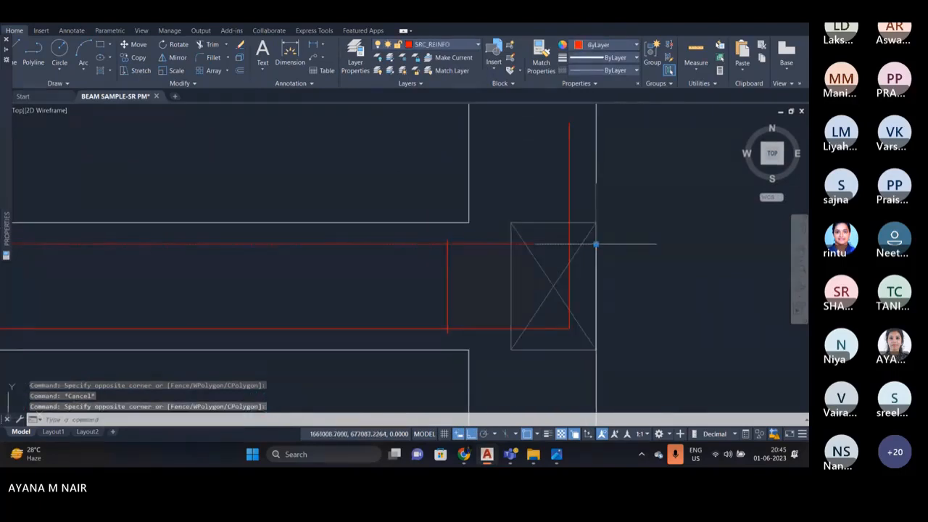
left_click(595, 244)
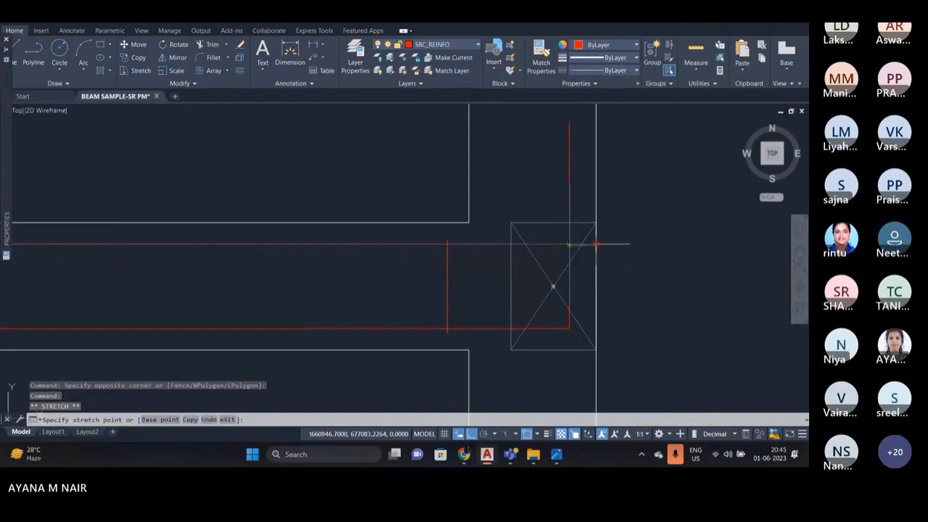
left_click(569, 244)
left_click(570, 245)
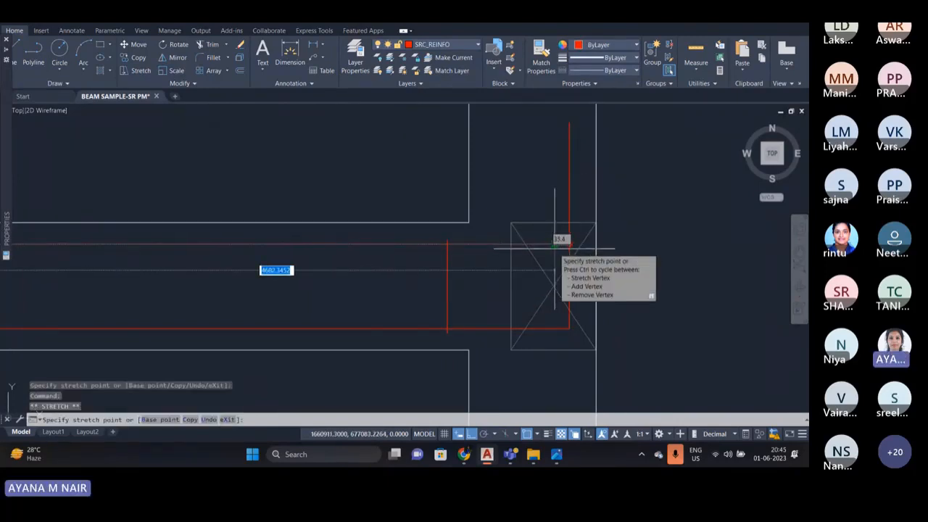
type("16")
key("Return")
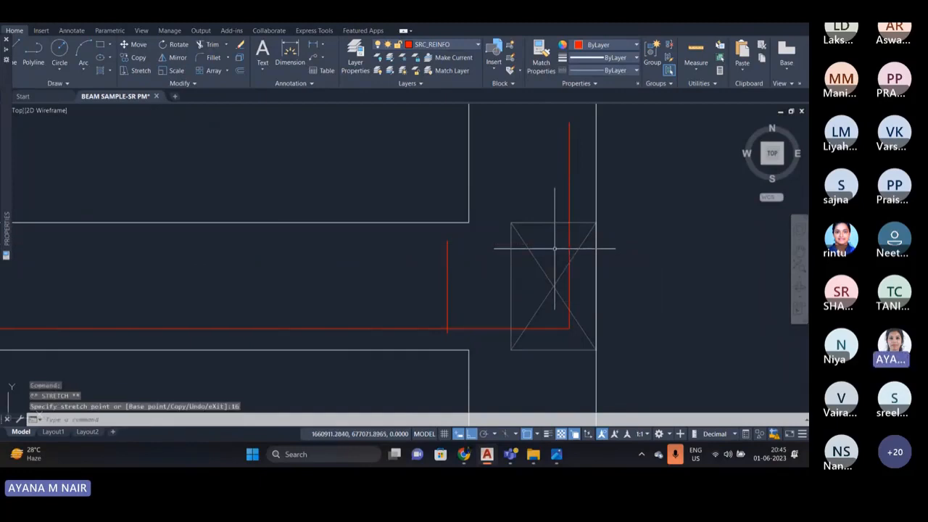
- Stretch the shortened end of the cranked top bar out to the outer face of B7's end column
scroll(553, 247, "down", 5)
scroll(369, 263, "up", 8)
left_click(374, 261)
scroll(318, 261, "down", 5)
scroll(329, 257, "down", 5)
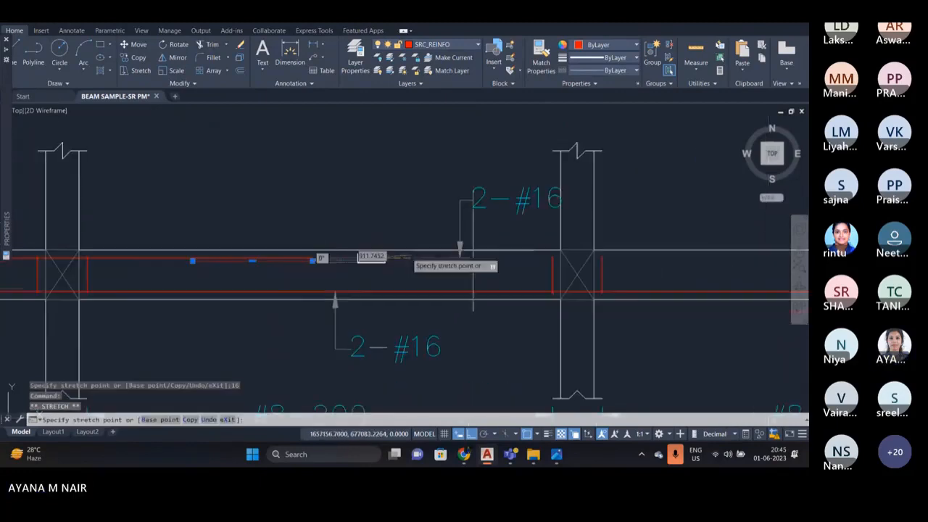
scroll(635, 259, "up", 8)
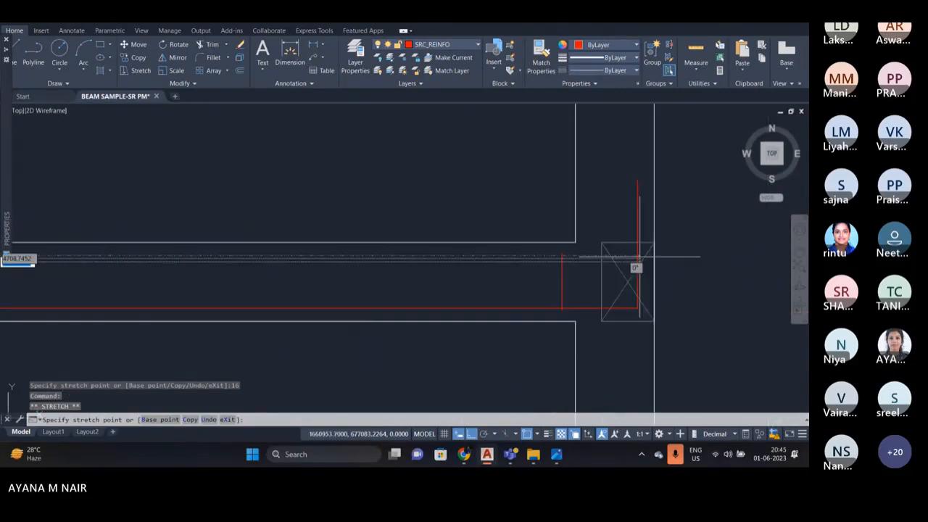
scroll(632, 258, "up", 5)
scroll(646, 250, "up", 5)
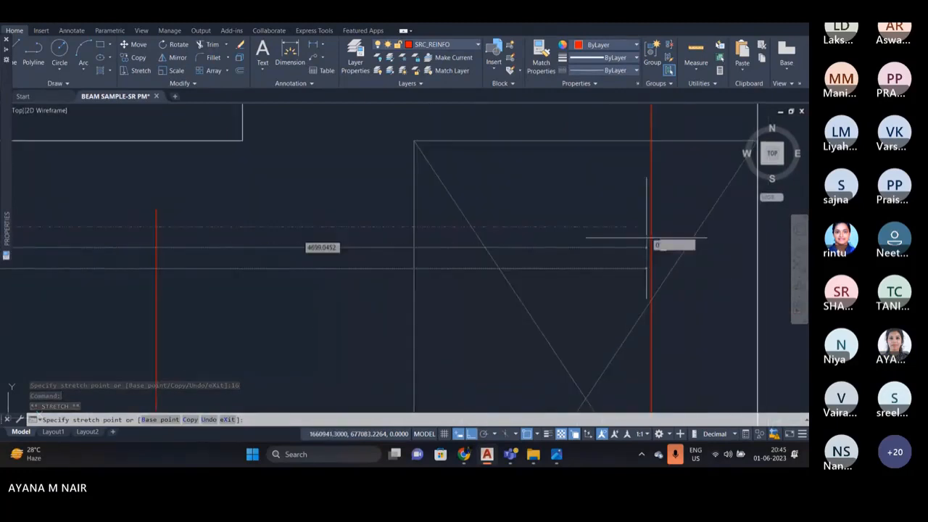
scroll(647, 247, "down", 4)
left_click(660, 244)
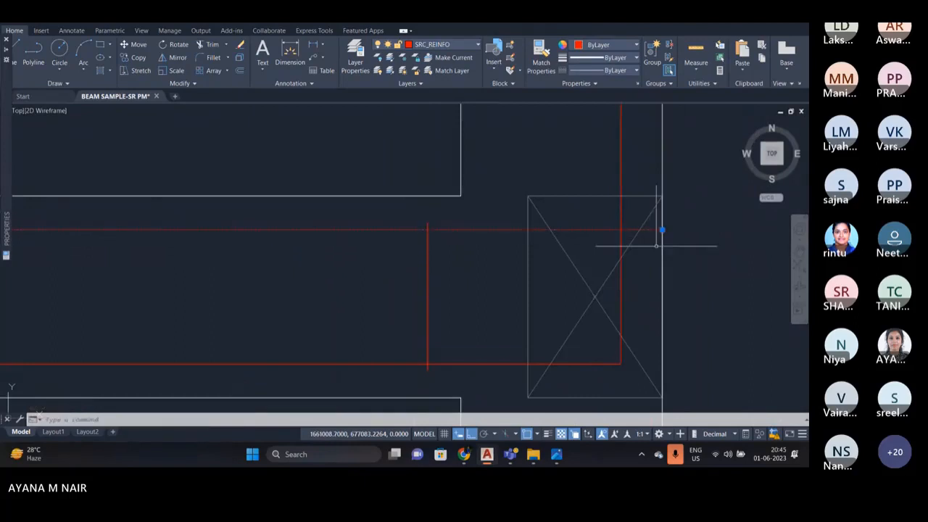
key("Escape")
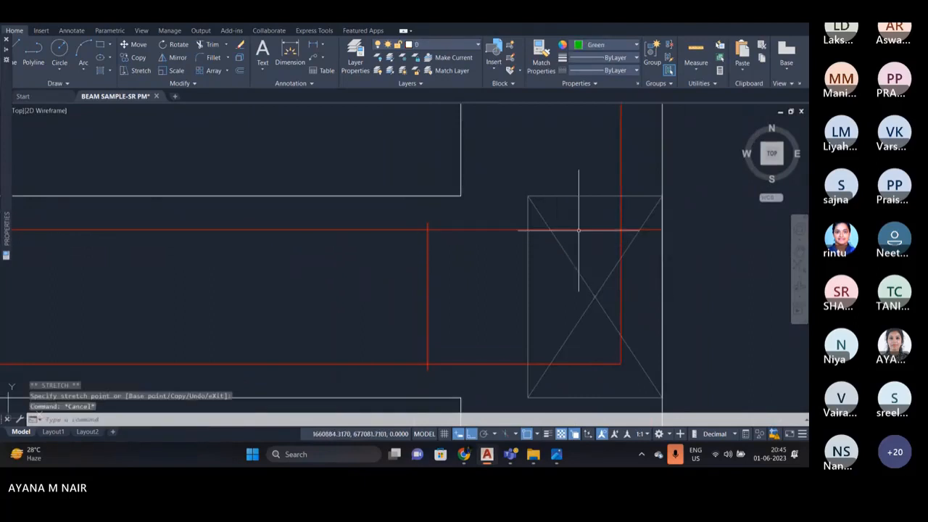
- Explode the cranked top bar polyline into separate lines
left_click(578, 230)
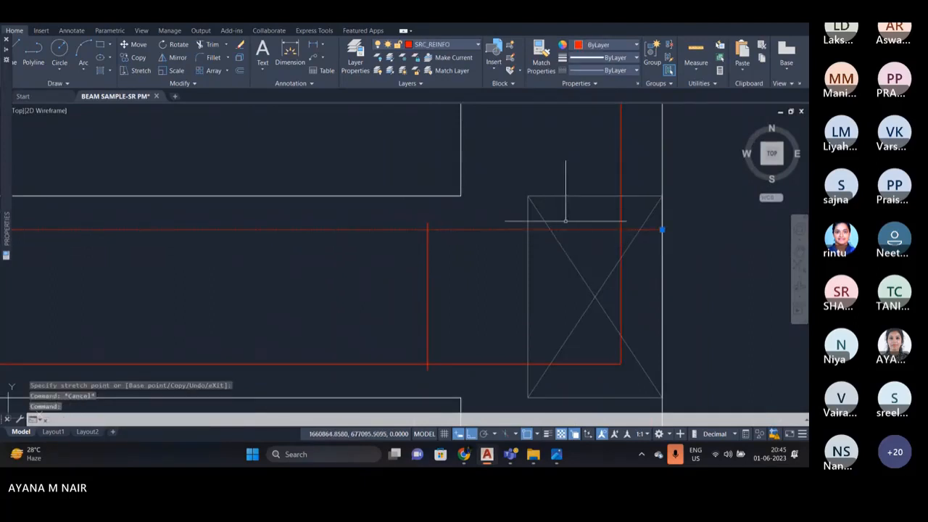
type("x")
key("Return")
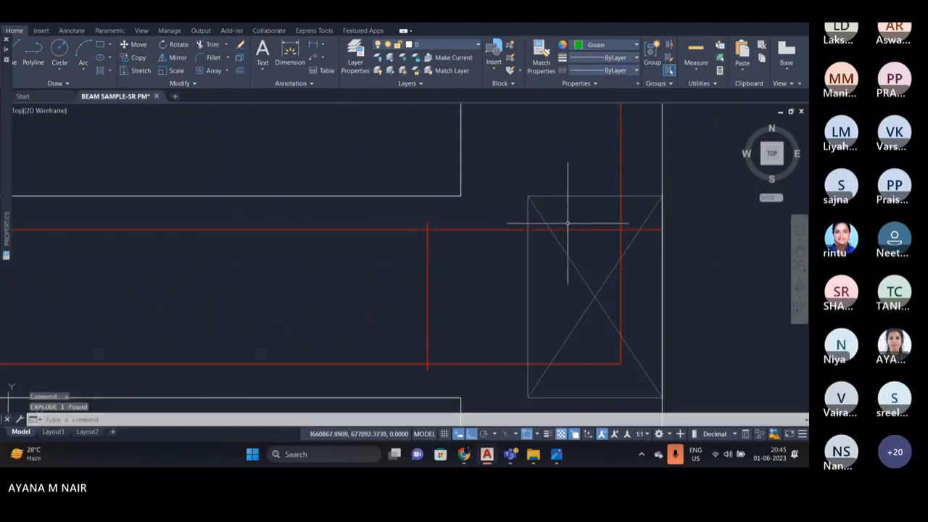
- Stretch the exploded top bar's end in B7's end column to the bent-up bar and a further 16 inwards
left_click(597, 207)
left_click(662, 228)
scroll(662, 228, "up", 2)
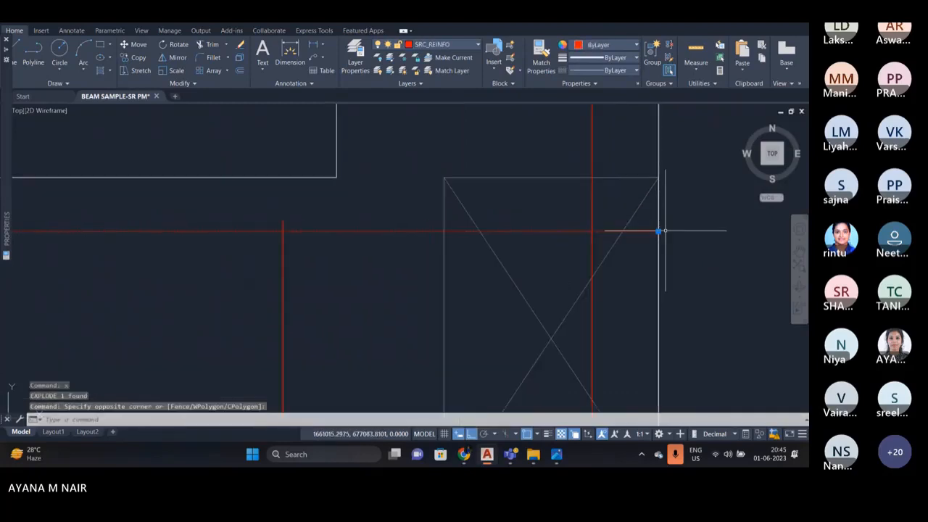
left_click(658, 231)
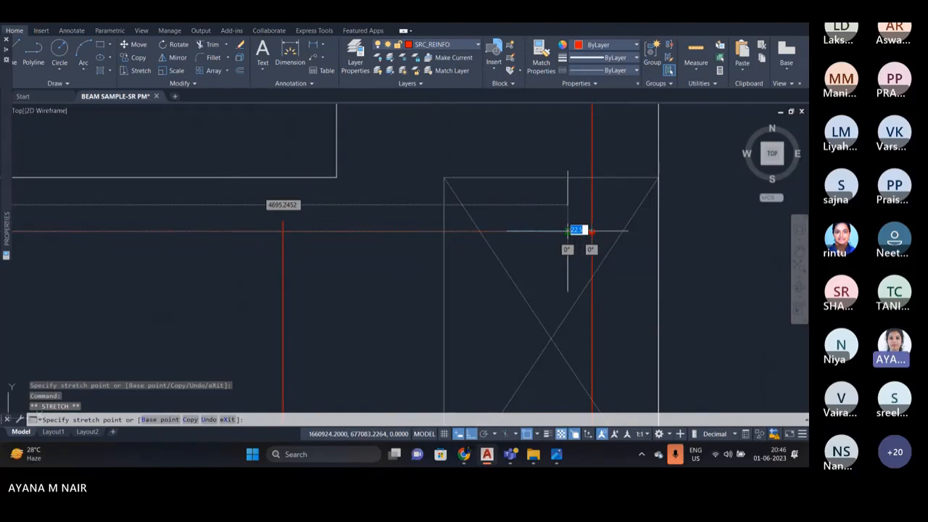
scroll(568, 231, "down", 4)
key("Escape")
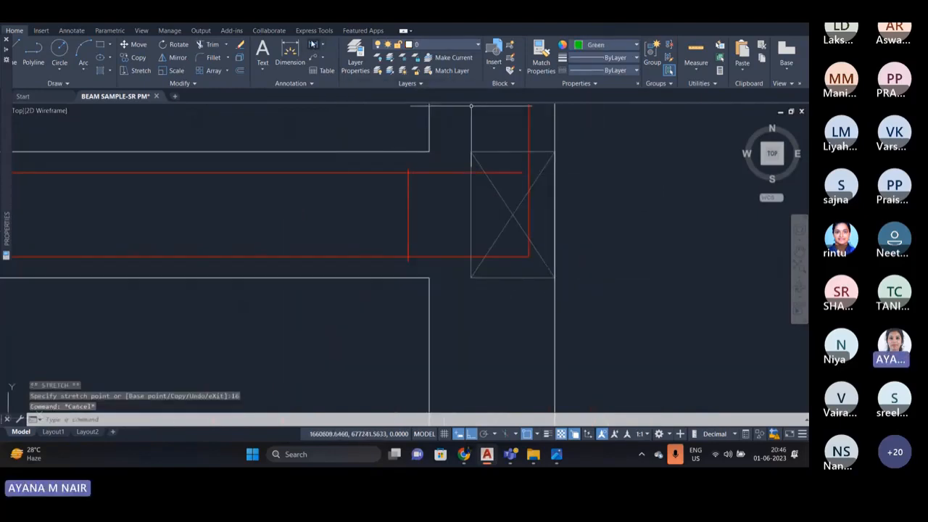
- Add a linear dimension from the inner face of B7's end column to the end of the top bar
left_click(313, 44)
scroll(436, 138, "up", 4)
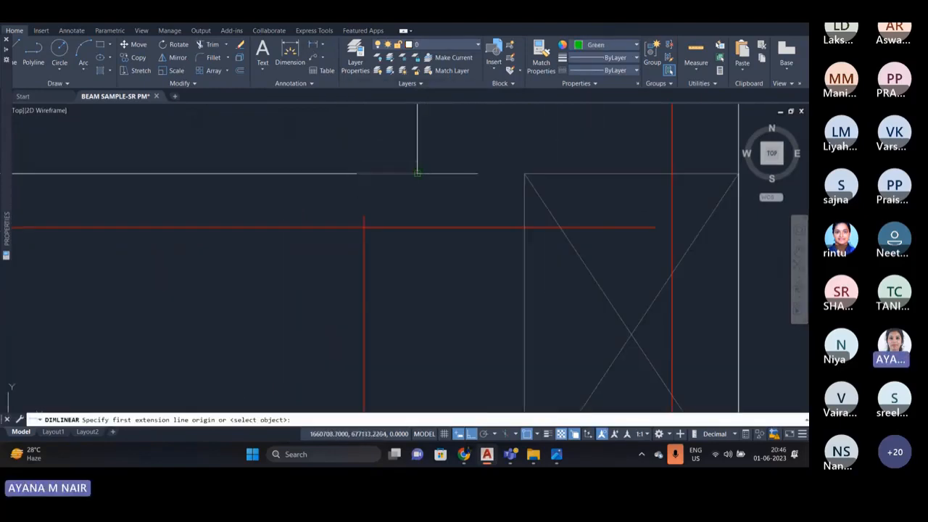
left_click(419, 226)
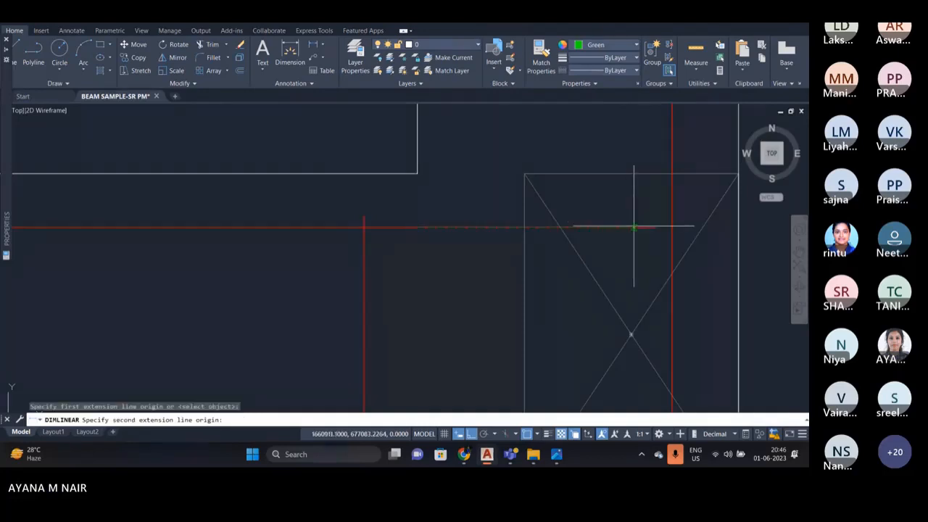
left_click(655, 226)
left_click(634, 170)
scroll(426, 215, "down", 4)
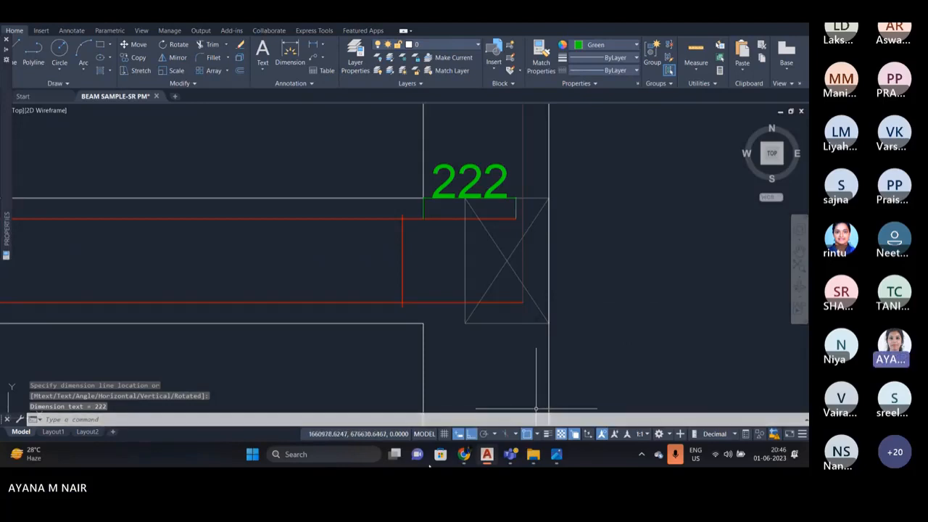
- Switch to Calculator, compute 725 - 222, and minimise it to return to the drawing
left_click(312, 455)
type("ca")
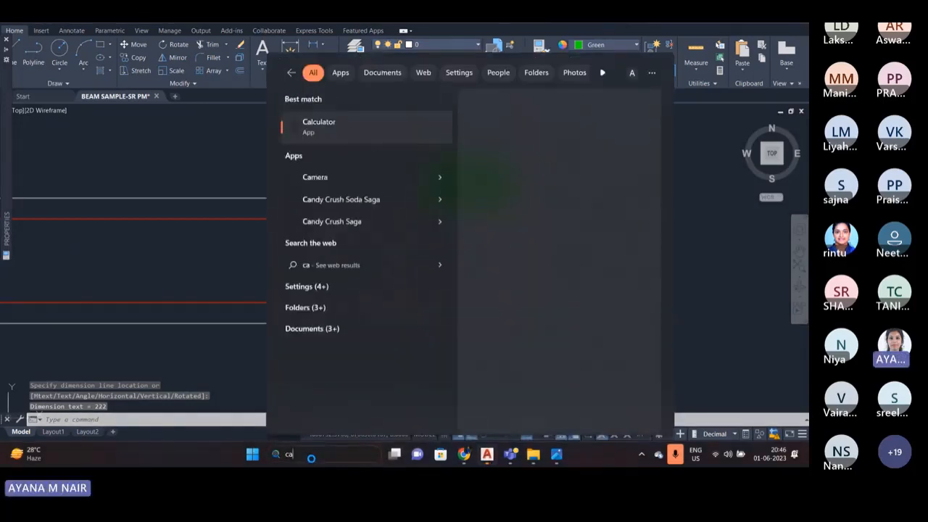
key("Return")
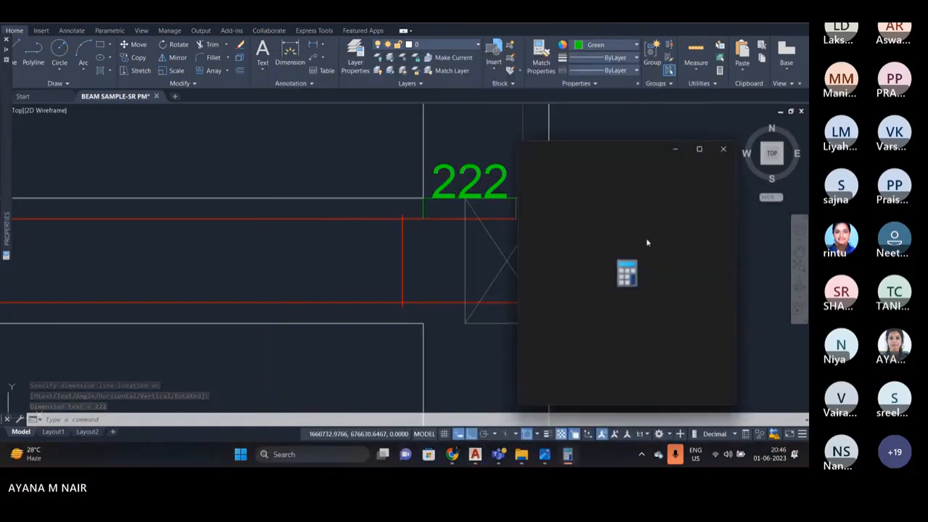
left_click(549, 322)
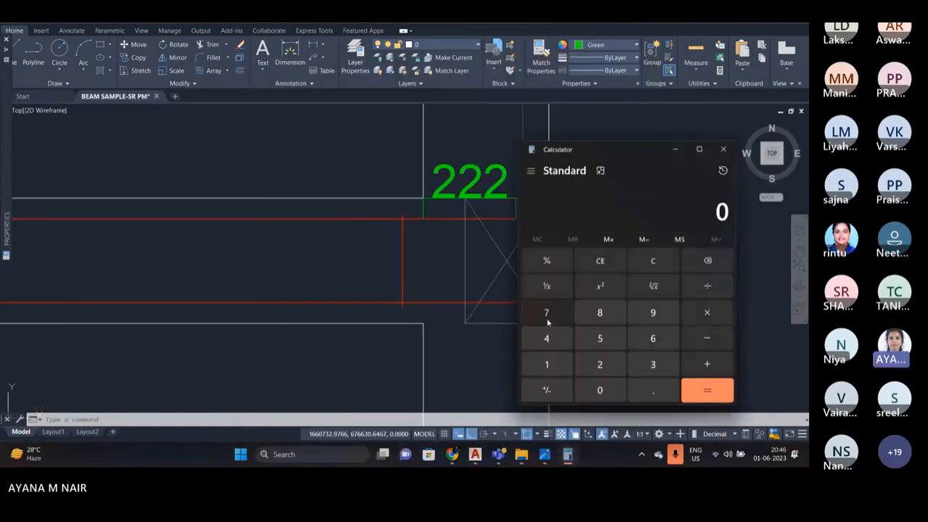
left_click(601, 359)
left_click(603, 339)
left_click(697, 312)
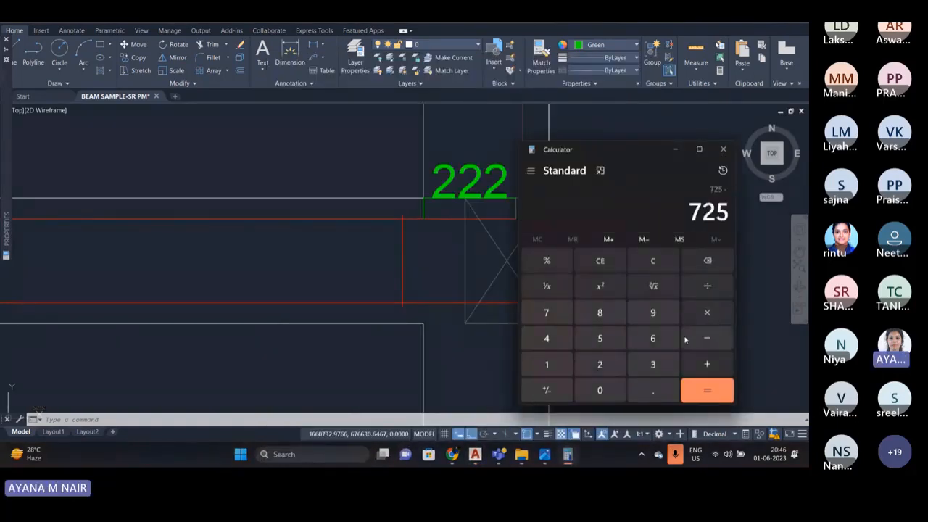
left_click(601, 364)
left_click(600, 365)
left_click(600, 364)
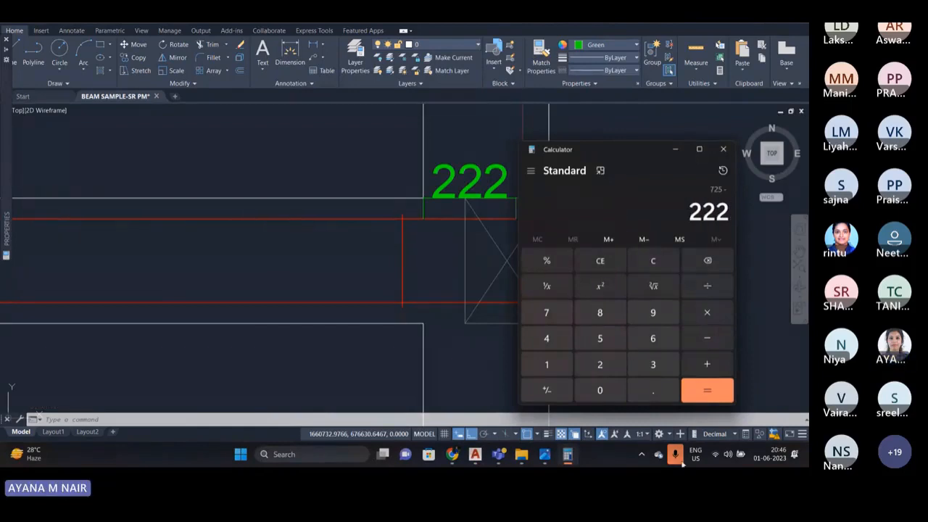
key("Return")
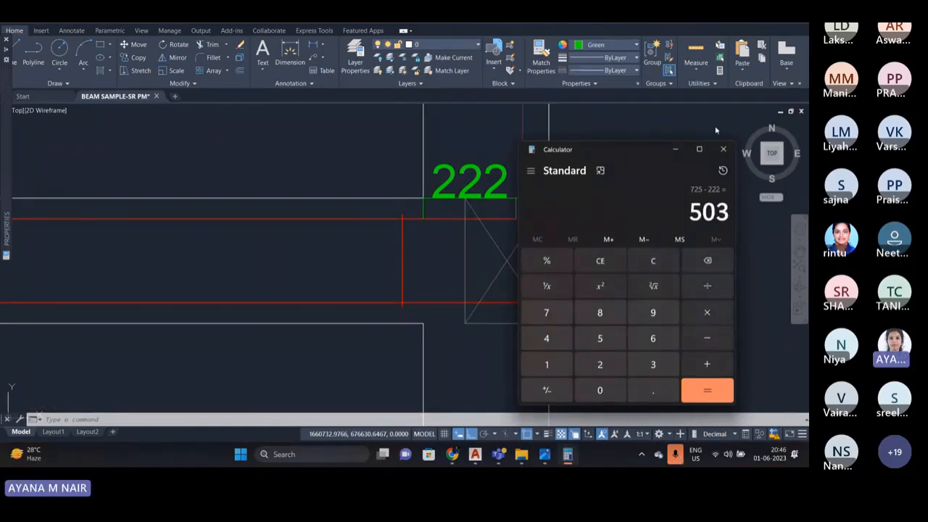
left_click(675, 148)
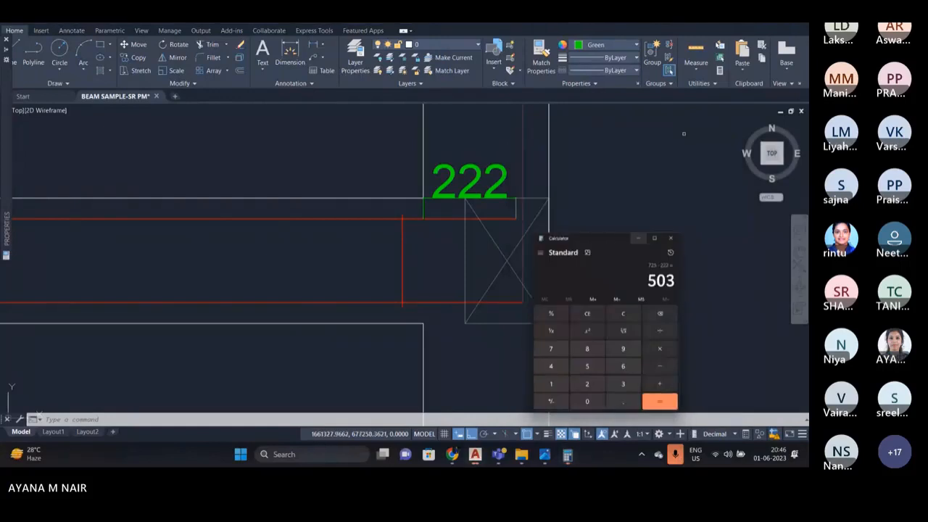
- Delete the linear dimension between the end column's inner face and the top bar's end
scroll(449, 207, "up", 2)
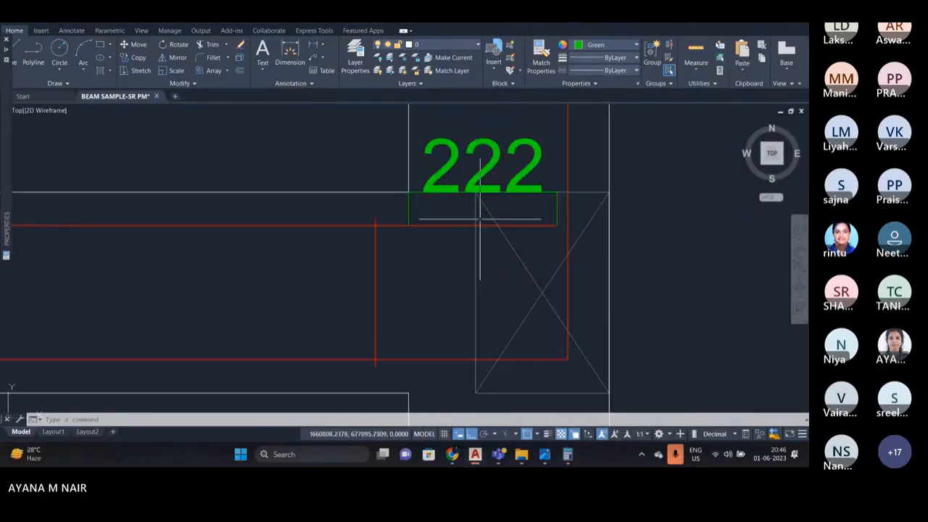
left_click(32, 42)
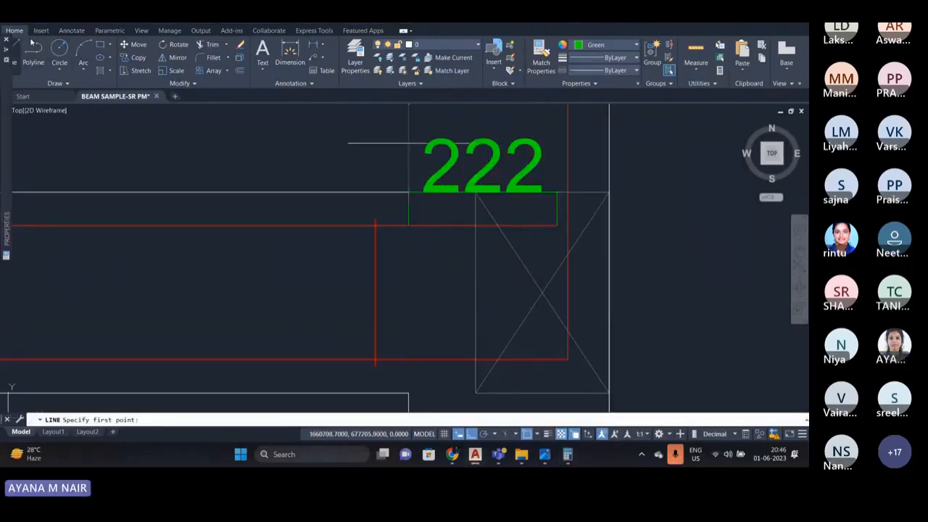
scroll(561, 222, "up", 2)
key("Escape")
left_click(555, 187)
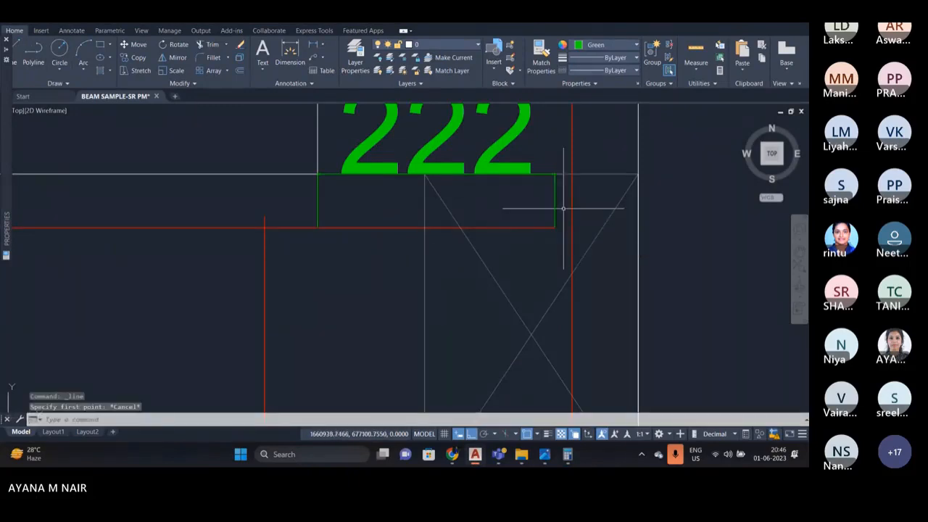
left_click(508, 200)
key("Delete")
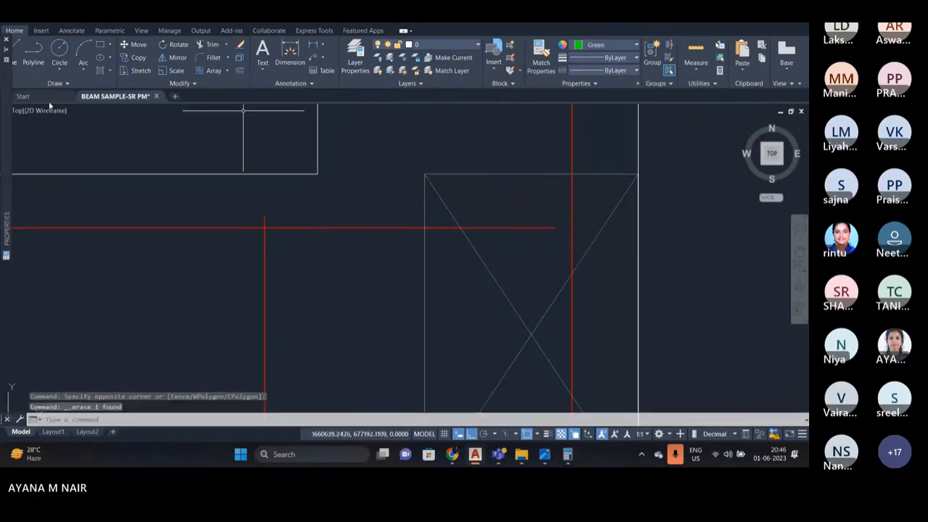
- Draw a 503 long vertical line downwards from the top bar's end in B7's end column
left_click(24, 45)
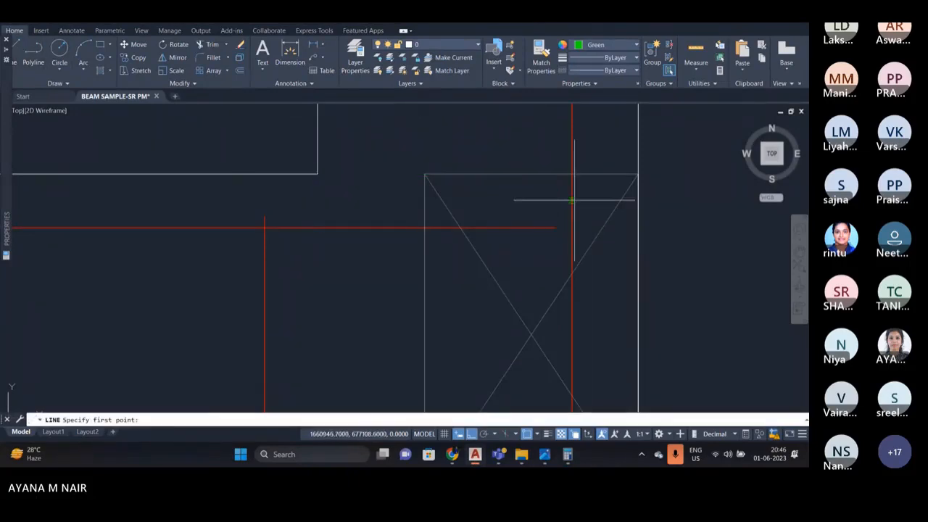
left_click(553, 227)
scroll(551, 231, "down", 4)
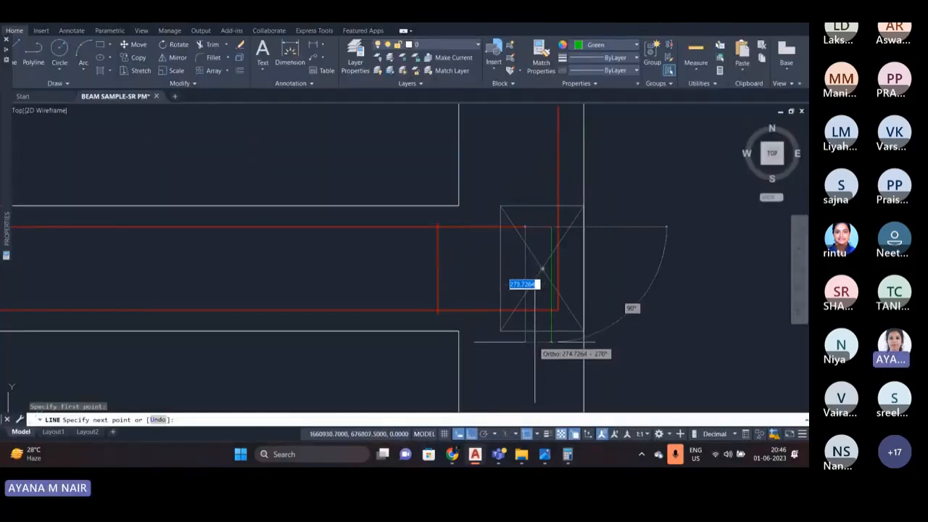
type("50")
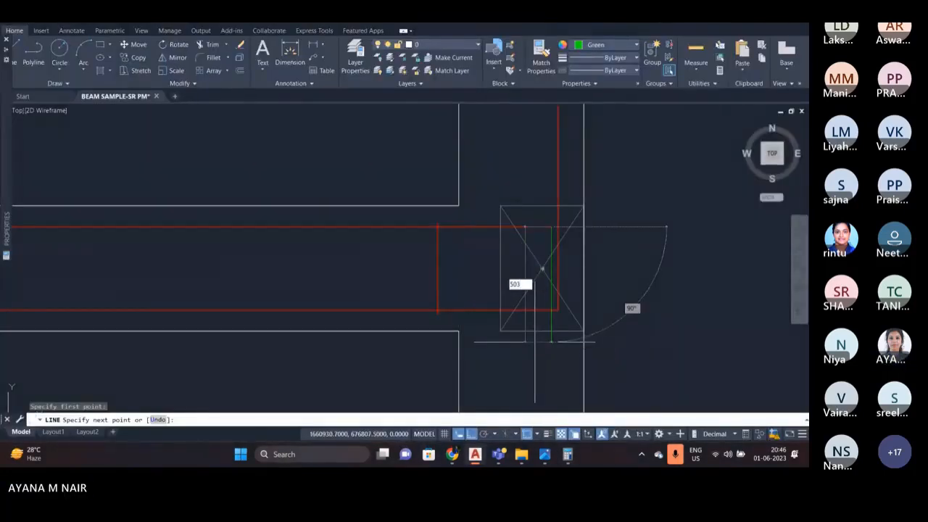
type("3")
key("Return")
key("Escape")
scroll(504, 185, "down", 3)
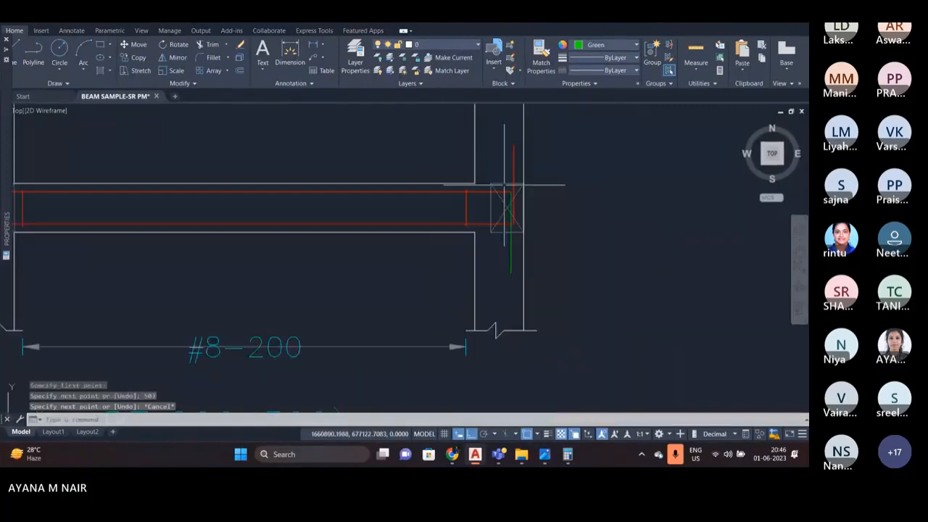
- Join the top bar's lapped segments in B6, its straight run and the vertical leg in B7's end column into one polyline
scroll(513, 184, "up", 3)
left_click(529, 202)
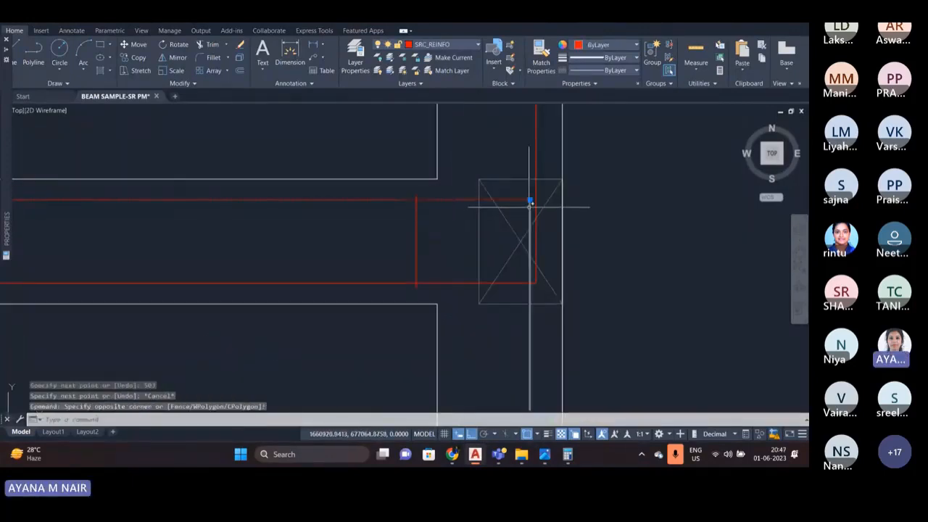
left_click(530, 207)
scroll(517, 208, "down", 5)
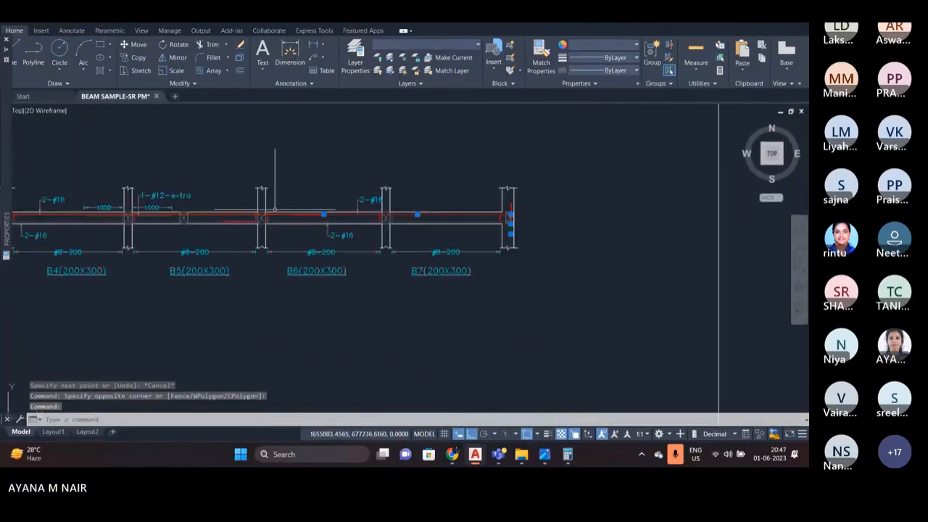
scroll(275, 210, "up", 5)
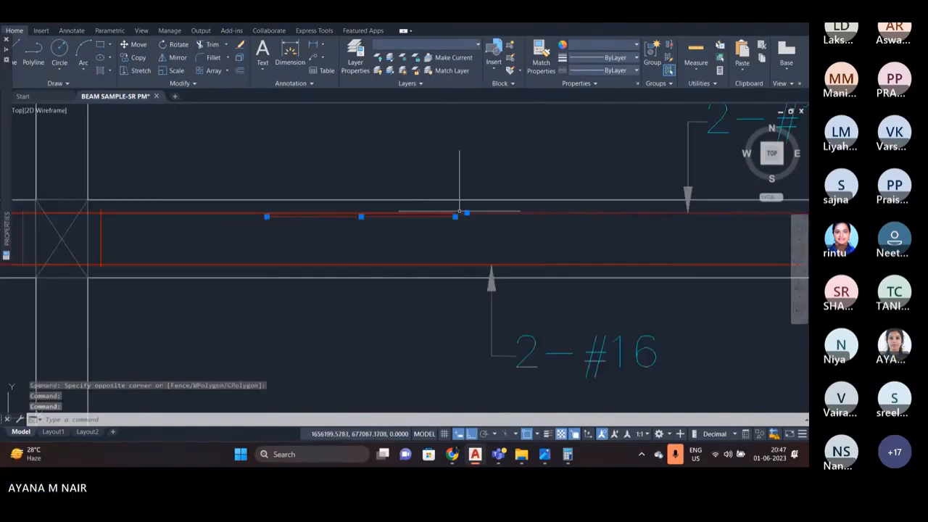
scroll(355, 217, "down", 5)
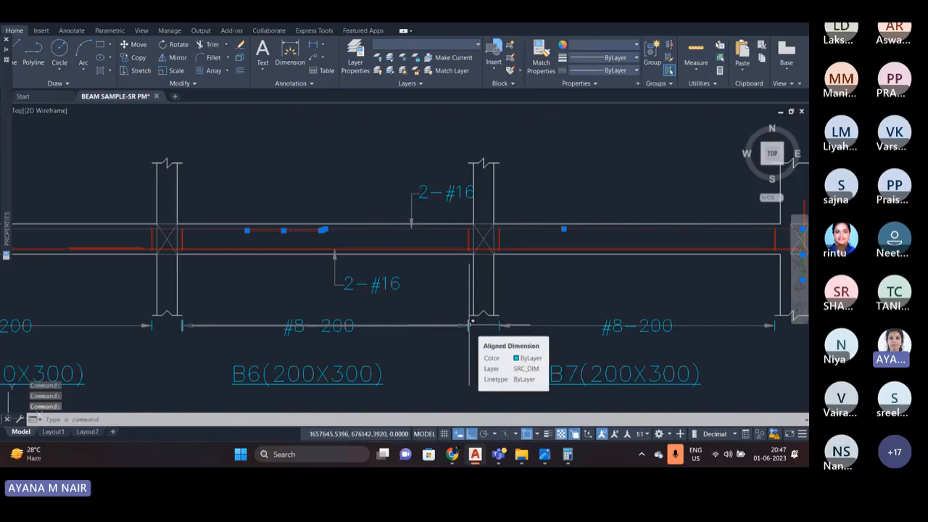
type("J")
key("Return")
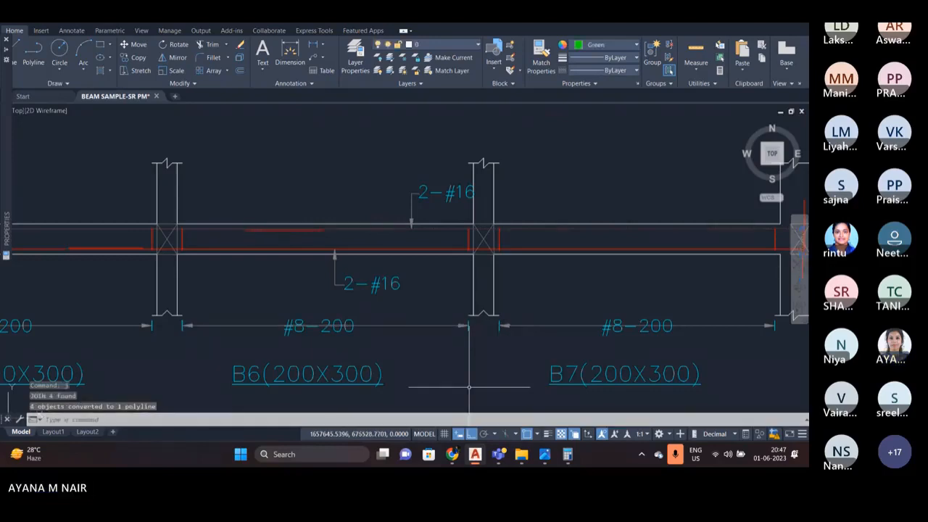
left_click(369, 228)
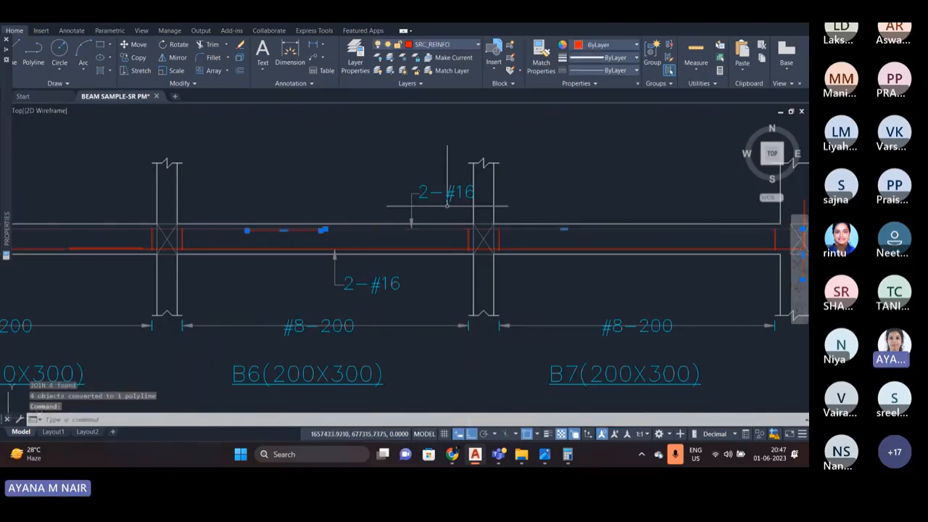
key("Escape")
- Examine where B6's upper 2-#16 leader meets the top bar, and review the bar's run from the B6 lap to B7's end column
scroll(434, 211, "up", 3)
left_click(446, 201)
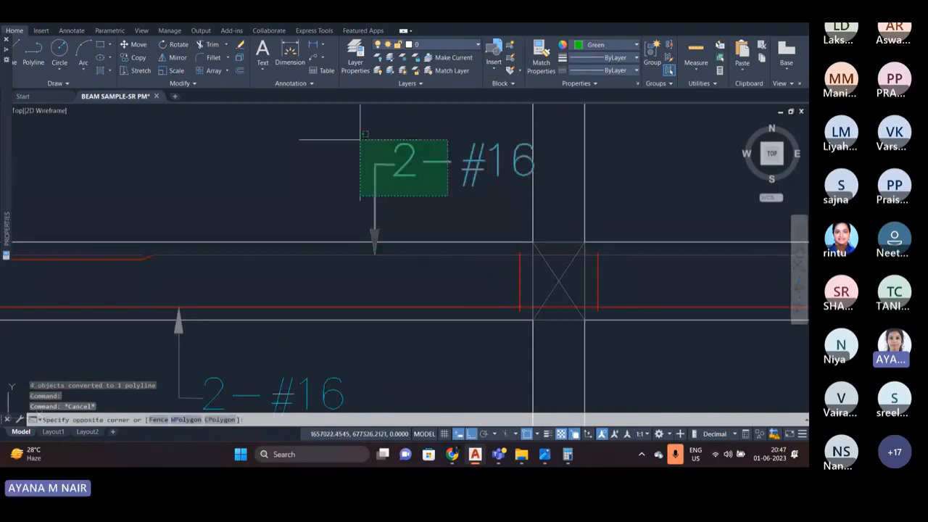
left_click(361, 138)
scroll(378, 238, "up", 3)
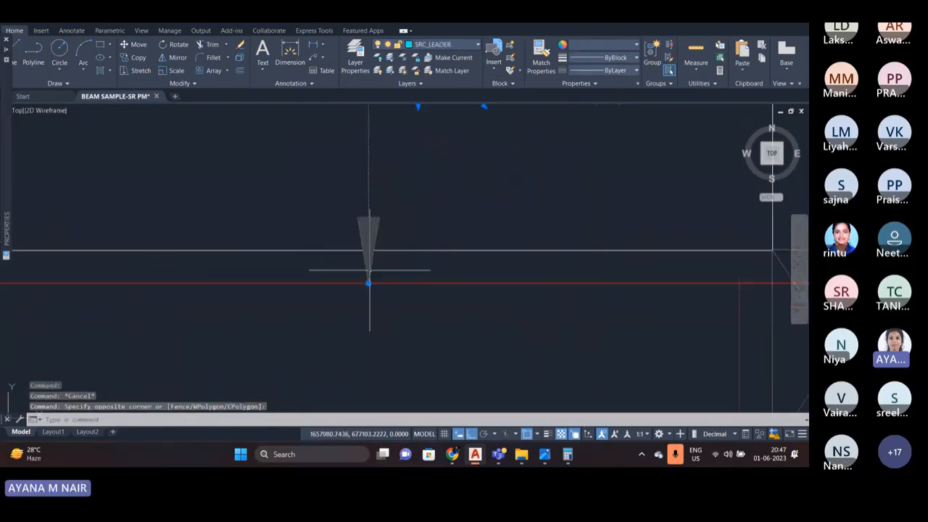
scroll(369, 279, "down", 3)
scroll(353, 253, "up", 1)
scroll(353, 252, "down", 6)
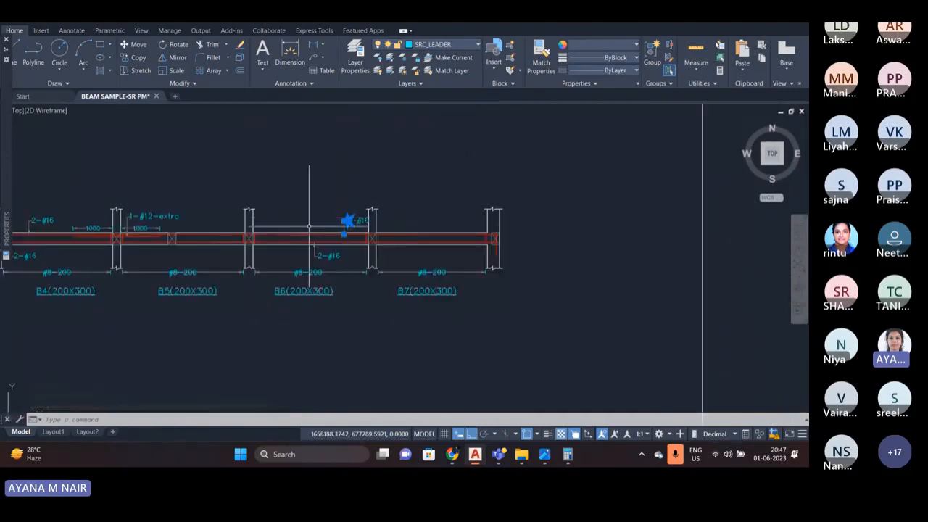
scroll(388, 152, "up", 2)
key("Escape")
scroll(406, 178, "down", 4)
scroll(330, 203, "up", 4)
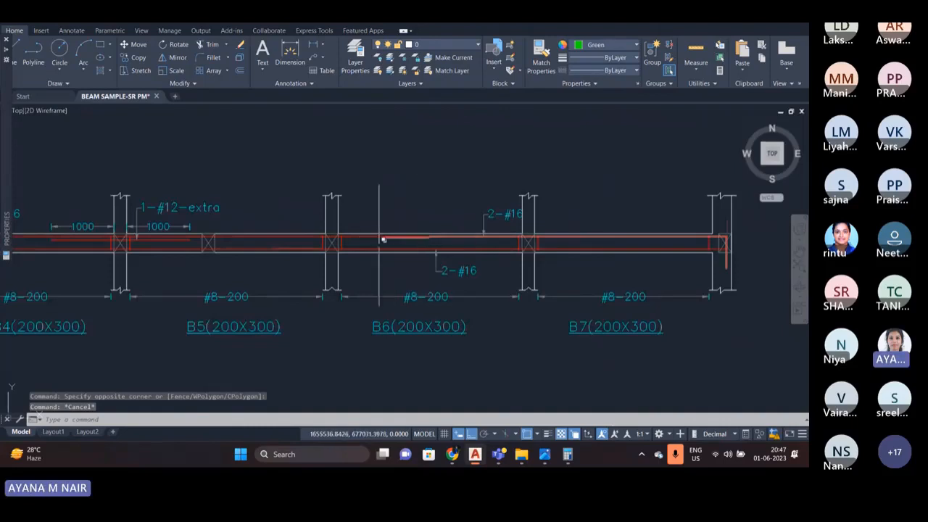
scroll(388, 241, "down", 2)
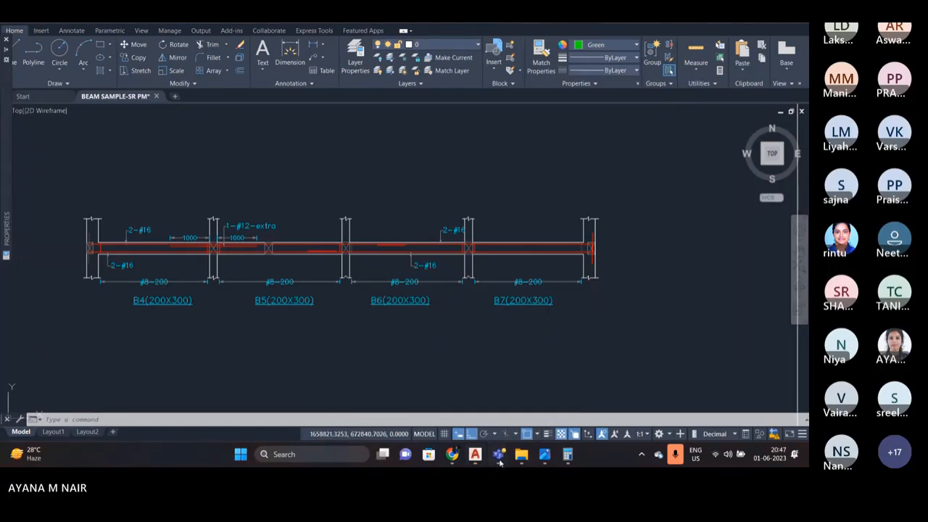
- Review the complete B4–B7 continuous beam alongside the framed sheets of given, corrected and scanned beams
mouse_move(498, 462)
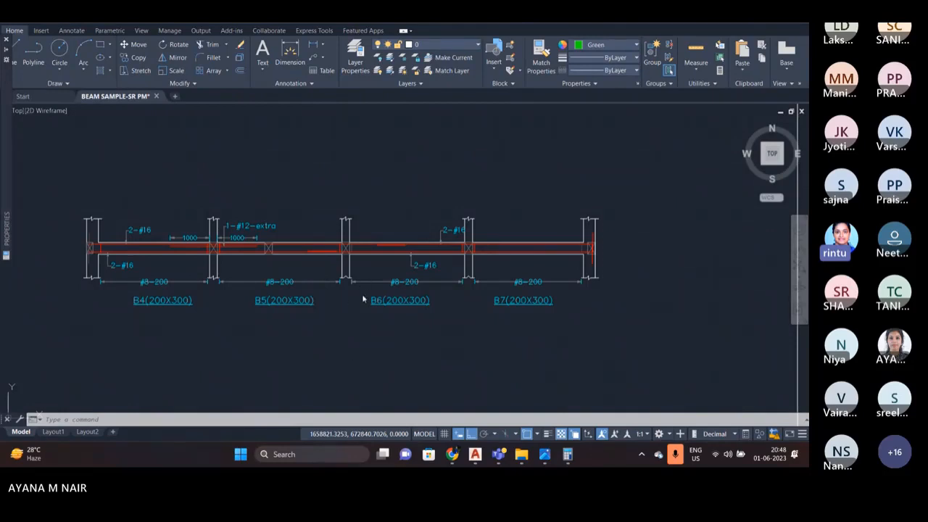
scroll(367, 263, "down", 6)
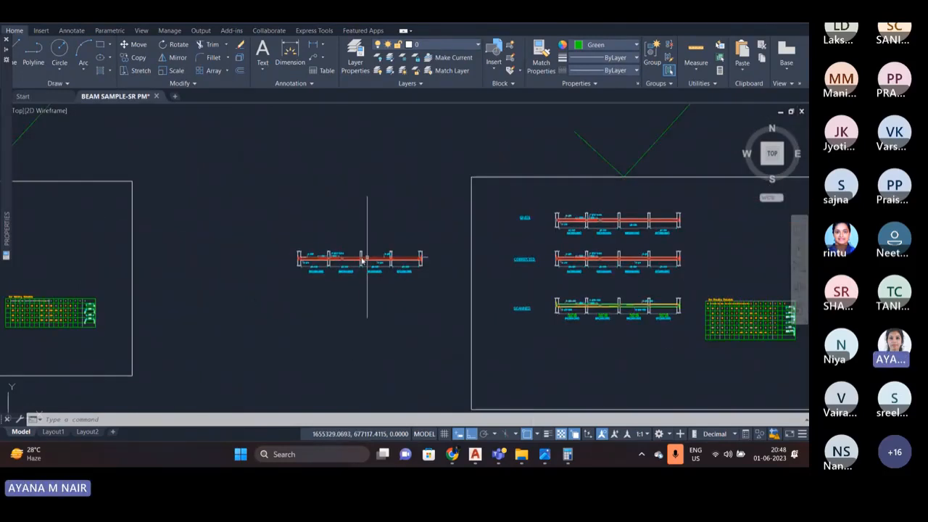
scroll(362, 259, "up", 6)
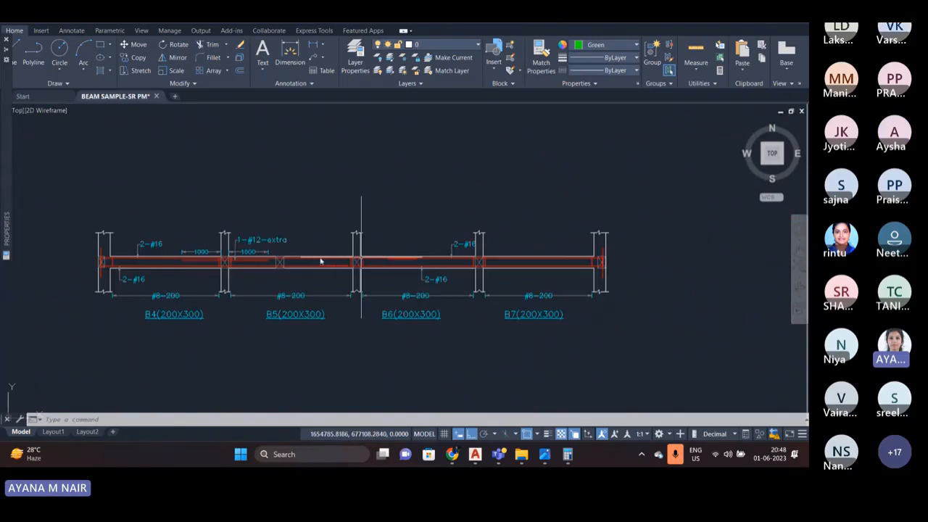
scroll(321, 261, "down", 2)
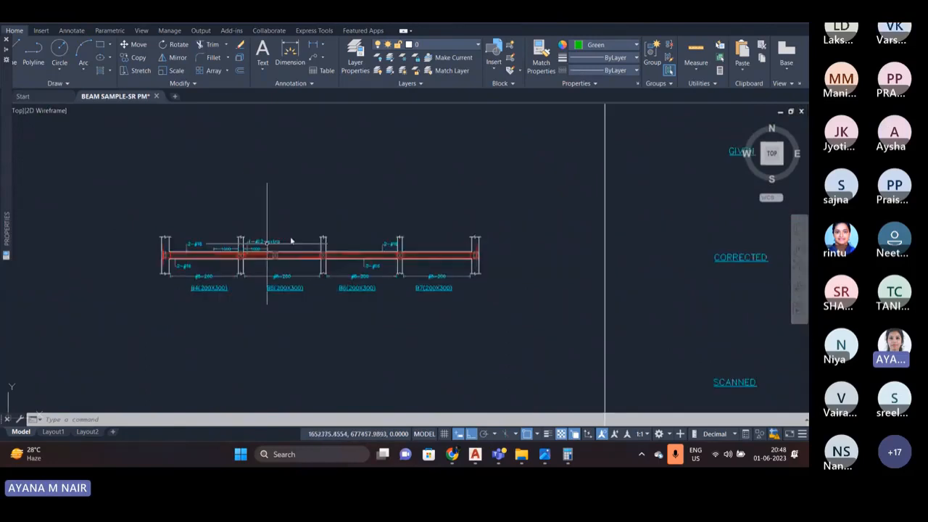
scroll(298, 232, "down", 4)
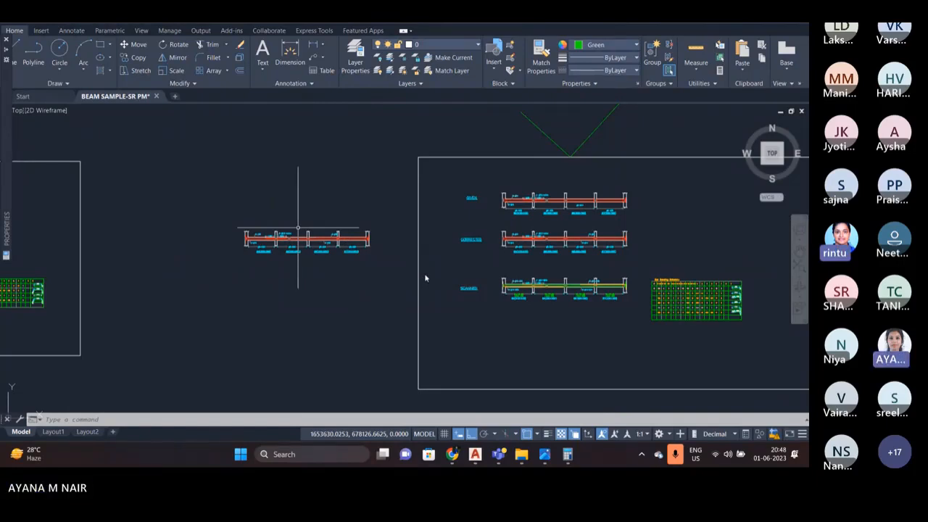
scroll(246, 187, "down", 5)
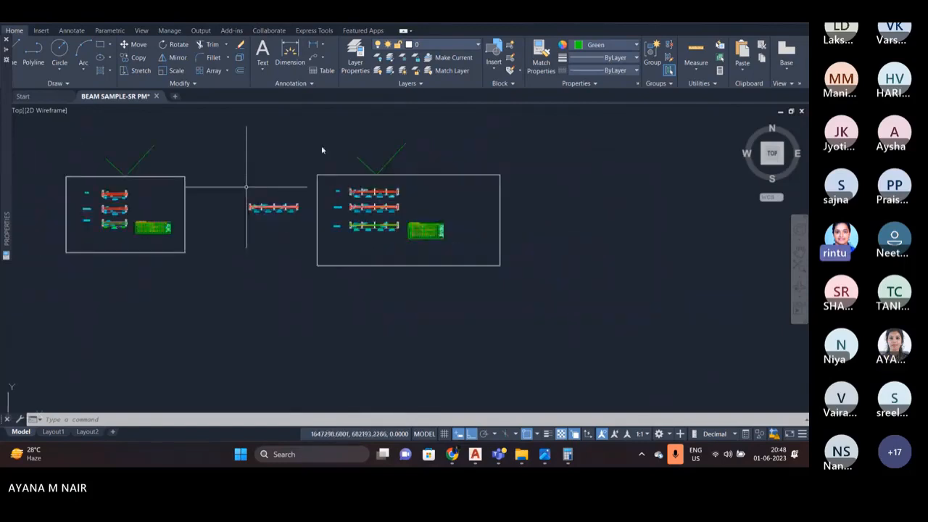
scroll(80, 203, "up", 2)
scroll(358, 248, "down", 2)
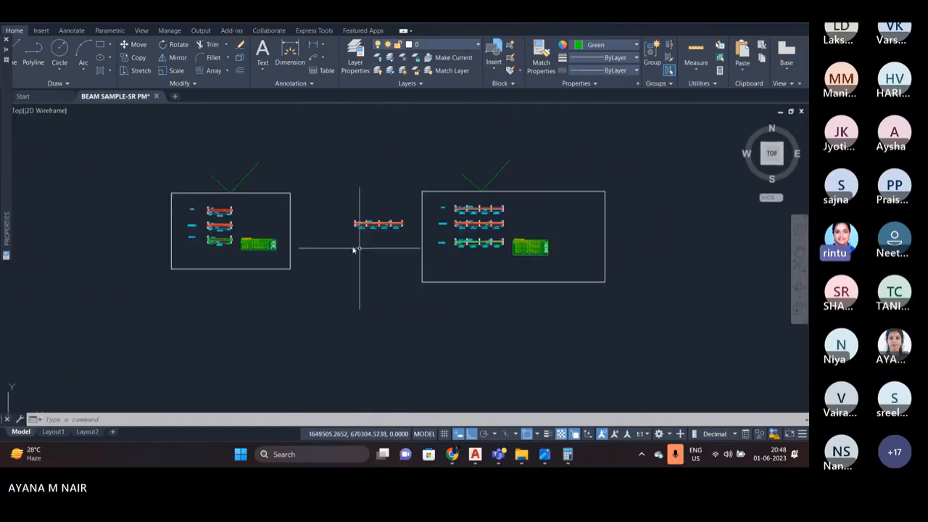
- Delete the scanned B3 beam drawing and its Bar Bending Schedule from the B3 sheet, keeping the SCANNED label
scroll(211, 225, "up", 4)
scroll(210, 220, "up", 4)
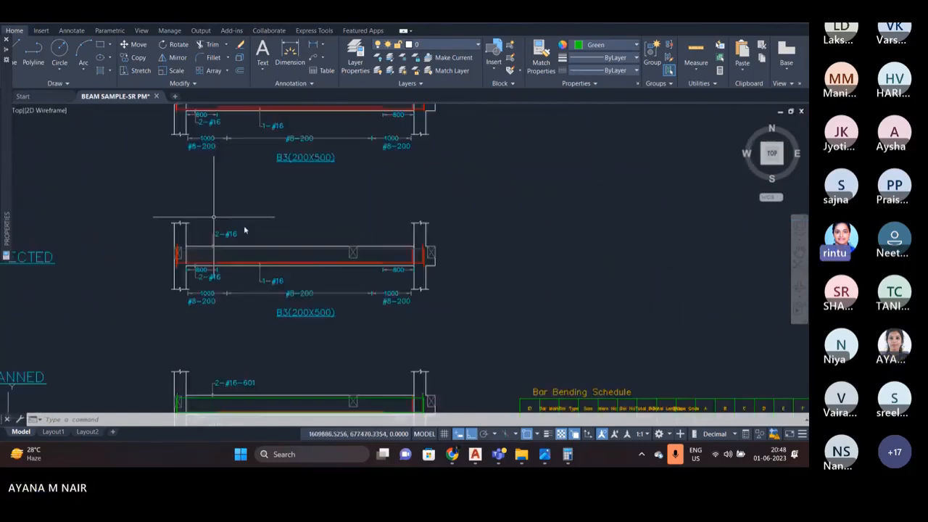
scroll(352, 220, "down", 3)
scroll(336, 219, "up", 2)
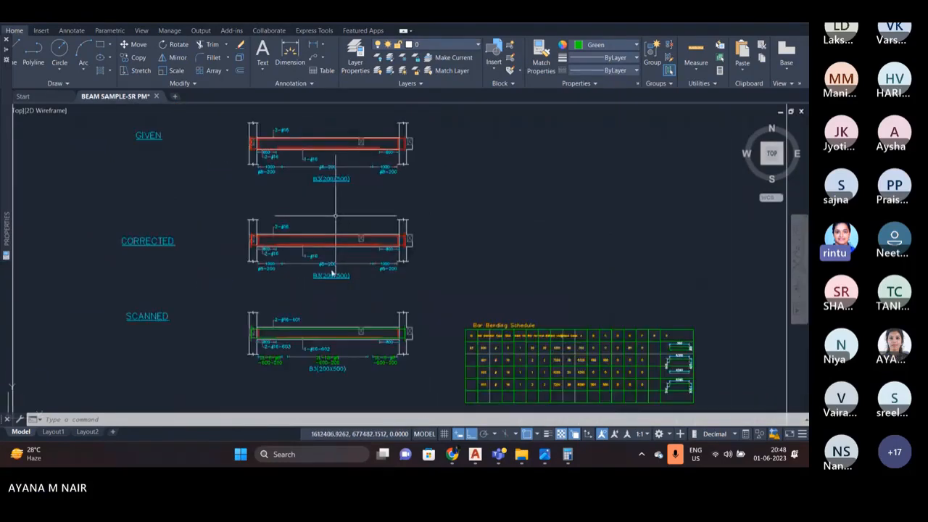
scroll(314, 215, "down", 2)
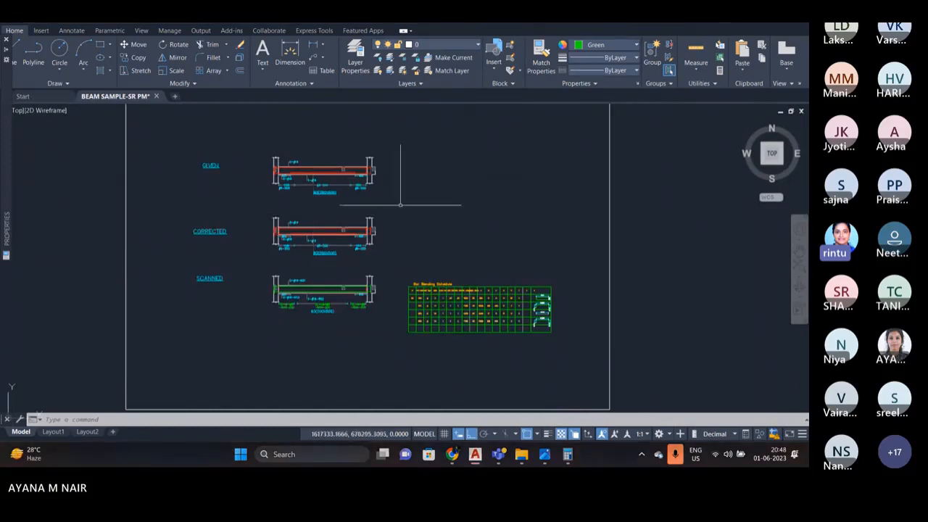
scroll(401, 205, "down", 2)
scroll(500, 312, "up", 2)
left_click(503, 317)
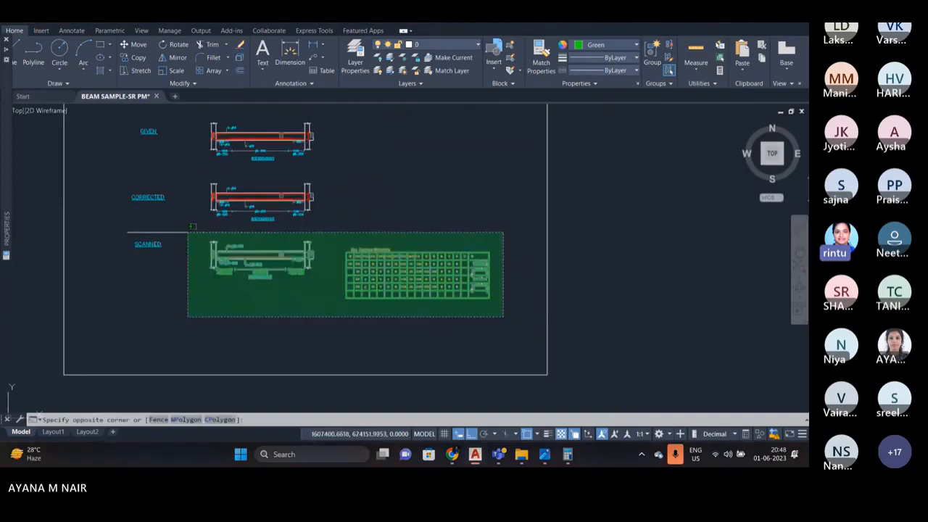
left_click(188, 232)
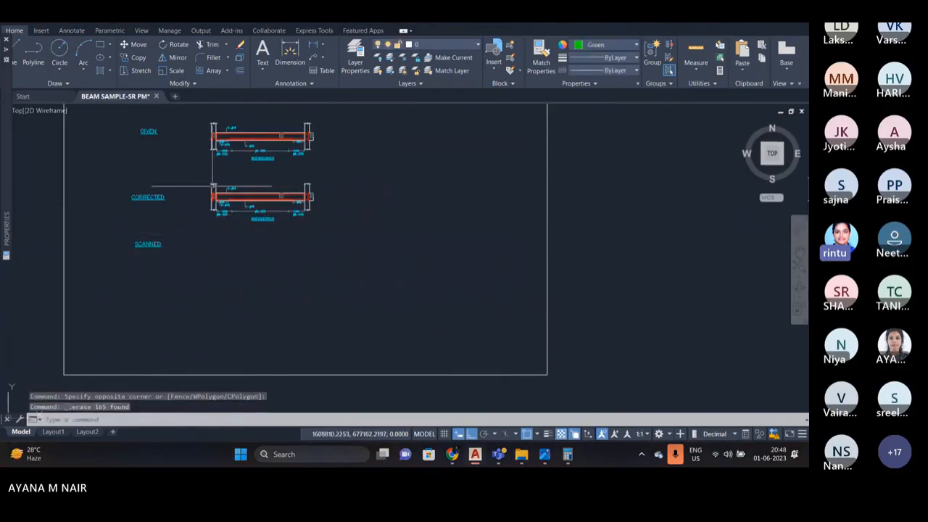
- Launch aadspro from the desktop and bring its main window to the front
scroll(222, 190, "up", 4)
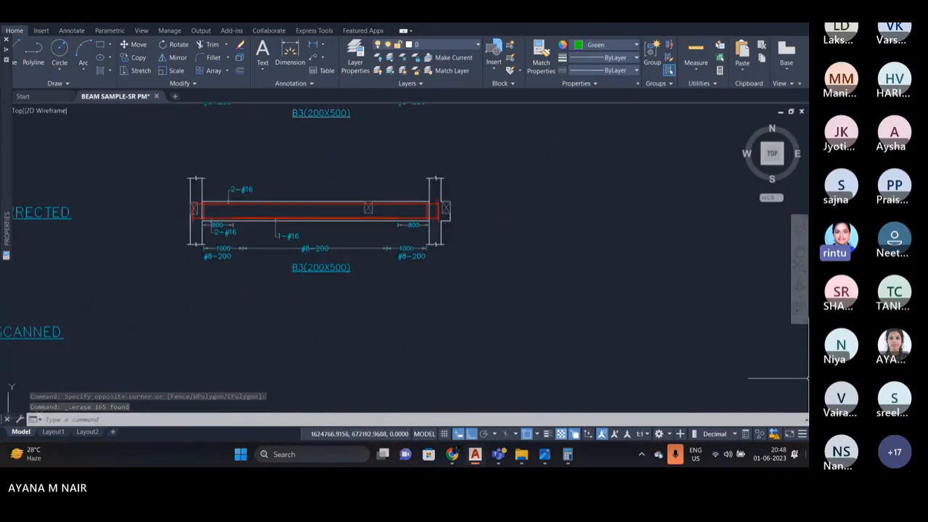
left_click(806, 454)
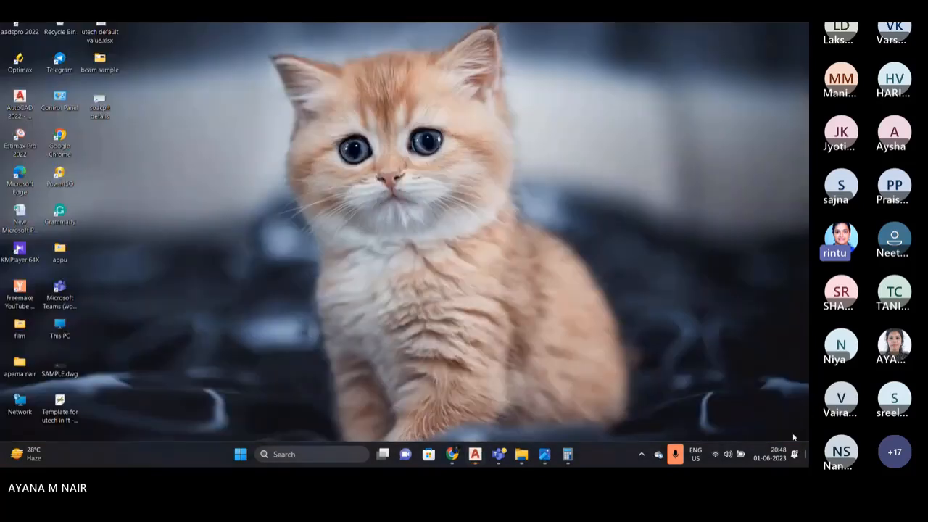
double_click(22, 30)
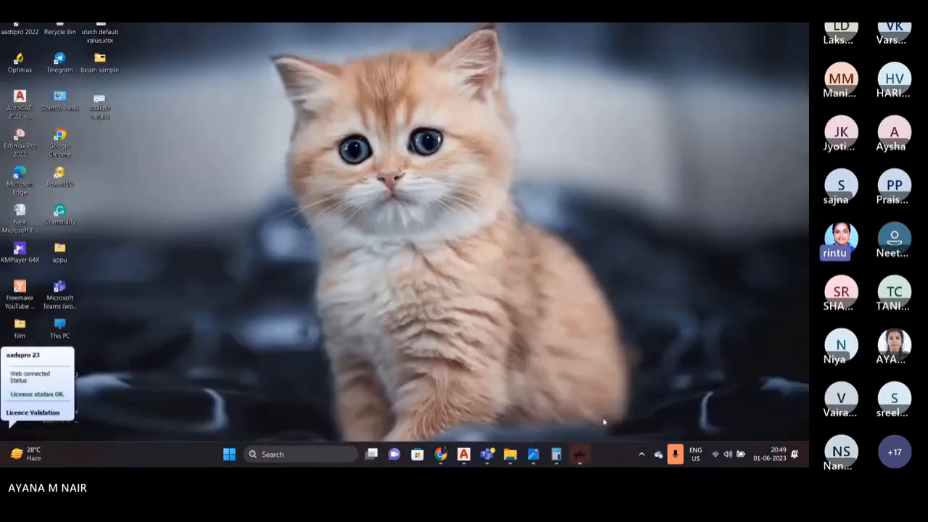
left_click(586, 464)
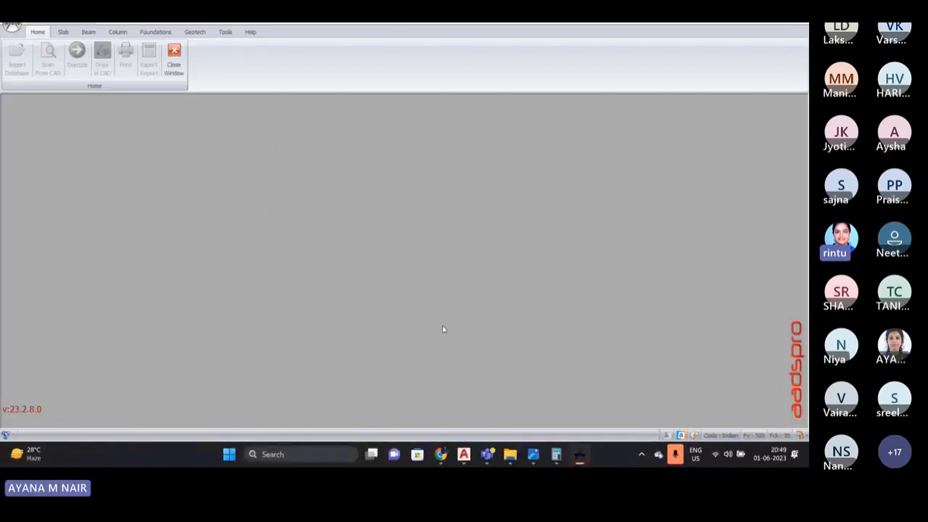
- Switch back to AutoCAD and examine the given and corrected B3(200X500) beam drawings, including the corrected beam's reinforcement and stirrup labels
mouse_move(467, 458)
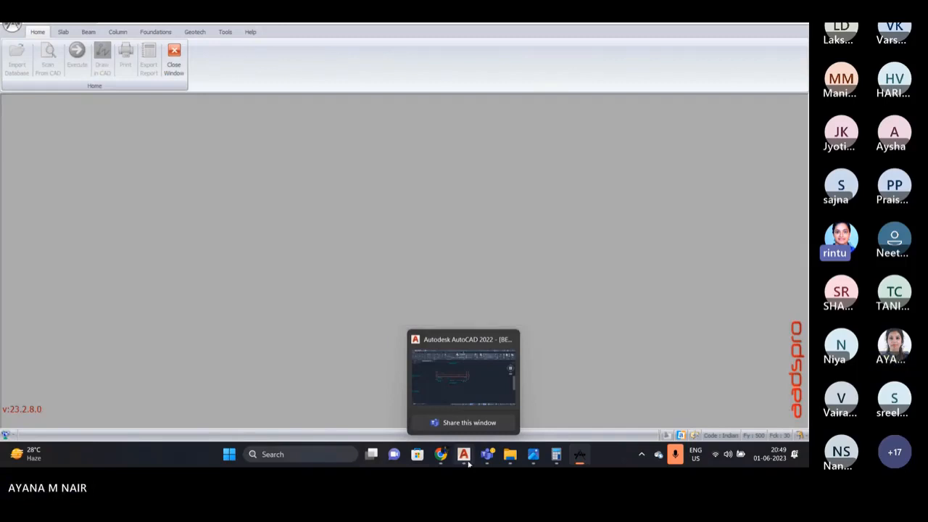
left_click(469, 464)
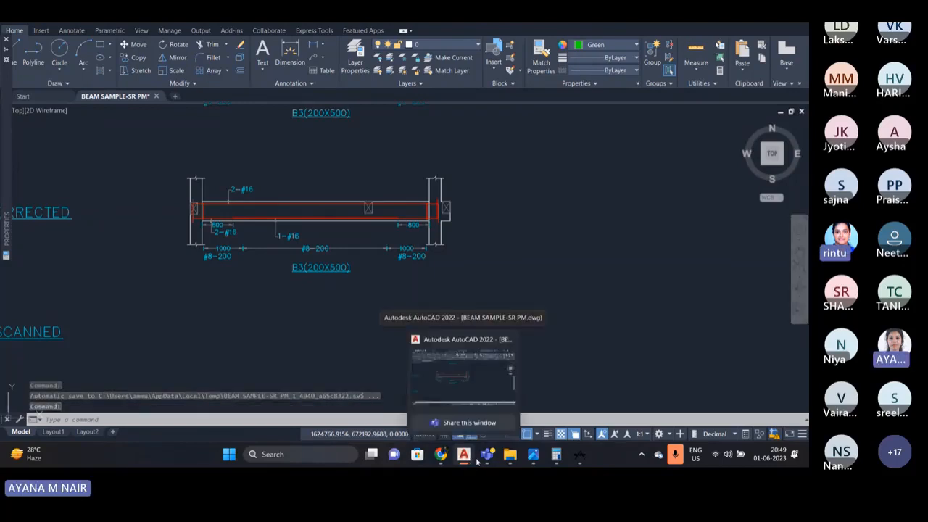
mouse_move(487, 456)
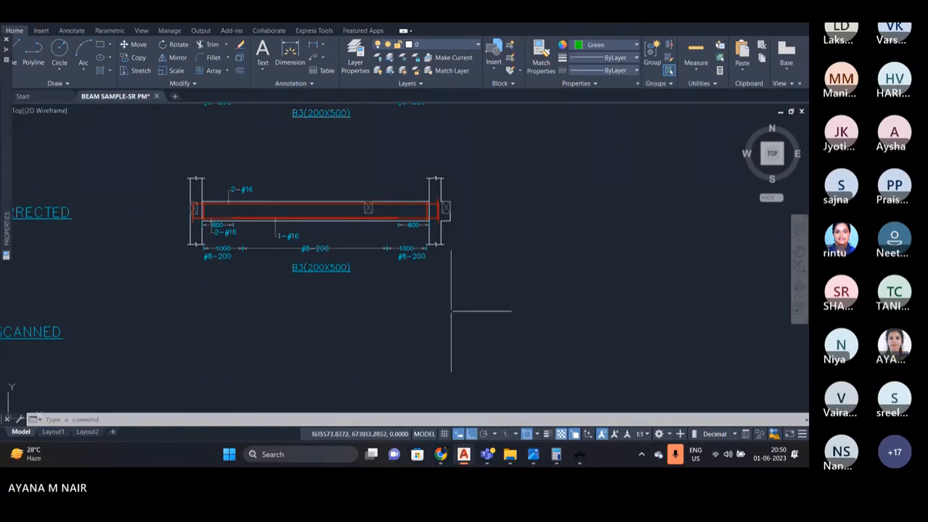
scroll(451, 312, "down", 5)
scroll(425, 331, "up", 3)
scroll(377, 300, "down", 2)
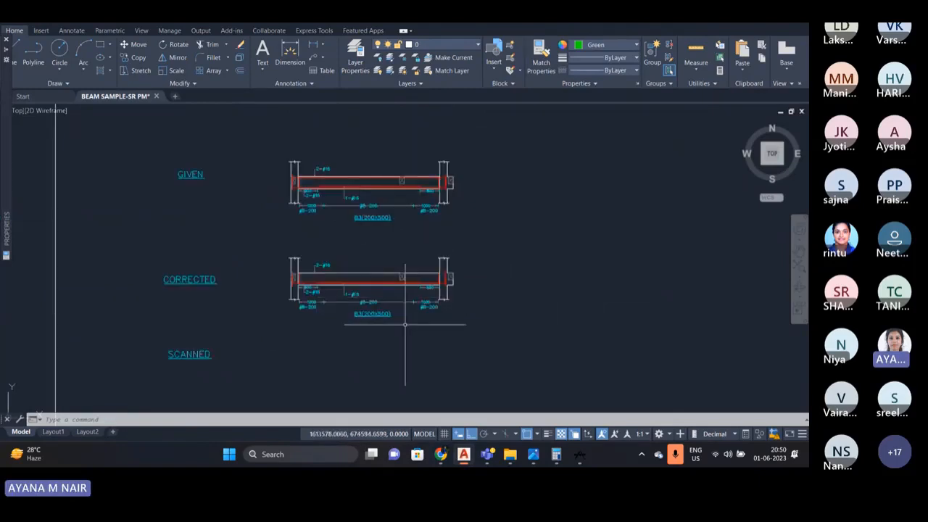
scroll(406, 324, "up", 4)
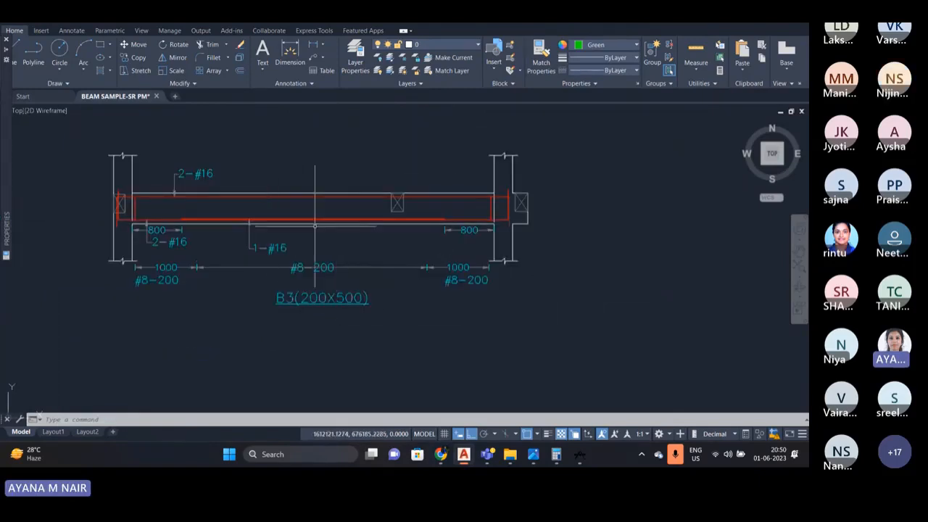
scroll(315, 226, "down", 2)
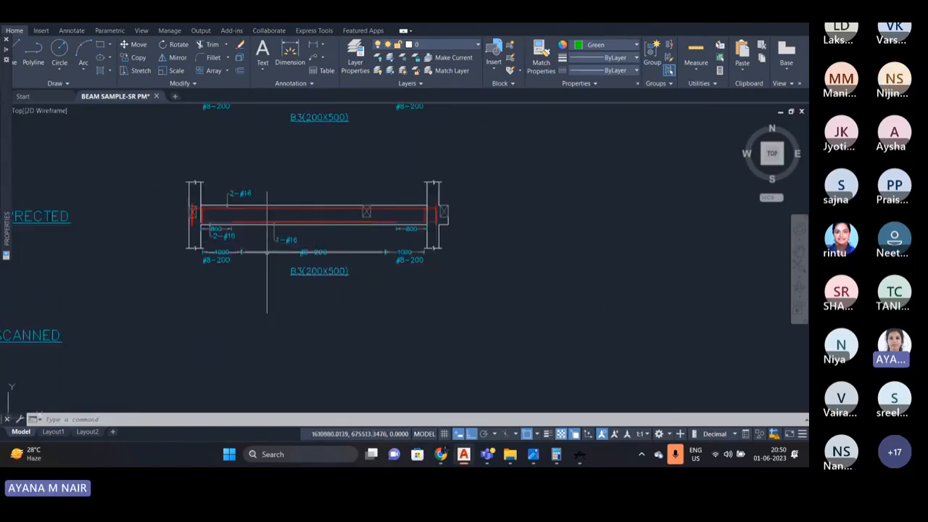
- Switch to aadspro, start the beam BBS Scanning utility and open its scanning properties
left_click(581, 455)
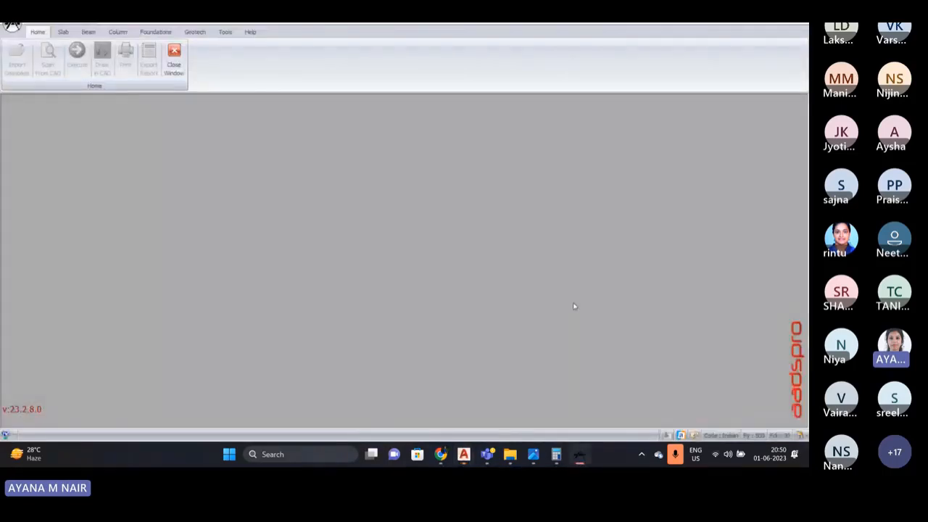
left_click(95, 34)
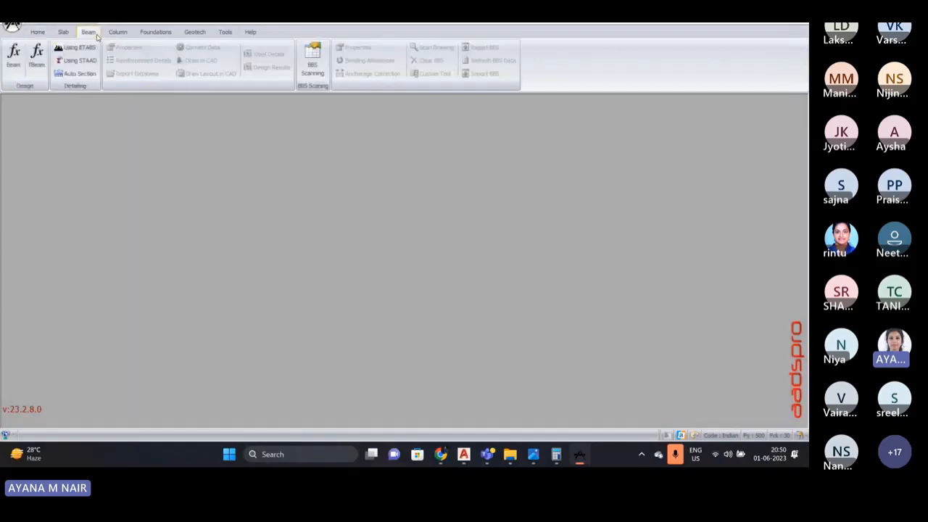
left_click(314, 74)
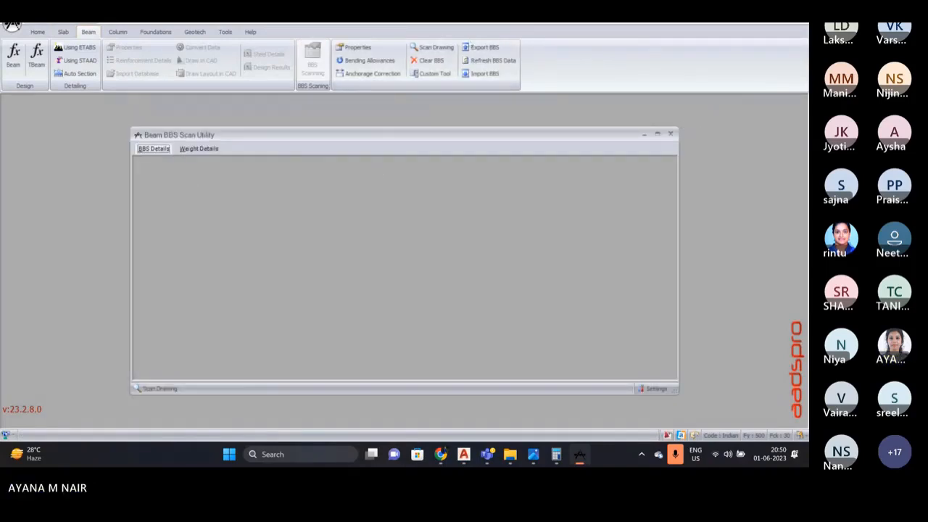
left_click(357, 49)
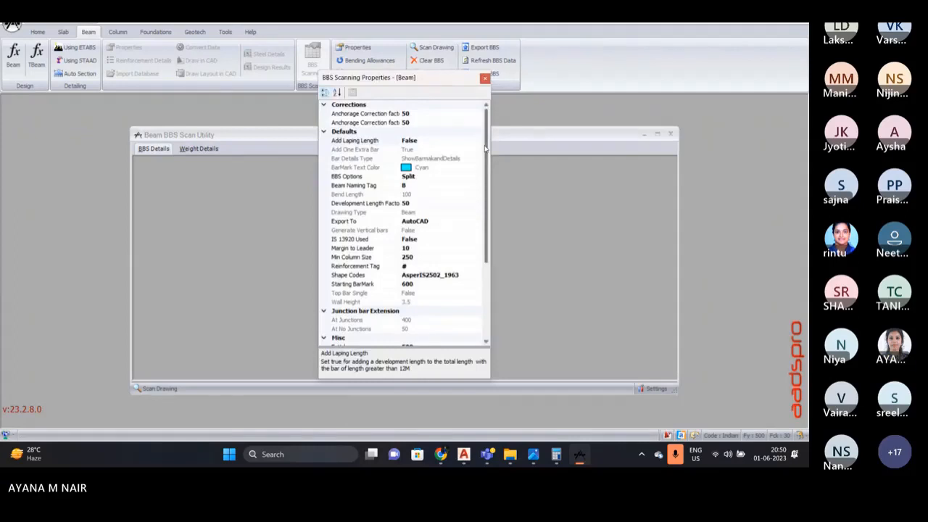
left_click_drag(485, 148, 488, 163)
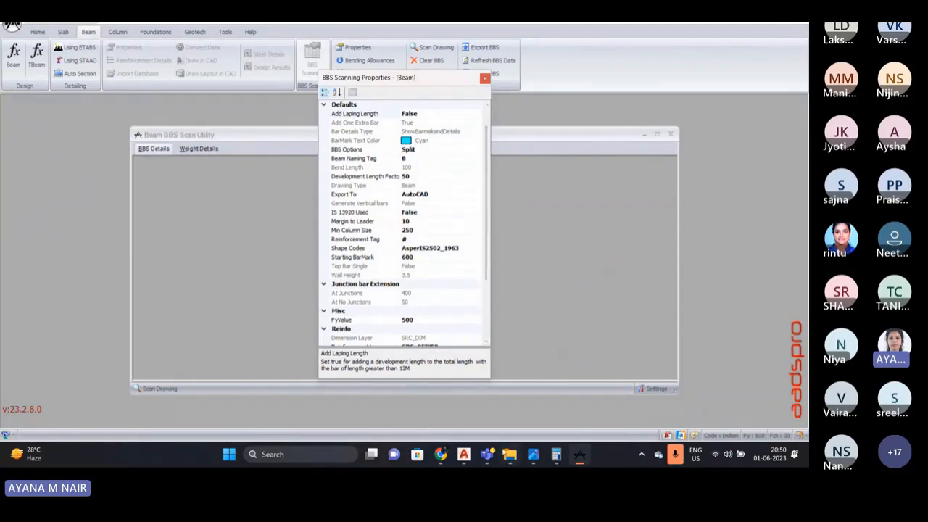
- Switch to AutoCAD and examine the bar marks on spans B4 and B5 of the scanned continuous beam
left_click(464, 453)
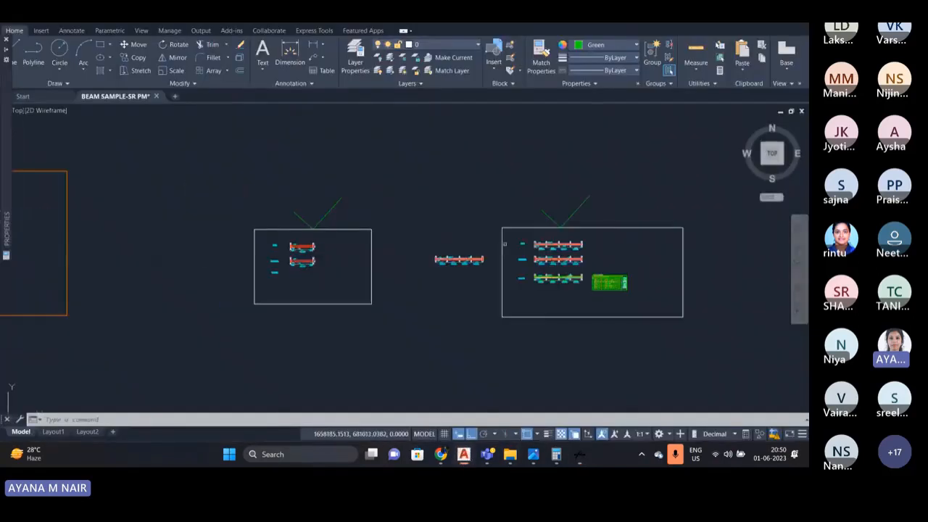
scroll(682, 254, "up", 8)
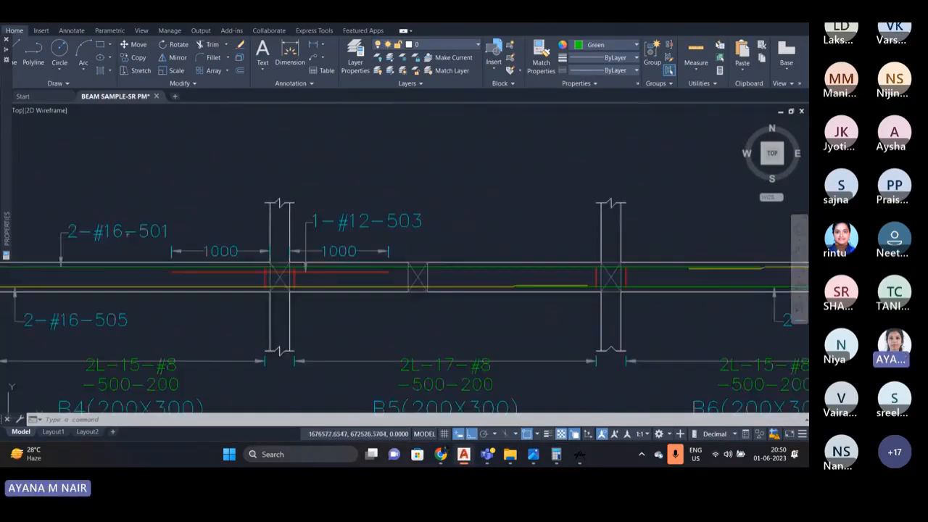
scroll(292, 229, "down", 2)
scroll(179, 342, "up", 2)
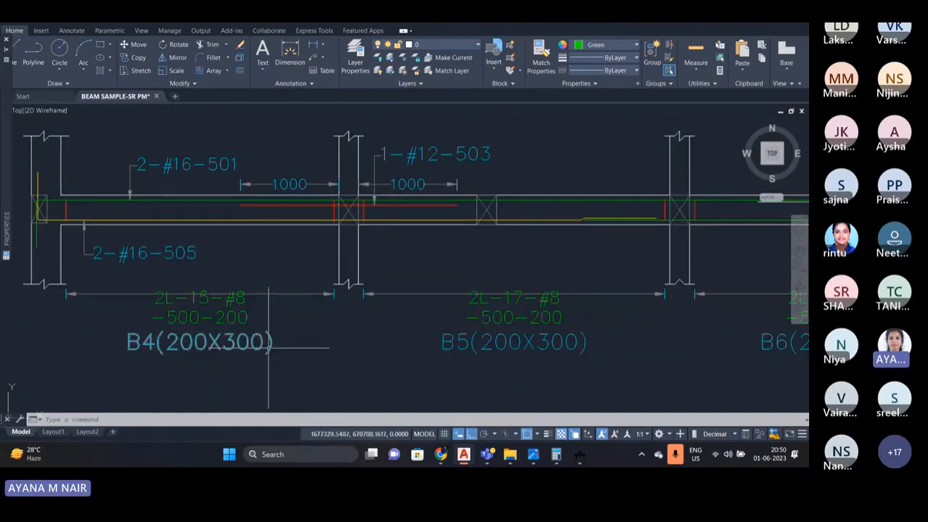
- Return to aadspro and review the Starting BarMark and stirrup cover settings in the beam's BBS Scanning Properties
left_click(579, 454)
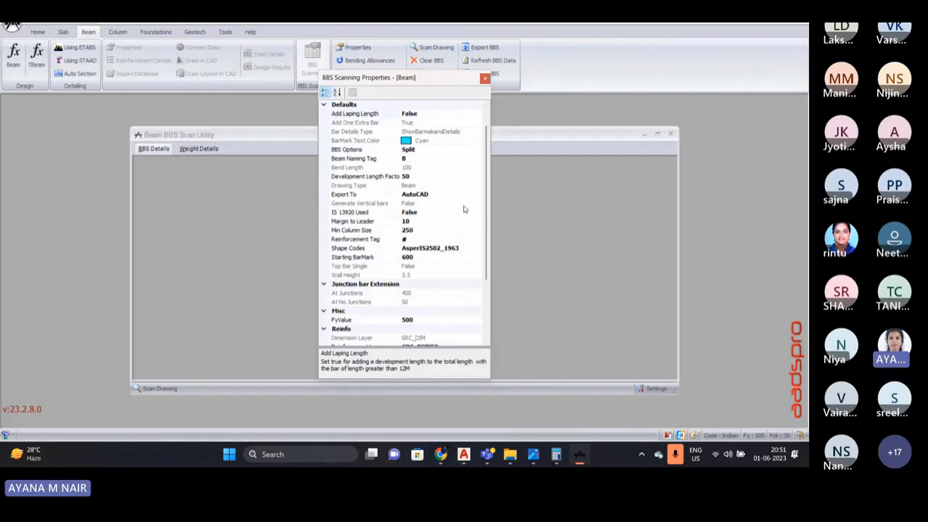
left_click(416, 257)
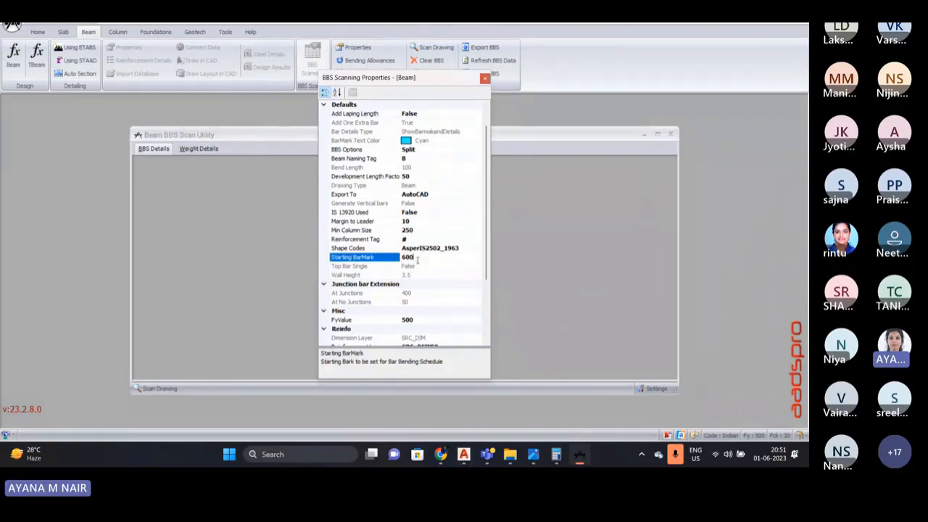
left_click_drag(489, 174, 493, 213)
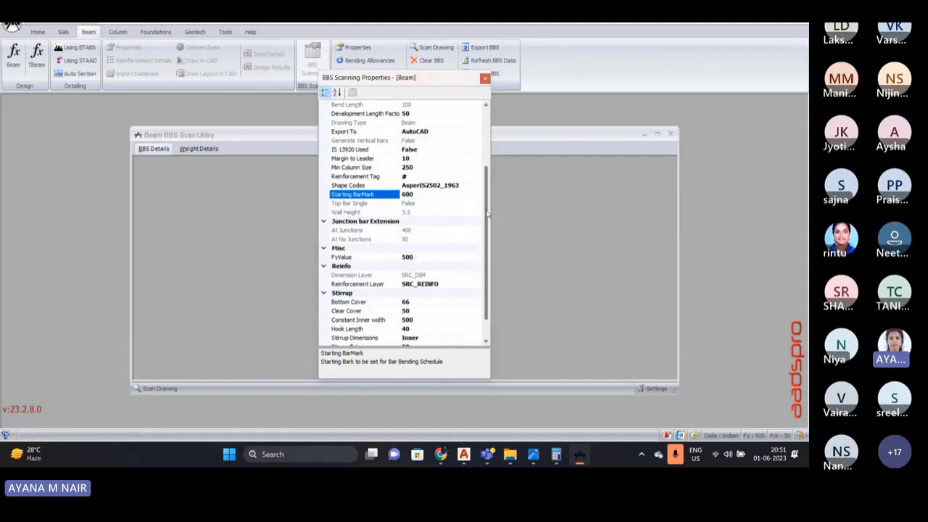
left_click_drag(488, 214, 488, 232)
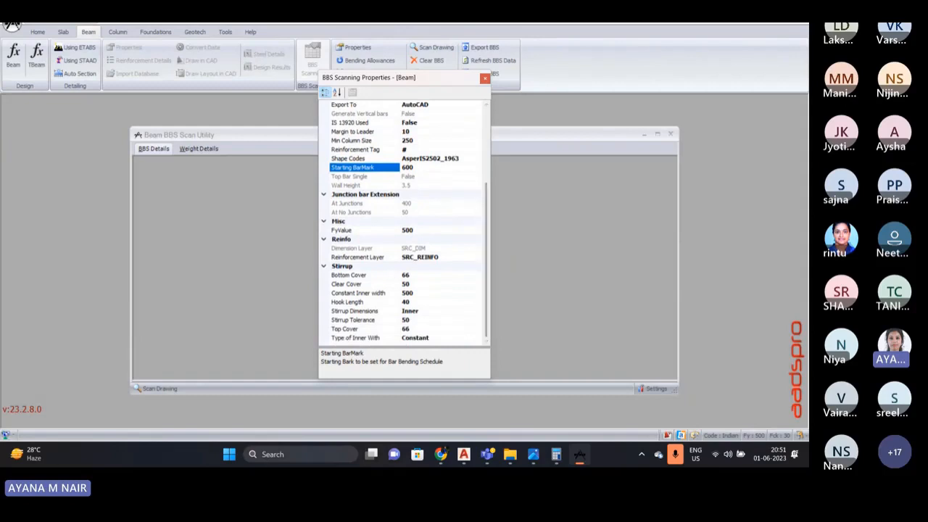
- Switch to AutoCAD and measure the corrected B3 beam's top cover with a linear dimension from its top edge to the top bar
left_click(464, 454)
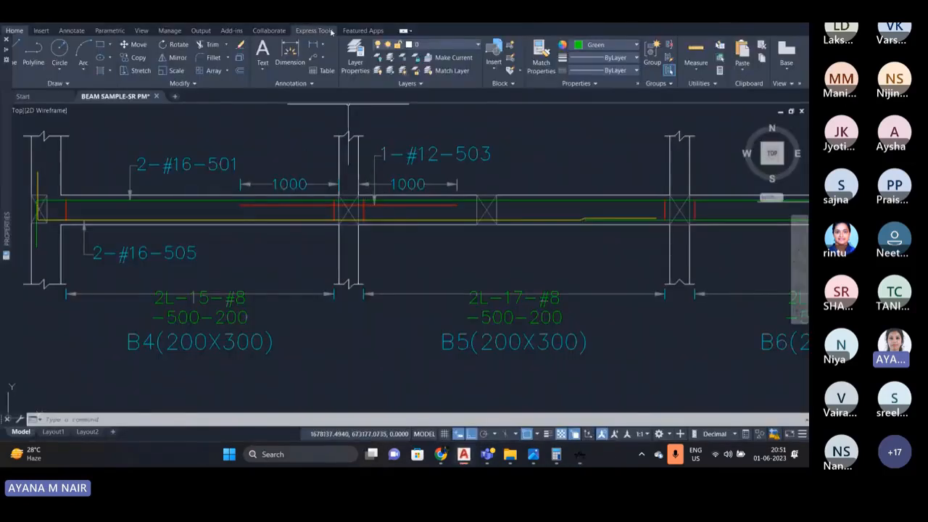
left_click(313, 44)
scroll(557, 194, "up", 1)
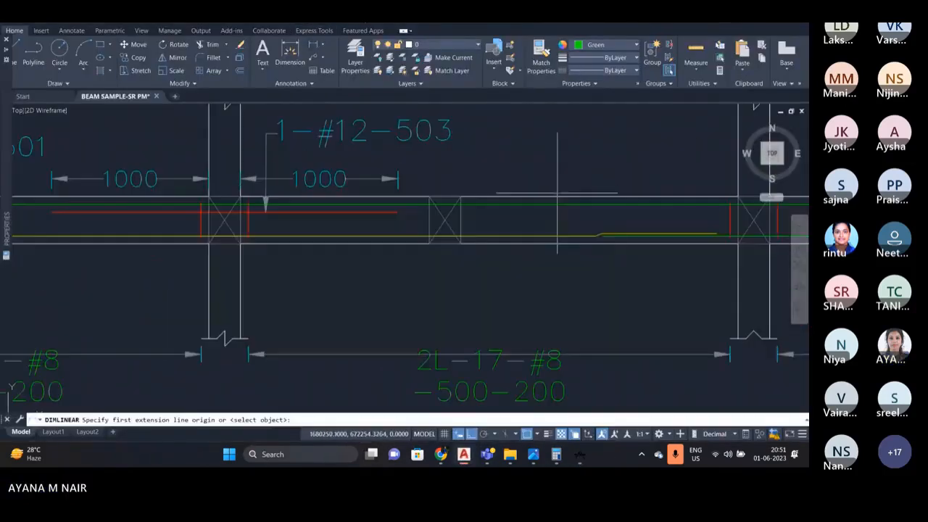
scroll(447, 261, "down", 6)
scroll(496, 306, "down", 6)
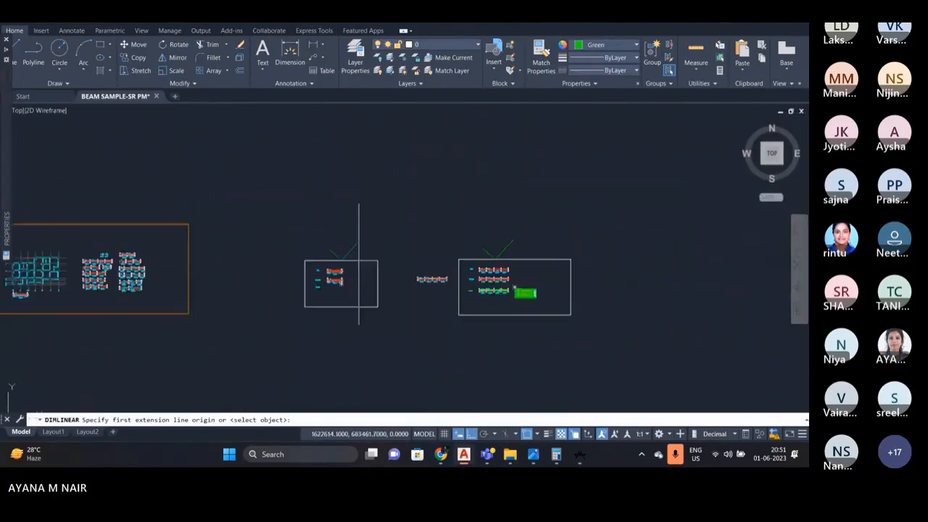
scroll(334, 281, "up", 11)
scroll(370, 310, "up", 6)
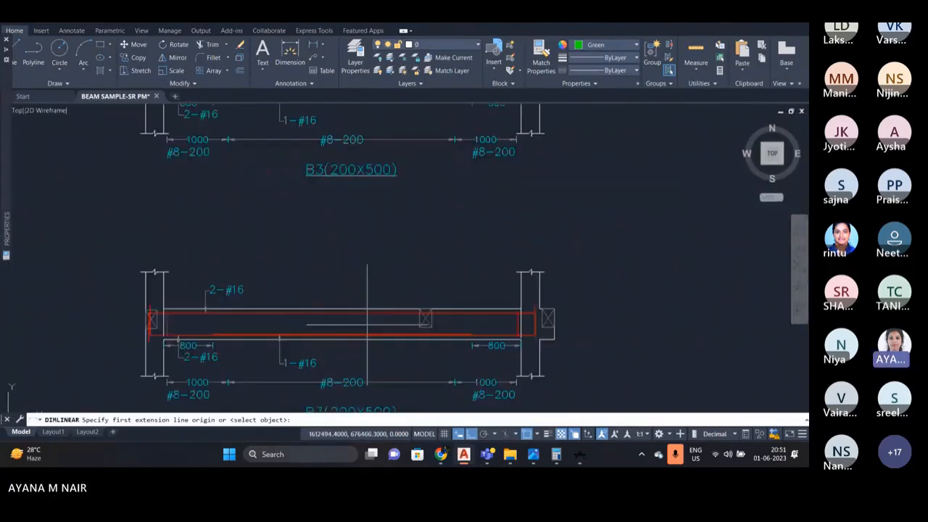
left_click(393, 285)
left_click(394, 295)
left_click(416, 274)
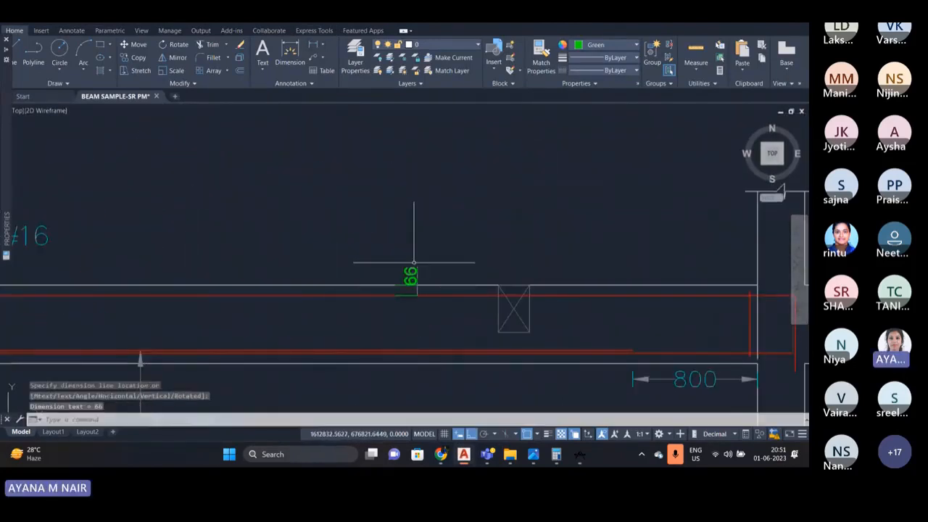
scroll(391, 239, "down", 4)
scroll(370, 221, "up", 2)
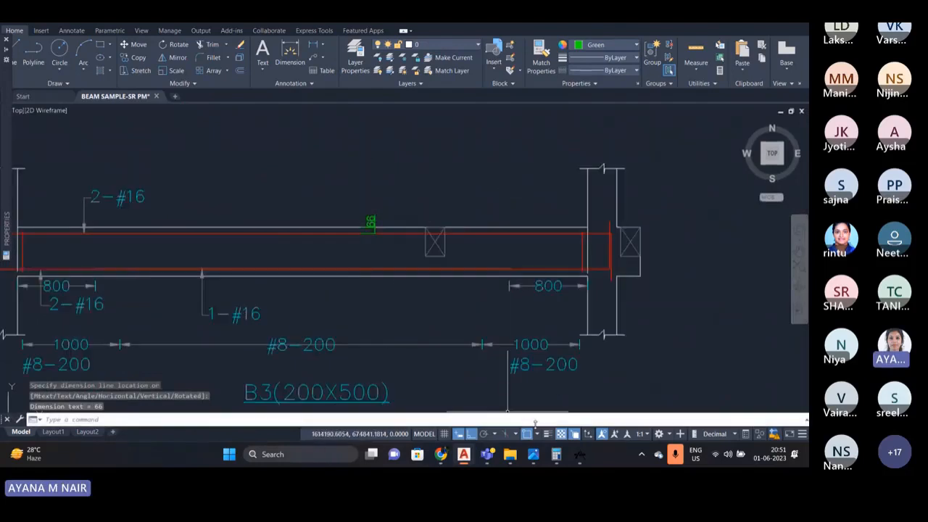
- Return to aadspro, close the BBS Scanning Properties and try to start Scan Drawing on the corrected B3 beam in AutoCAD
left_click(578, 454)
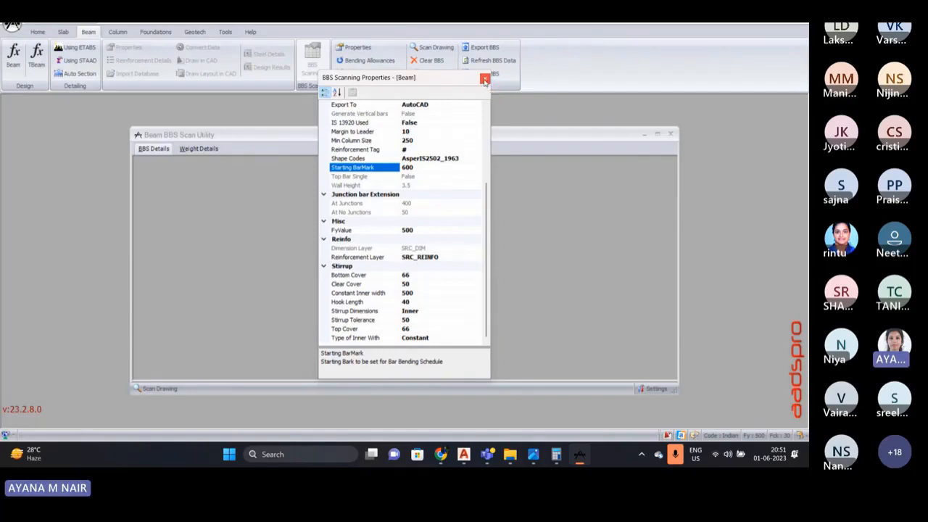
left_click(485, 79)
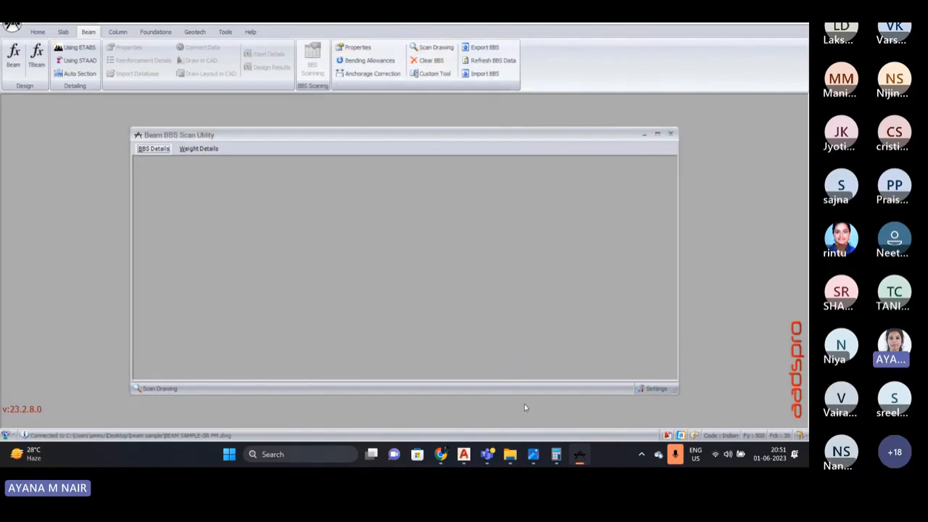
left_click(464, 454)
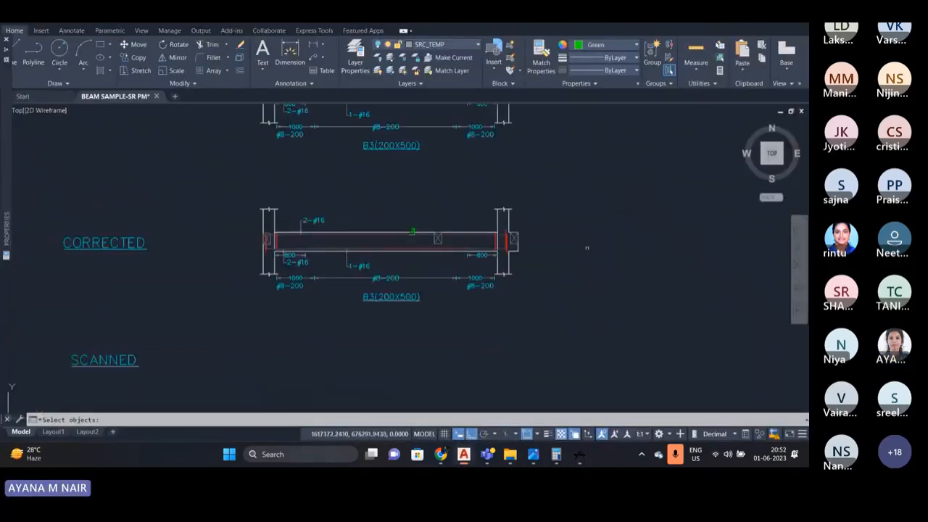
scroll(406, 266, "down", 6)
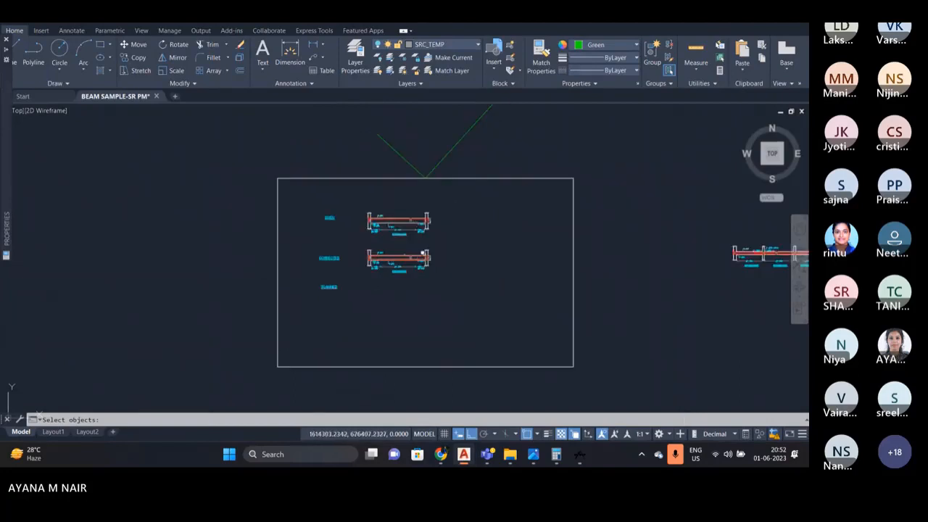
scroll(423, 253, "up", 5)
key("Escape")
- Delete the temporary green cover dimension from the top of the corrected B3 beam
scroll(354, 210, "up", 4)
left_click(354, 207)
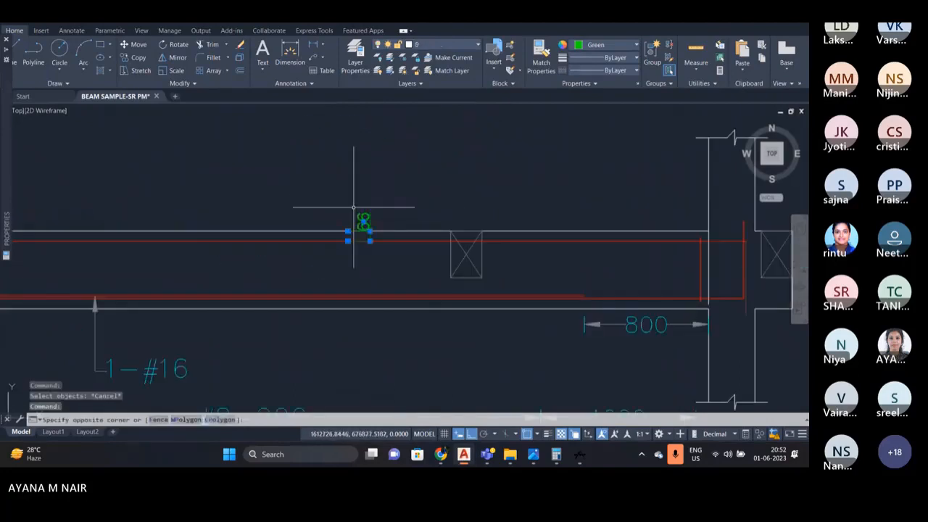
key("Delete")
scroll(472, 311, "down", 5)
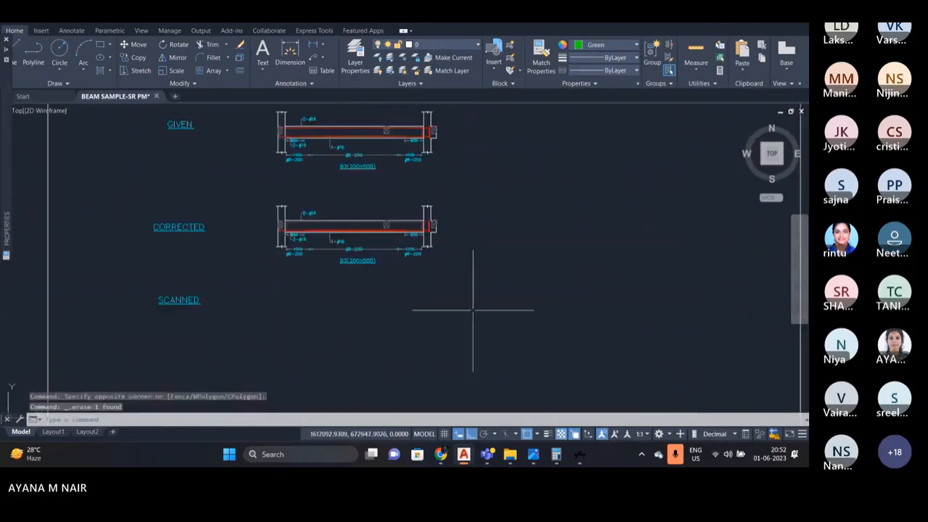
- Run Scan Drawing from aadspro and select the whole corrected B3(200X500) beam in AutoCAD as the object to scan
left_click(577, 455)
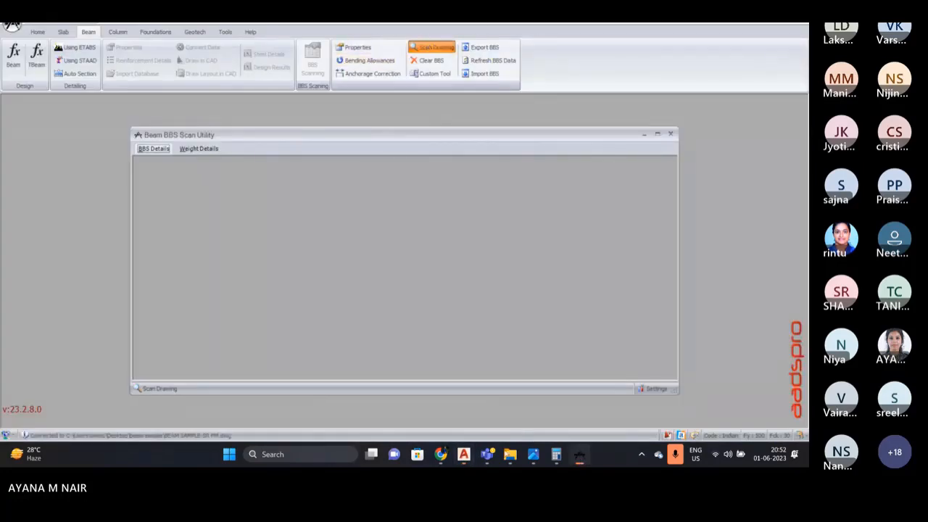
left_click(464, 454)
left_click(469, 294)
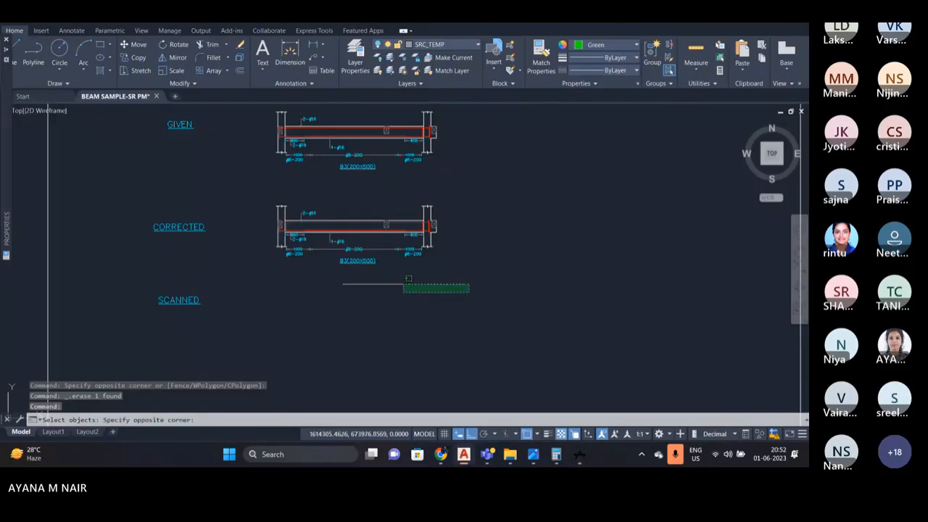
left_click(264, 199)
key("Return")
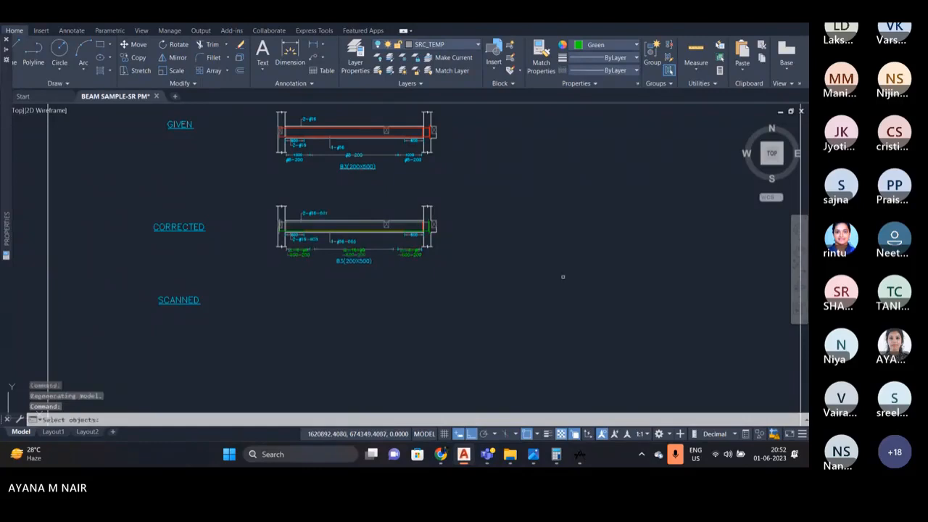
- Examine the scanned B3 beam's bar marks and stirrup labels, comparing them with the reinforcement labels of the given B3 beam
scroll(343, 211, "up", 4)
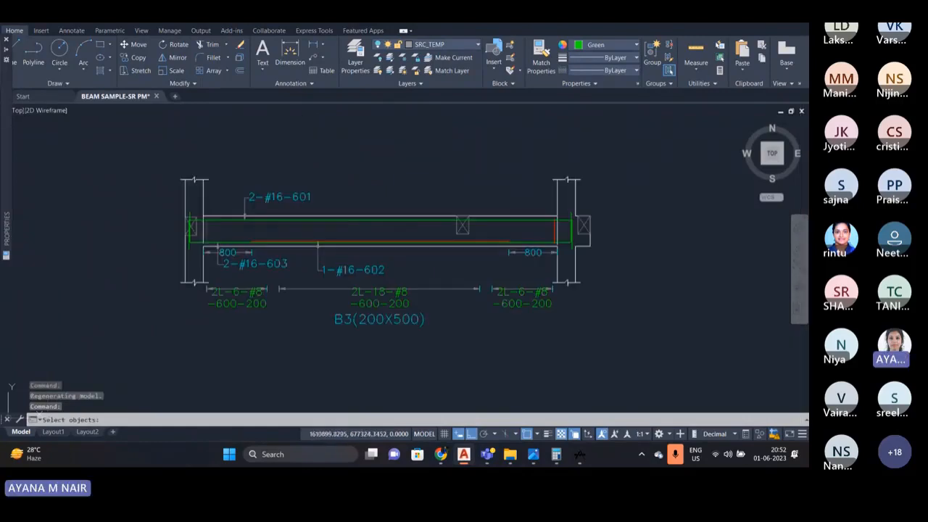
scroll(247, 202, "up", 2)
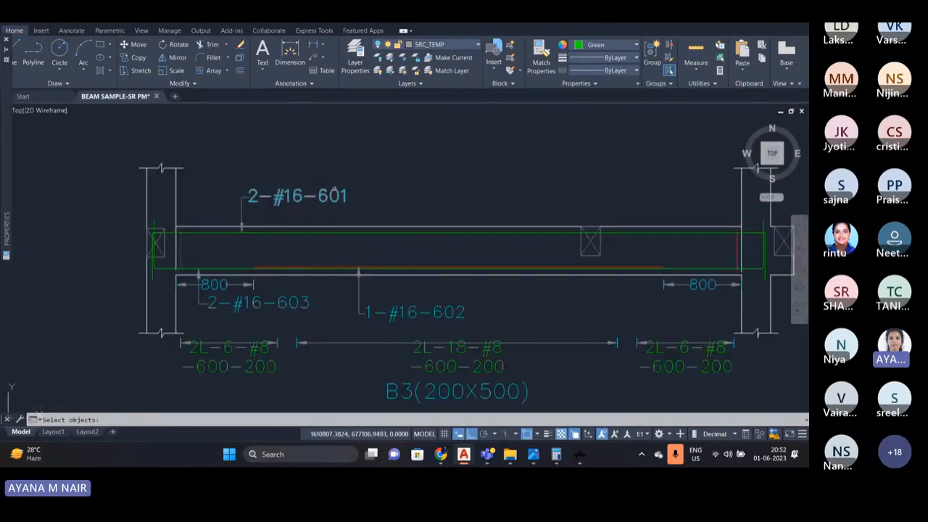
scroll(315, 242, "down", 6)
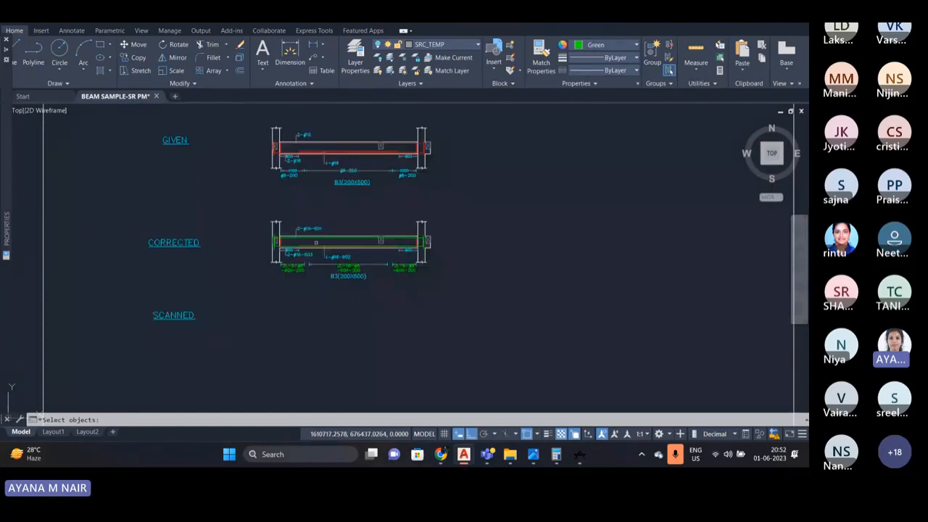
scroll(303, 134, "up", 4)
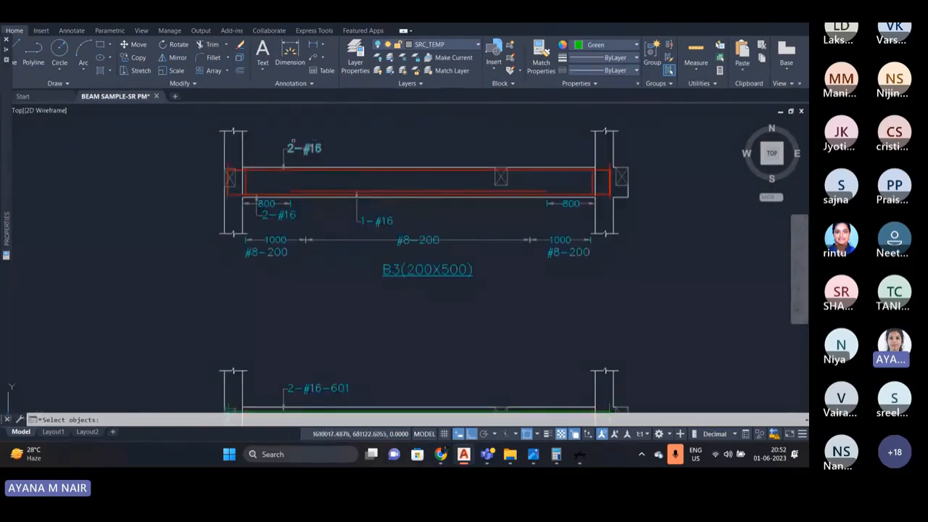
scroll(293, 142, "up", 2)
scroll(324, 144, "down", 4)
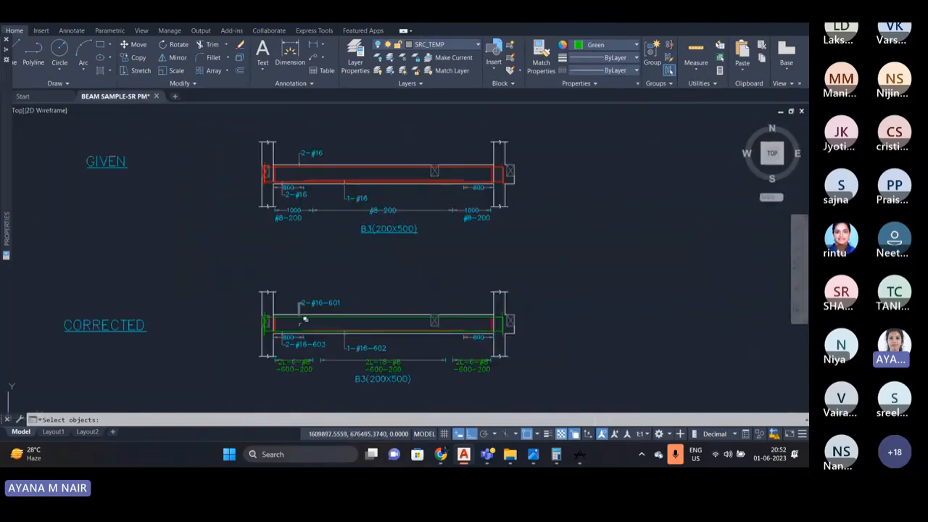
scroll(304, 319, "down", 2)
scroll(318, 273, "up", 4)
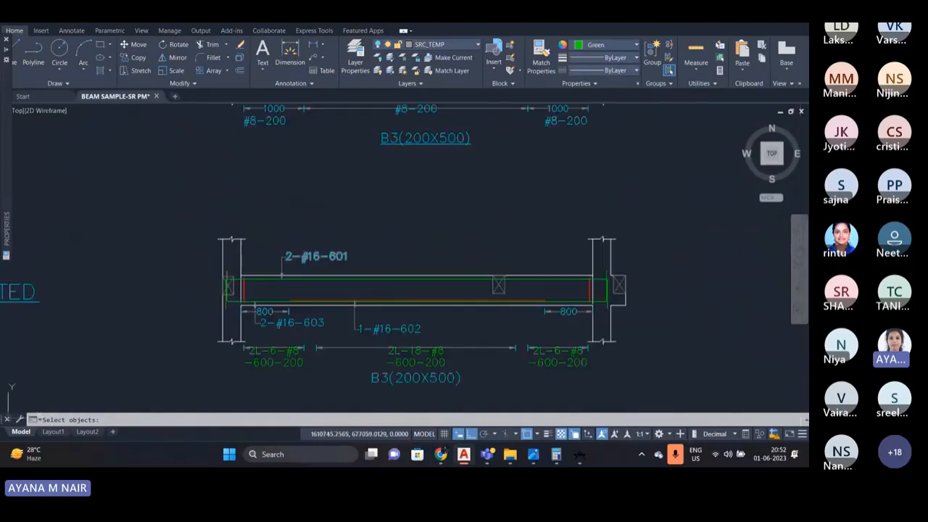
scroll(303, 258, "down", 2)
scroll(310, 254, "up", 4)
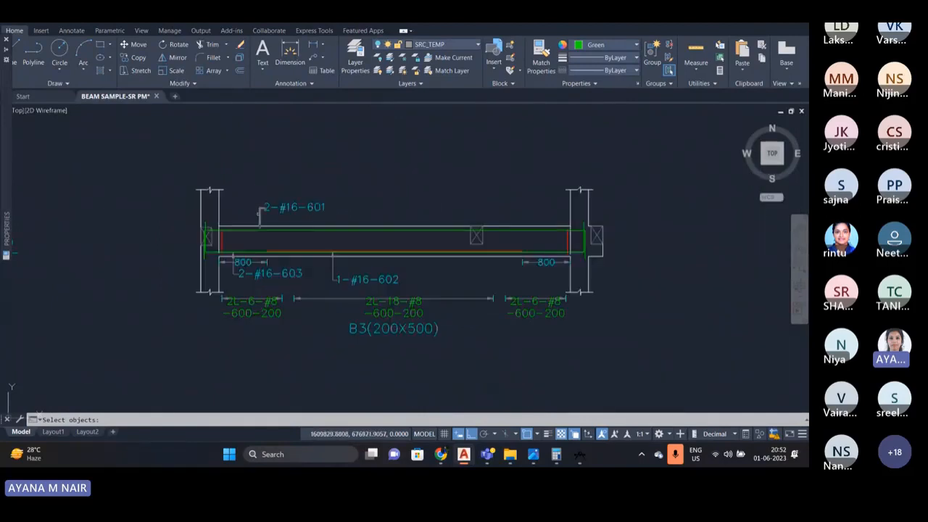
scroll(261, 232, "down", 2)
scroll(267, 294, "up", 2)
scroll(219, 313, "up", 2)
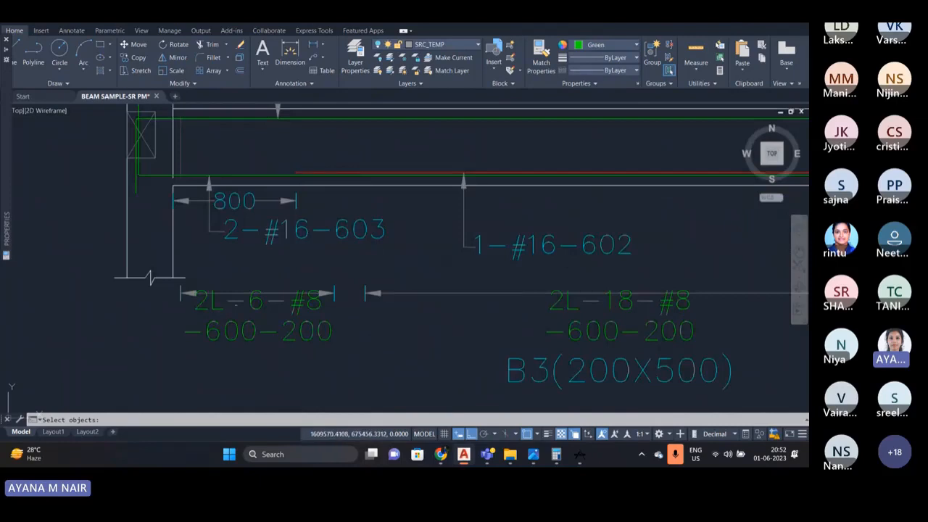
- Look over the whole scanned B3 beam with its bar marks, and end the pending object selection
scroll(251, 296, "down", 4)
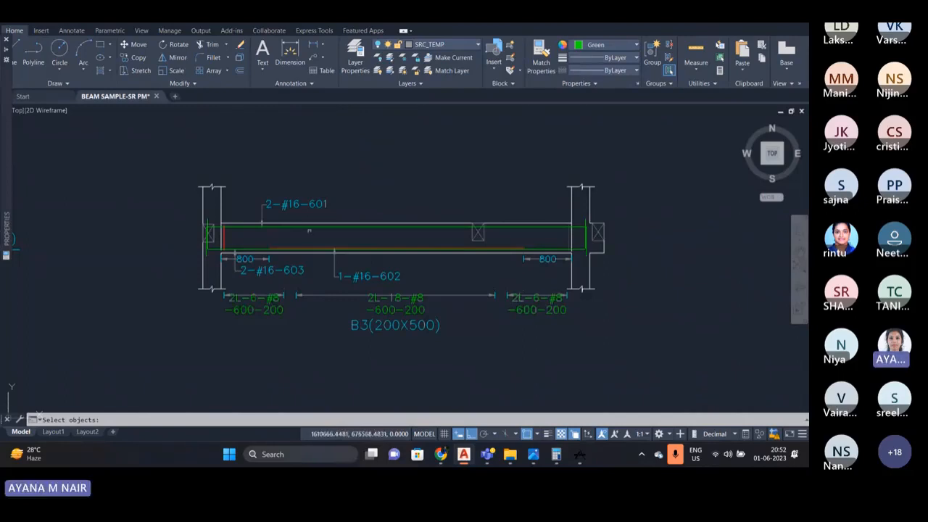
scroll(309, 230, "up", 2)
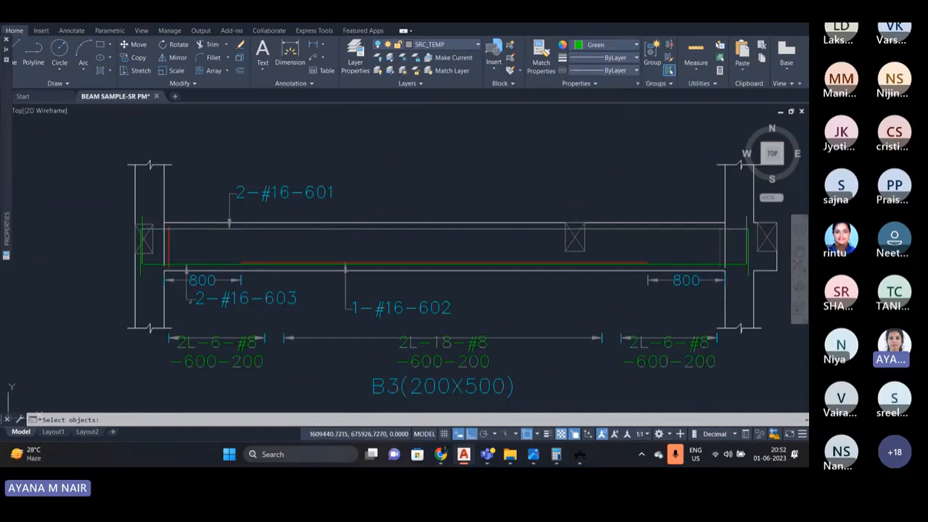
scroll(214, 254, "down", 4)
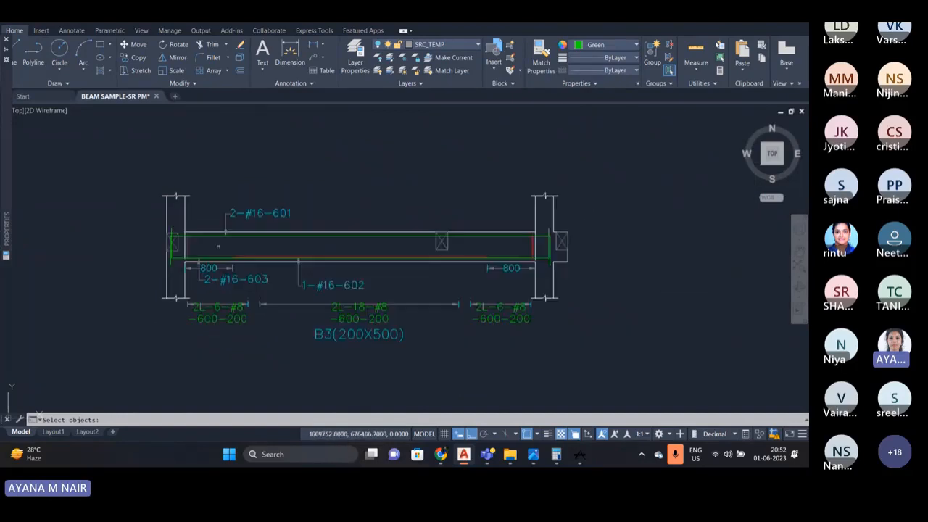
key("Escape")
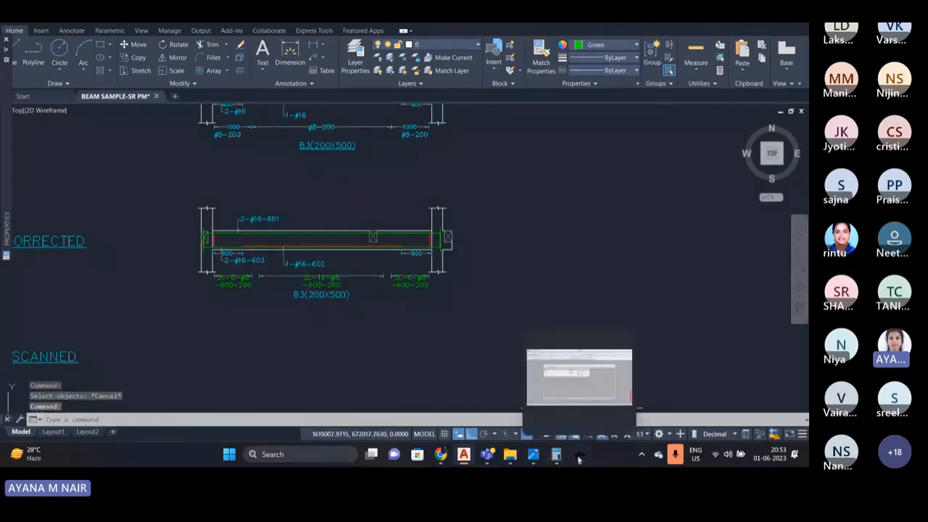
- Switch to aadspro, maximize the Beam BBS Scan Utility and review its Weight Details and BBS Details
left_click(580, 455)
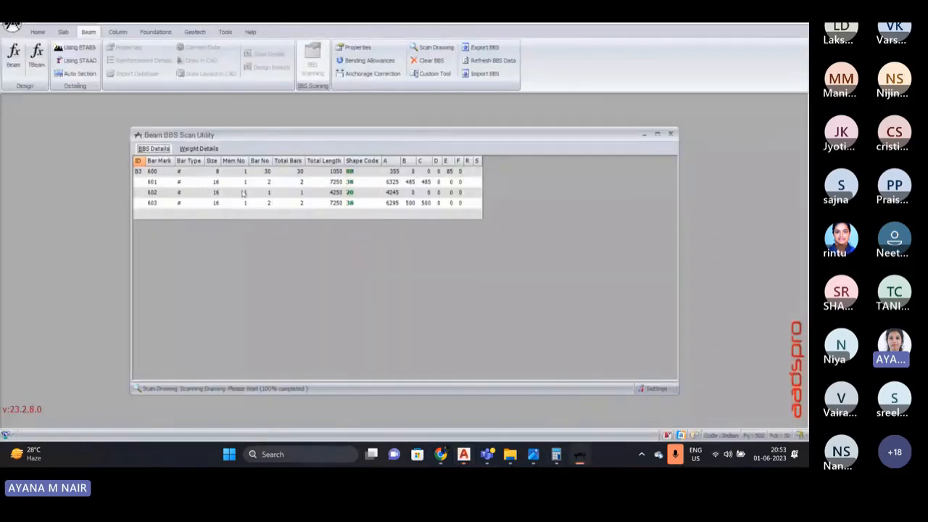
left_click(657, 136)
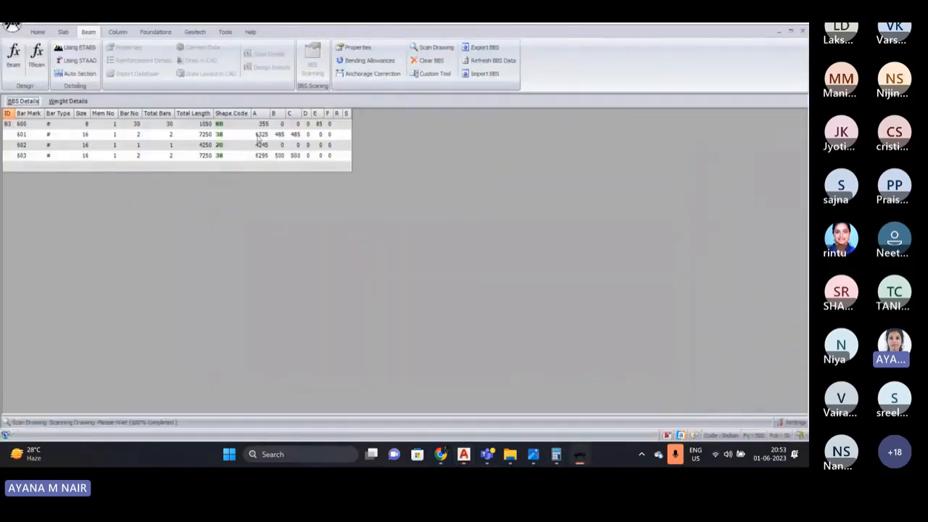
left_click(73, 101)
left_click(33, 103)
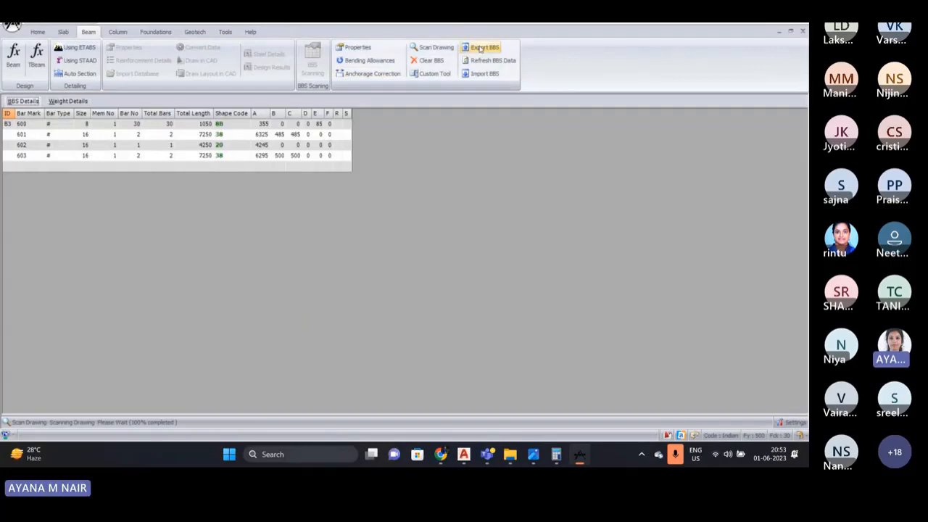
- Review the beam's BBS Scanning Properties and choose AutoCAD as the Export To option
left_click(355, 47)
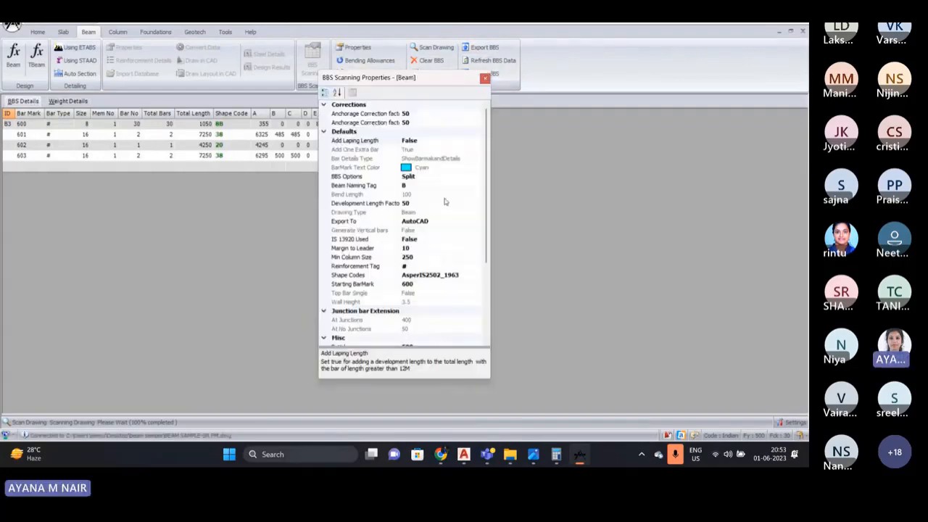
scroll(460, 197, "down", 5)
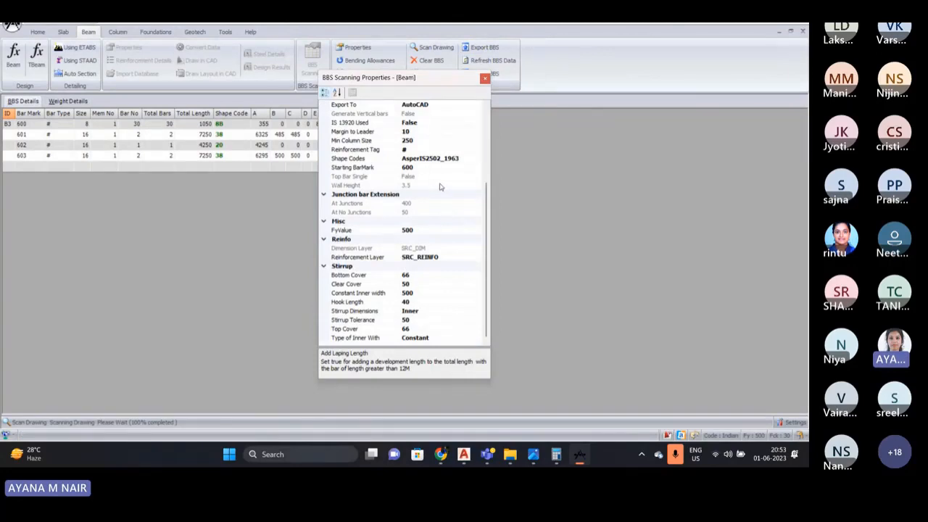
scroll(439, 187, "up", 5)
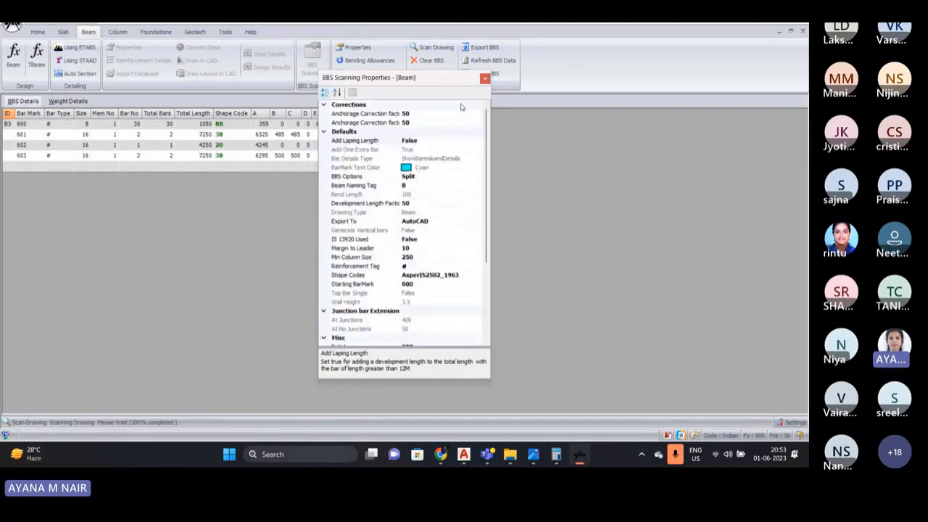
left_click(368, 223)
left_click(473, 221)
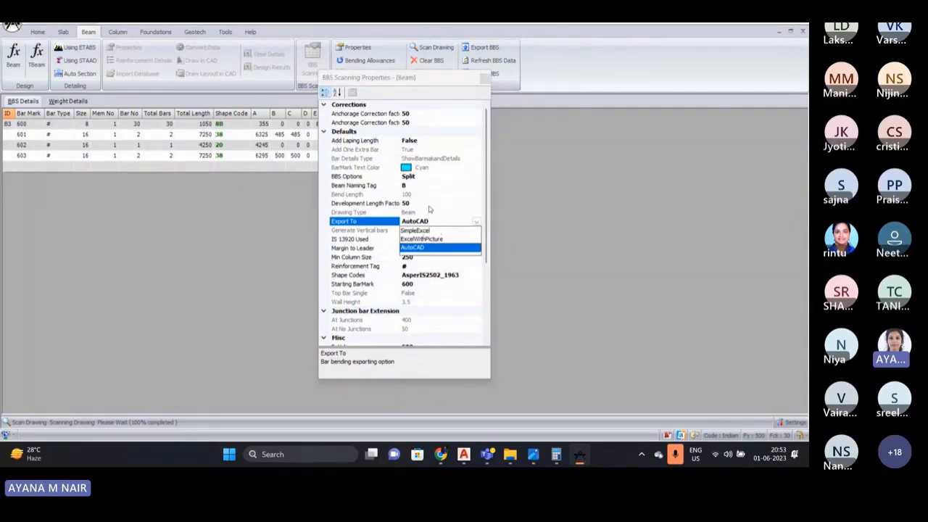
left_click(419, 248)
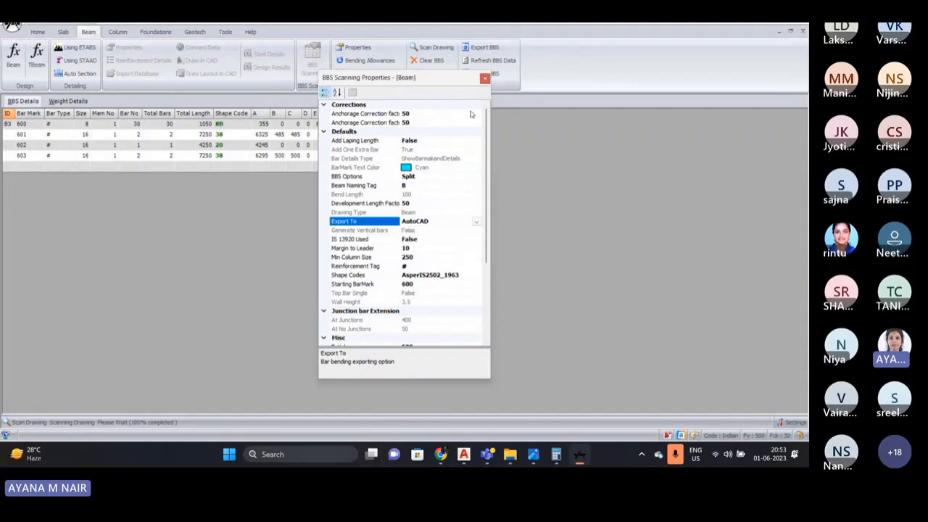
left_click(485, 78)
- Export the BBS to AutoCAD, placing the Bar Bending Schedule table beside the corrected B3 beam
left_click(483, 47)
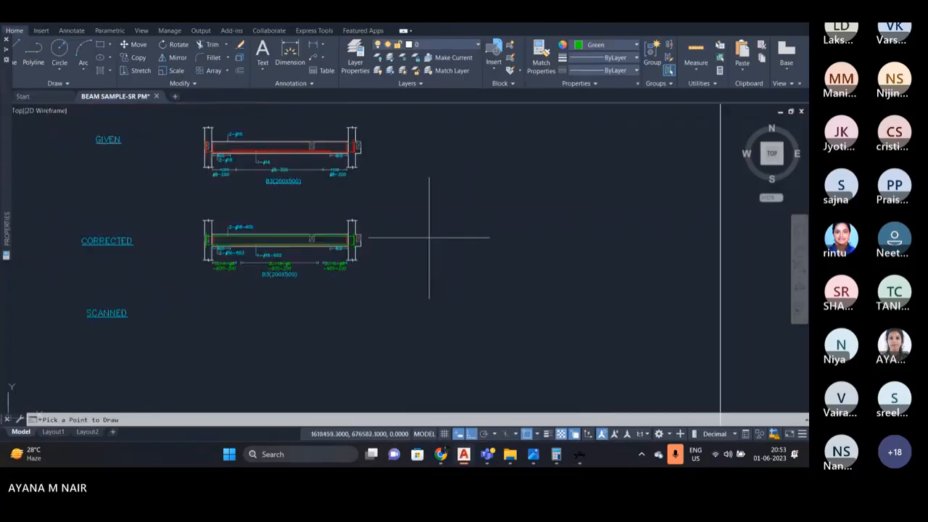
left_click(428, 234)
scroll(330, 254, "down", 2)
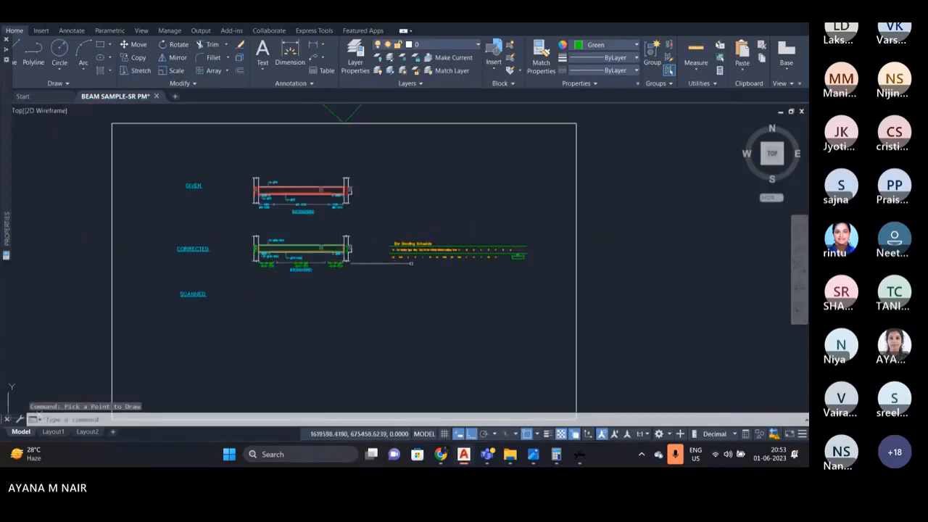
scroll(391, 268, "up", 3)
scroll(372, 274, "down", 2)
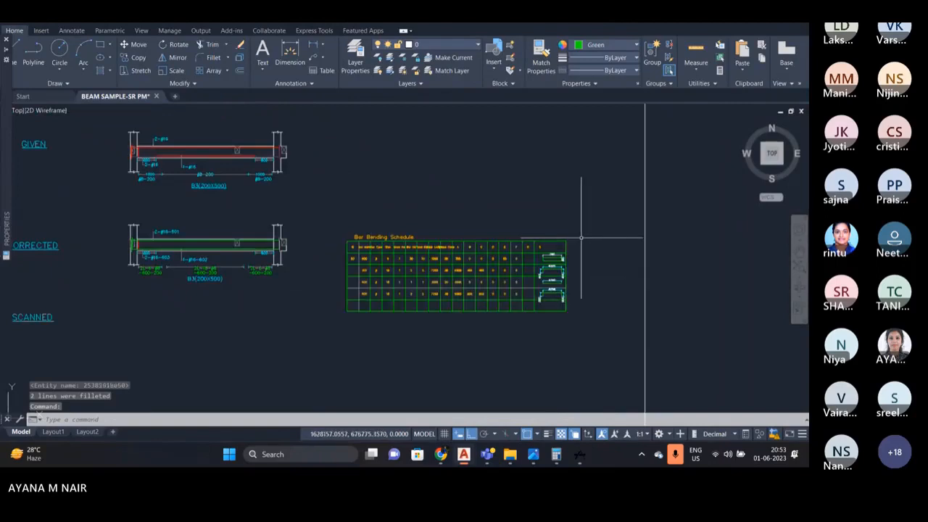
scroll(464, 190, "down", 2)
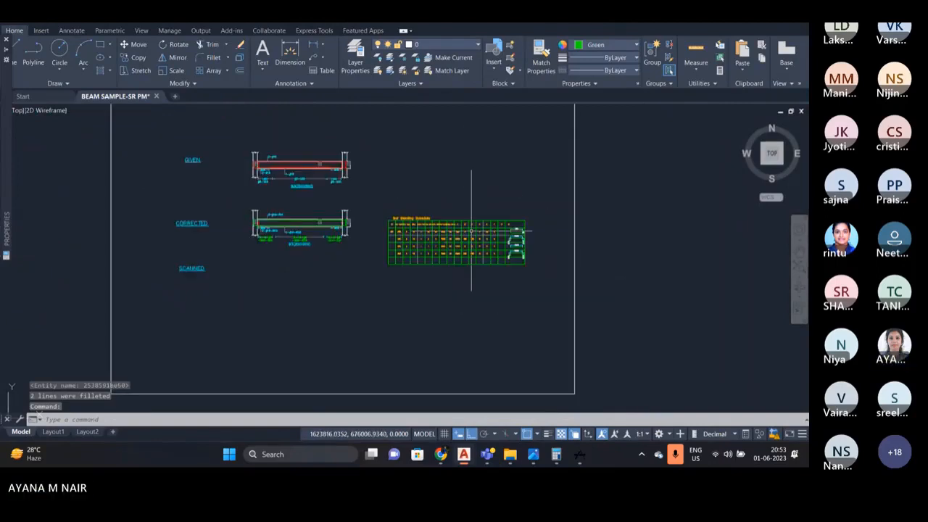
- Examine the Bar Bending Schedule's ID, Bar Mark, Bar Type, Size, Mem No, Bar No and Total Bars columns for beam B3
scroll(484, 241, "up", 4)
scroll(435, 225, "up", 3)
scroll(406, 205, "down", 3)
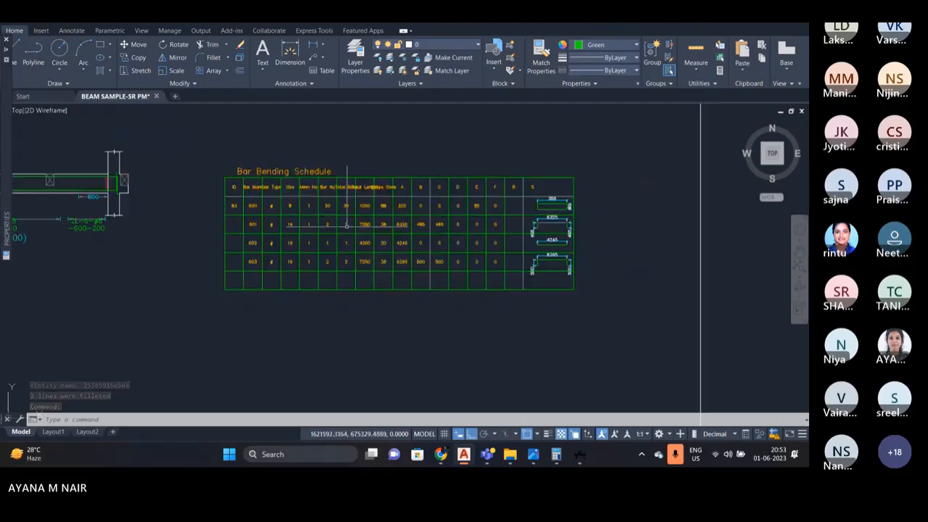
scroll(442, 225, "down", 2)
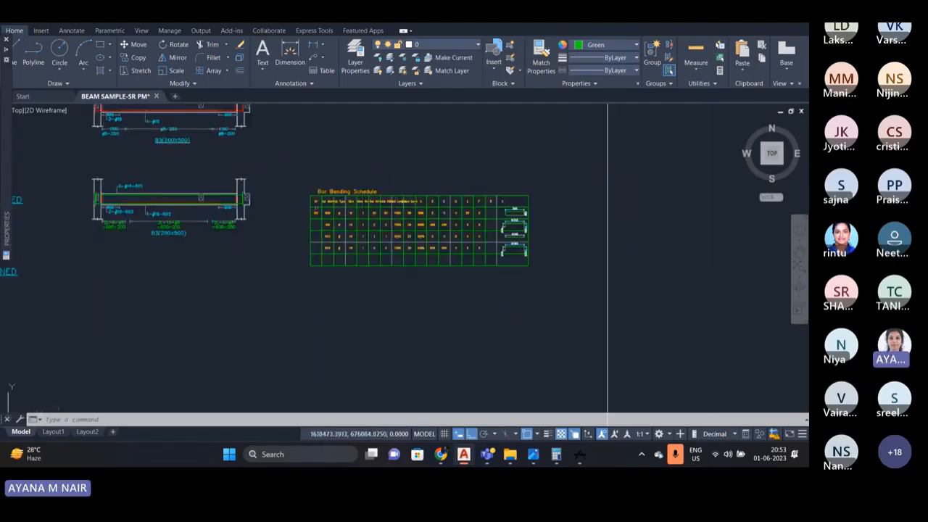
scroll(327, 228, "up", 2)
scroll(290, 207, "up", 4)
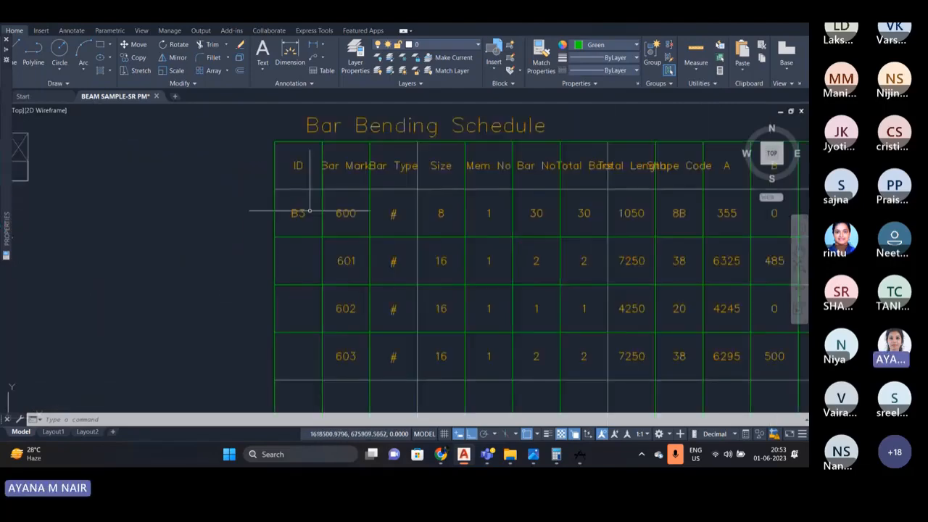
scroll(349, 232, "down", 1)
scroll(348, 232, "down", 3)
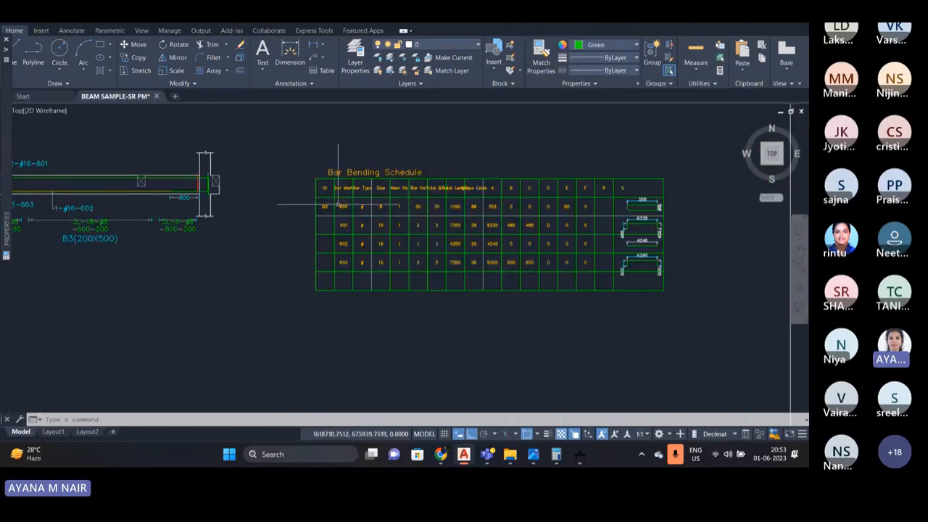
scroll(290, 207, "up", 3)
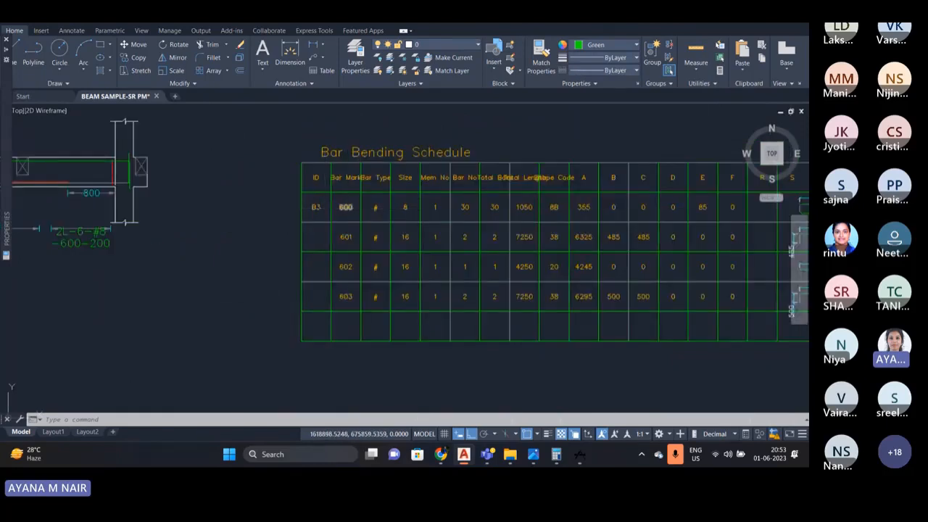
scroll(345, 207, "down", 1)
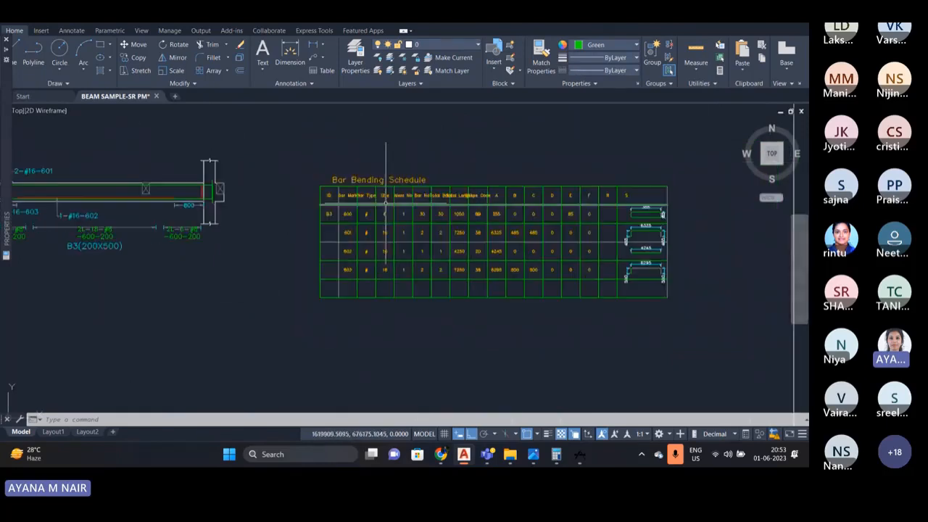
scroll(385, 221, "up", 3)
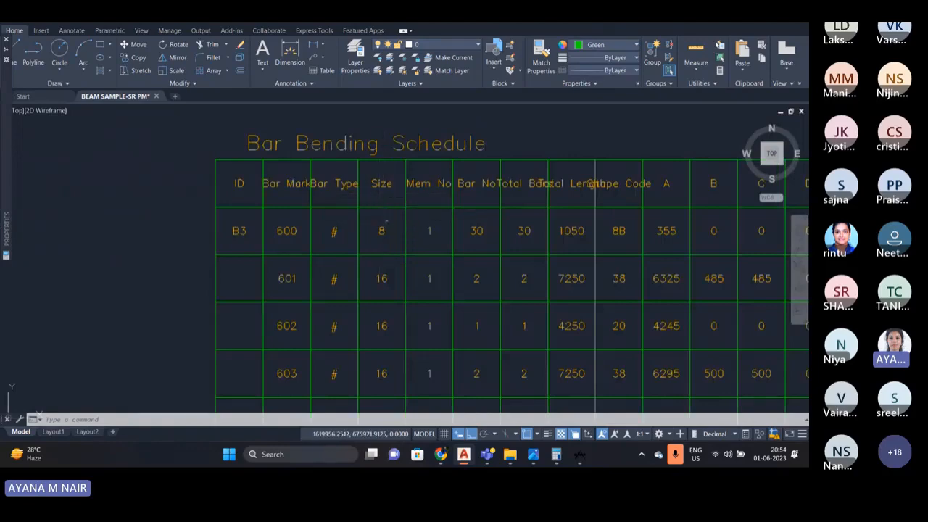
scroll(386, 221, "down", 3)
scroll(406, 224, "up", 5)
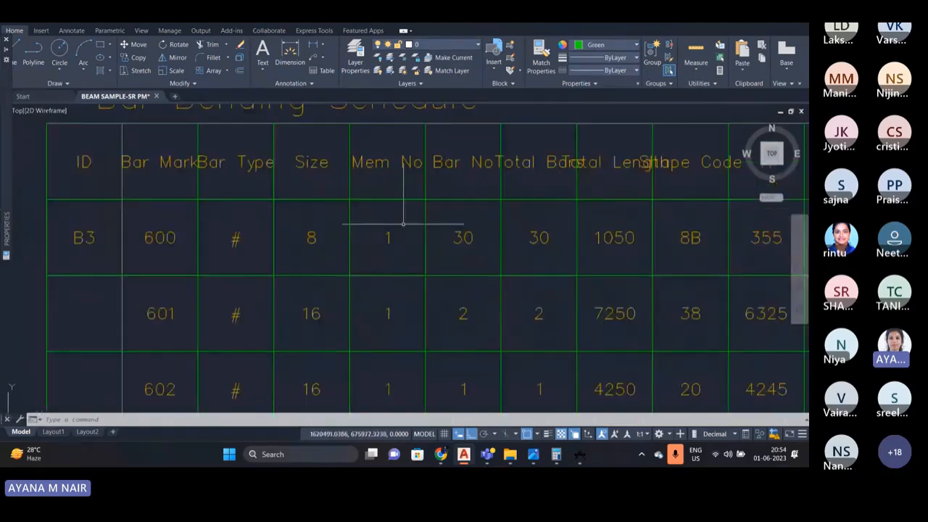
scroll(454, 192, "down", 4)
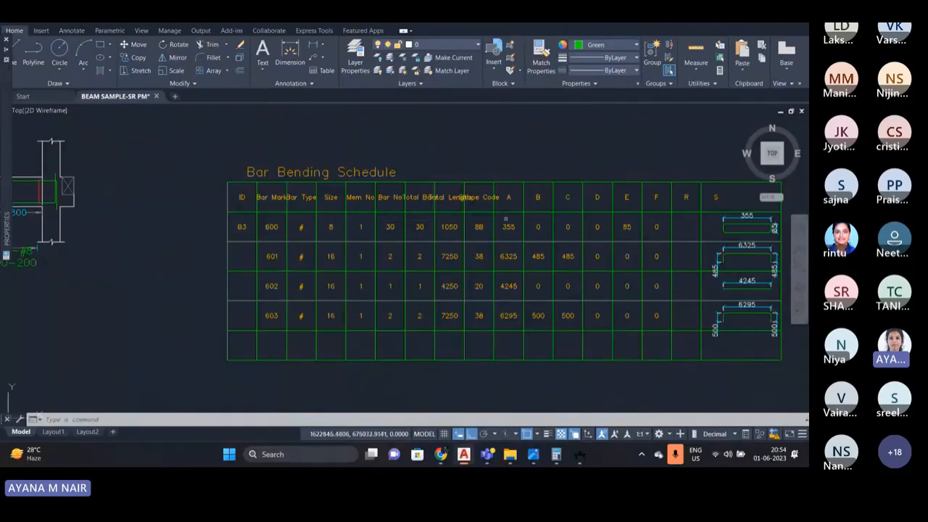
- Examine the schedule's Total Length, Shape Code and dimension columns and bar shape sketches, comparing the bar marks with the corrected B3 beam
scroll(478, 222, "up", 3)
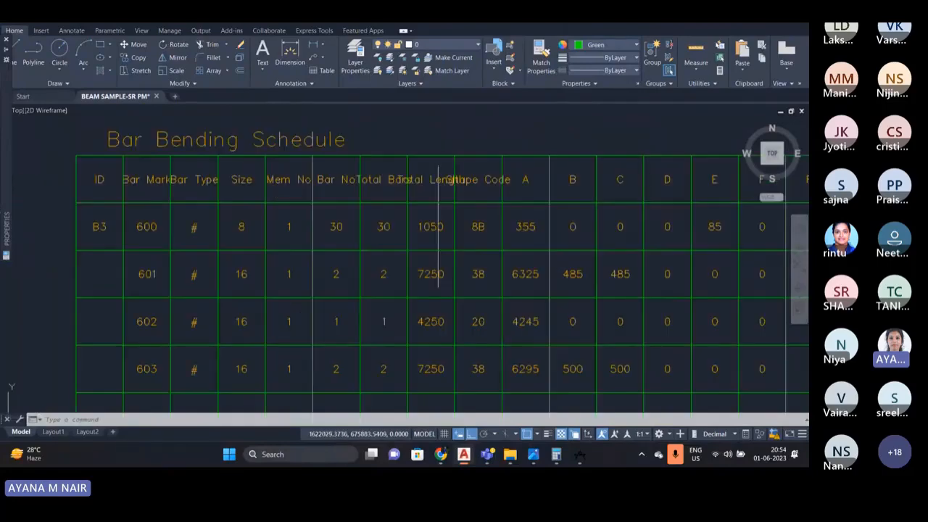
scroll(326, 210, "down", 3)
scroll(716, 231, "up", 5)
scroll(495, 248, "down", 4)
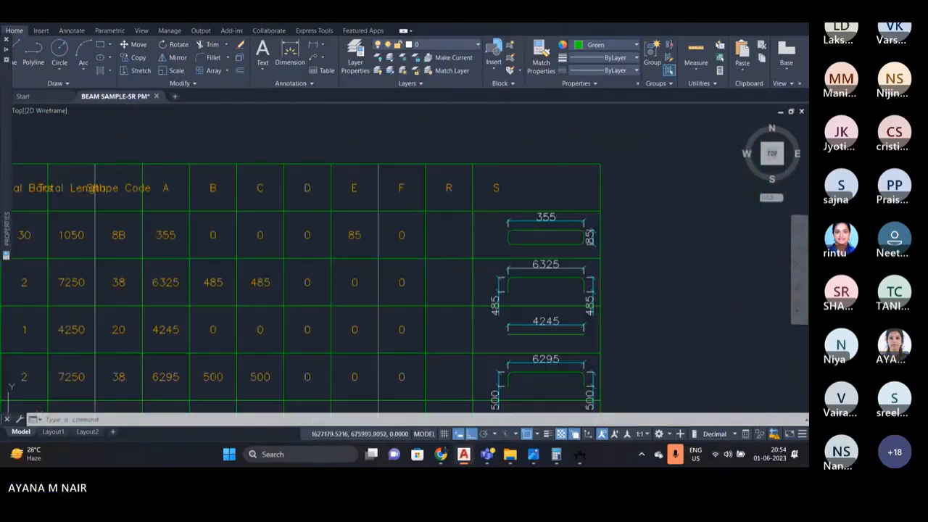
scroll(563, 223, "up", 4)
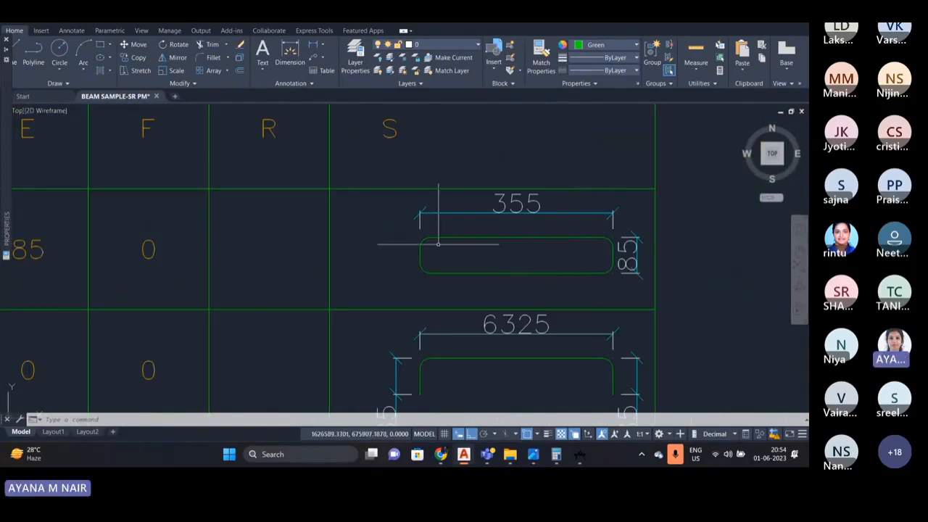
scroll(556, 217, "down", 6)
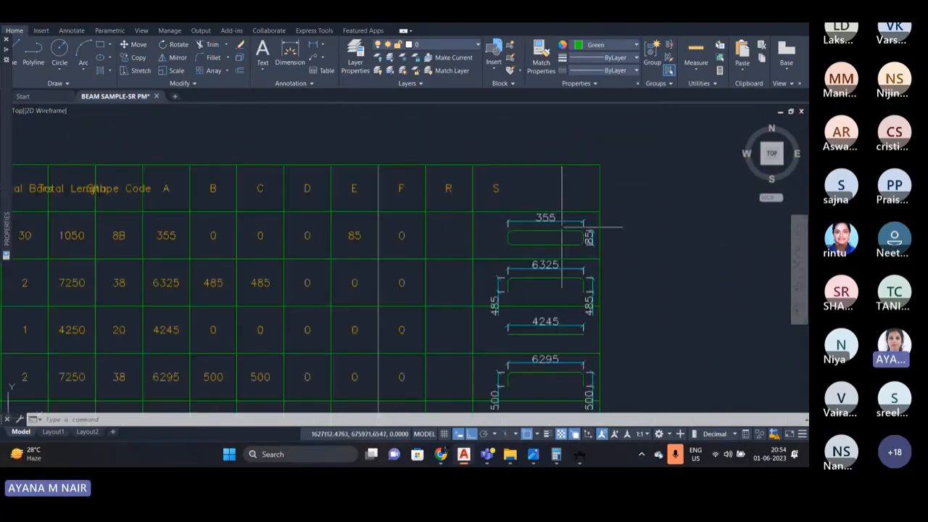
scroll(573, 203, "down", 4)
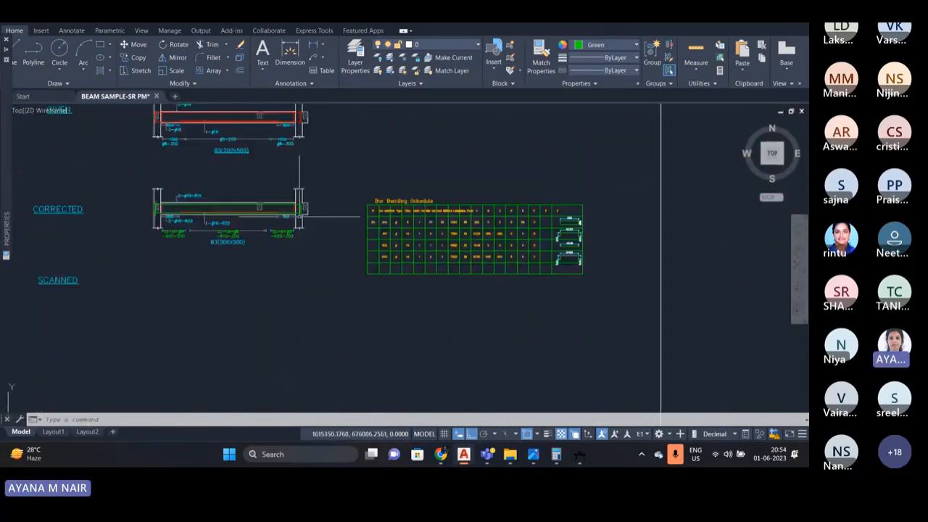
scroll(283, 203, "up", 4)
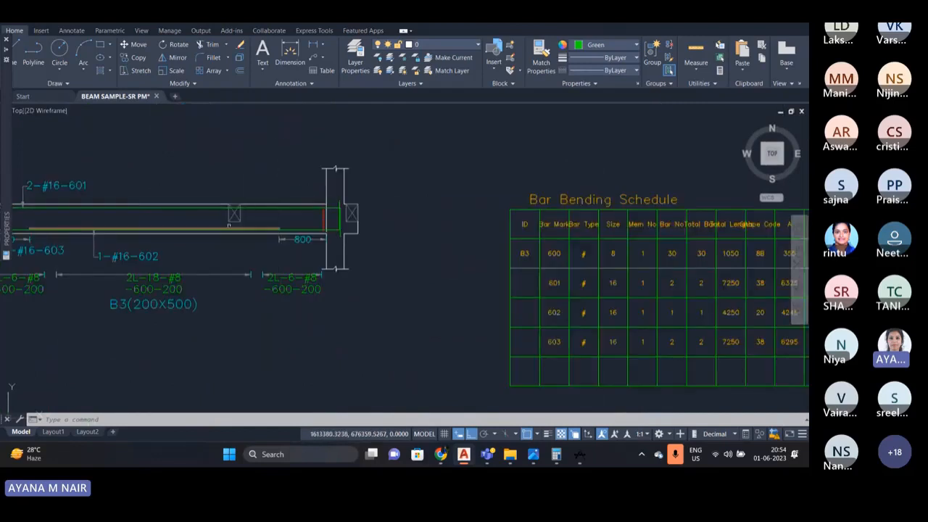
scroll(168, 221, "down", 2)
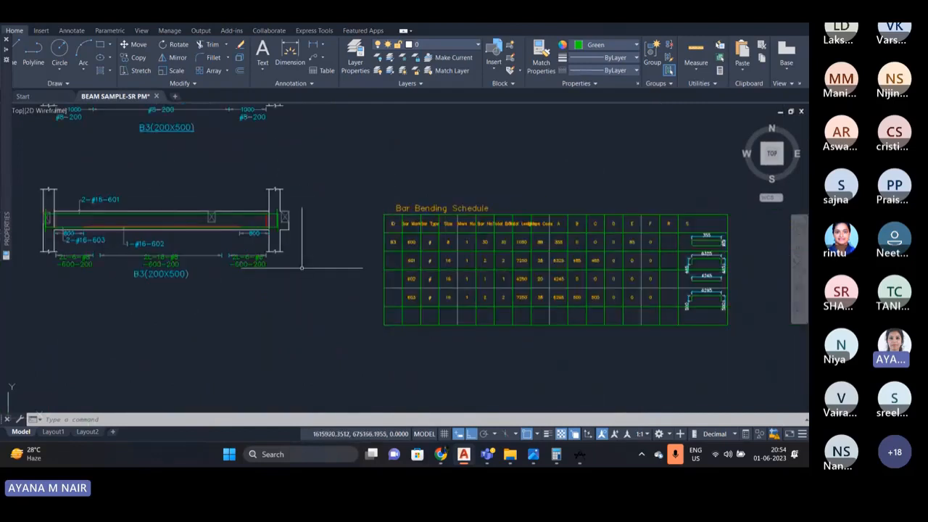
scroll(504, 272, "down", 2)
scroll(631, 267, "up", 2)
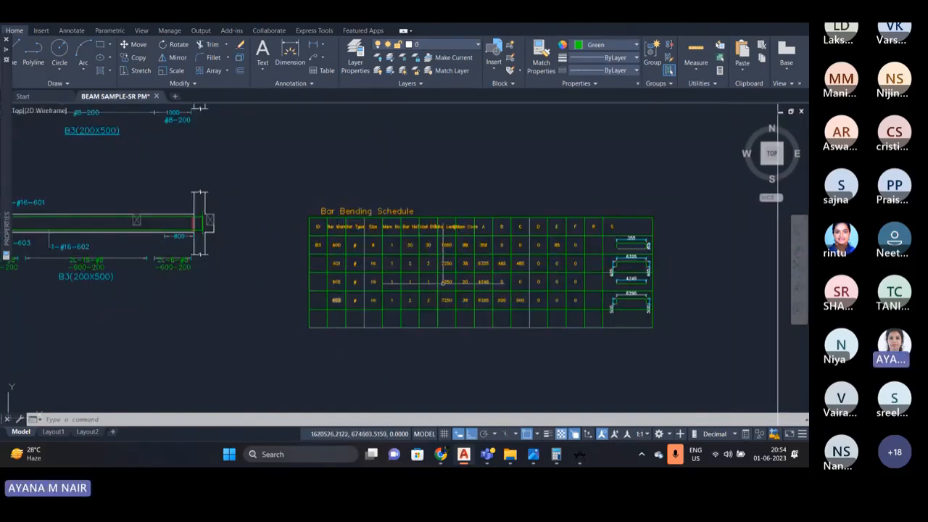
scroll(653, 261, "up", 4)
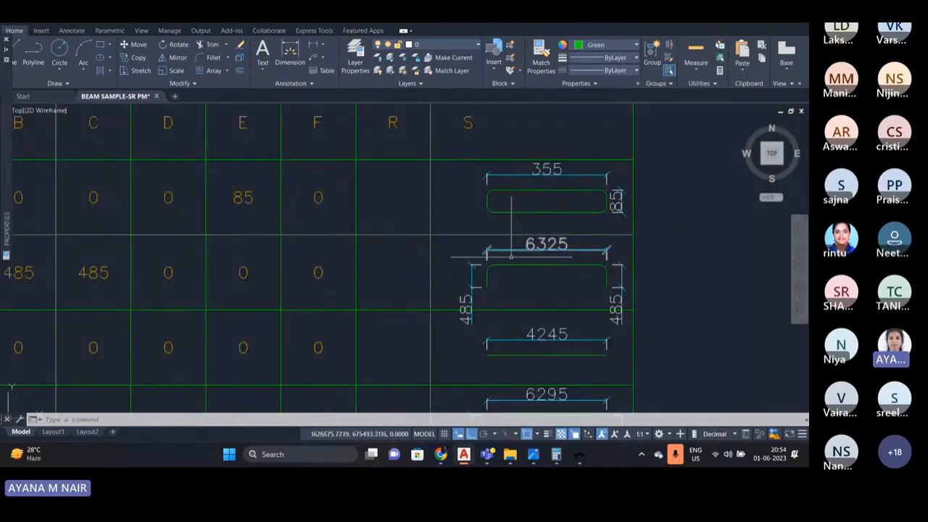
scroll(447, 296, "up", 2)
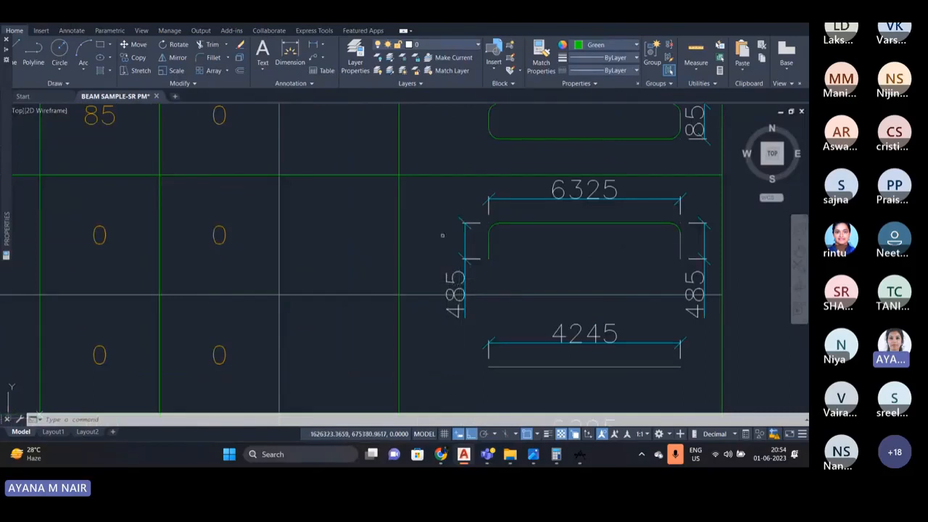
- Compare the Bar Bending Schedule's shape sketches with bars 601, 602 and 603 in the corrected B3 beam
scroll(444, 233, "down", 4)
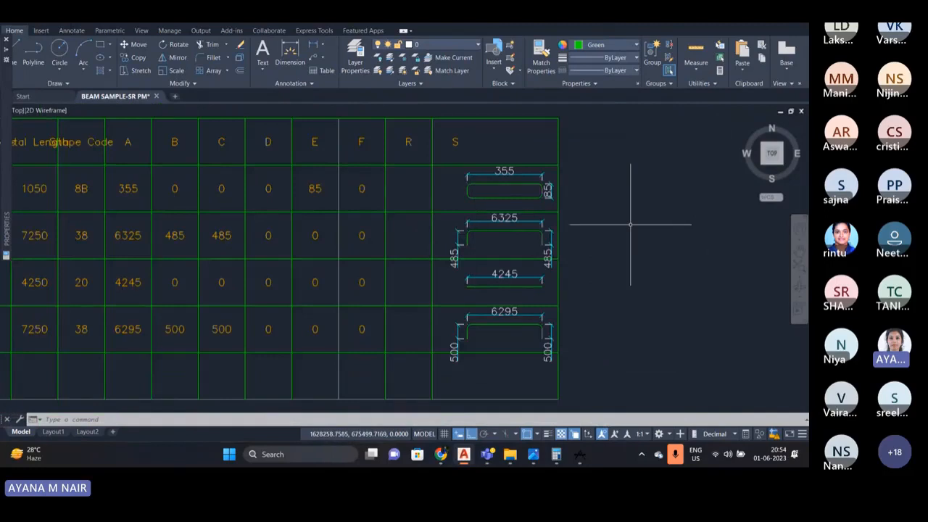
scroll(630, 225, "down", 2)
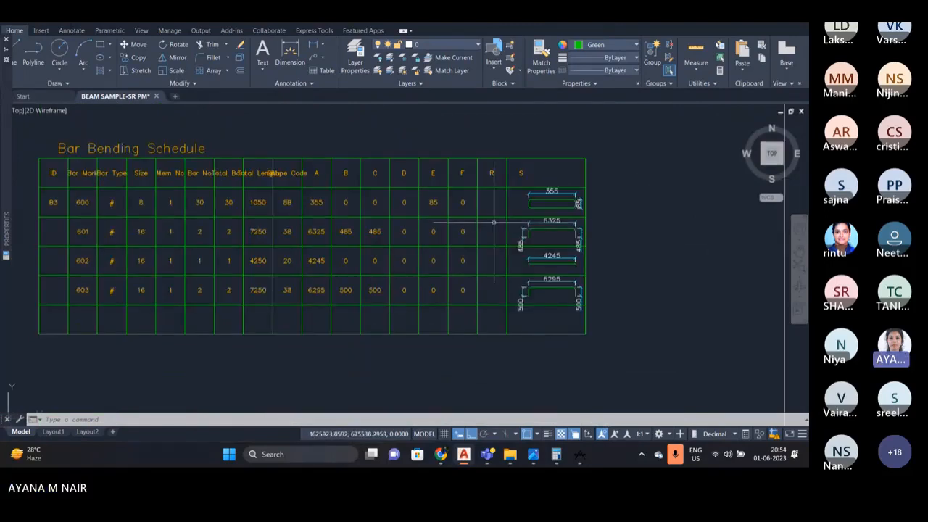
scroll(566, 240, "down", 1)
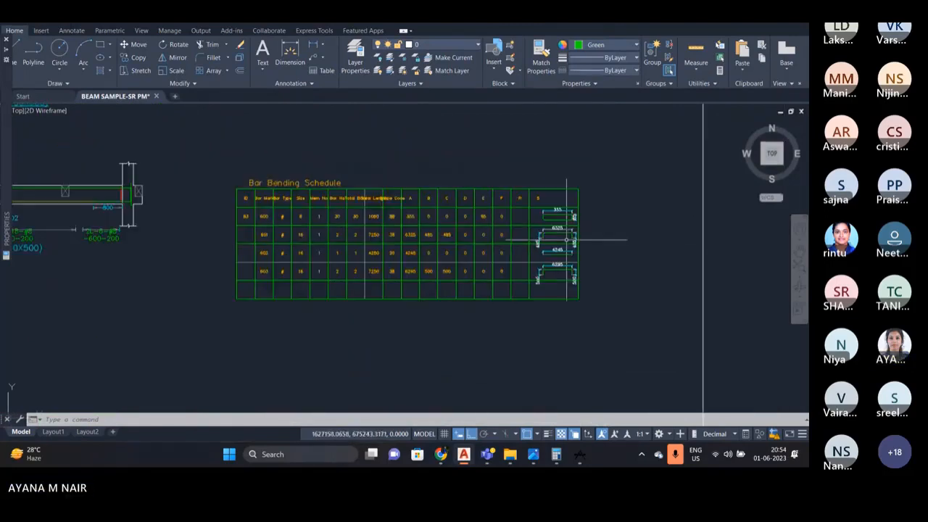
scroll(553, 258, "up", 2)
scroll(552, 259, "down", 6)
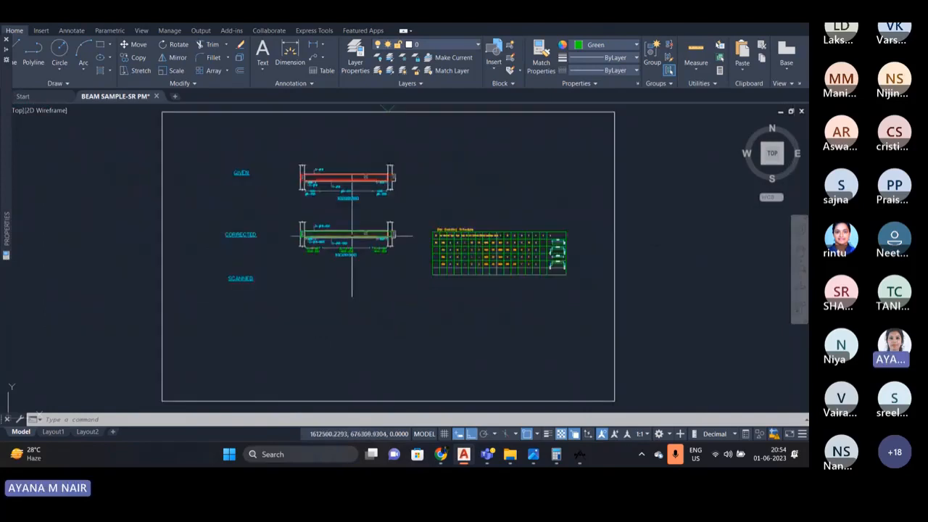
scroll(352, 234, "up", 5)
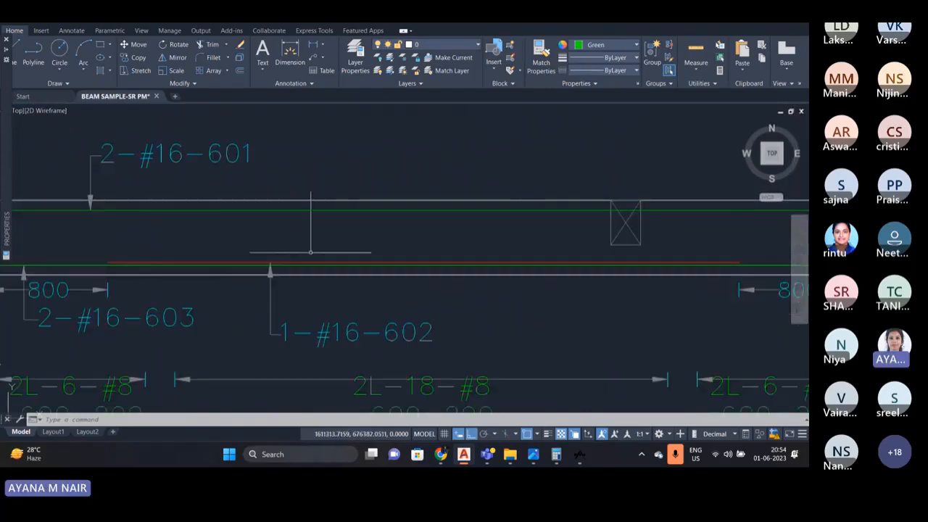
scroll(321, 261, "down", 6)
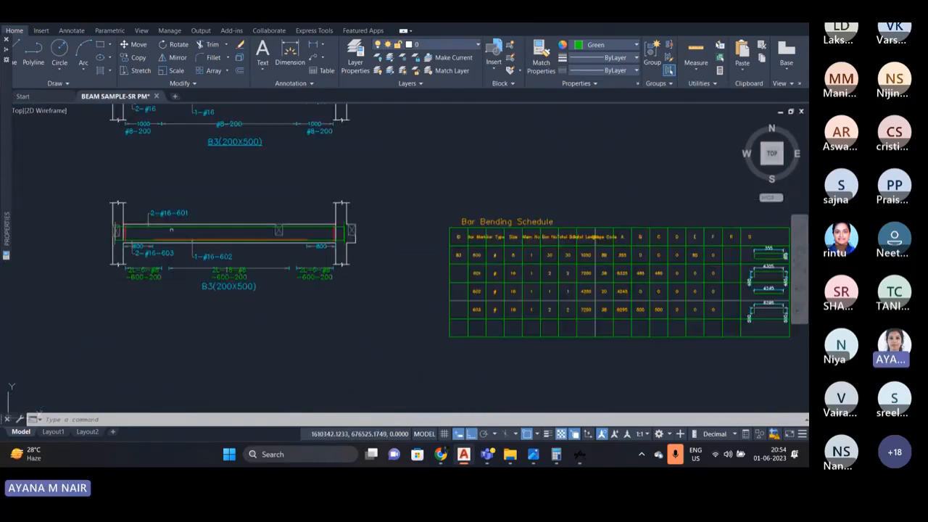
scroll(171, 231, "down", 2)
scroll(537, 250, "up", 6)
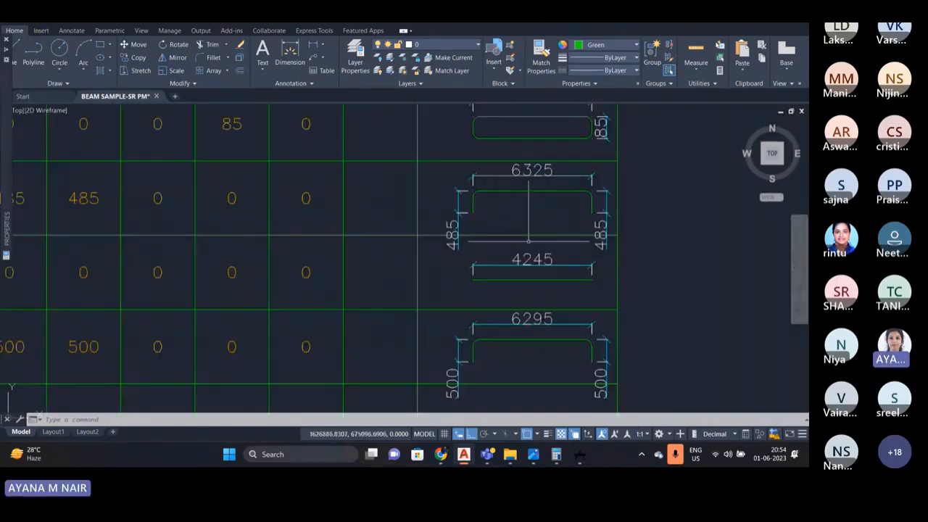
- Review the given and corrected B3 beams side by side with the complete Bar Bending Schedule table
scroll(435, 247, "down", 3)
scroll(501, 233, "down", 3)
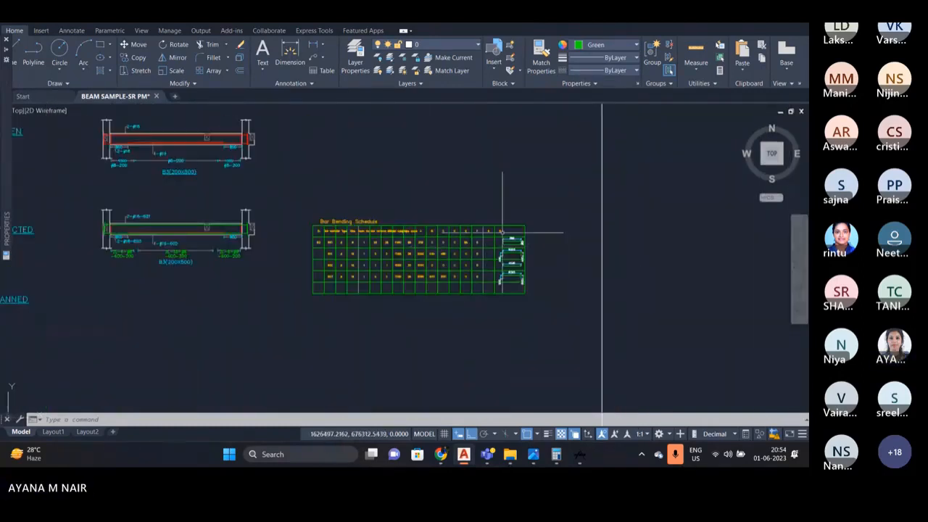
scroll(469, 265, "down", 2)
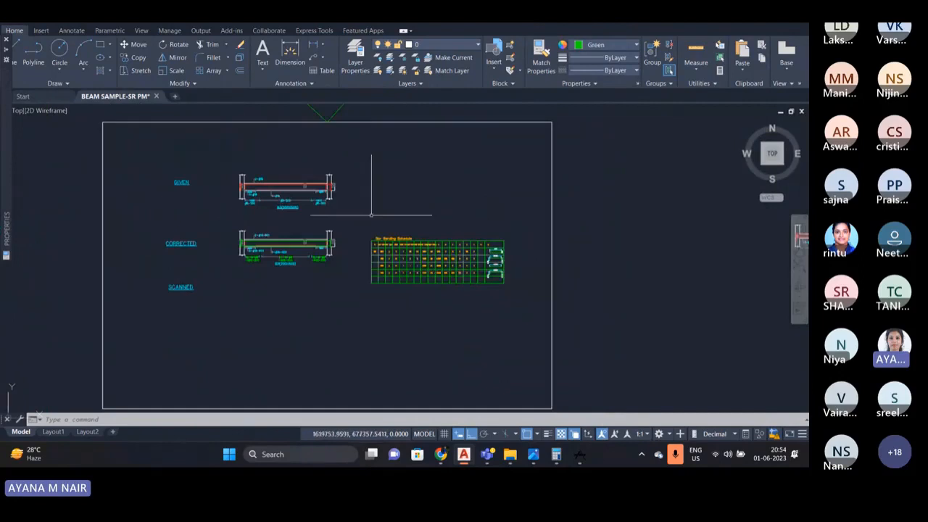
scroll(277, 224, "up", 2)
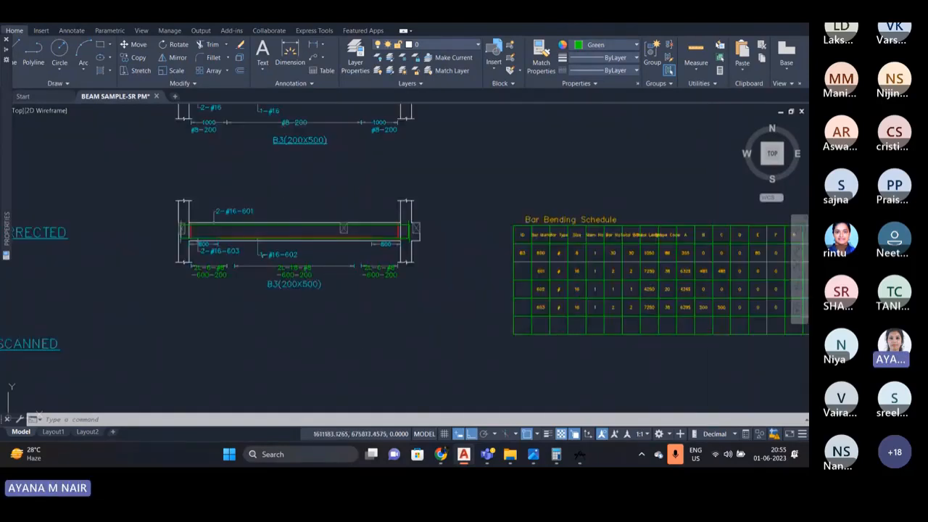
scroll(267, 255, "up", 2)
scroll(185, 231, "down", 2)
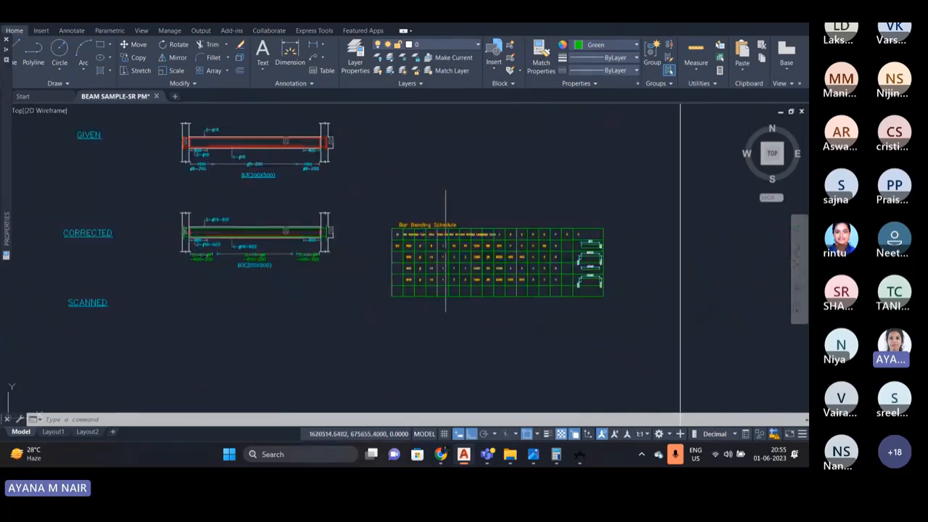
scroll(234, 232, "up", 2)
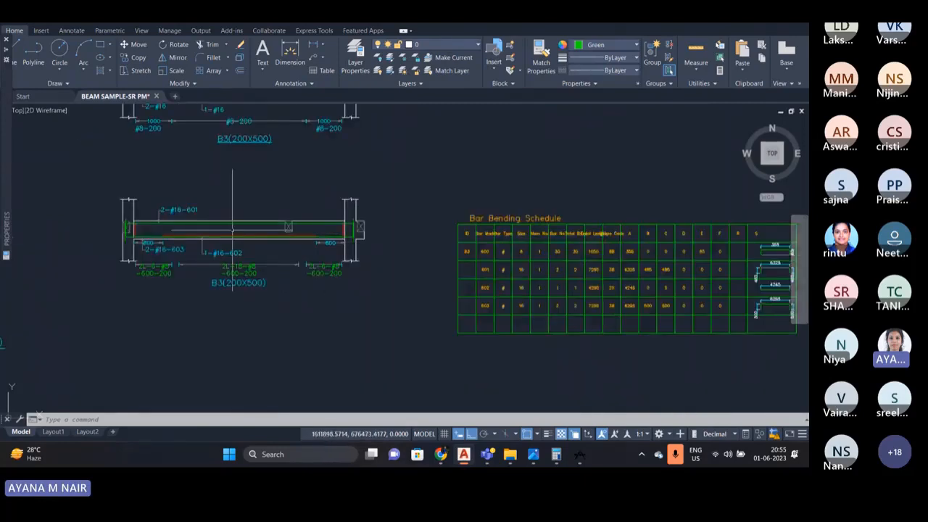
scroll(247, 230, "down", 2)
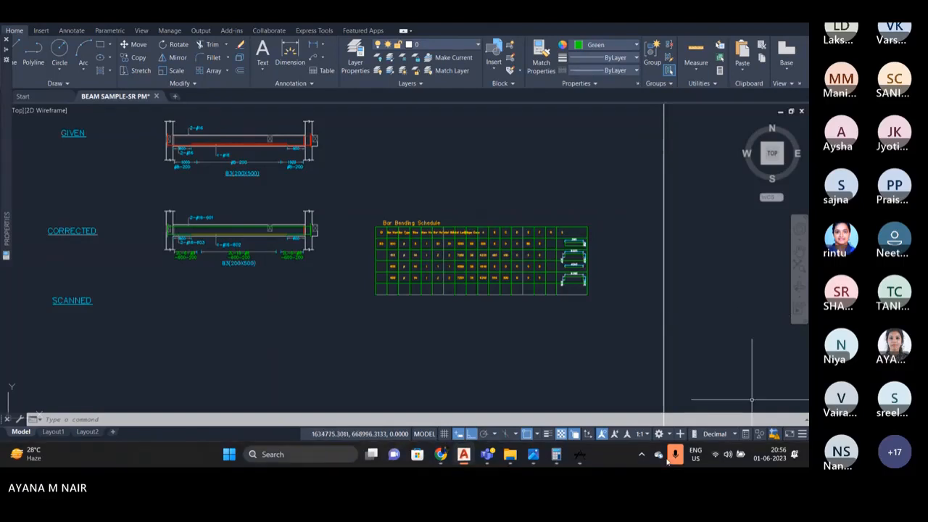
mouse_move(567, 464)
mouse_move(492, 452)
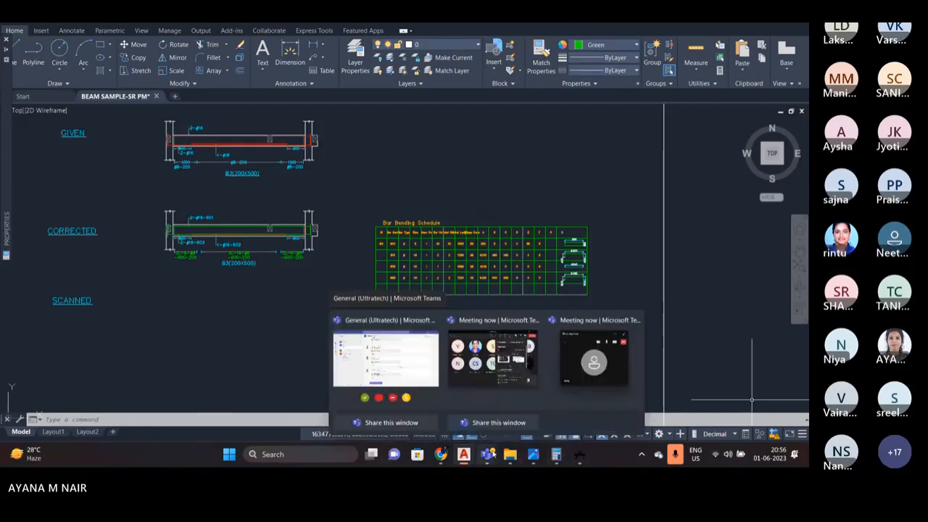
mouse_move(540, 453)
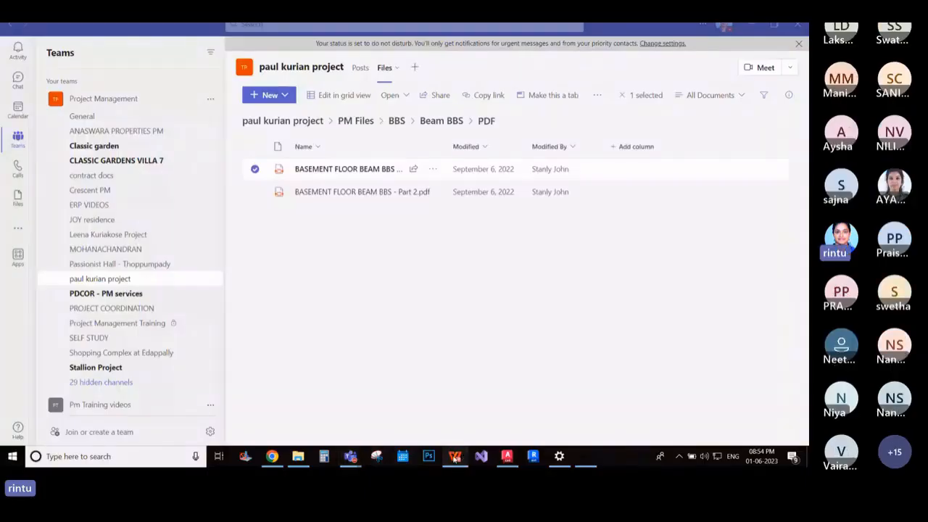
- Switch to the basement floor beam BBS PDF in WPS and examine the beam labels and sizes in its layout plan
left_click(459, 458)
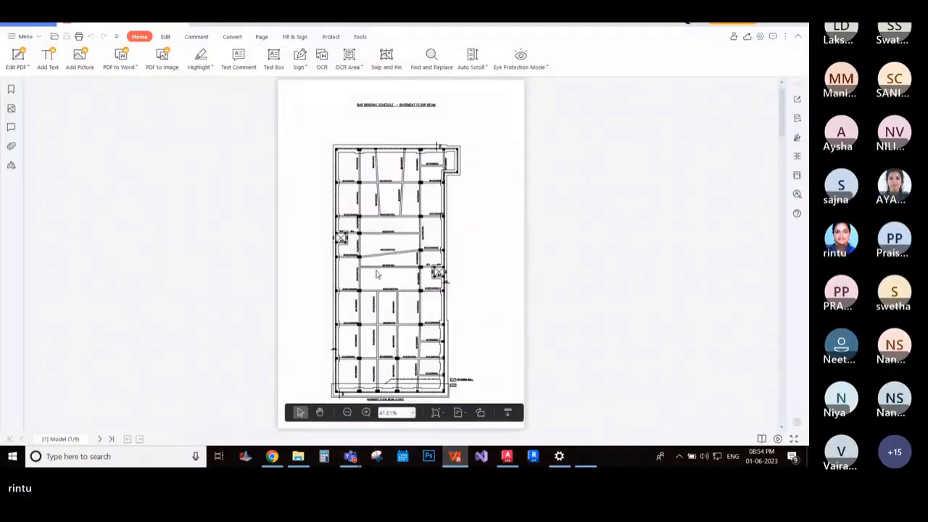
scroll(377, 274, "down", 1)
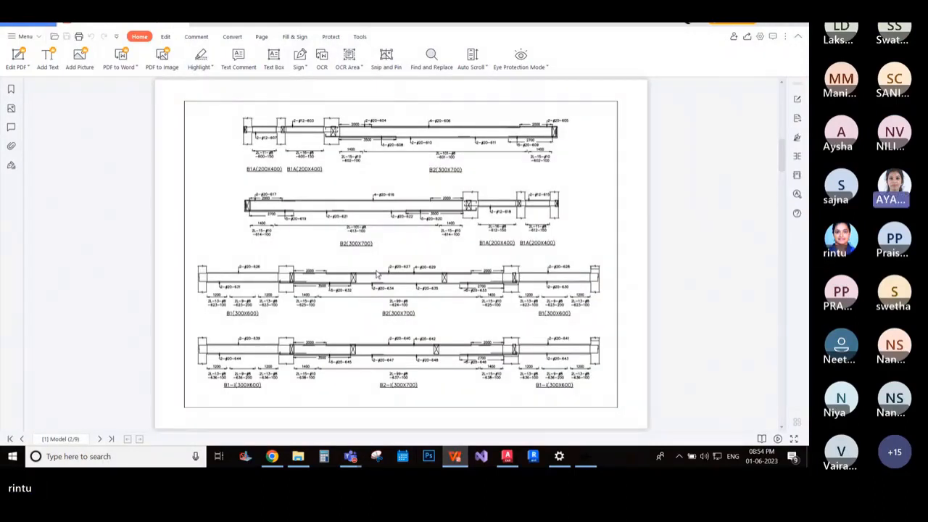
scroll(376, 275, "up", 1)
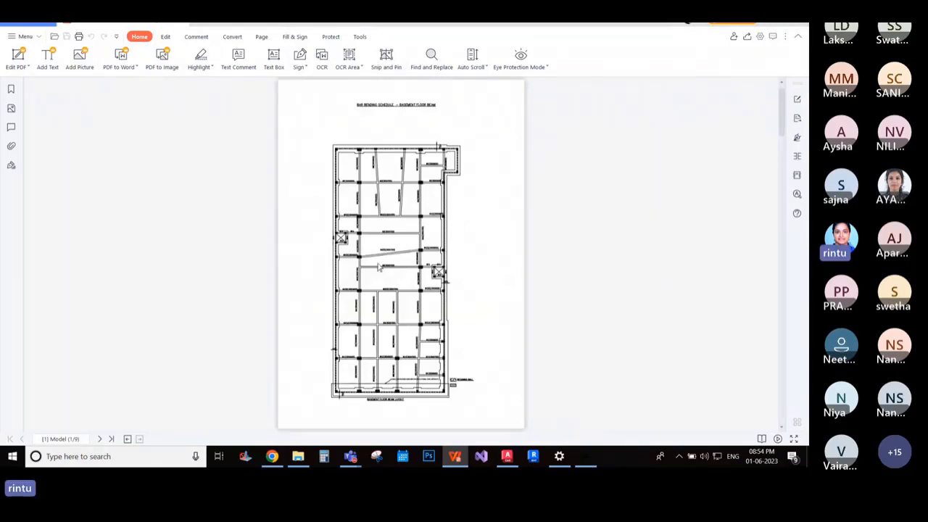
scroll(377, 266, "up", 3, "ctrl")
scroll(378, 266, "up", 2, "ctrl")
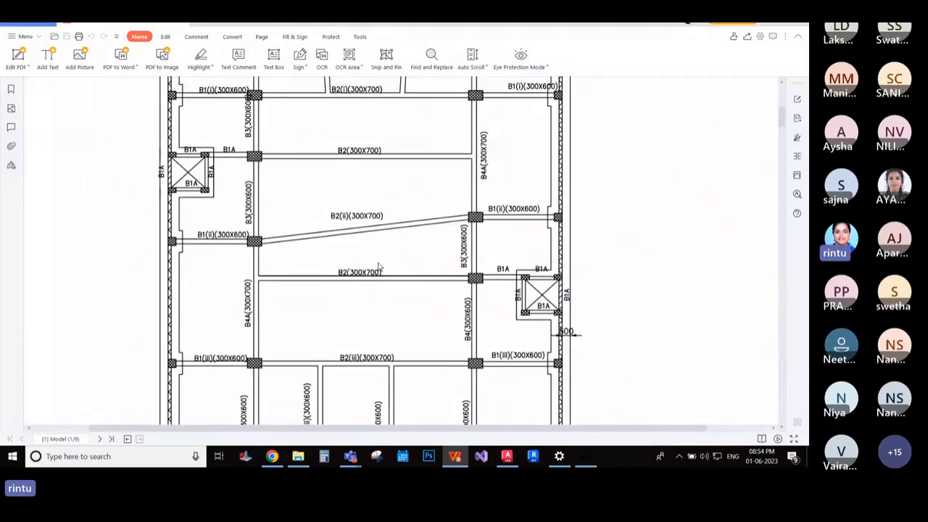
scroll(377, 266, "down", 3)
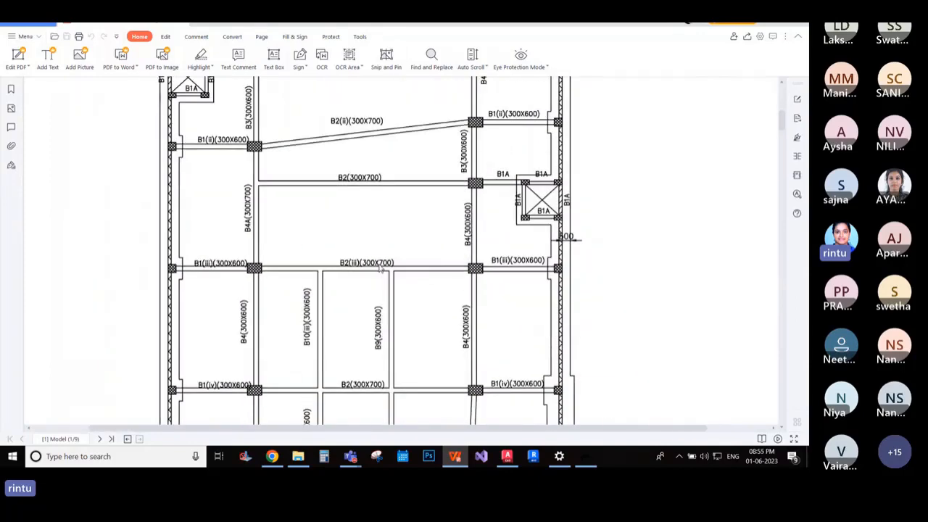
scroll(379, 269, "down", 5, "ctrl")
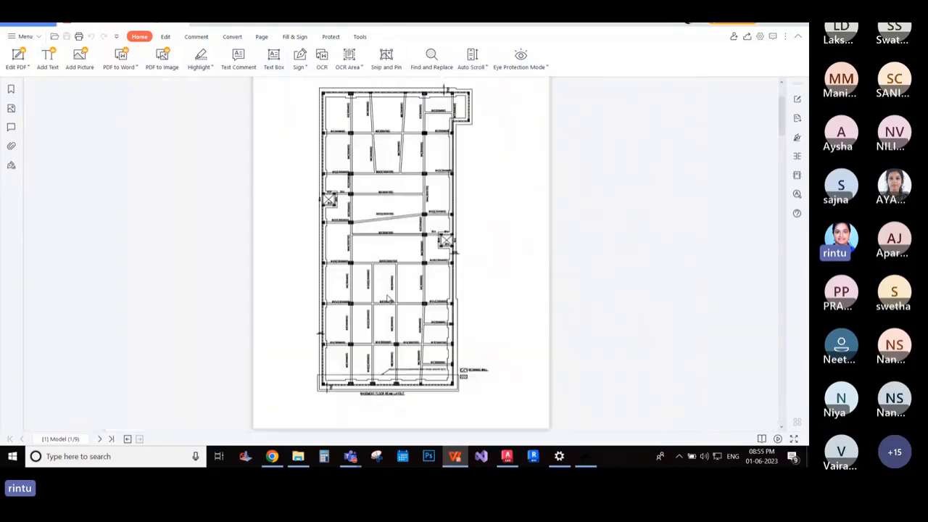
- Examine the PDF's beam elevation pages, focusing on the bar marks, lap lengths and stirrup notes of the B1A and B2 beams
scroll(388, 297, "down", 5)
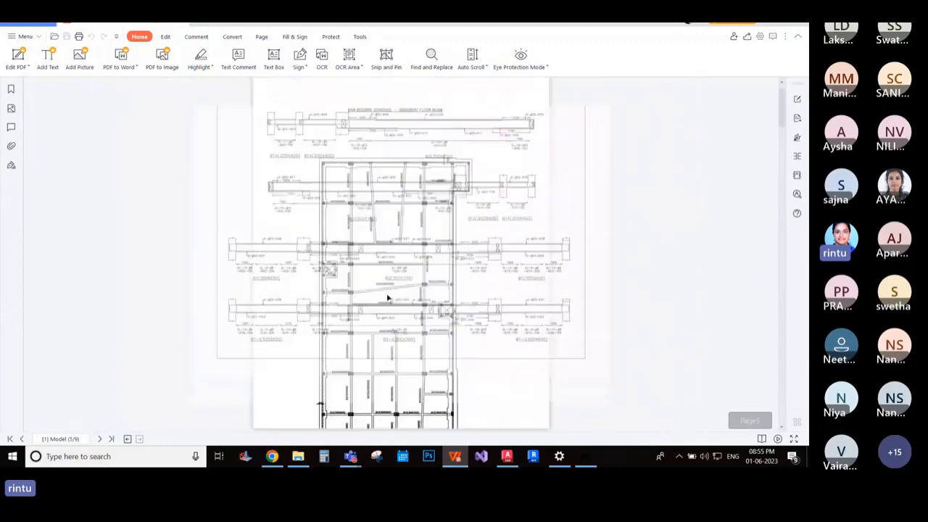
scroll(428, 178, "down", 5)
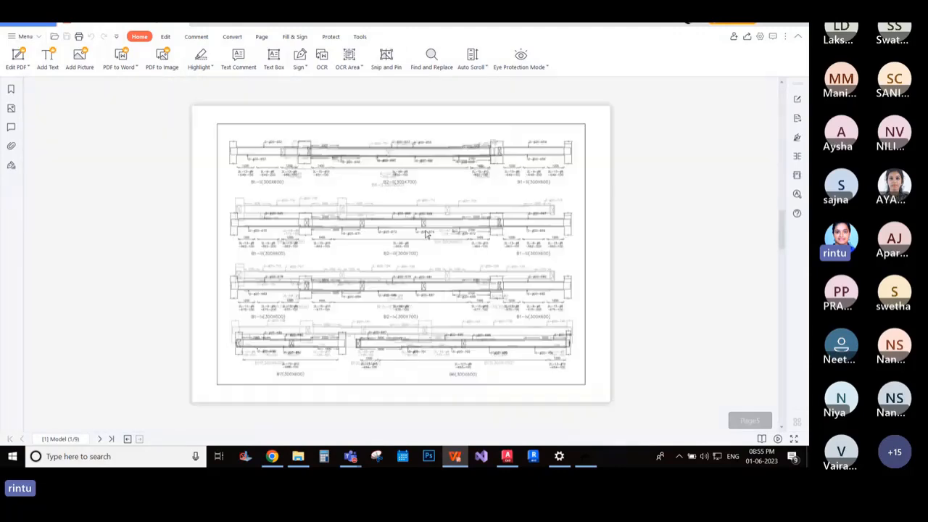
scroll(426, 234, "up", 6)
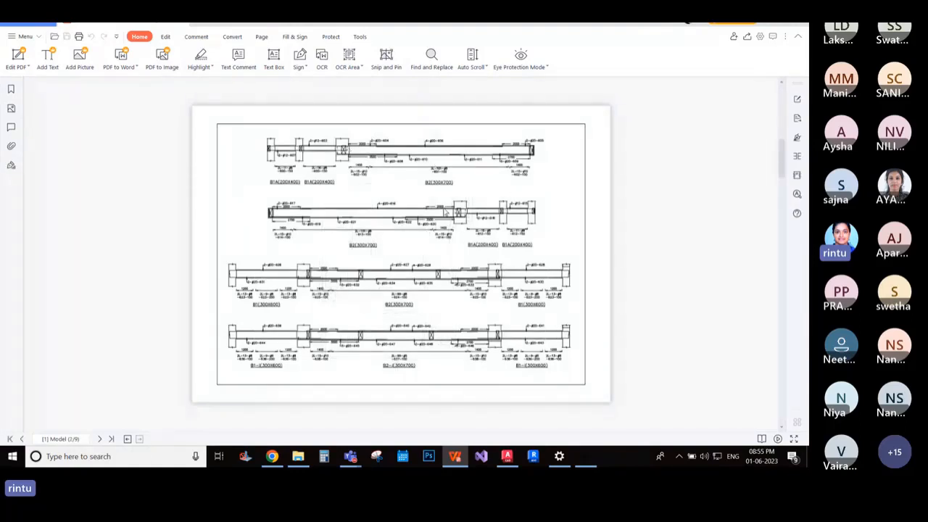
scroll(360, 222, "up", 5, "ctrl")
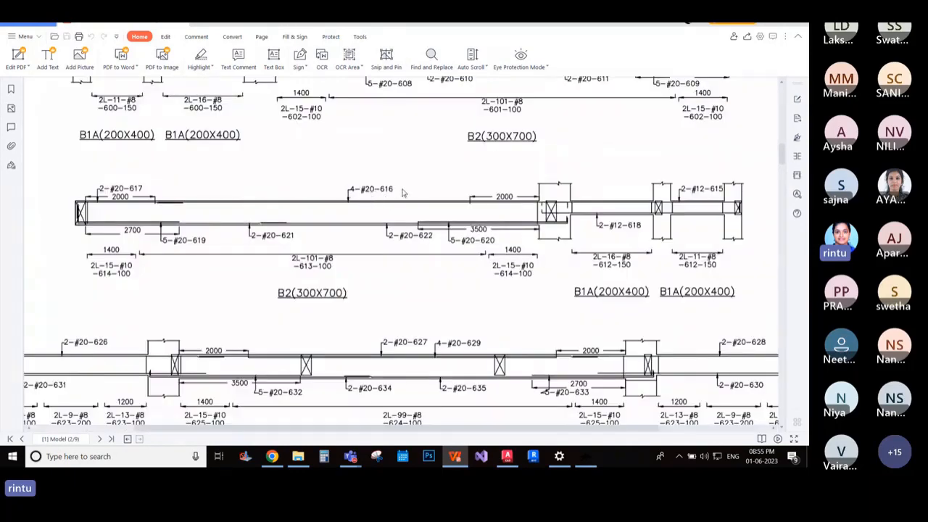
scroll(396, 192, "down", 1, "ctrl")
scroll(396, 193, "down", 2, "ctrl")
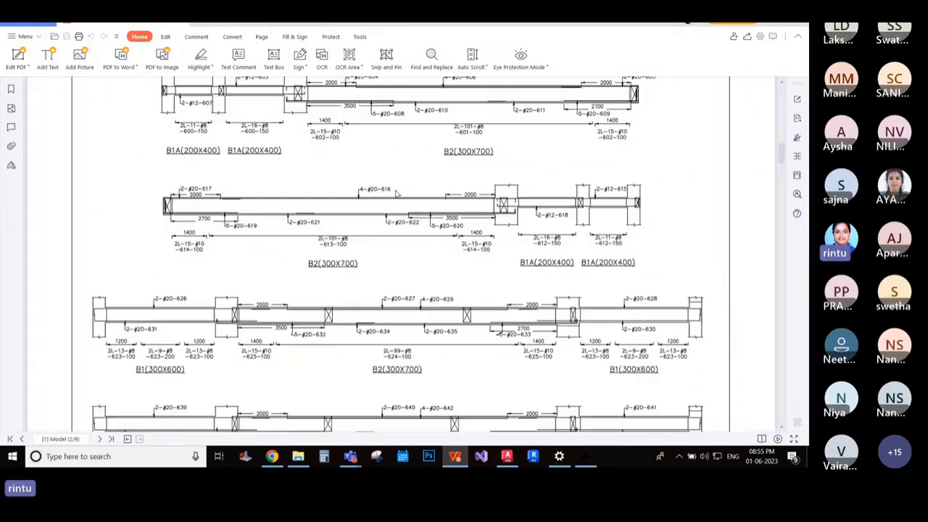
- Examine the PDF's Bar Bending Schedule and Weight details tables, and return to the first beam elevation page
scroll(397, 193, "down", 5)
scroll(432, 254, "down", 15)
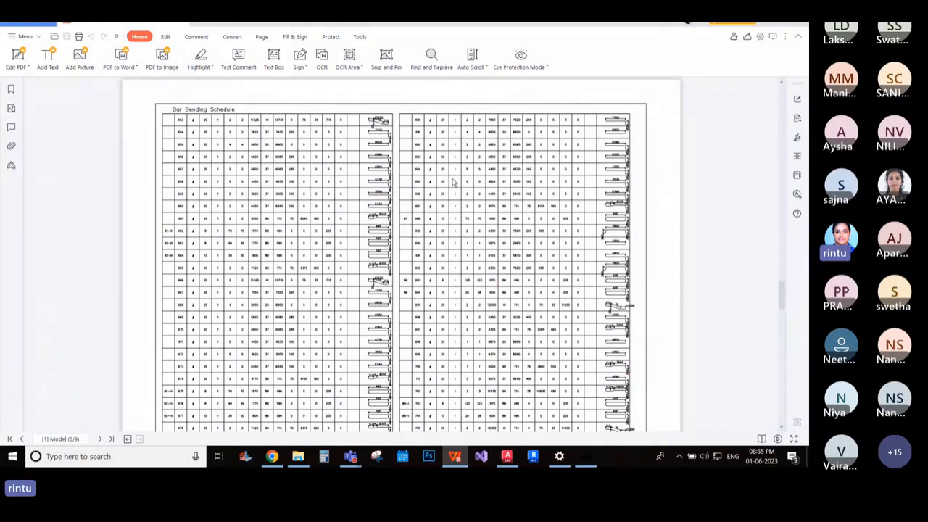
scroll(455, 182, "down", 1, "ctrl")
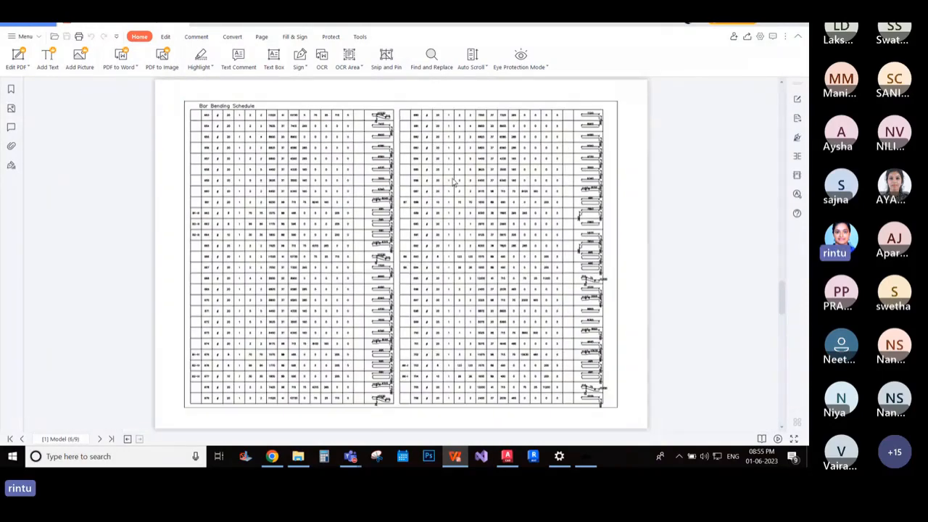
scroll(455, 182, "down", 2)
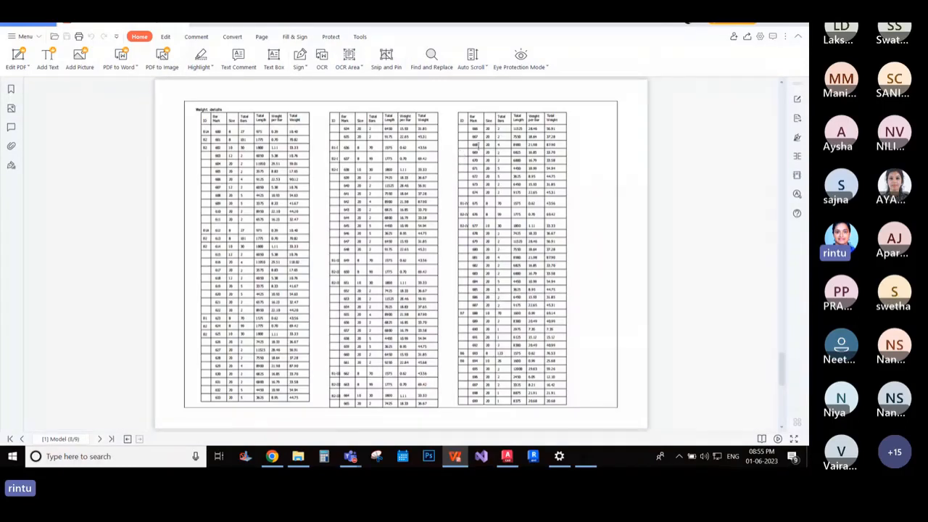
scroll(439, 163, "up", 6)
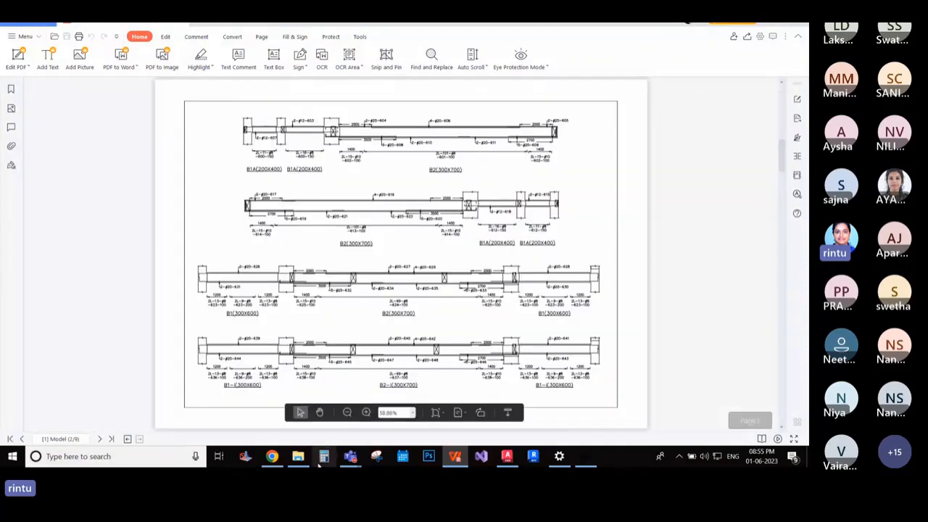
- Open the BEAM SAMPLE-SR PM drawing from the BEAM BBS folder in AutoCAD, continuing past the foreign DWG notice
left_click(298, 456)
left_click(444, 173)
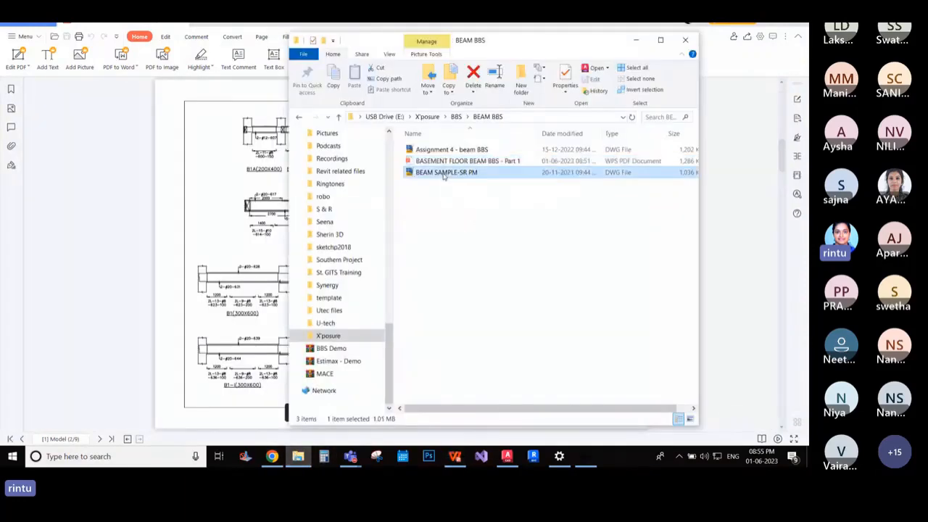
double_click(443, 173)
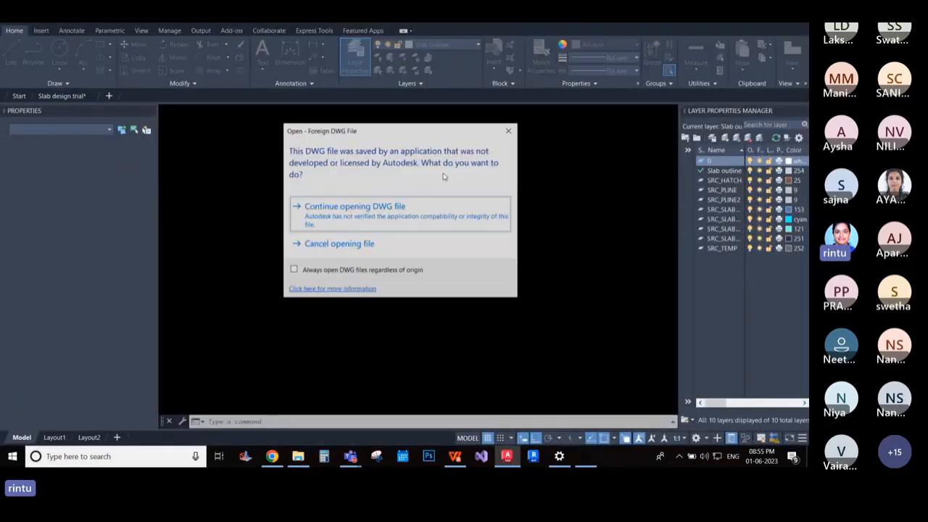
left_click(364, 217)
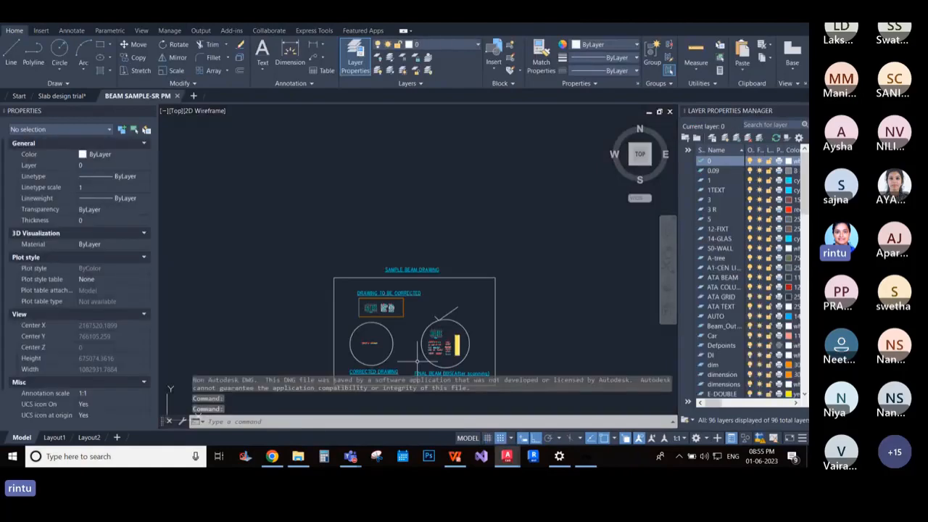
- Examine the B20 to B24 beam elevations in the final beam BBS area, focusing on bar marks, extra bars and stirrup notes
scroll(433, 356, "up", 2)
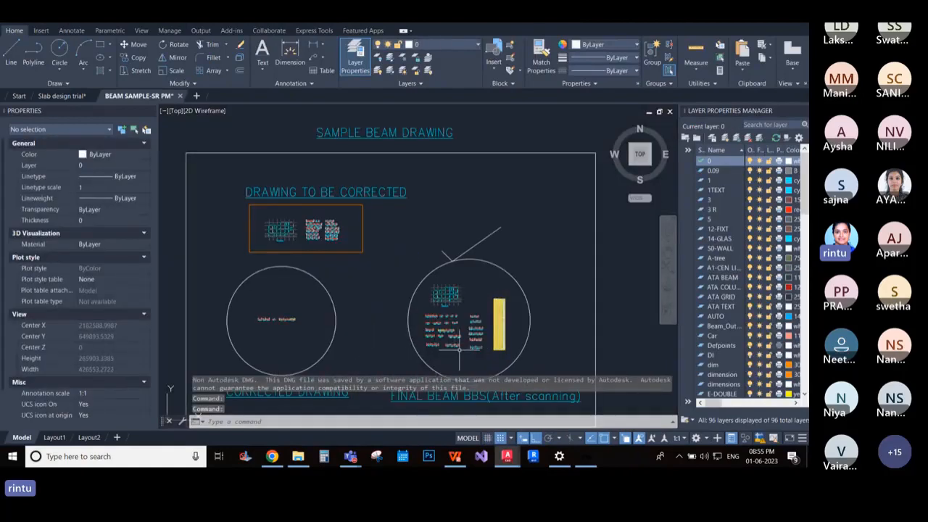
scroll(483, 319, "up", 5)
scroll(501, 304, "up", 6)
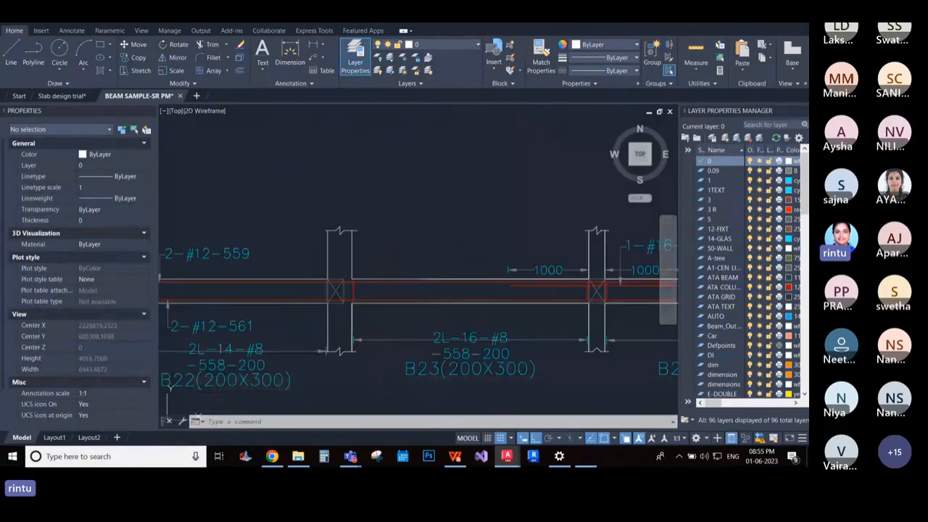
left_click(435, 281)
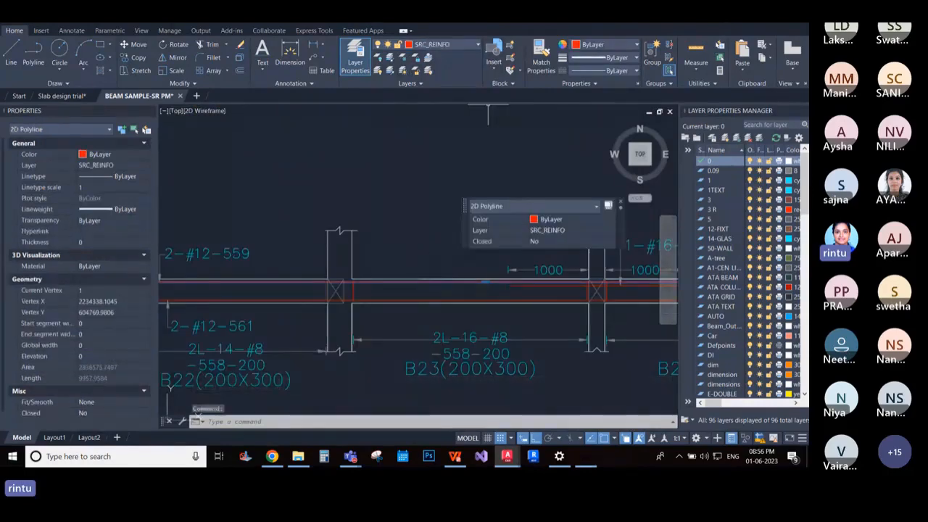
key("Escape")
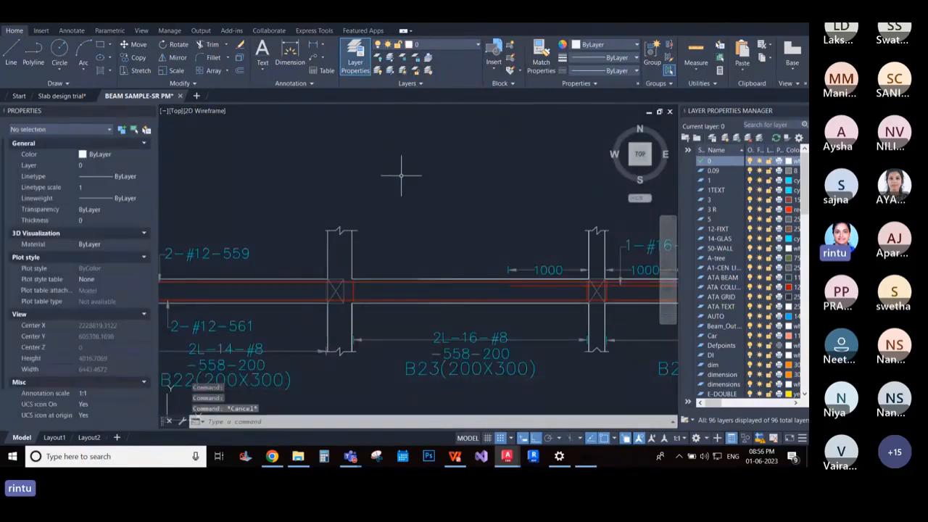
scroll(471, 225, "down", 6)
scroll(468, 231, "down", 3)
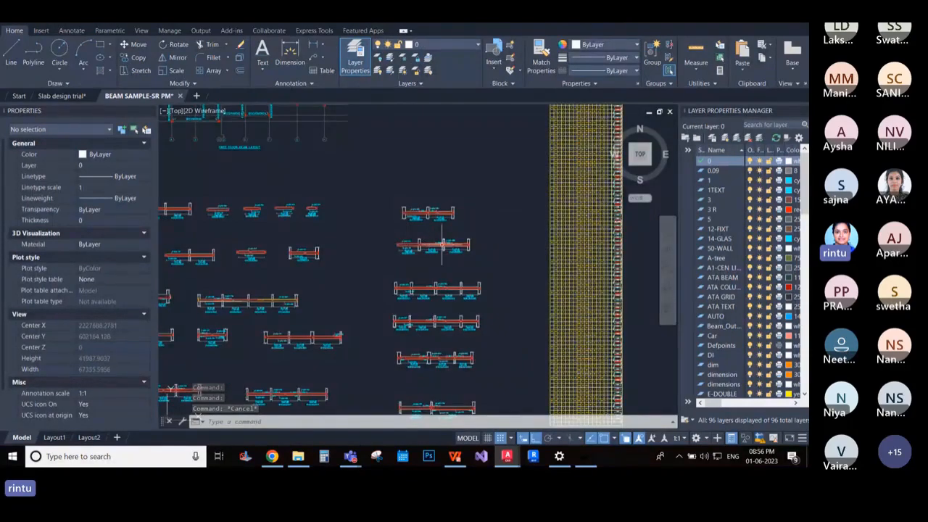
scroll(425, 233, "up", 4)
scroll(428, 233, "down", 4)
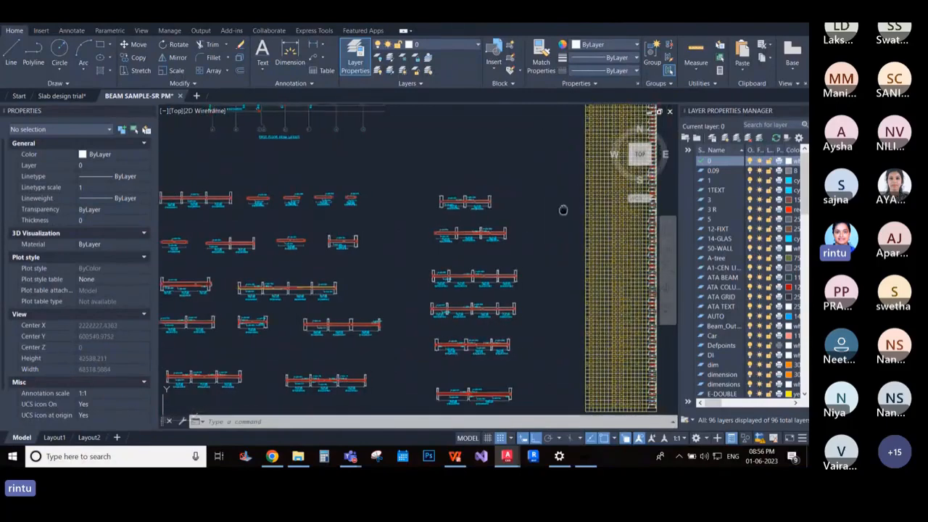
scroll(532, 242, "up", 2)
scroll(418, 206, "up", 2)
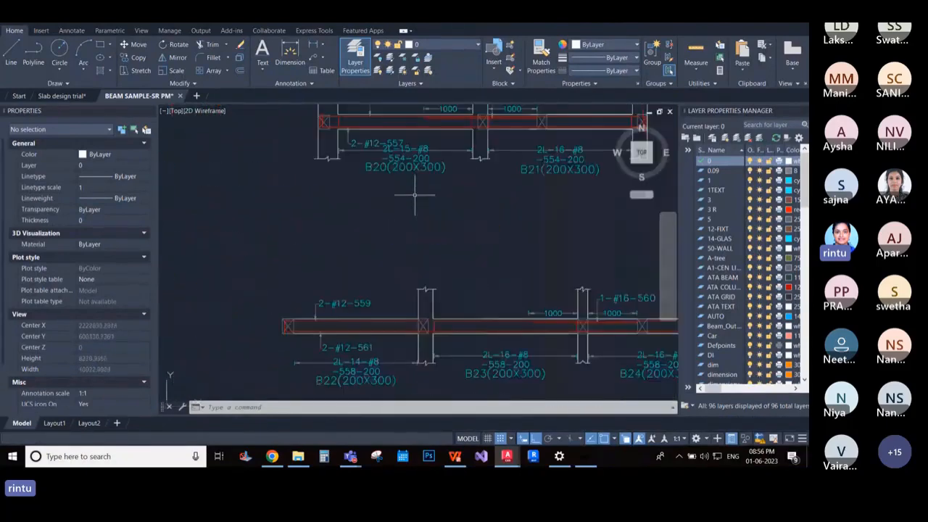
- Examine the bar marks and stirrup notes of the three-span B1A beam elevation in the final beam BBS area
scroll(416, 192, "down", 5)
scroll(417, 196, "down", 1)
scroll(315, 215, "down", 1)
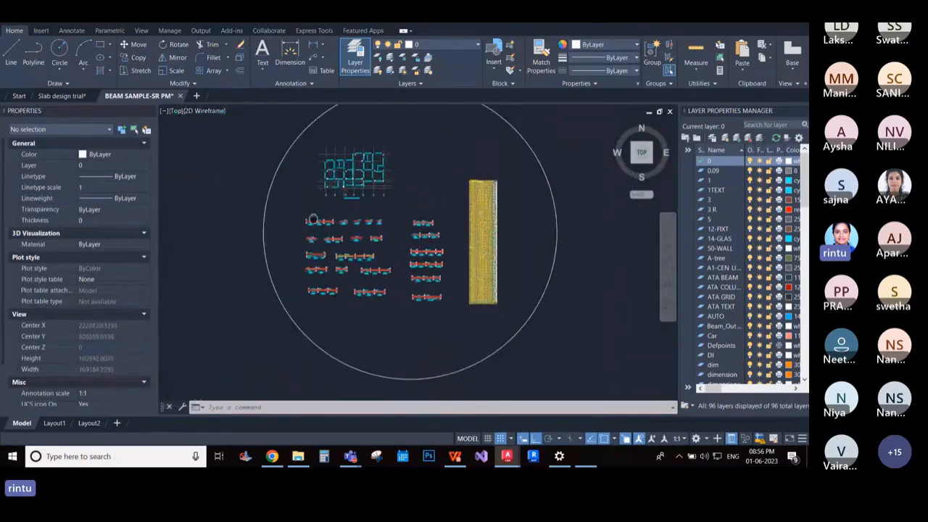
scroll(312, 217, "up", 5)
scroll(310, 223, "up", 5)
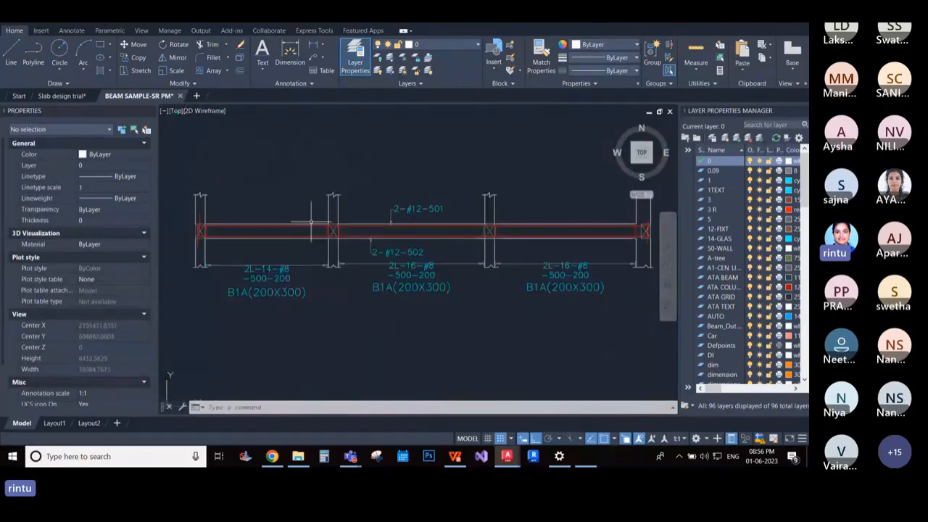
scroll(314, 217, "down", 6)
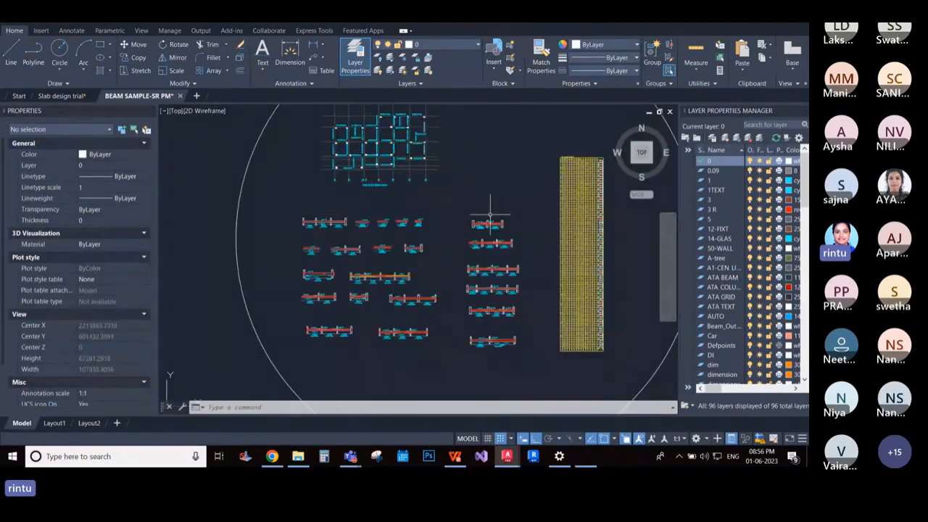
- Examine the Bar Bending Schedule table beside the beam elevations, and return to the overview of the final beam BBS
middle_click_drag(491, 215, 422, 215)
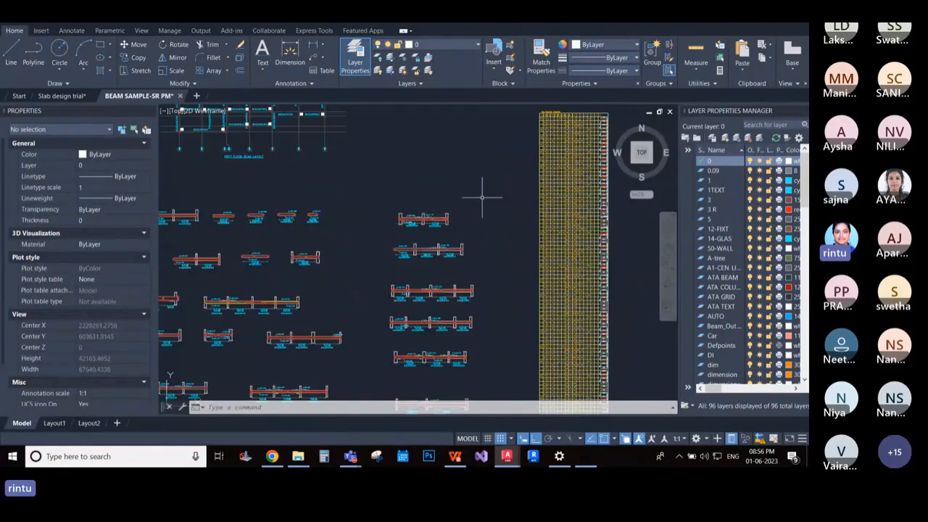
middle_click_drag(511, 181, 502, 185)
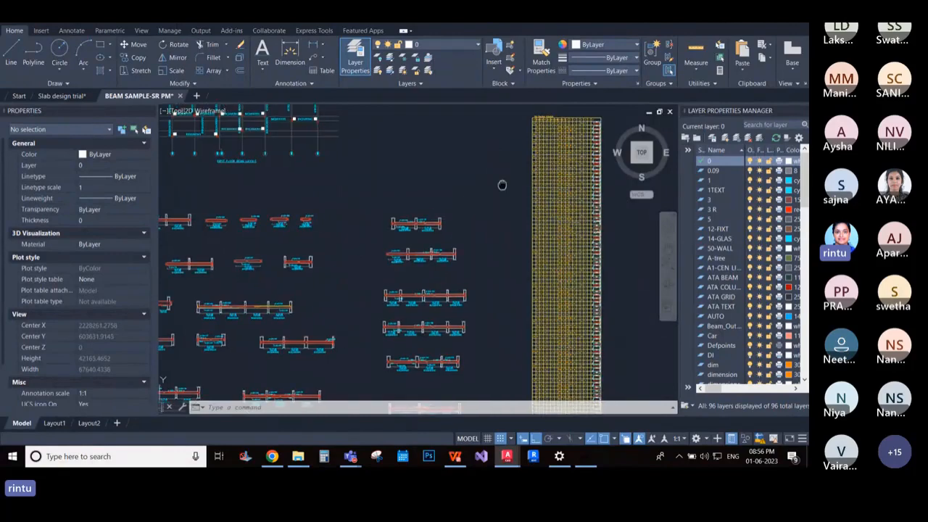
scroll(534, 149, "up", 6)
middle_click_drag(422, 218, 434, 216)
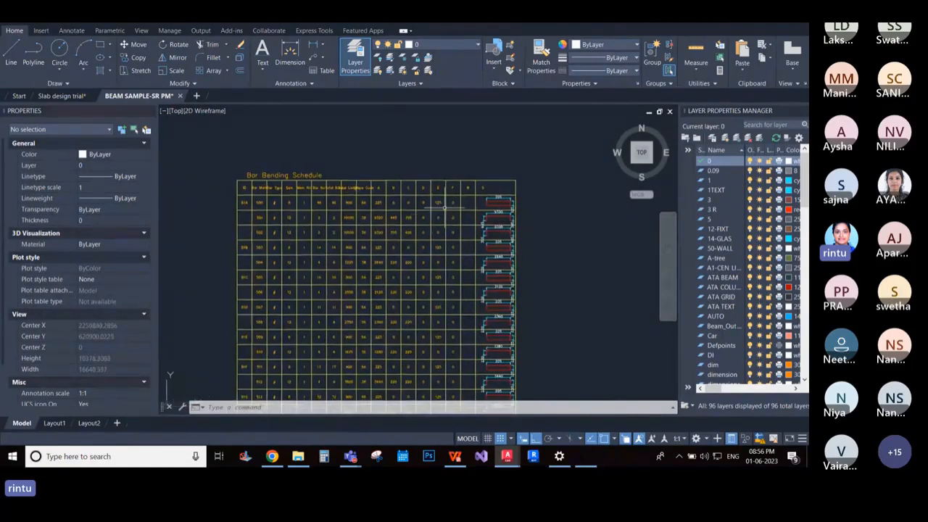
scroll(428, 212, "down", 4)
scroll(426, 210, "down", 8)
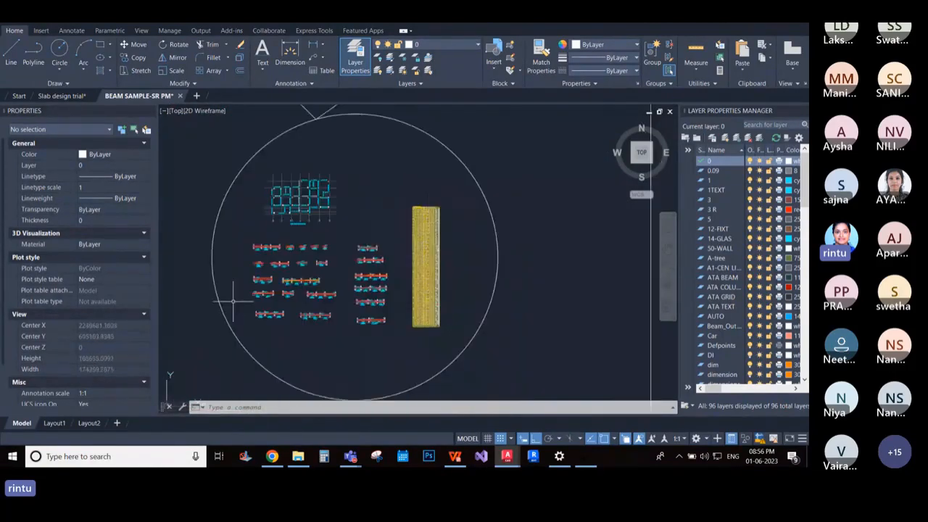
scroll(242, 289, "up", 2)
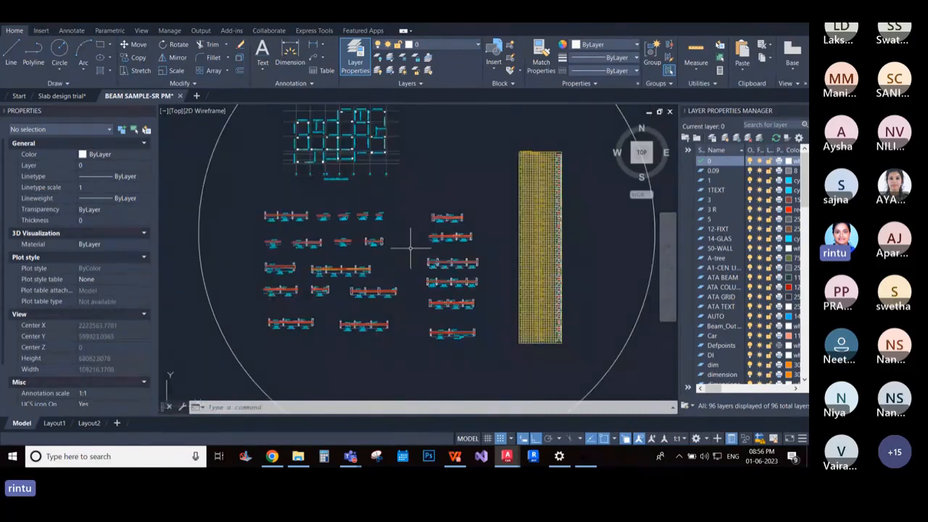
scroll(410, 249, "down", 2)
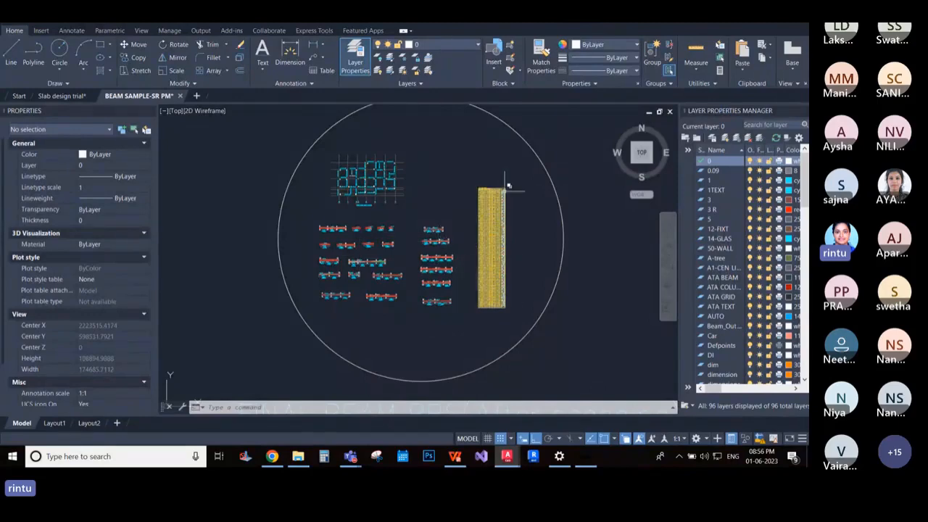
- Examine the beam layout and the unmarked B3 and B4 elevations in the drawing to be corrected
scroll(508, 191, "up", 1)
scroll(530, 218, "down", 3)
scroll(291, 139, "up", 1)
scroll(290, 140, "up", 3)
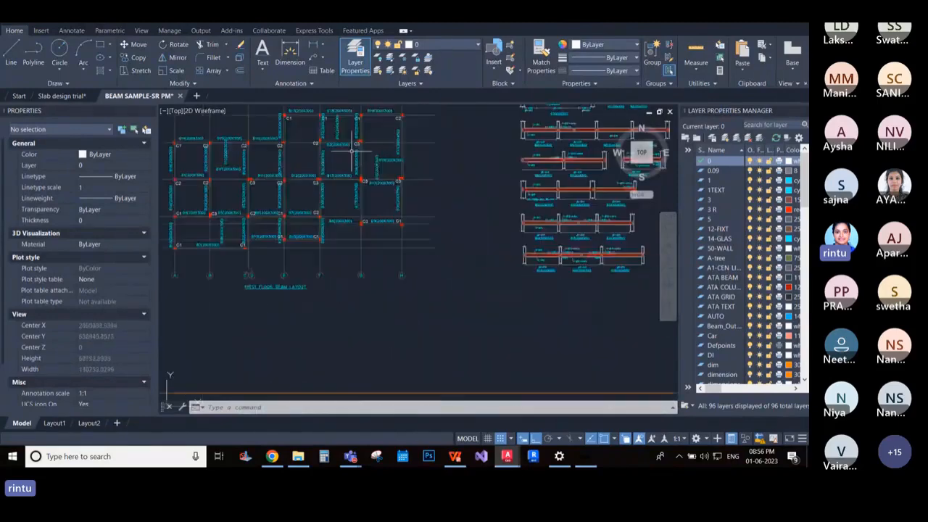
scroll(468, 167, "up", 2)
scroll(469, 177, "up", 3)
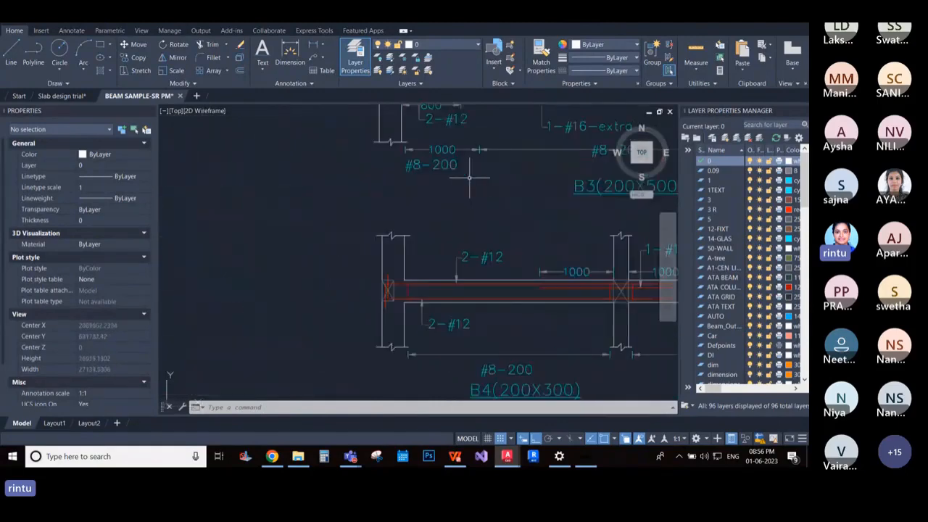
scroll(461, 173, "down", 5)
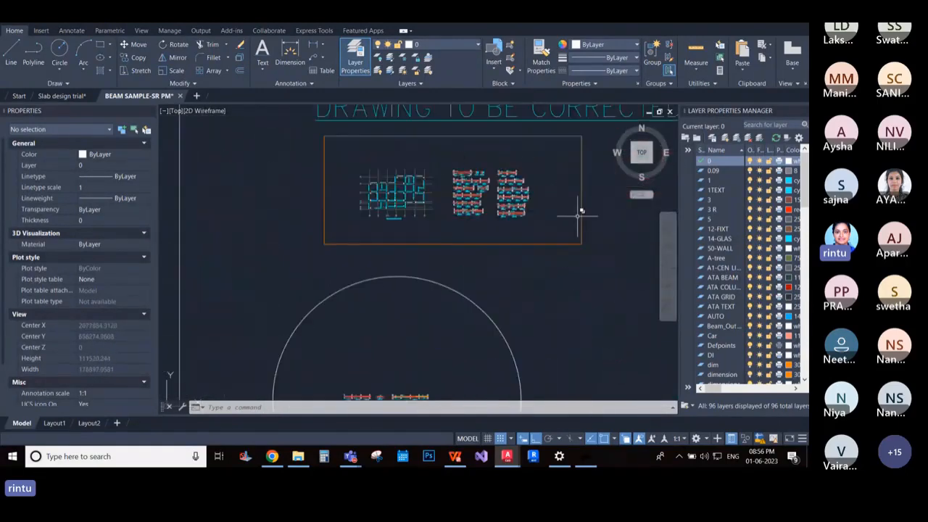
scroll(428, 208, "down", 5)
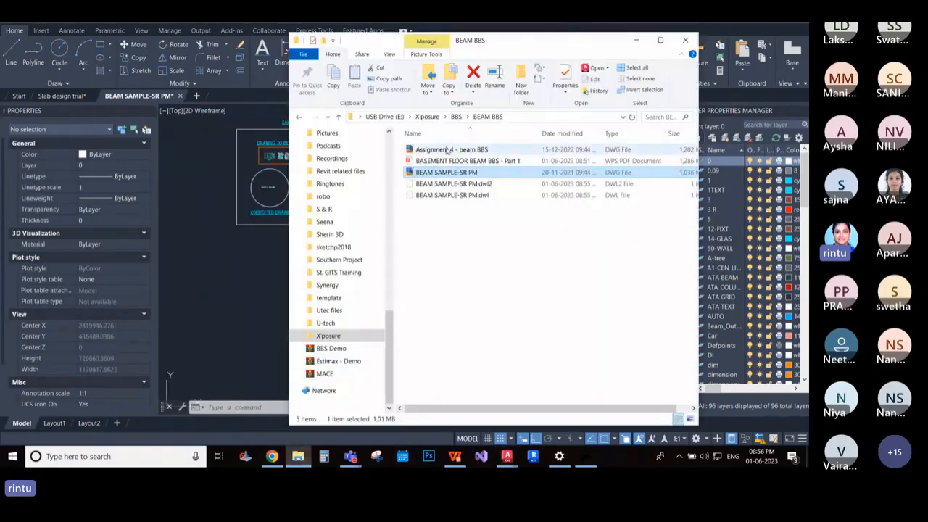
- Open the Assignment 4 - beam BBS drawing from the BEAM BBS folder, continuing past the foreign DWG notice
left_click(447, 149)
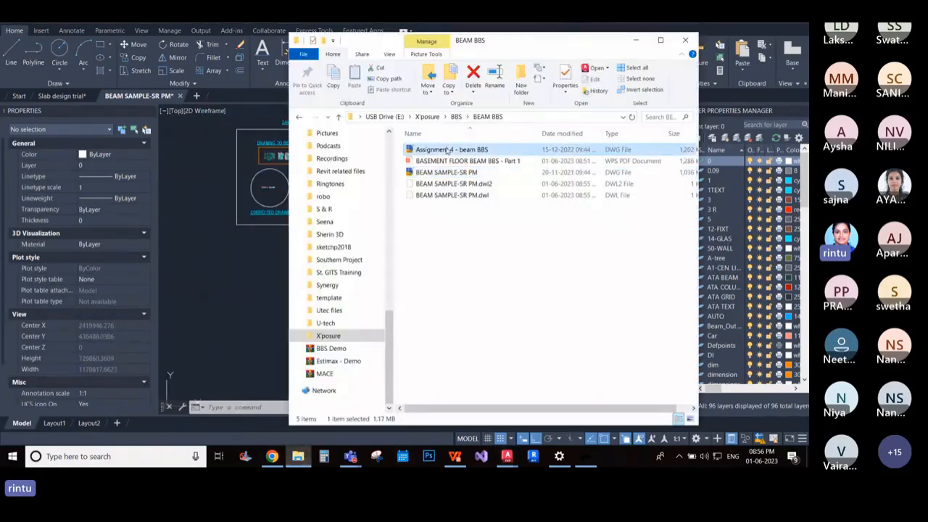
double_click(447, 150)
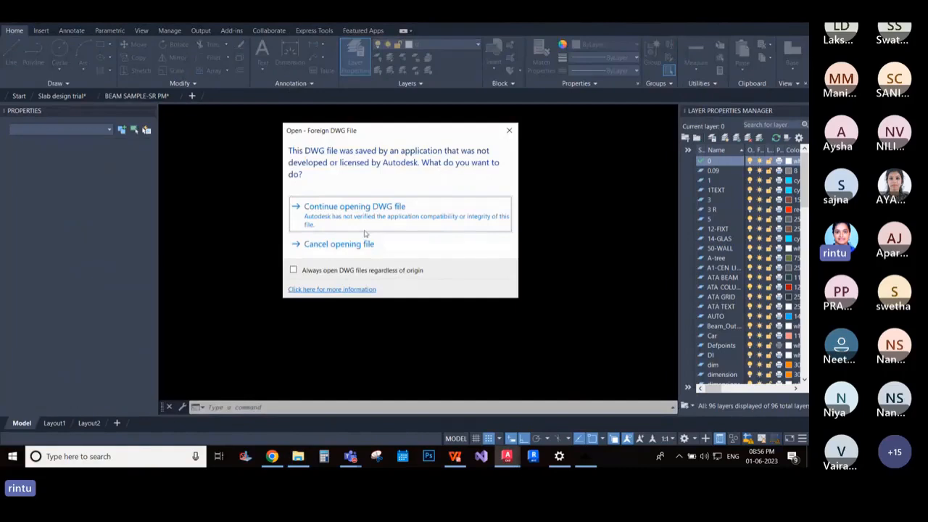
left_click(353, 223)
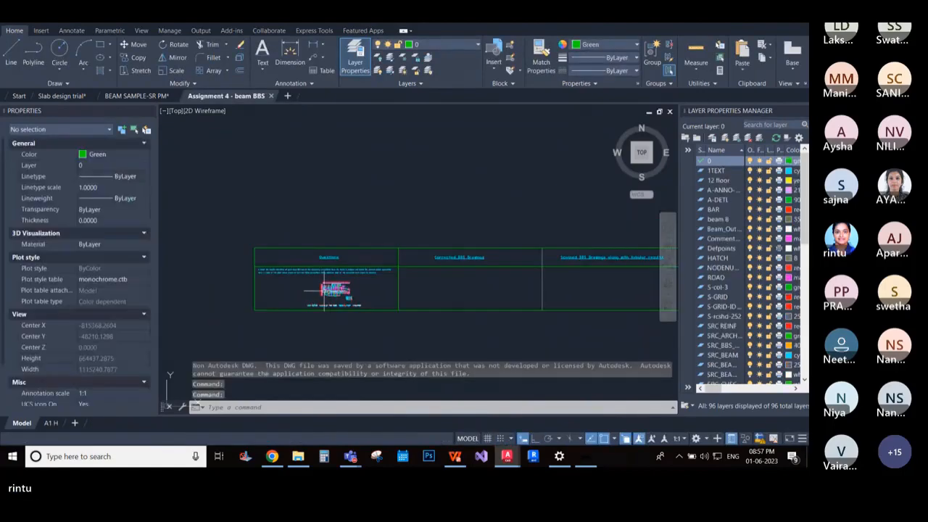
- Examine the assignment's floor layout and its B40 to B43 beam elevations, focusing on bar and stirrup notes
scroll(328, 288, "up", 5)
scroll(435, 322, "up", 5)
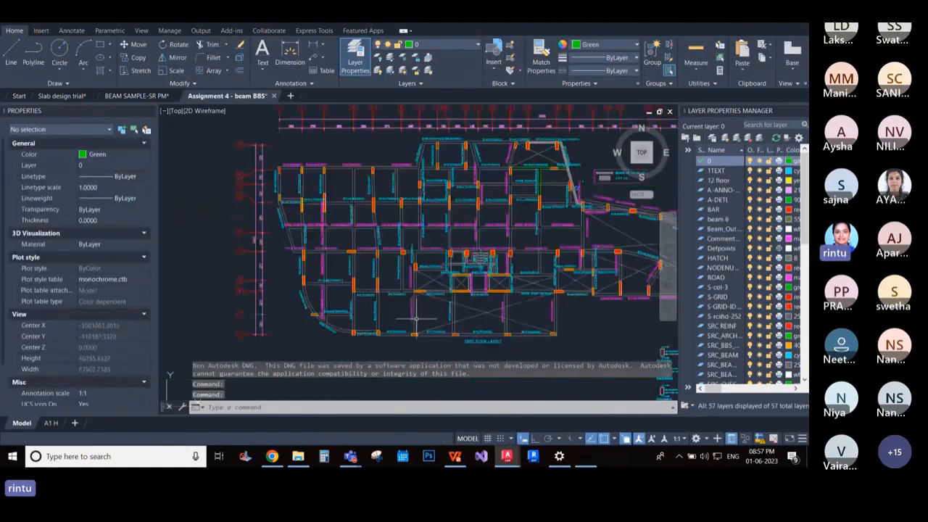
scroll(416, 318, "up", 8)
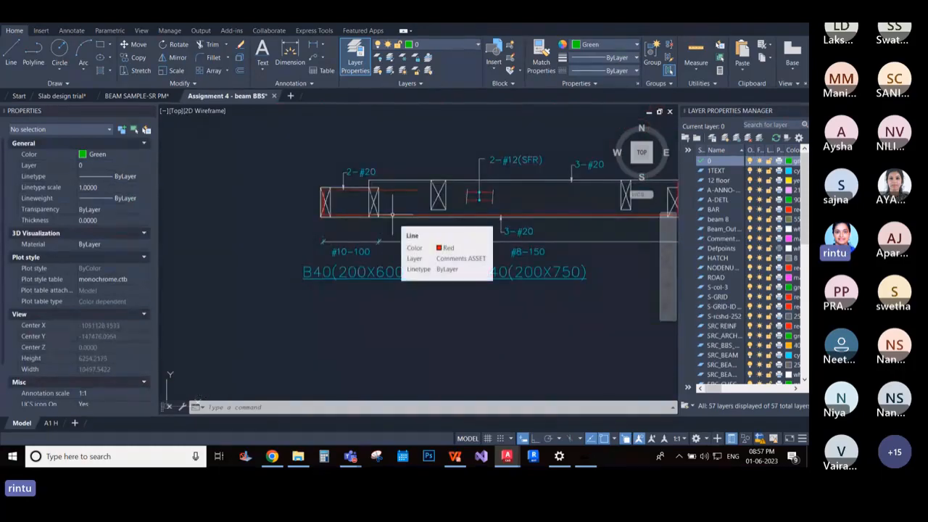
scroll(355, 170, "down", 5)
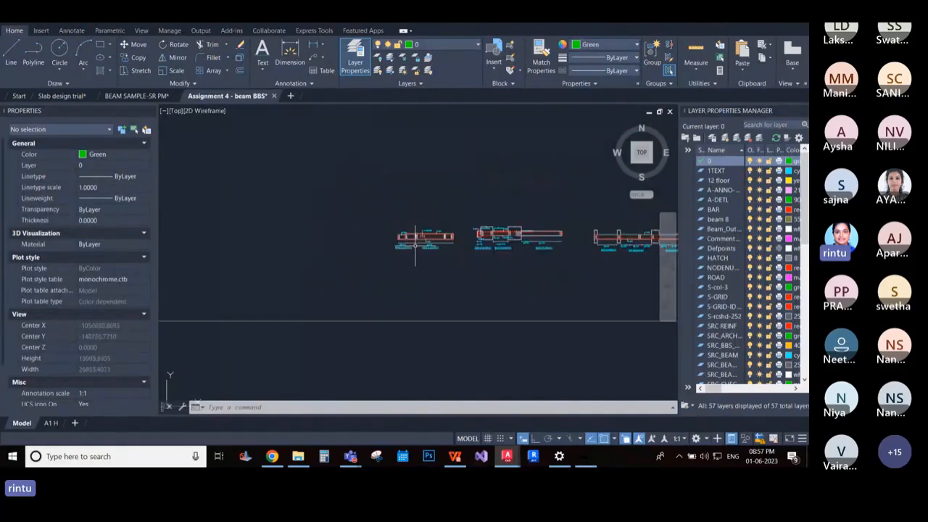
scroll(415, 245, "up", 3)
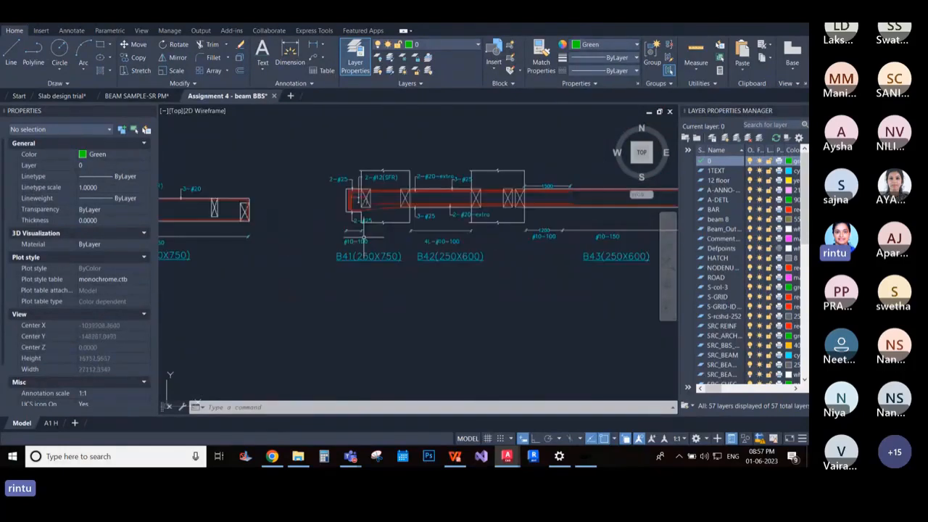
scroll(320, 229, "down", 2)
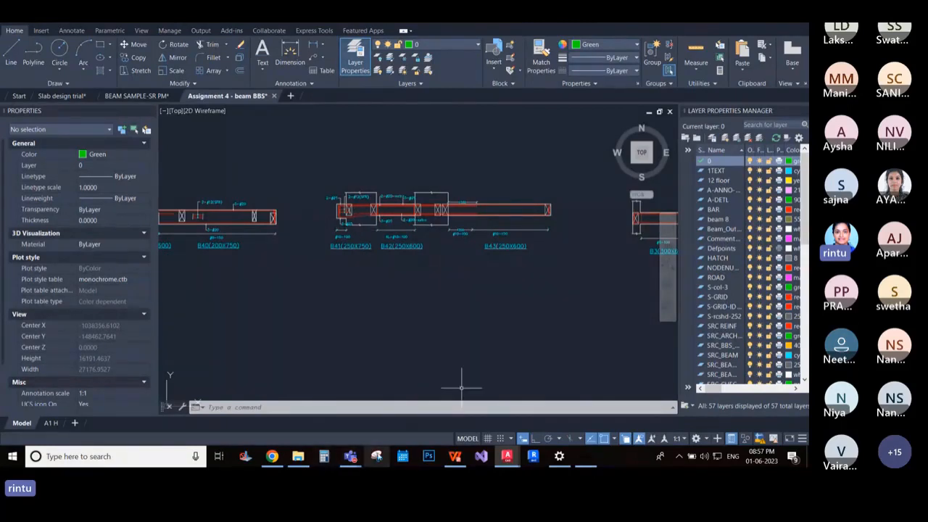
- Capture a rectangular snip of the B41 to B43 beam elevations with the Snipping Tool, and close it without saving the snip
left_click(138, 455)
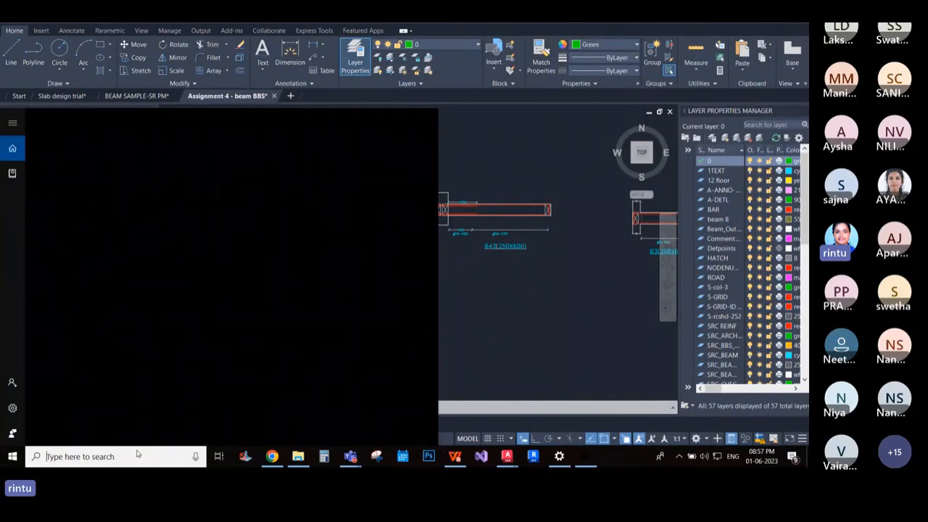
type("sn")
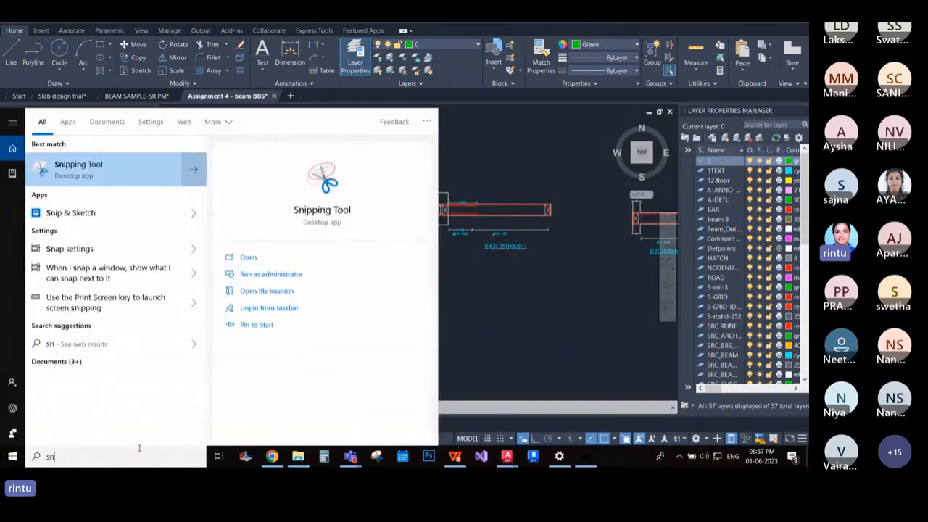
type("i")
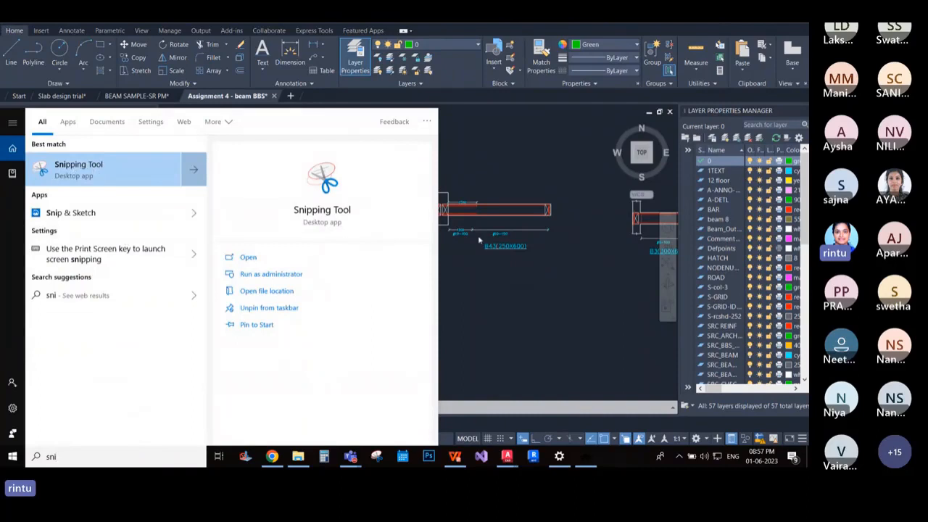
left_click(93, 172)
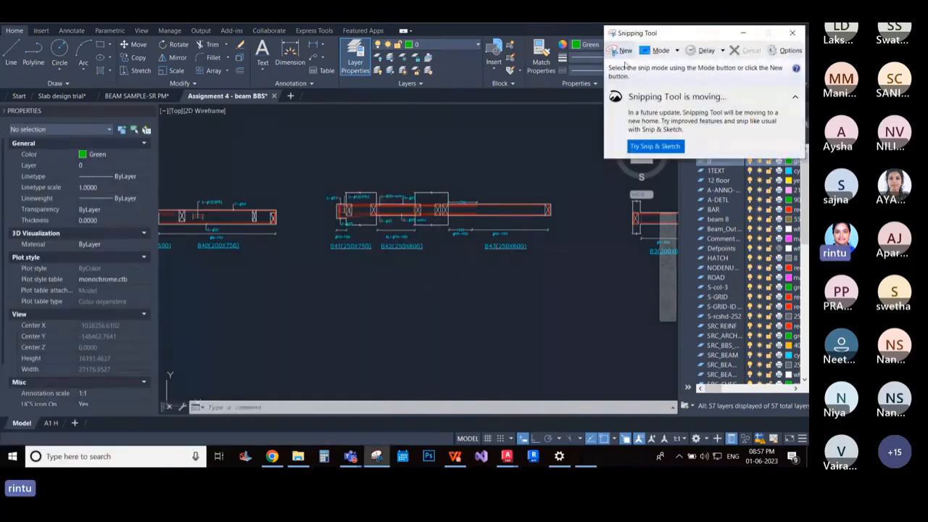
left_click(617, 56)
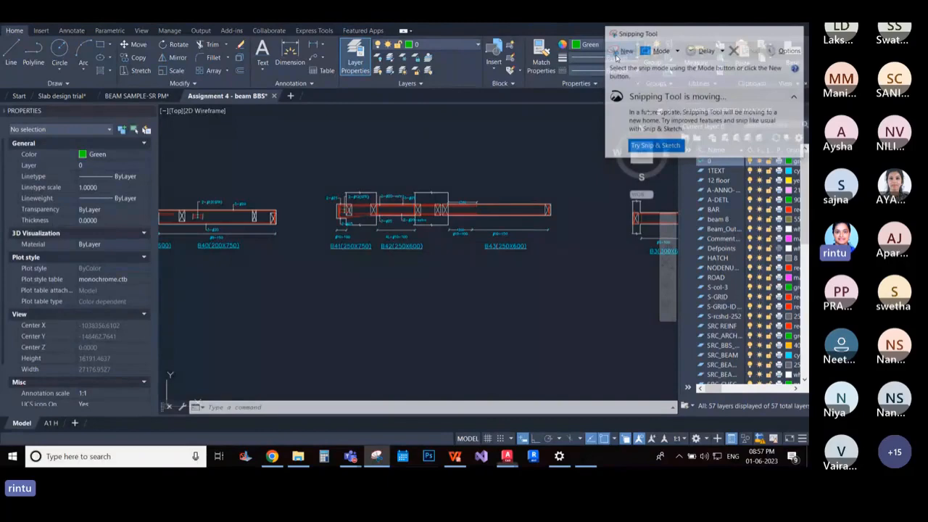
left_click_drag(313, 148, 577, 306)
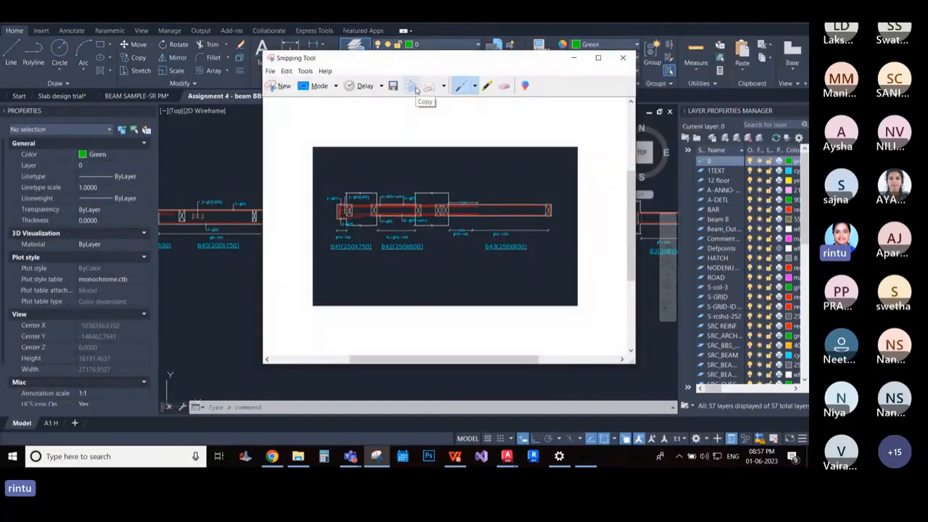
left_click(622, 58)
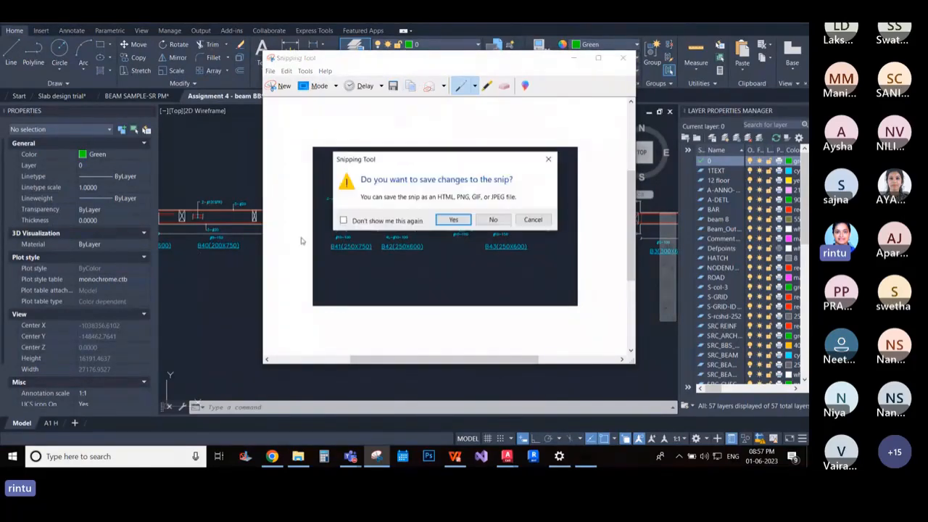
left_click(493, 219)
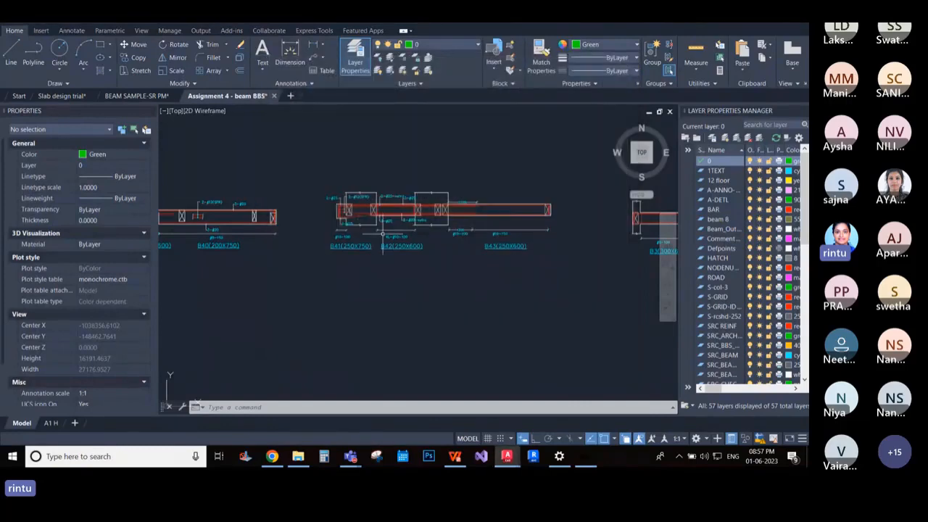
- Examine the B41 to B43 elevations and the assignment sheet's Questions, Corrected BBS Drawings and Scanned BBS Drawings sections
scroll(365, 226, "up", 5)
scroll(439, 246, "down", 3)
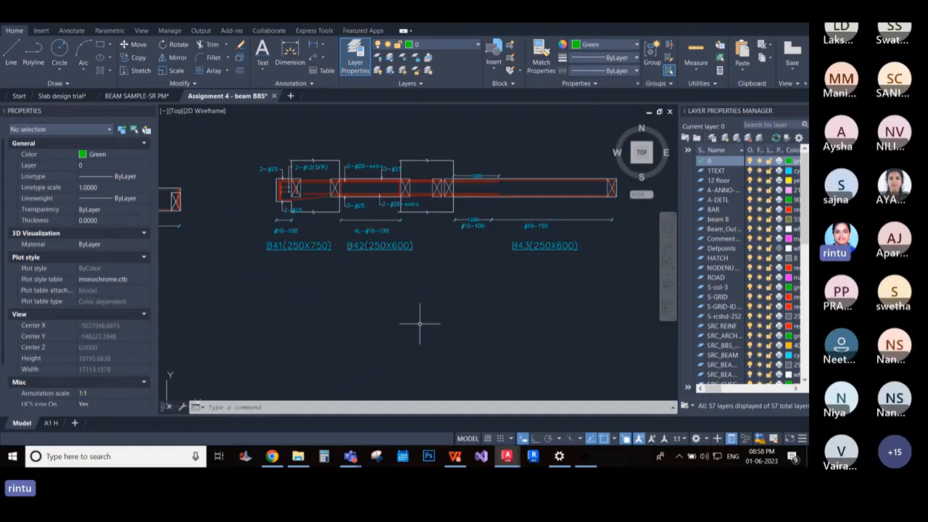
scroll(420, 319, "down", 4)
scroll(535, 301, "down", 3)
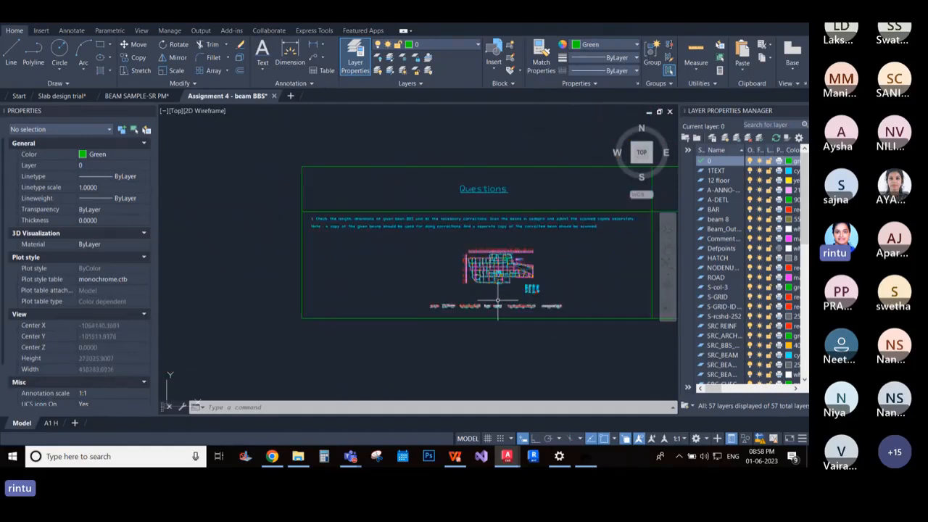
scroll(380, 249, "up", 2)
middle_click_drag(379, 248, 175, 212)
scroll(188, 195, "down", 2)
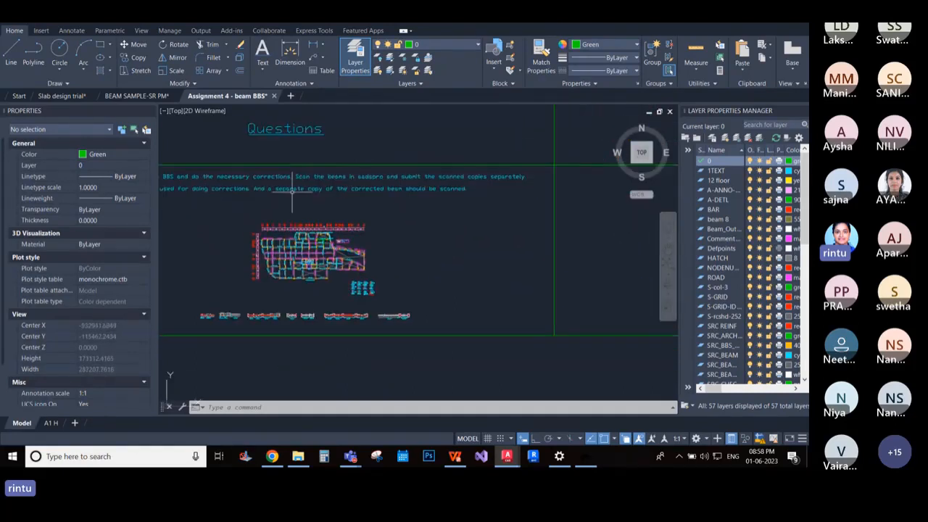
scroll(577, 206, "down", 2)
middle_click_drag(577, 206, 379, 204)
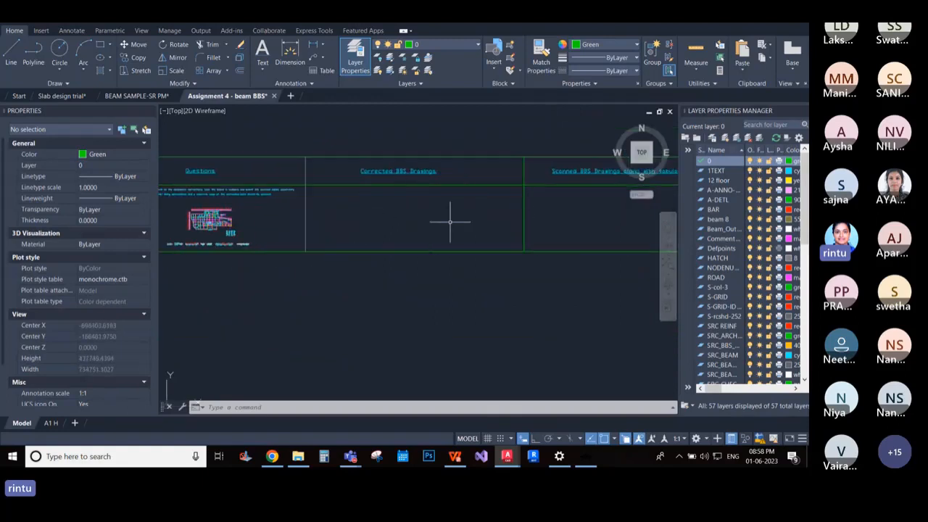
middle_click_drag(475, 221, 325, 237)
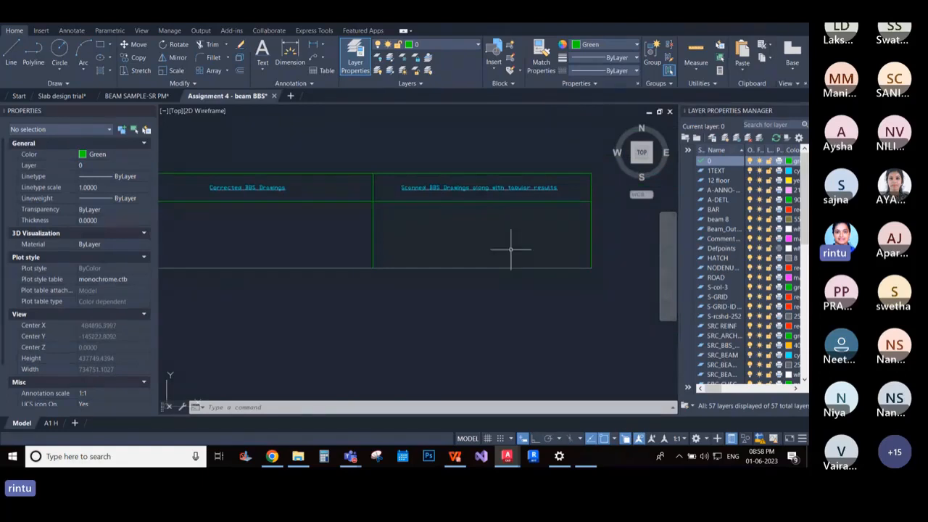
scroll(534, 233, "down", 2)
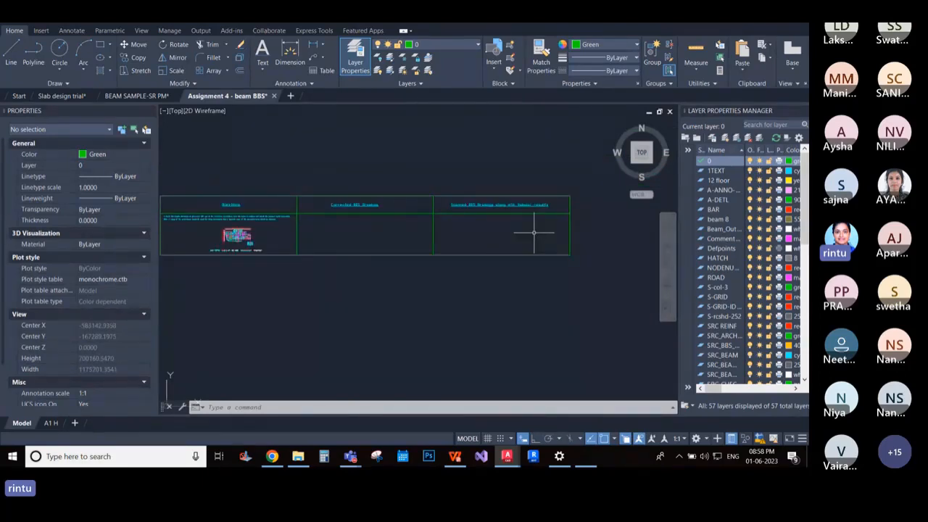